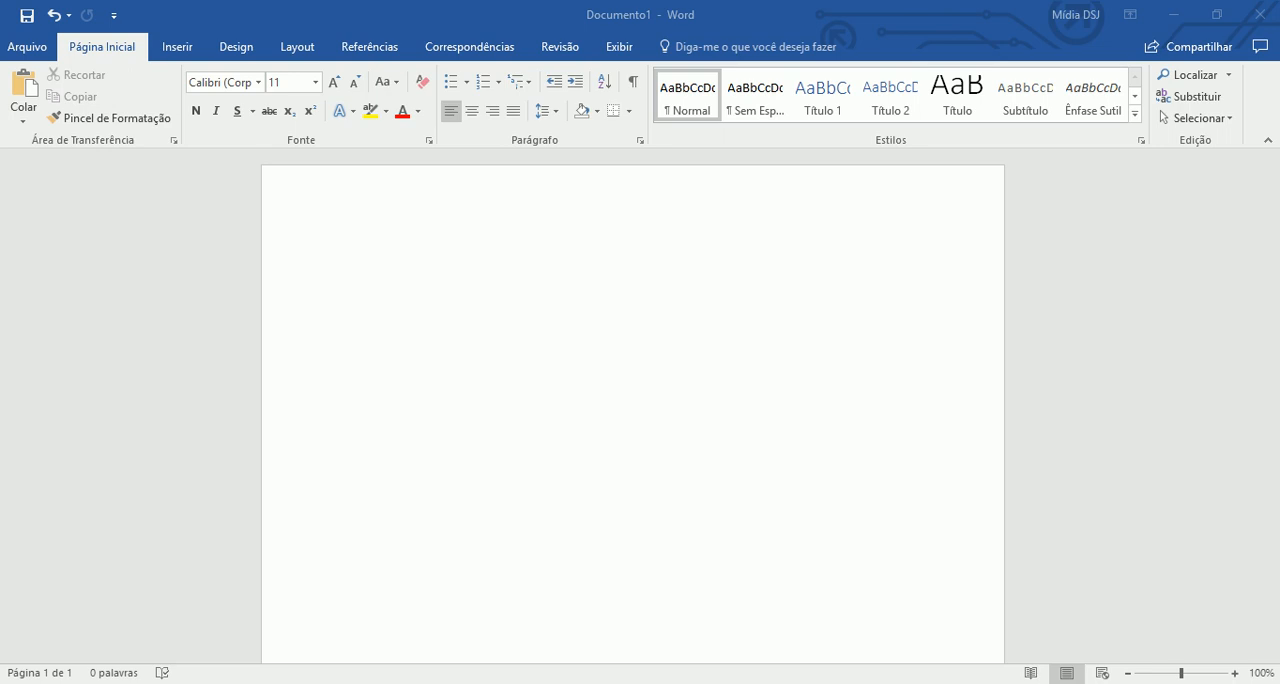
- Copy the selected song lyrics from the open Notepad note and paste them into the blank Word document
click(287, 683)
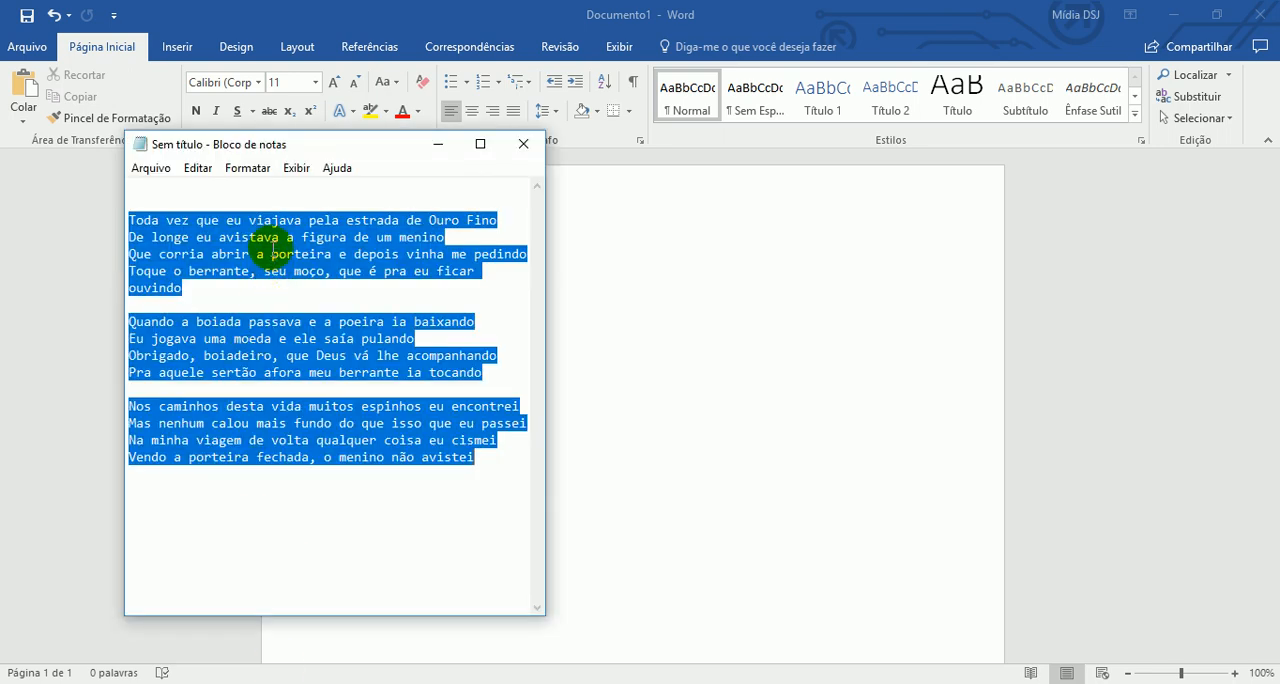
right_click(273, 252)
click(351, 306)
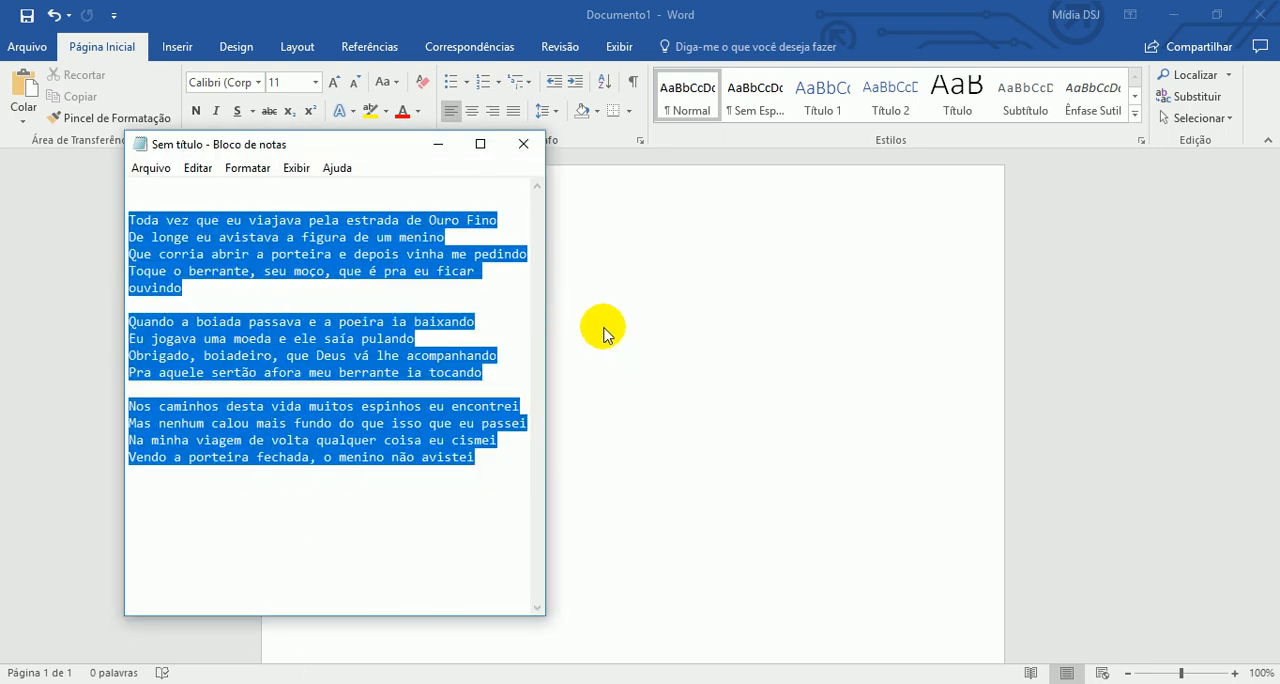
click(604, 333)
text(Toda vez que eu viajava pela estrada de Ouro Fino De longe eu avistava a figura de um menino Que corria abrir a porteira e depois vinha me pedindo Toque o berrante, seu moço, que é pra eu ficar ouvindo  Quando a boiada passava e a poeira ia baixando Eu jogava uma moeda e ele saía pulando Obrigado, boiadeiro, que Deus vá lhe acompanhando Pra aquele sertão afora meu berrante ia tocando  Nos caminhos desta vida muitos espinhos eu encontrei Mas nenhum calou mais fundo do que isso que eu passei Na minha viagem de volta qualquer coisa eu cismei Vendo a porteira fechada, o menino não avistei)
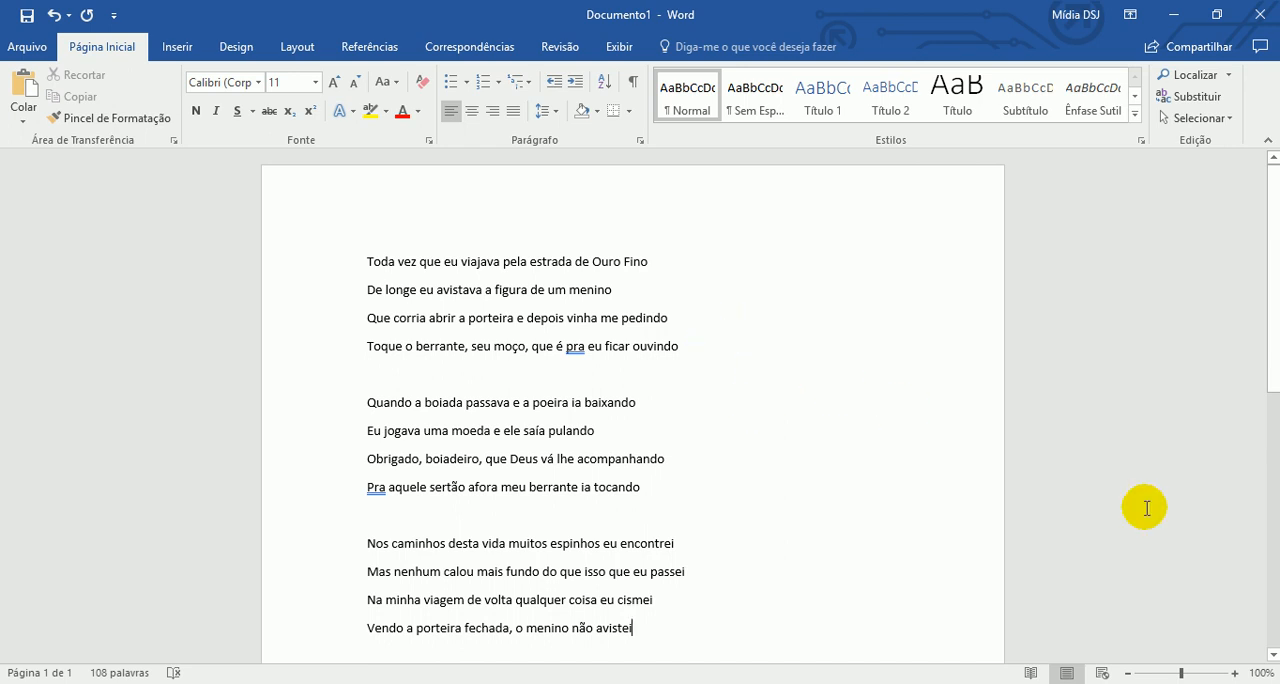
- Enlarge the document zoom to 170%
click(1236, 673)
click(1236, 673)
click(1236, 673)
click(1236, 673)
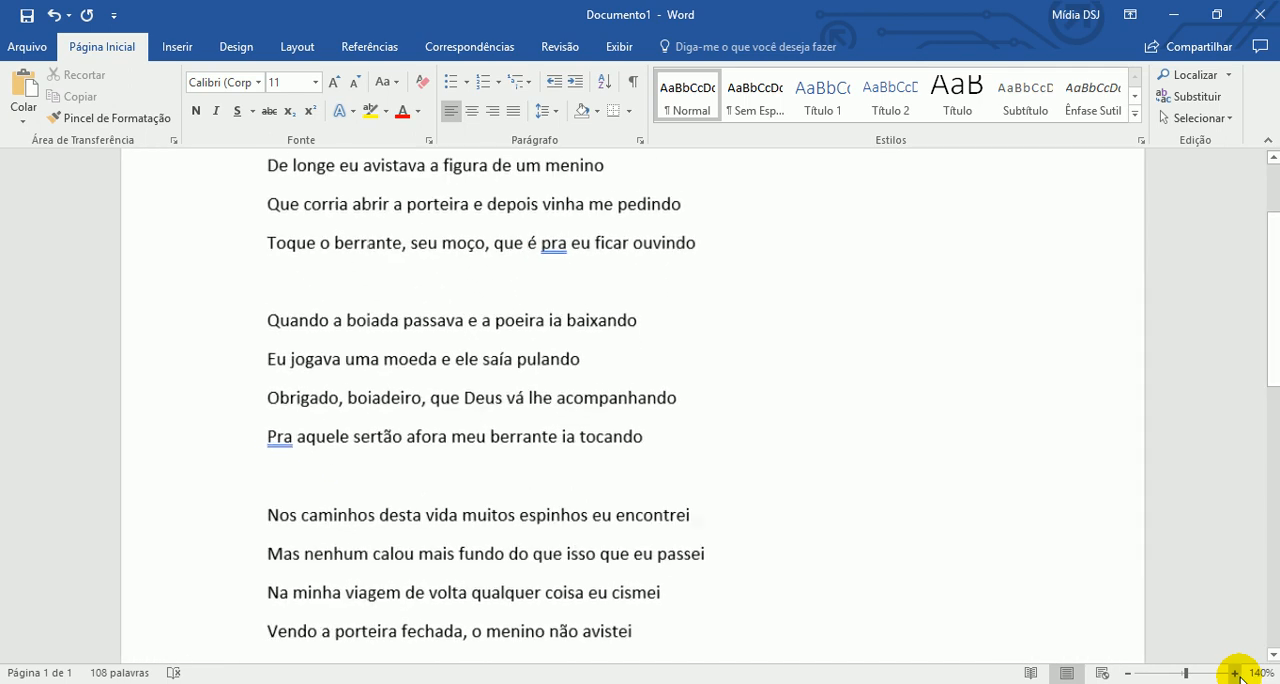
click(1236, 673)
click(1236, 673)
click(1236, 673)
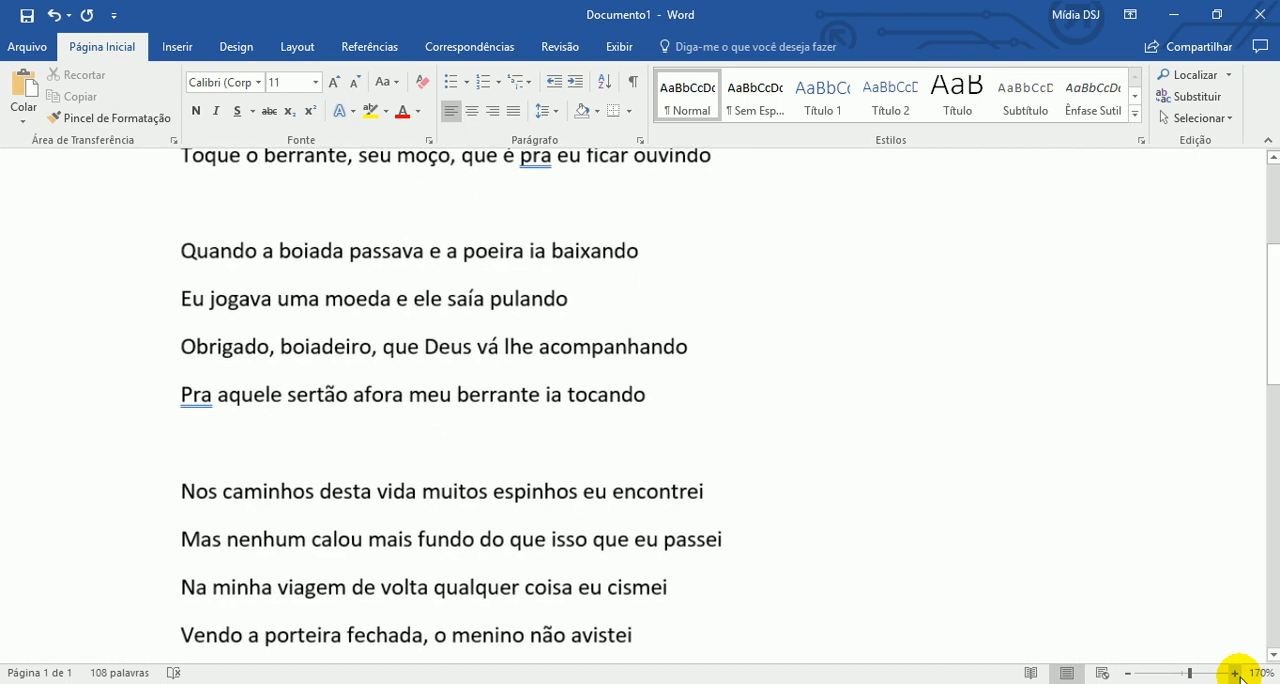
- Reduce the document zoom back to 100%
click(1128, 673)
click(1128, 673)
click(1128, 673)
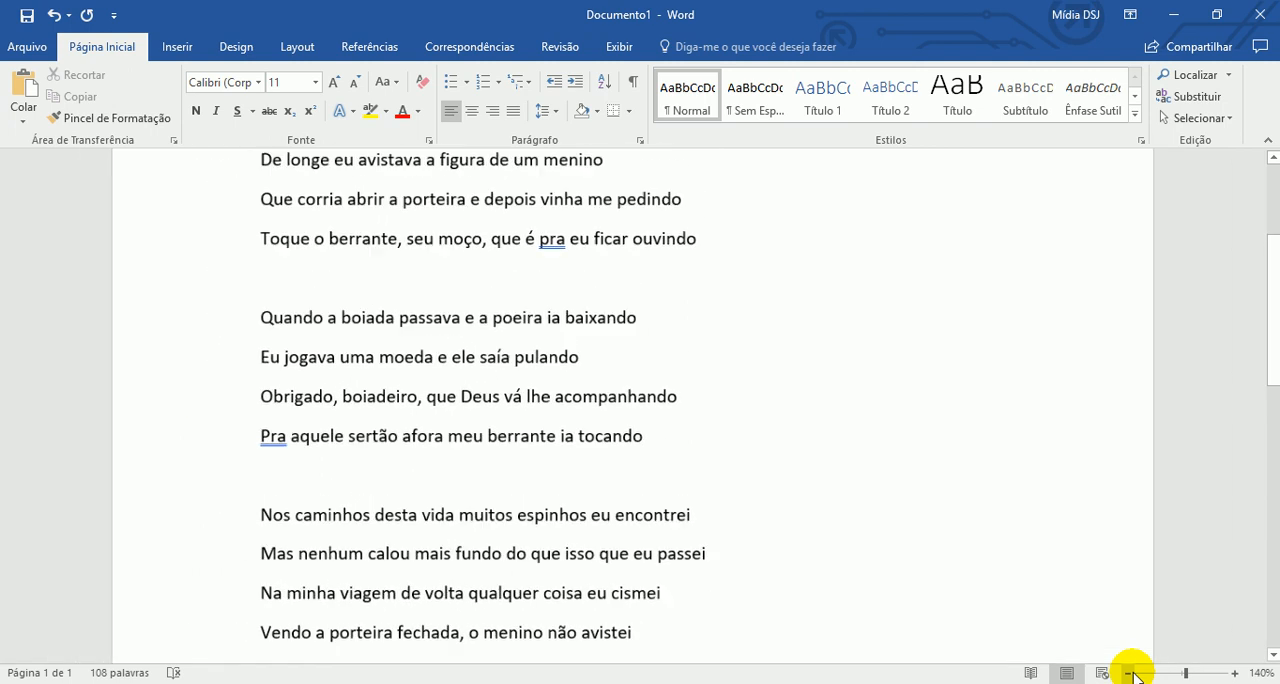
click(1128, 673)
click(1128, 673)
click(1128, 673)
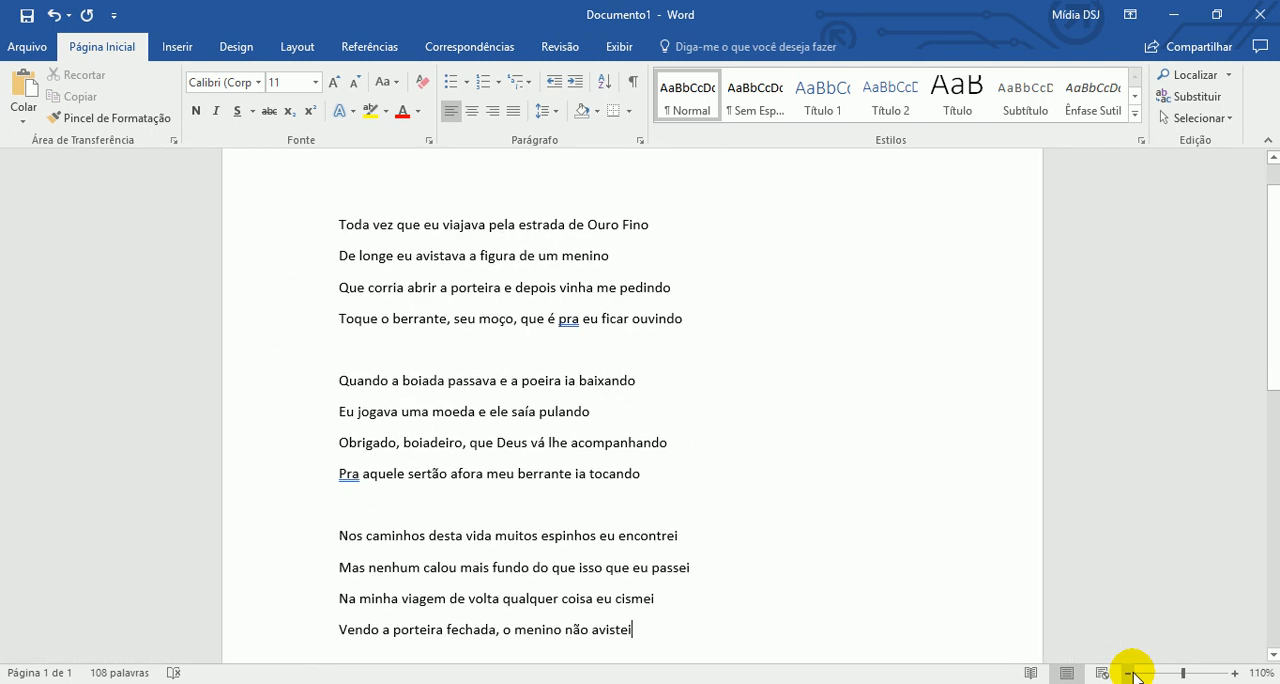
click(1128, 673)
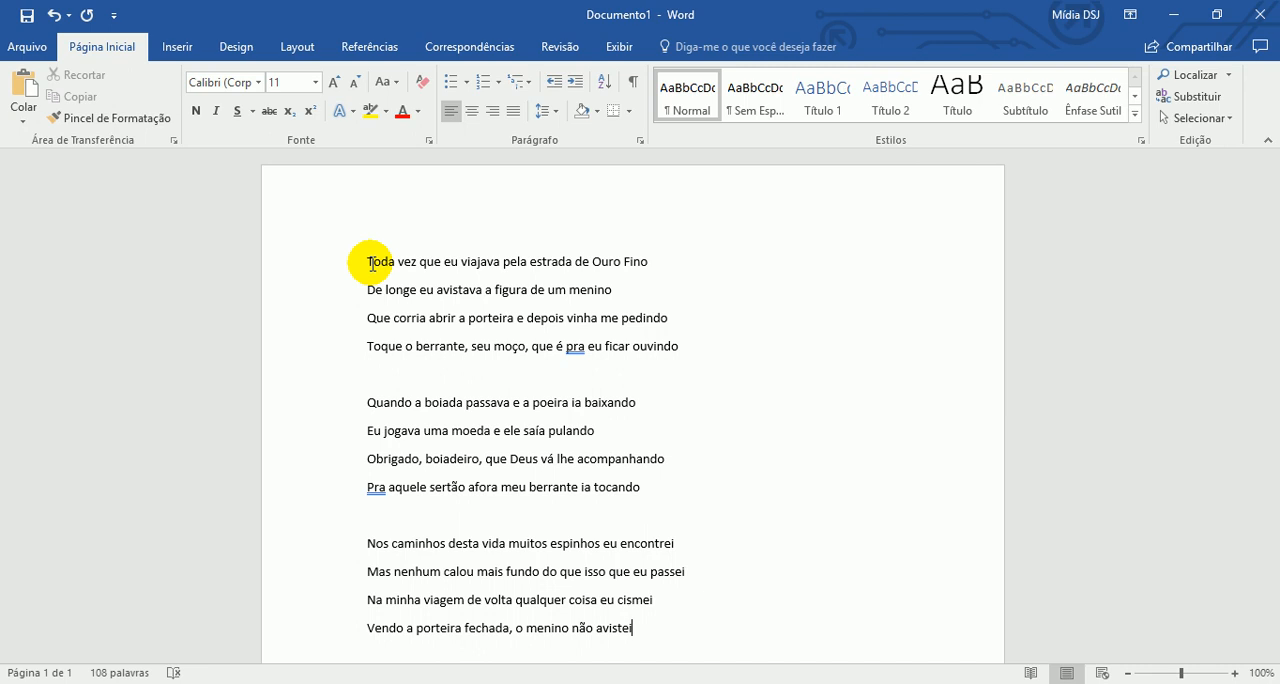
- Vary the zoom level in and out, settle on 150%, and look over the lyrics
click(1235, 673)
click(1235, 673)
click(1235, 673)
click(1235, 673)
click(1235, 673)
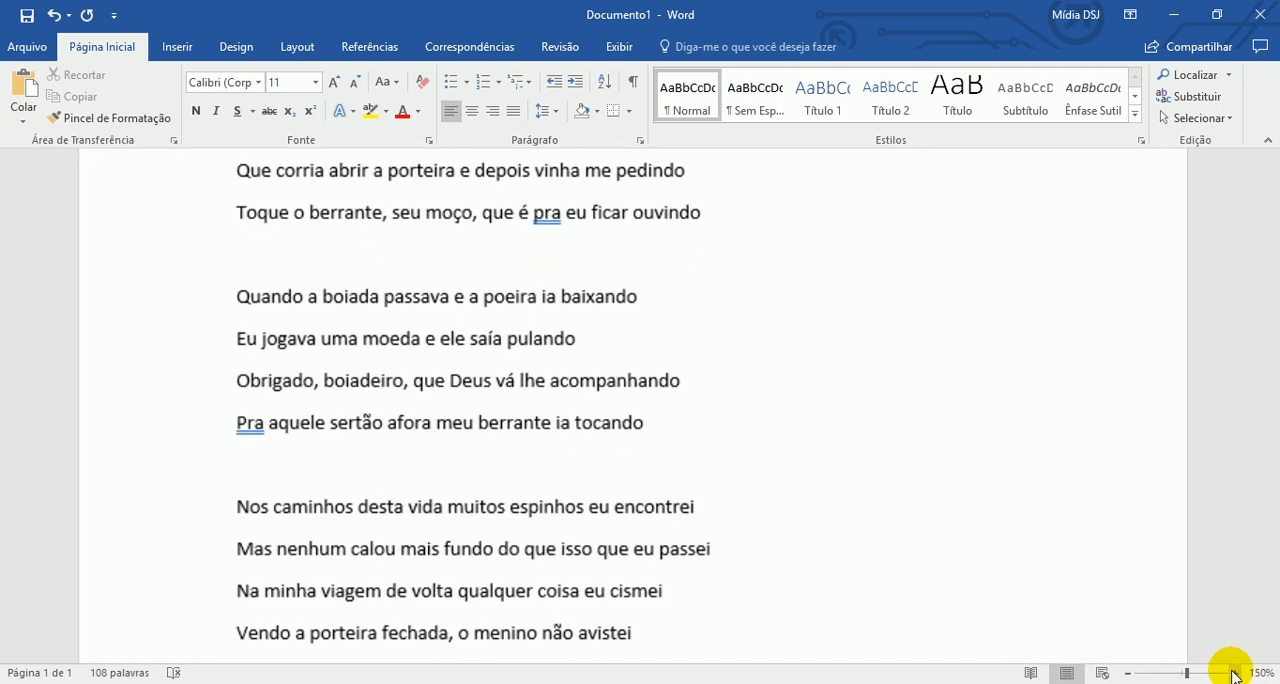
click(1127, 673)
click(1127, 673)
click(1127, 673)
click(1127, 673)
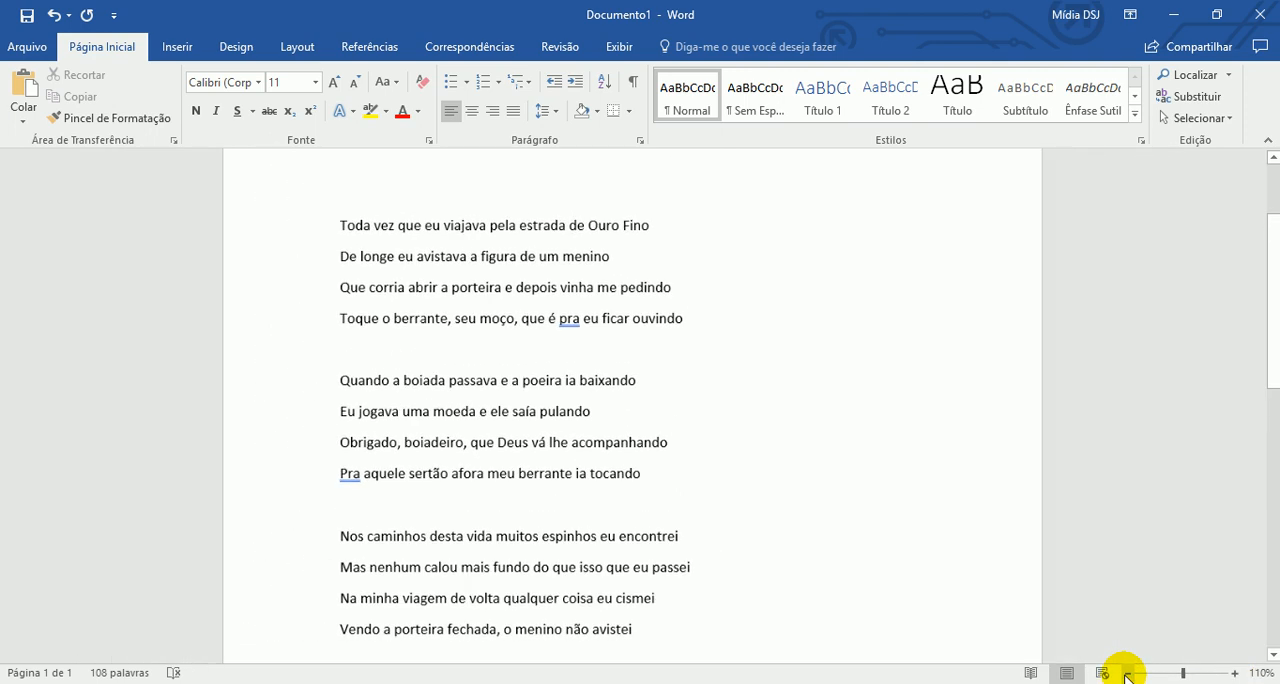
click(1235, 673)
click(1235, 673)
click(1235, 673)
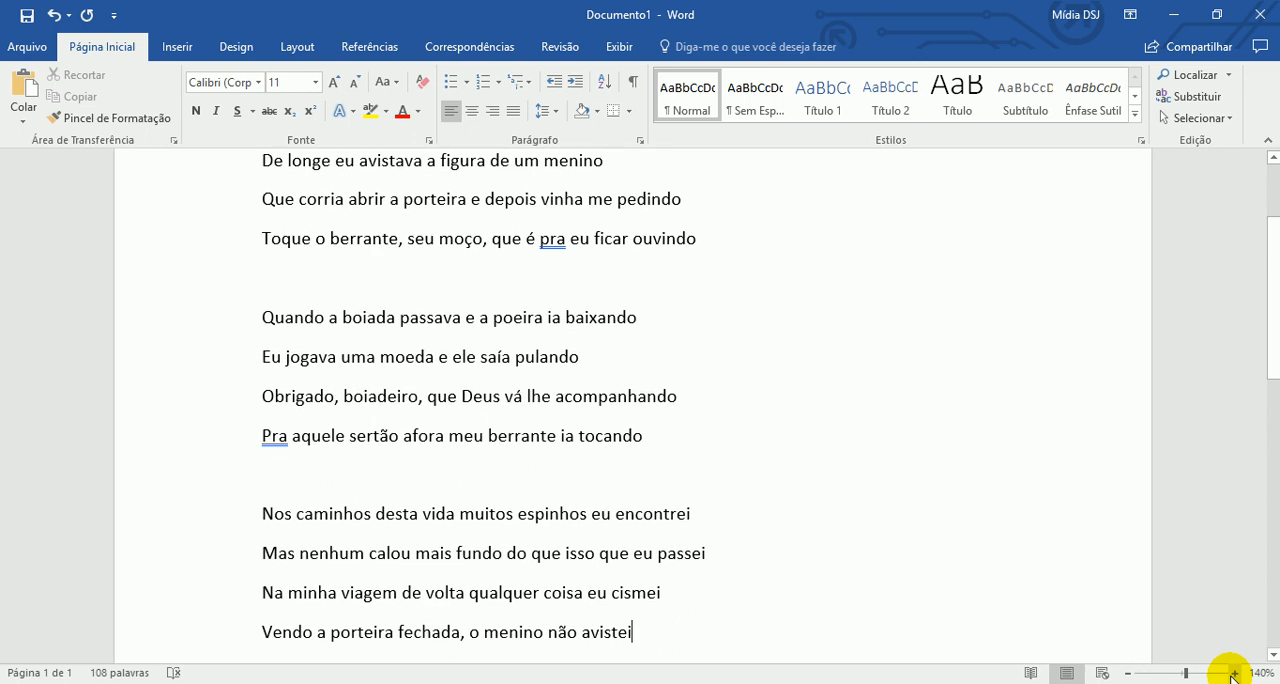
click(1235, 673)
scroll(543, 372, up, 4)
scroll(540, 348, down, 2)
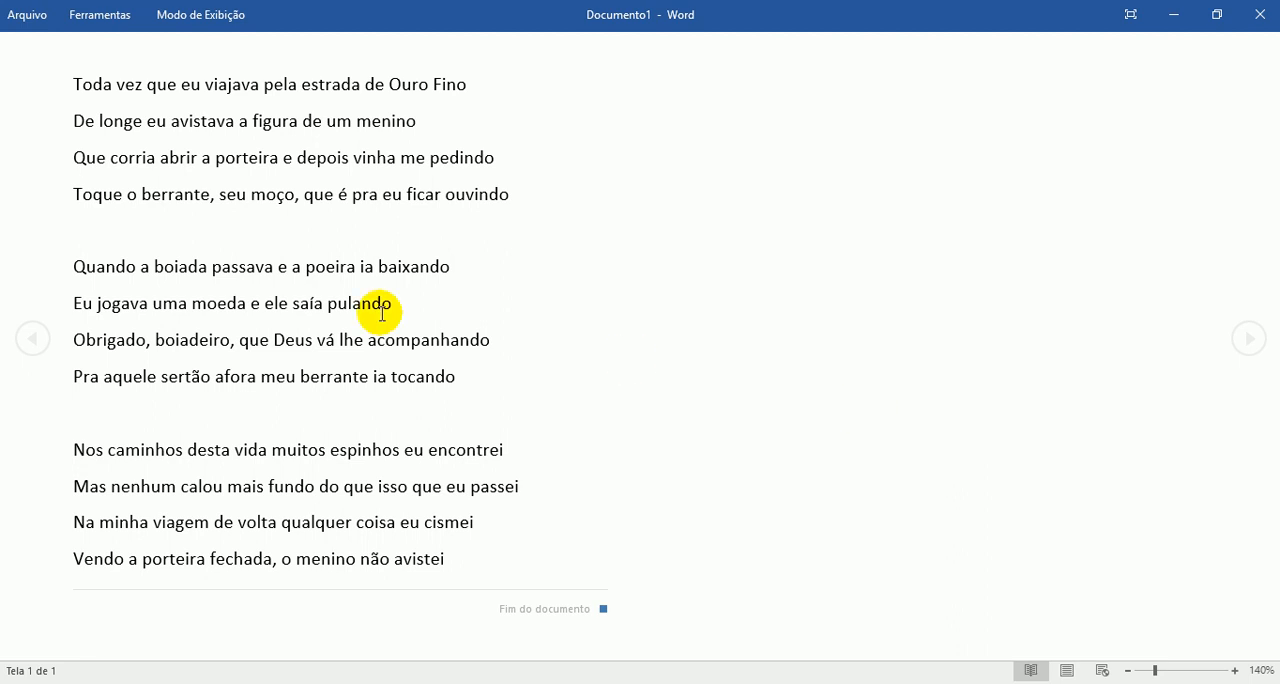
- Try the full-screen reading view and leave it, cancelling the attempt to close the document
click(1131, 16)
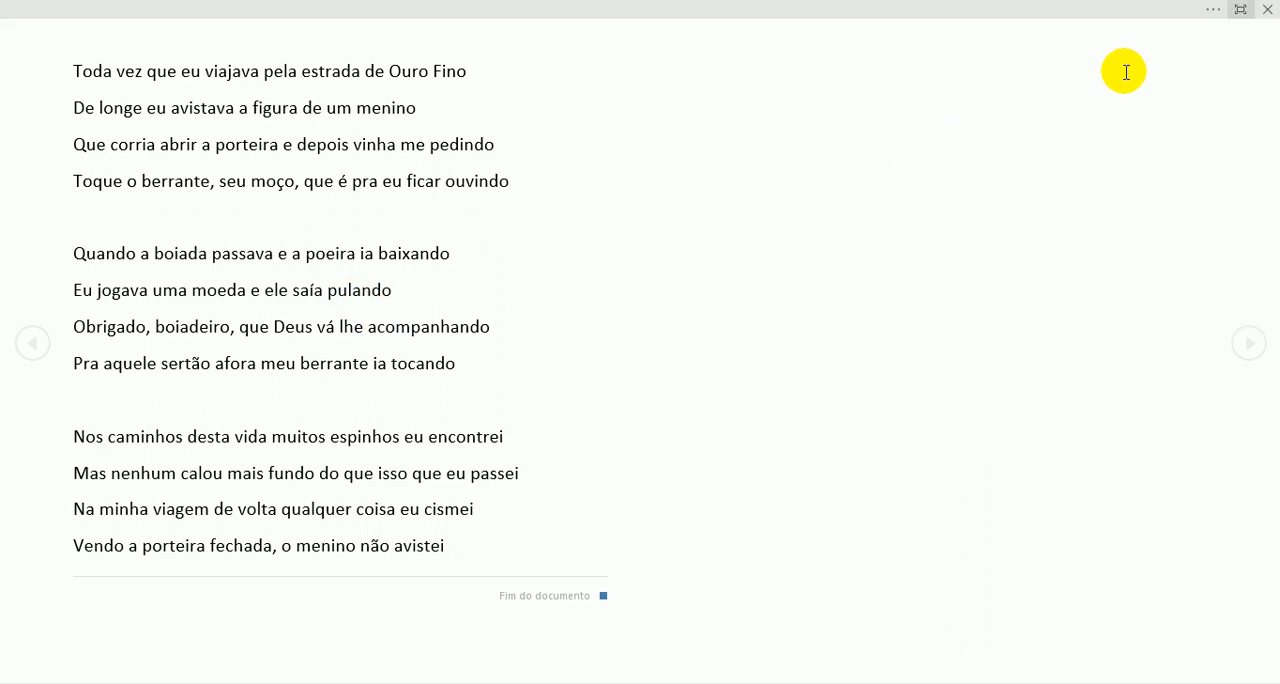
click(1267, 9)
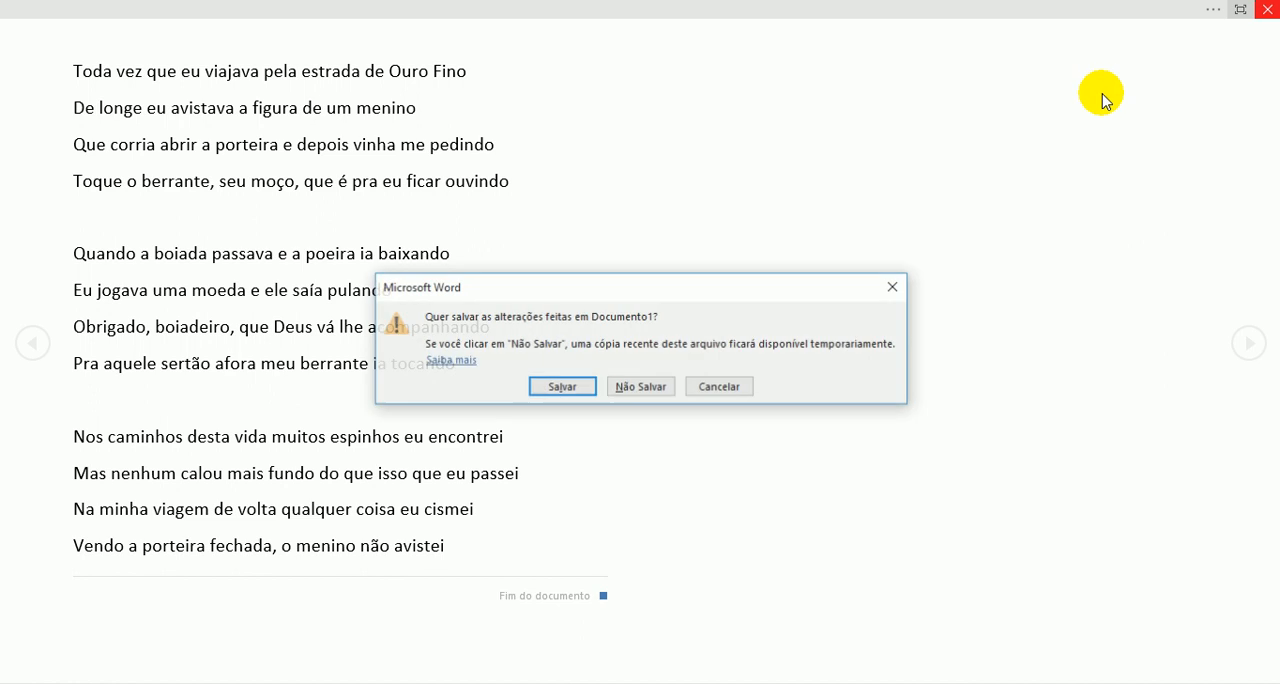
click(749, 387)
key(Escape)
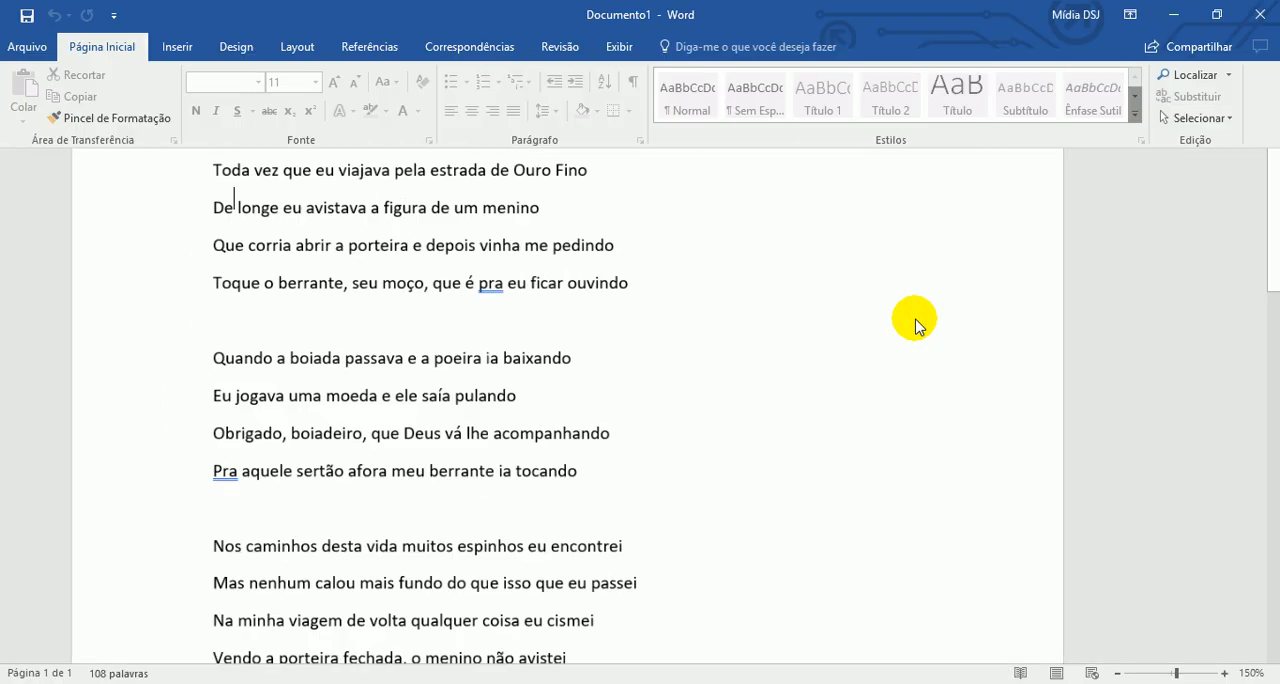
- Restore the full ribbon with the Mostrar Guias e Comandos display option
click(650, 340)
scroll(620, 355, down, 3)
scroll(1009, 343, up, 1)
click(1240, 9)
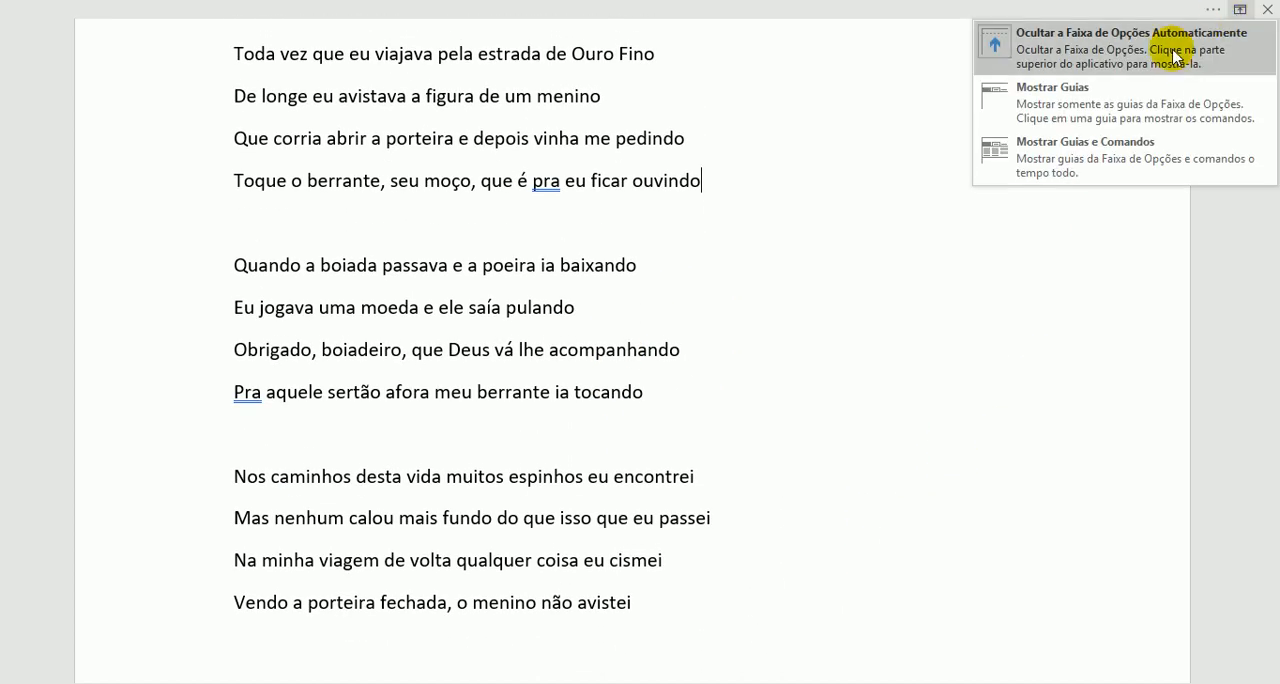
click(1077, 178)
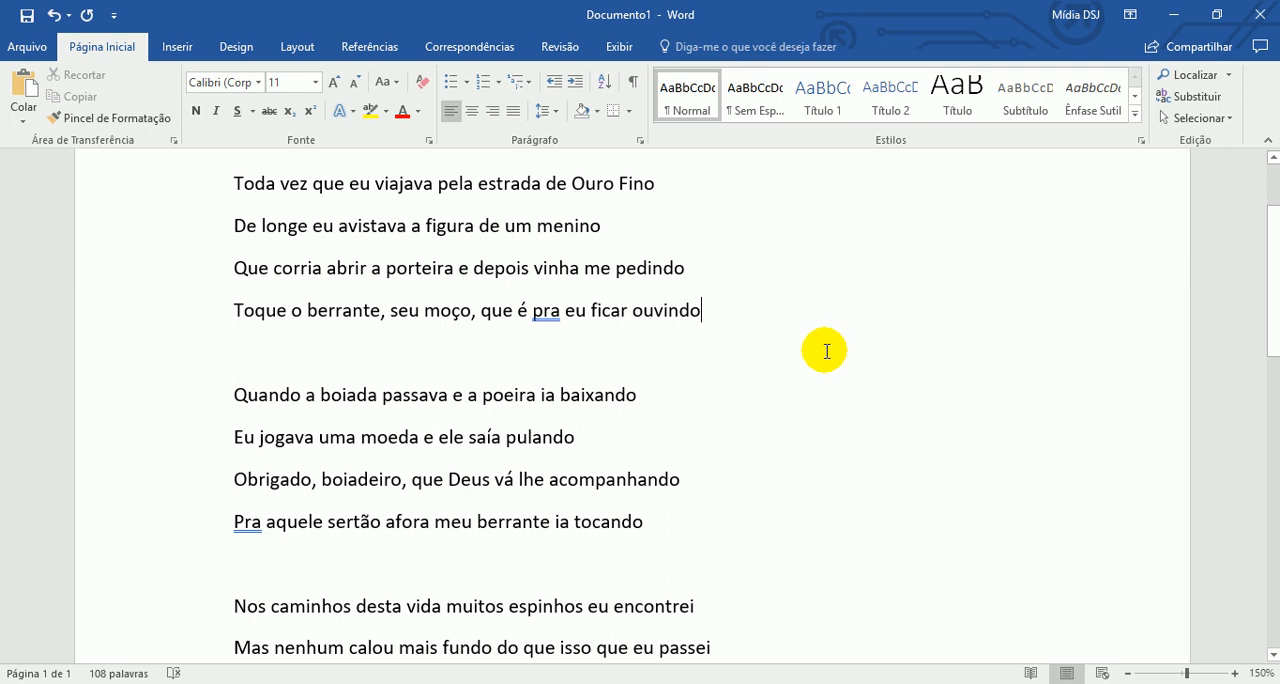
- Preview the document in reading mode twice, returning to the print layout each time
scroll(971, 586, down, 1)
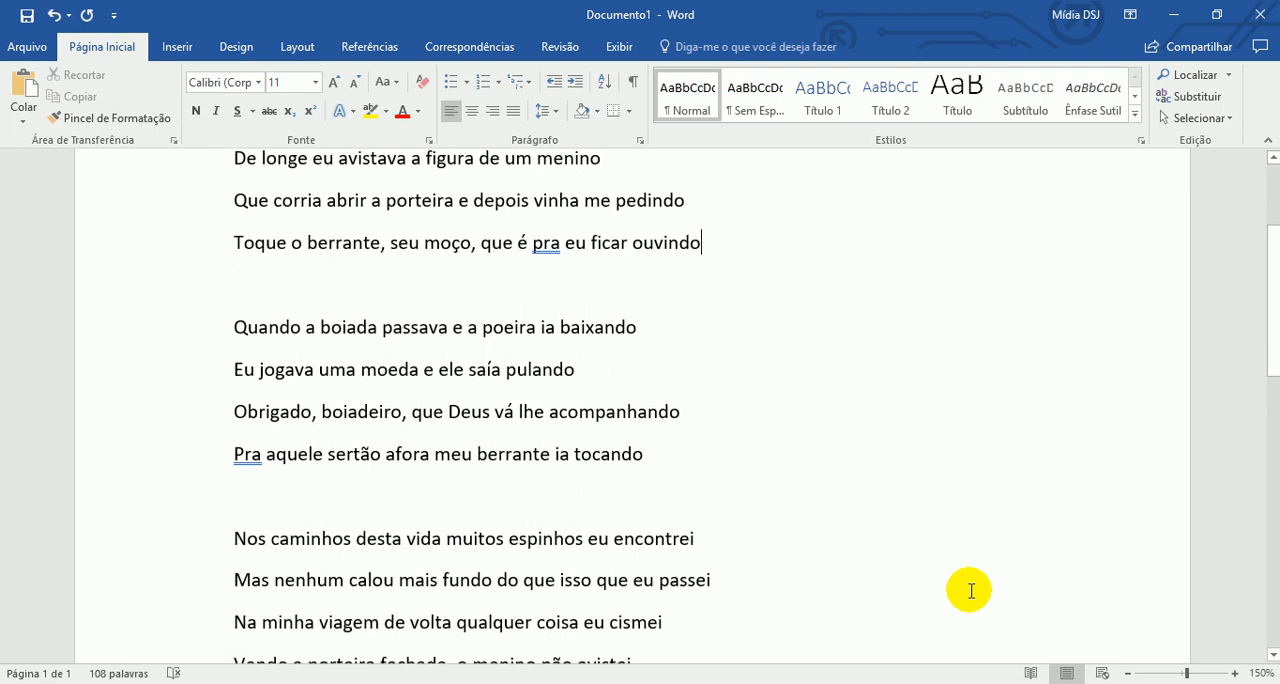
click(1031, 673)
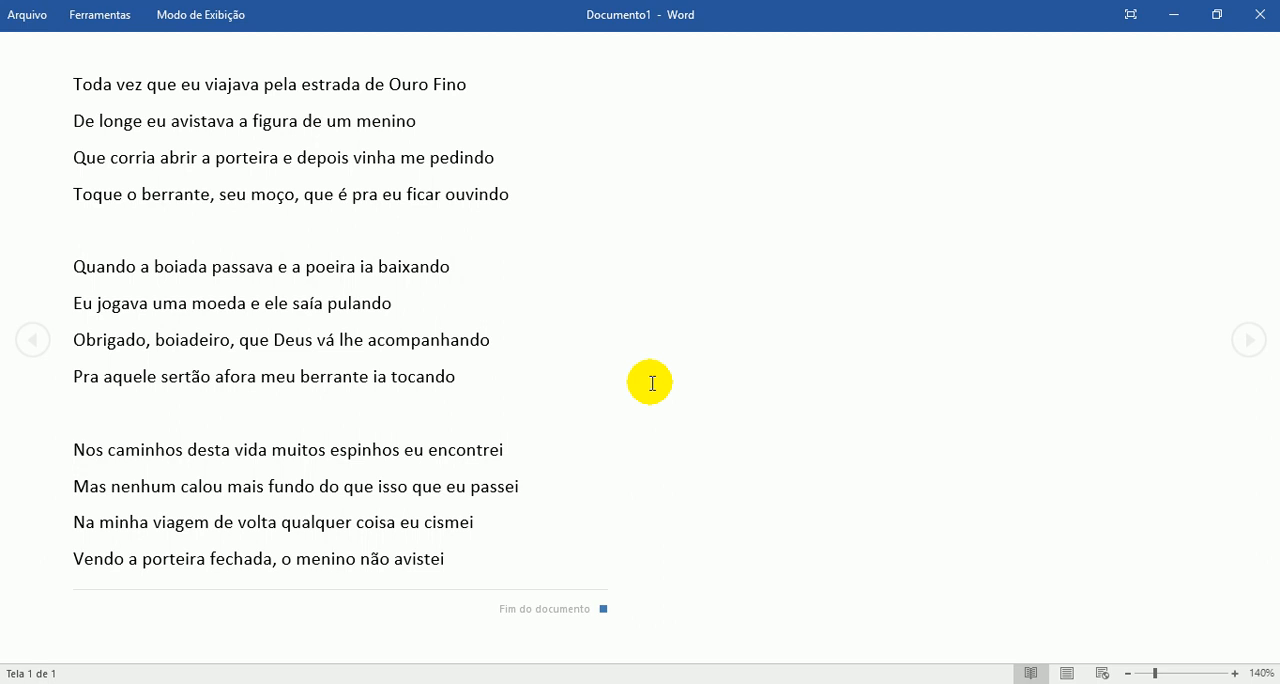
key(Escape)
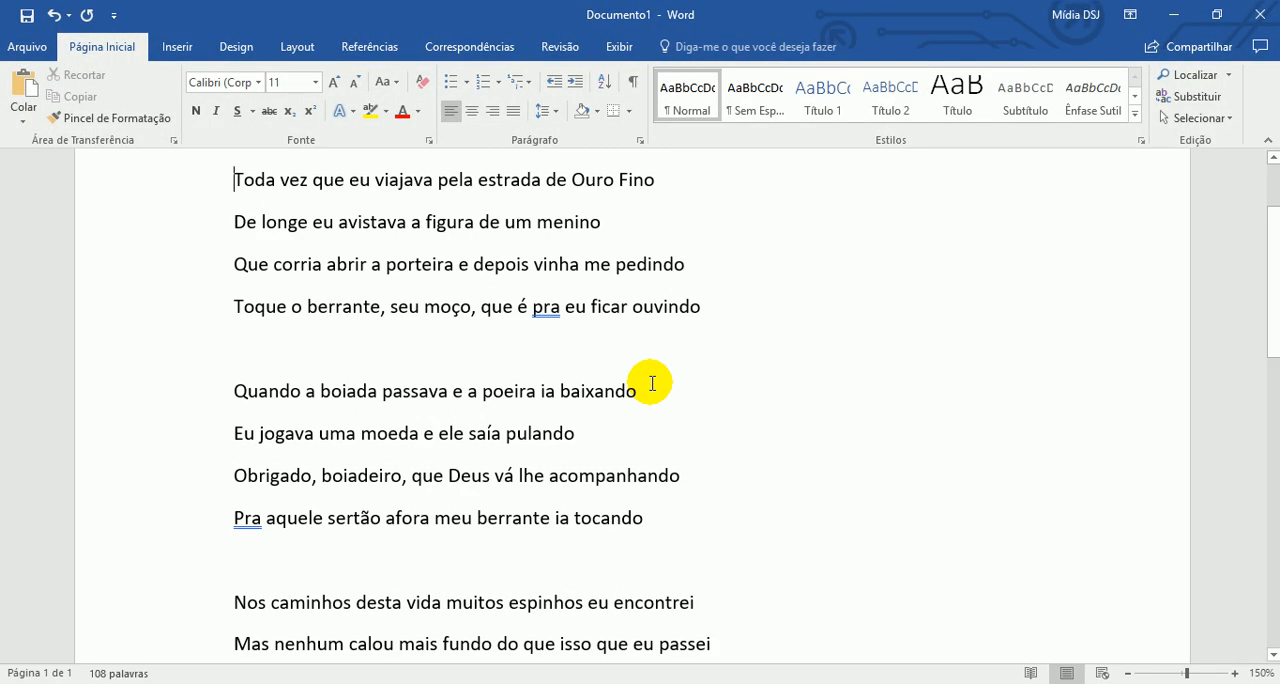
scroll(651, 383, up, 2)
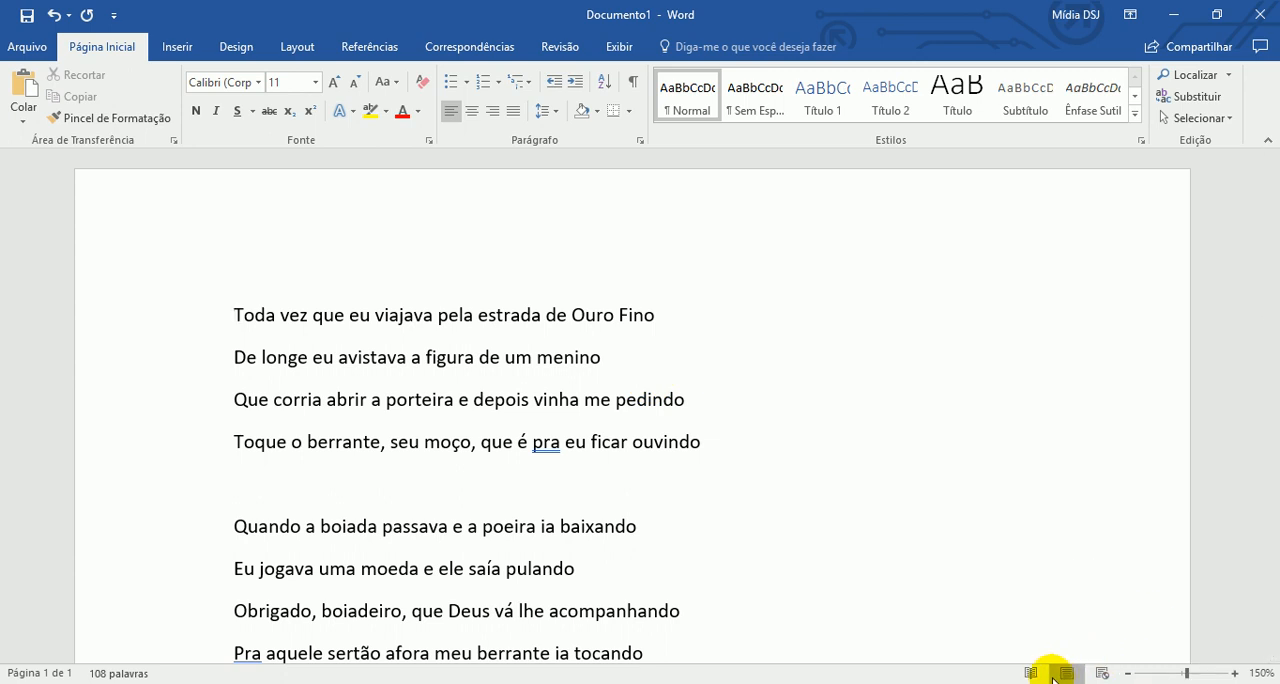
click(1031, 673)
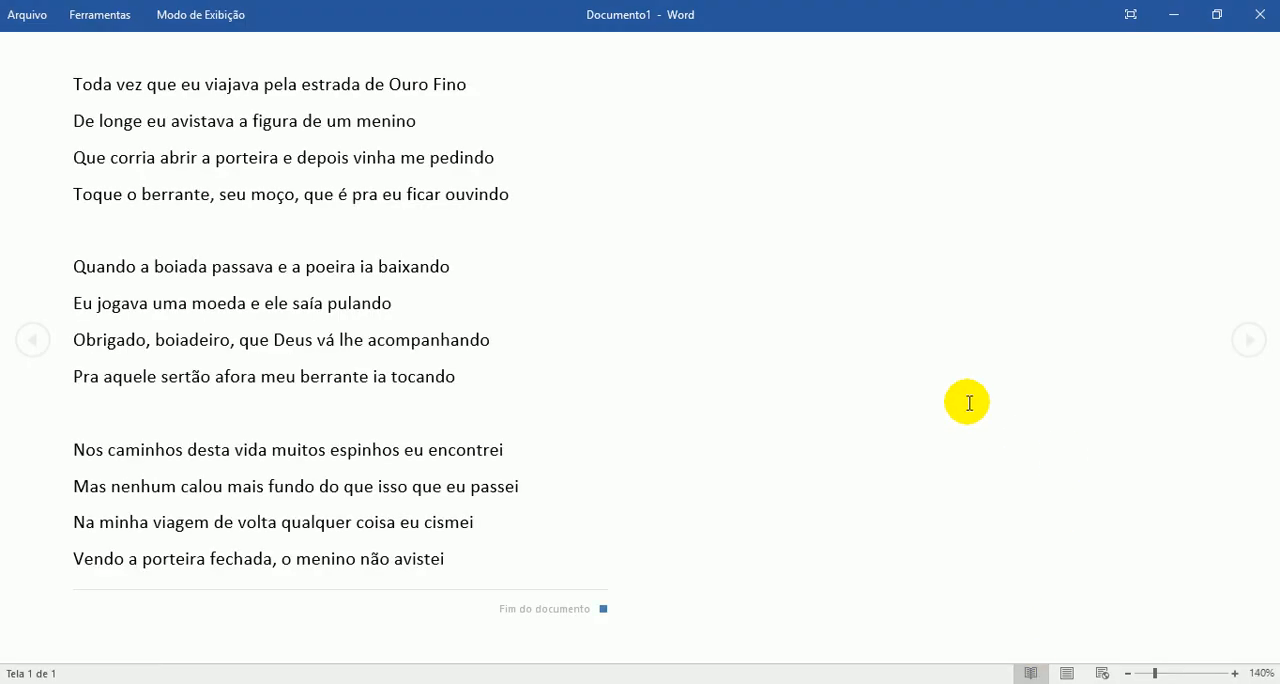
key(Escape)
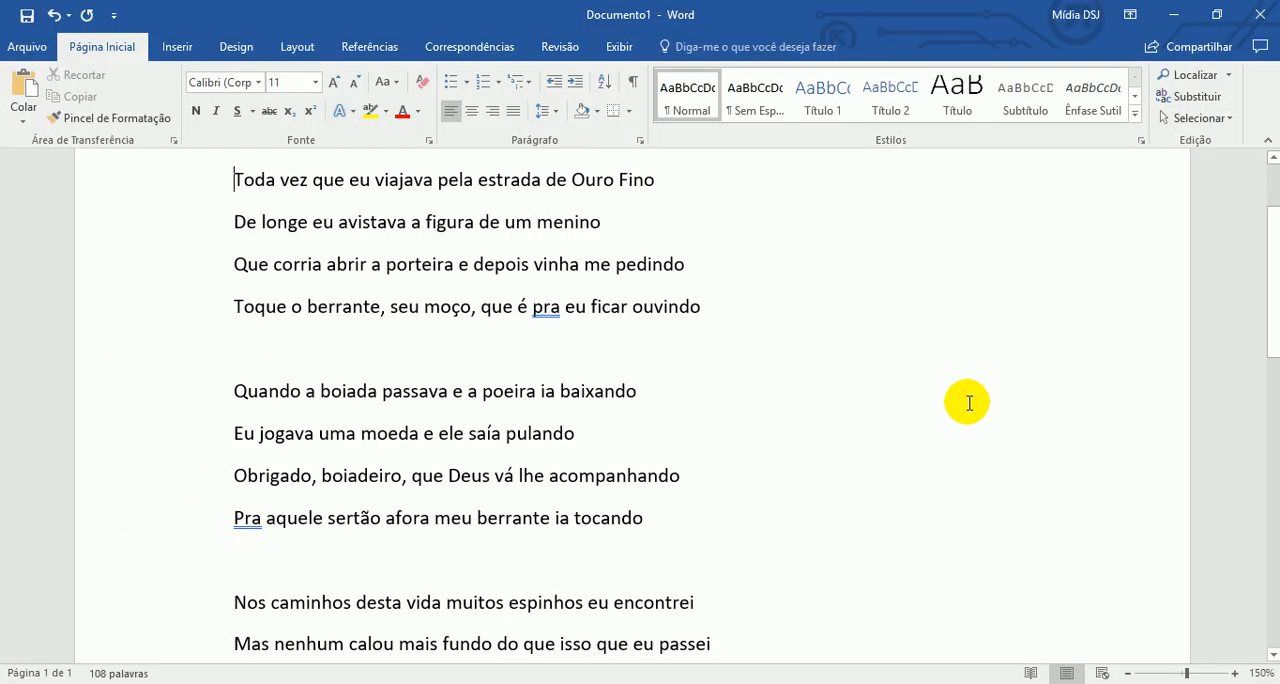
- Open the document in reading mode and start reading it aloud (Ler em Voz Alta)
click(1033, 673)
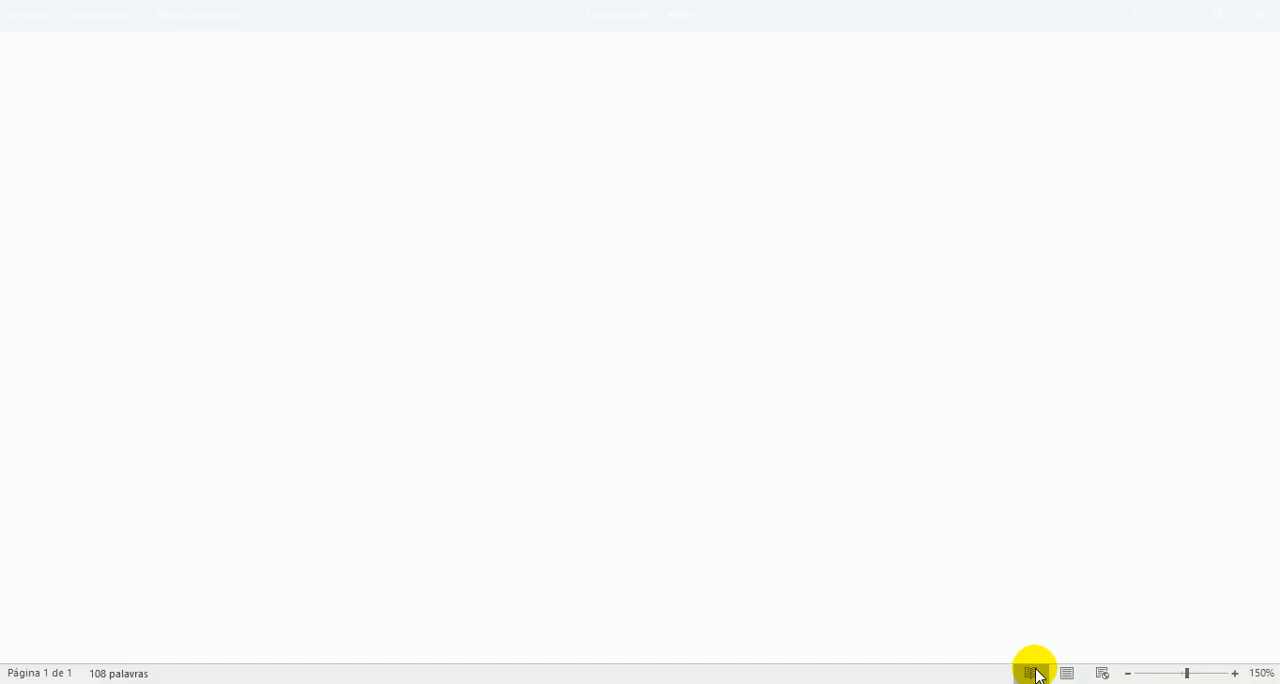
click(212, 18)
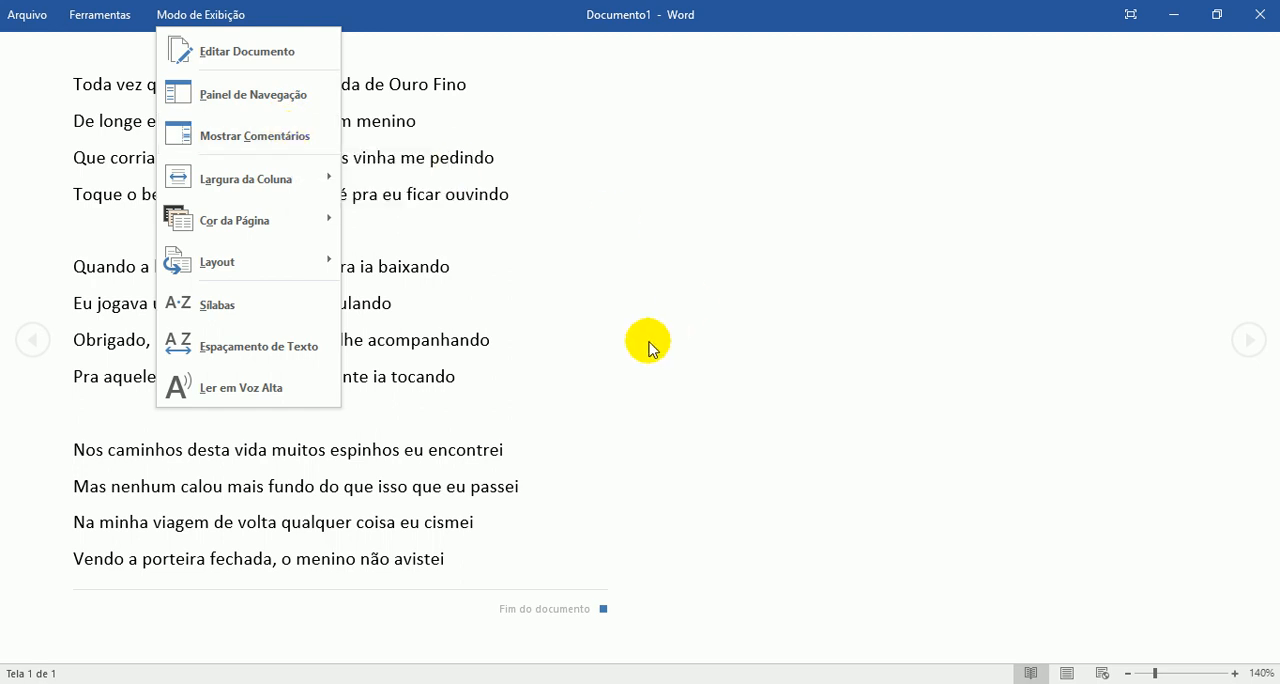
click(279, 391)
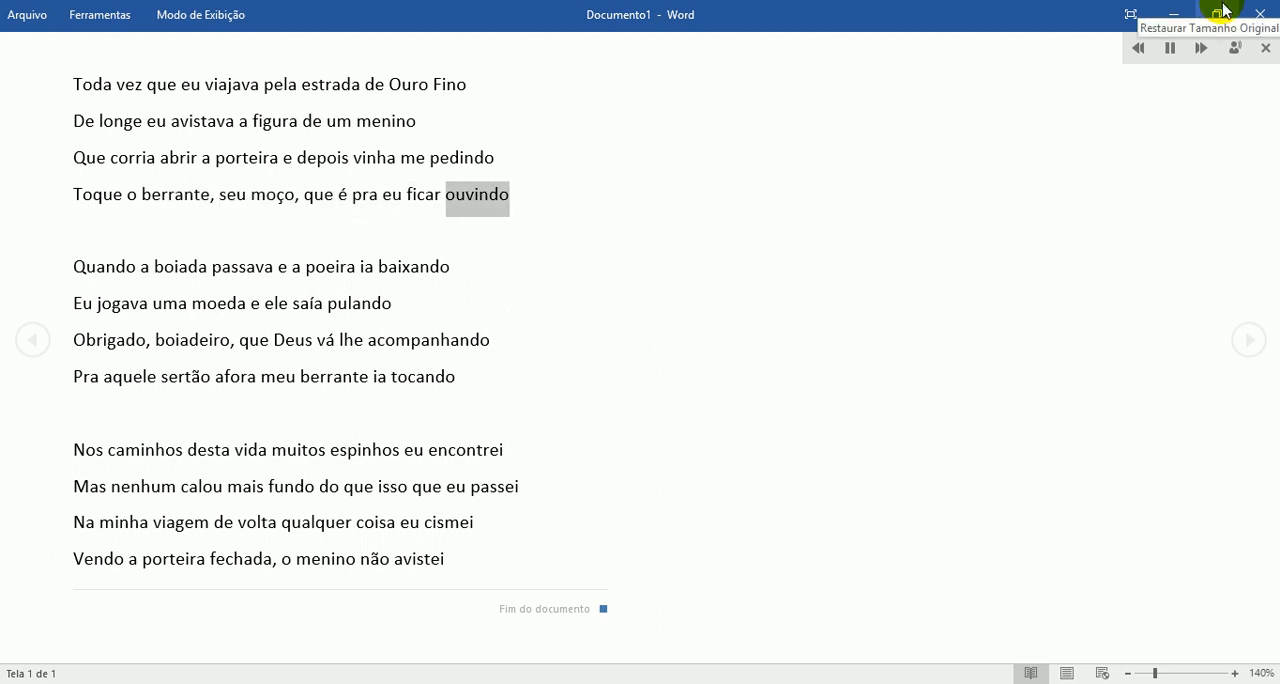
- Choose the Microsoft Maria Desktop - Portuguese(Brazil) reading voice and leave reading mode
click(1234, 49)
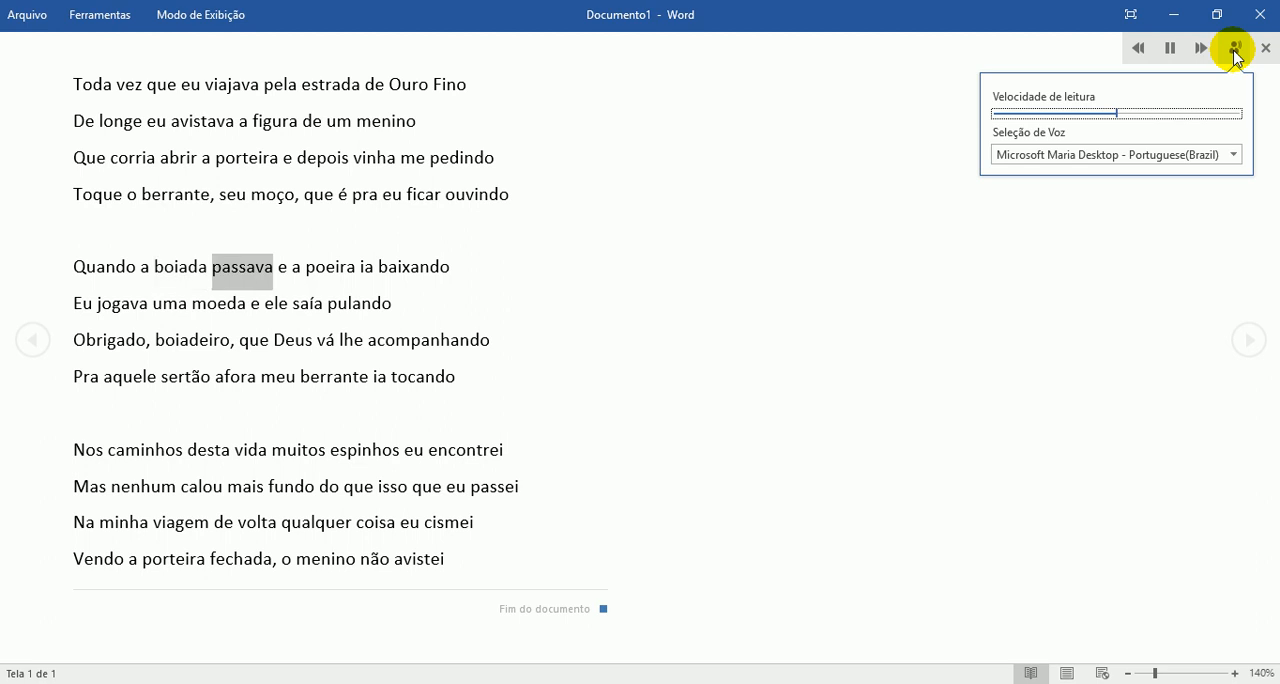
click(1058, 160)
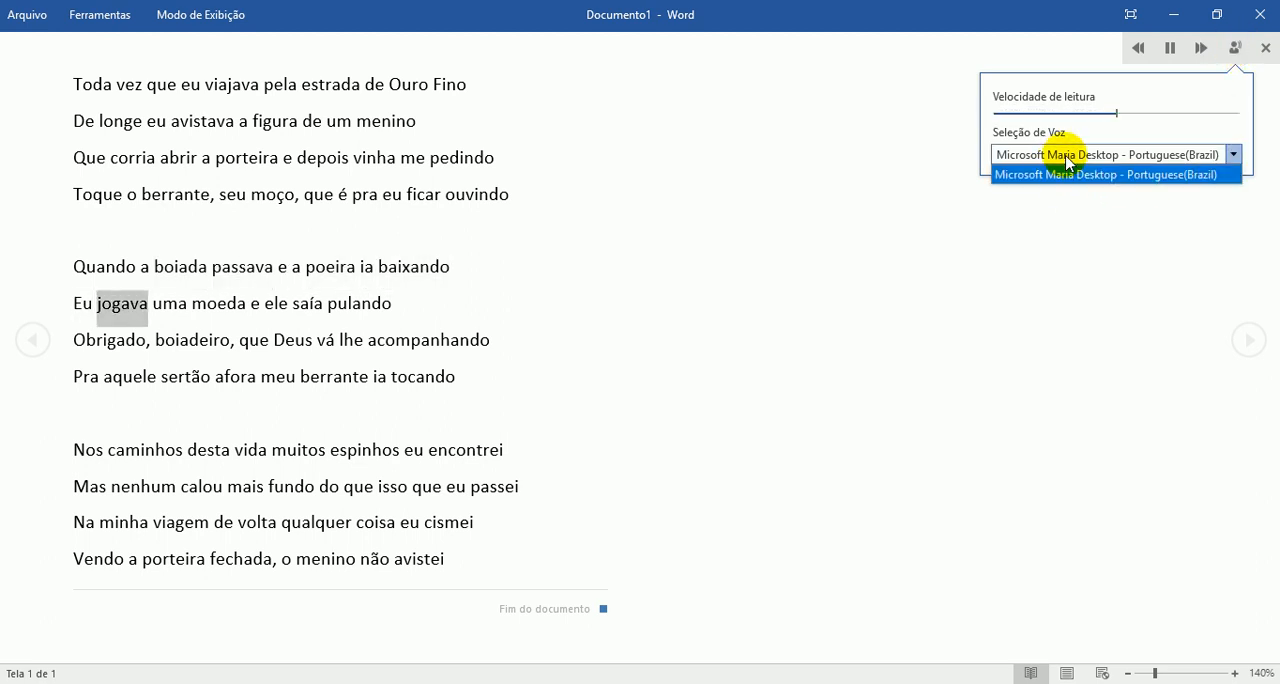
click(1060, 171)
key(Escape)
key(Escape)
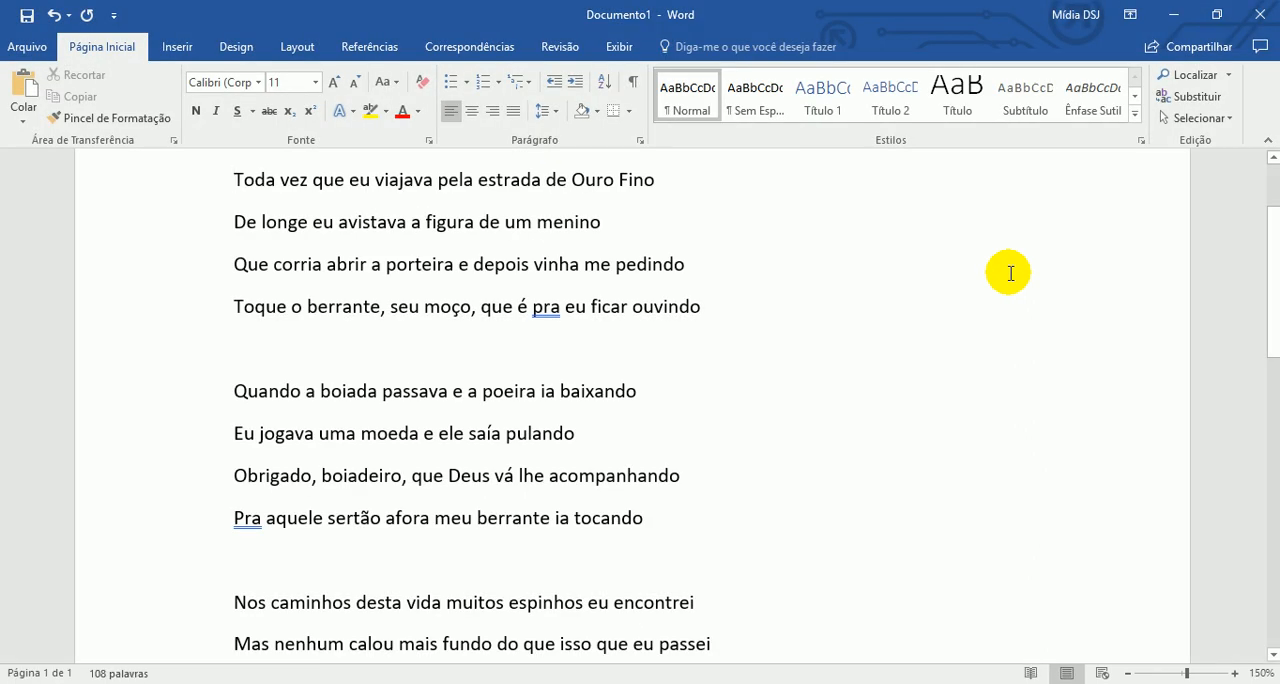
- Preview the document in the web layout and return to the print layout
click(1103, 673)
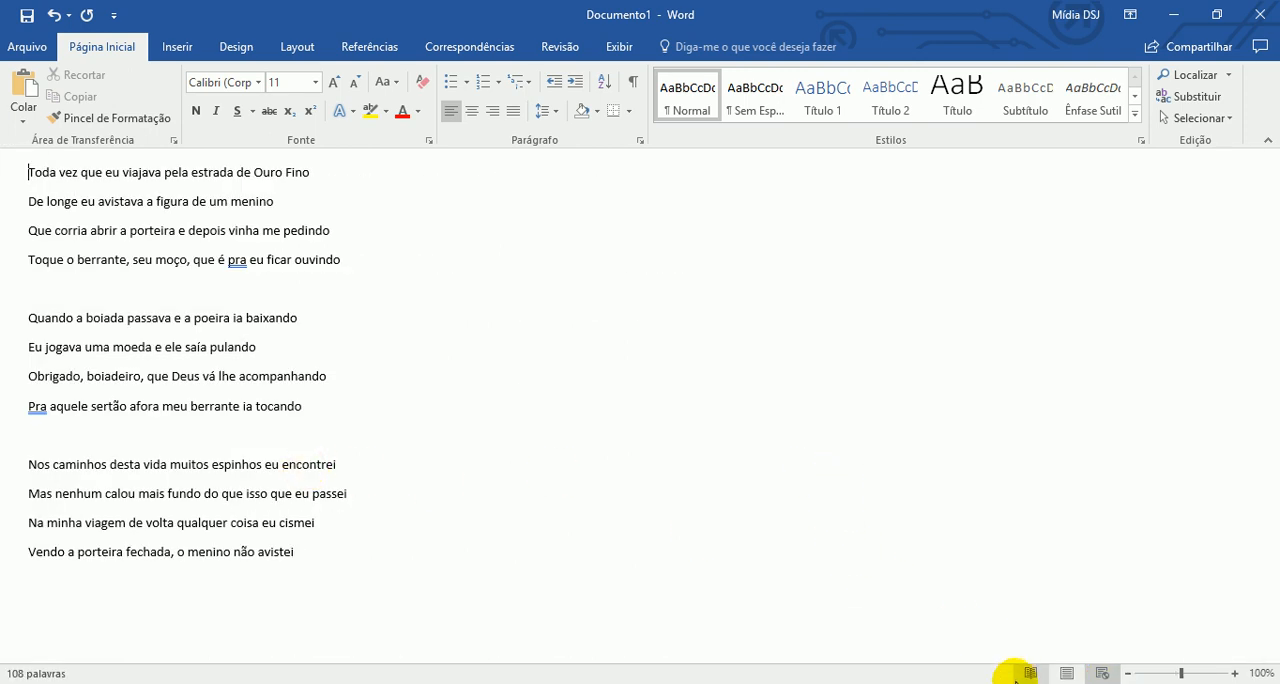
click(1067, 673)
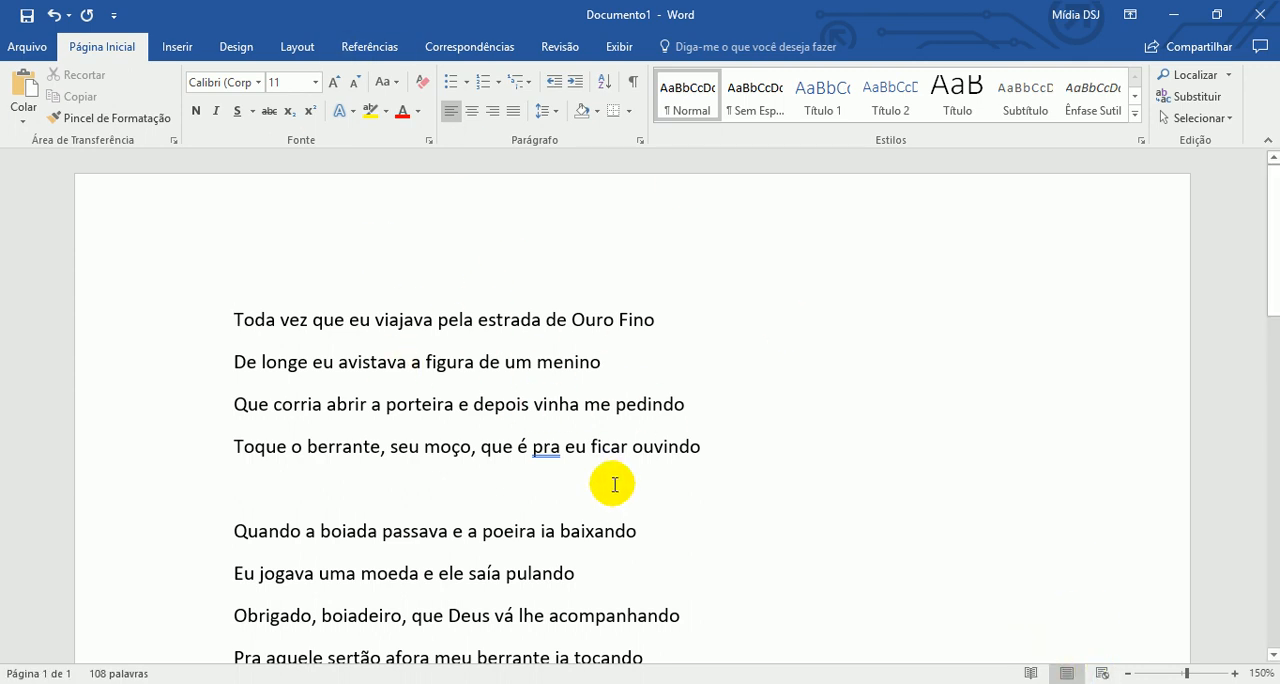
- Show the rulers and reduce the page's top margin to about 2.25 on the vertical ruler
click(621, 48)
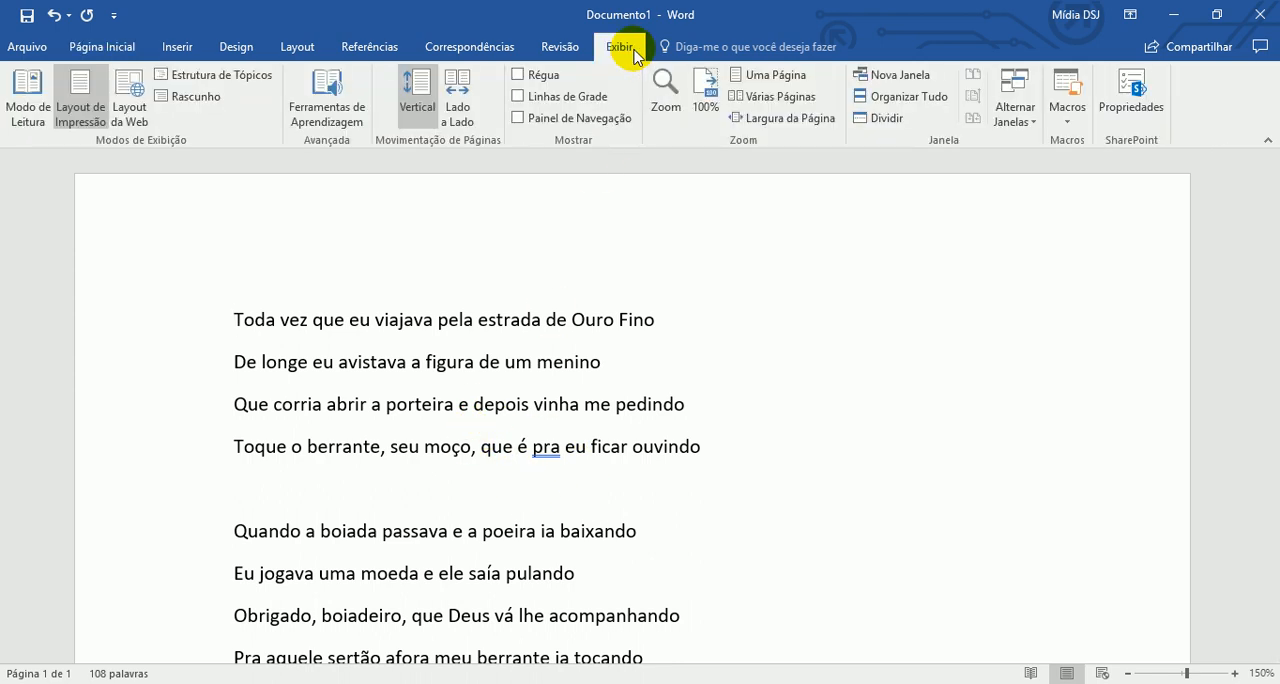
click(518, 75)
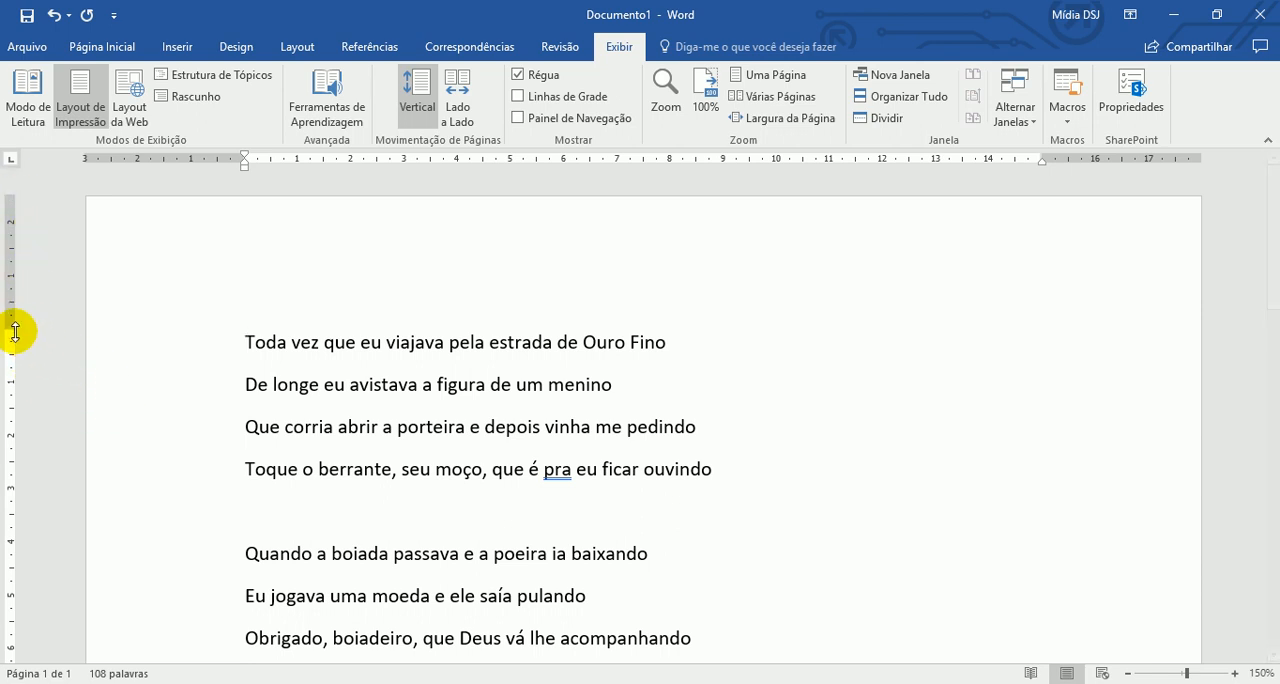
drag(10, 331, 10, 326)
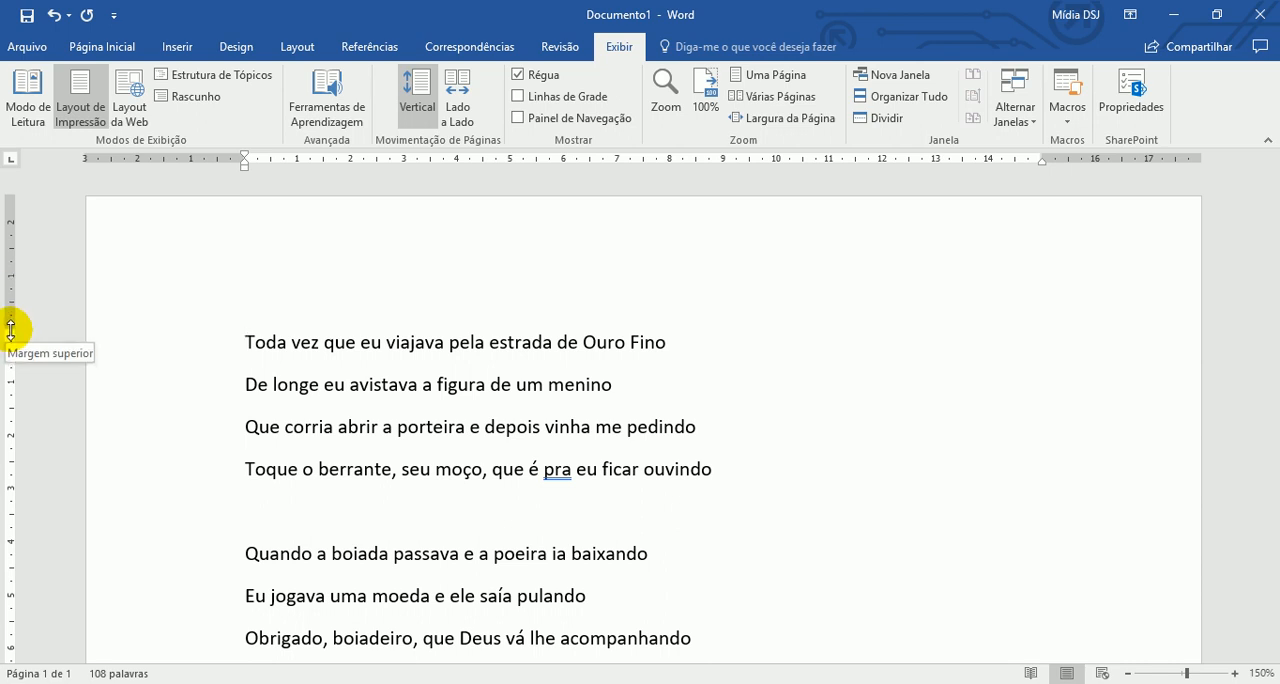
mouse_move(11, 328)
mouse_down()
mouse_move(11, 189)
mouse_move(9, 310)
mouse_up()
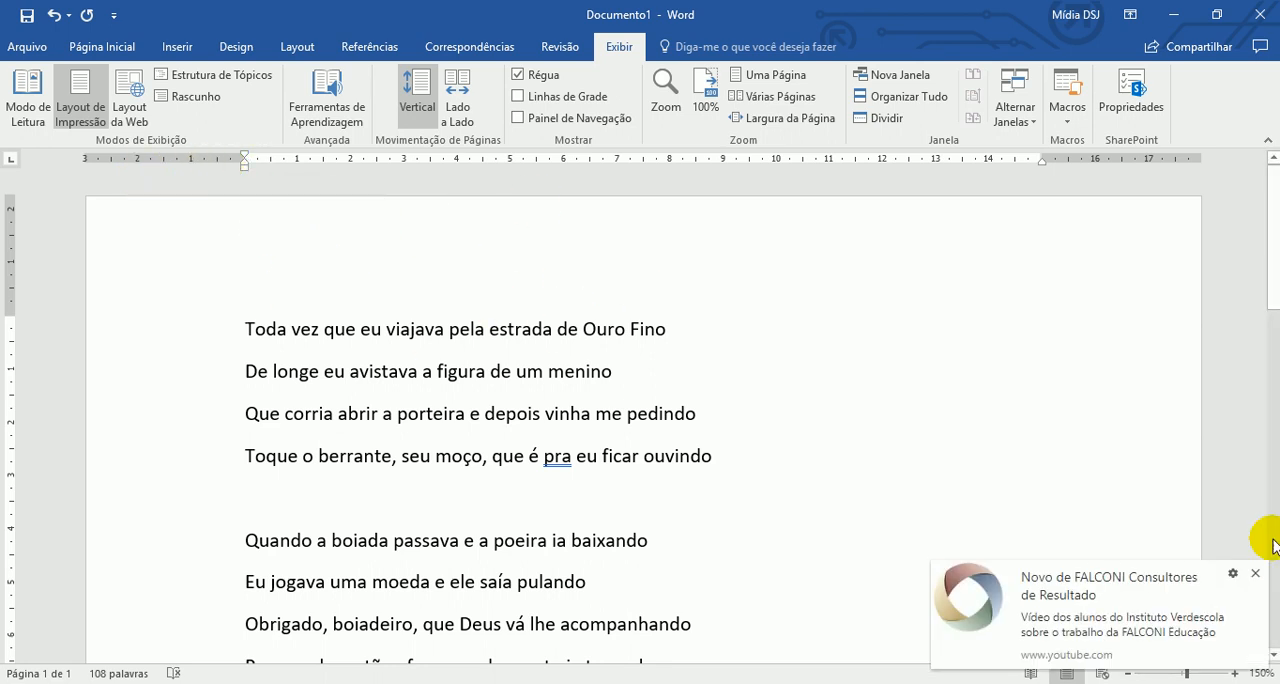
- Apply the Normal margin preset to the page (2,5 cm top and bottom, 3 cm left and right)
click(1255, 573)
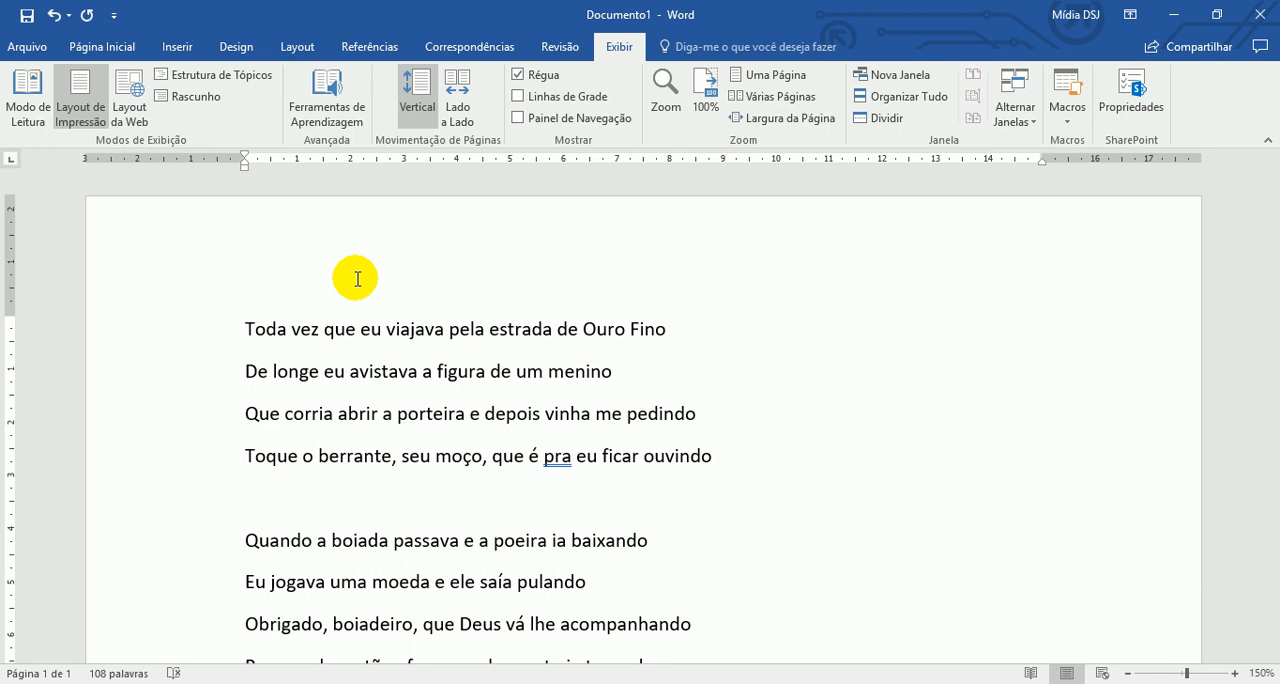
click(297, 50)
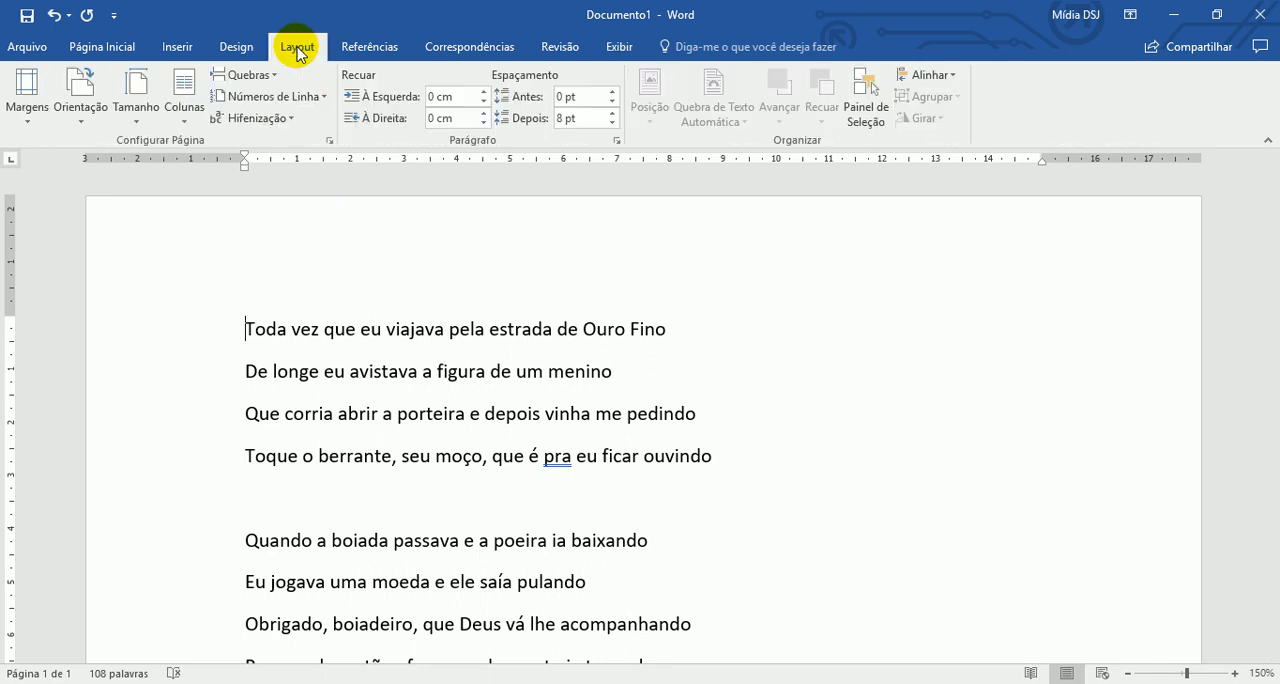
click(33, 100)
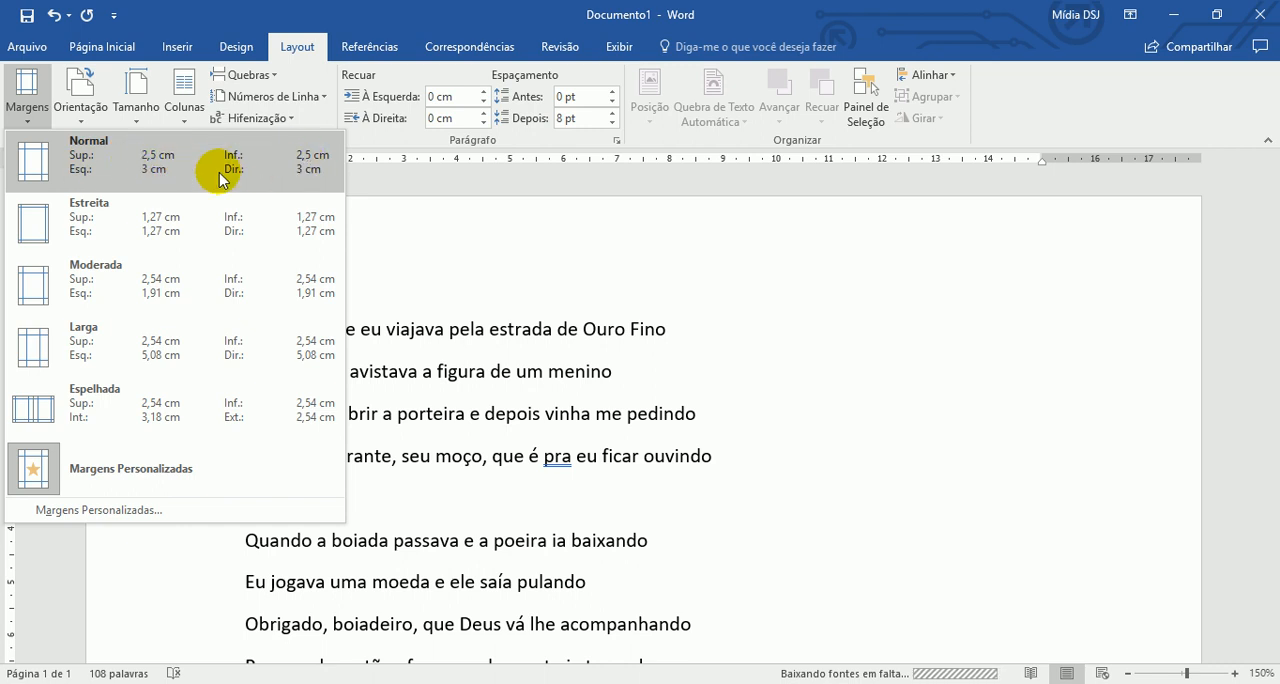
click(92, 185)
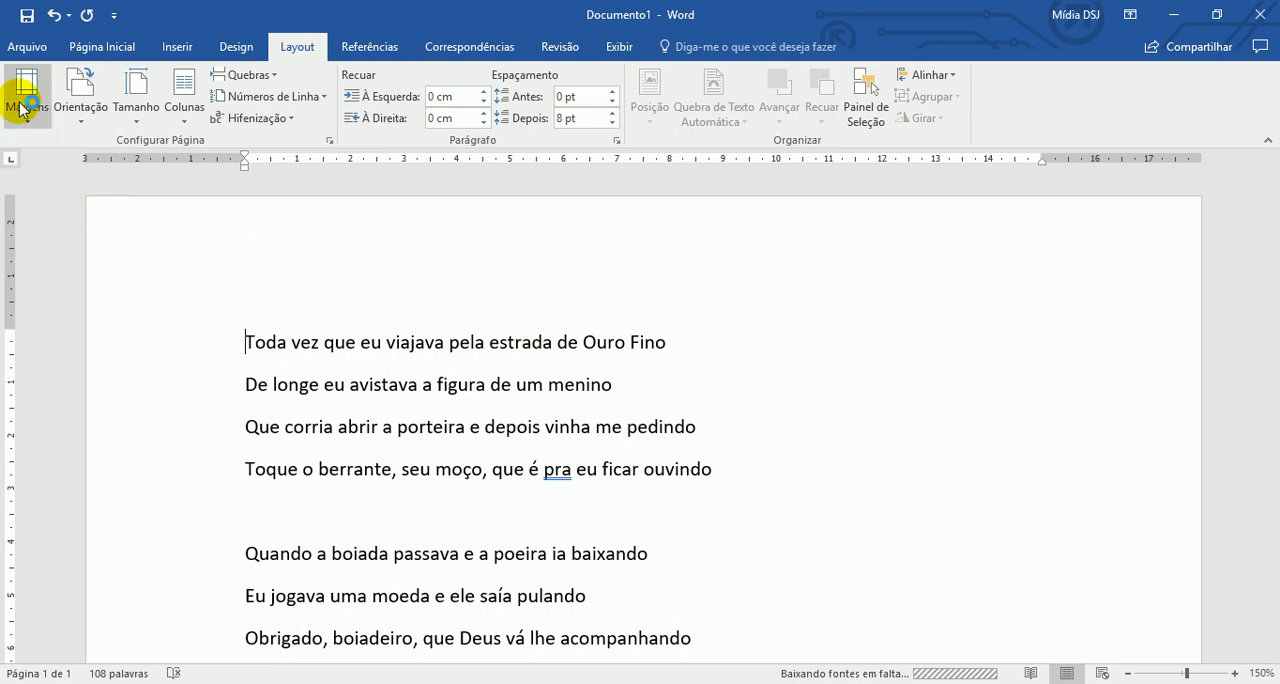
- Try the Estreita, Larga and Espelhada margin presets on the page in turn
click(22, 108)
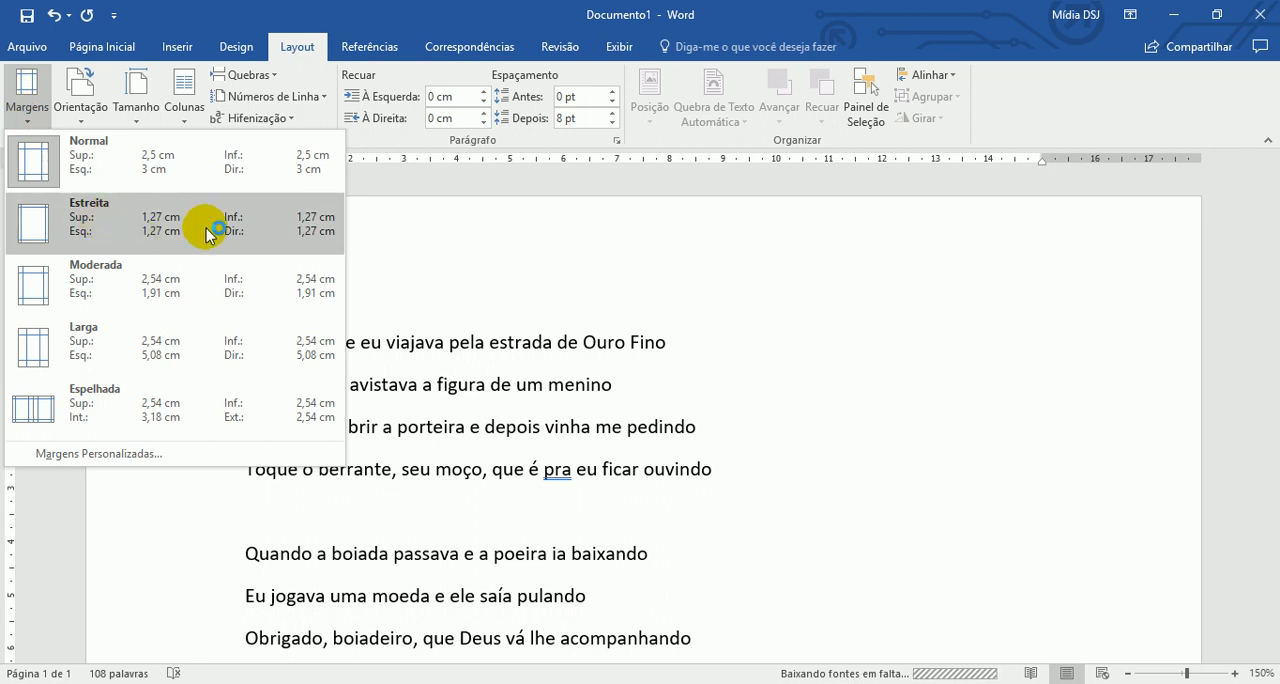
click(330, 238)
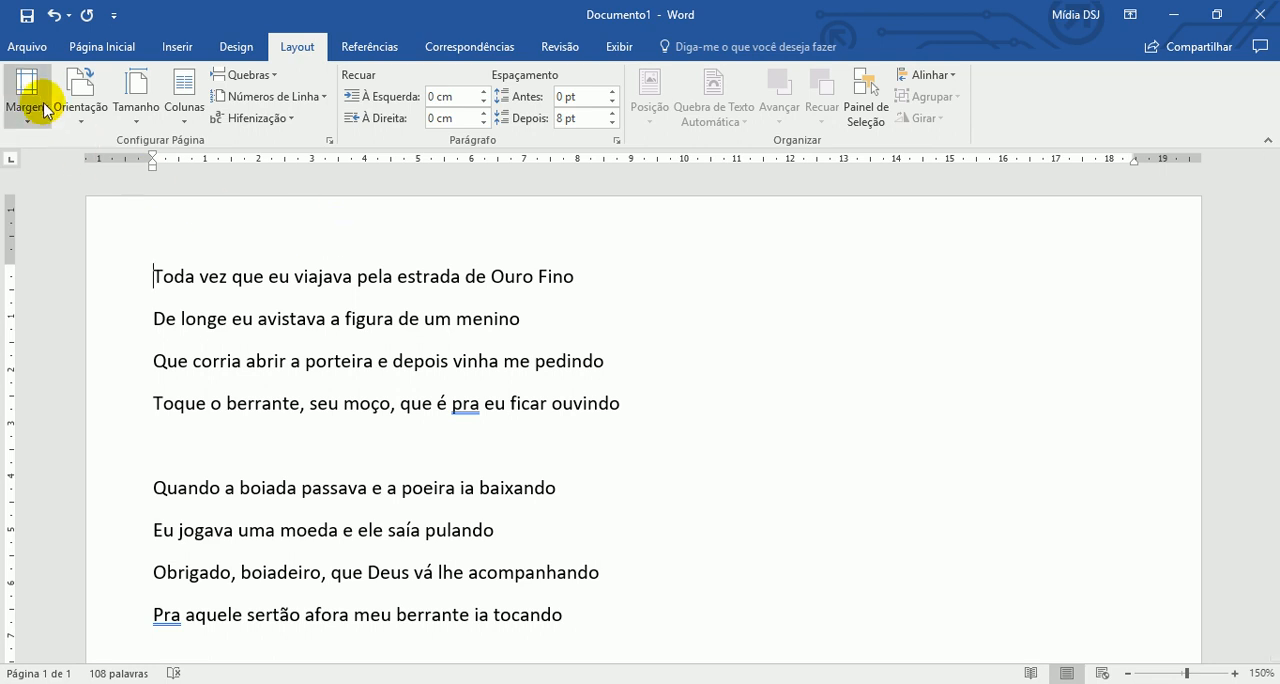
click(34, 100)
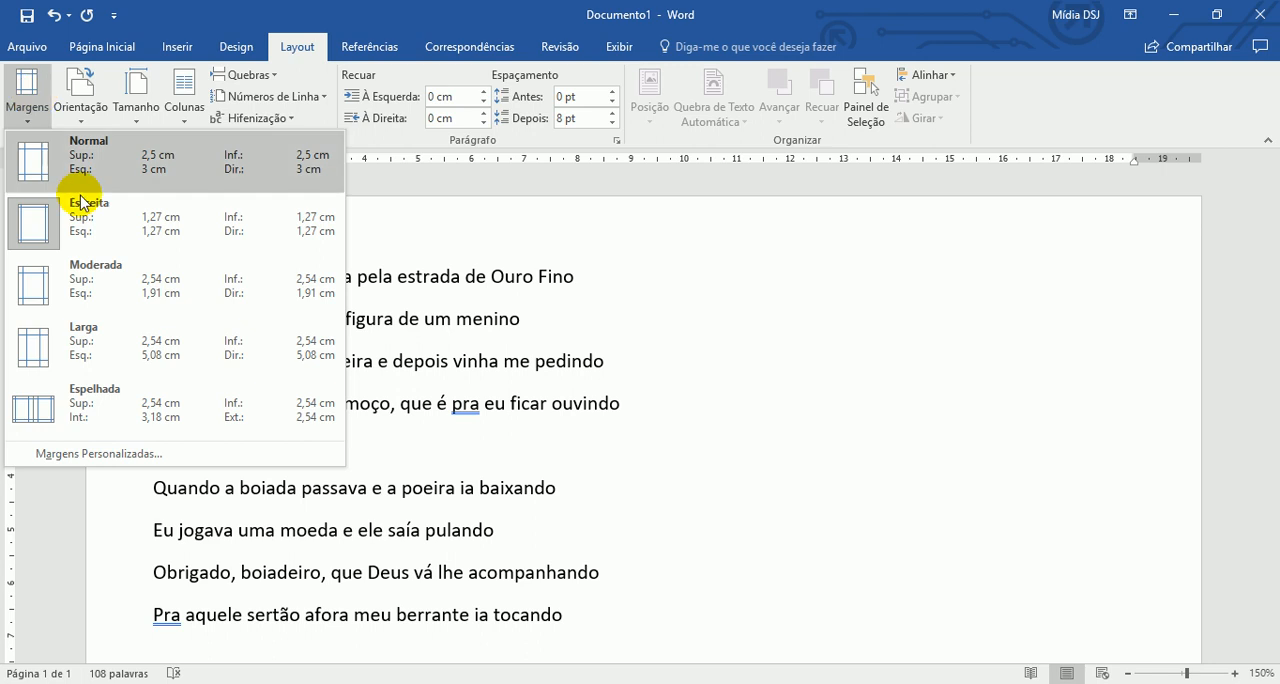
click(175, 338)
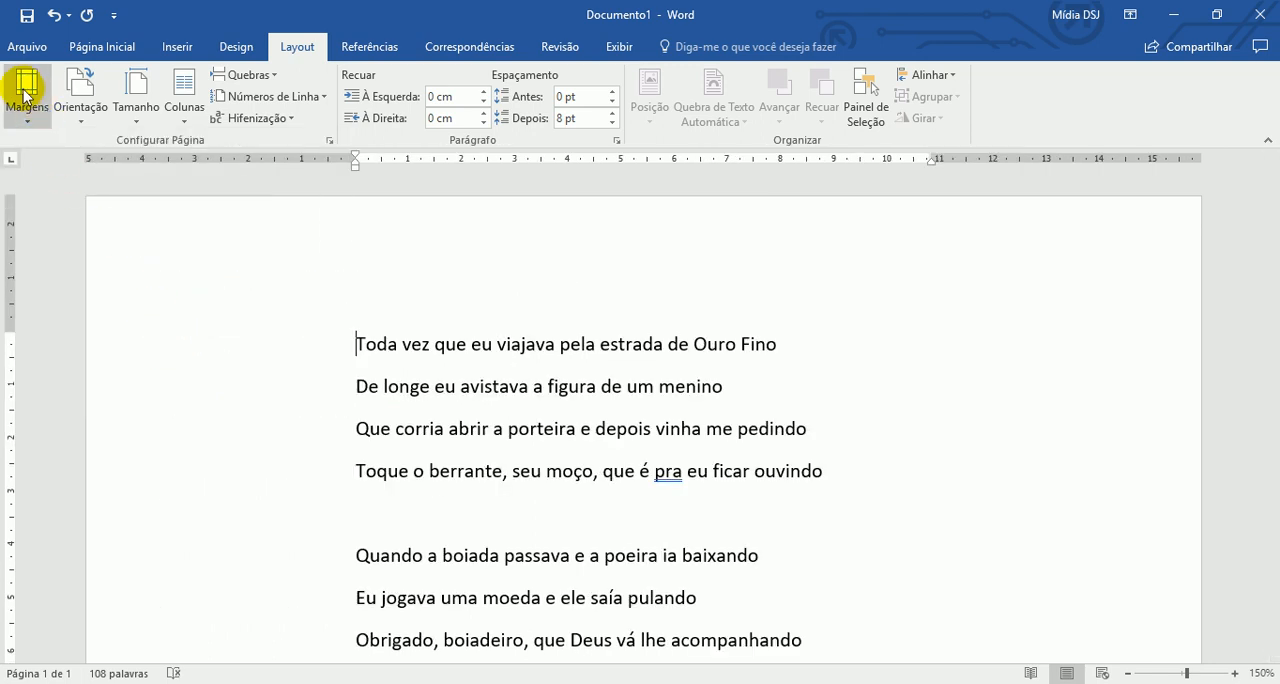
click(27, 95)
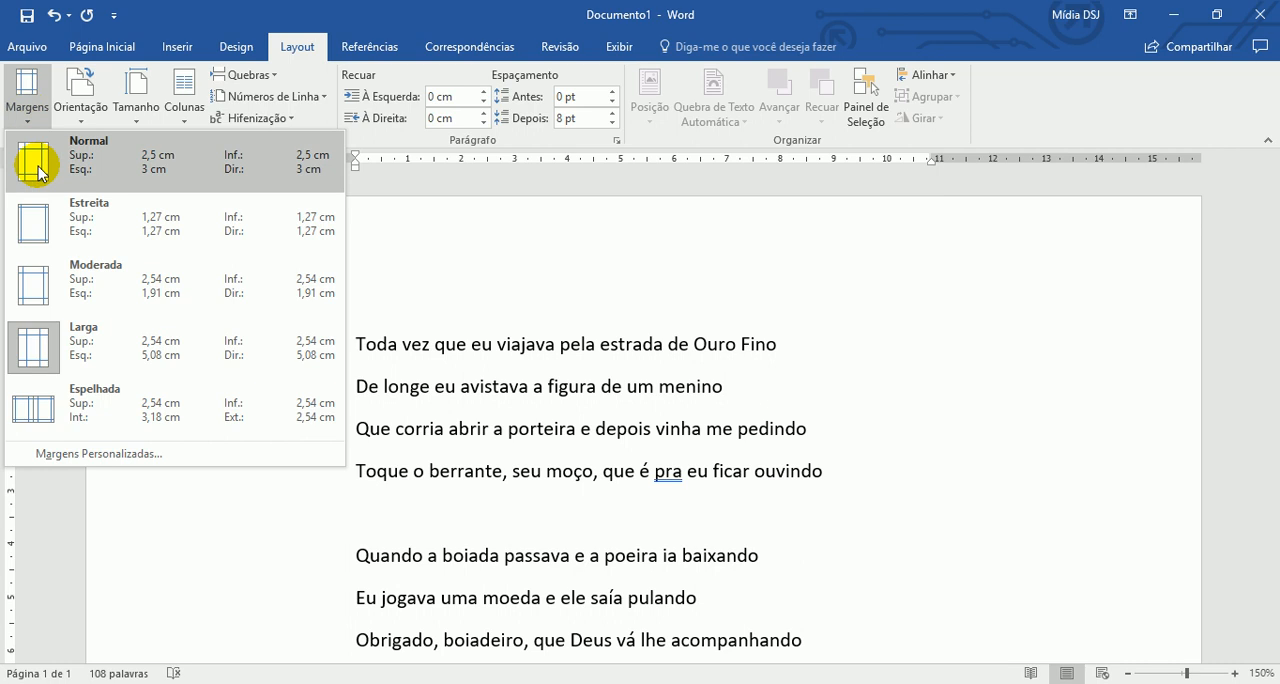
click(186, 400)
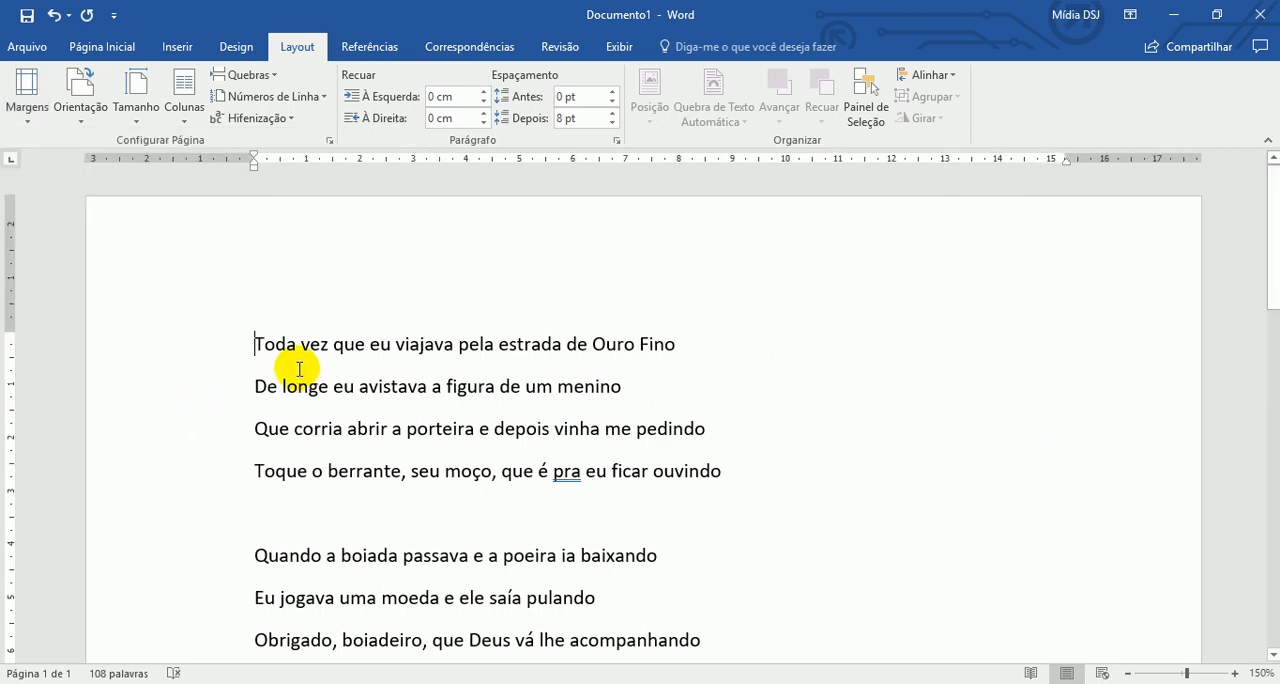
- Apply the Estreita margin preset once more and return the page to the Normal preset
click(26, 95)
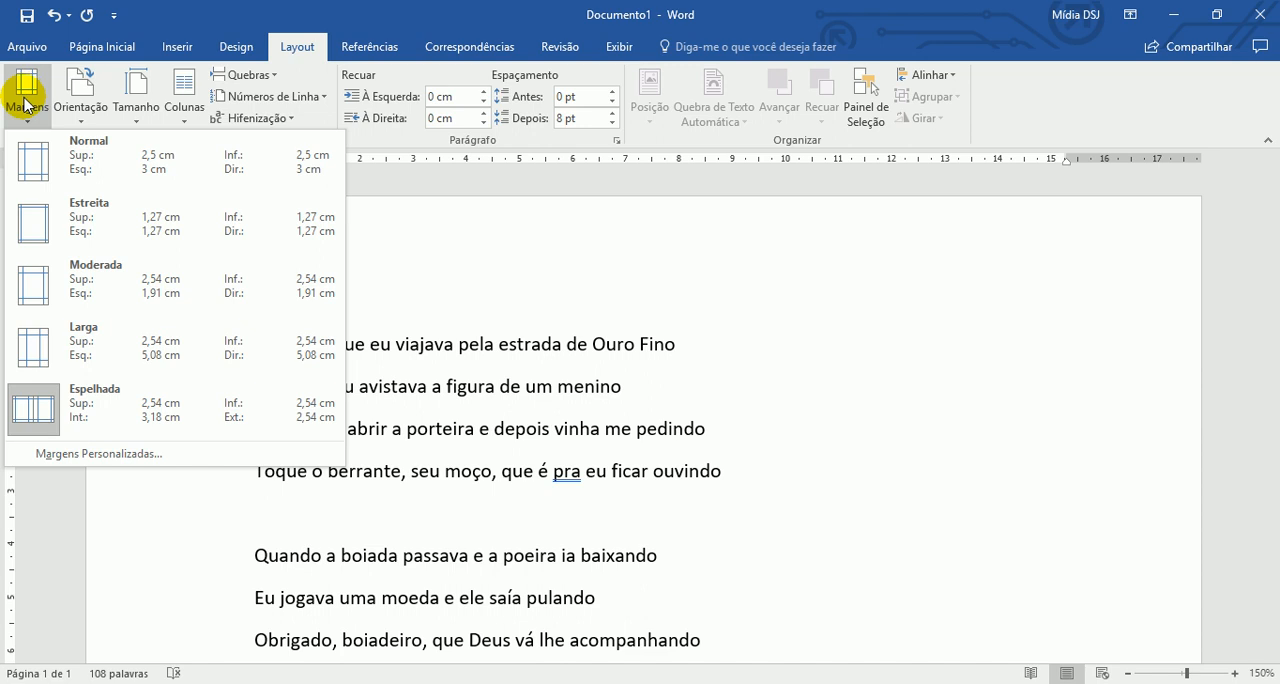
click(117, 234)
click(27, 108)
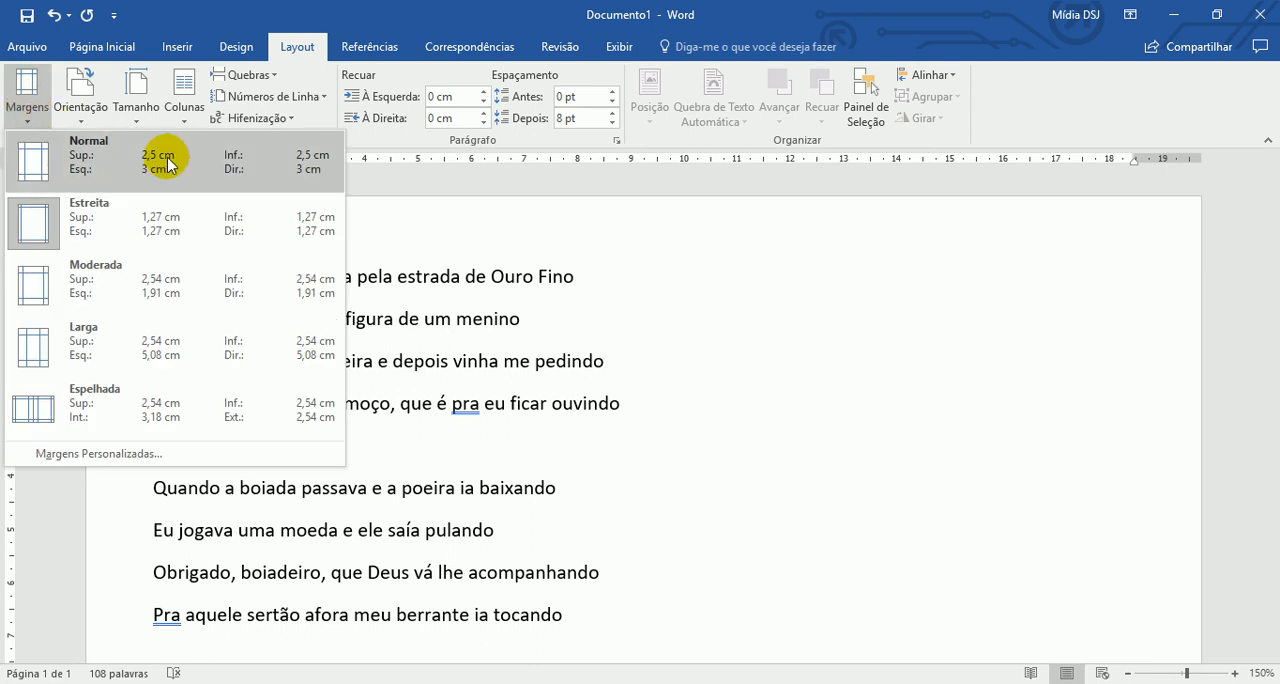
click(167, 165)
- Preview the page gridlines and the navigation pane, hiding each one again
click(106, 45)
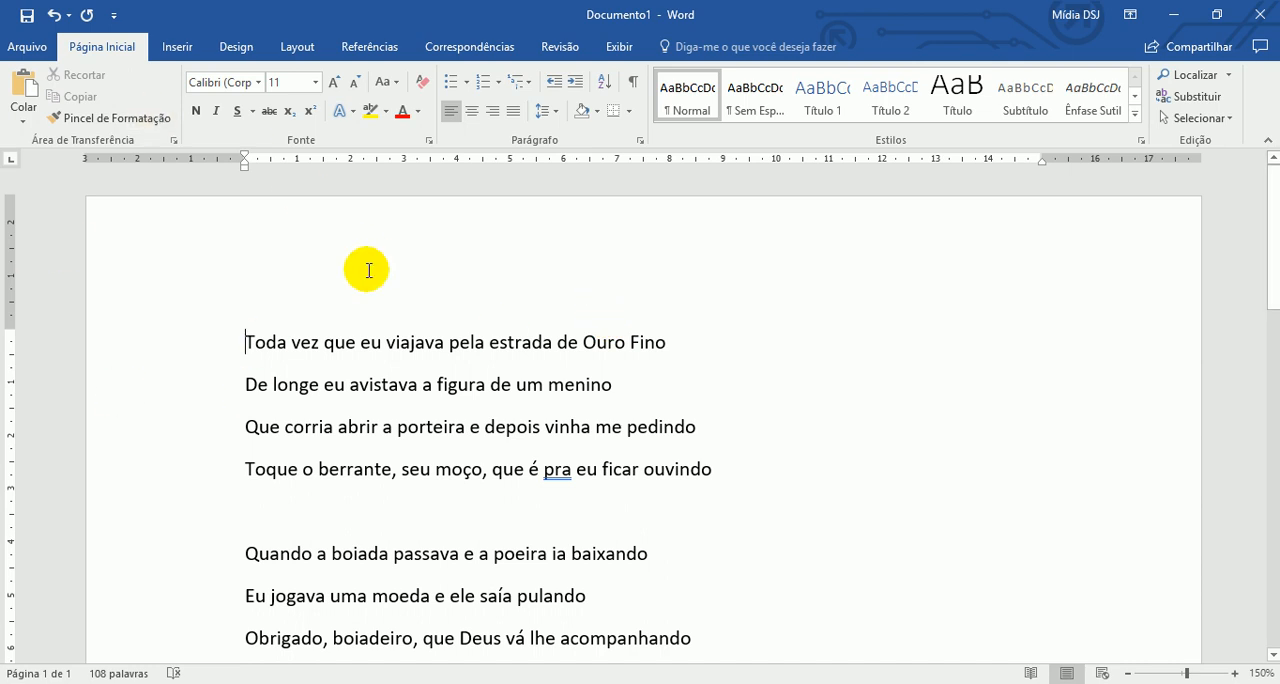
click(630, 49)
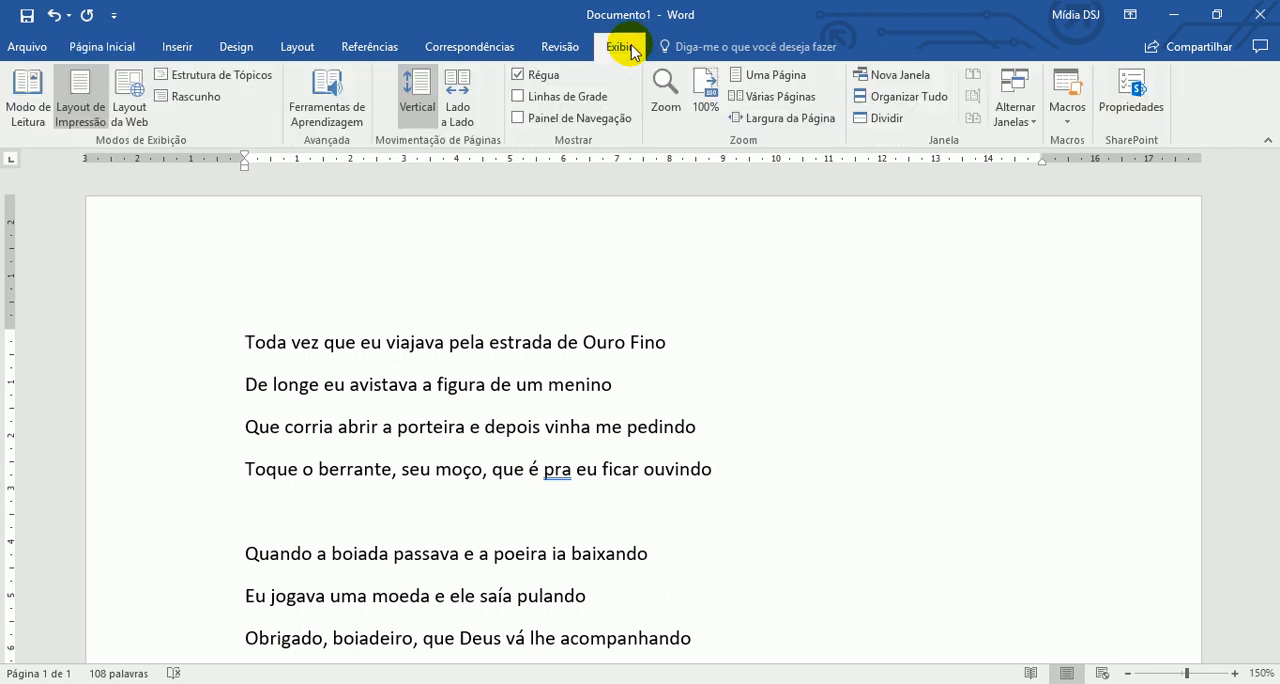
click(576, 104)
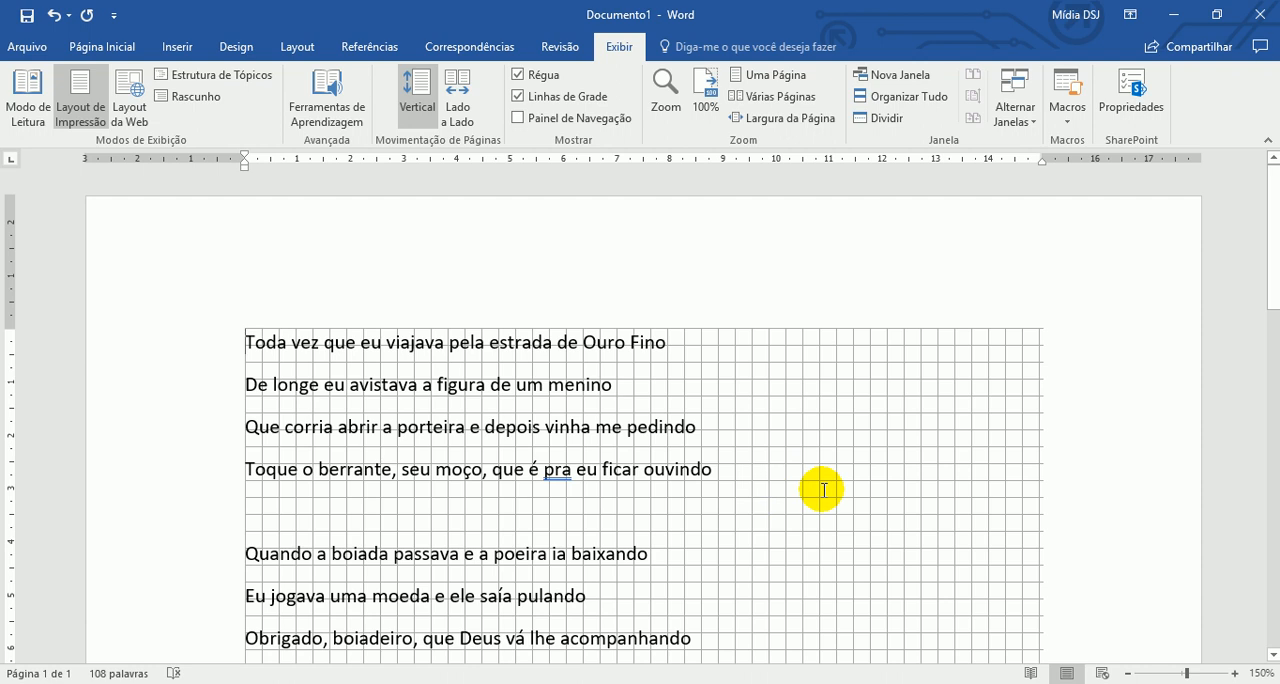
click(576, 104)
click(576, 118)
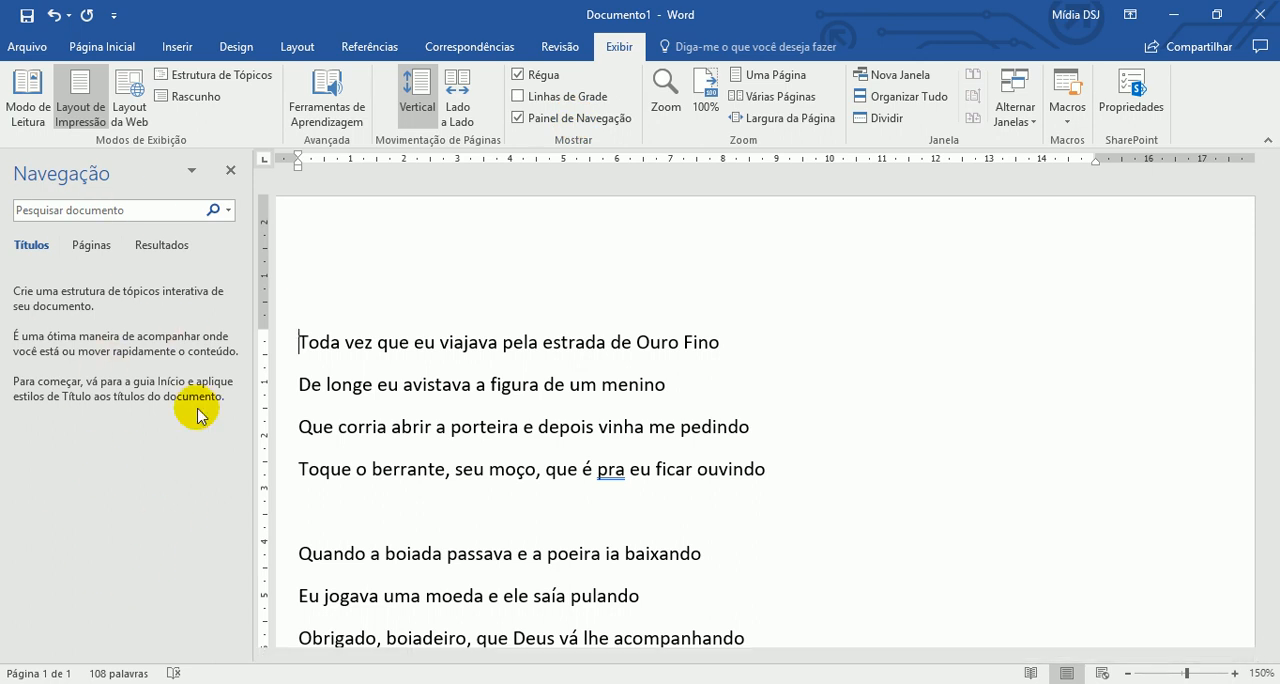
click(230, 171)
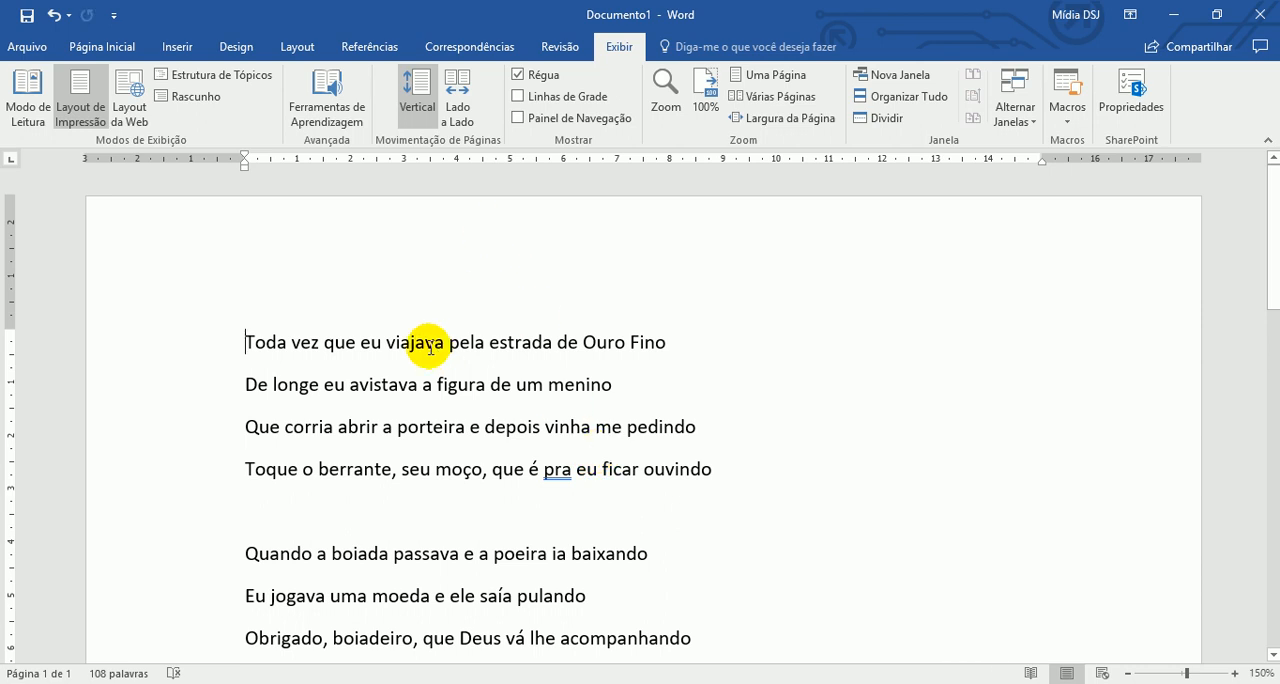
- Browse the document vertically and switch the page movement to side by side (Lado a Lado)
scroll(565, 345, down, 5)
scroll(540, 395, up, 2)
scroll(540, 380, up, 2)
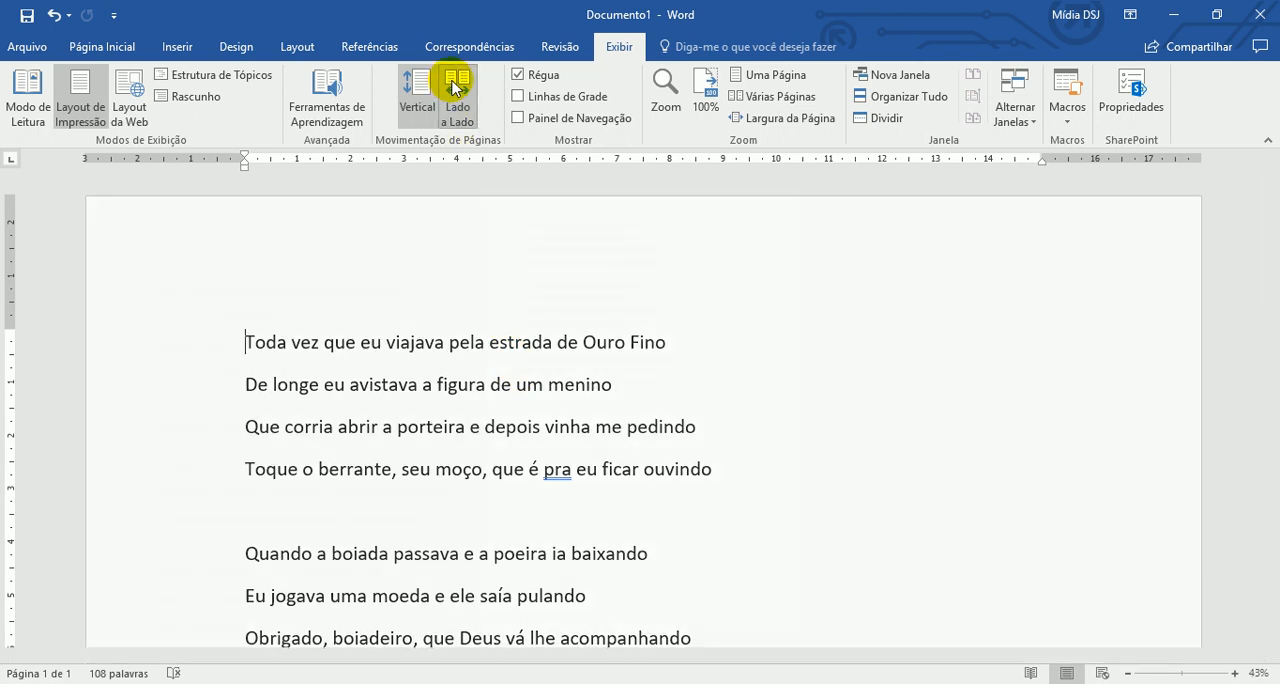
click(458, 95)
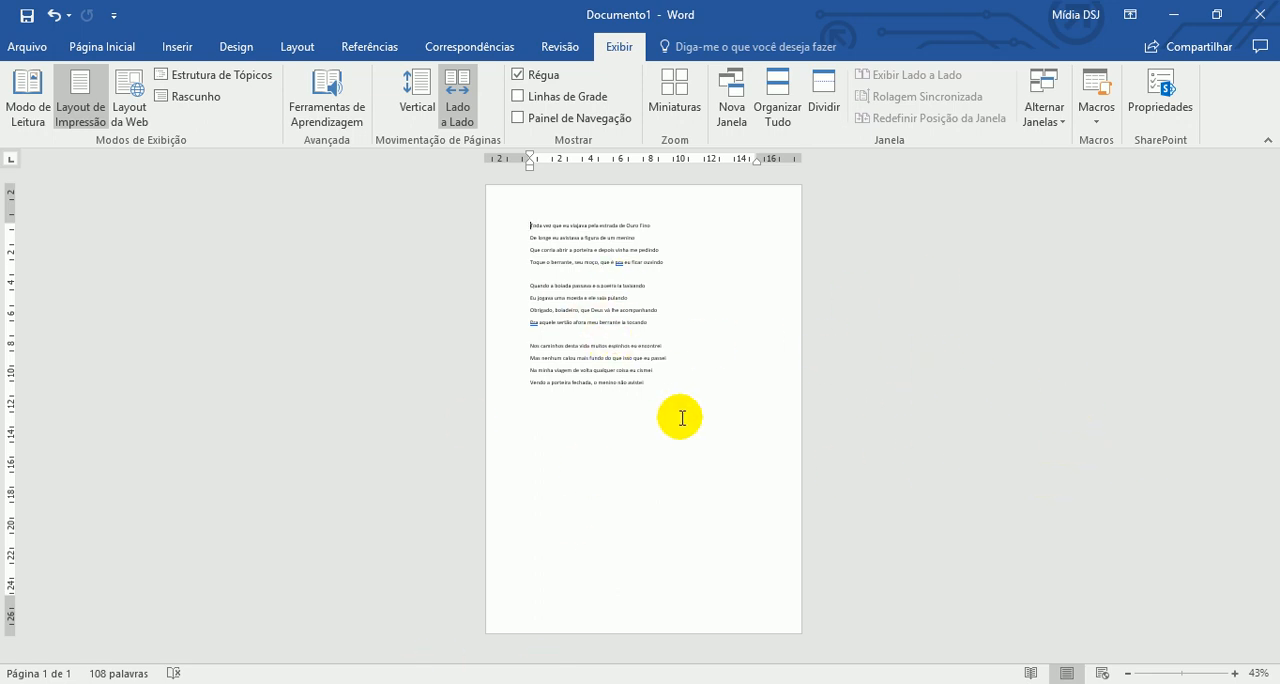
- Copy the complete lyrics and paste them three times below the last line
drag(669, 383, 500, 226)
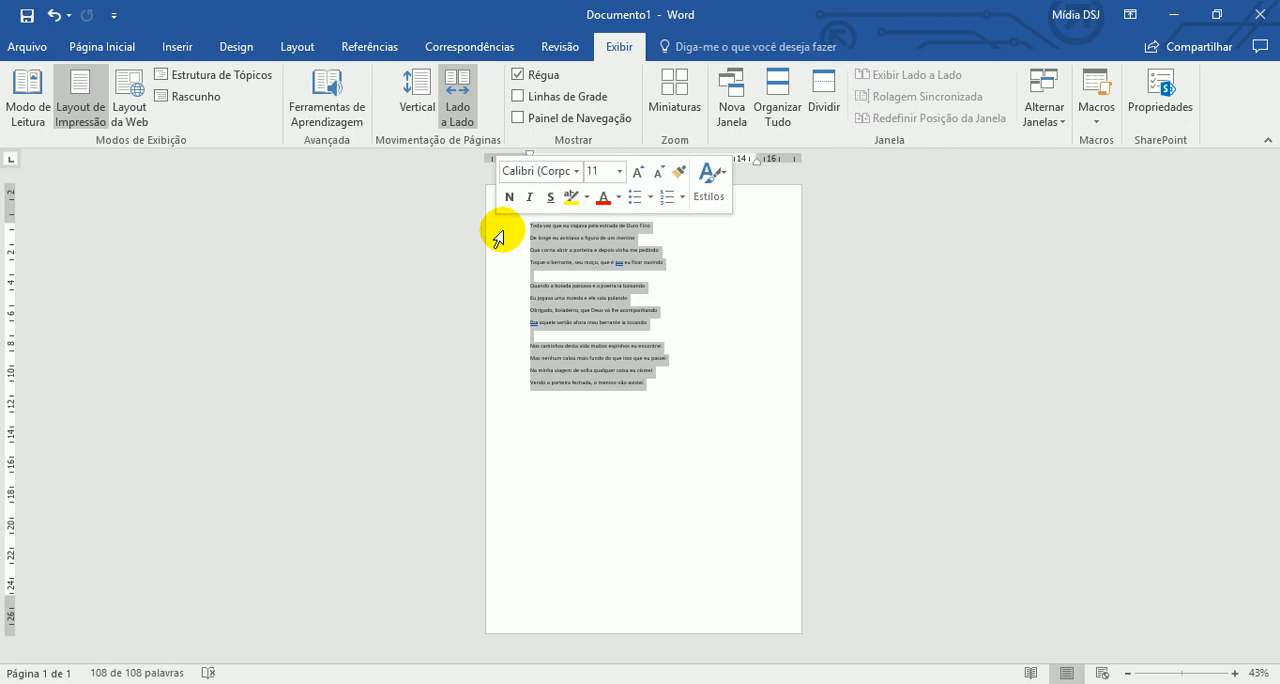
right_click(553, 247)
click(534, 277)
click(661, 385)
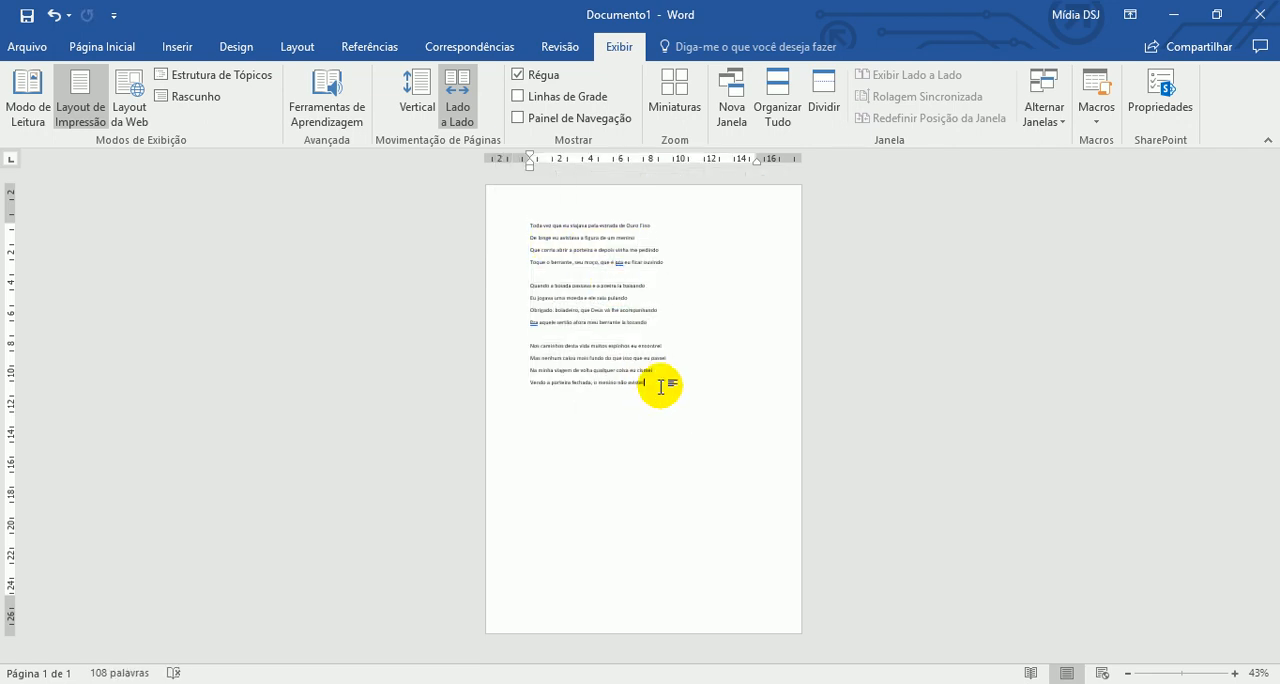
key(Return)
key(ctrl+v)
key(ctrl+v)
key(ctrl+v)
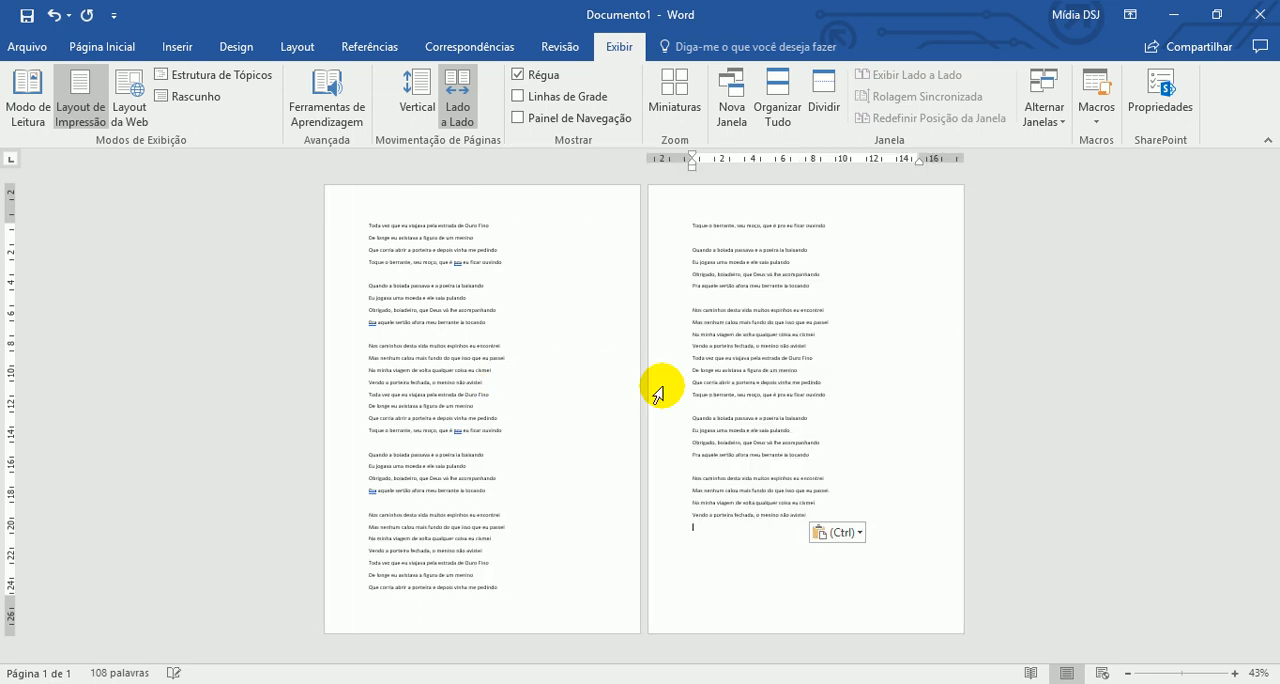
- Paste further copies of the lyrics until the document reaches four pages, and undo these extra pastes
key(ctrl+v)
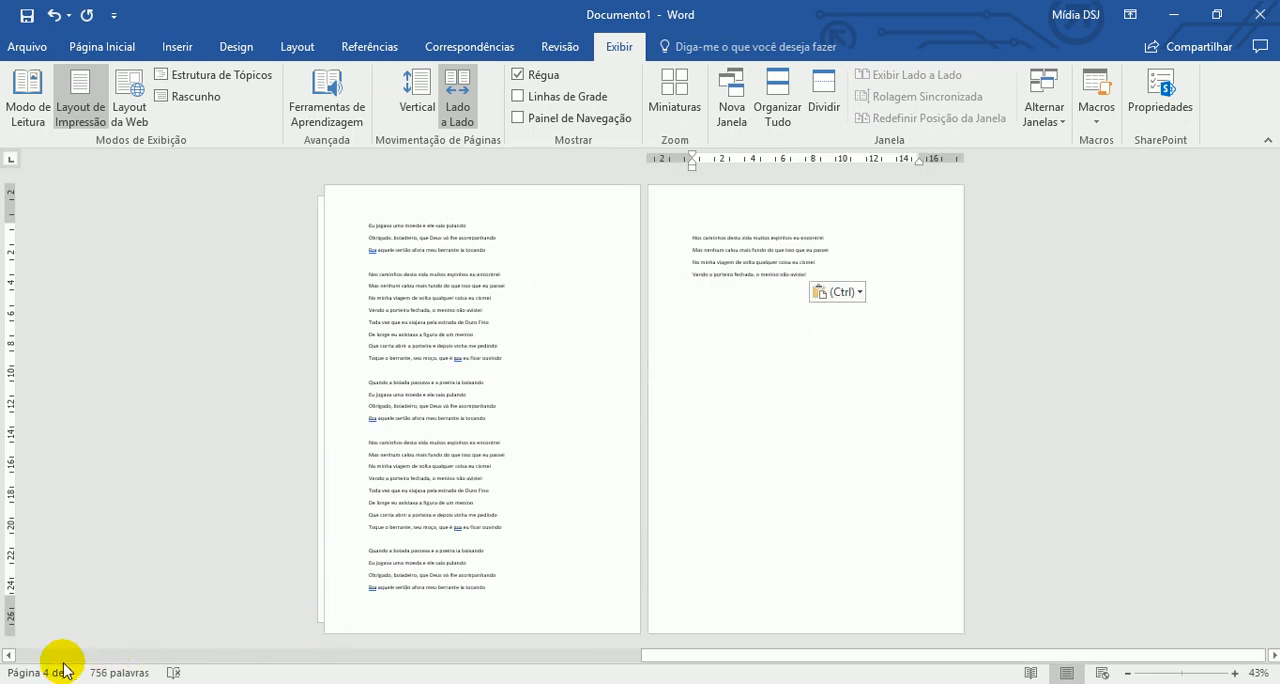
key(ctrl+z)
key(ctrl+z)
key(ctrl+z)
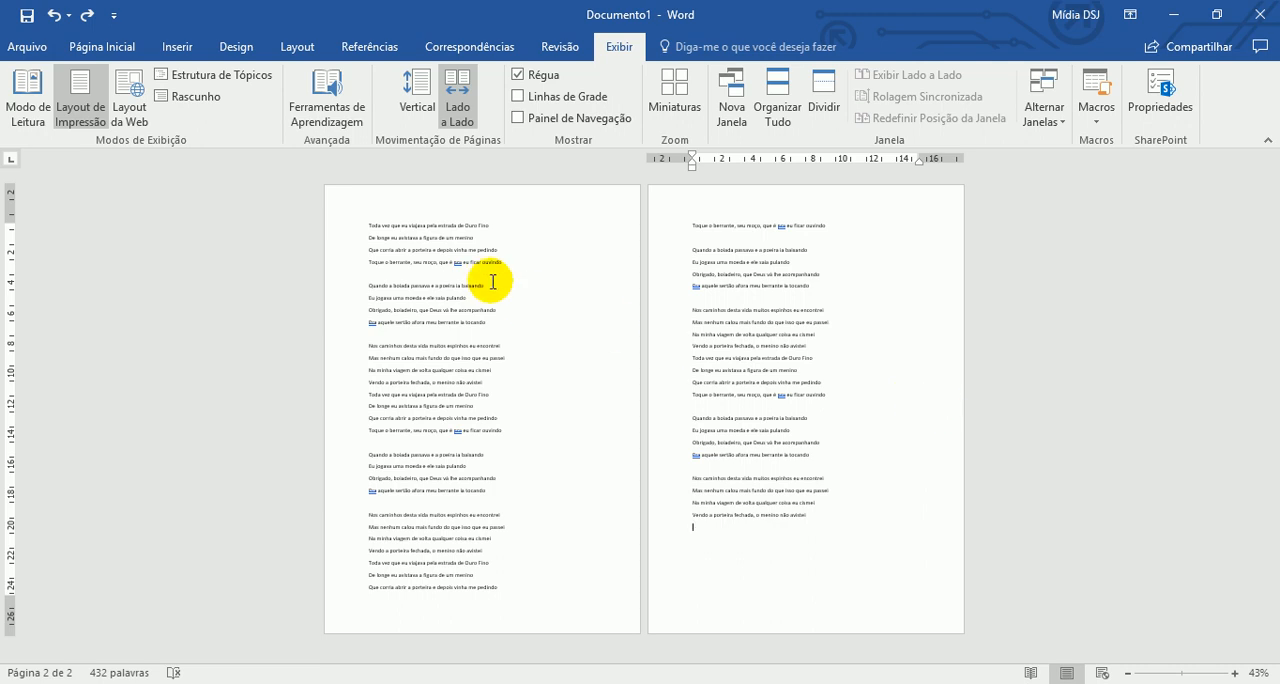
- View the lyrics with the learning tools (Ferramentas de Aprendizagem) and close them
click(318, 108)
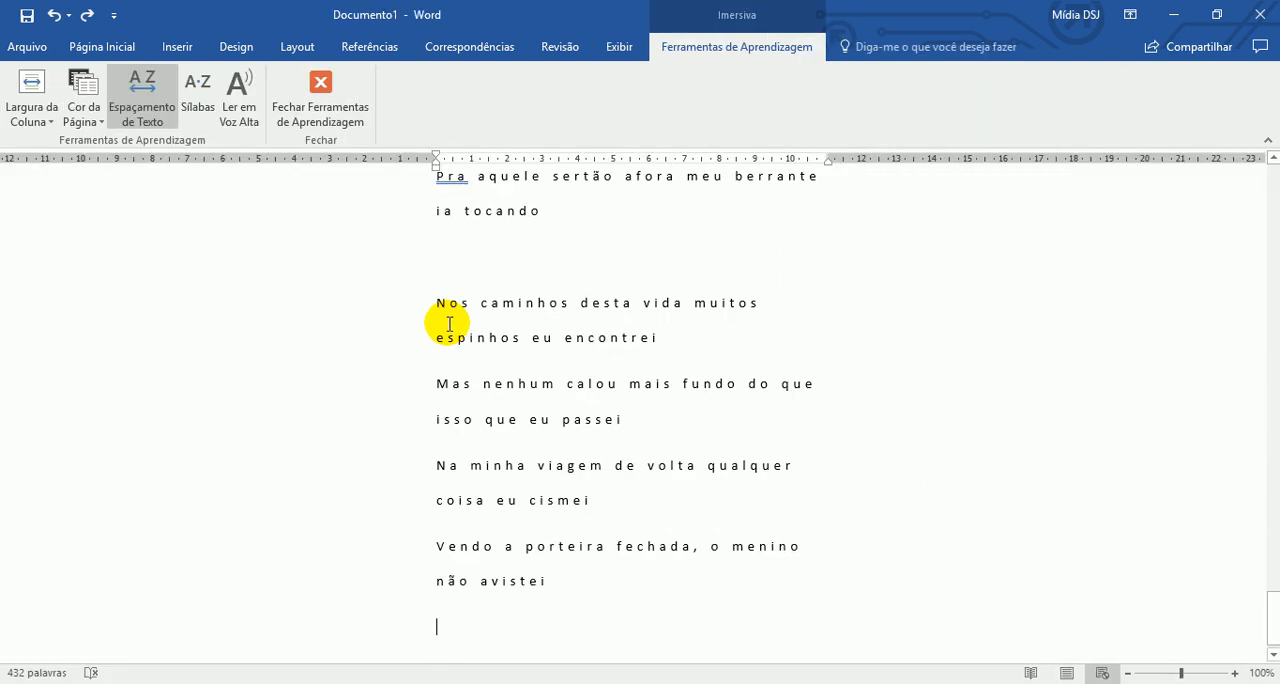
scroll(586, 452, up, 10)
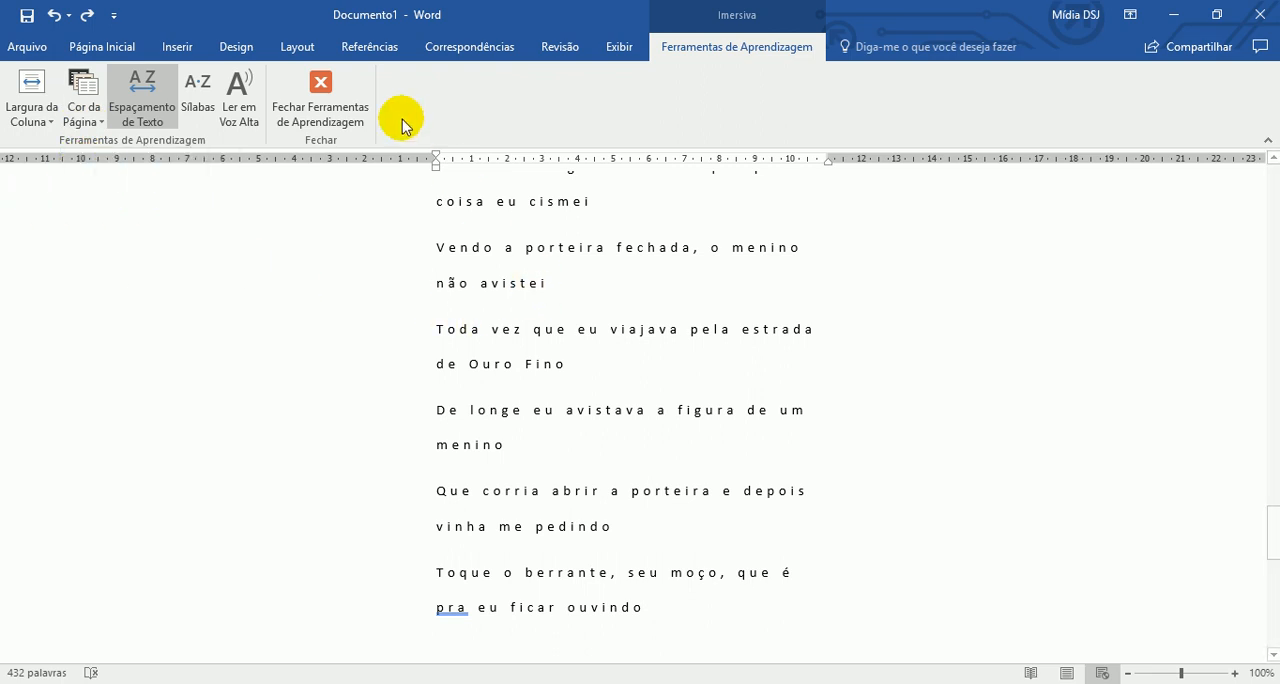
click(322, 105)
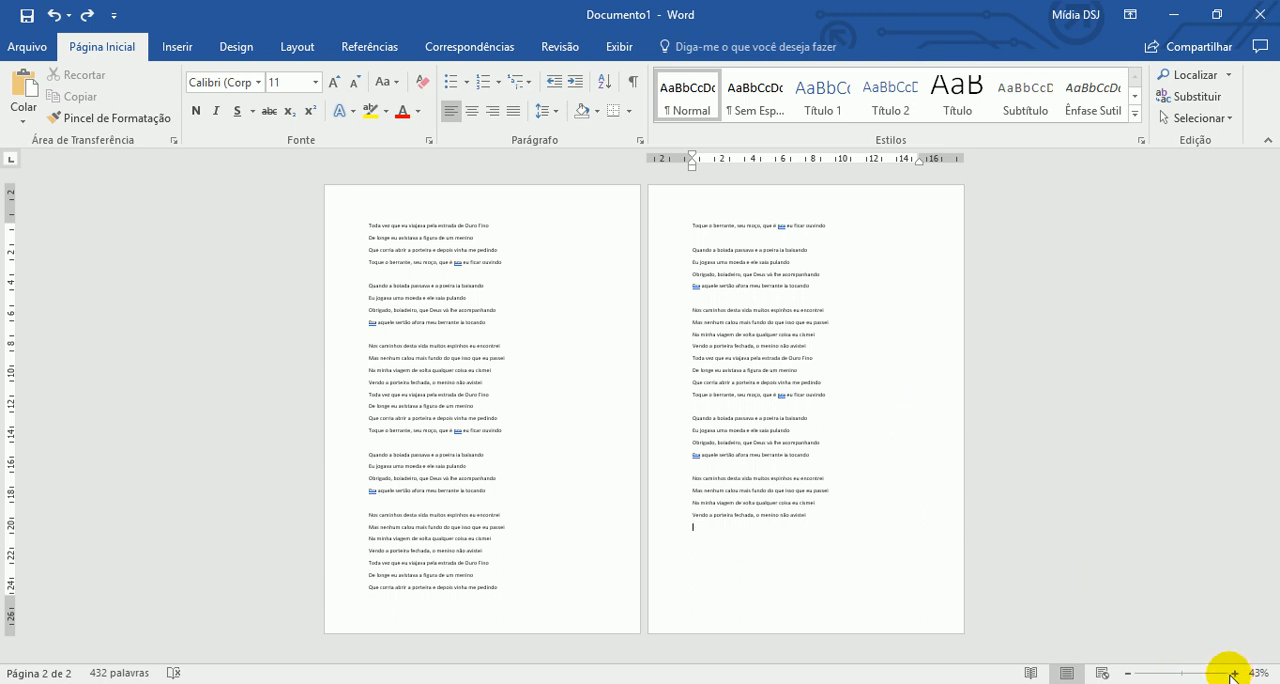
- Return the page movement to Vertical and hide the rulers
click(505, 323)
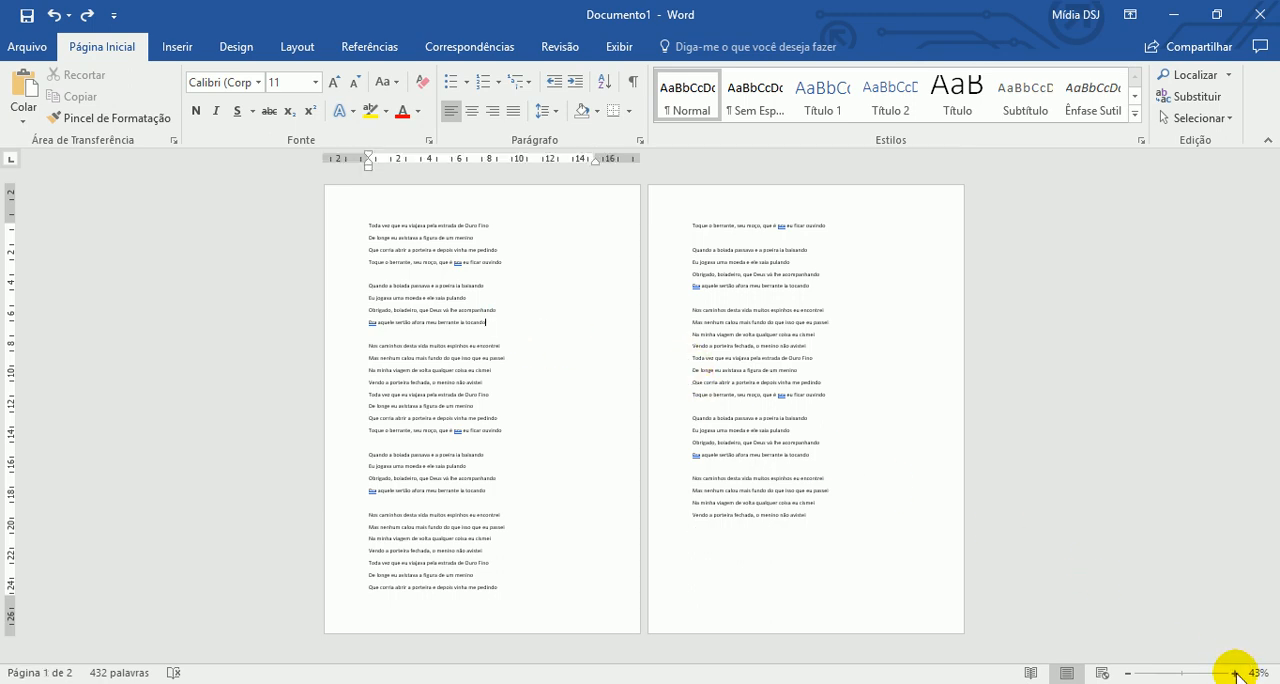
click(620, 46)
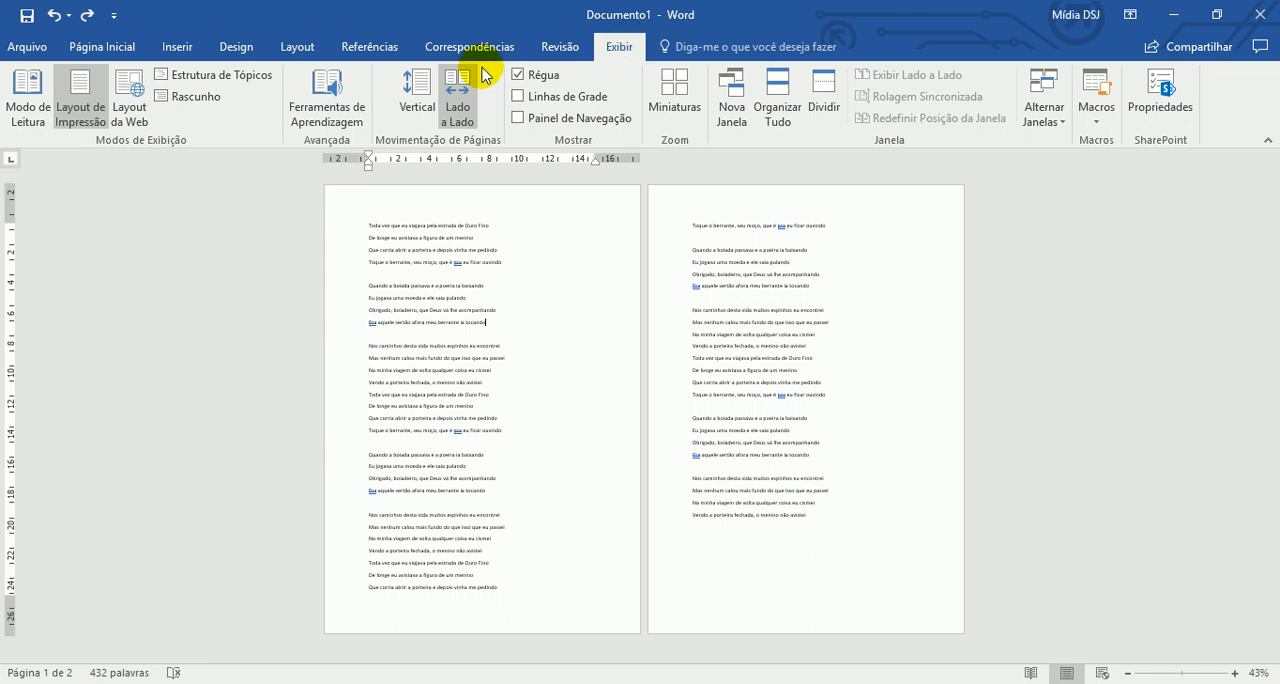
click(421, 84)
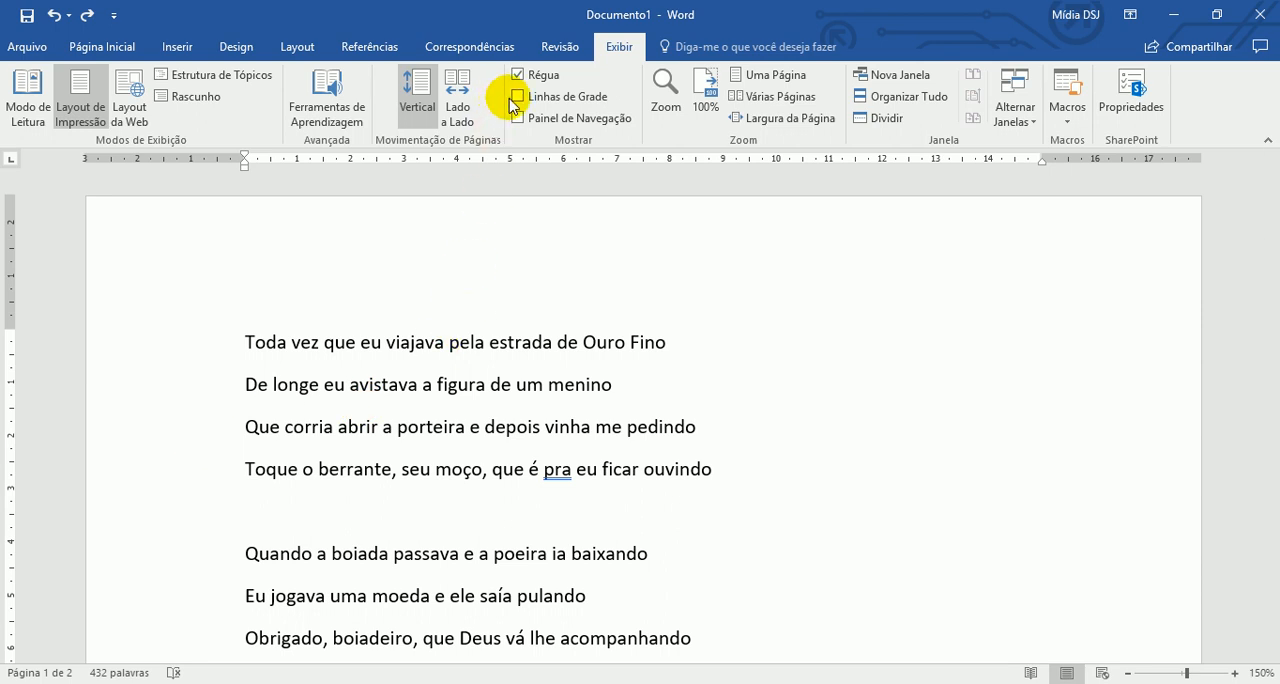
click(541, 75)
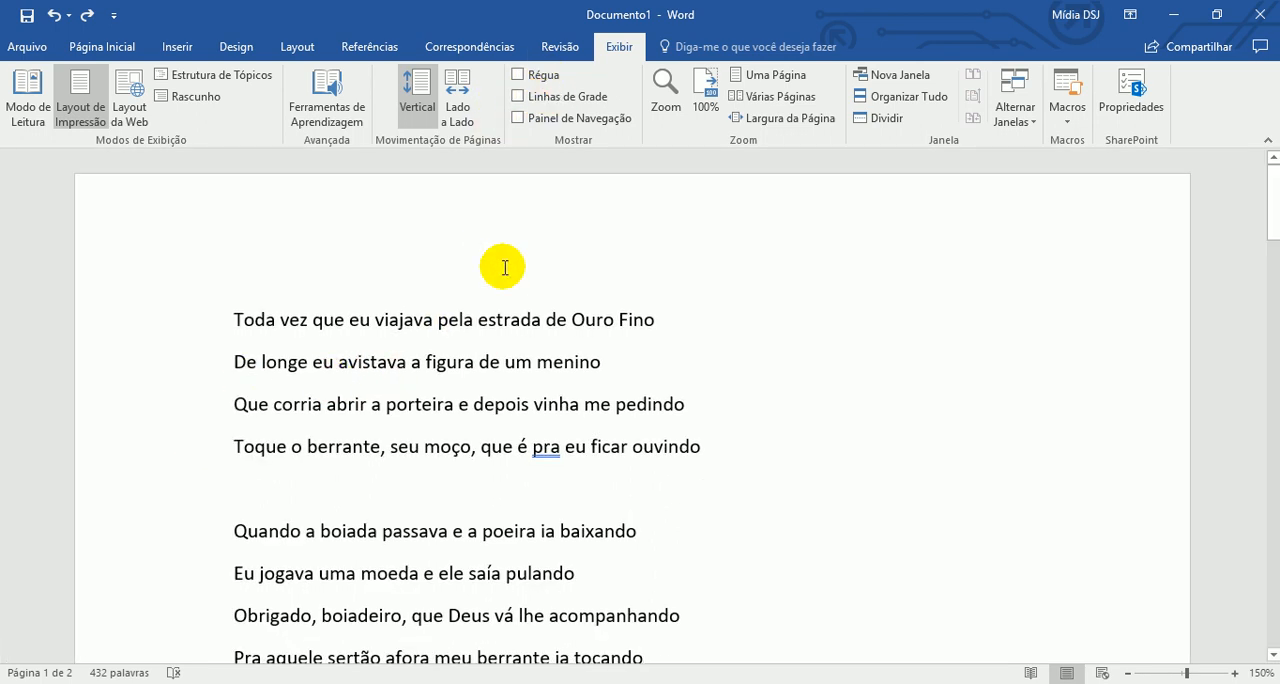
- Select the first lyric line and look through its copy, paste and quick formatting options without applying any
click(38, 47)
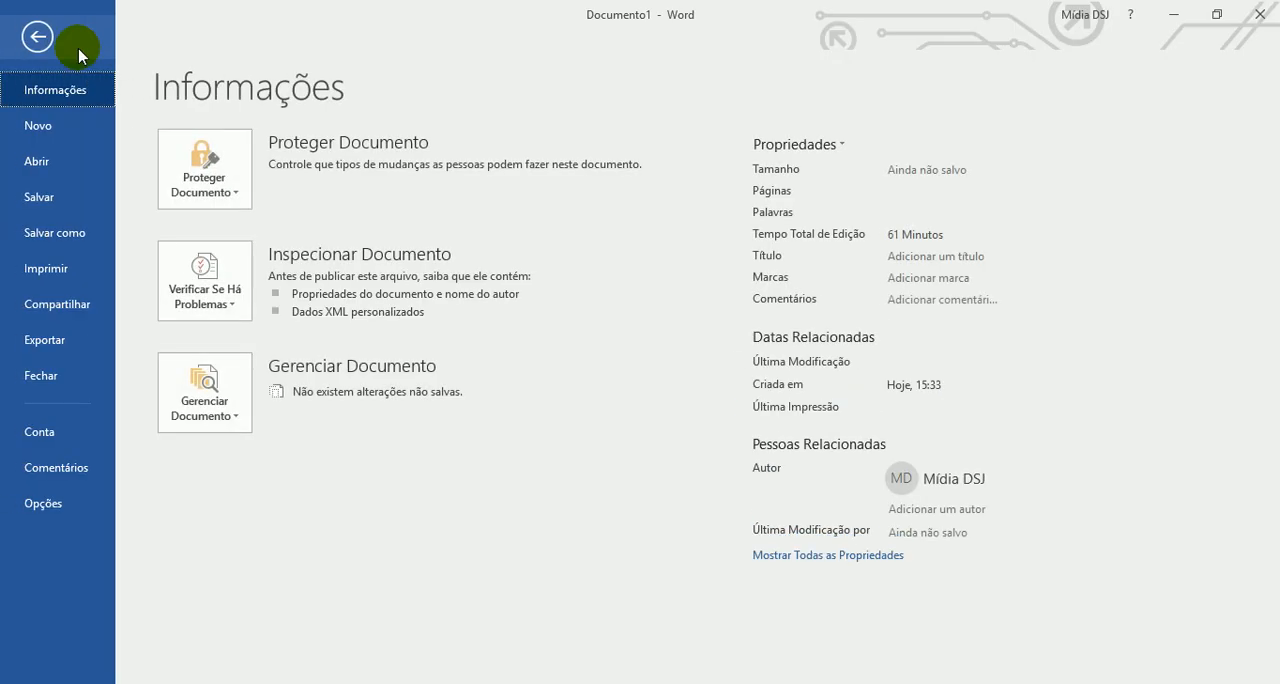
key(Escape)
click(90, 47)
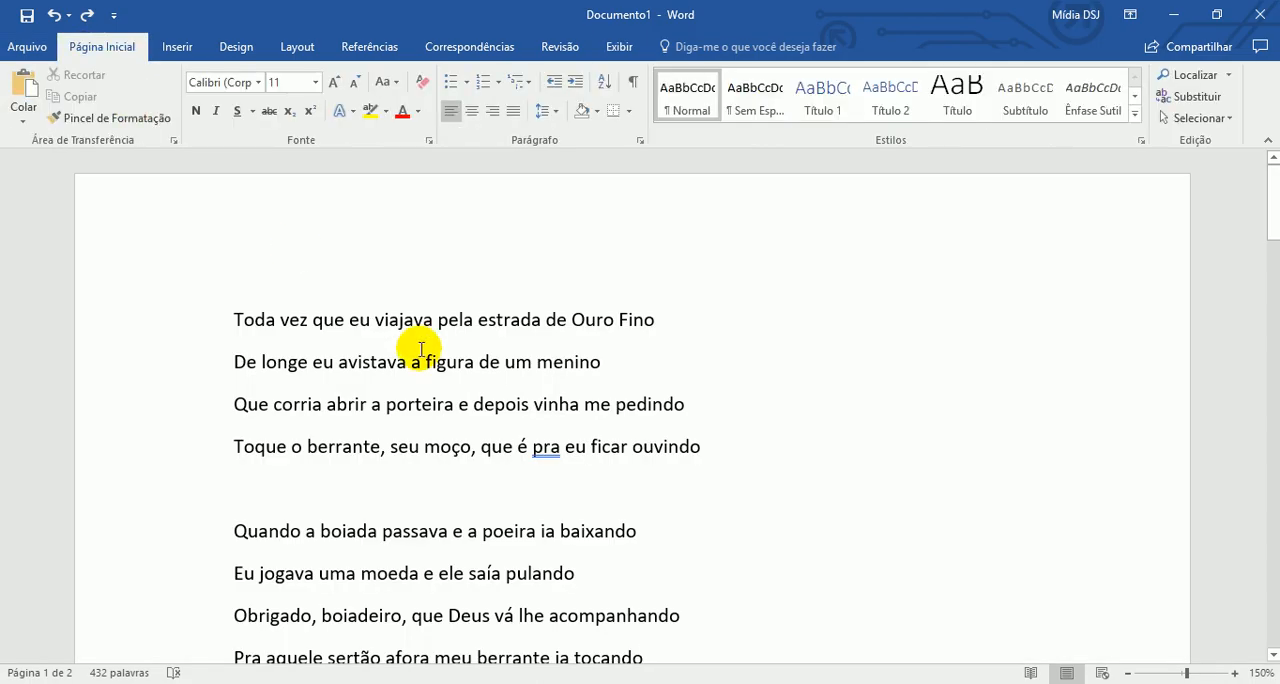
click(421, 361)
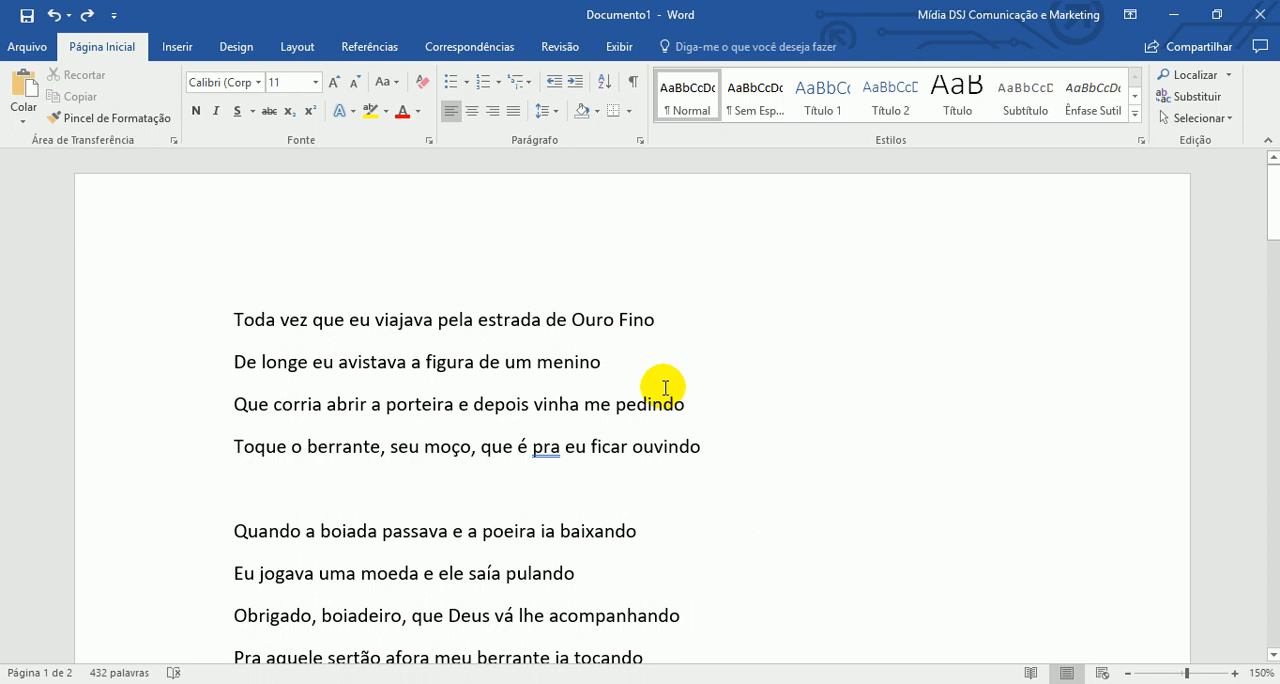
click(180, 326)
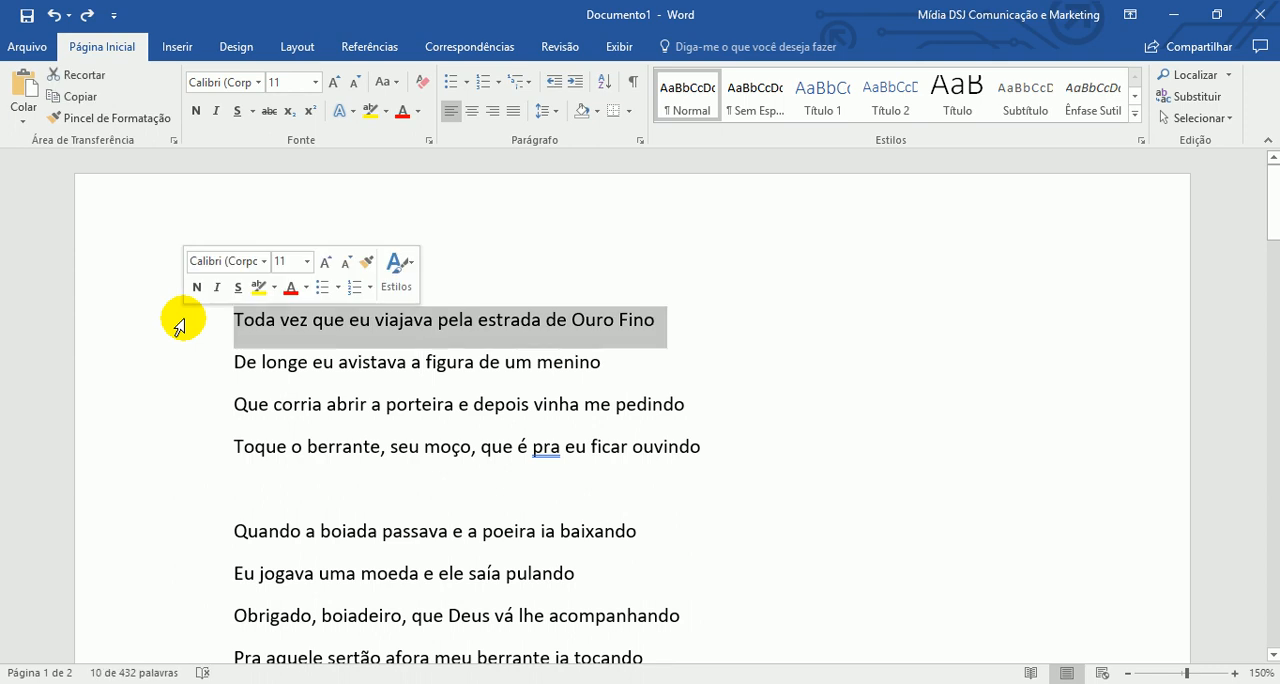
right_click(371, 343)
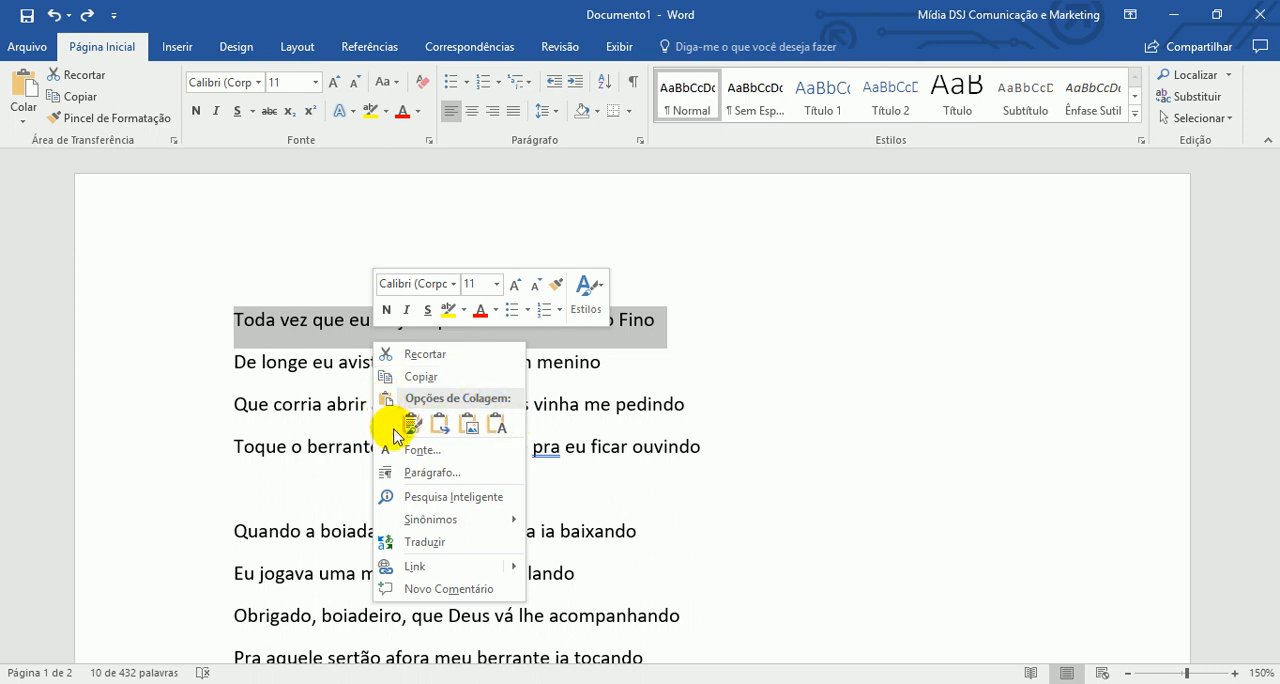
click(497, 425)
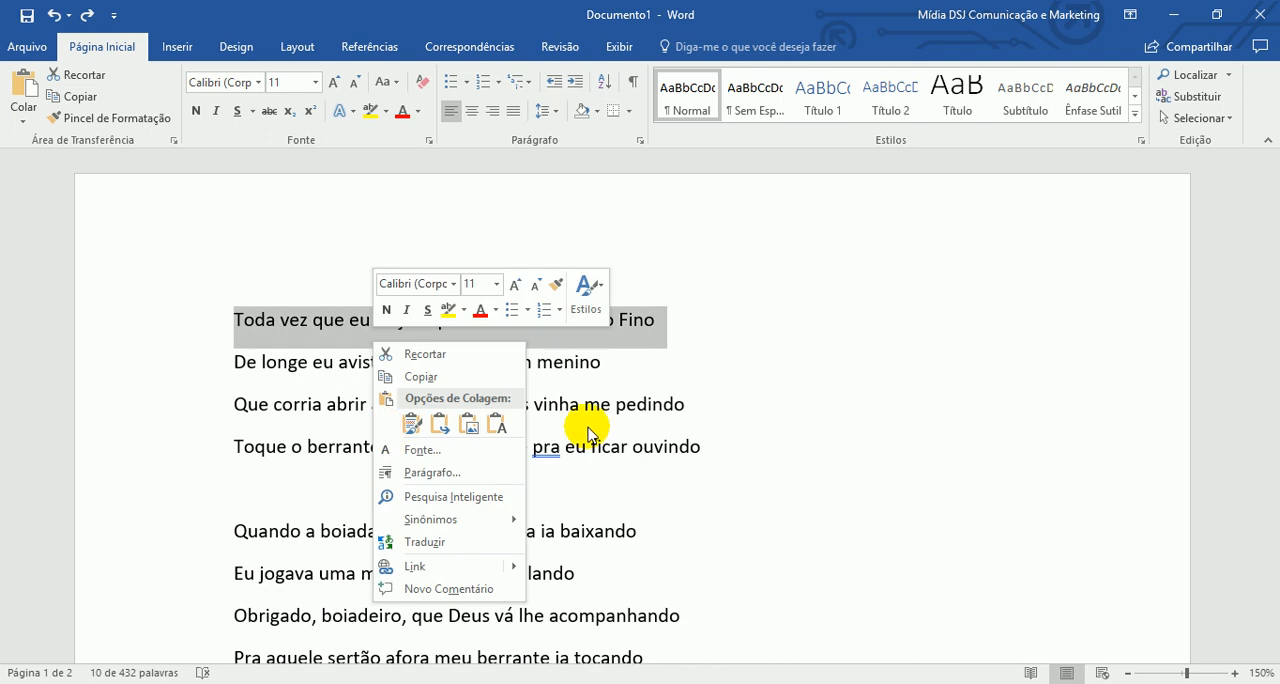
click(499, 424)
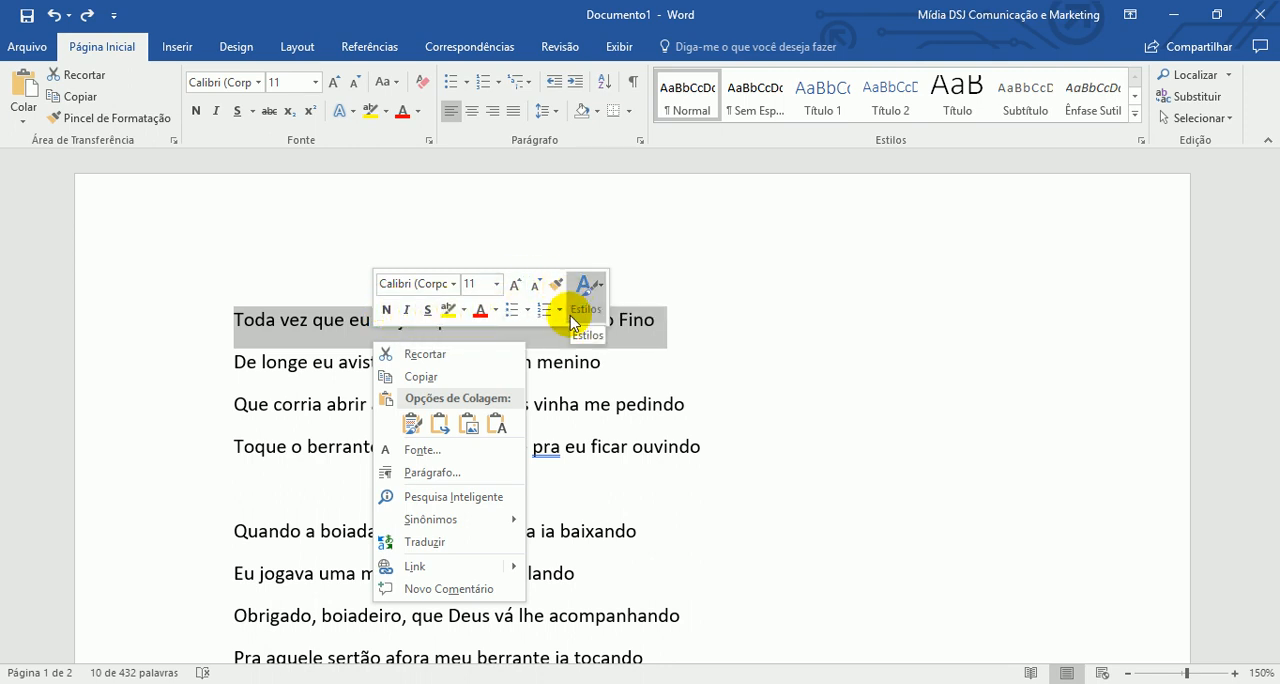
click(700, 449)
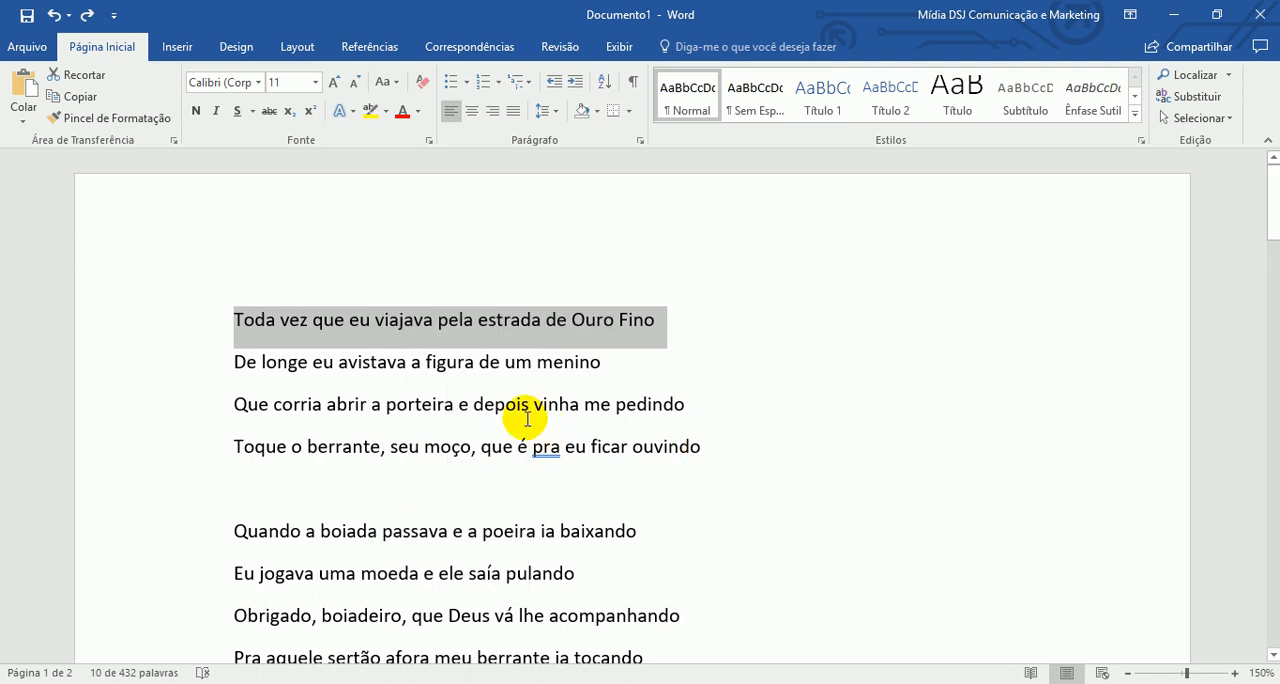
click(527, 416)
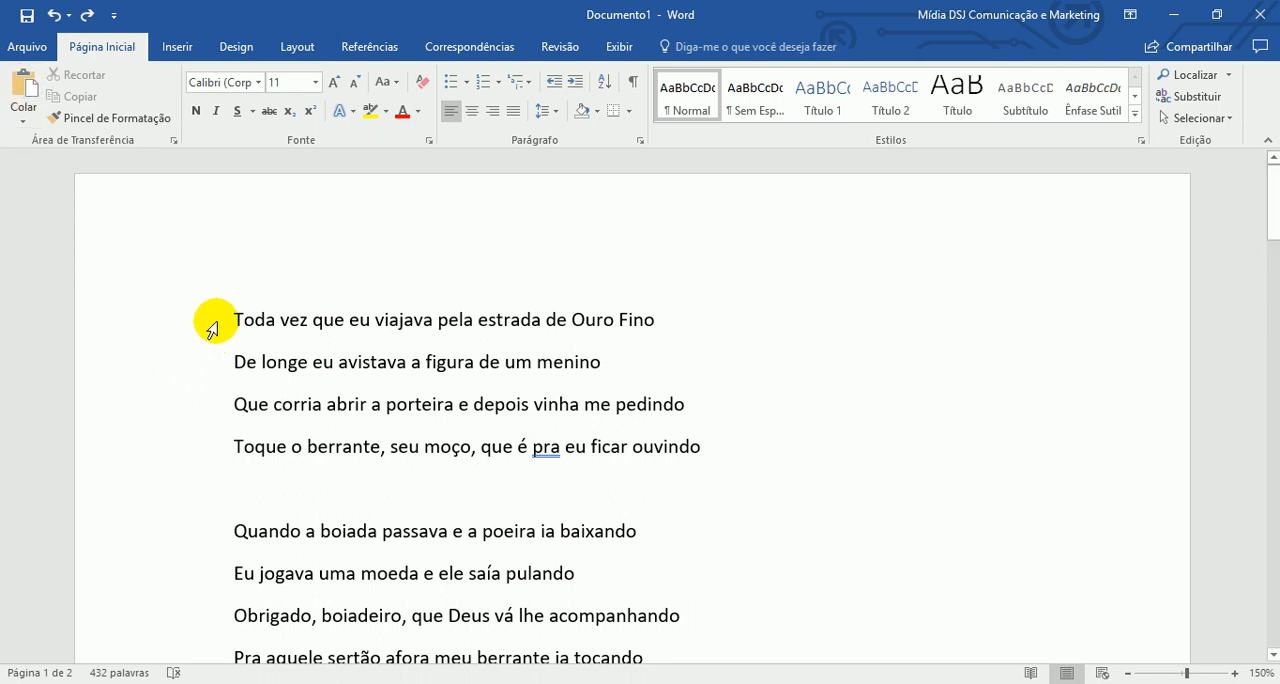
- Copy the first two lyric lines, from "Toda vez que eu viajava" to "figura de um menino"
drag(212, 328, 214, 354)
key(ctrl+c)
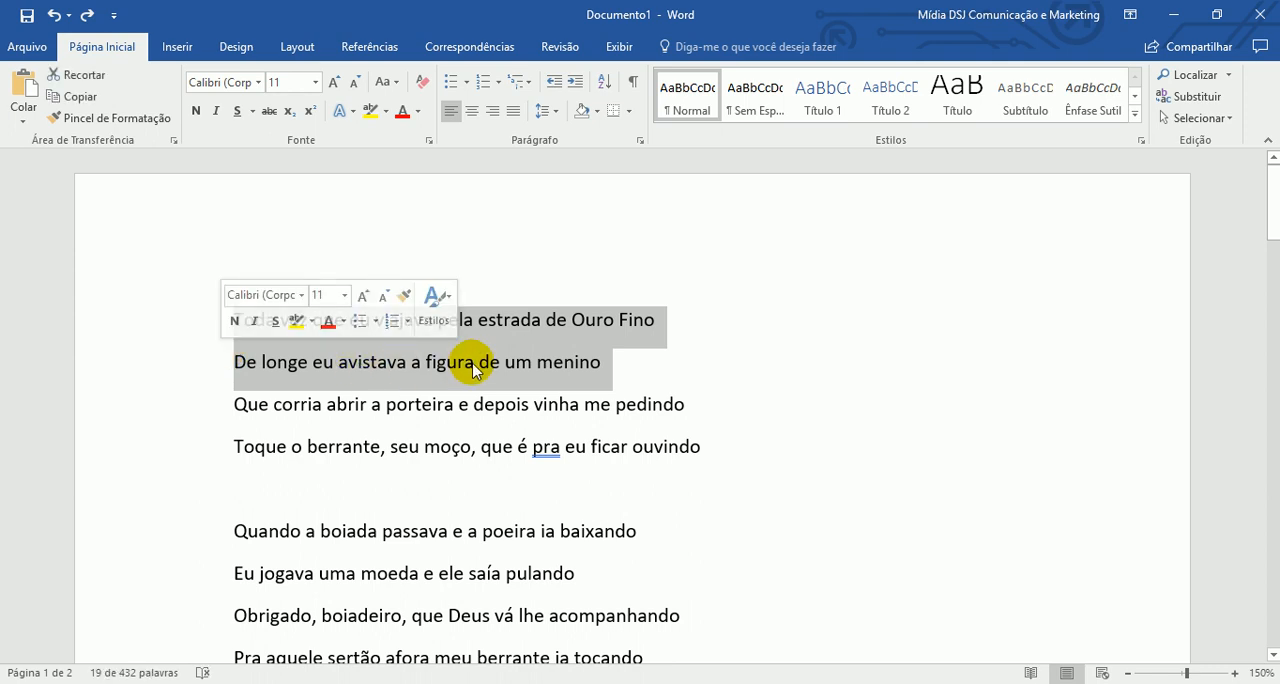
right_click(476, 362)
click(548, 397)
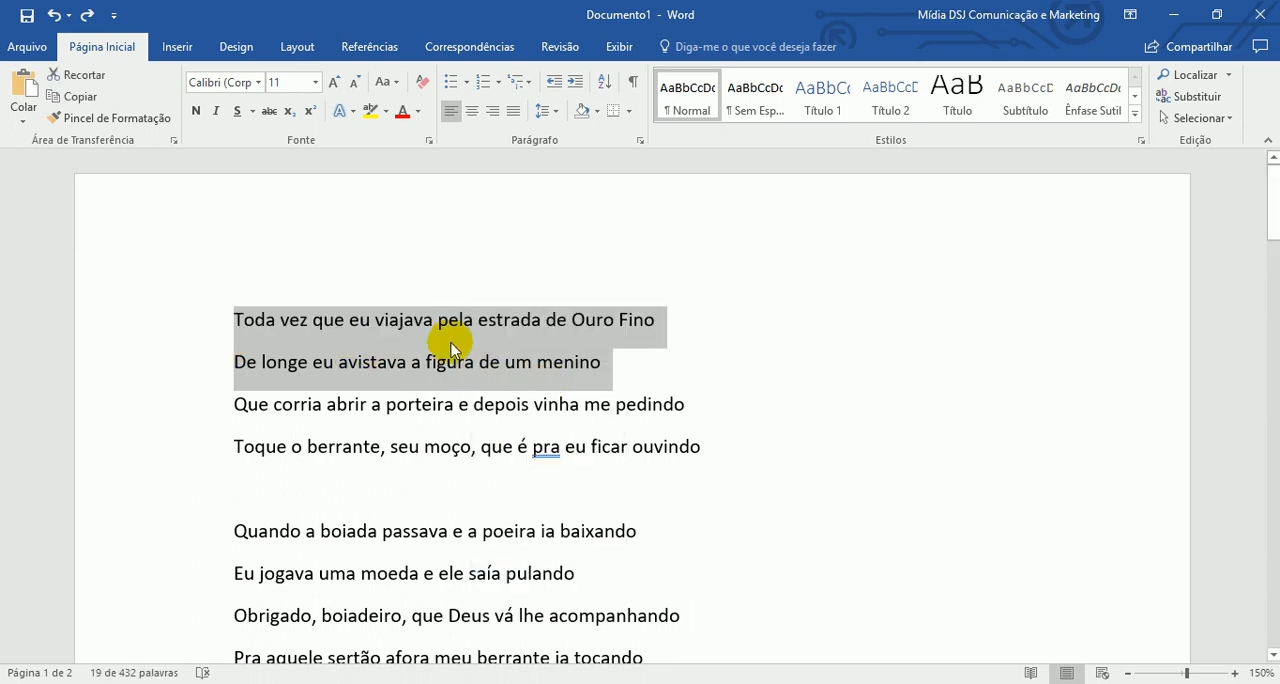
- Insert six blank lines above the lyrics and paste the two copied lines at the top of the document
click(236, 320)
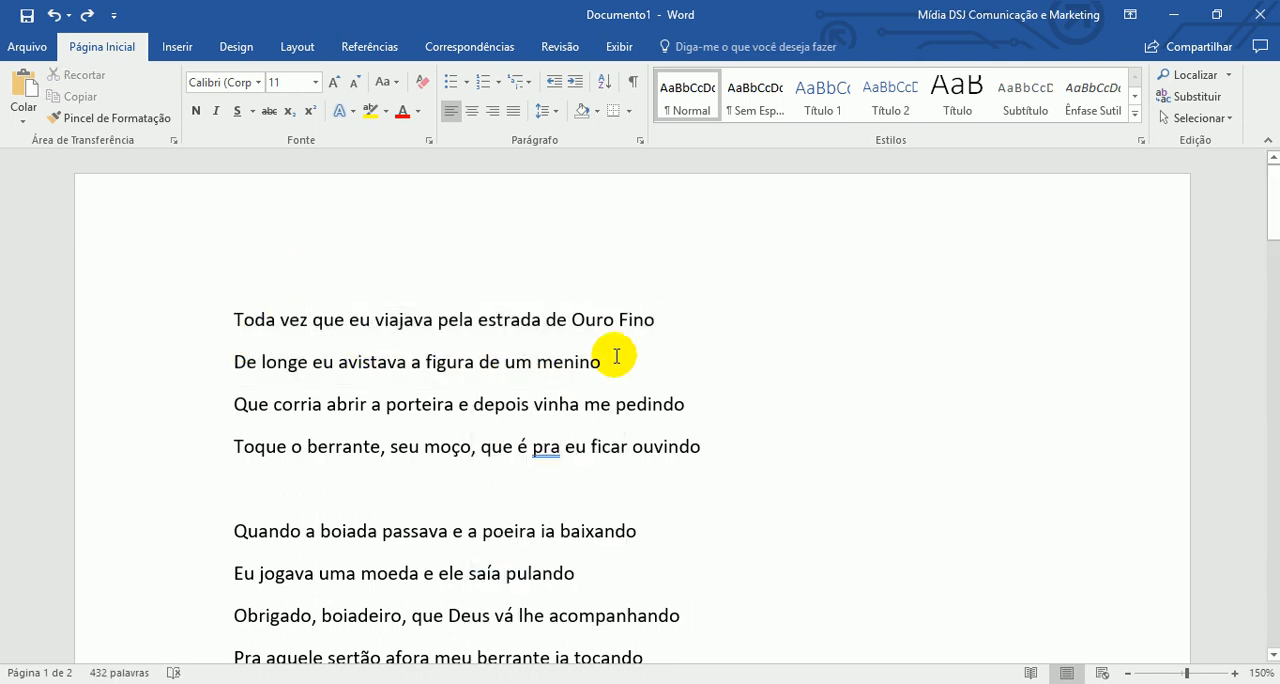
key(Return)
key(Return)
key(Return)
key(Return)
key(Return)
key(Return)
key(Up)
key(Up)
key(Up)
key(Up)
key(Up)
key(Up)
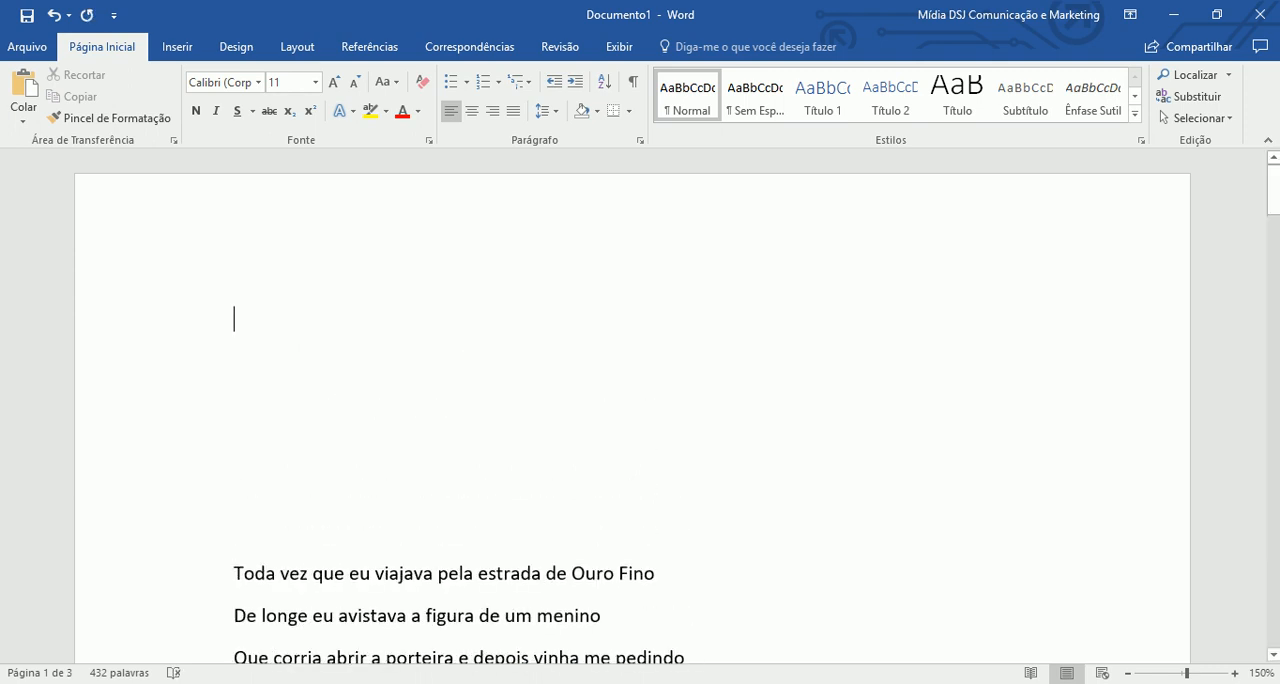
click(22, 87)
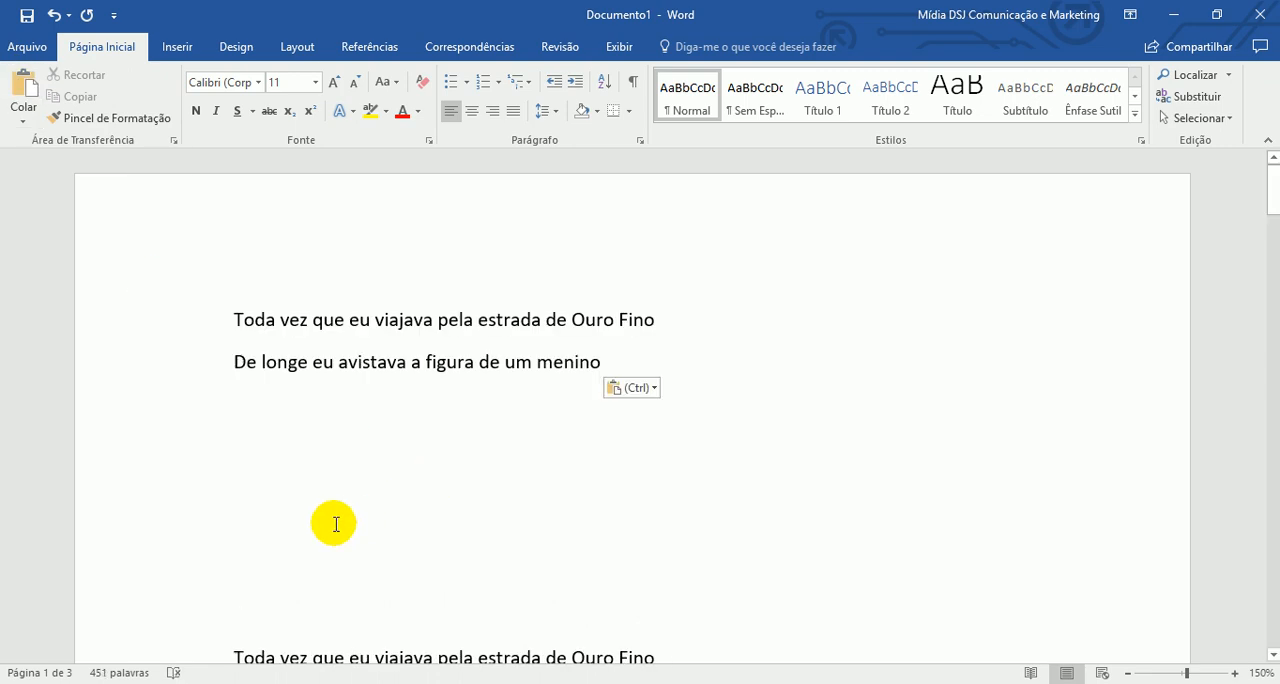
- Reduce the gap below the two pasted lines to two blank lines and view the paste options (Opções de Colagem)
scroll(224, 284, down, 1)
scroll(249, 294, up, 1)
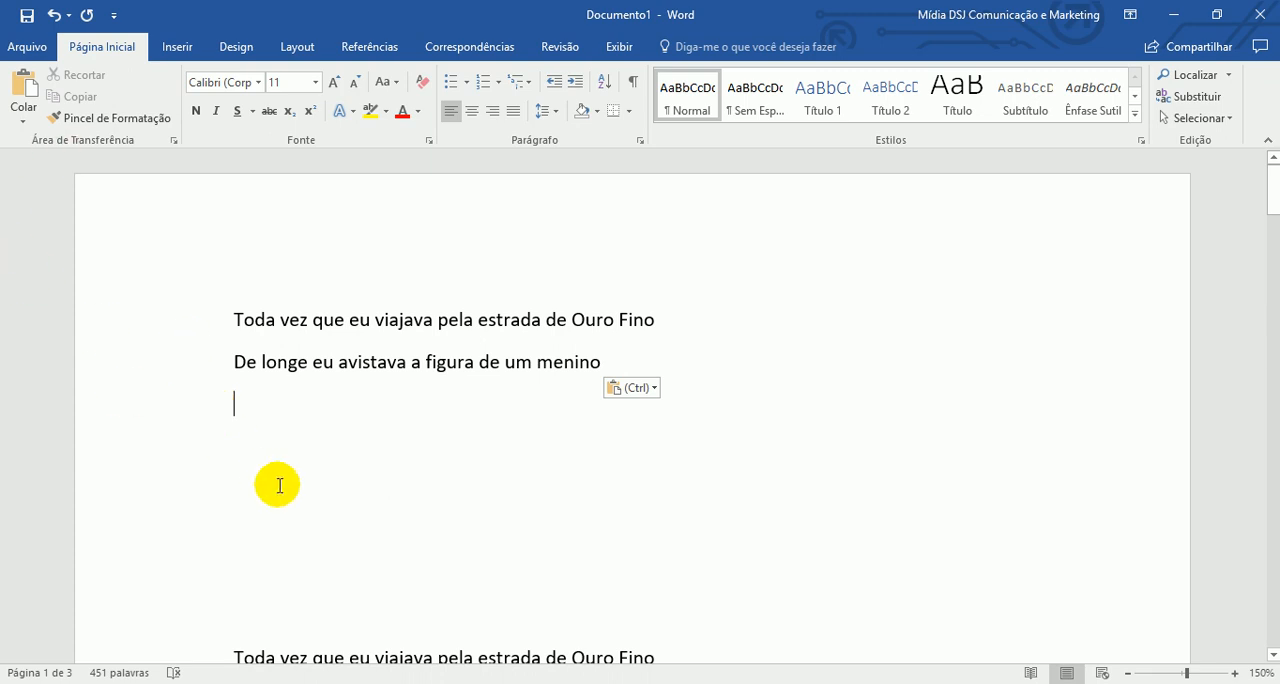
key(Delete)
key(Delete)
key(Delete)
key(Delete)
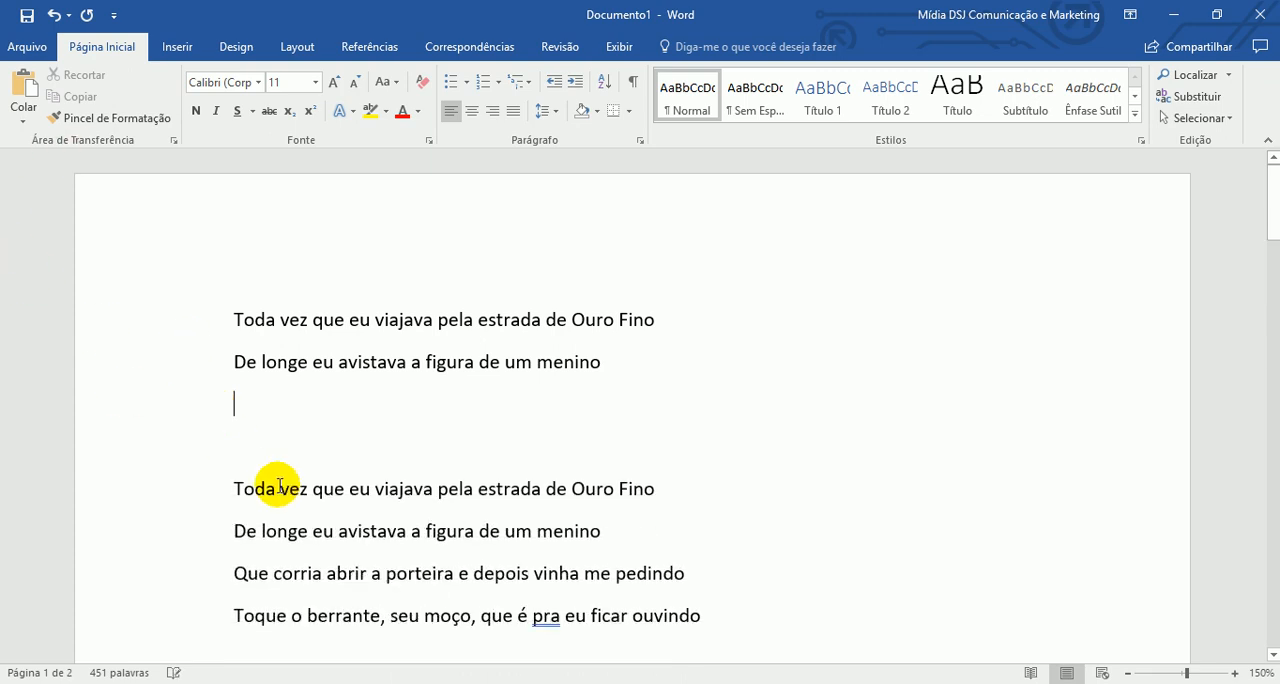
click(29, 125)
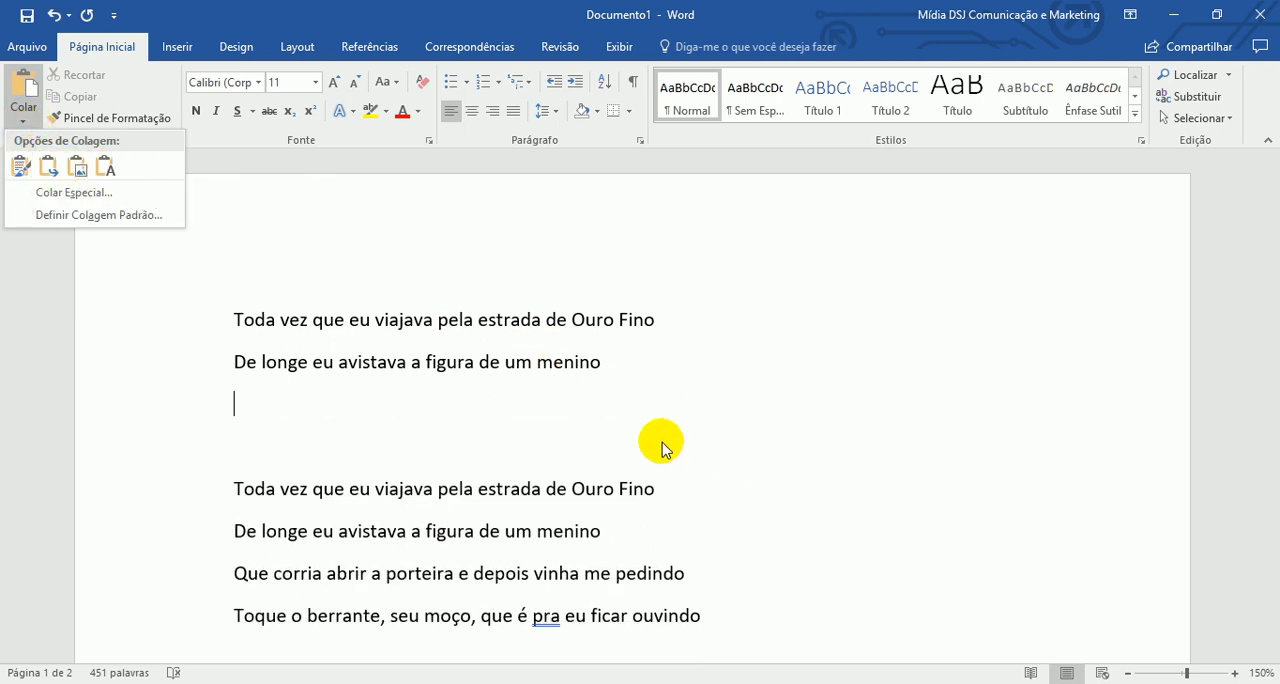
click(580, 408)
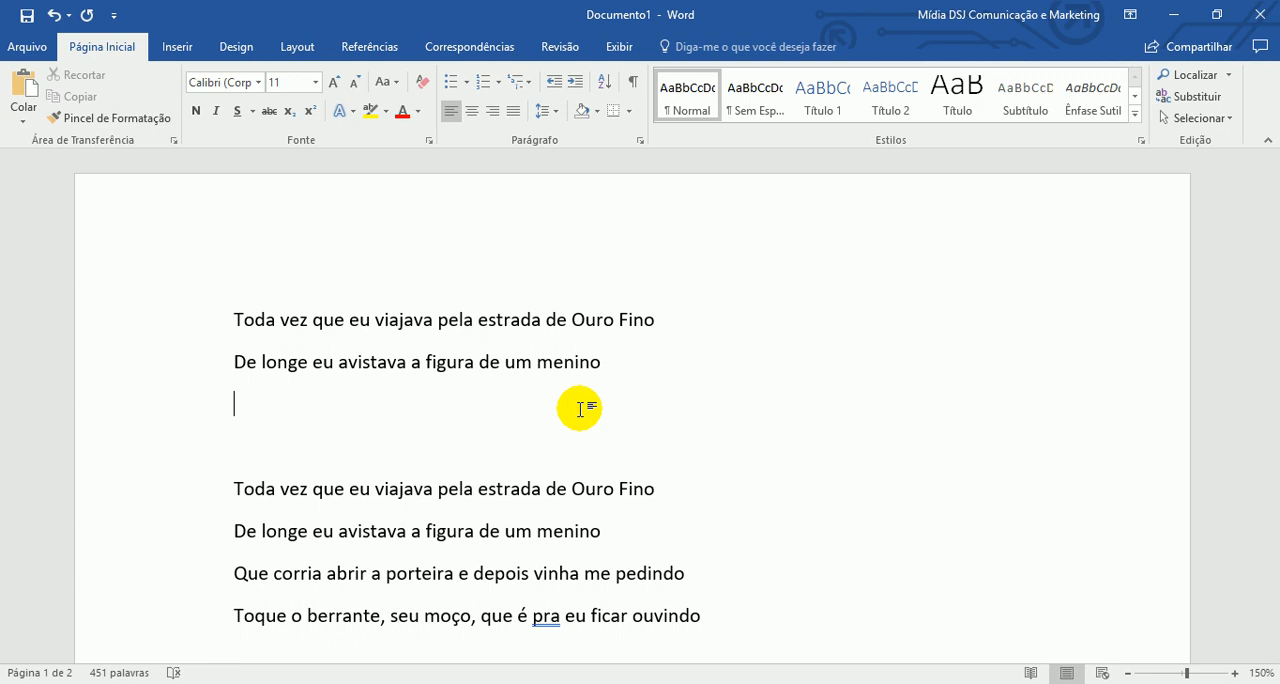
- Switch to Chrome, load odia.com.br in the tab showing the Word 2016 guide, and look over the news homepage
mouse_move(297, 683)
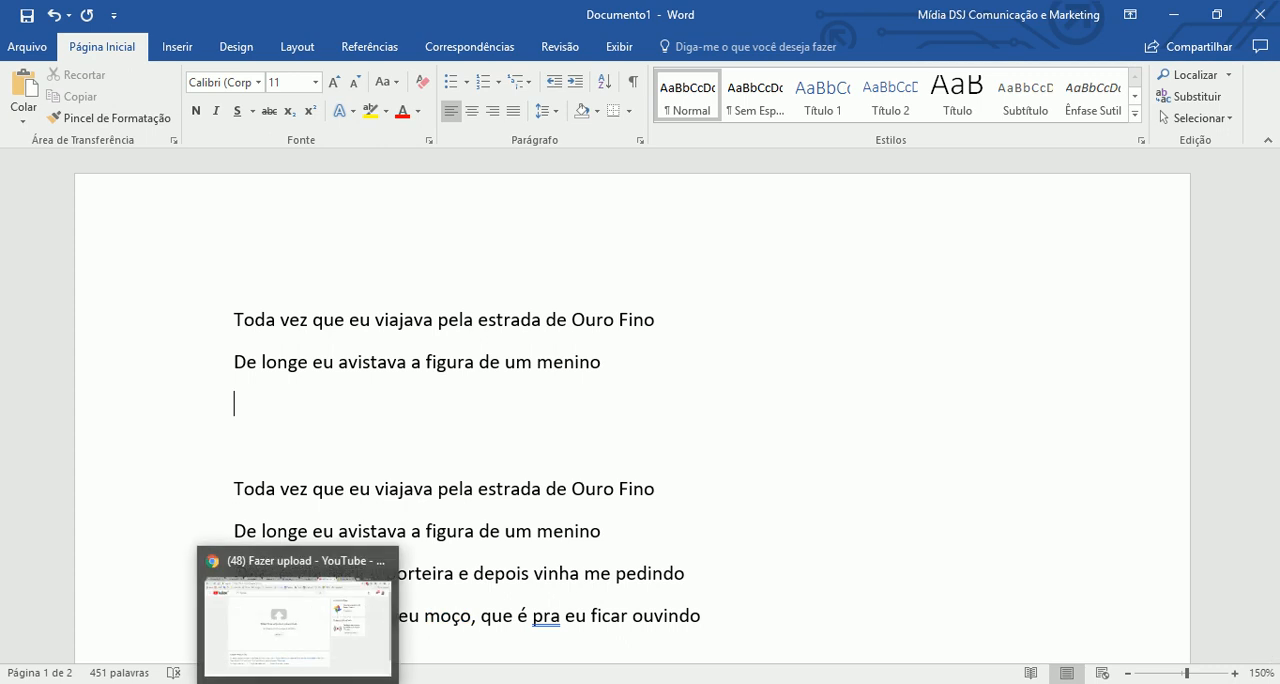
click(297, 620)
click(706, 14)
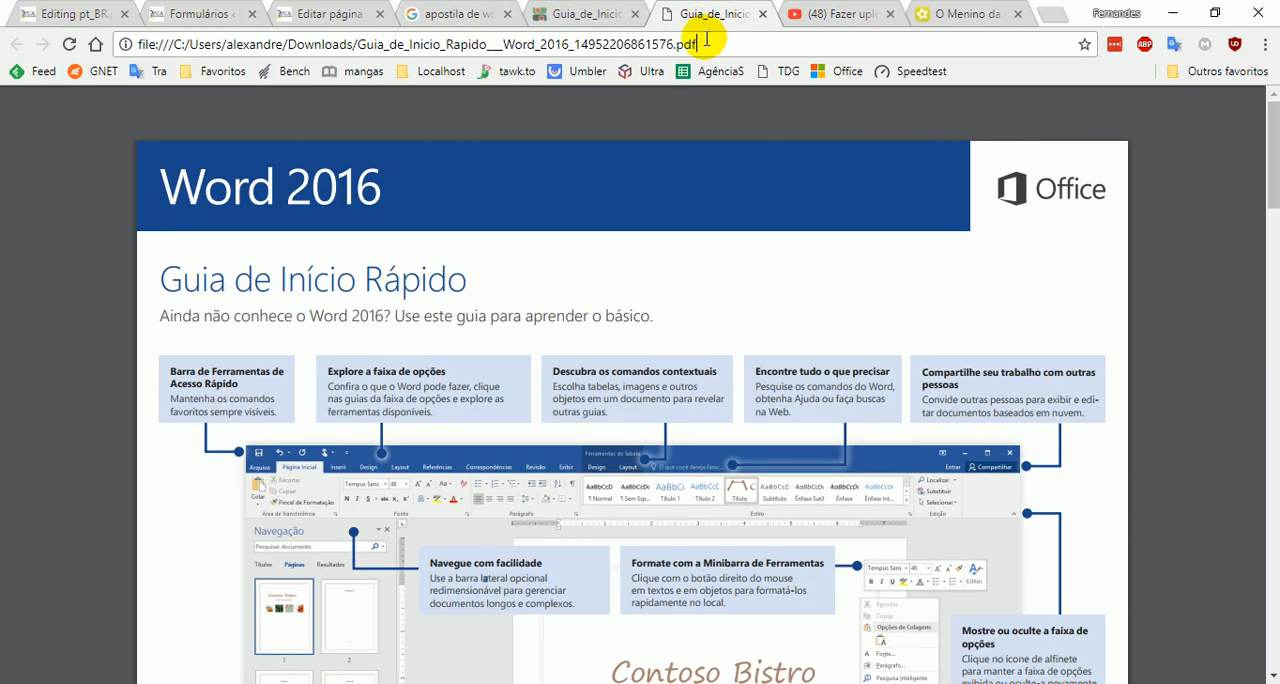
click(706, 42)
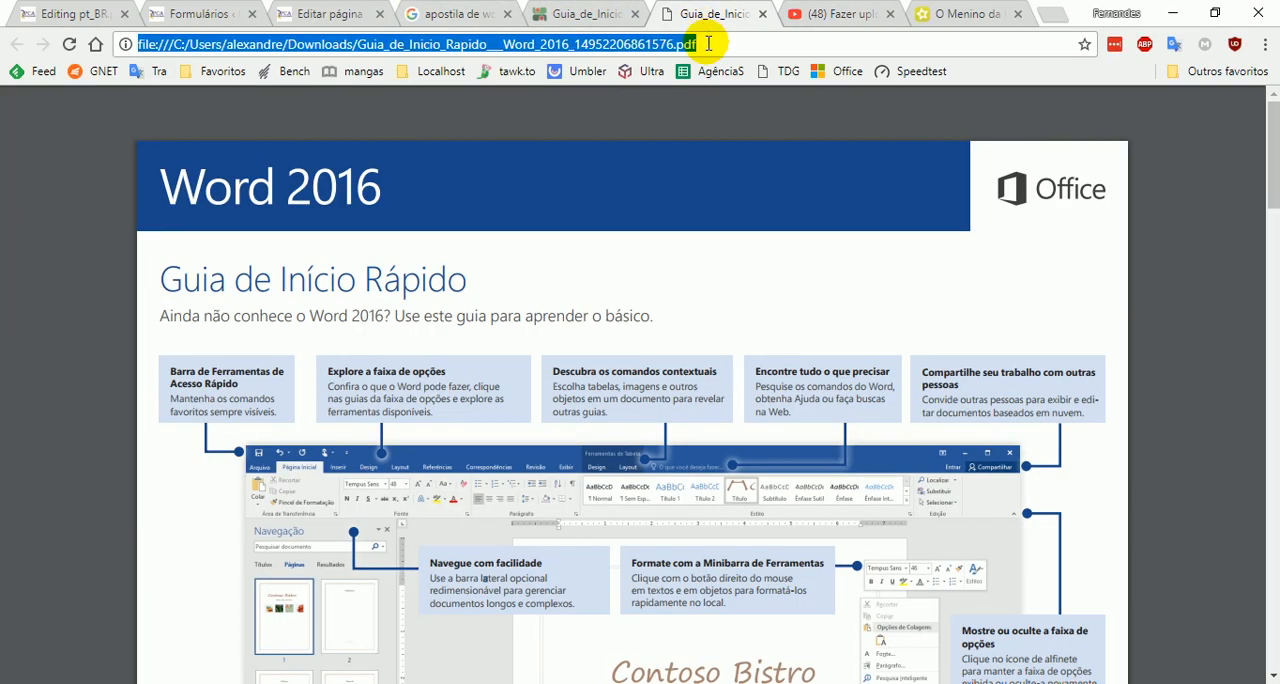
text(odia.com.br)
key(Return)
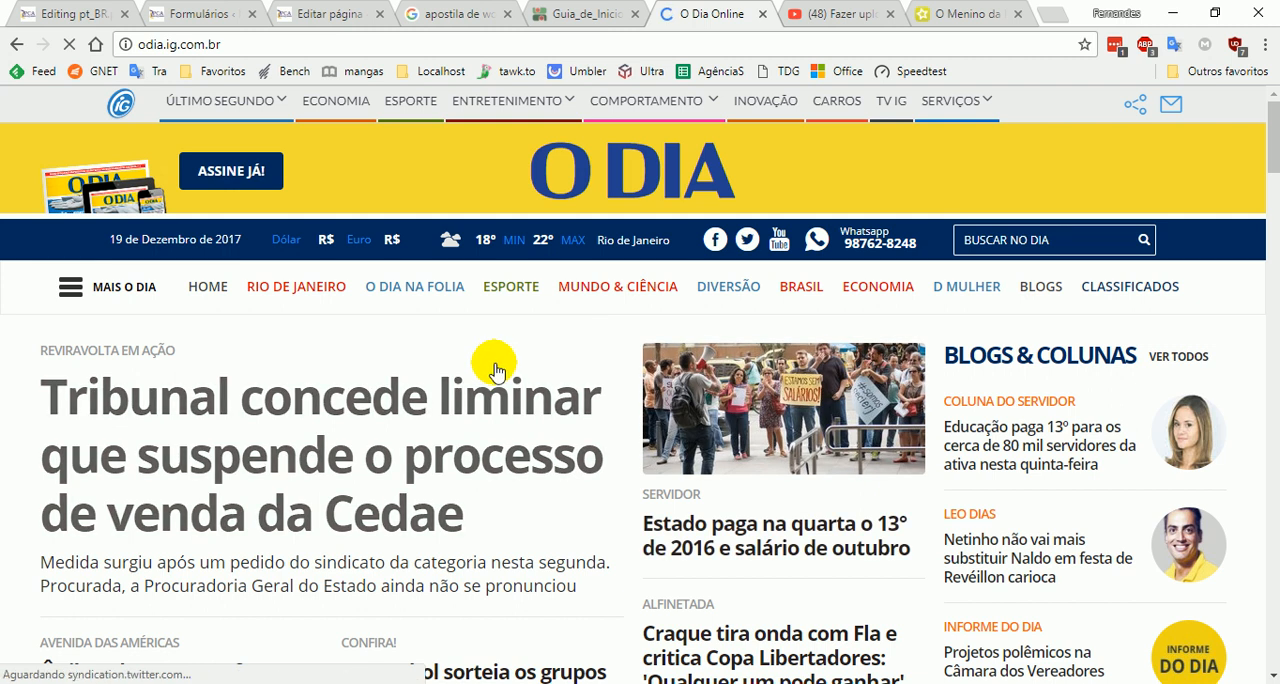
scroll(543, 400, down, 3)
scroll(458, 423, up, 3)
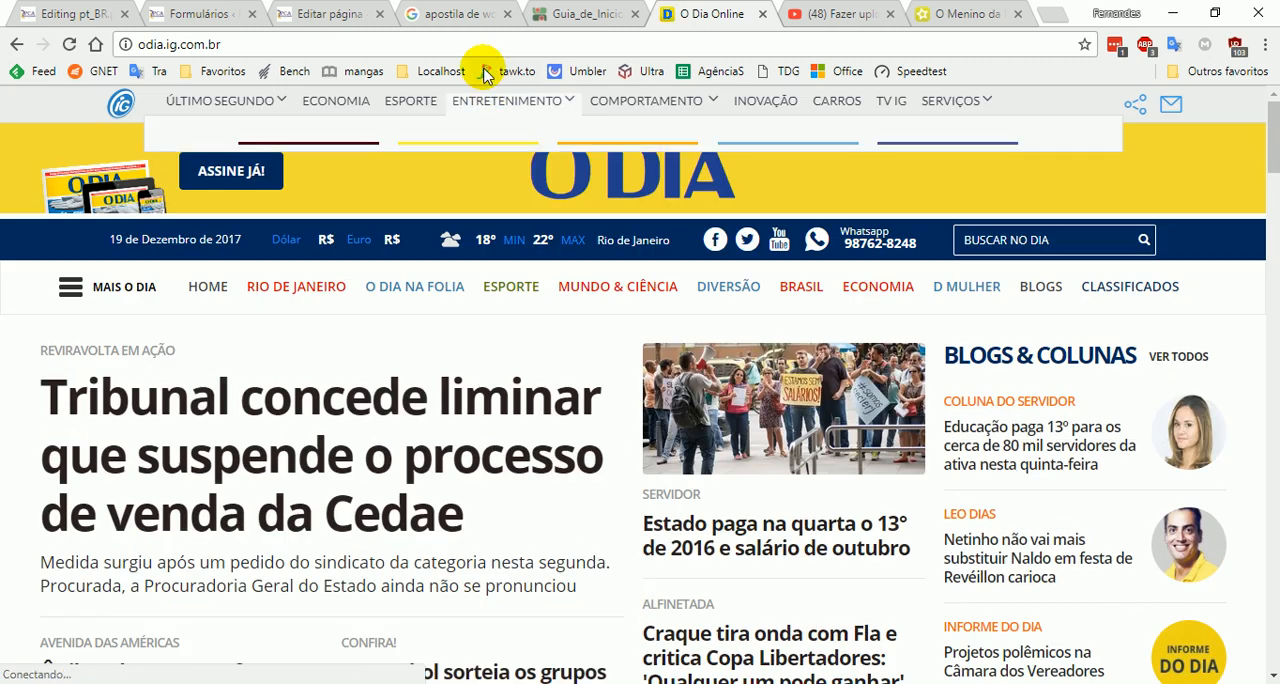
- Open globo.com in the same tab and copy its main headline, "Gilmar Mendes proíbe condução coercitiva para interrogatórios"
click(485, 40)
text(g)
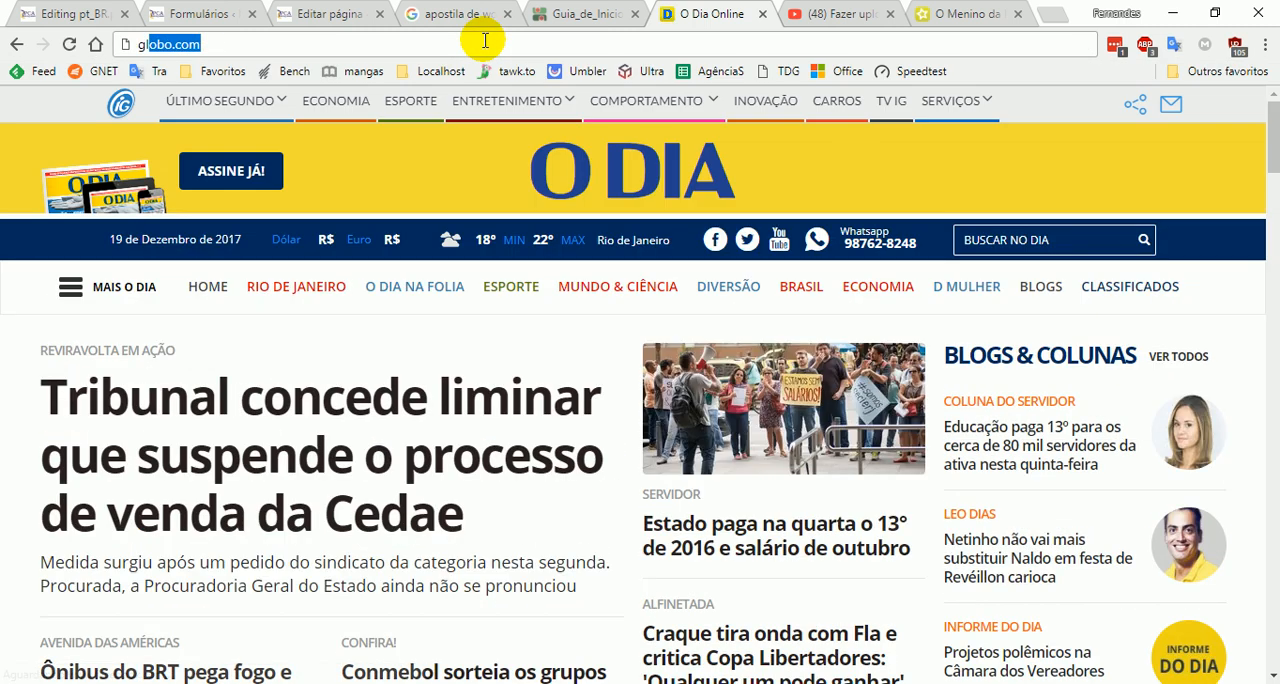
key(Return)
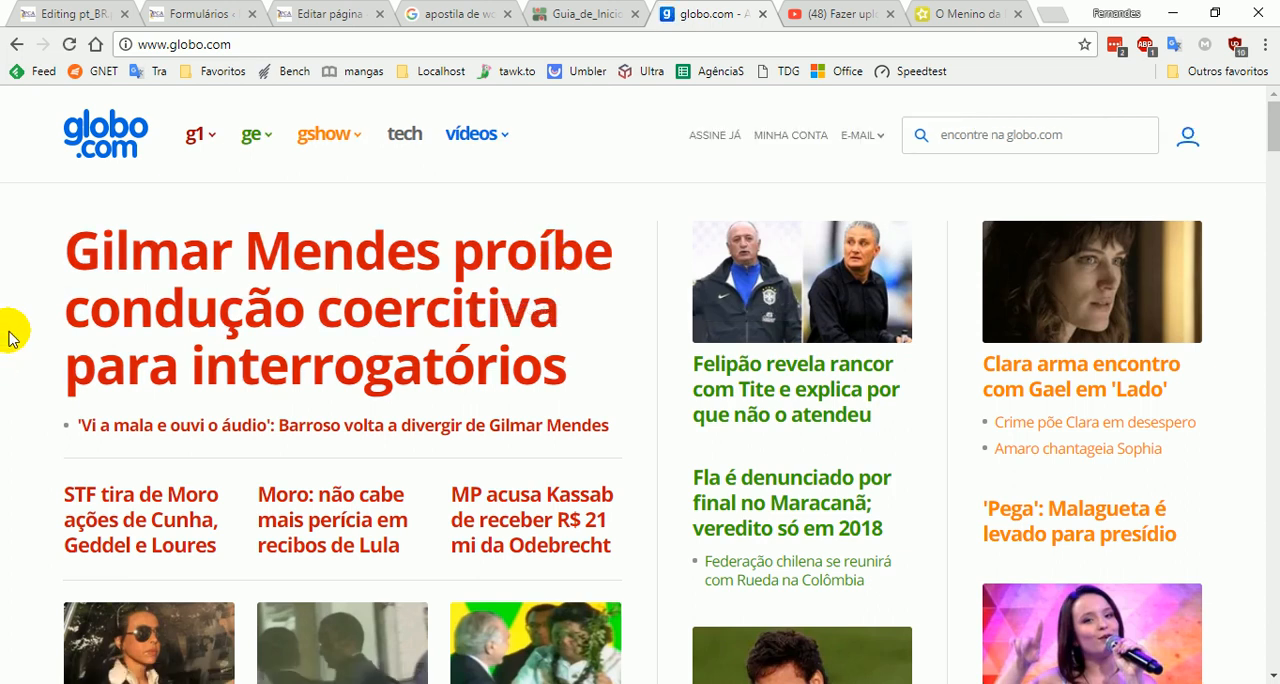
drag(60, 223, 571, 380)
key(ctrl+c)
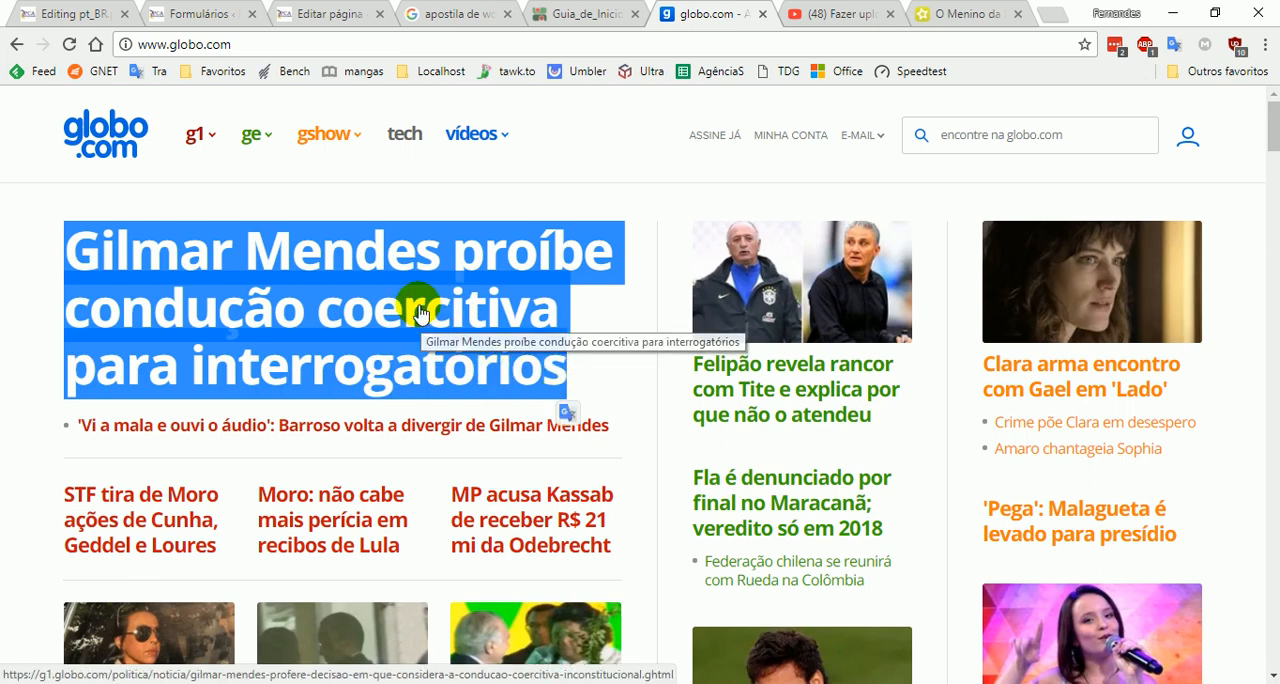
right_click(419, 311)
click(514, 452)
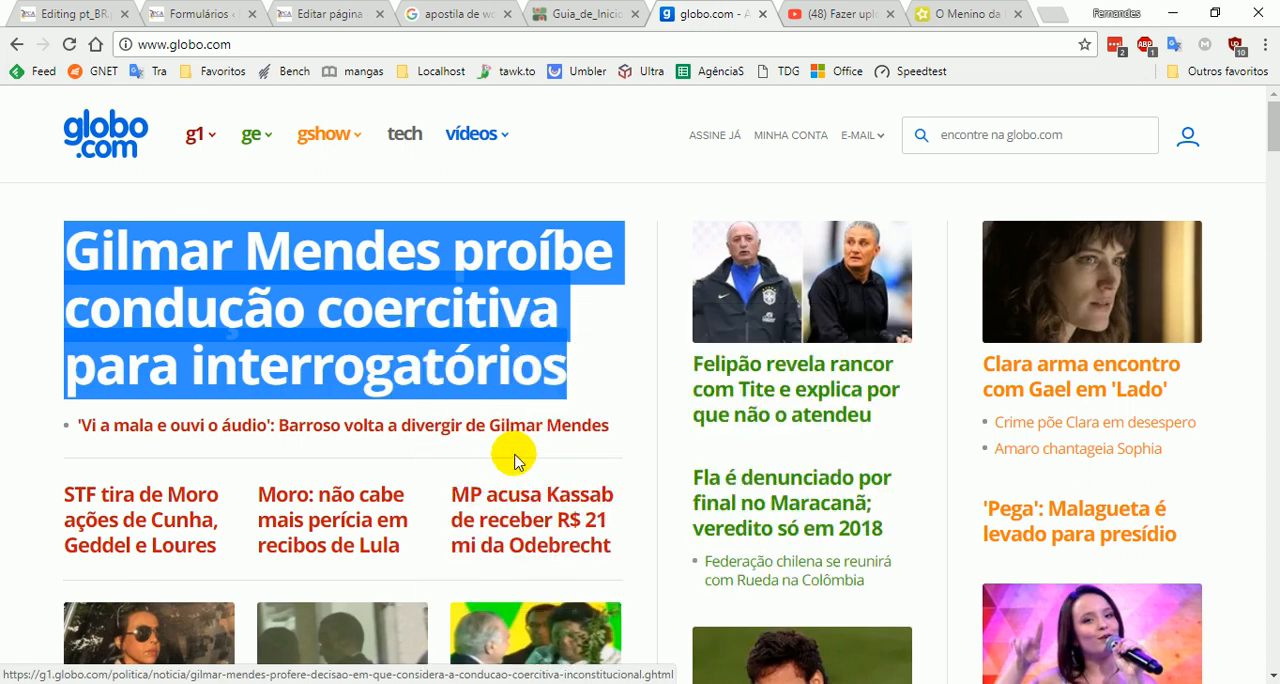
- Switch back to Word, insert five blank lines above the lyrics and paste the copied headline at the top
key(alt+Tab)
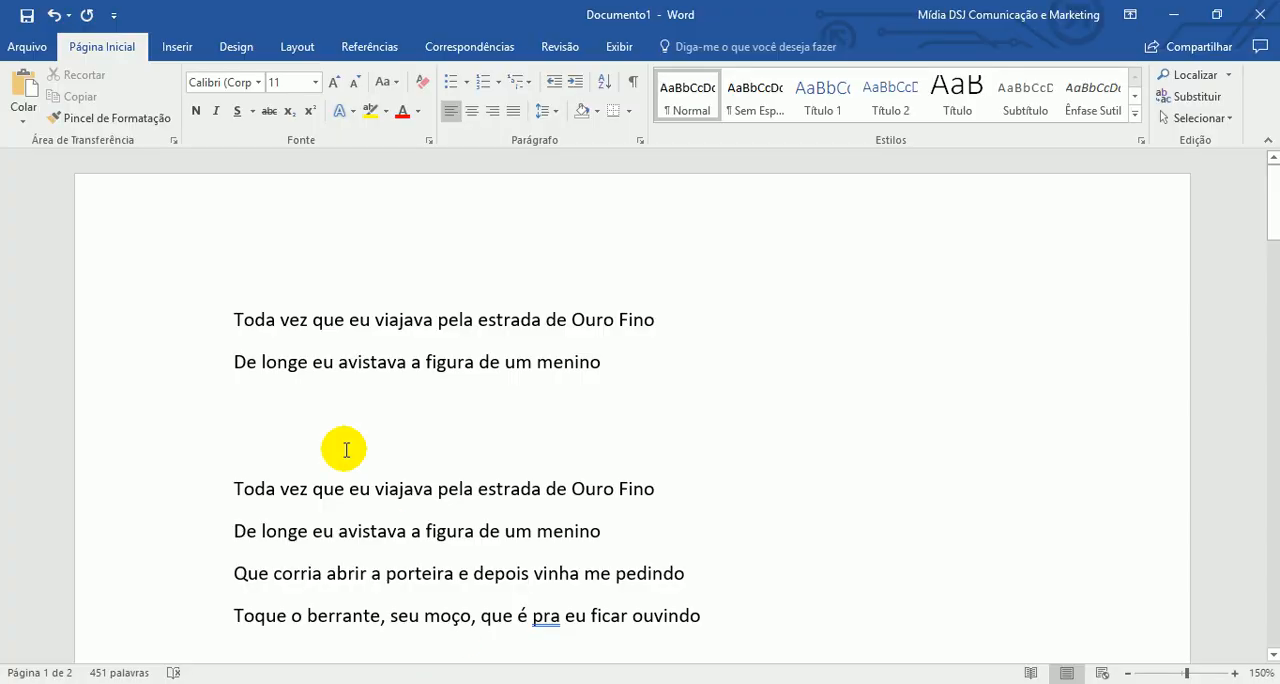
click(235, 317)
key(Return)
key(Return)
key(Return)
key(Return)
key(Return)
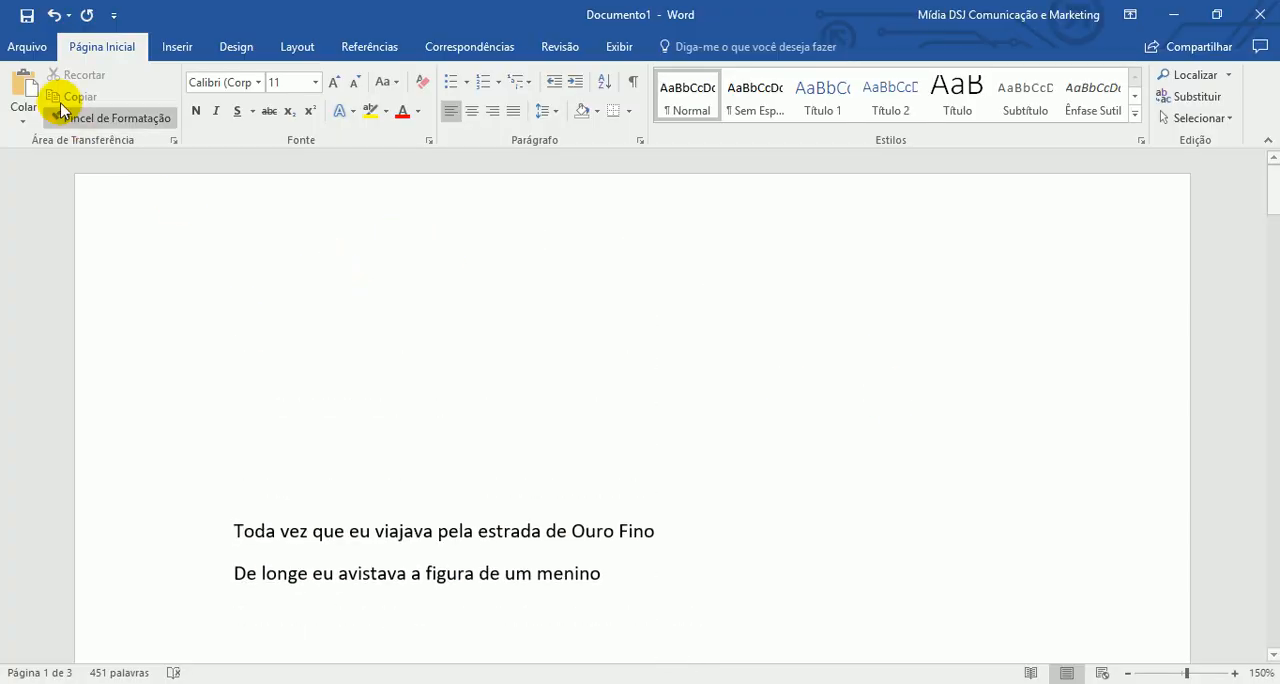
click(323, 295)
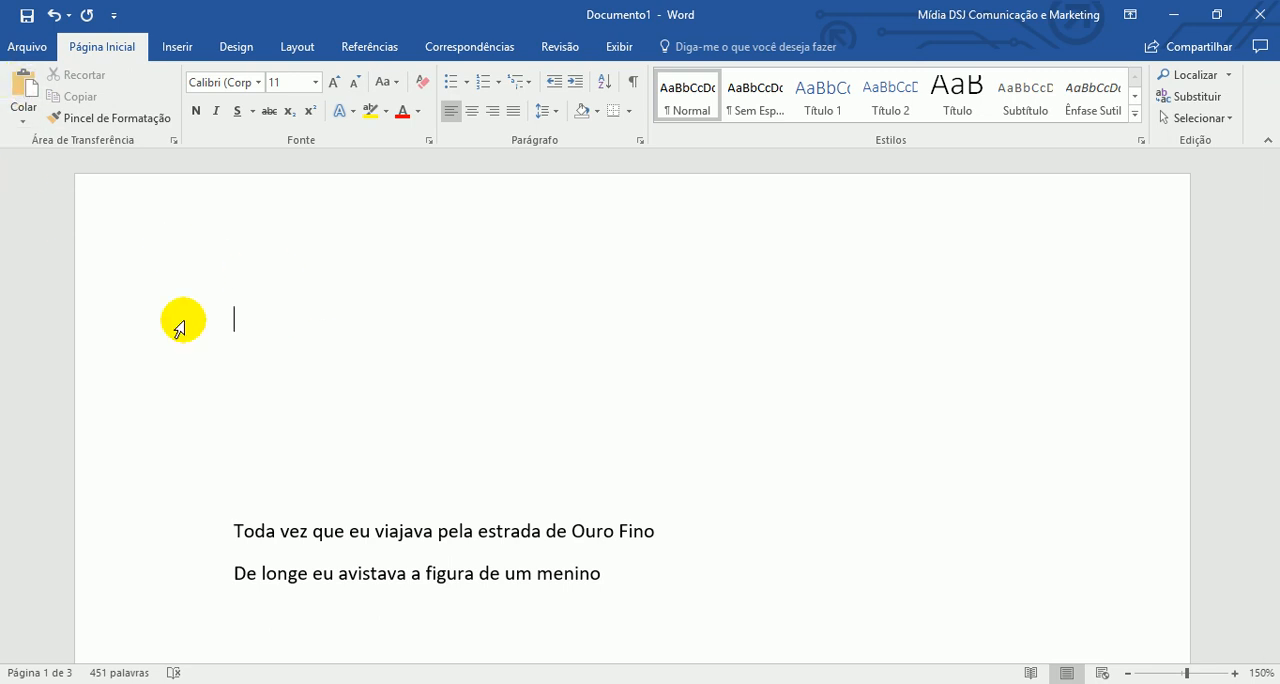
key(ctrl+v)
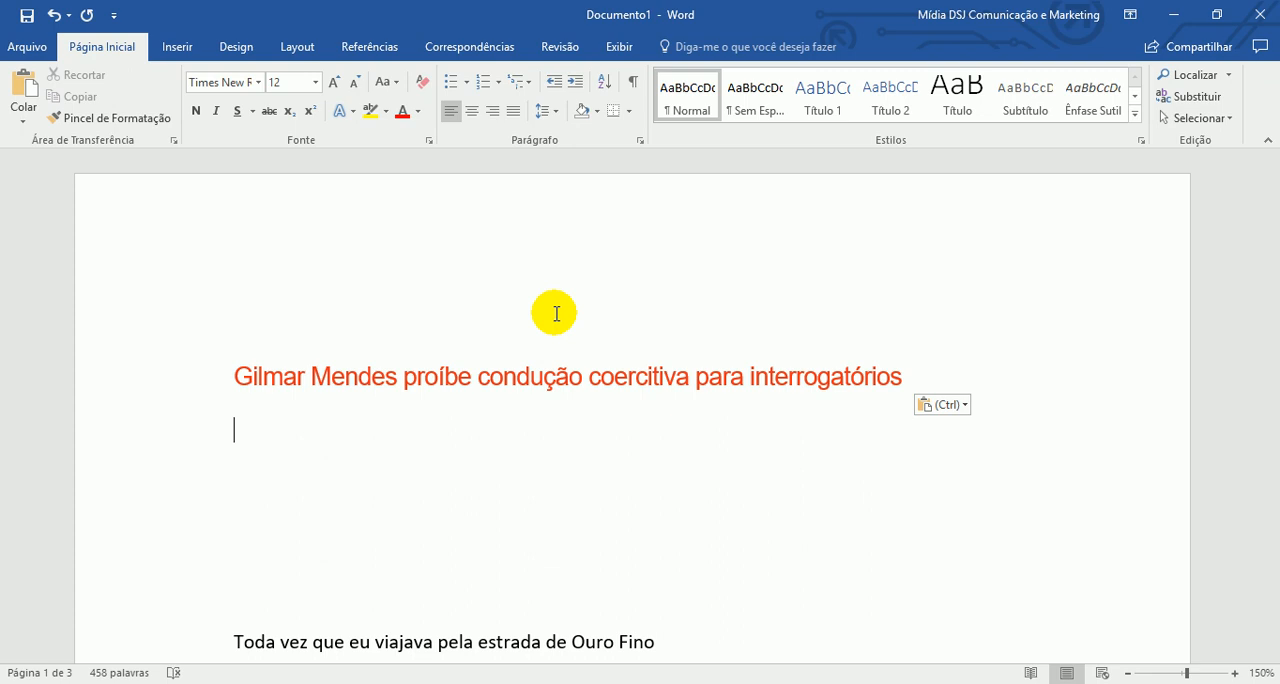
- Dismiss the desktop notification and follow the pasted headline's link to view the G1 news article in the browser
click(543, 378)
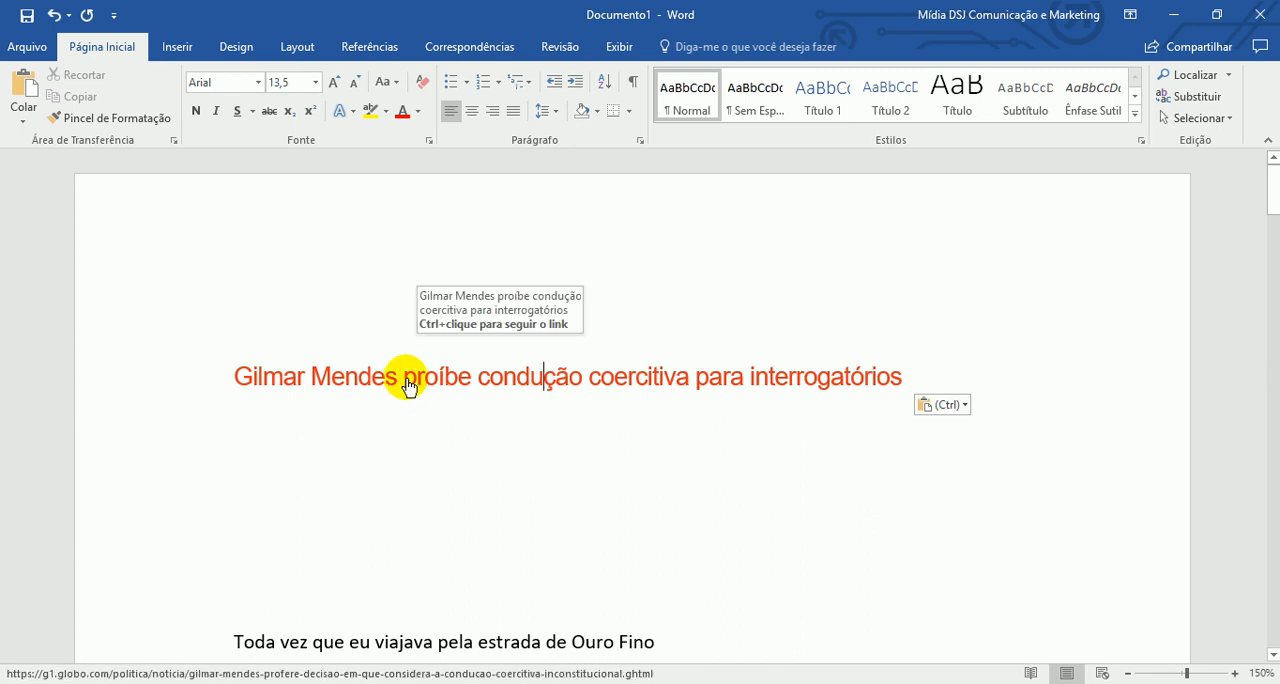
click(297, 380)
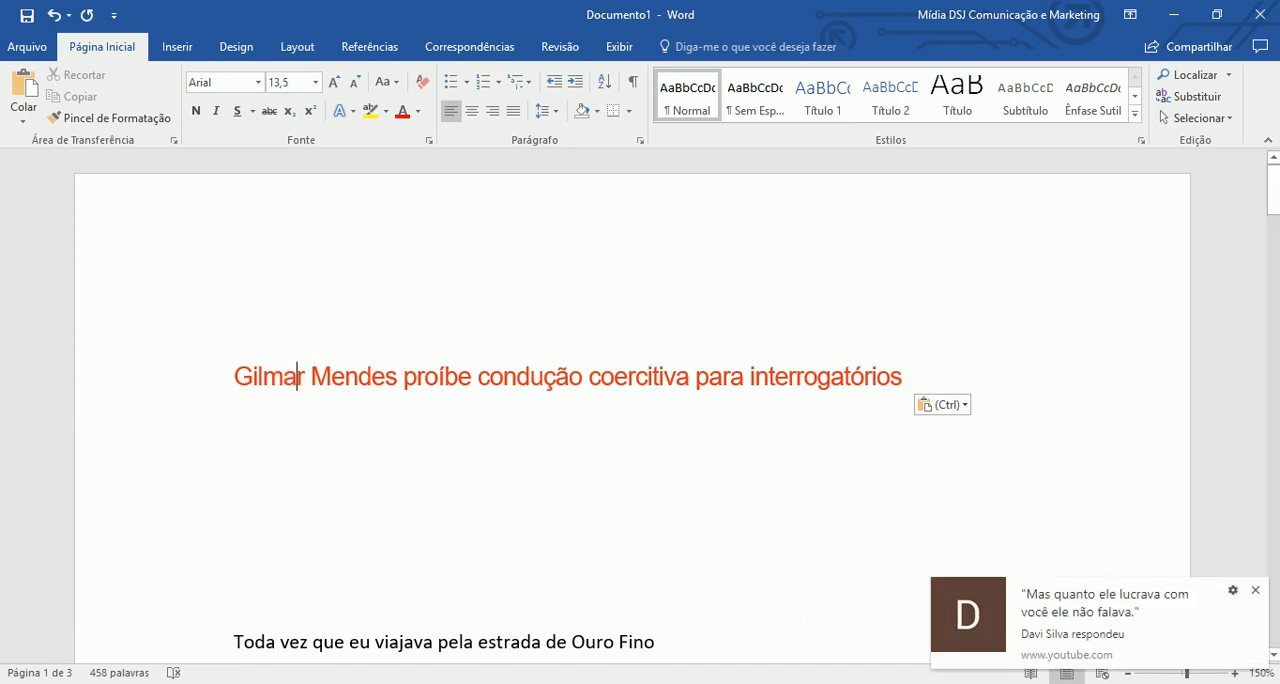
click(1252, 589)
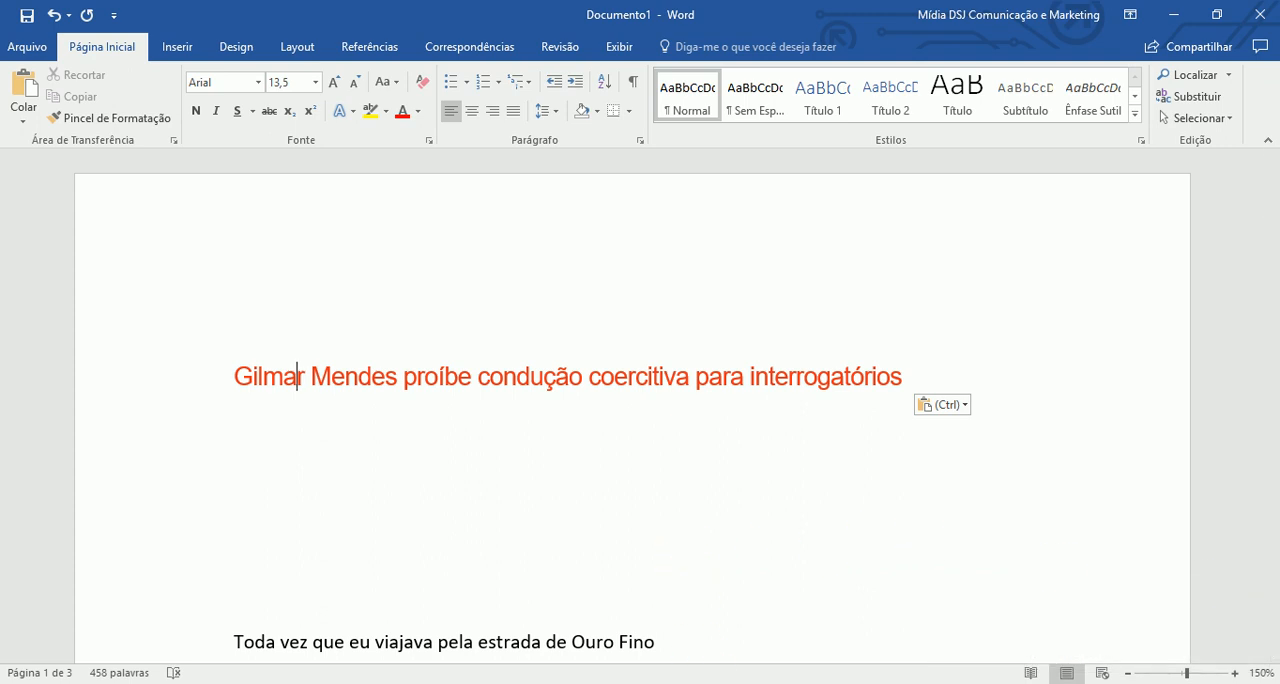
click(623, 683)
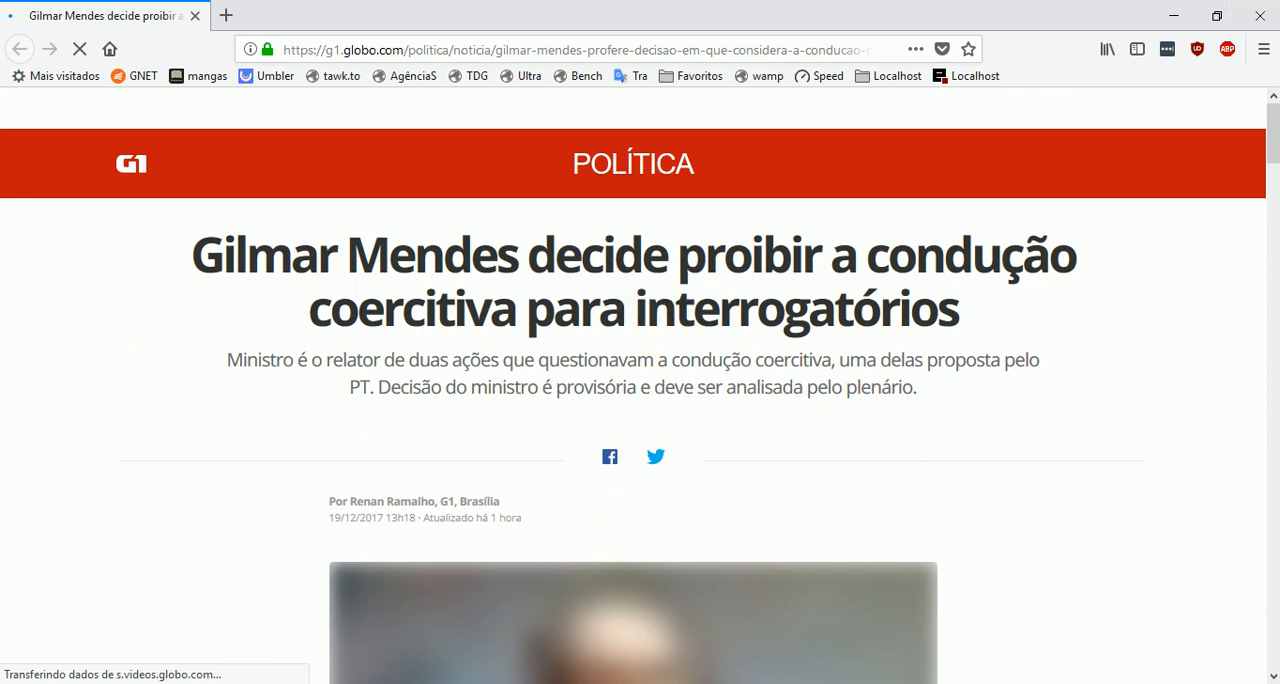
- Switch back to the Word document and place the cursor at the end of the pasted headline
click(437, 683)
click(437, 683)
click(480, 683)
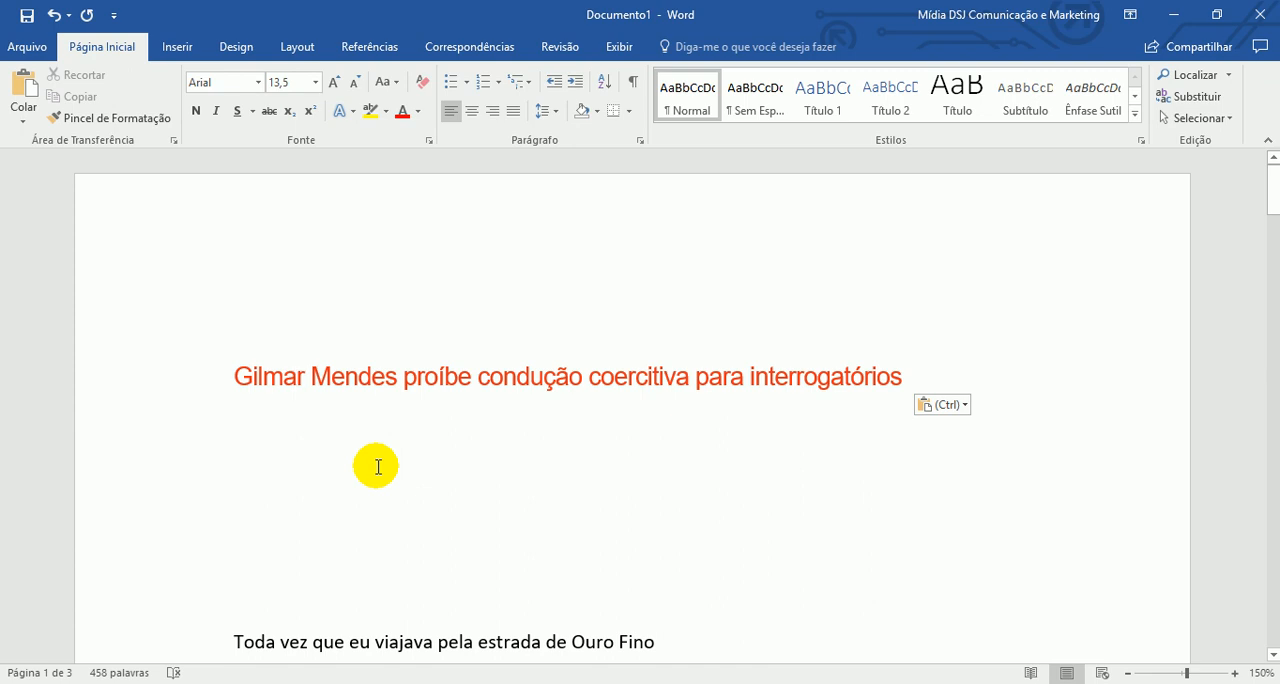
click(951, 375)
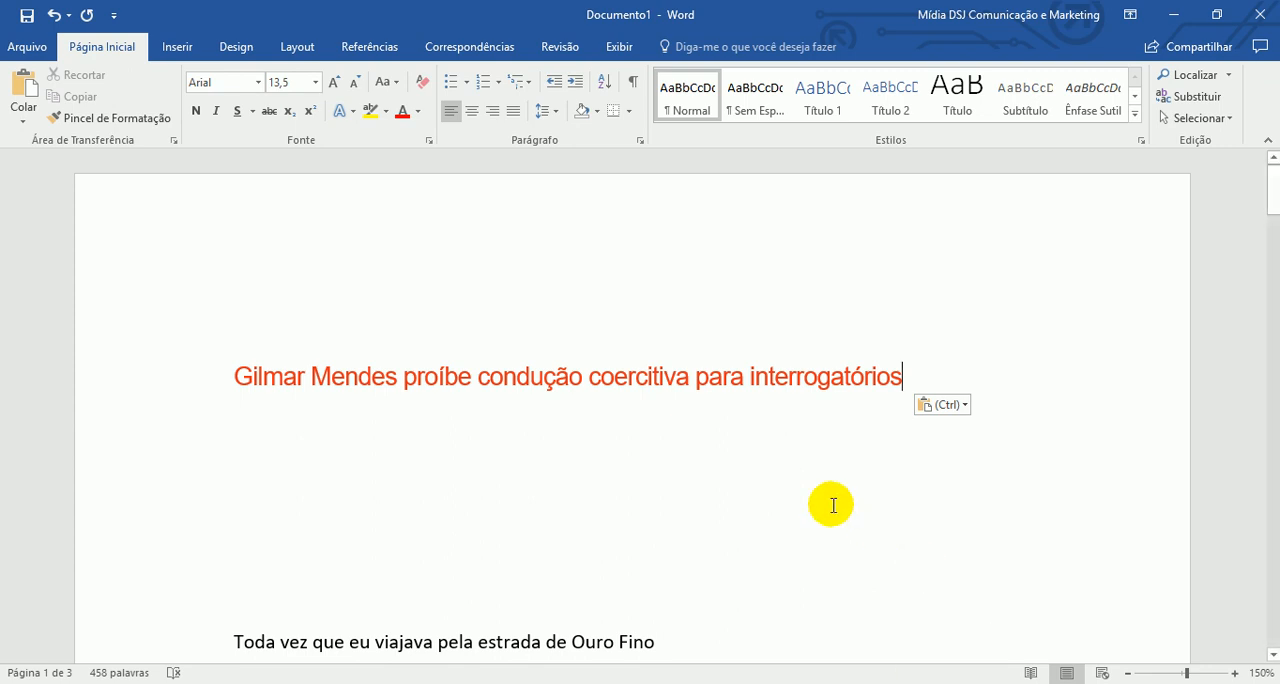
- Set the pasted headline's font colour to Automático, check its link, and undo the colour change
drag(968, 379, 129, 380)
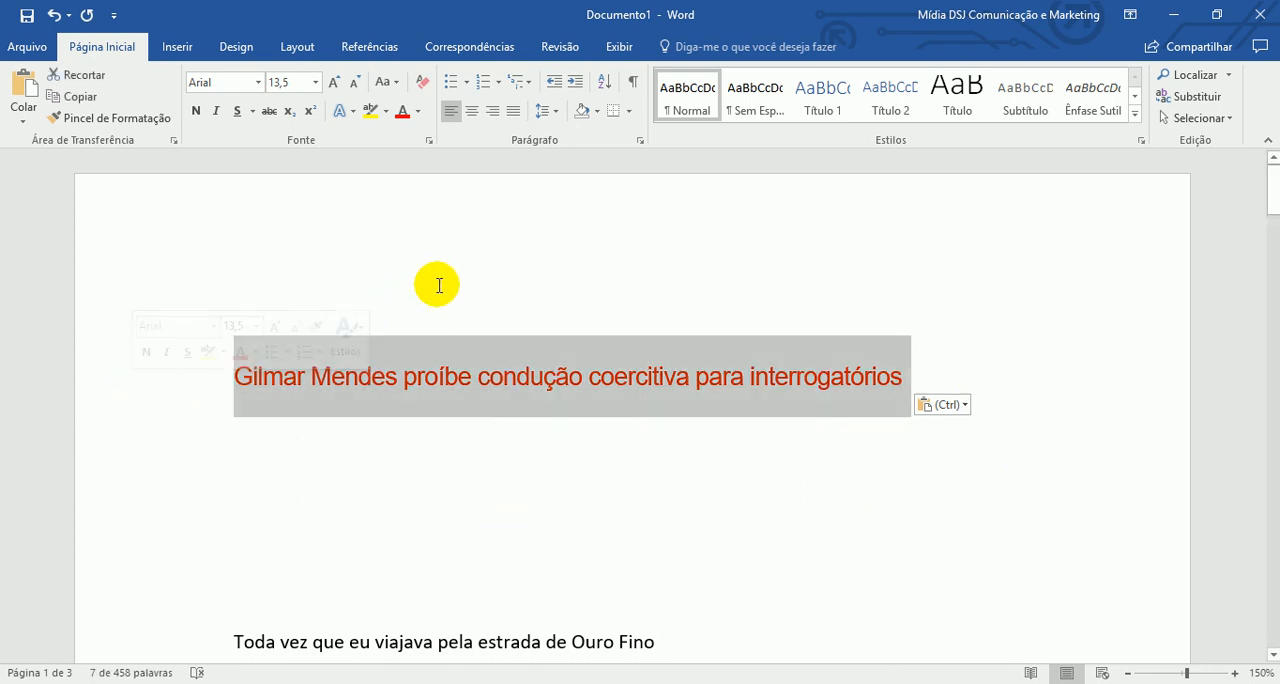
click(418, 111)
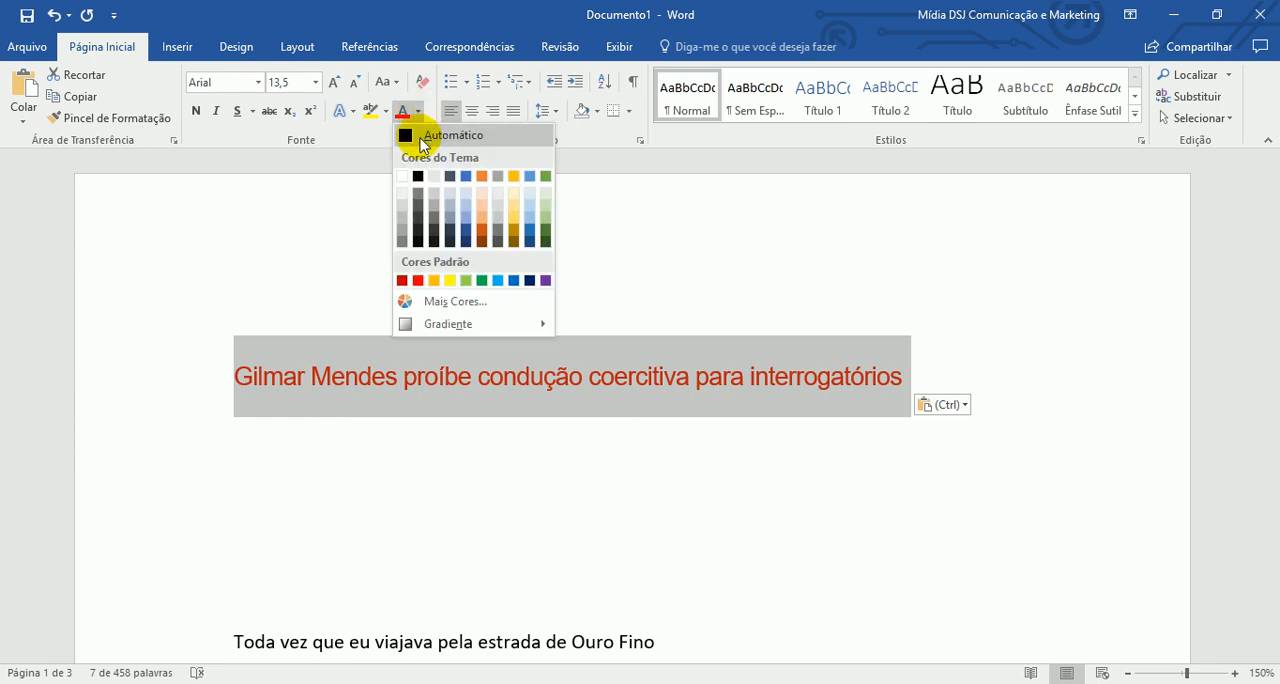
click(420, 138)
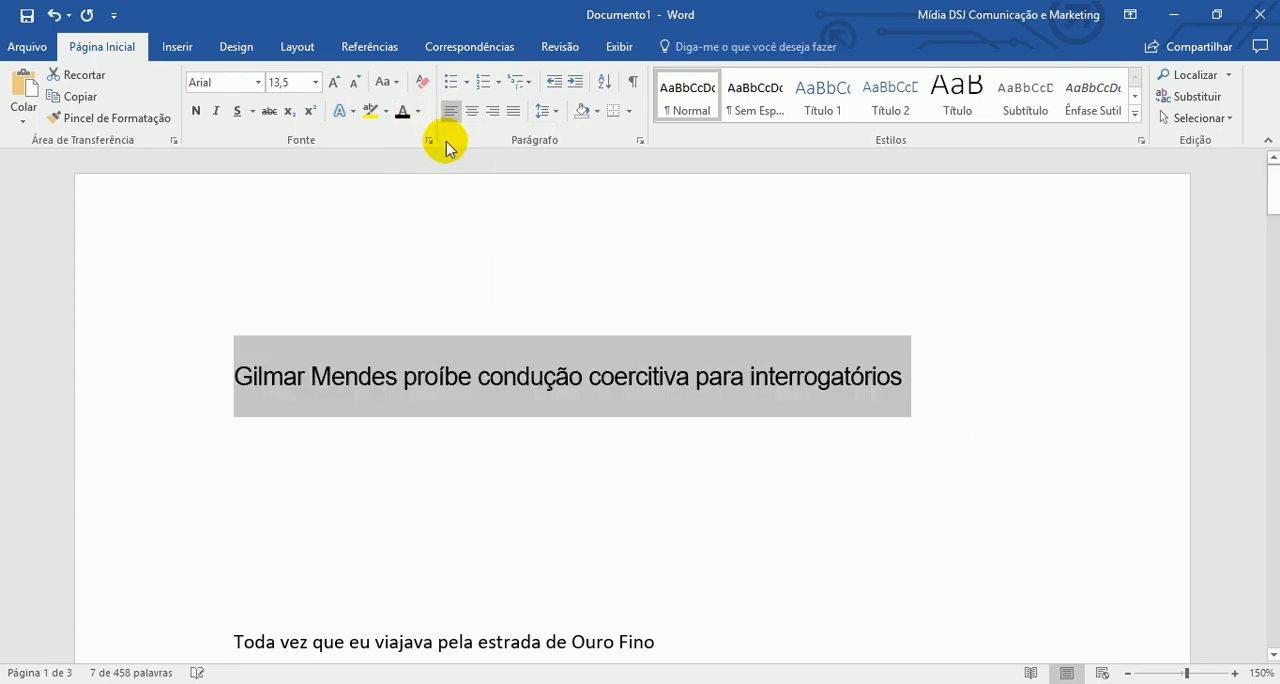
click(355, 497)
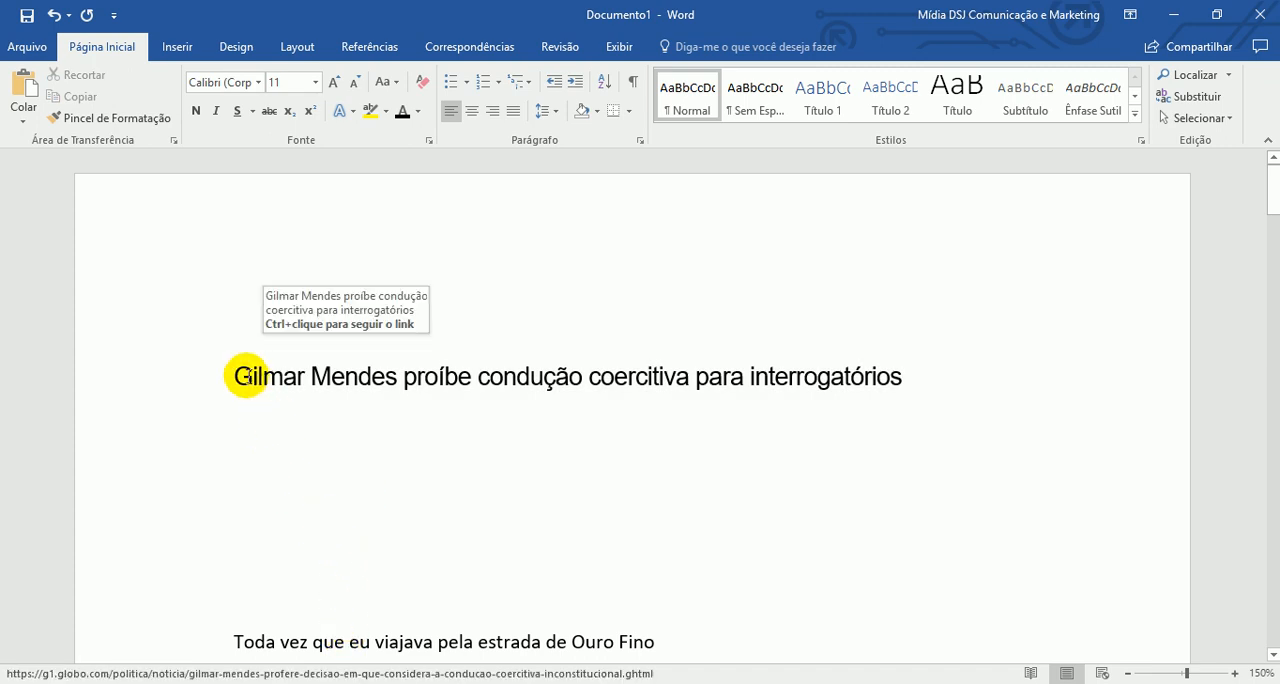
click(297, 376)
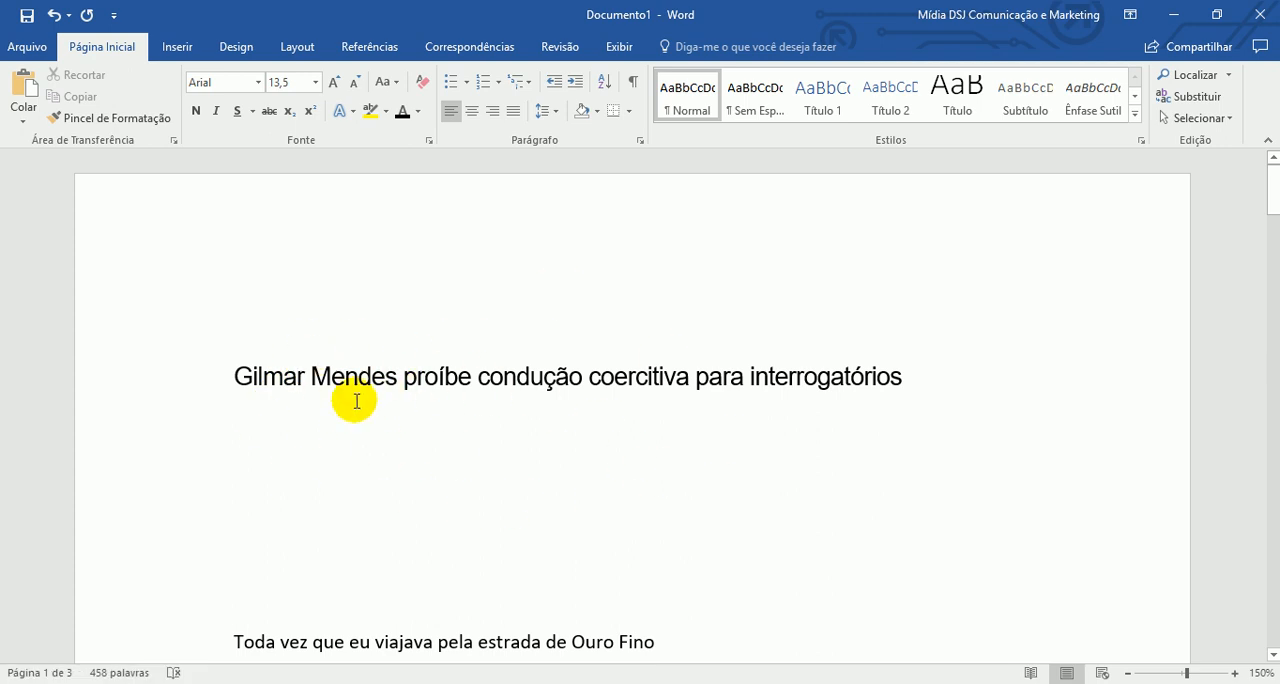
click(54, 17)
key(ctrl+c)
click(412, 574)
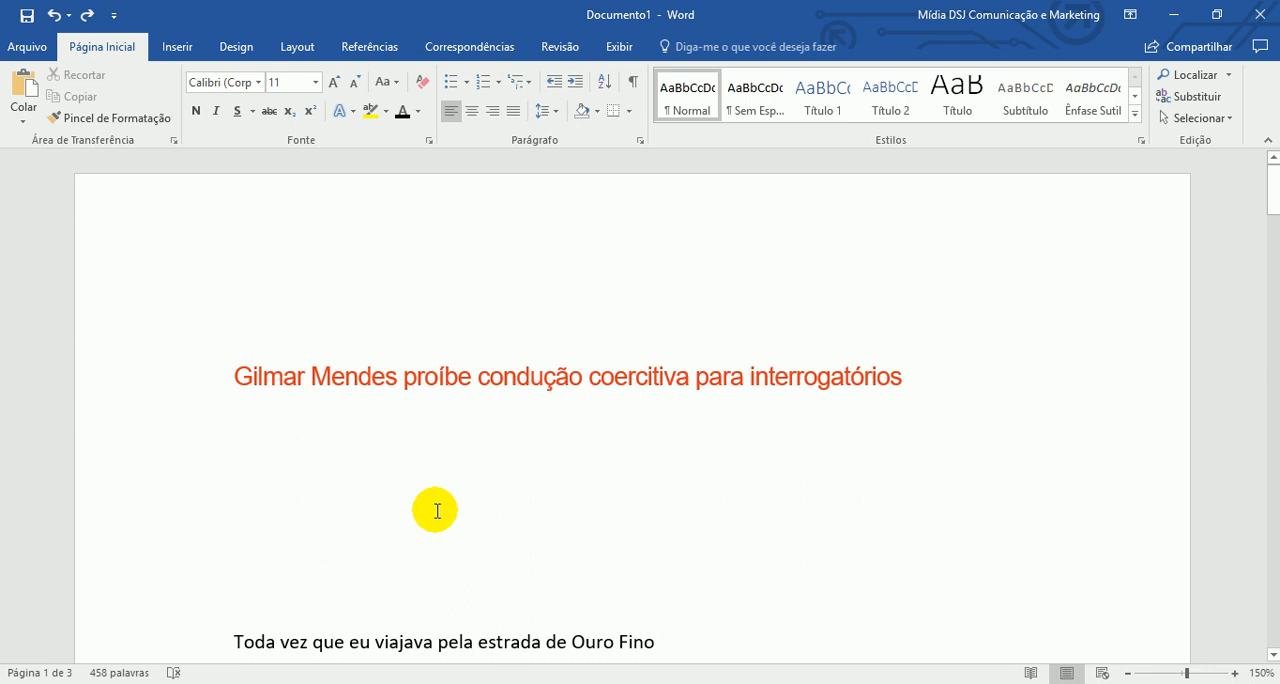
- Paste the copied headline below the red one with the merge-formatting paste option
click(310, 450)
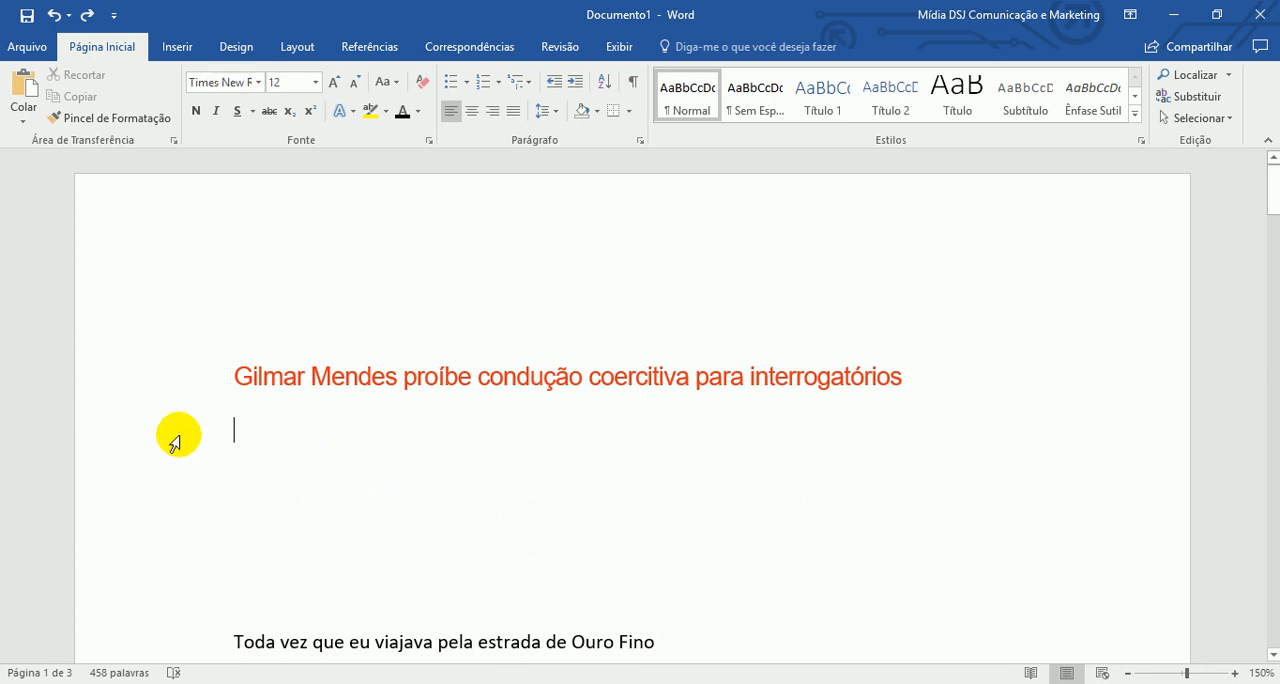
click(24, 124)
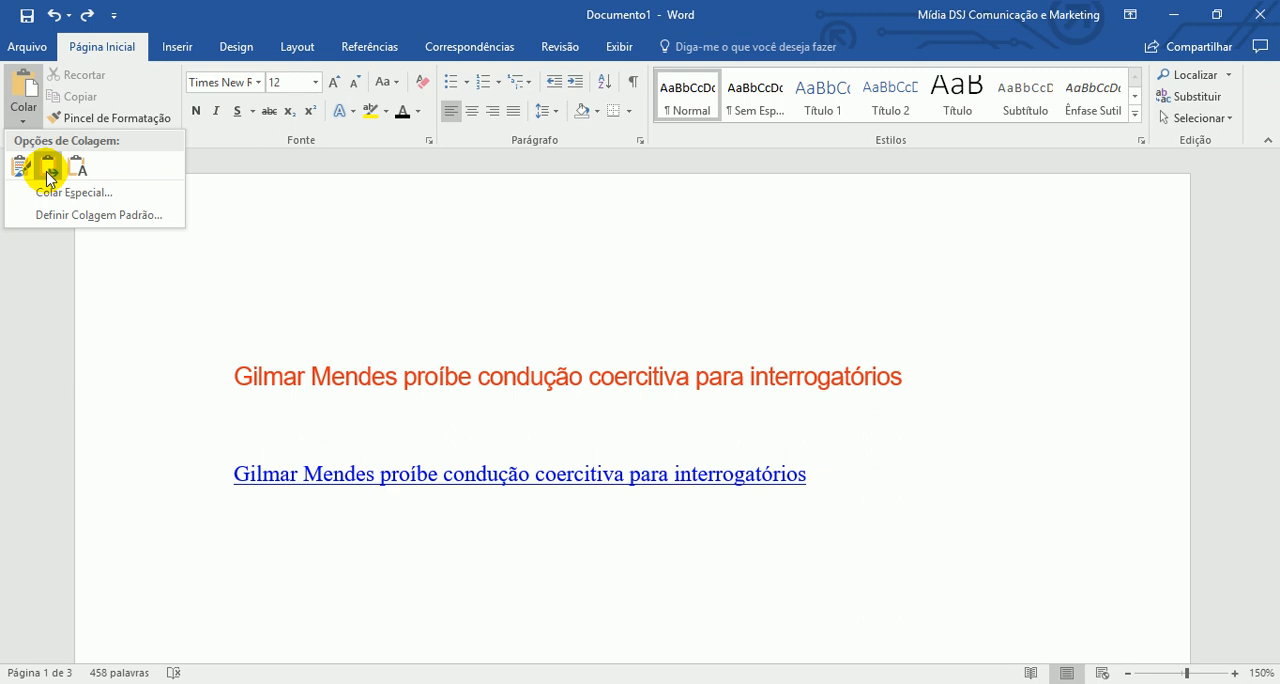
click(47, 170)
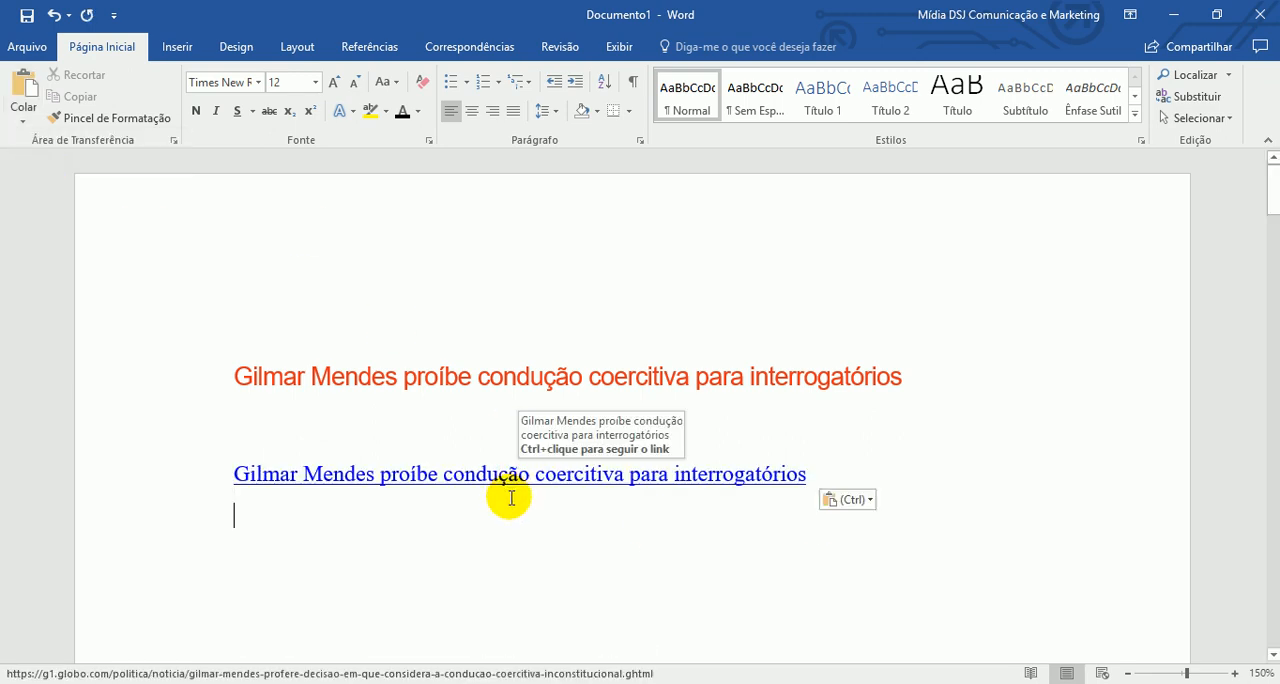
- Add a blank line below the blue headline and paste the copied headline there with Manter Somente Texto
key(Return)
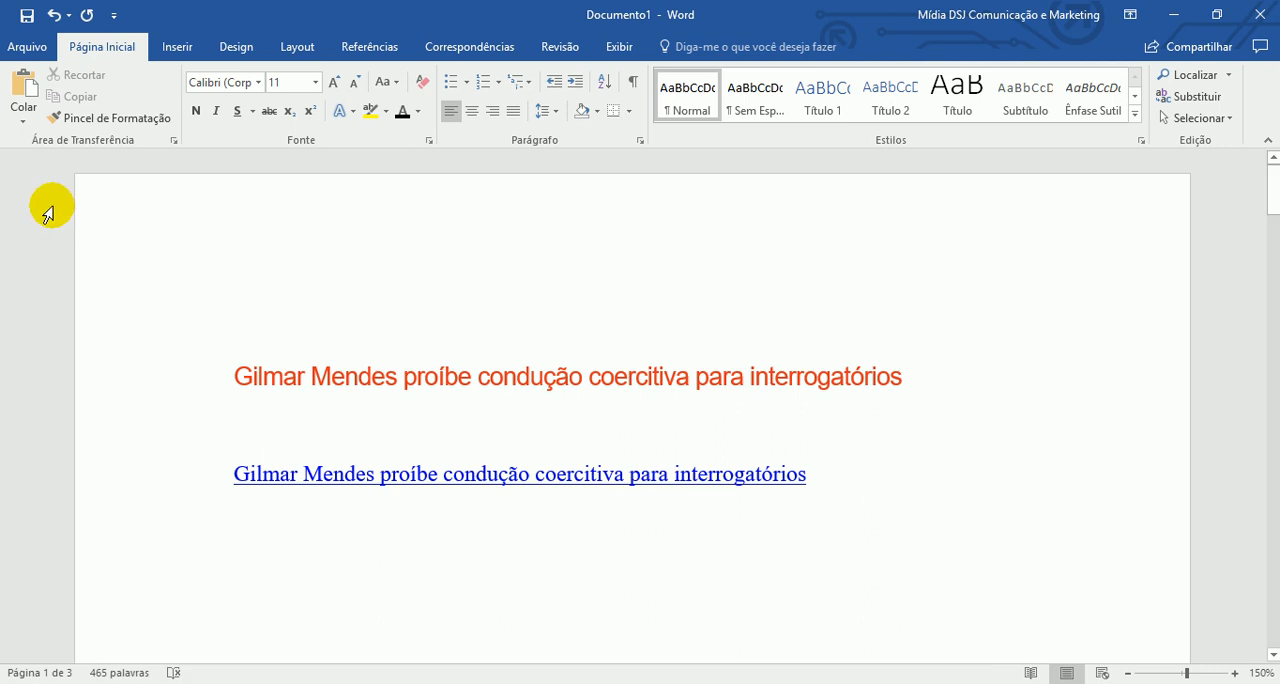
click(24, 122)
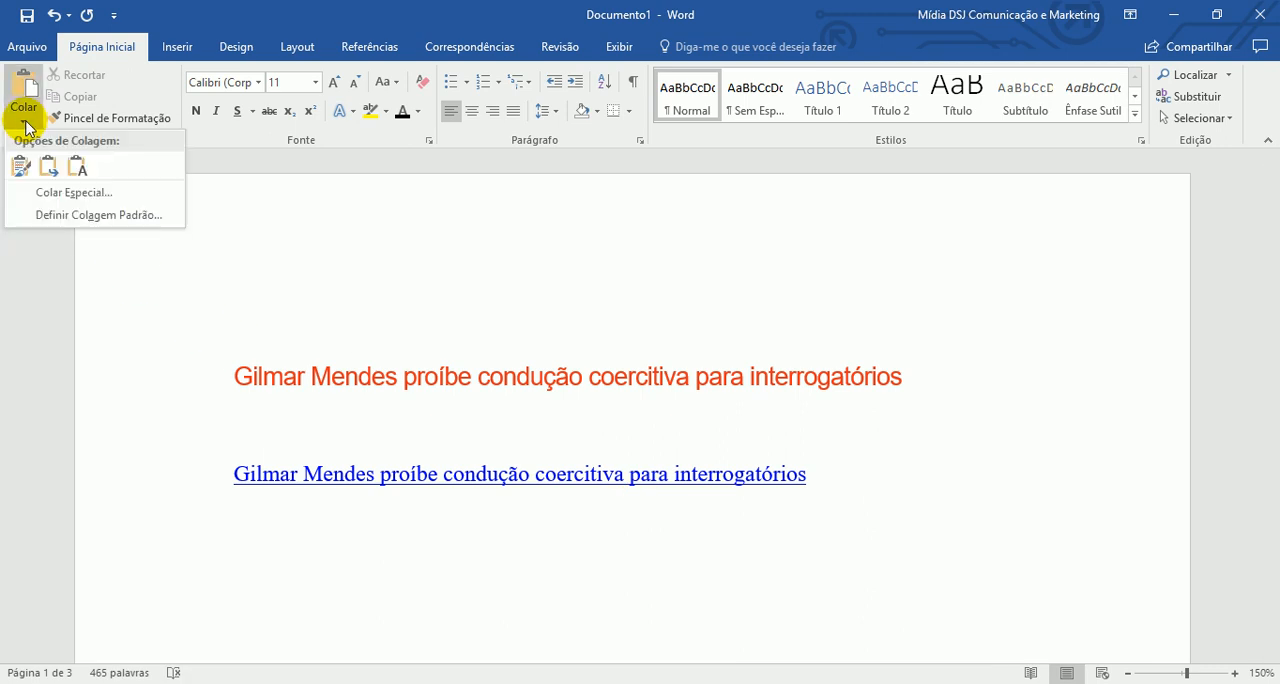
click(79, 166)
- Check the plain-text headline for a link and look over the available paste options
scroll(918, 436, down, 1)
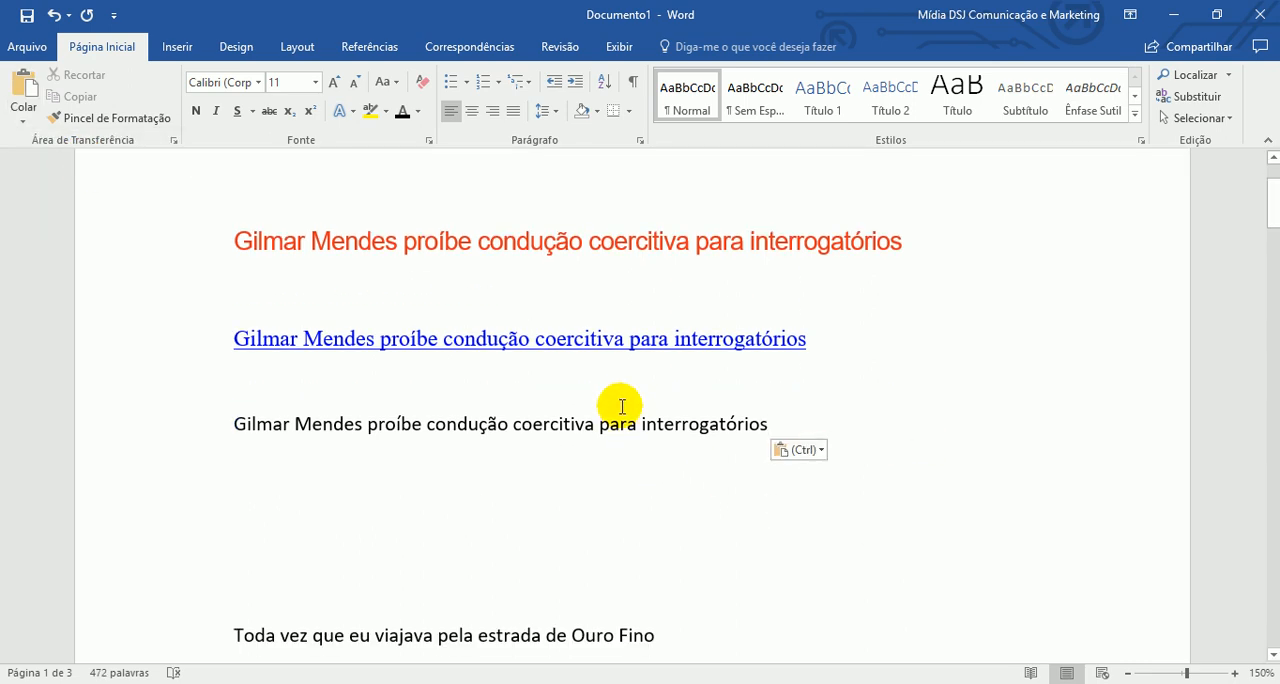
click(487, 423)
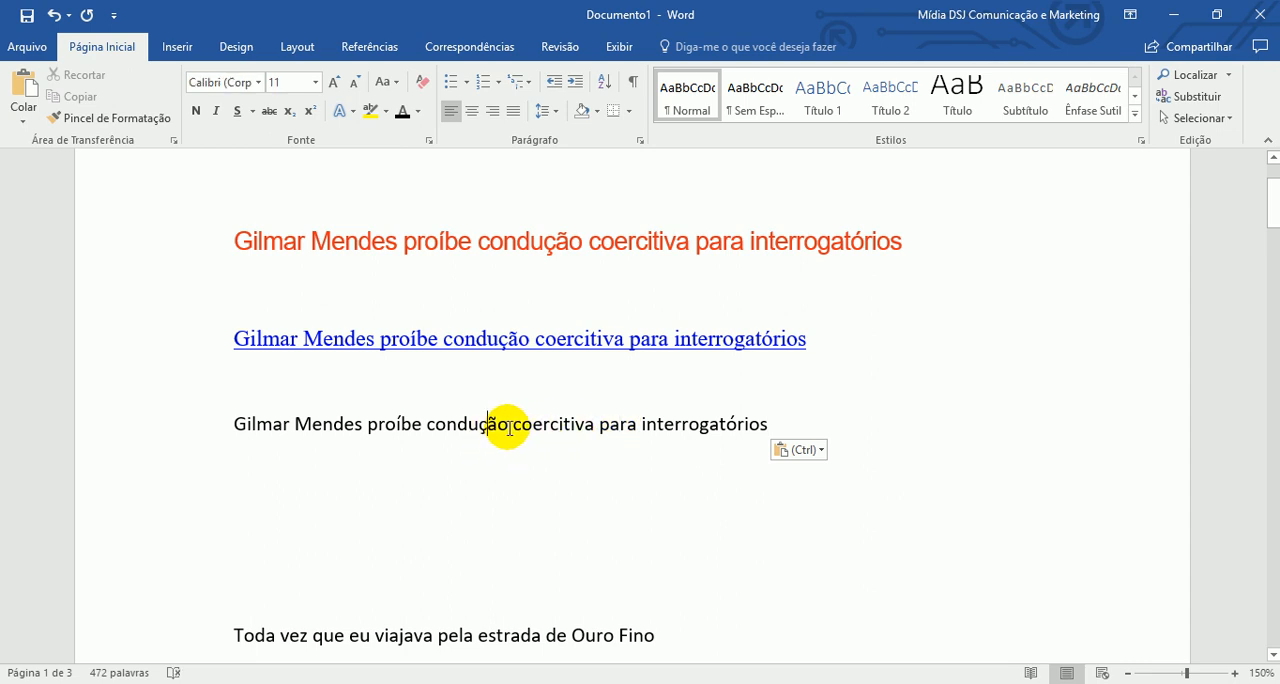
triple_click(374, 425)
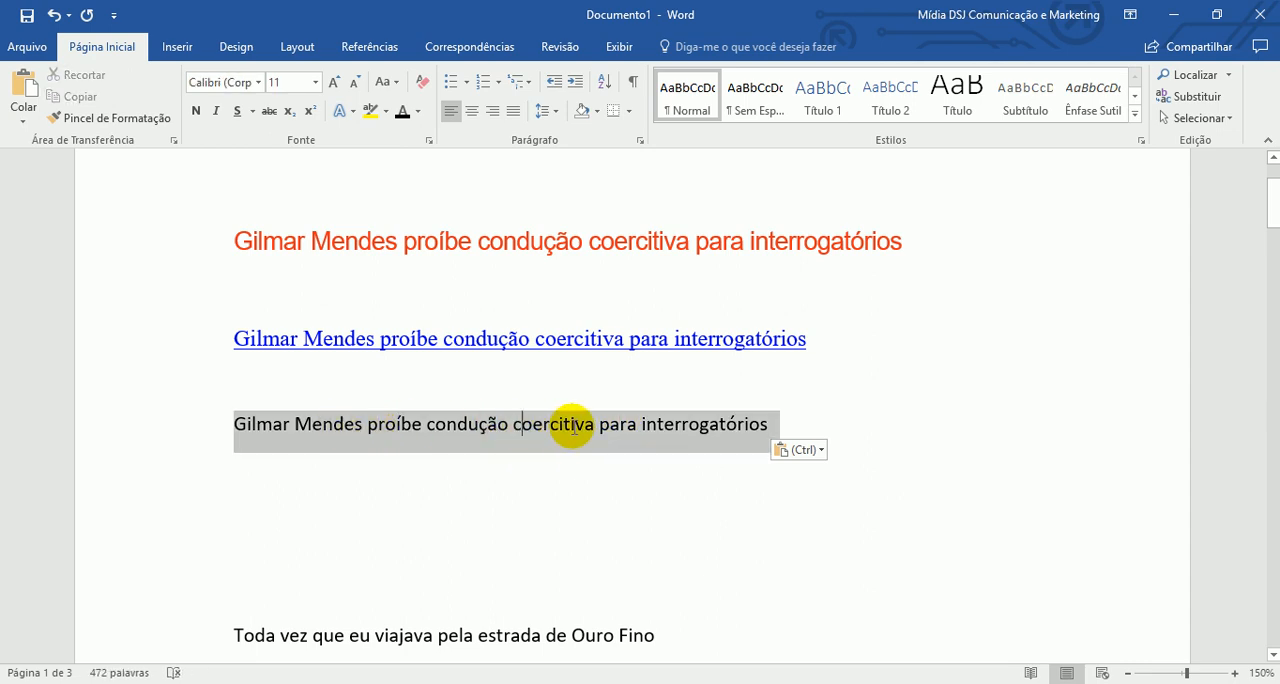
key(ctrl)
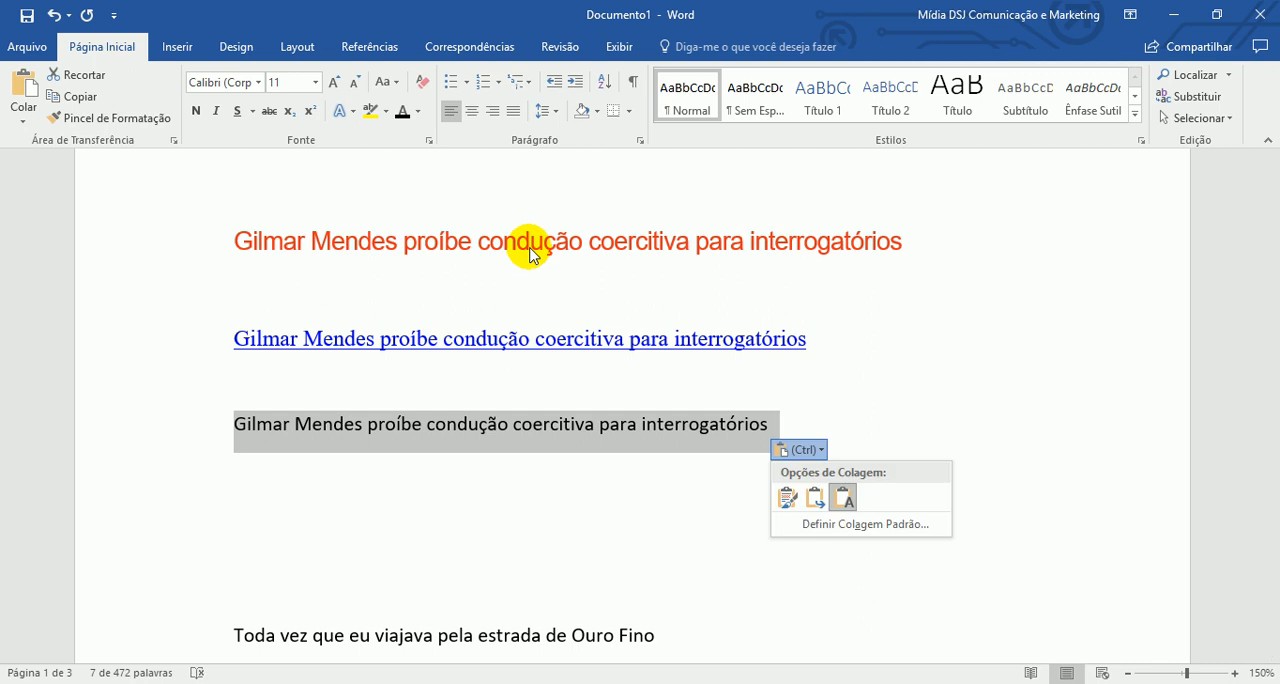
key(Escape)
click(591, 470)
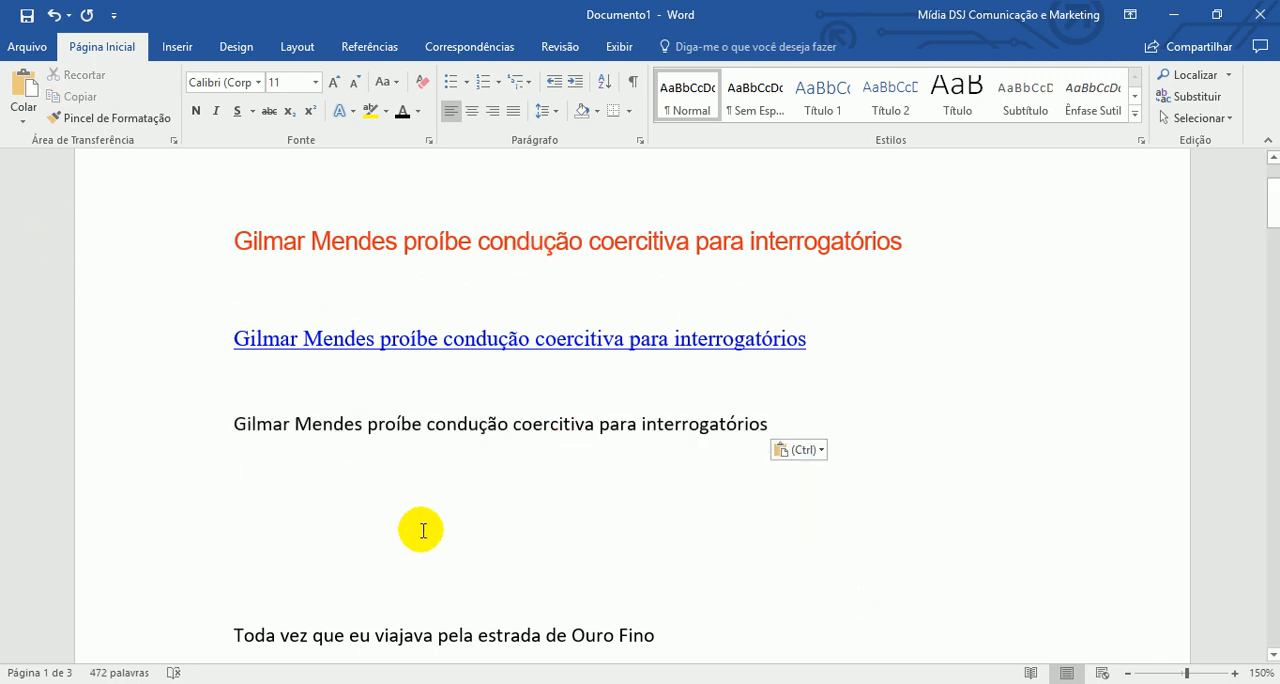
click(28, 122)
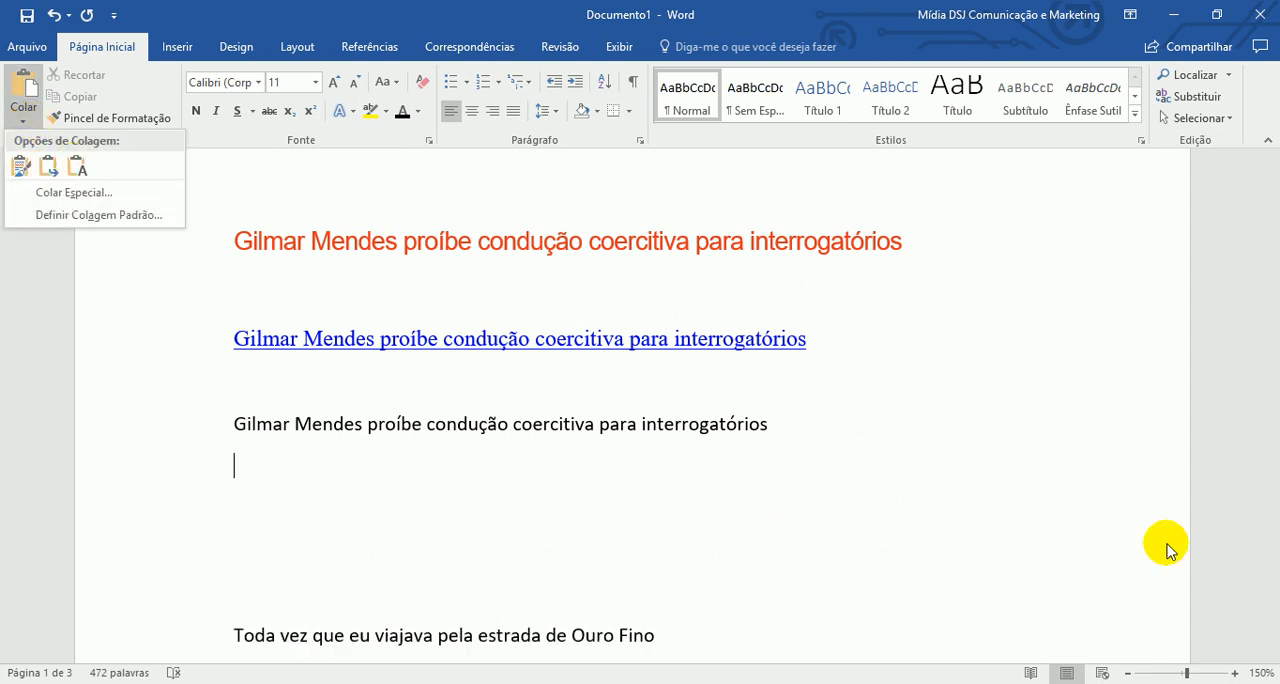
click(908, 464)
- Copy the plain-text headline and paste it as a picture on a new line below it
drag(808, 424, 155, 427)
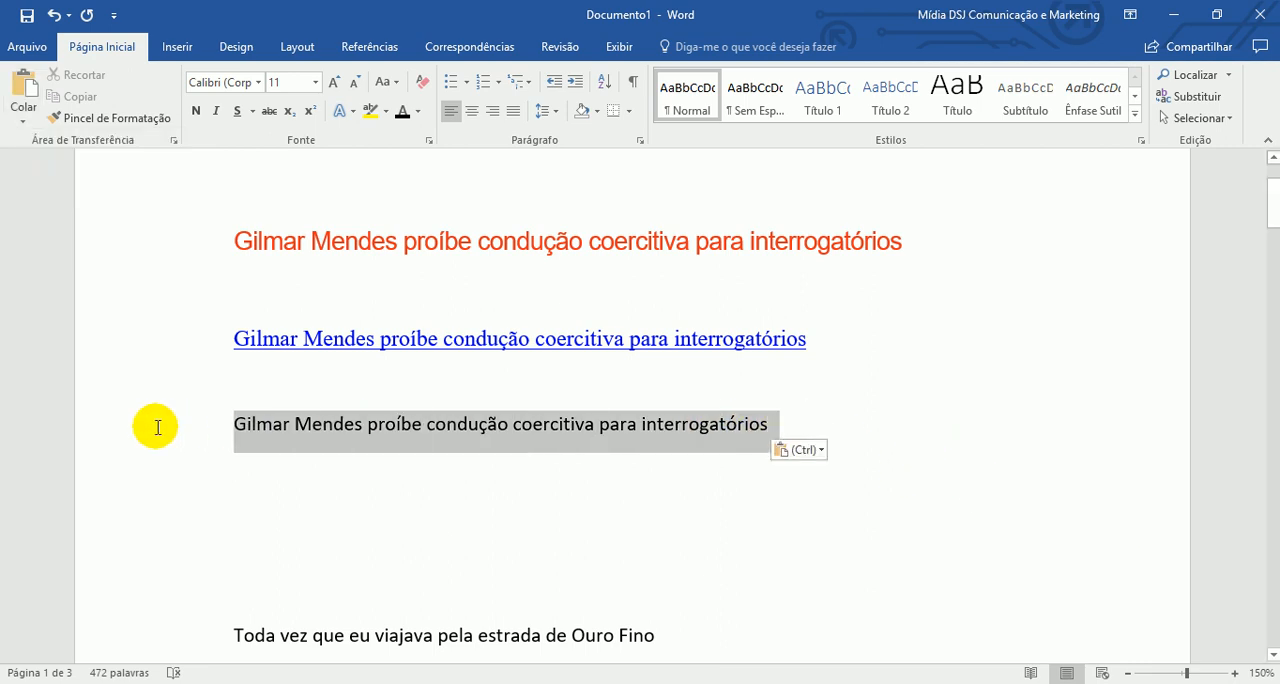
right_click(374, 432)
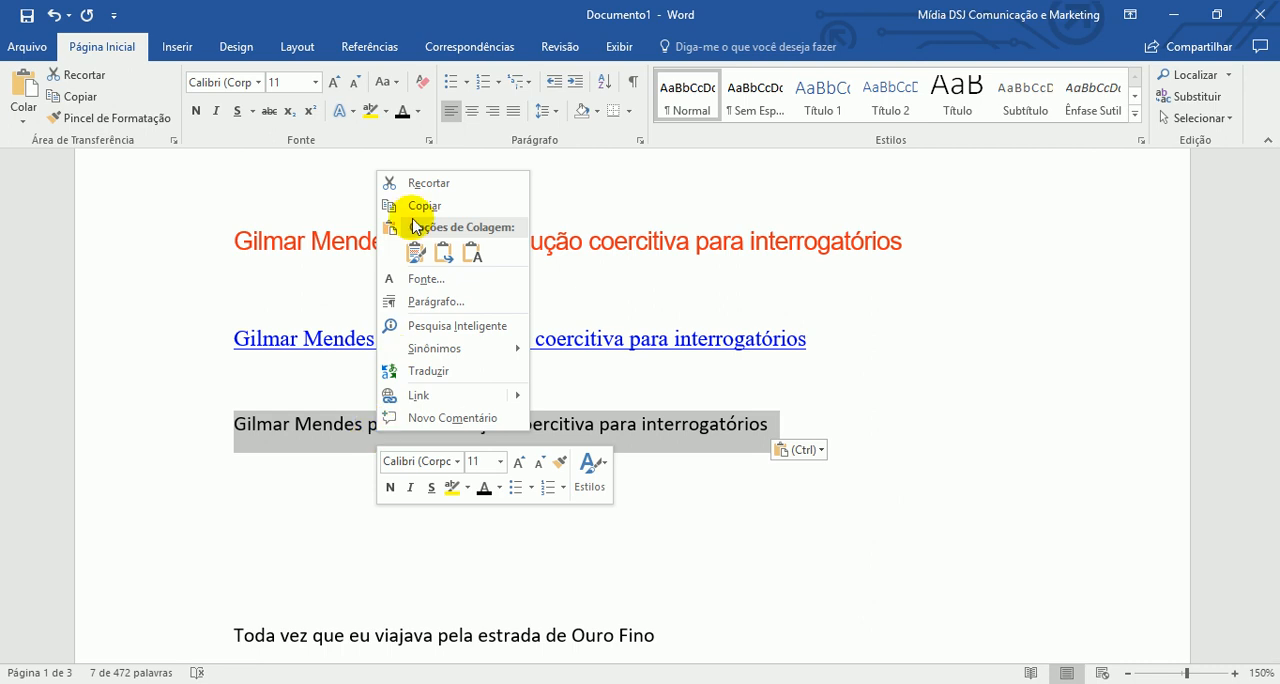
click(450, 206)
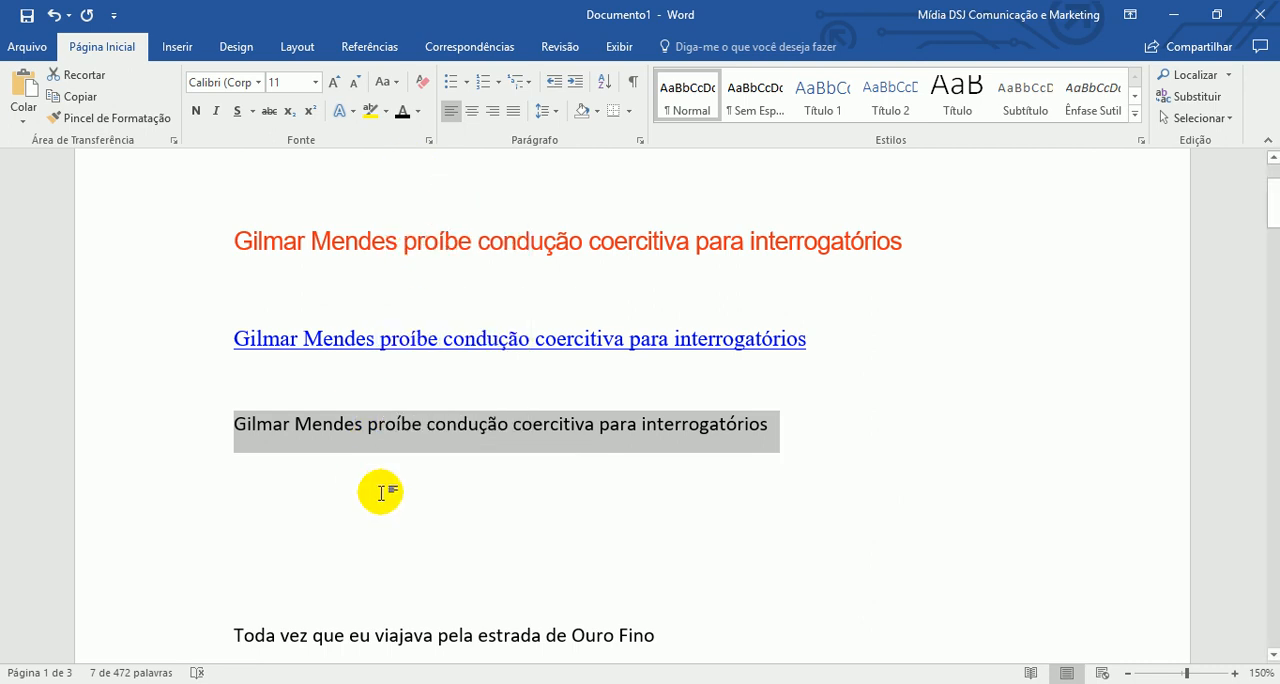
click(377, 489)
key(Return)
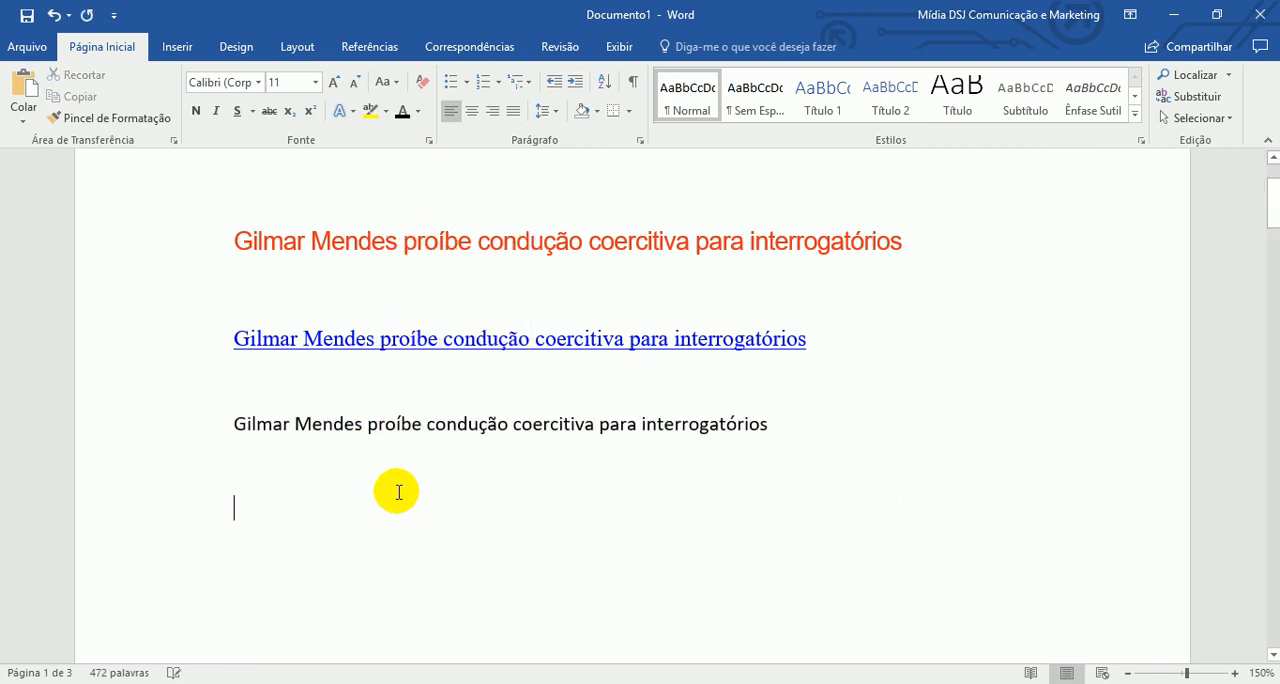
click(25, 124)
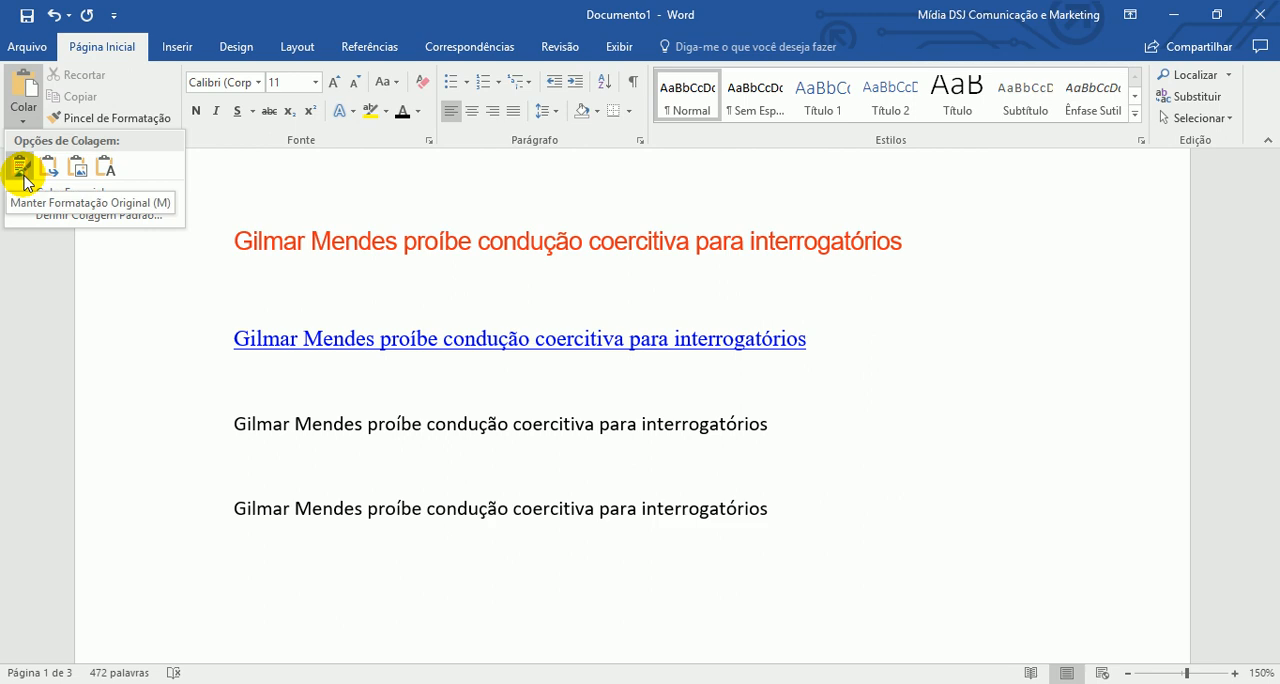
click(77, 172)
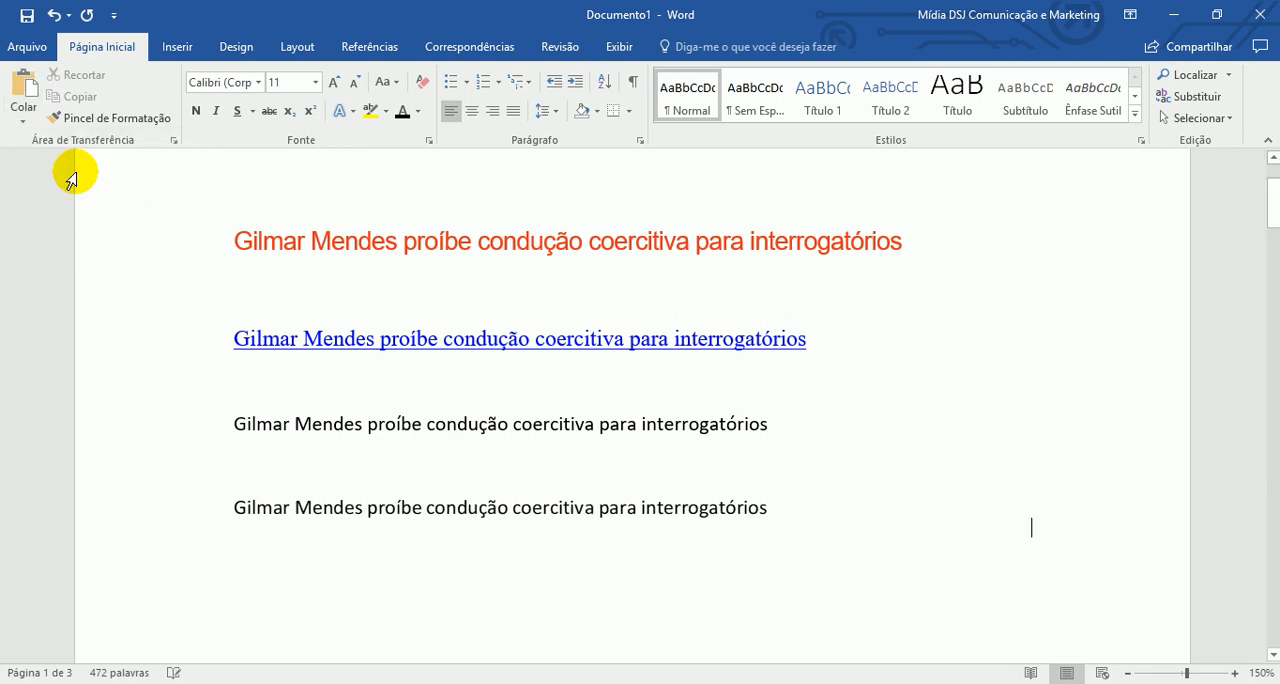
- Move the headline picture around between the text lines and delete it
click(626, 512)
drag(626, 512, 726, 479)
drag(500, 483, 457, 409)
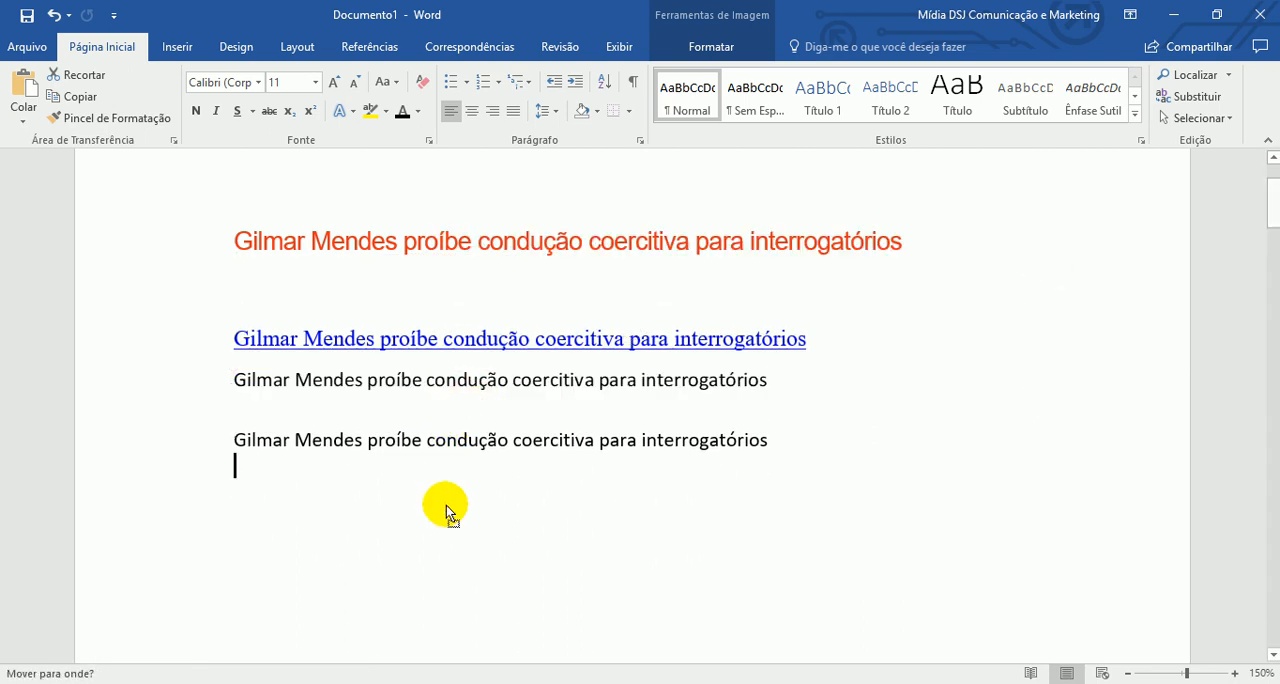
drag(447, 503, 444, 508)
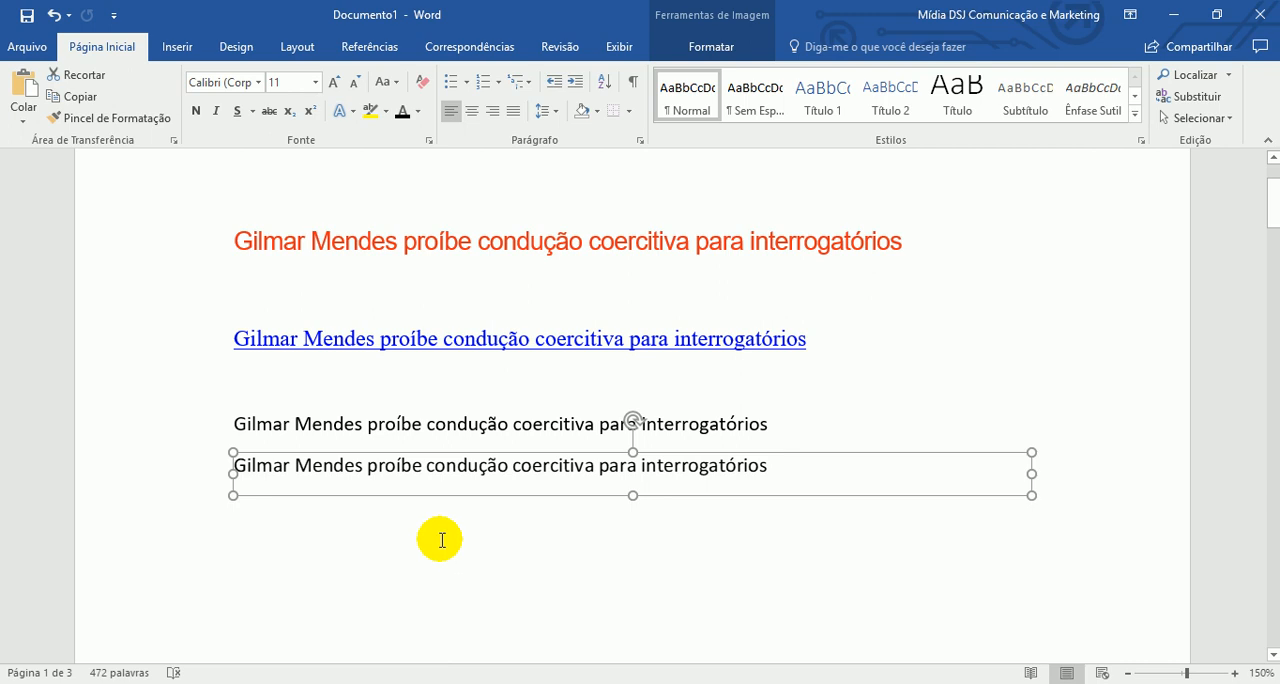
key(Delete)
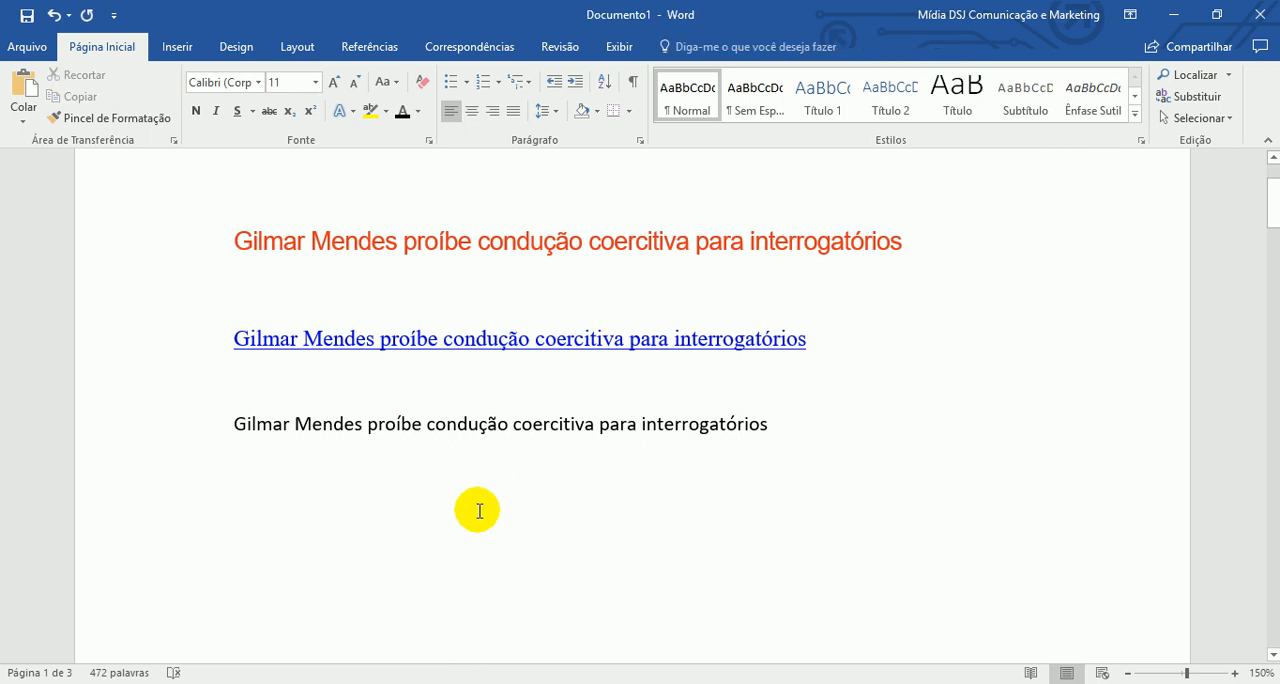
- Delete the extra blank lines between the plain-text headline and the lyrics
scroll(469, 554, down, 1)
key(Delete)
key(Delete)
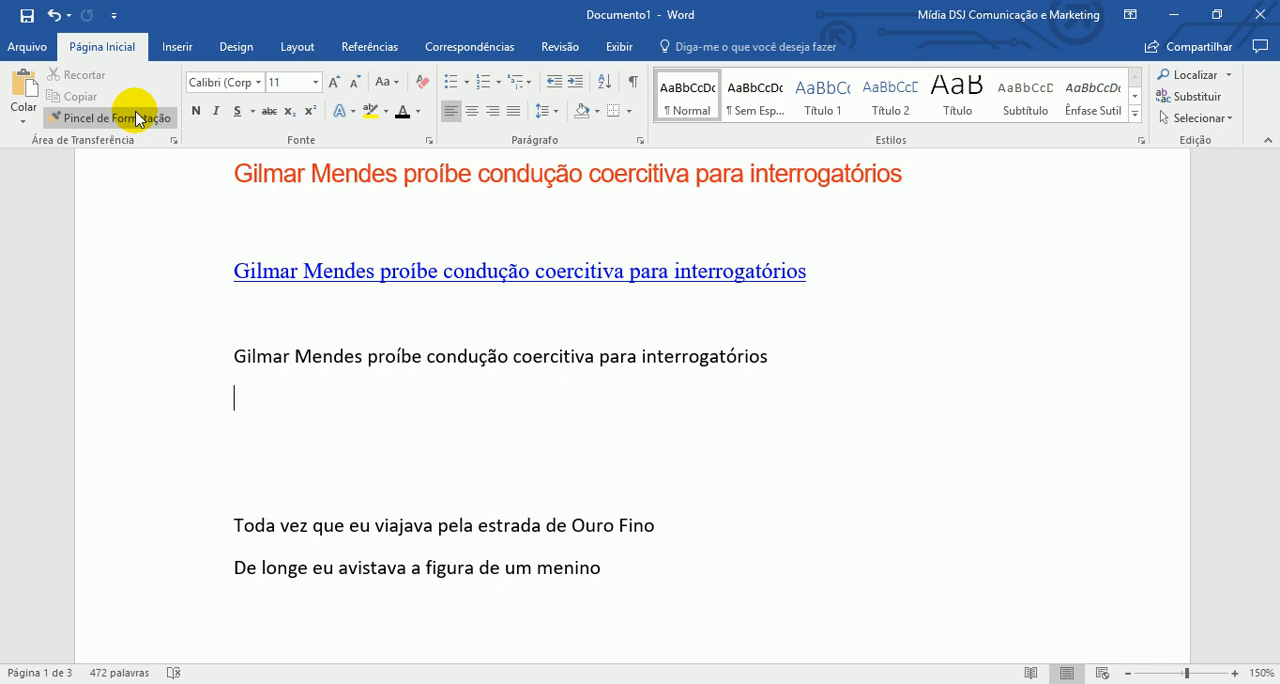
- Cut the three pasted headlines and the blank lines around them from the start of the document
scroll(157, 292, up, 3)
scroll(184, 287, up, 2)
drag(180, 291, 808, 594)
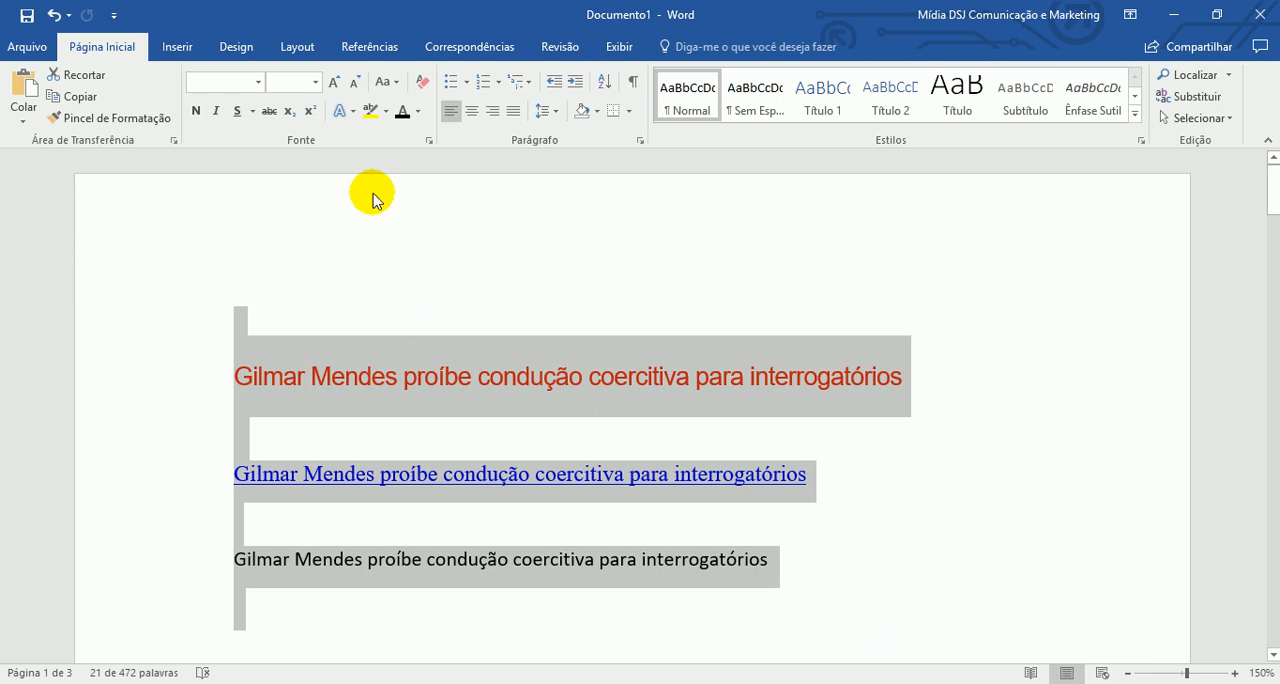
click(84, 75)
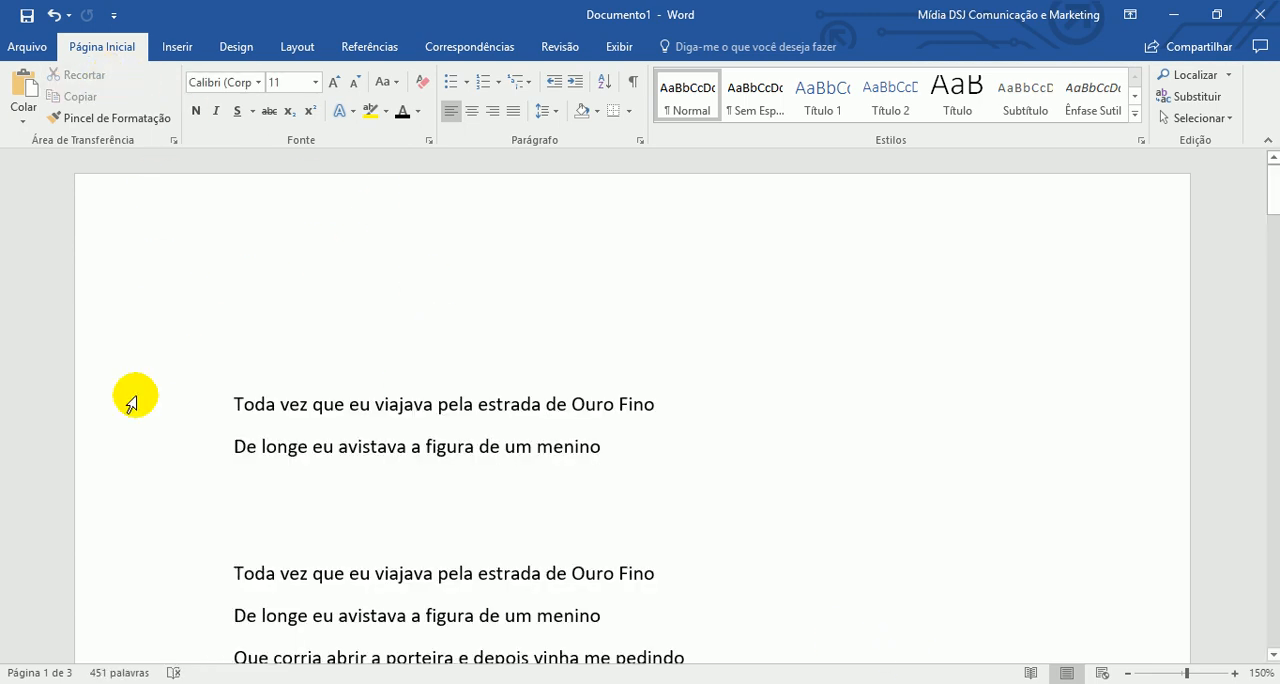
- Review the items stored in the Office clipboard, close that view, and briefly open the Fonte dialog without changes
click(173, 143)
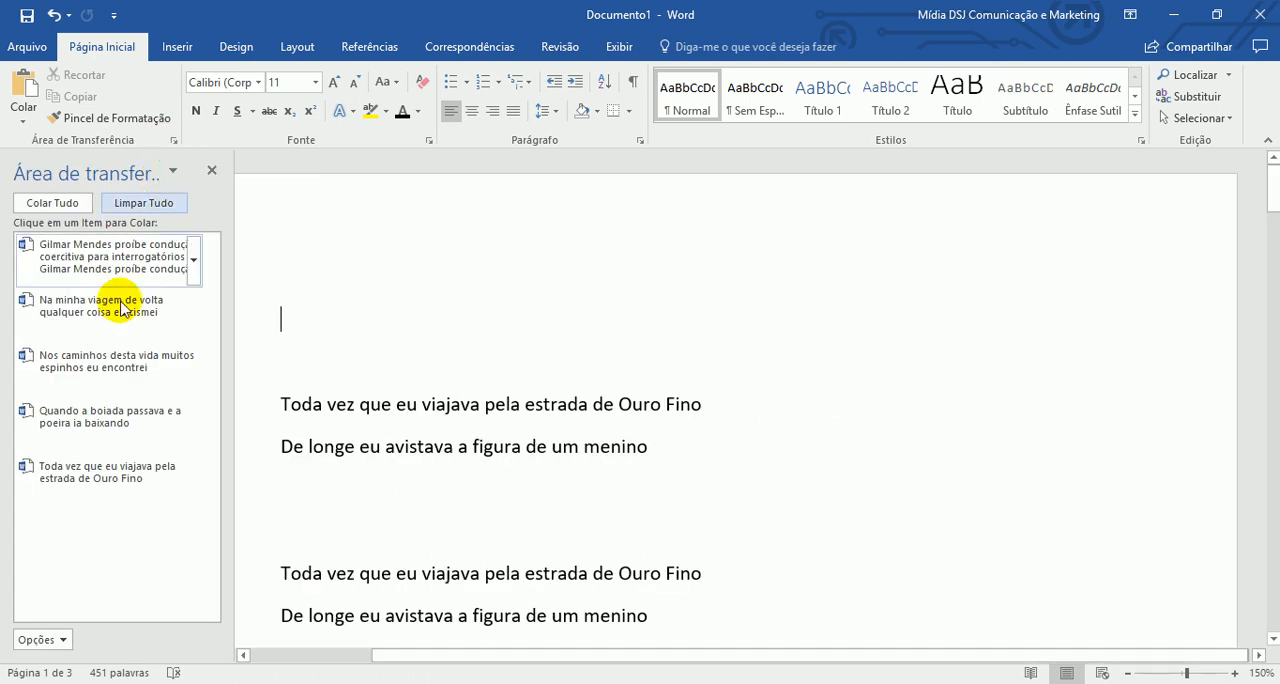
click(211, 170)
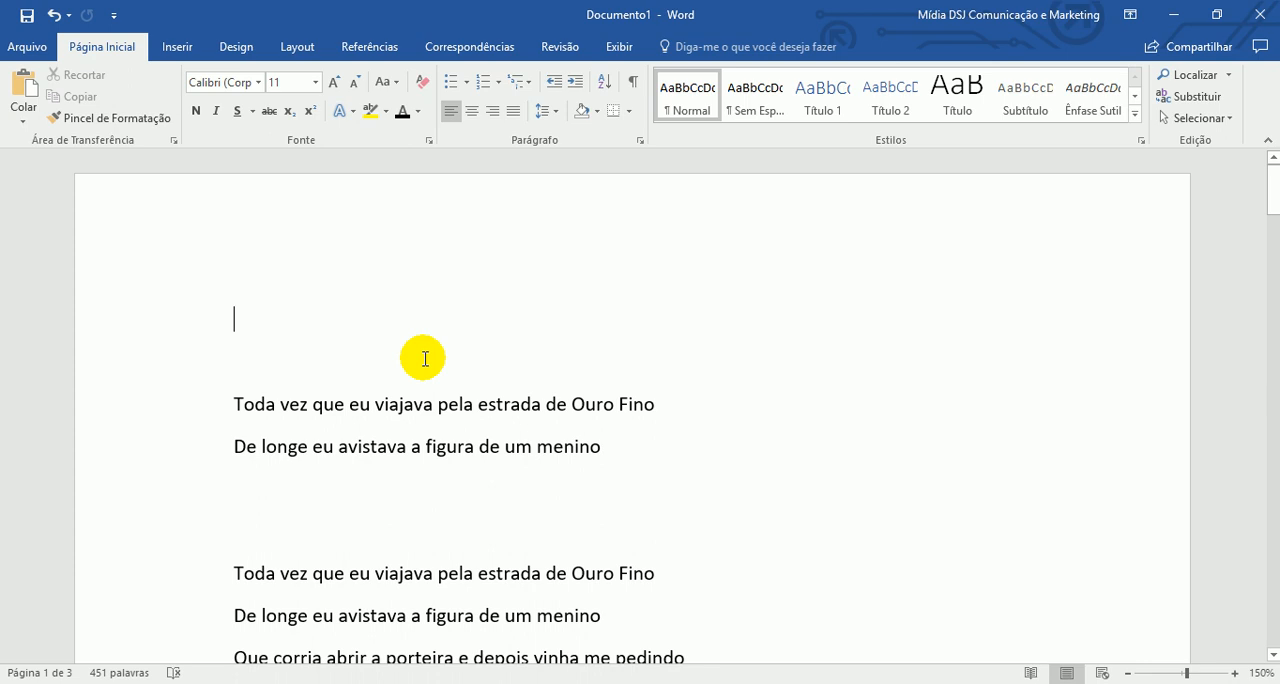
key(ctrl+d)
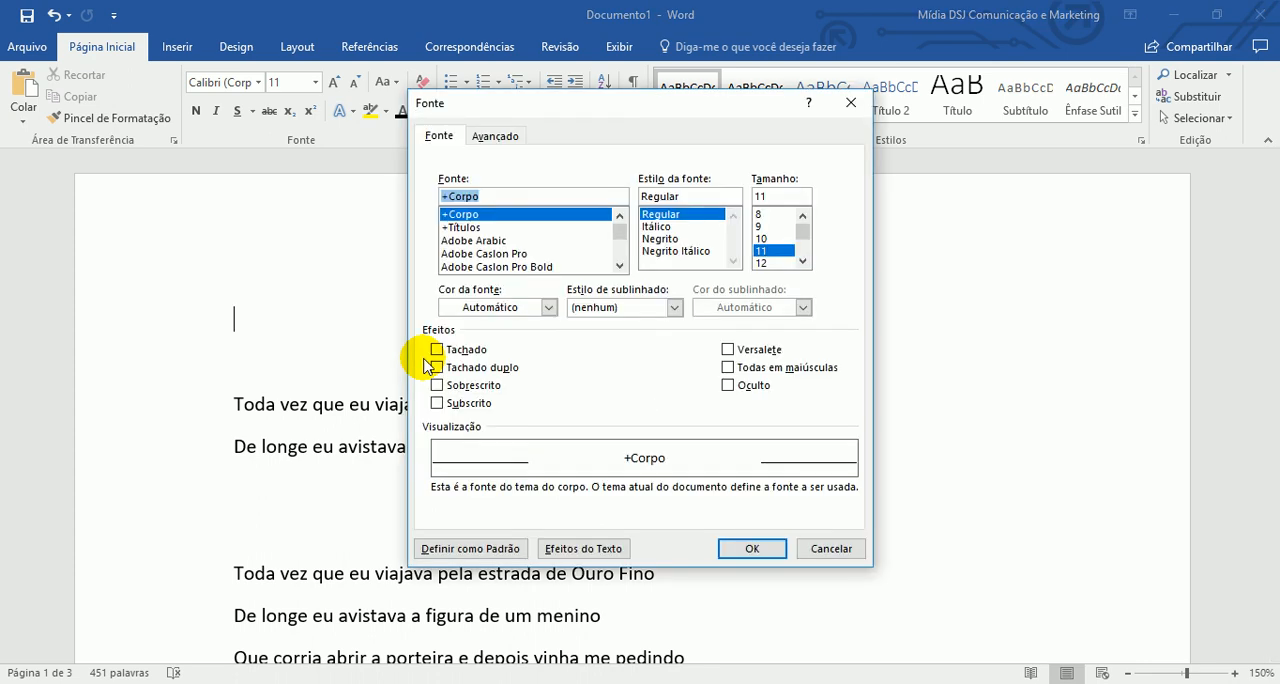
key(Escape)
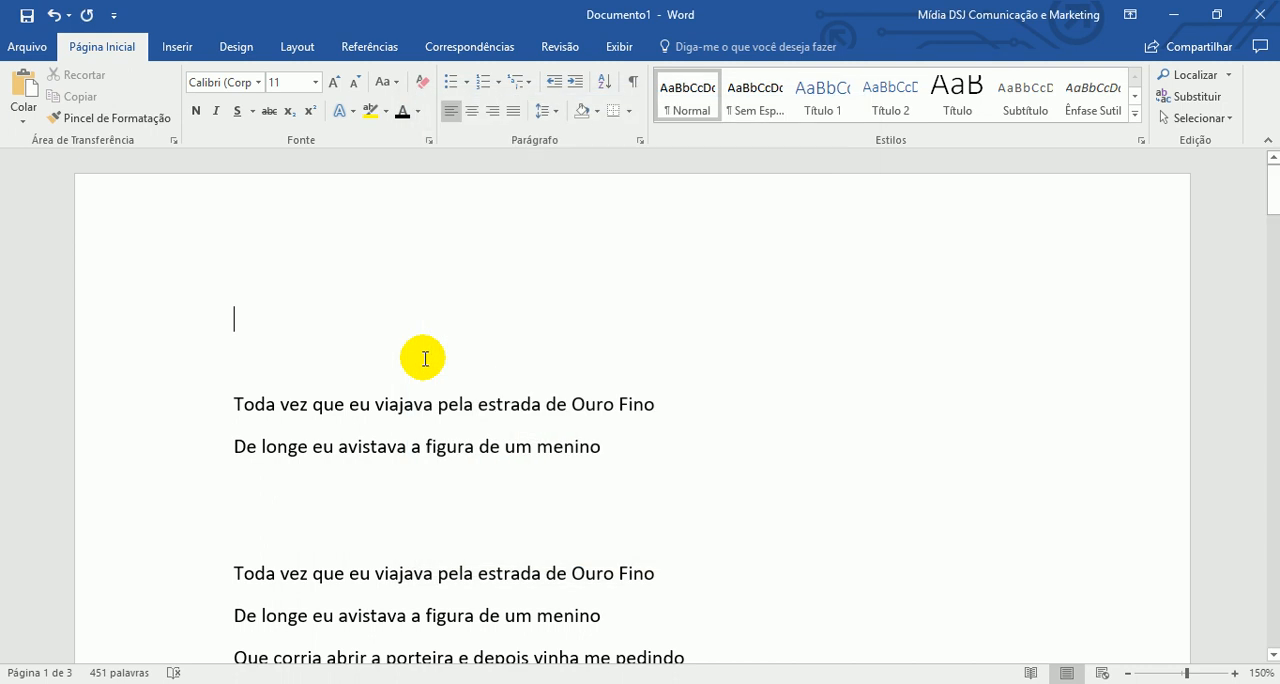
- Look through the list of available fonts without choosing one
click(260, 84)
click(259, 88)
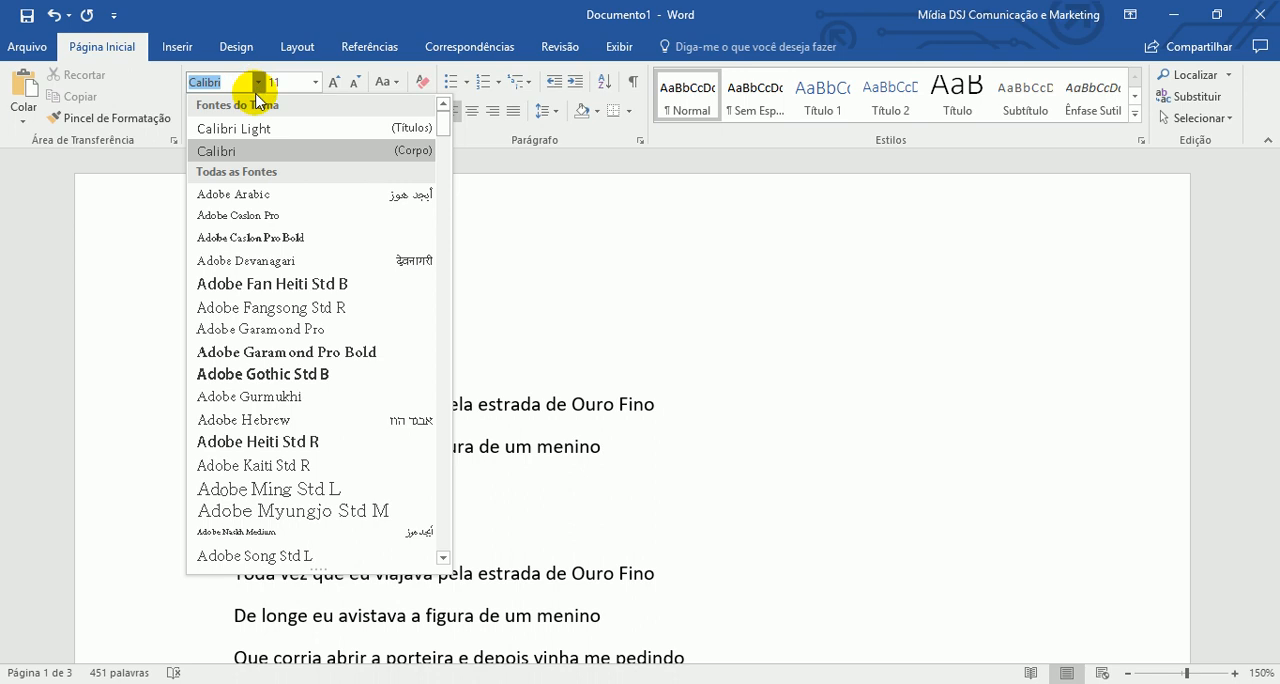
scroll(357, 306, down, 3)
scroll(360, 308, down, 2)
scroll(380, 320, down, 1)
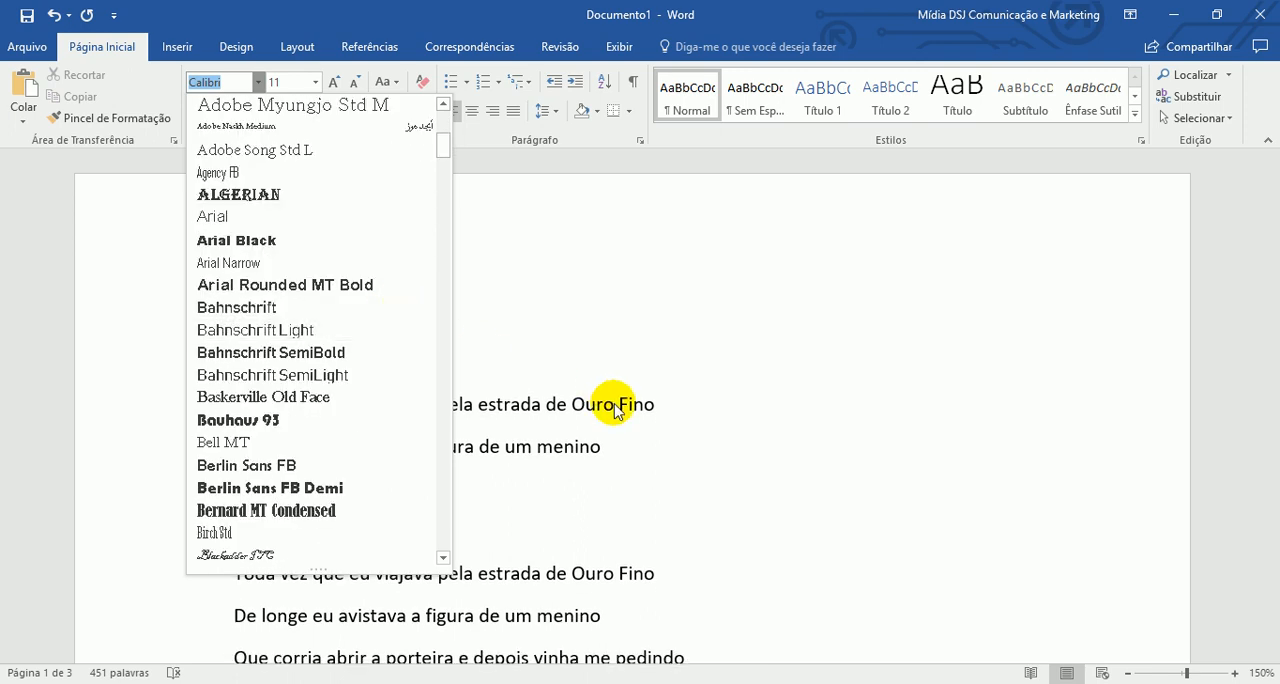
scroll(400, 408, down, 1)
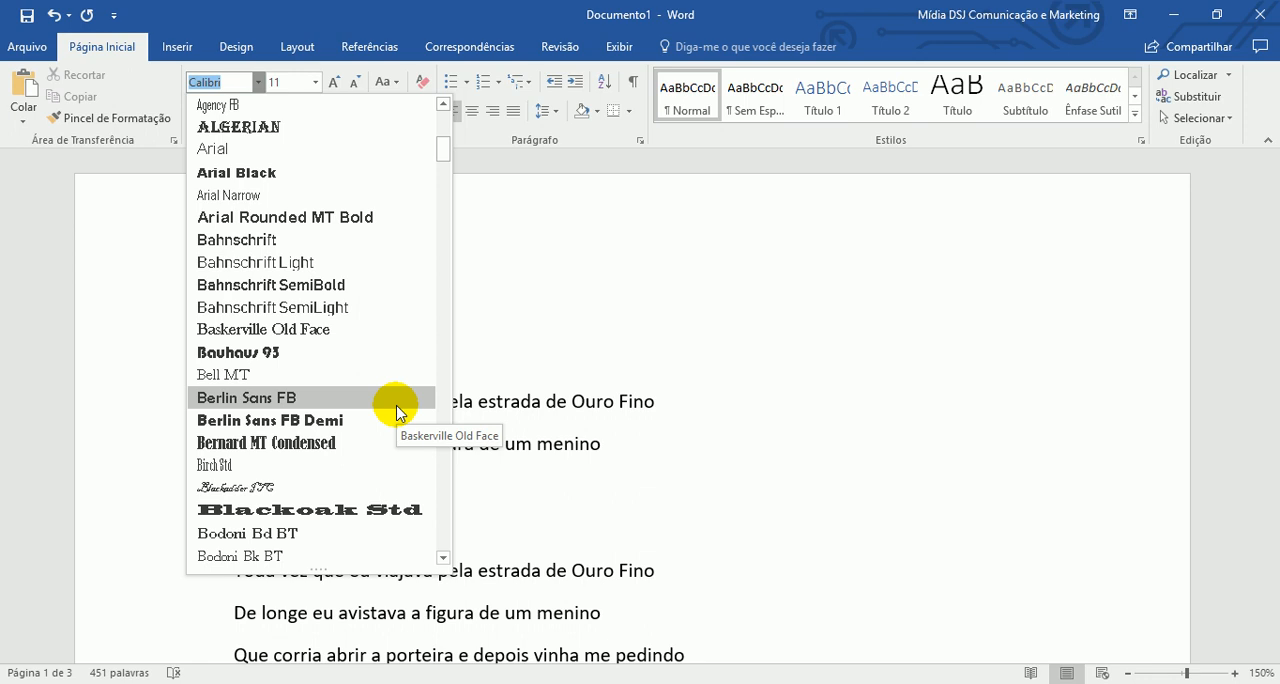
scroll(395, 410, up, 7)
click(443, 8)
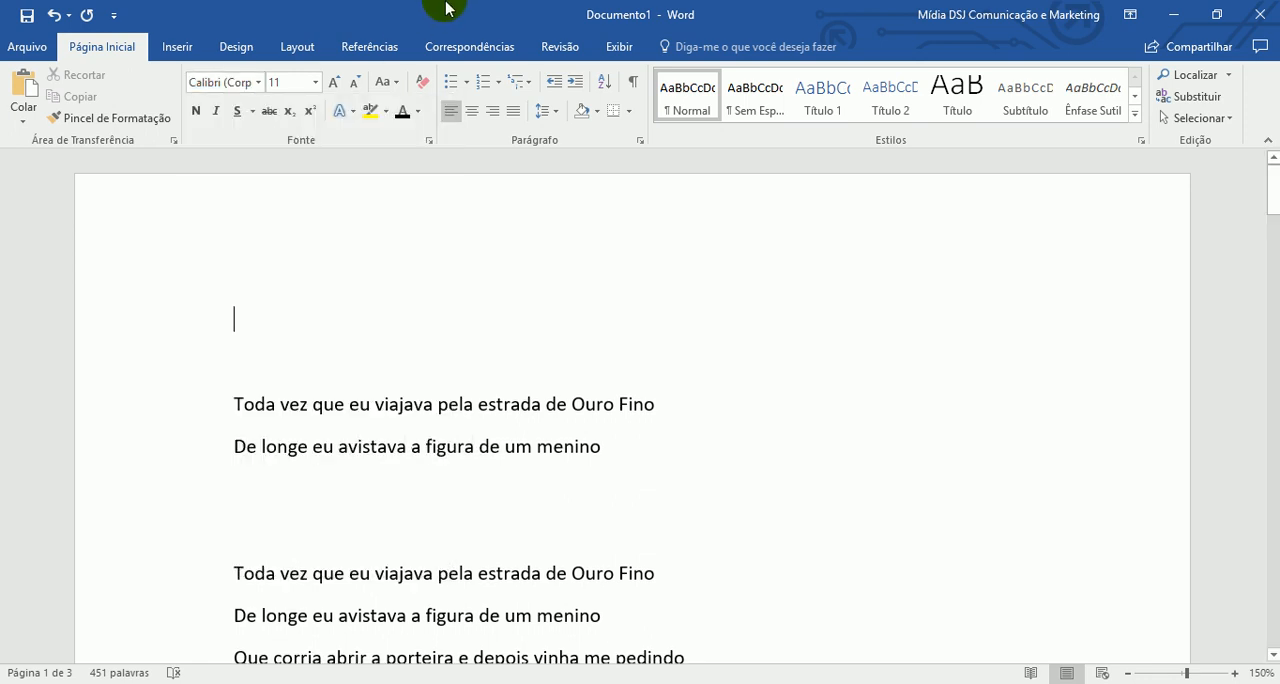
- Delete the blank lines at the start of the document and set the first two lyric lines in Times New Roman
key(Delete)
key(Delete)
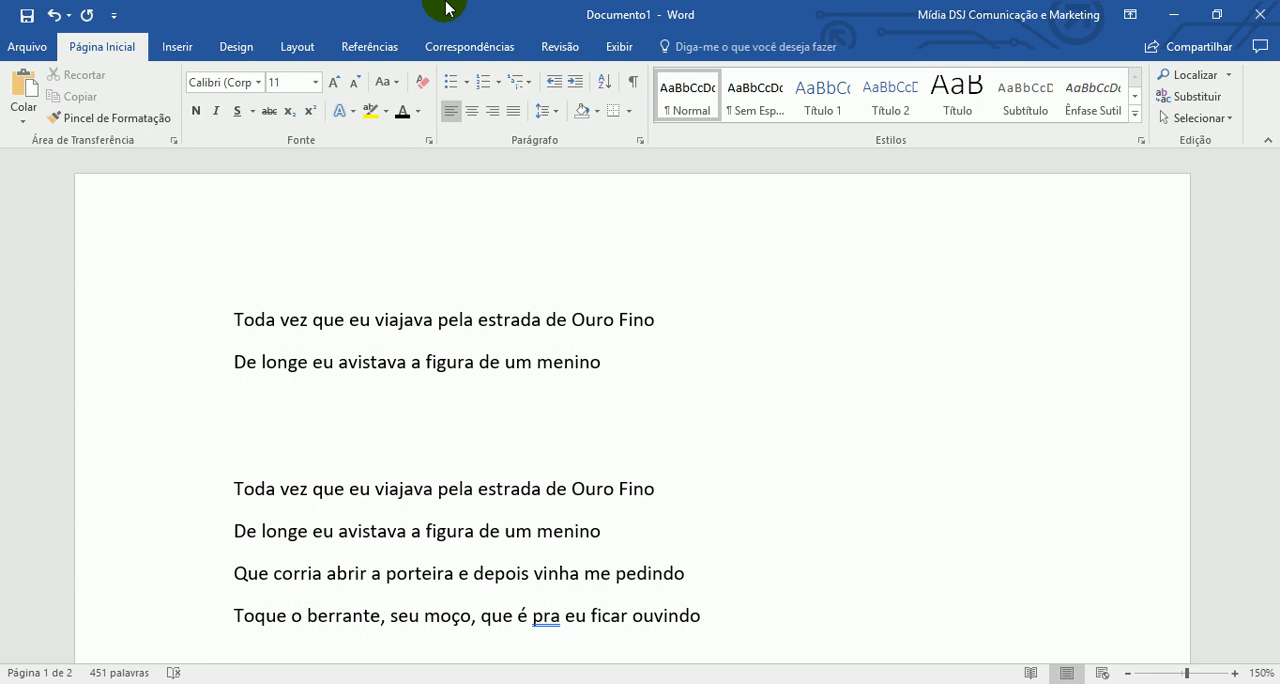
drag(625, 368, 72, 275)
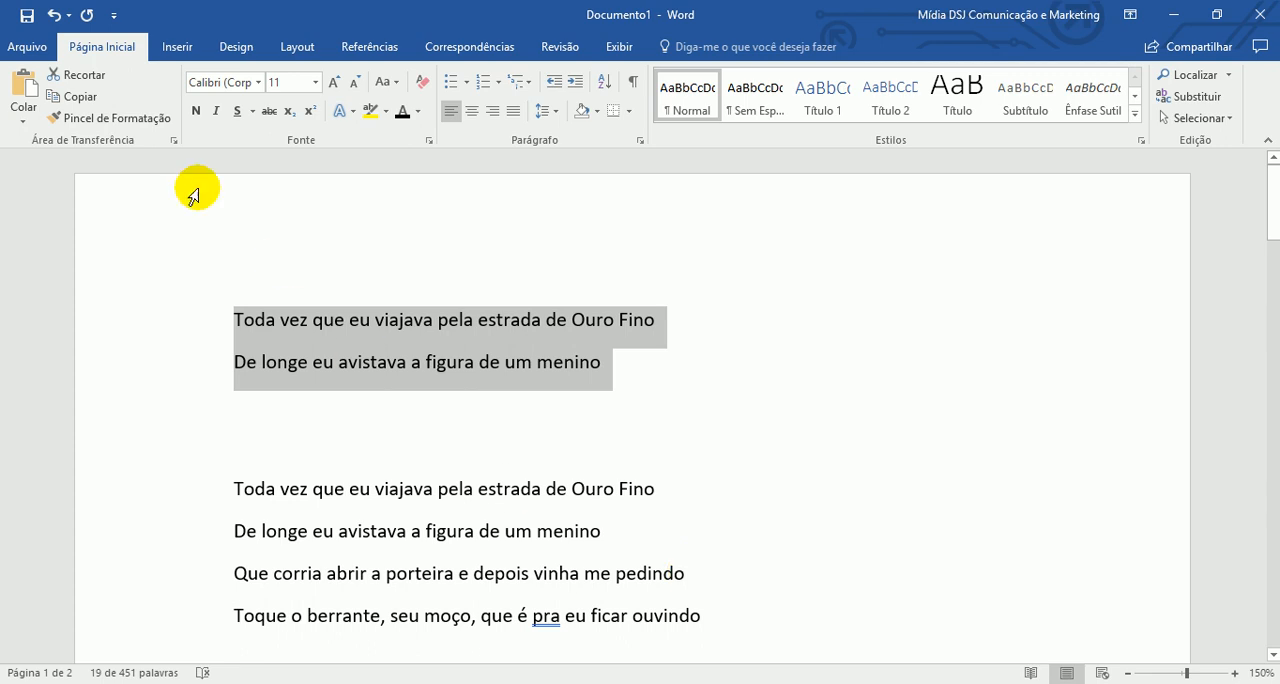
click(239, 85)
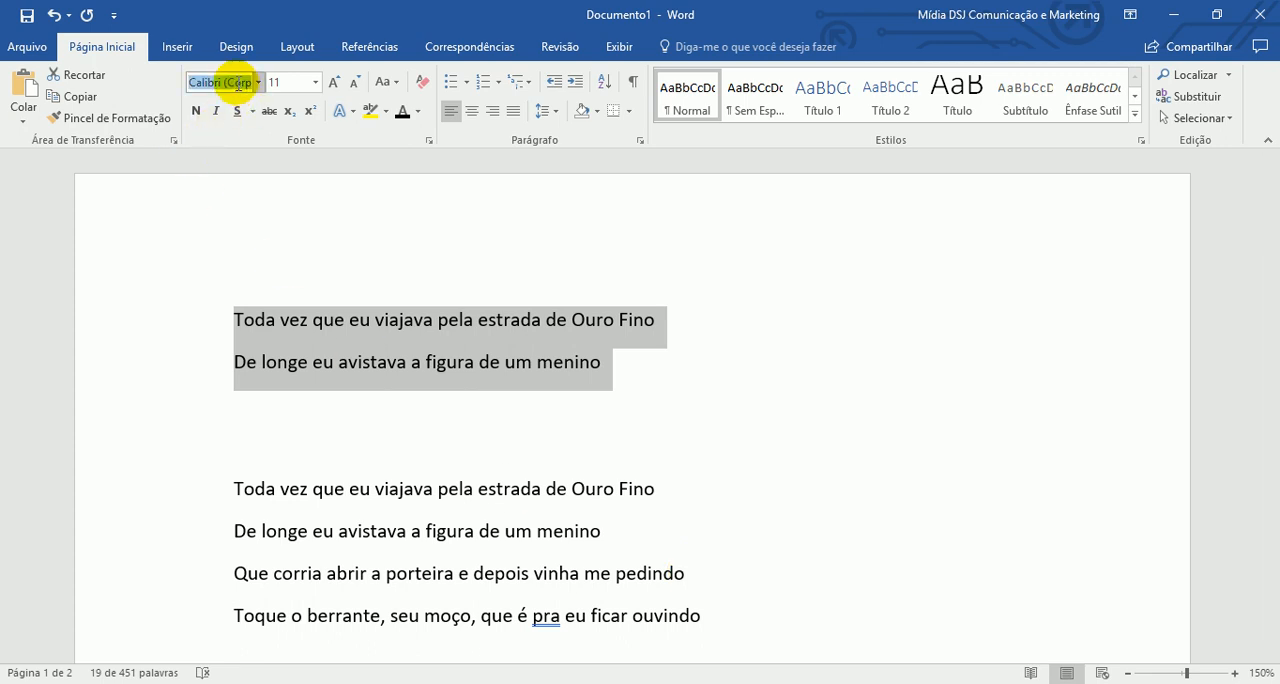
text(Times New R)
key(Return)
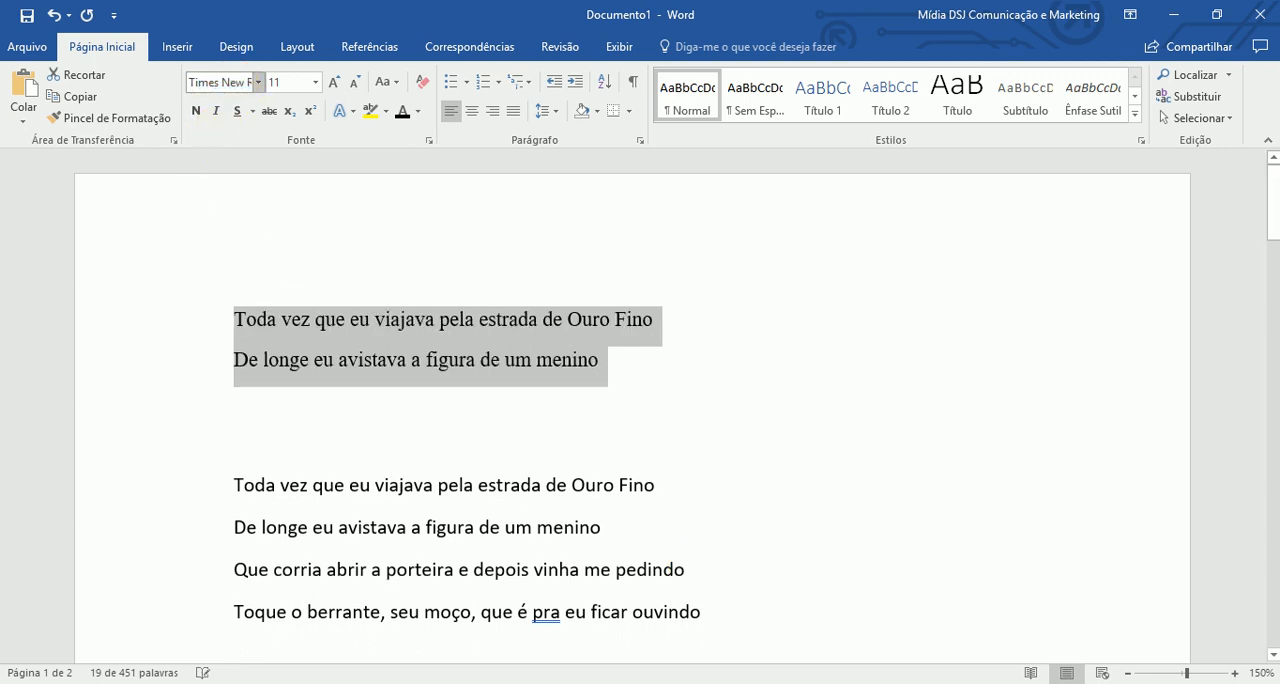
click(509, 420)
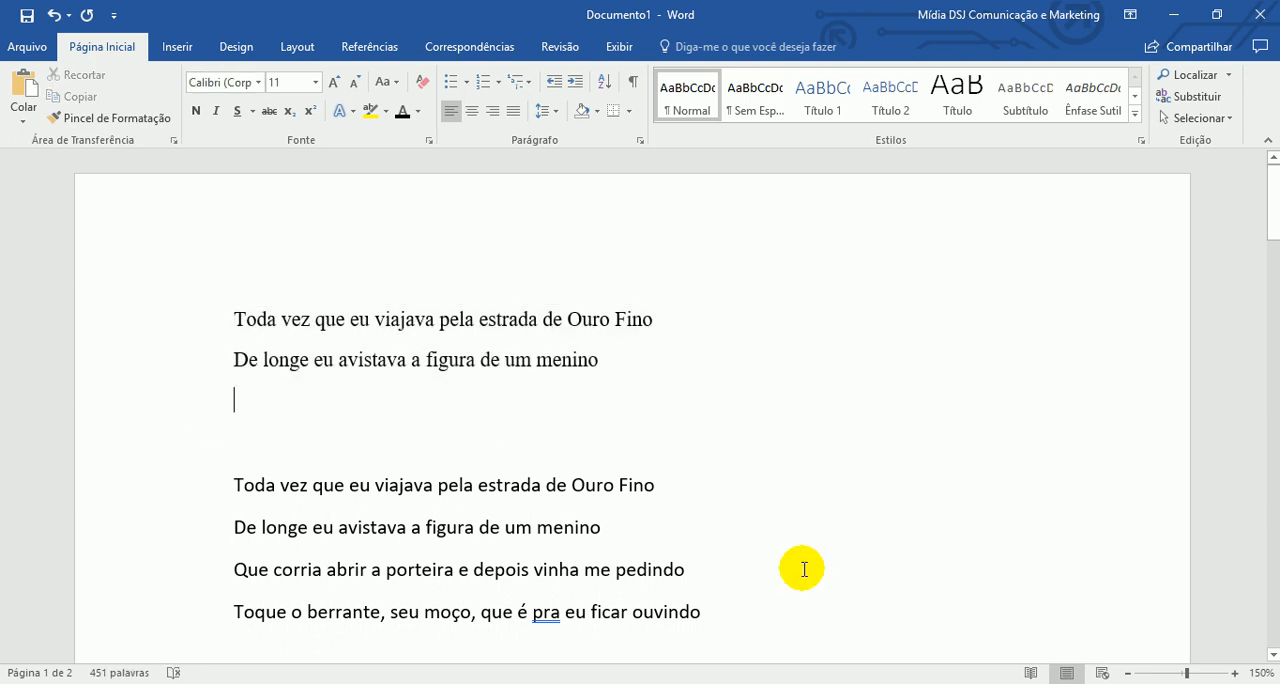
- Set the font of the second line, "De longe eu avistava a figura de um menino", to Arial
click(1235, 673)
click(1235, 673)
click(1236, 674)
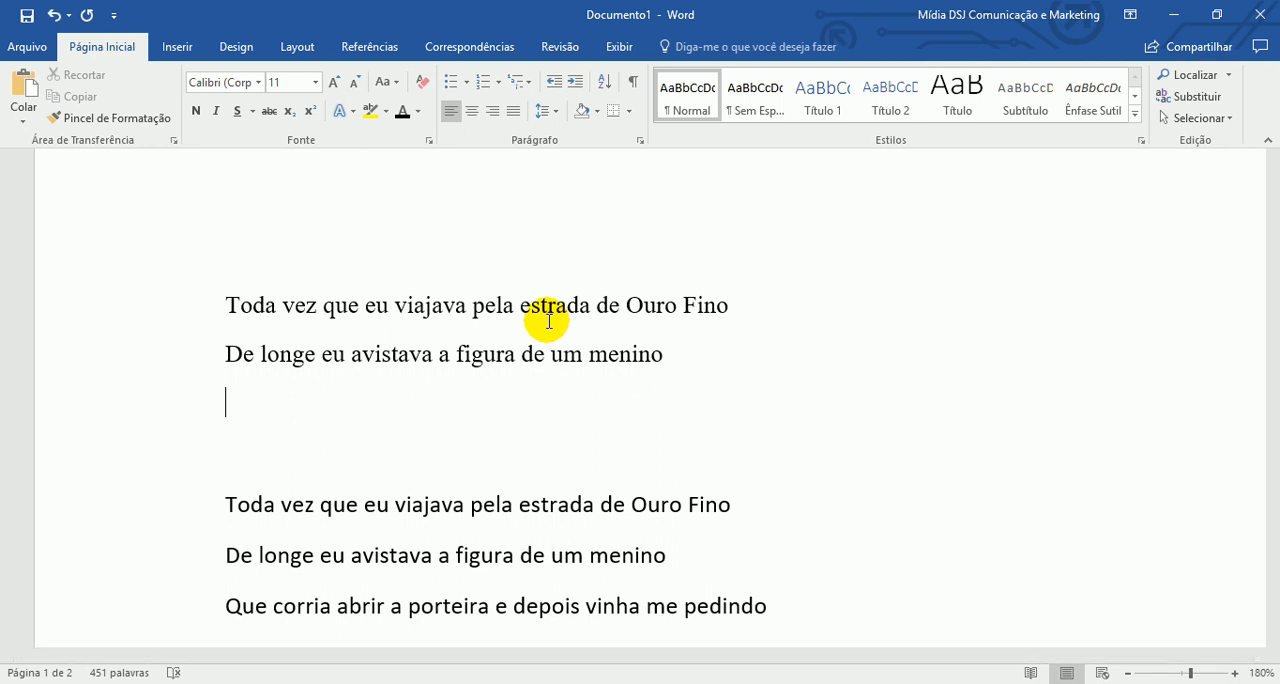
click(171, 298)
click(152, 355)
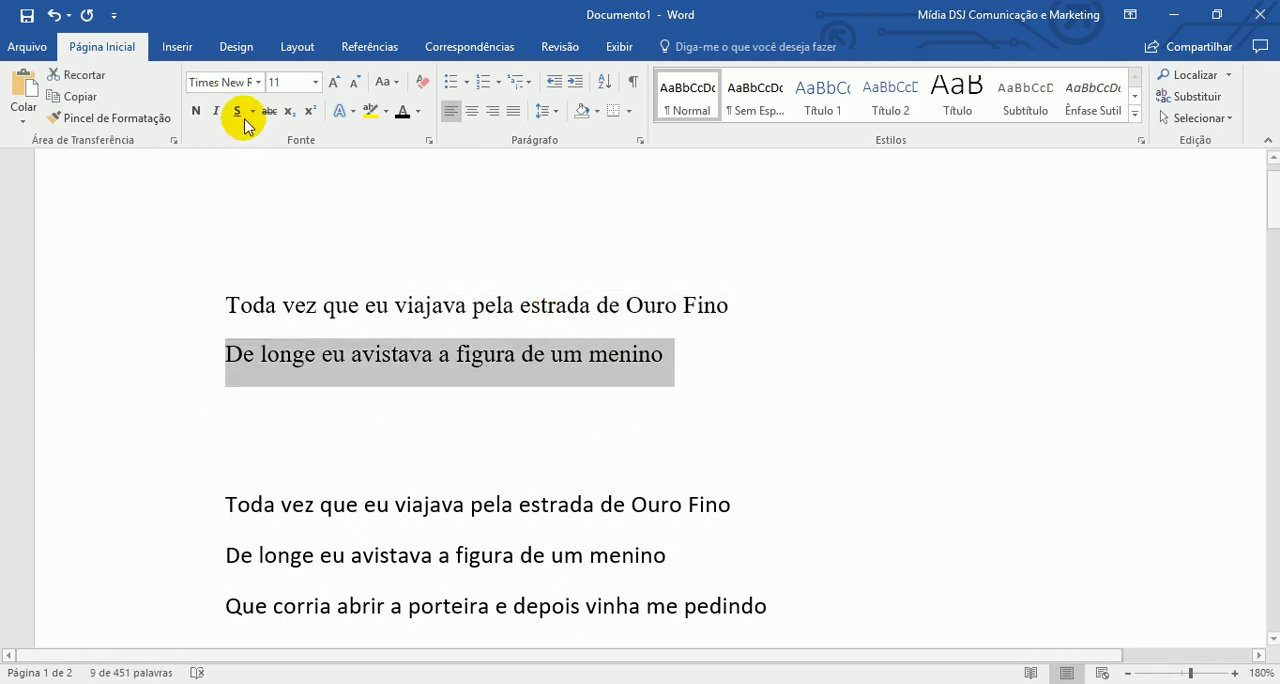
click(227, 88)
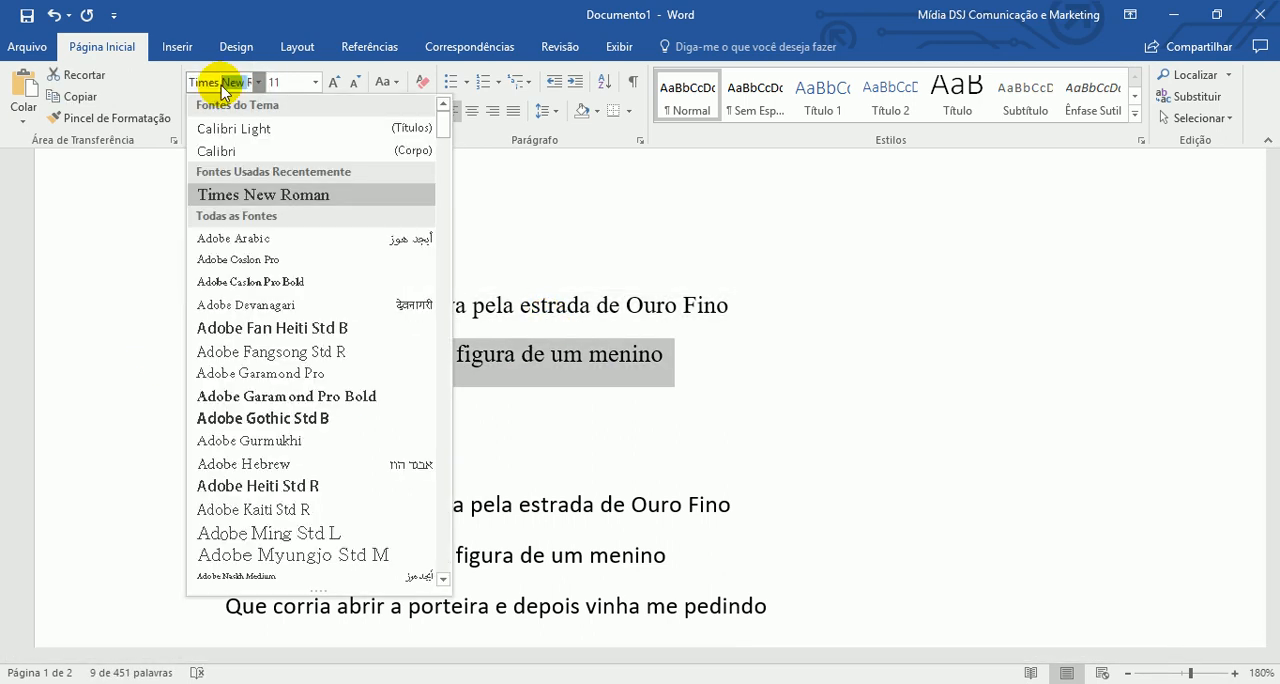
text(R)
key(BackSpace)
key(BackSpace)
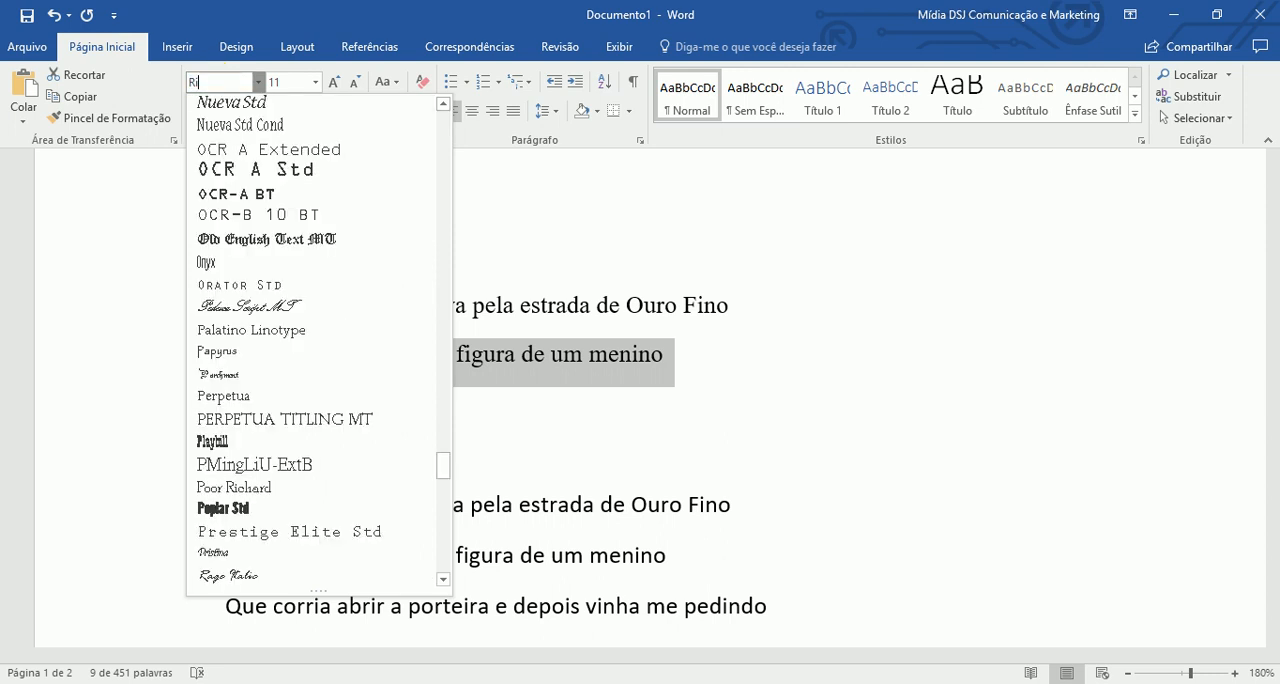
text(Arial)
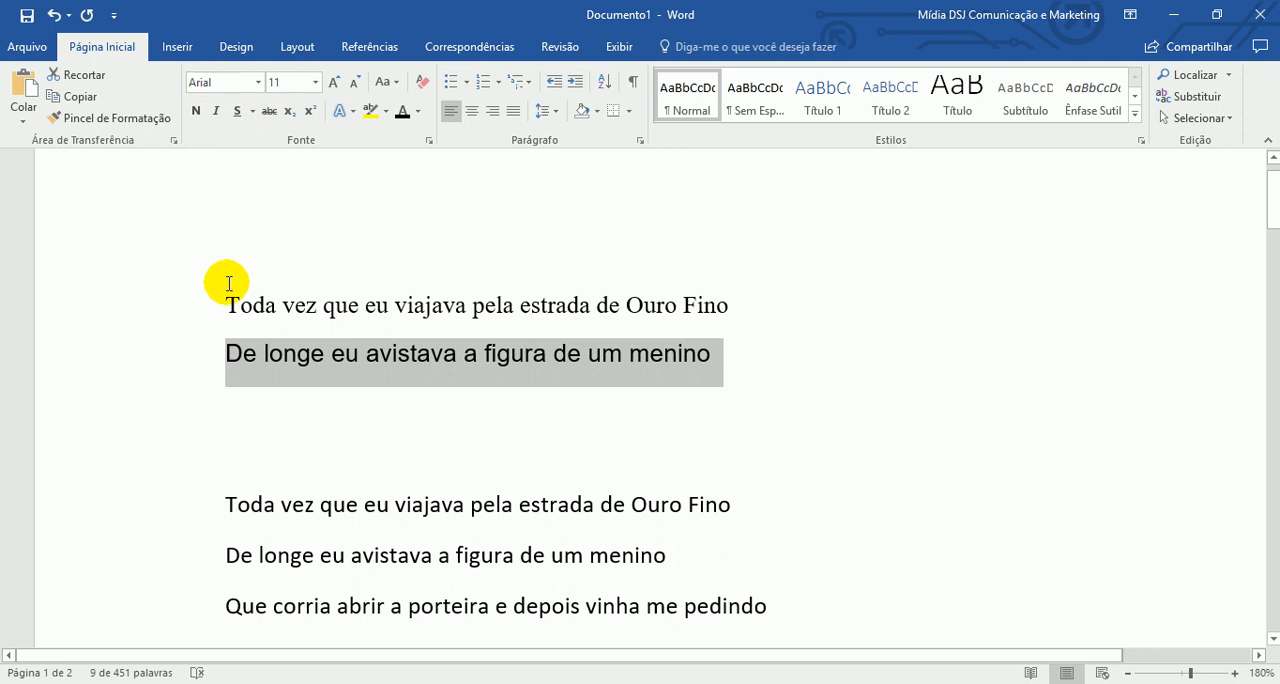
- Select the Times New Roman and Arial lines in turn to compare them, and delete one blank line above the four-line stanza
click(335, 350)
click(180, 300)
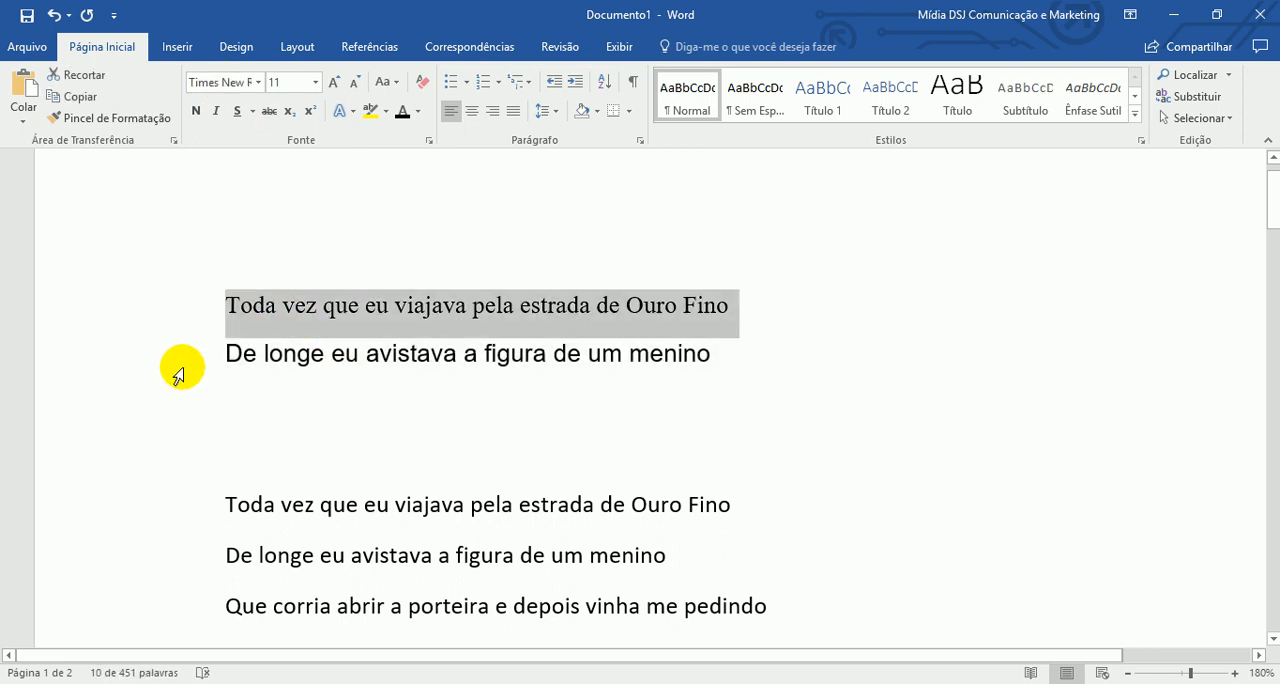
click(180, 360)
click(762, 451)
scroll(750, 445, down, 2)
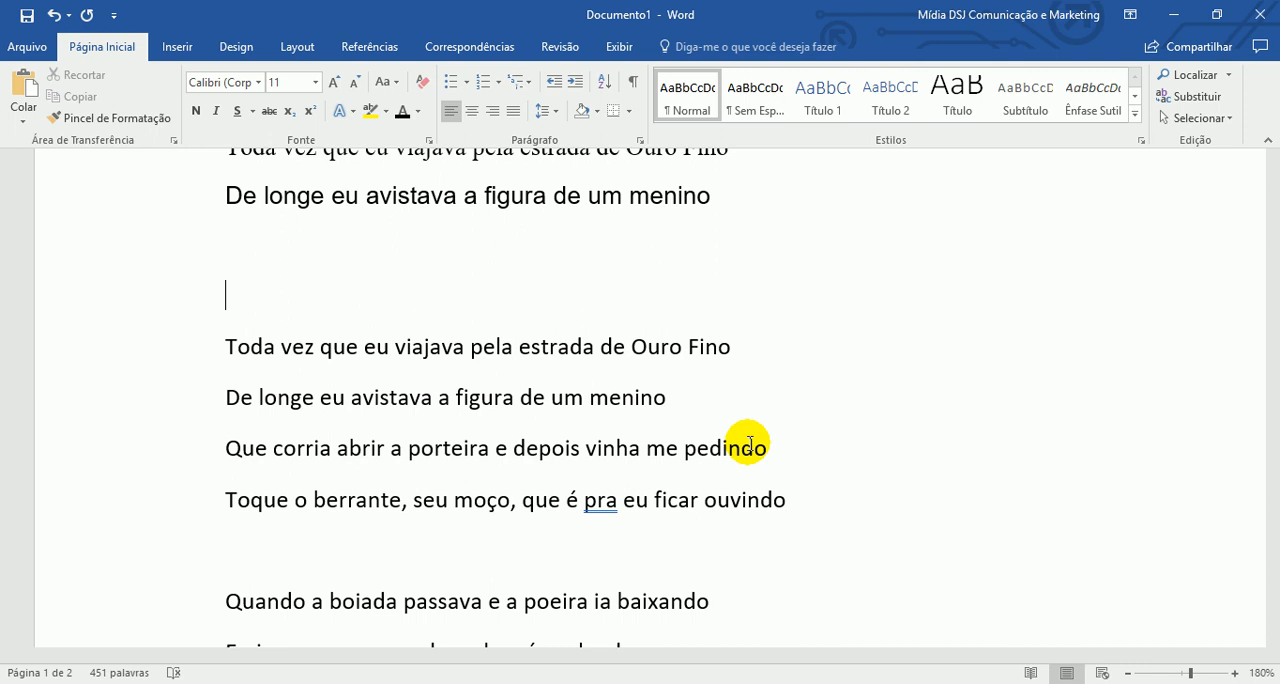
key(Delete)
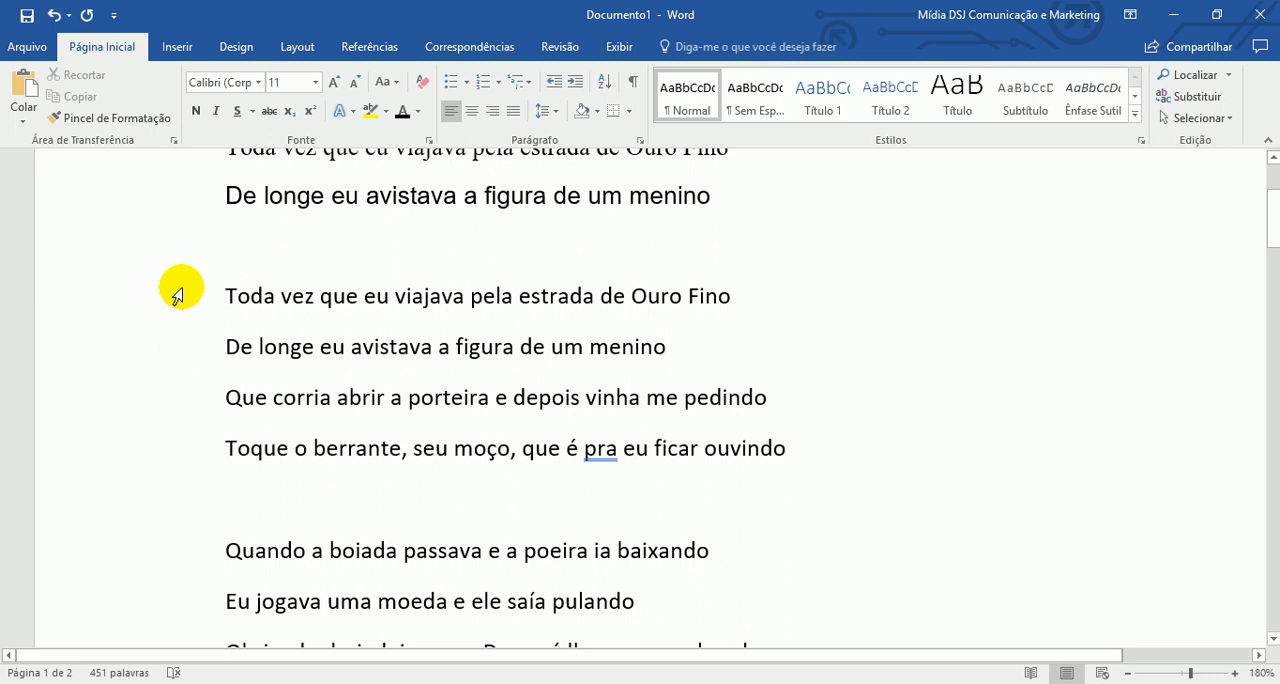
- Set the font of the four-line stanza beginning "Toda vez que eu viajava" to Algerian
click(196, 332)
drag(194, 340, 189, 438)
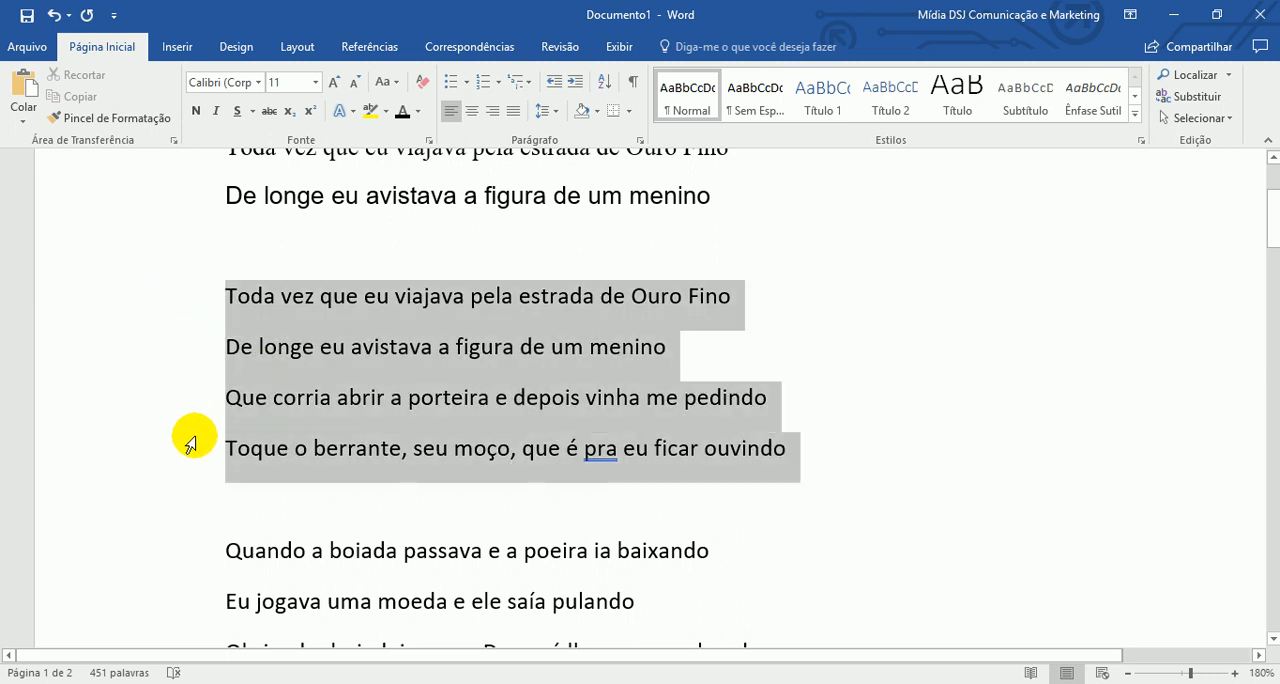
click(259, 84)
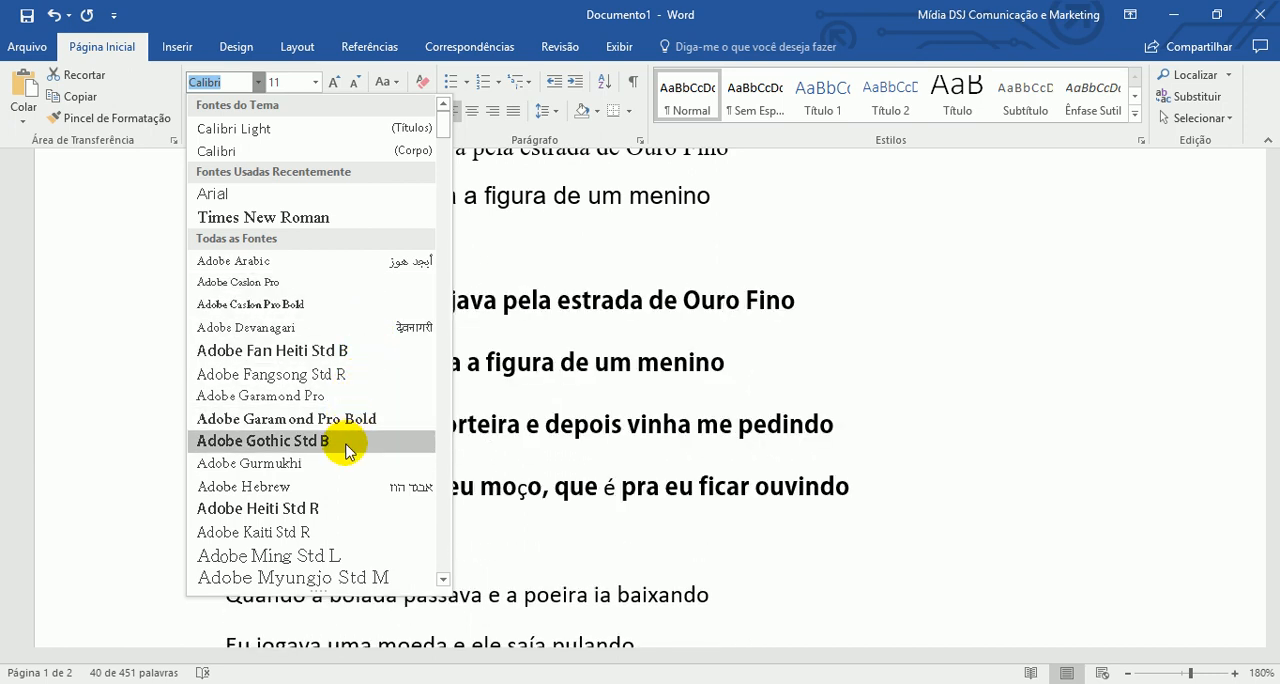
scroll(322, 470, down, 4)
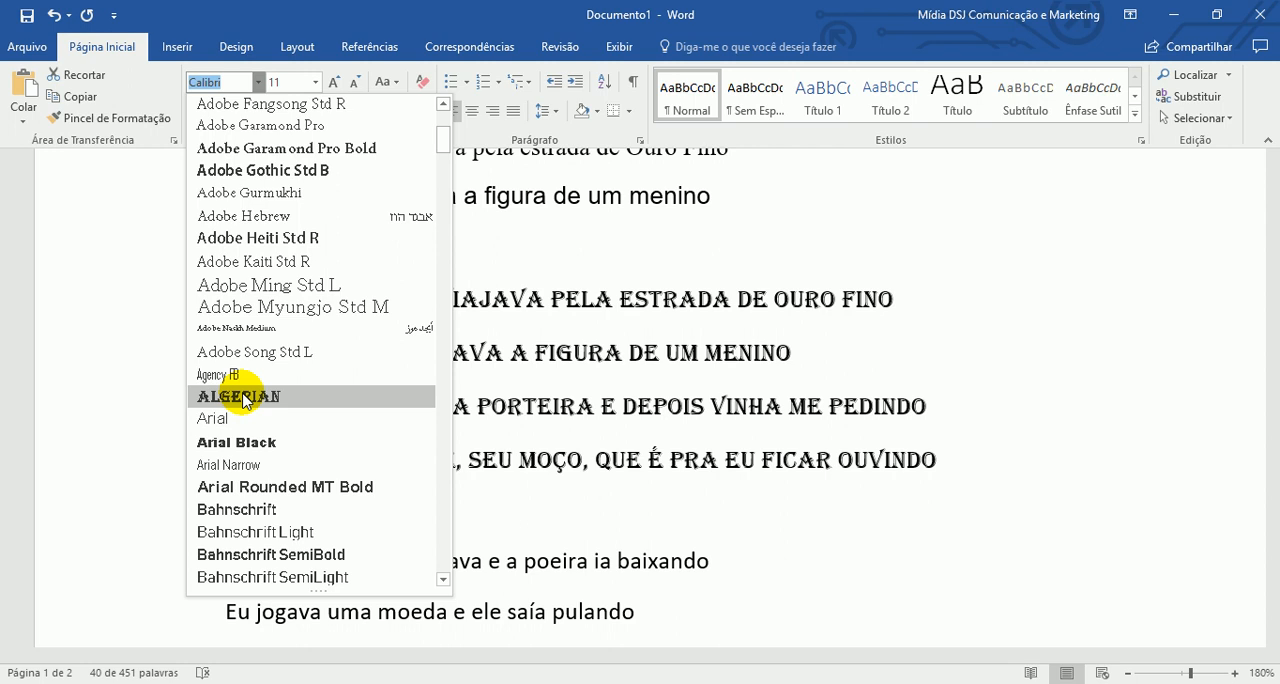
click(240, 397)
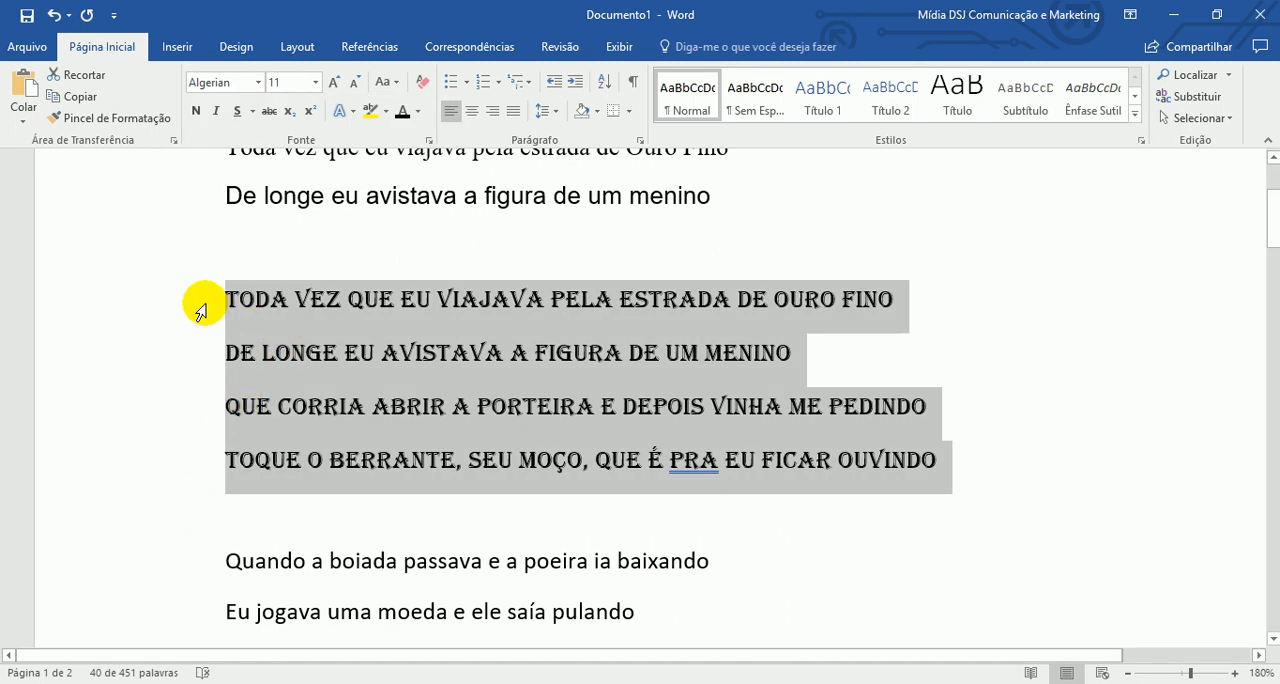
click(180, 296)
click(396, 375)
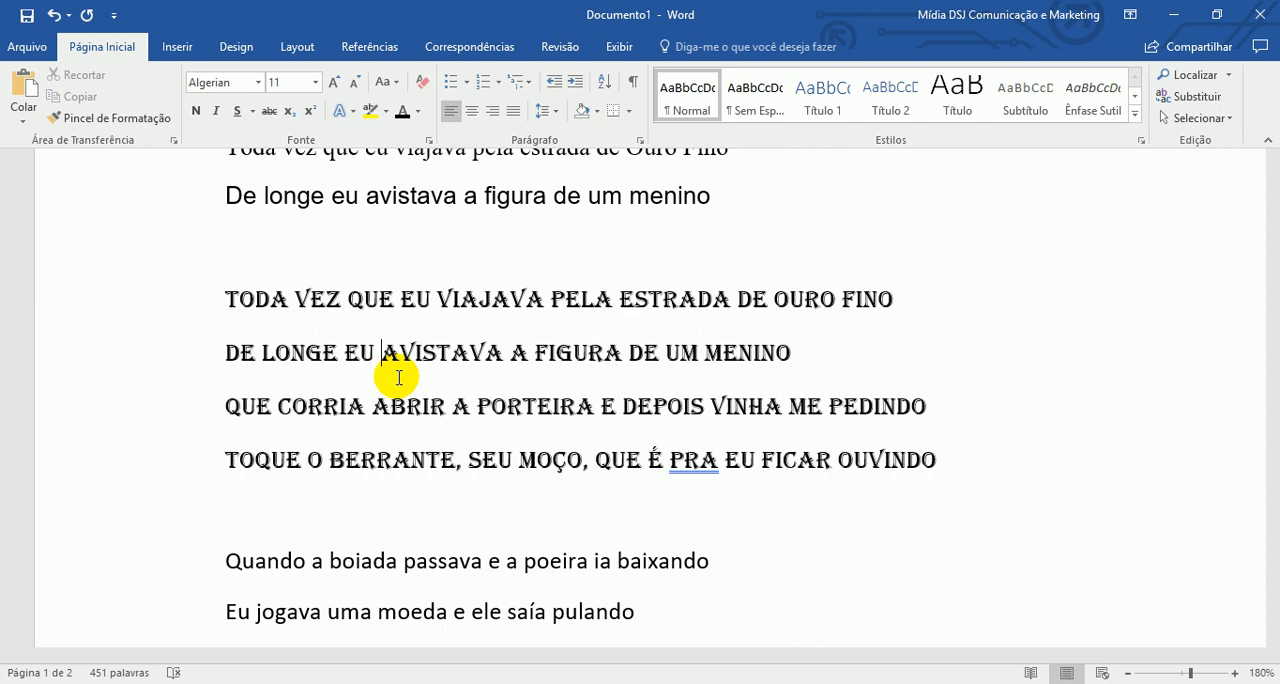
scroll(389, 357, down, 3)
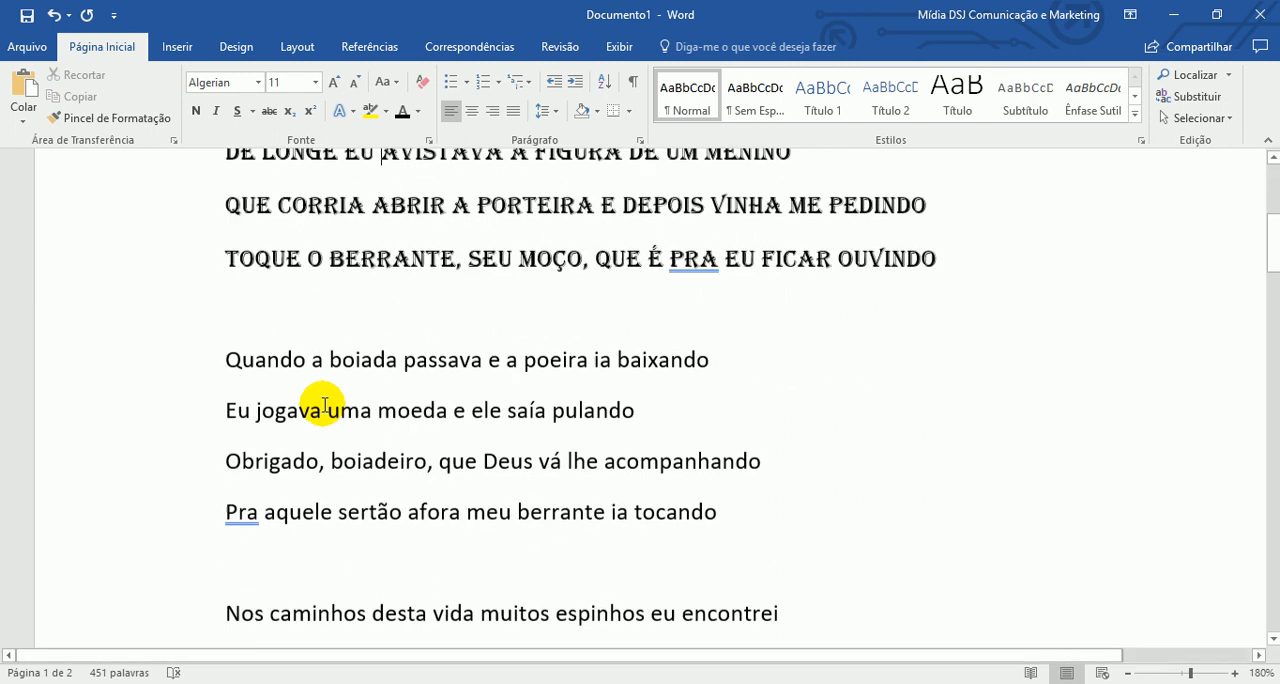
click(249, 323)
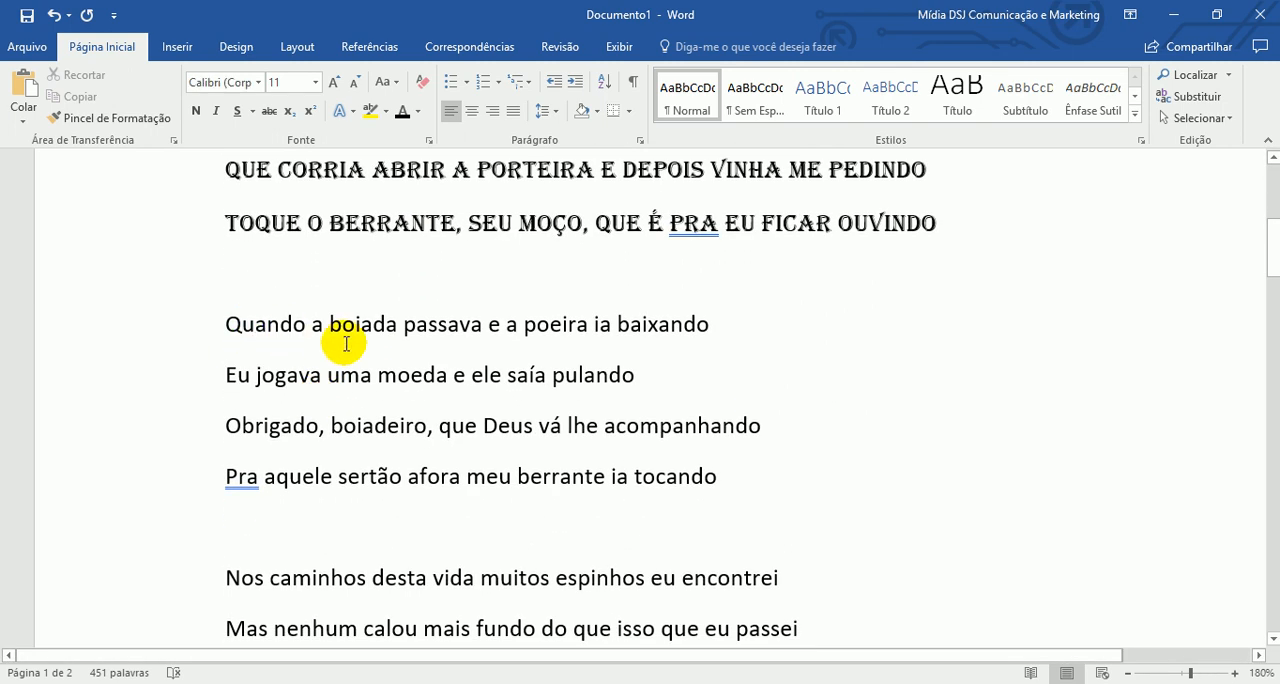
scroll(343, 337, up, 1)
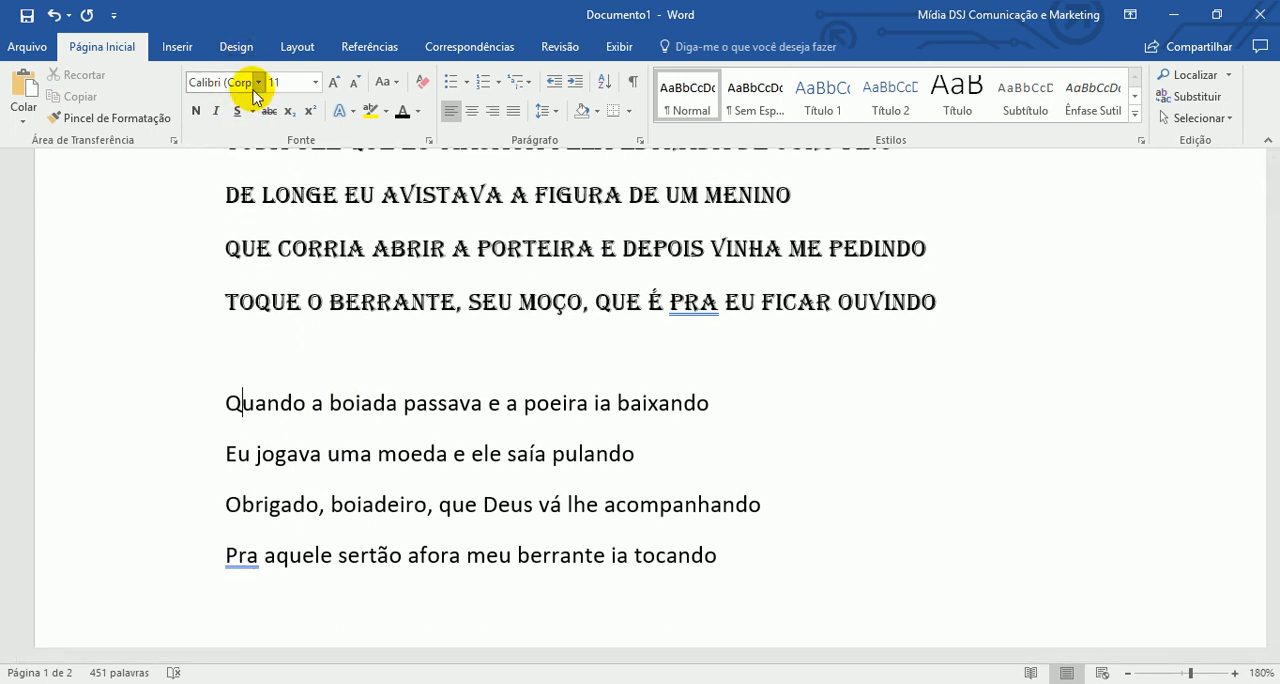
scroll(355, 410, up, 2)
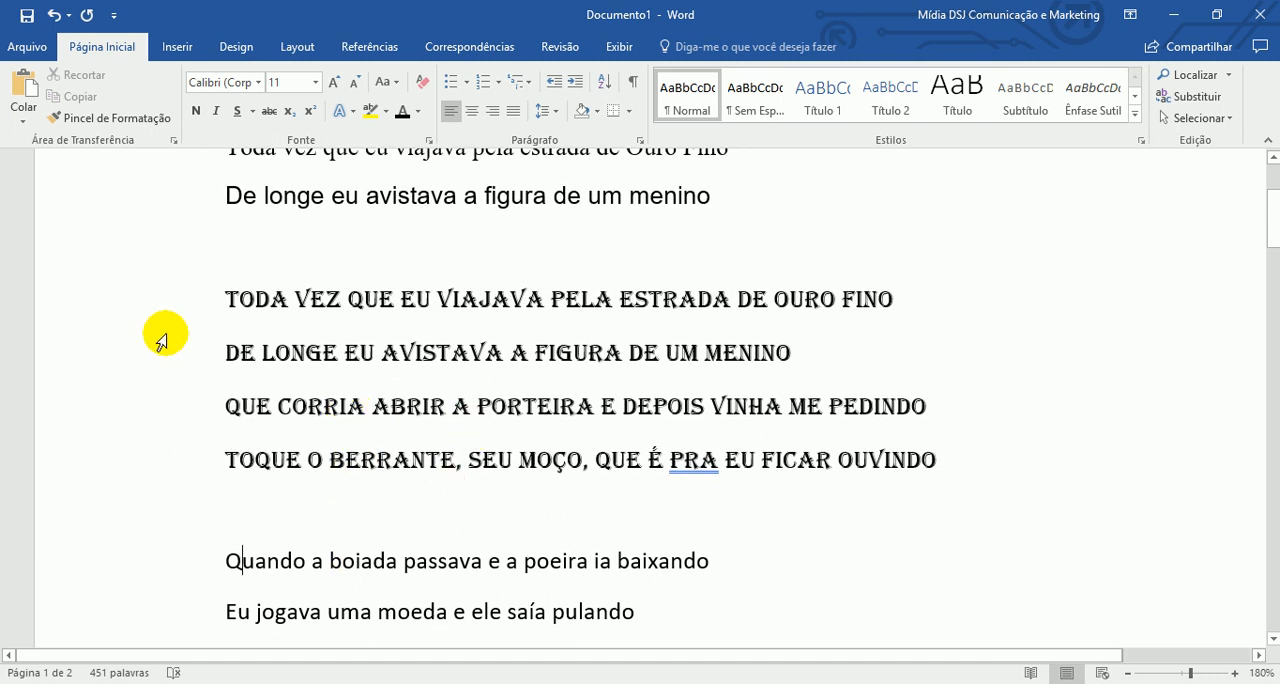
- Change the font of the four-line Algerian stanza to Edwardian Script ITC
drag(175, 300, 194, 463)
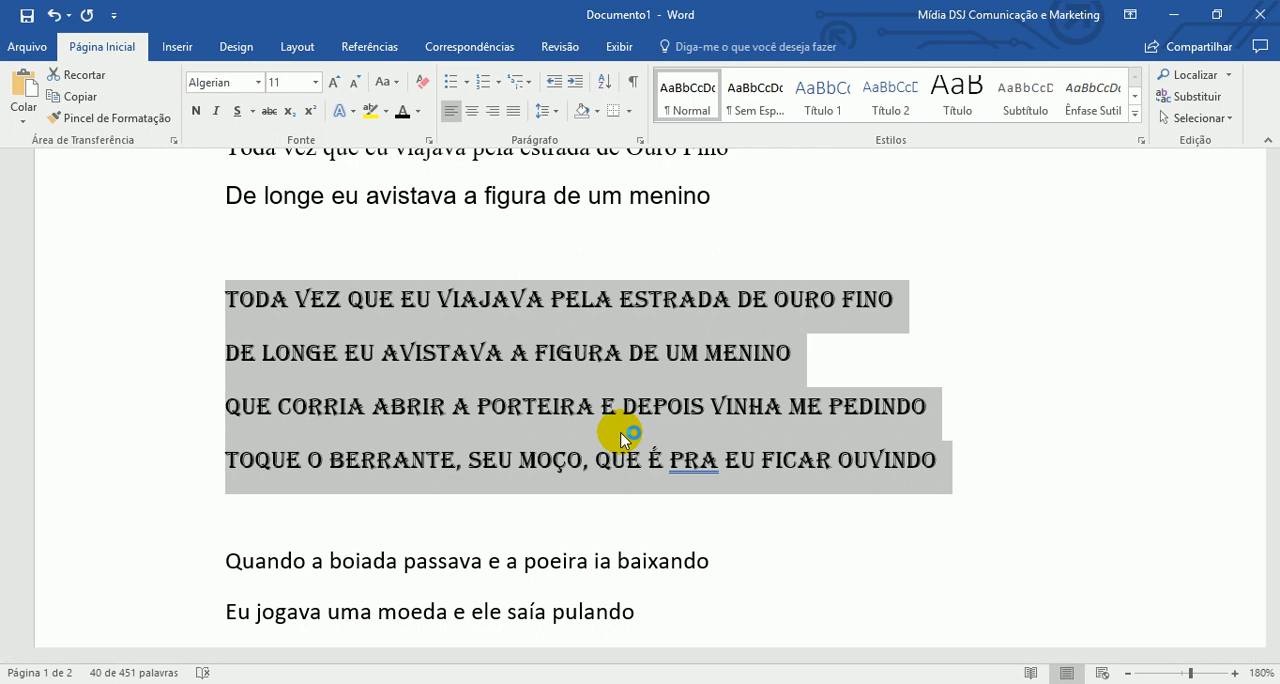
click(256, 82)
scroll(343, 214, down, 12)
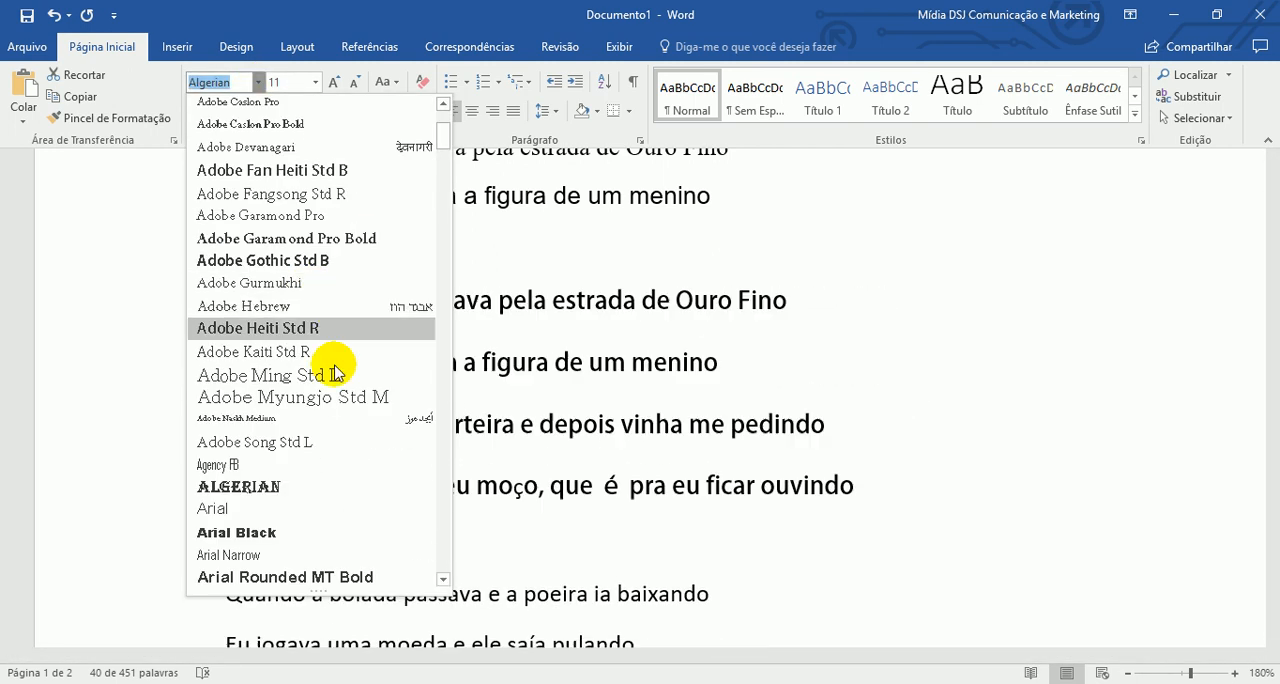
scroll(365, 404, down, 2)
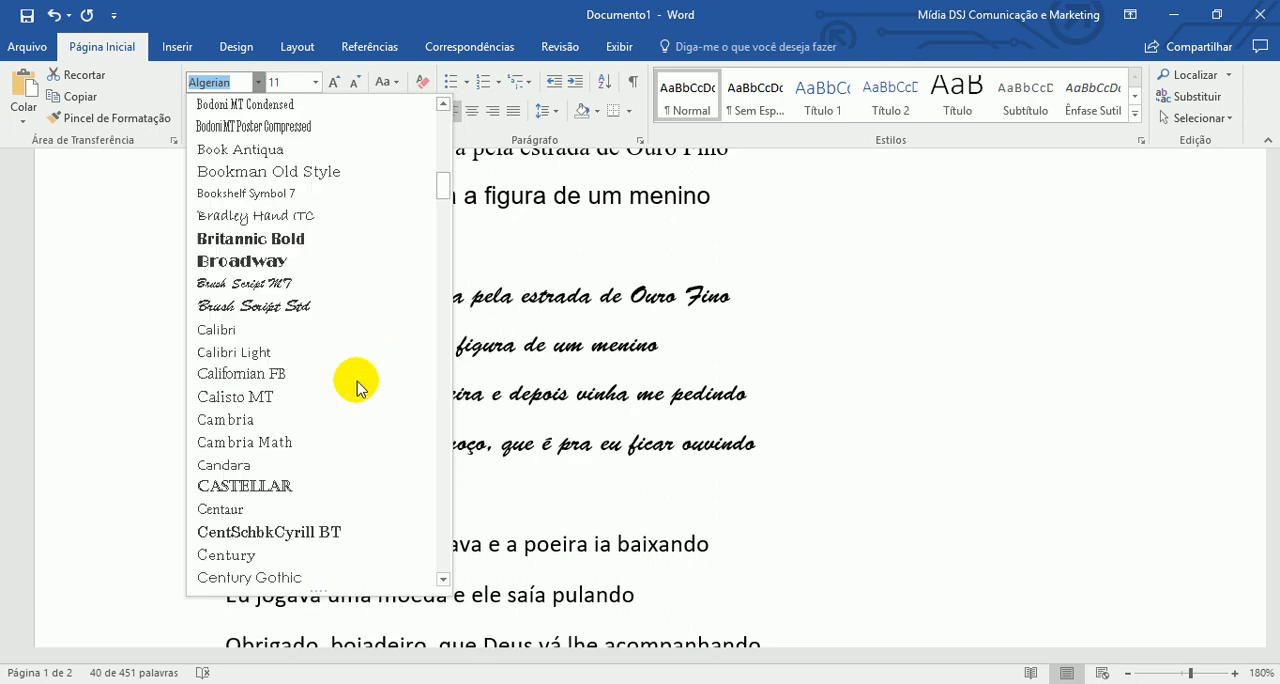
scroll(358, 383, down, 10)
scroll(357, 384, down, 8)
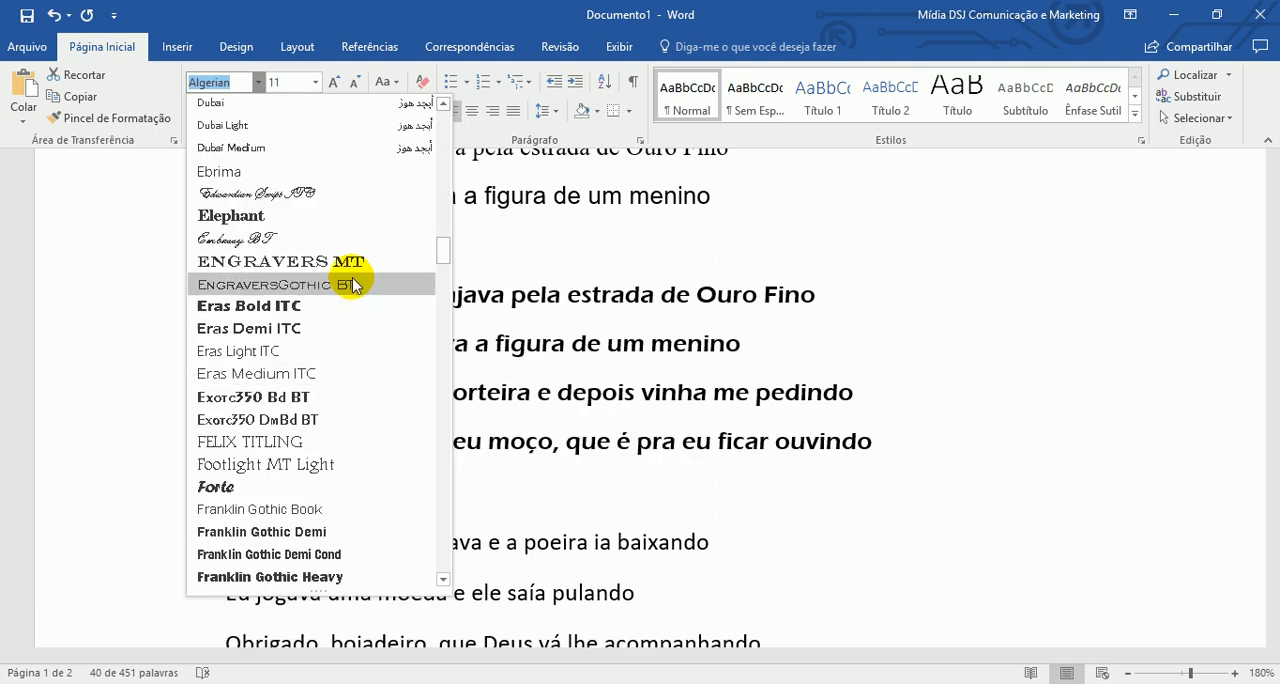
click(336, 195)
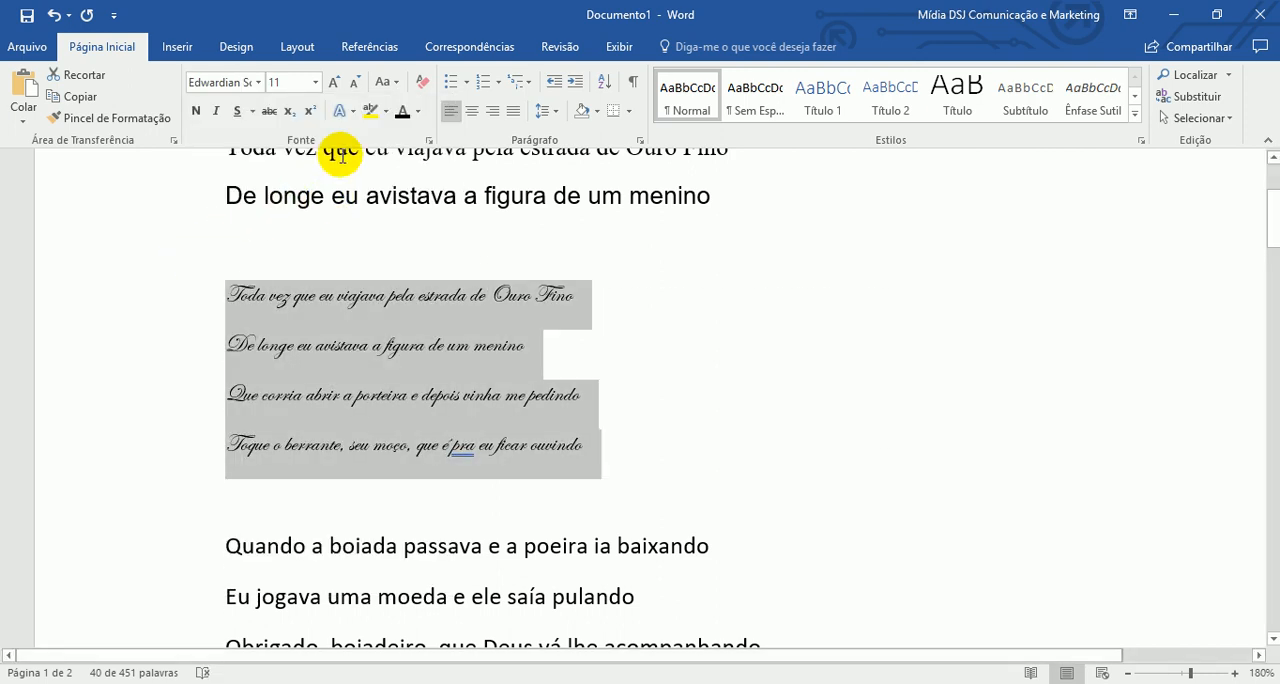
- Enlarge the Edwardian Script stanza's text to size 22 and deselect it
click(333, 82)
click(333, 82)
click(333, 82)
click(333, 82)
click(333, 82)
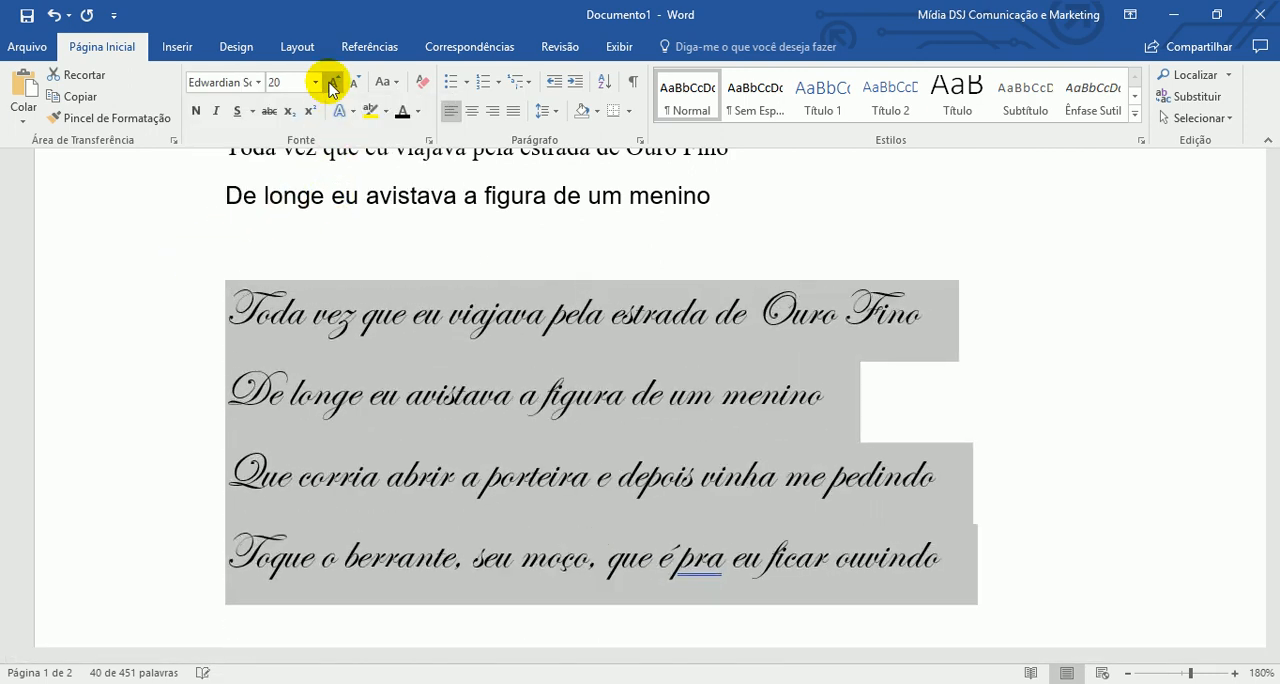
click(333, 82)
click(468, 318)
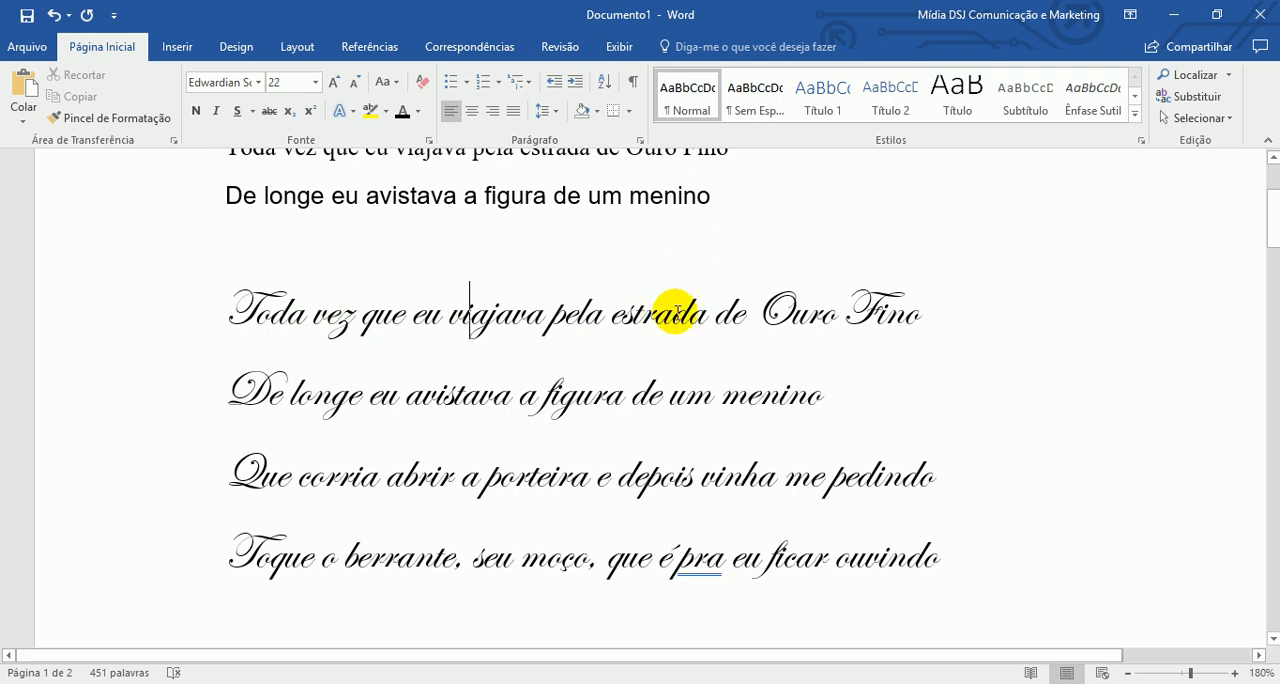
- Change the font of the four-line Edwardian Script stanza to Jokerman and deselect it
drag(184, 316, 184, 540)
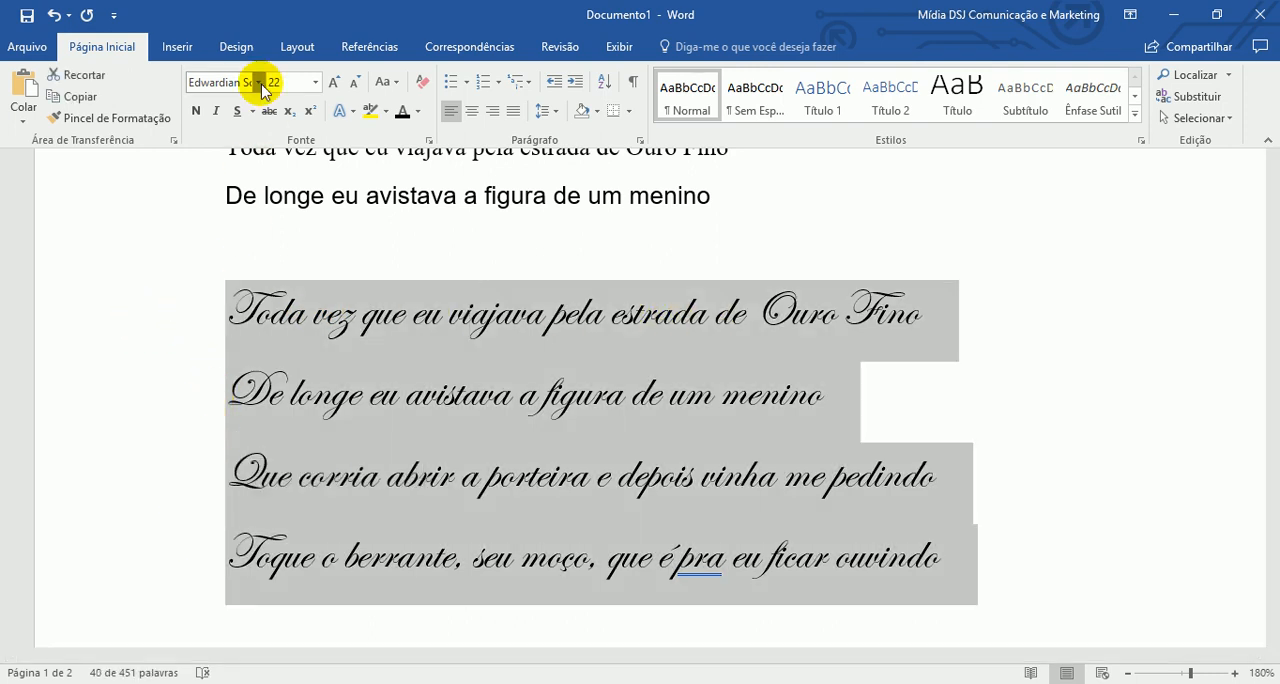
click(257, 83)
scroll(334, 409, down, 20)
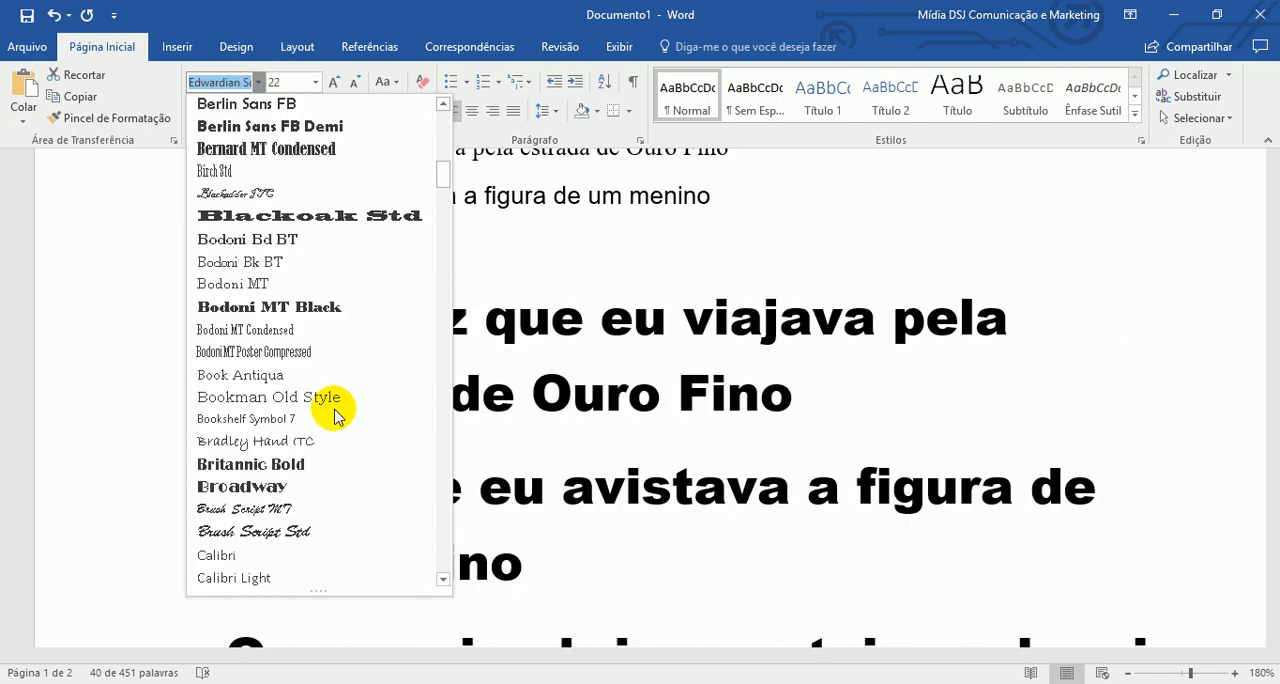
scroll(336, 405, down, 20)
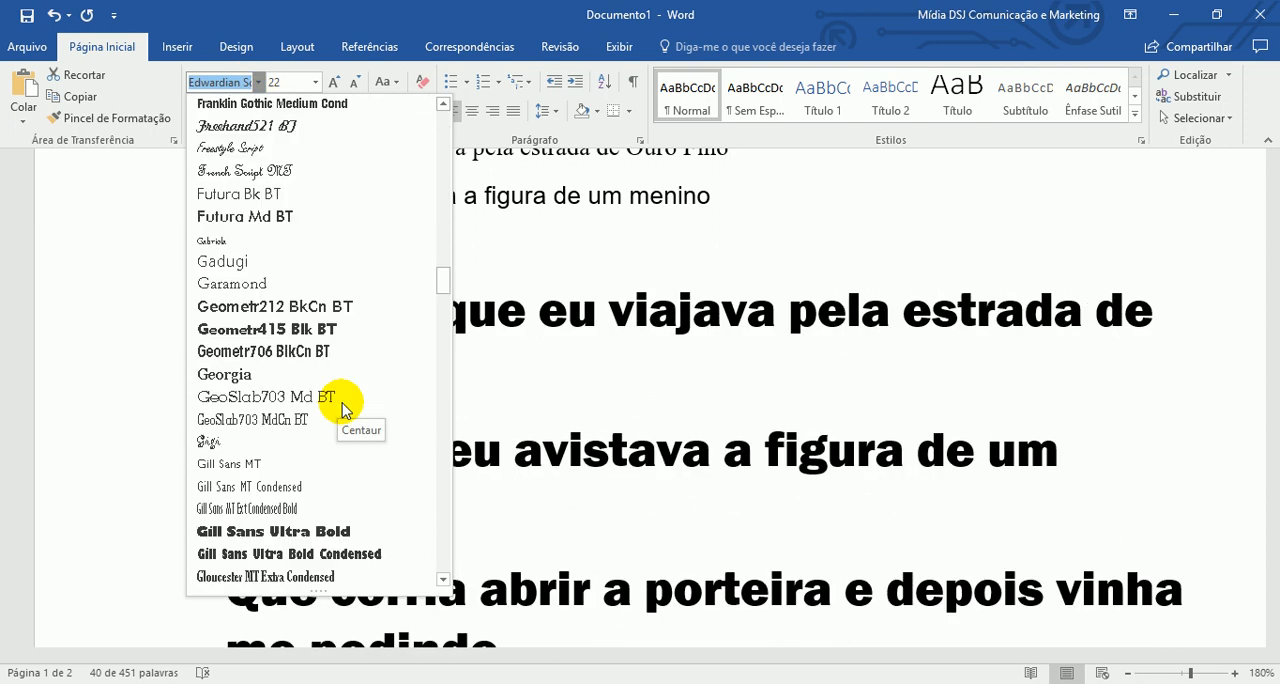
scroll(342, 413, down, 1)
scroll(345, 360, up, 2)
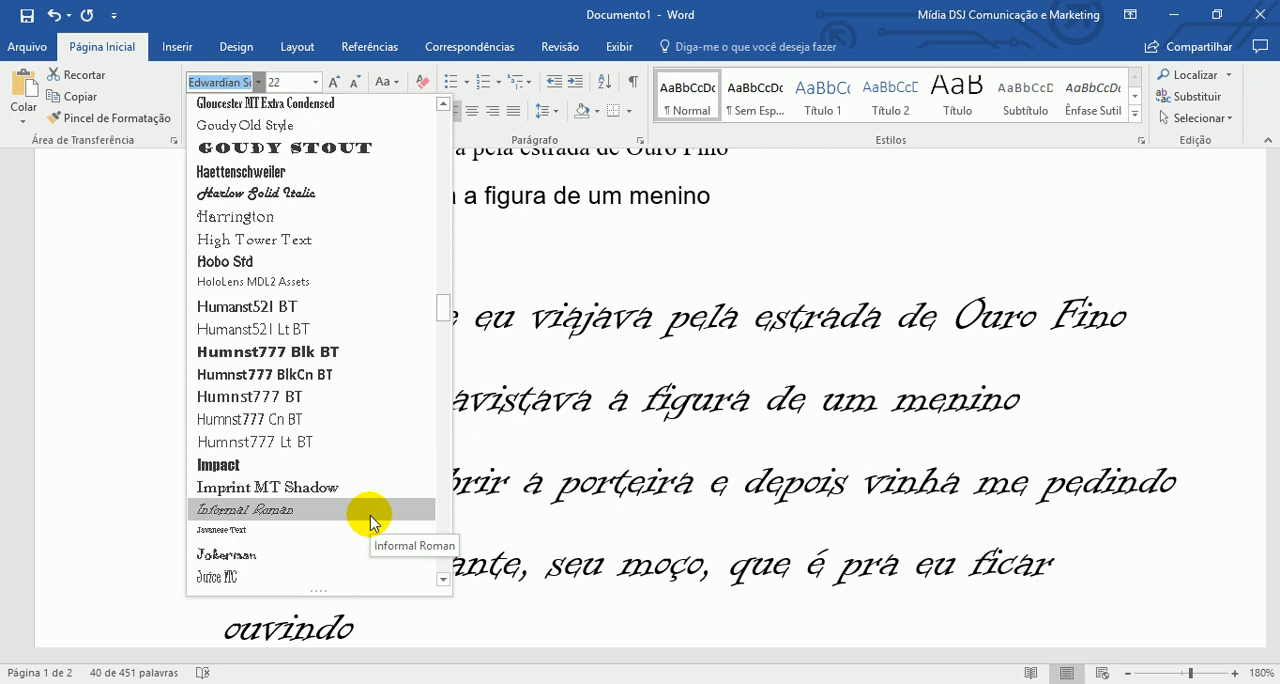
scroll(368, 517, down, 1)
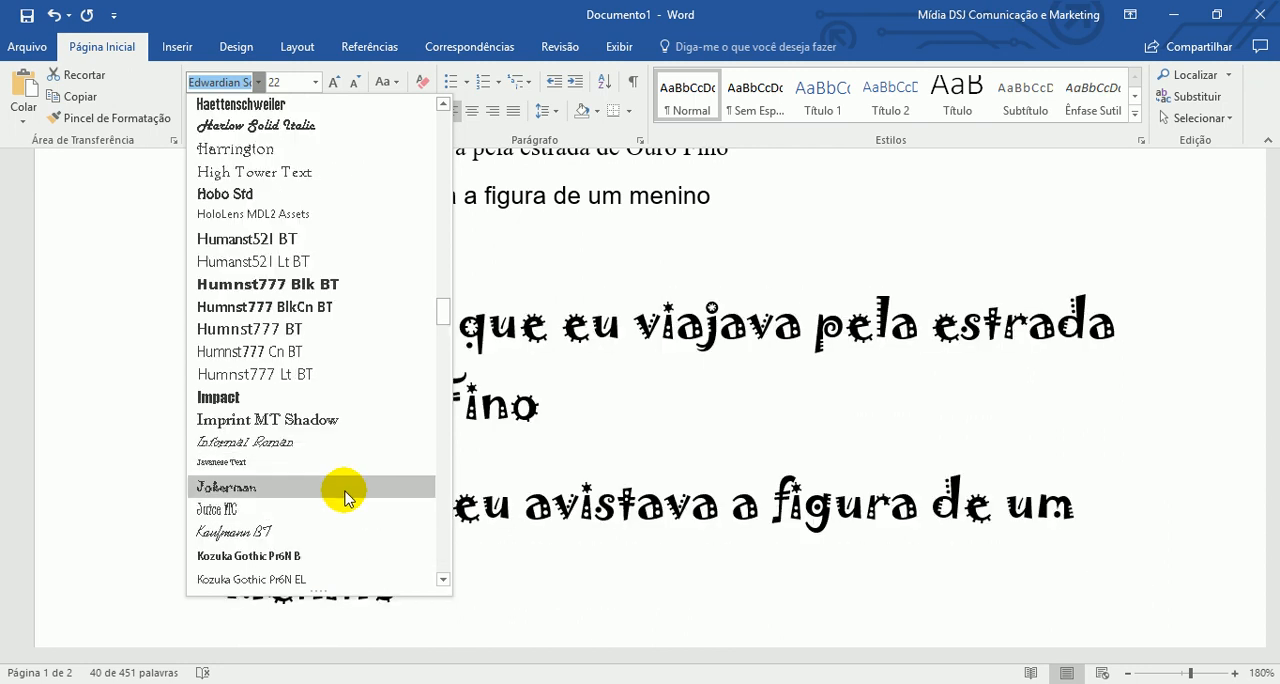
click(345, 497)
click(580, 450)
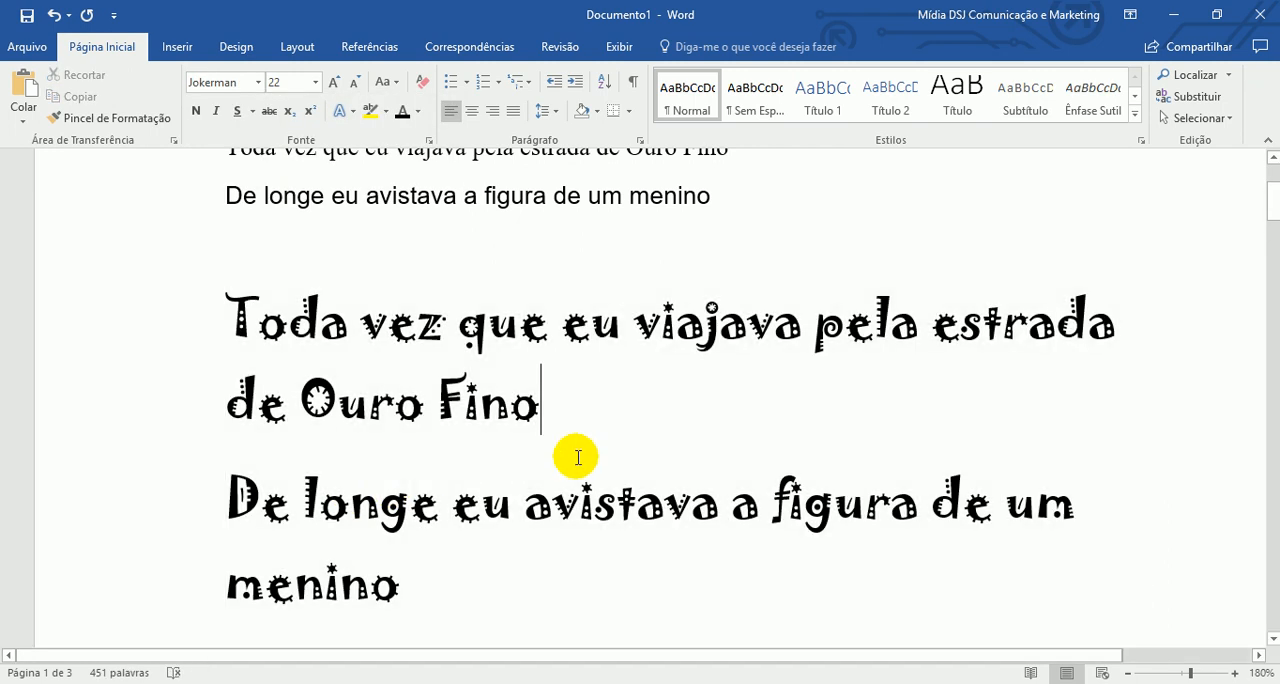
- Delete the Times New Roman and Arial lines together with the Jokerman stanza above "Quando a boiada passava"
scroll(705, 491, down, 5)
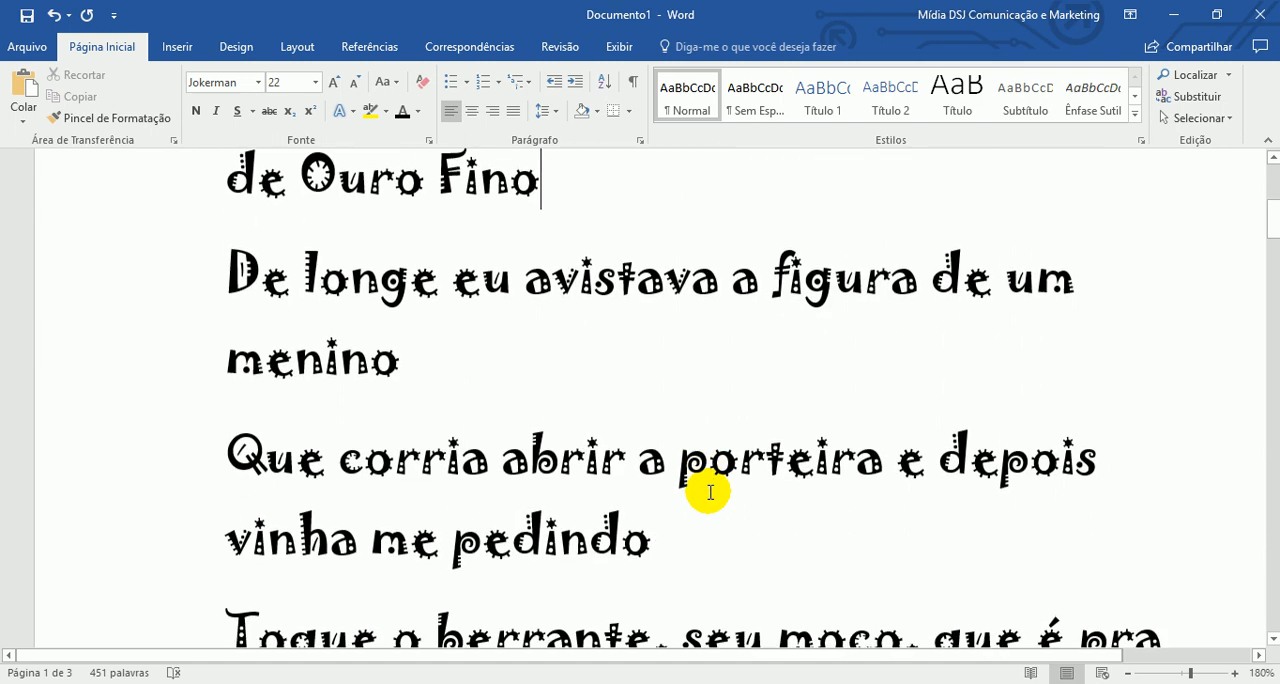
scroll(708, 491, up, 7)
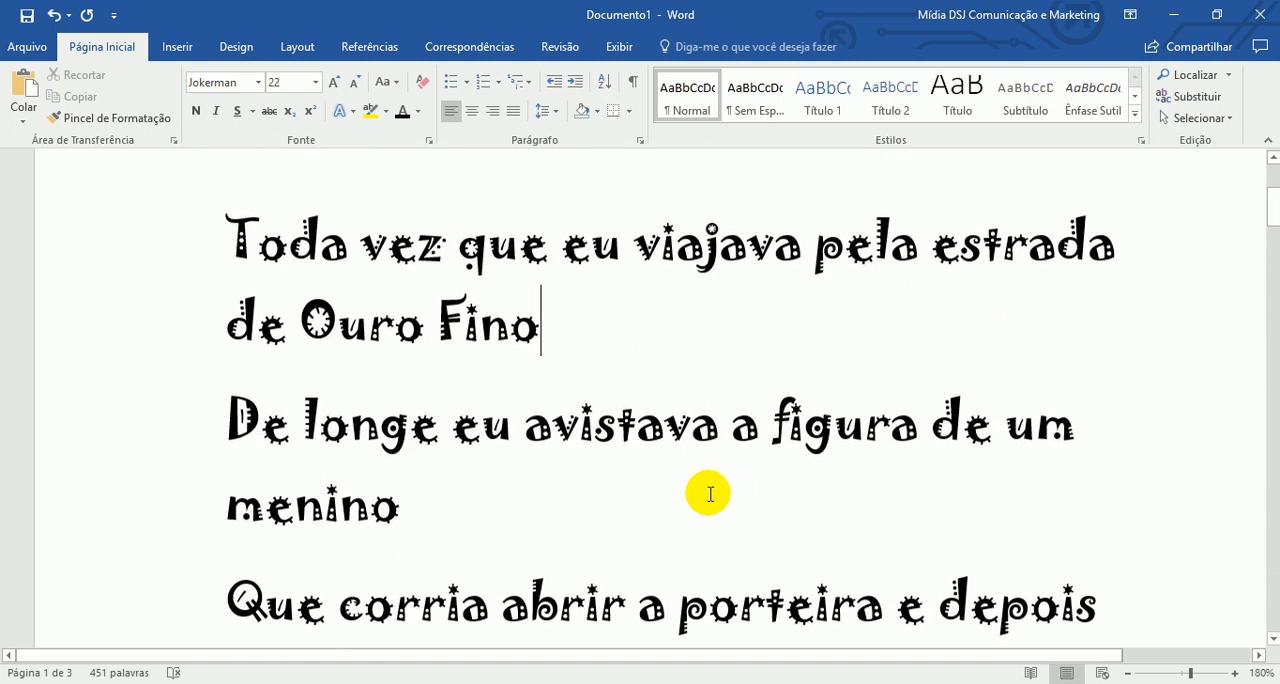
scroll(694, 500, down, 2)
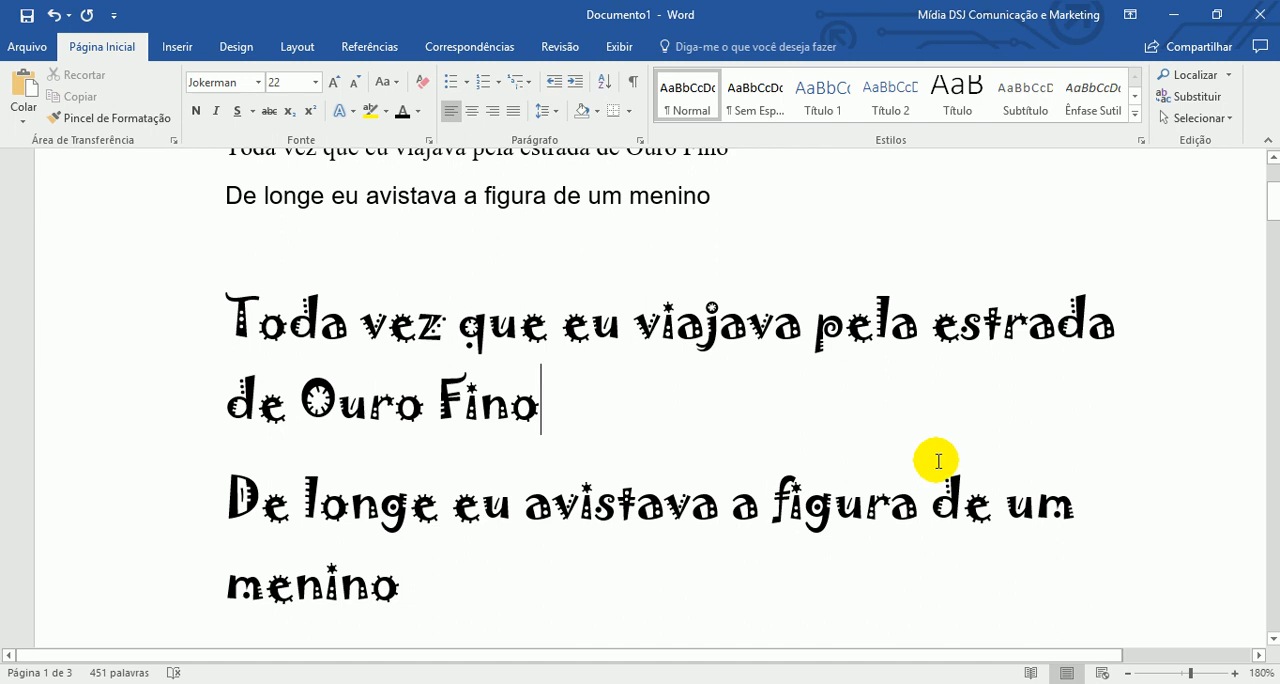
scroll(933, 466, up, 3)
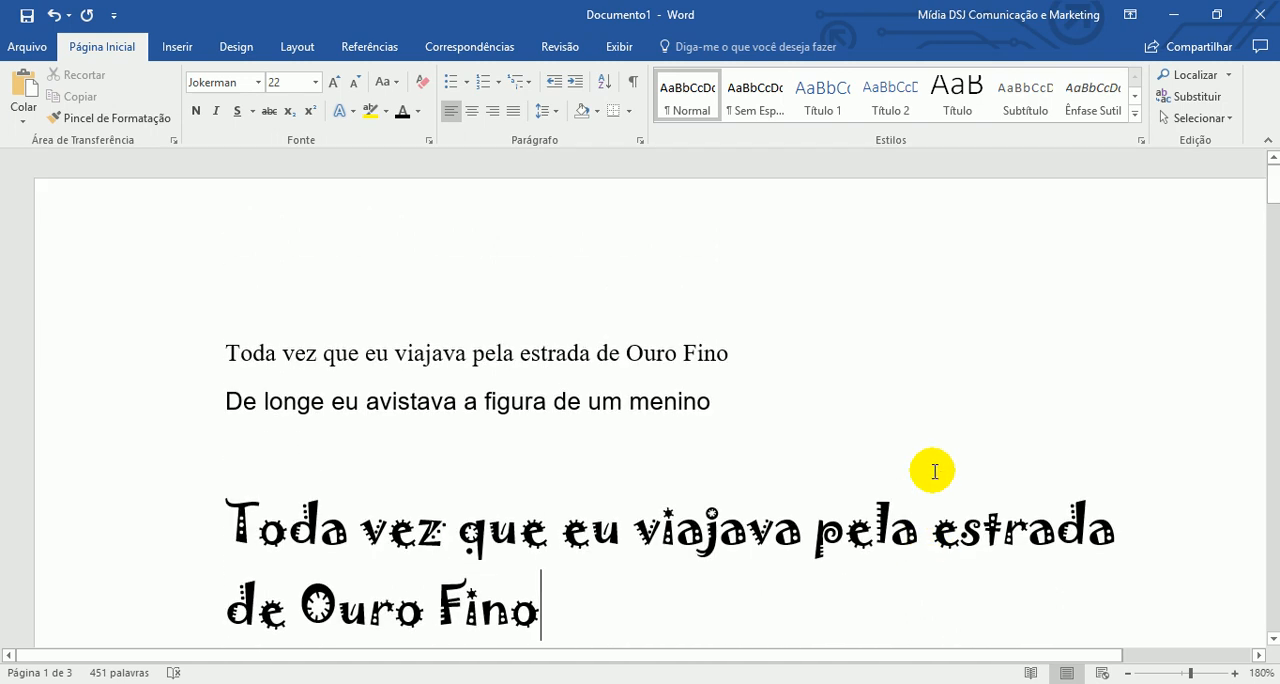
scroll(935, 468, down, 10)
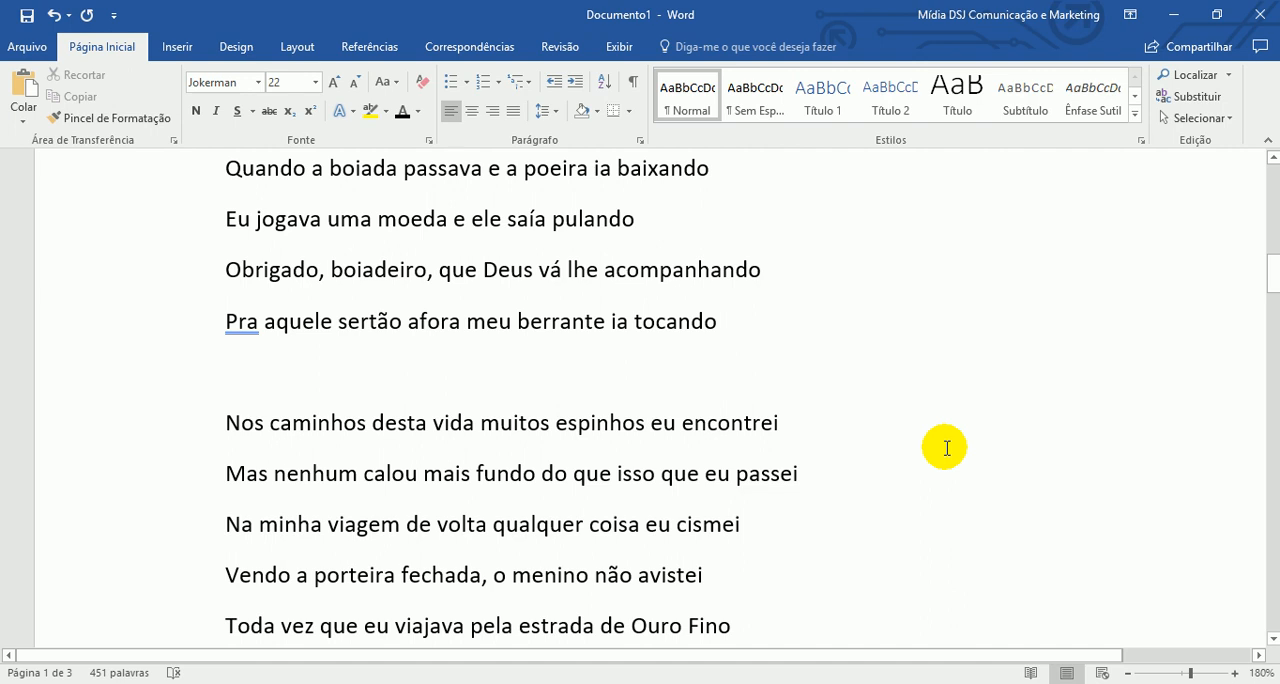
scroll(946, 445, up, 10)
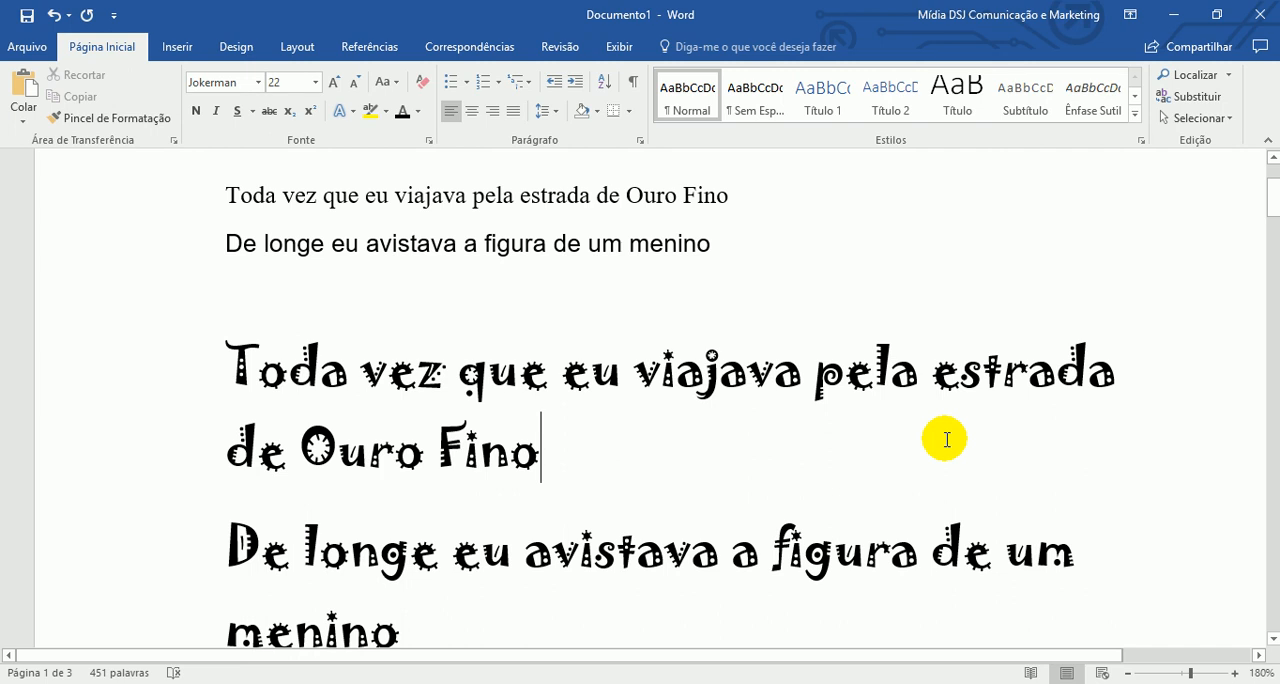
scroll(930, 445, up, 3)
scroll(560, 289, down, 4)
scroll(257, 214, up, 3)
drag(195, 274, 306, 380)
key(Delete)
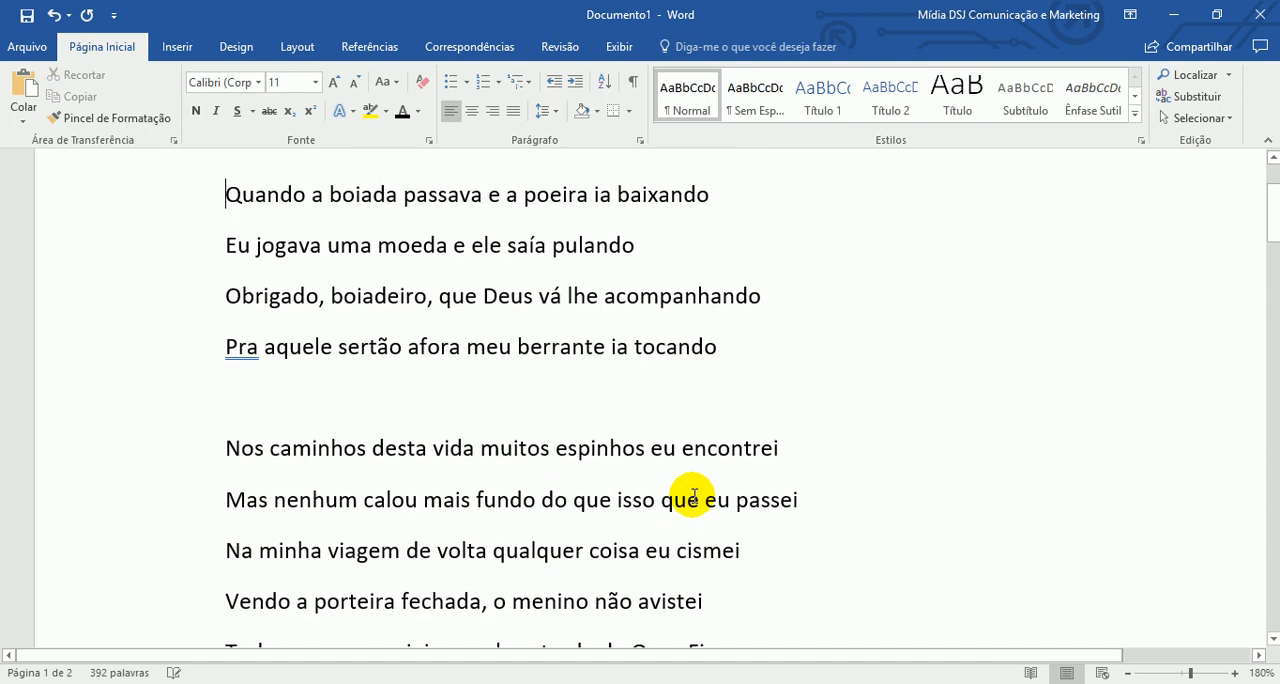
- Select the four-line stanza beginning "Quando a boiada passava" and set its font size to 11
scroll(697, 497, up, 2)
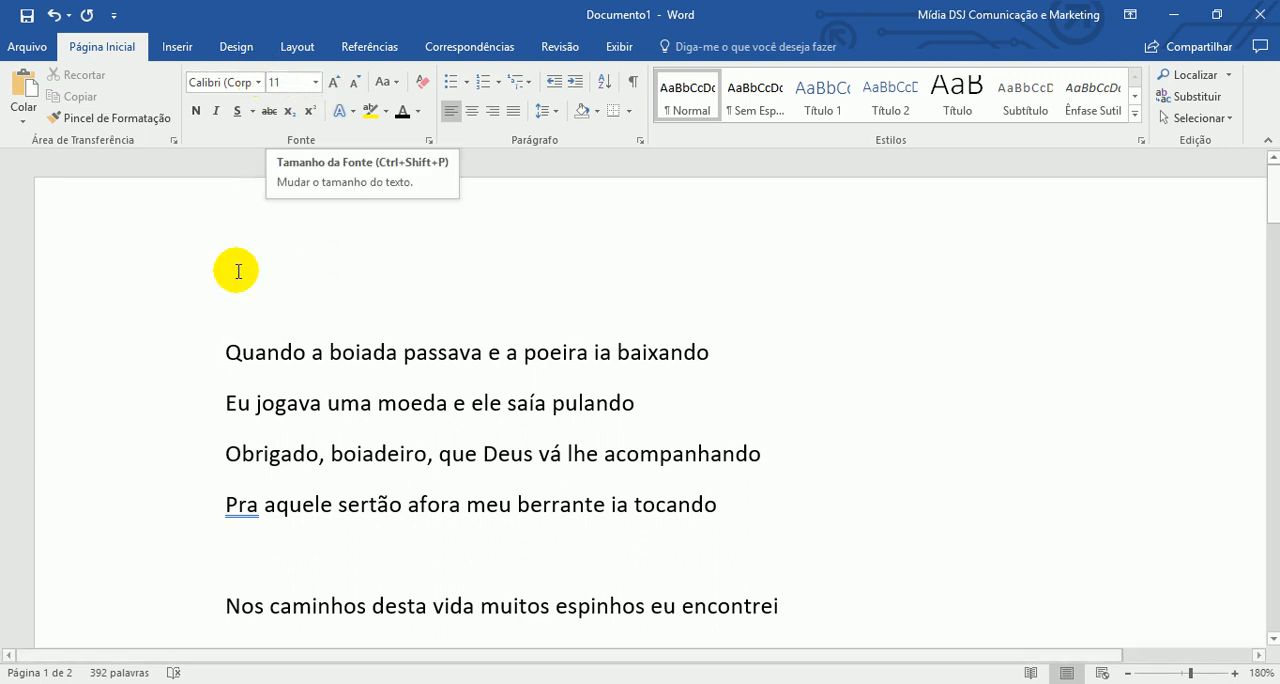
drag(195, 345, 197, 503)
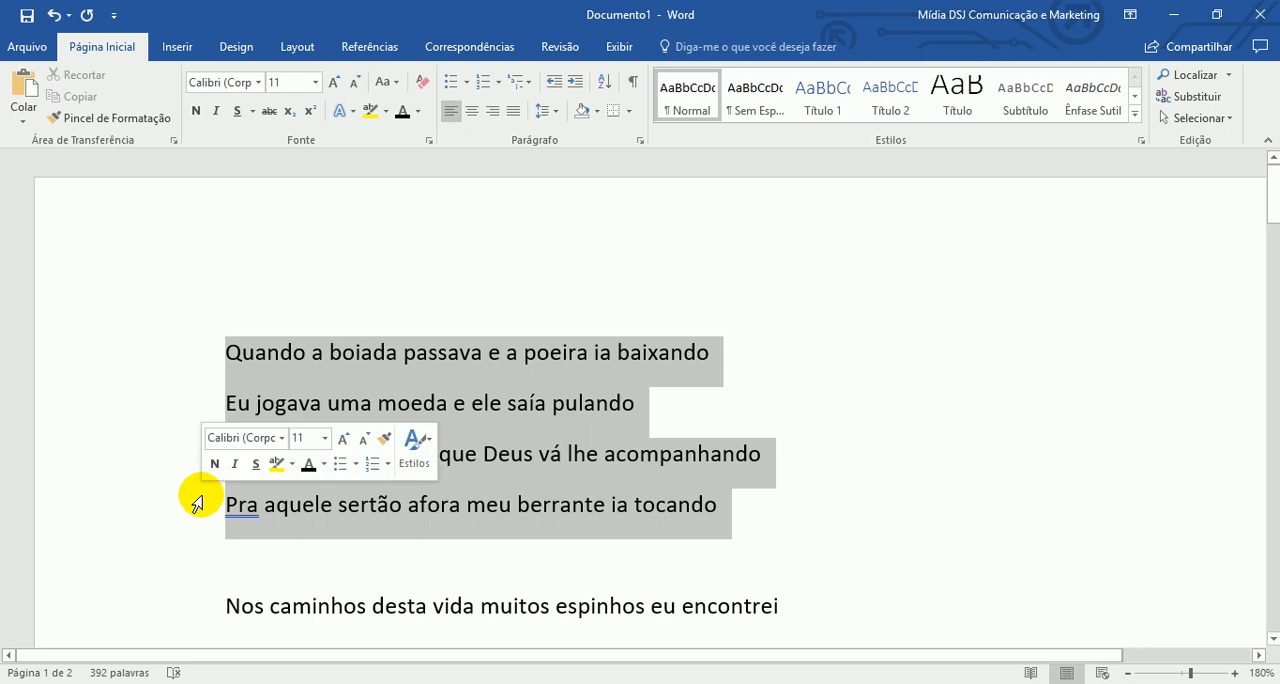
click(316, 83)
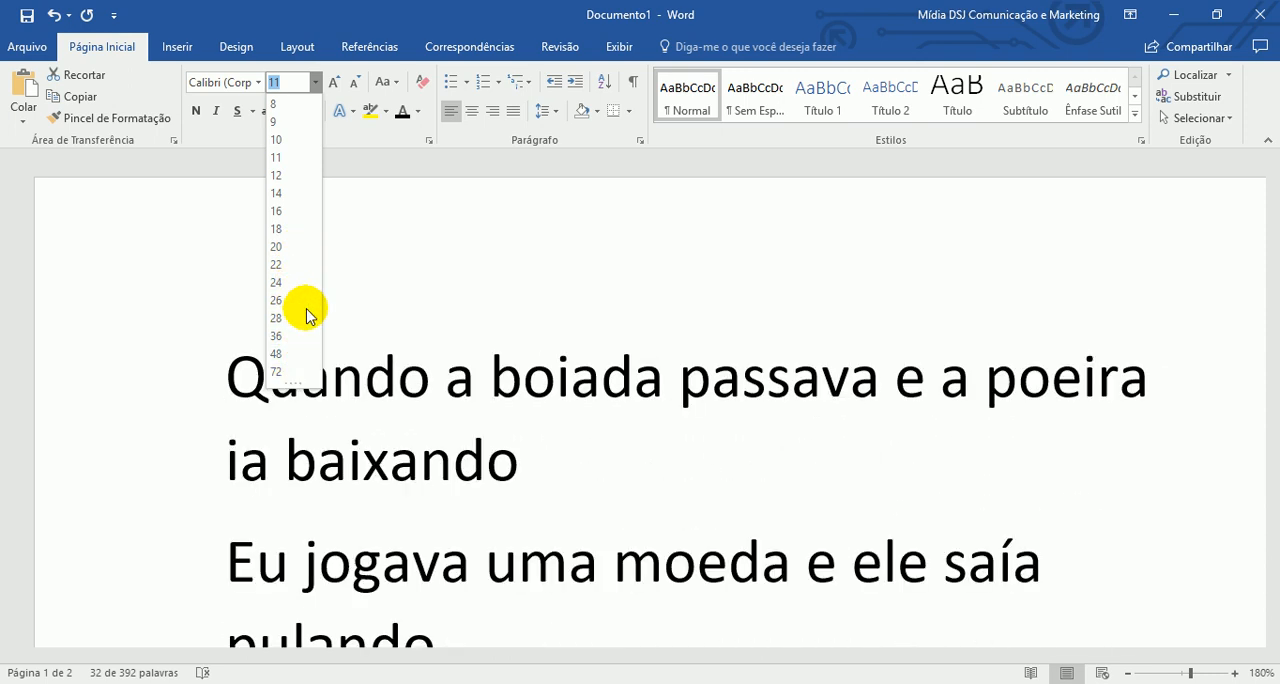
click(285, 157)
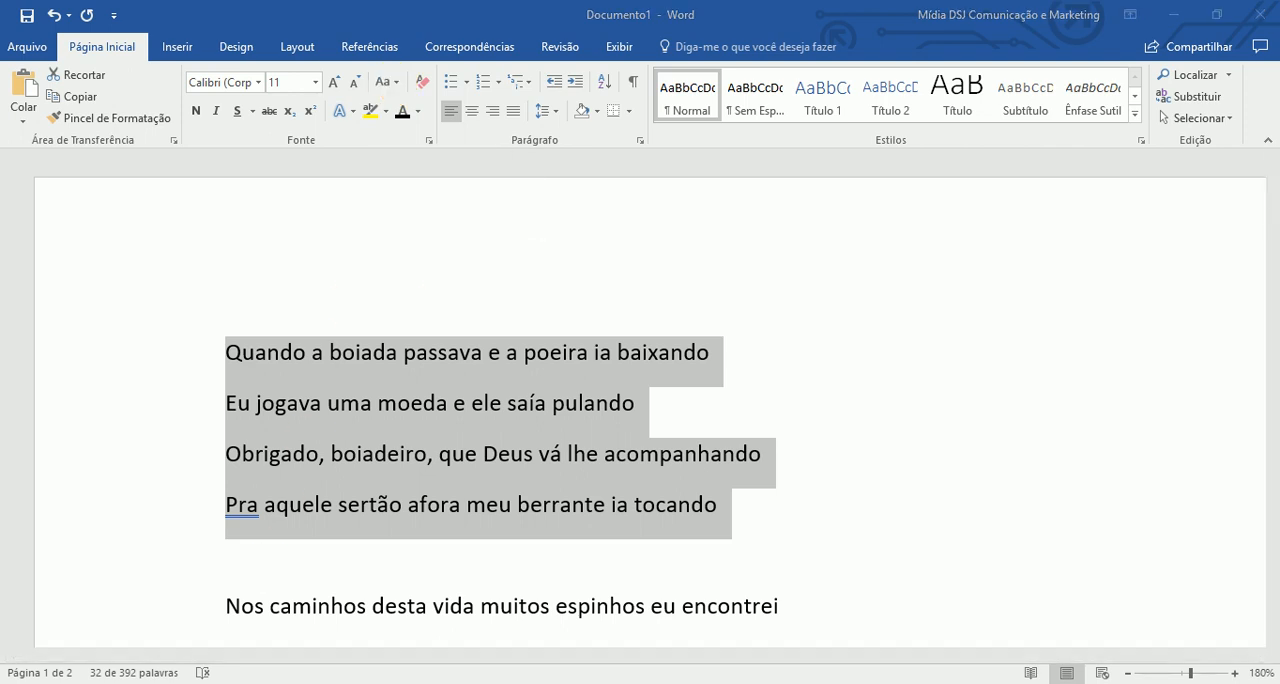
- Switch to the Chrome browser and enter "texto em mais" as the start of a web search
click(290, 683)
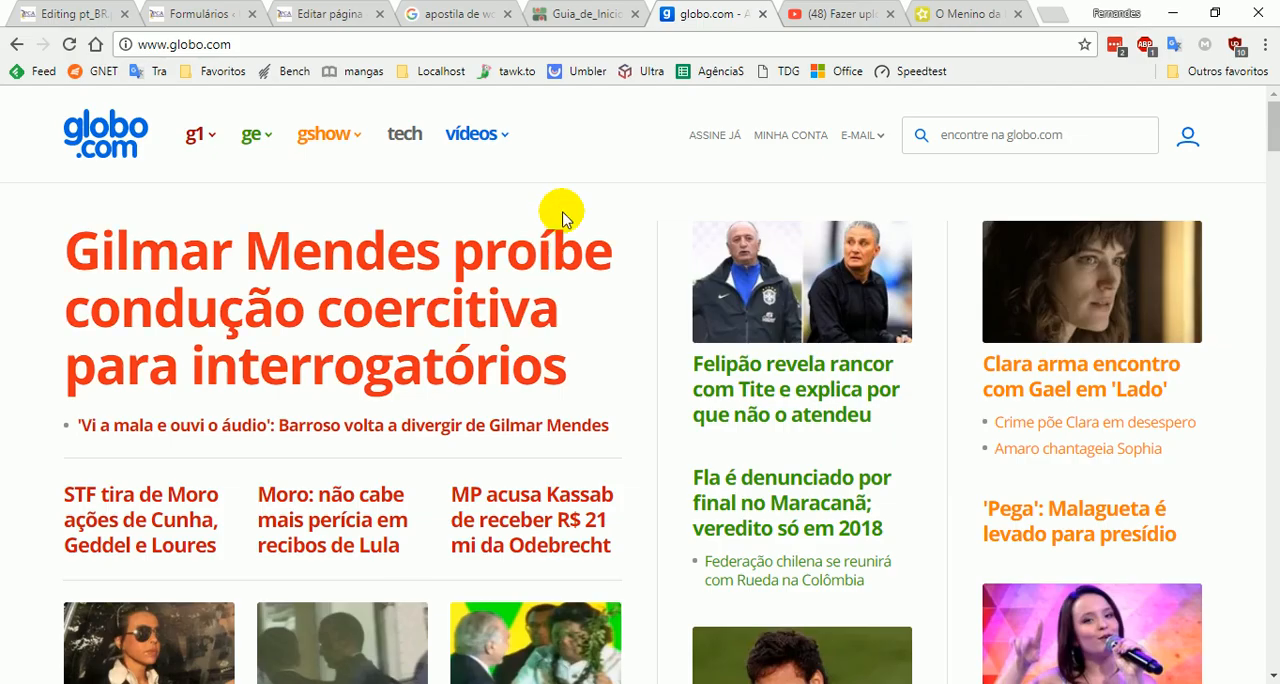
click(577, 42)
text(texto )
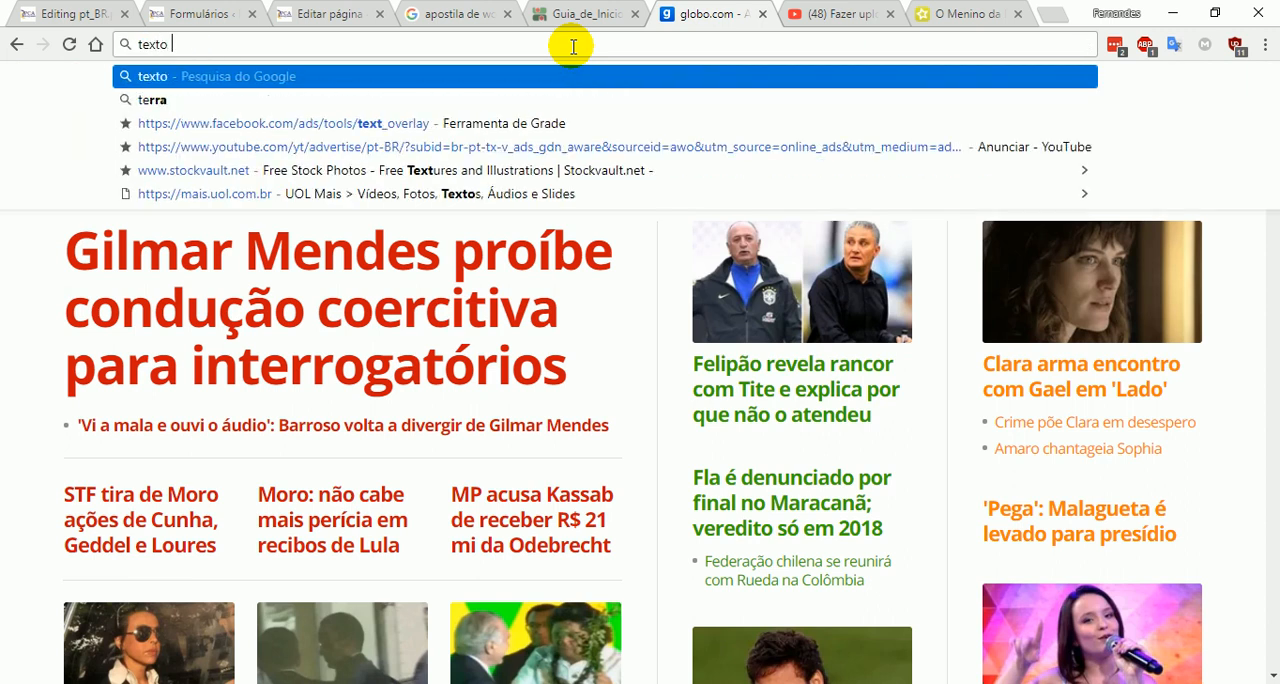
text(em  mai)
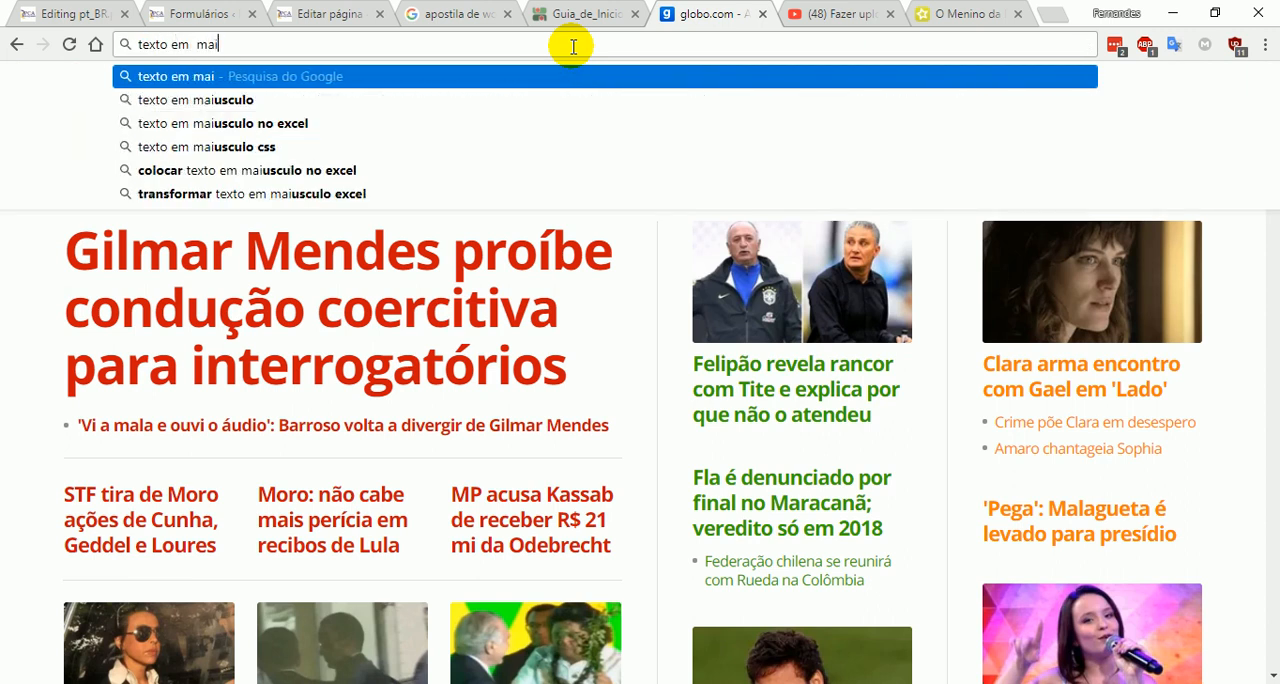
text(s)
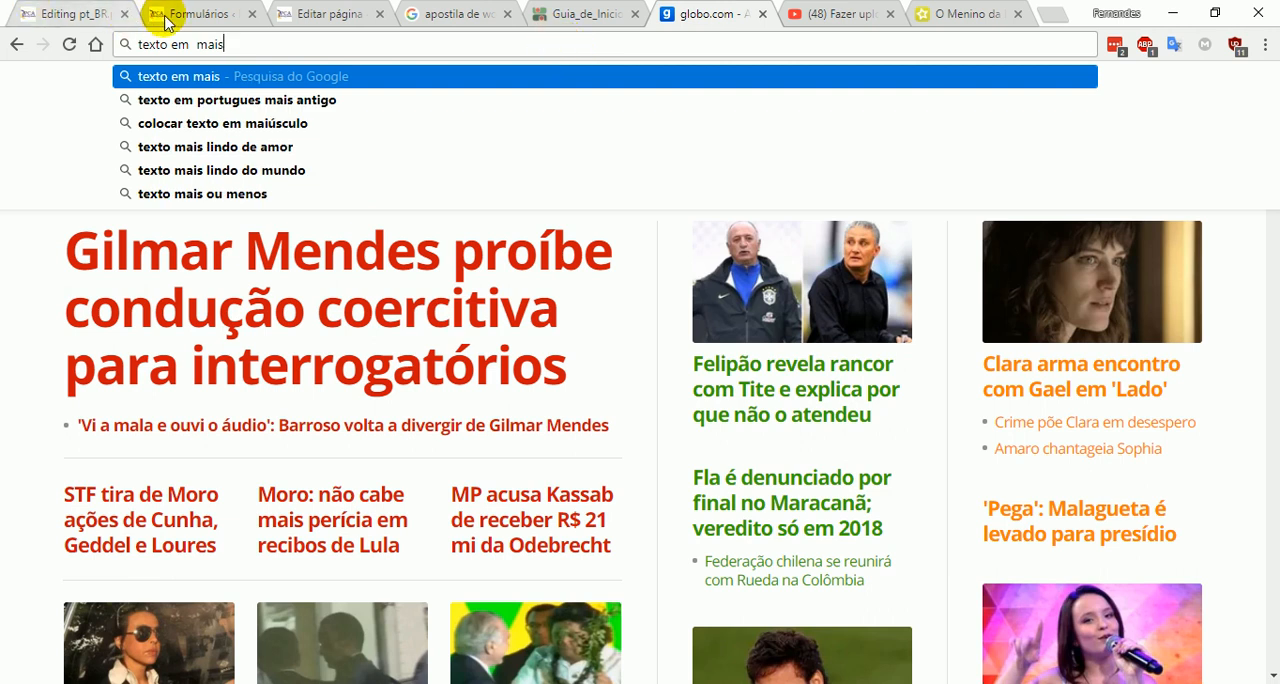
- Close the "Editing pt_BR", "Editar página", "Formulários" and "apostila de word" browser tabs
click(125, 14)
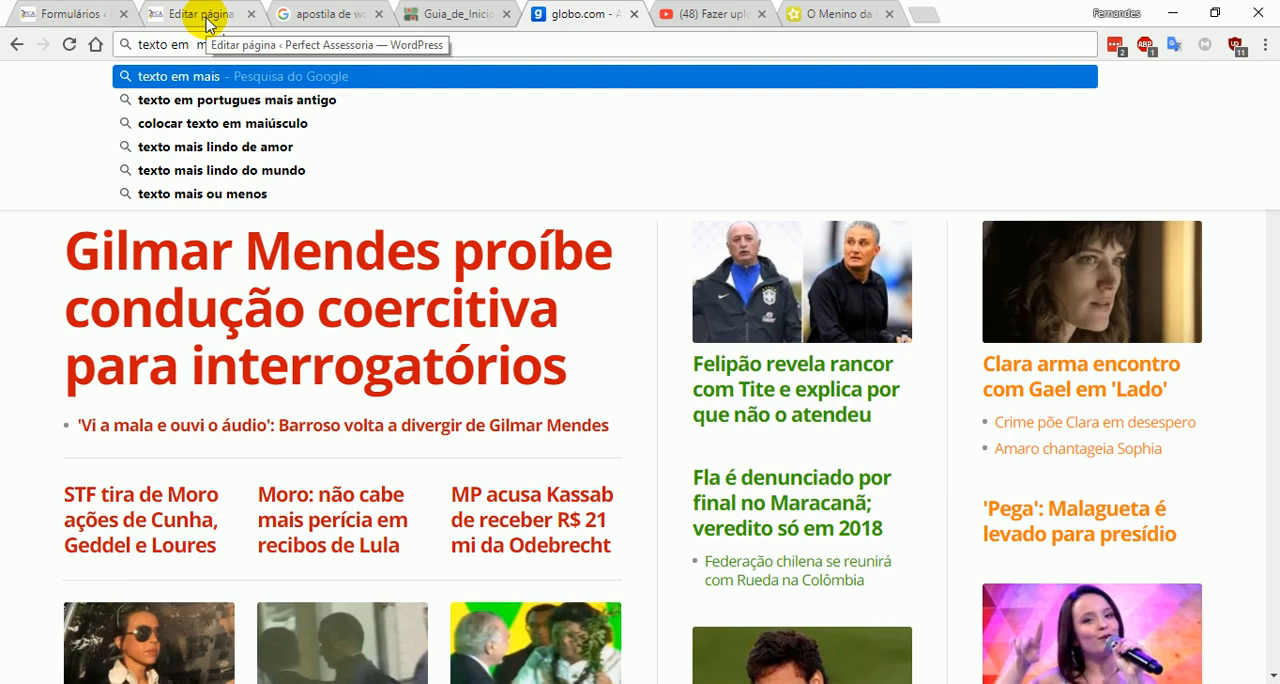
click(248, 14)
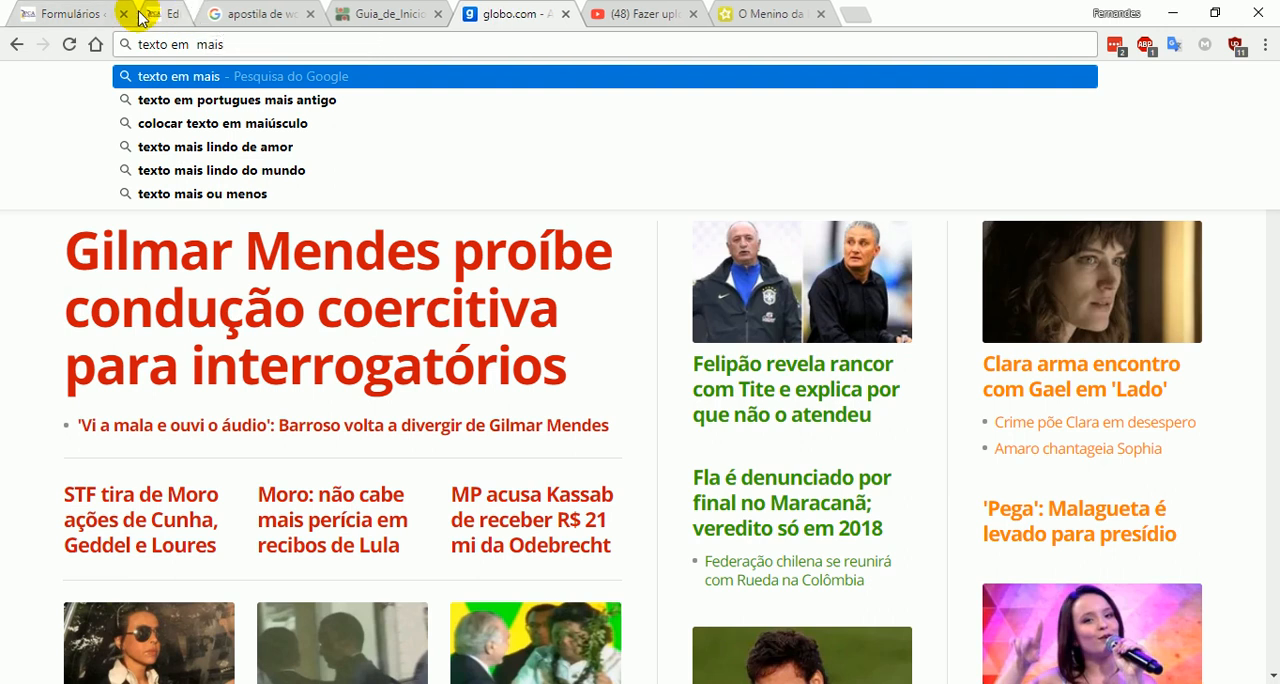
click(125, 14)
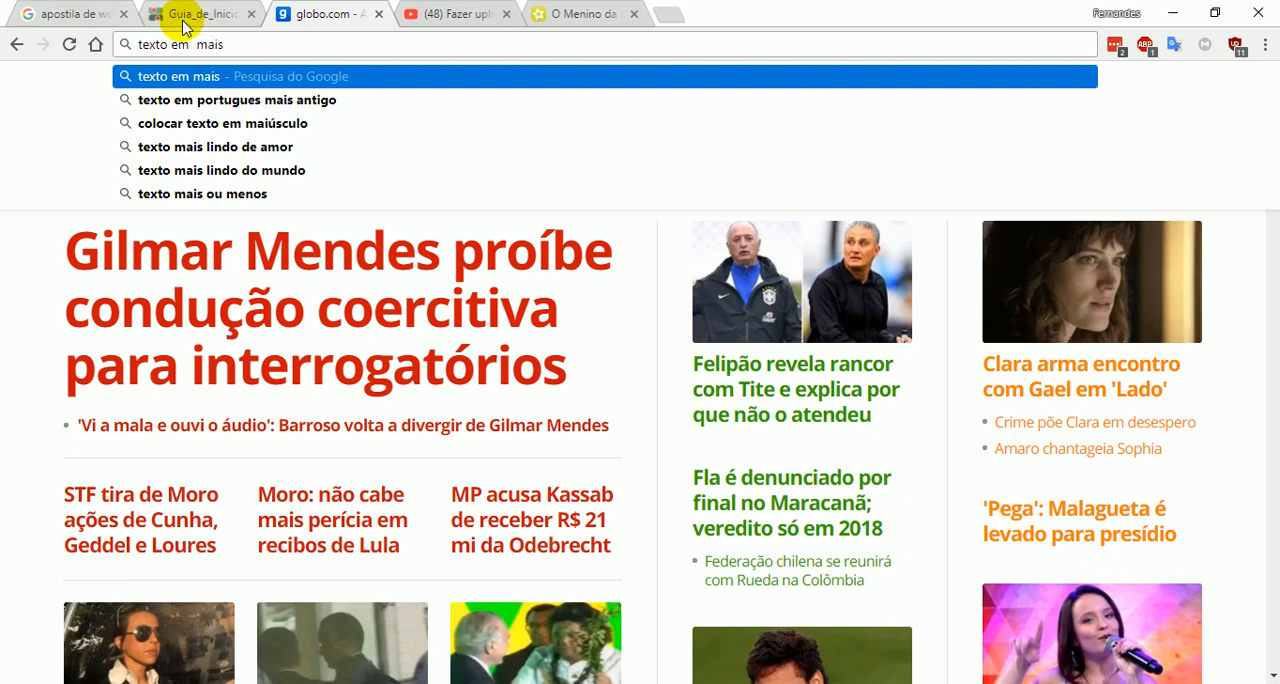
click(125, 13)
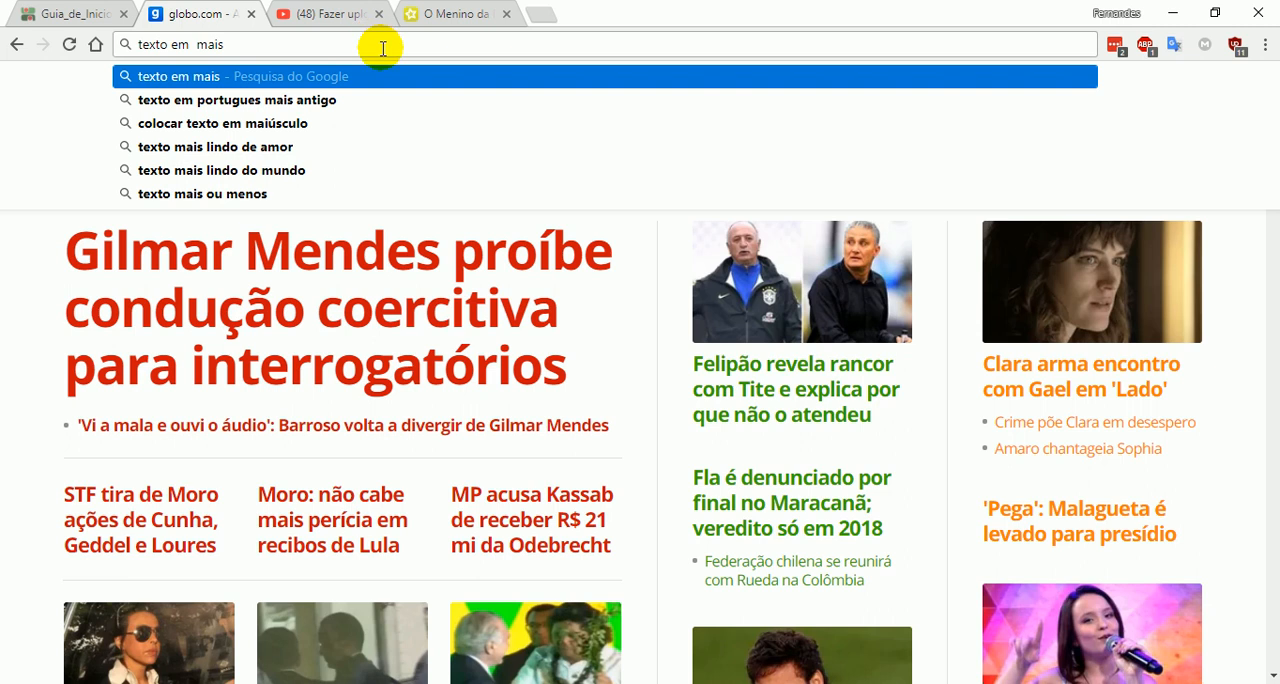
- Correct the search text to "texto em maiuculo" and run the Google search
key(Down)
key(Down)
key(Up)
key(Up)
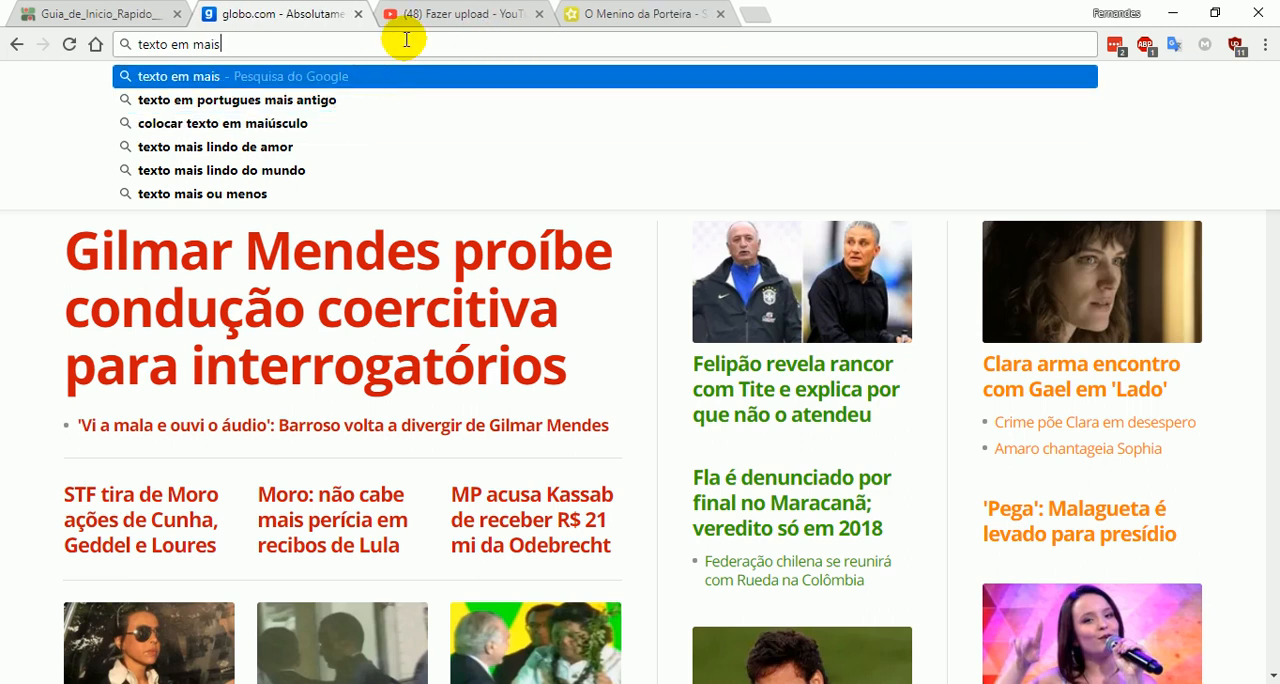
text(u)
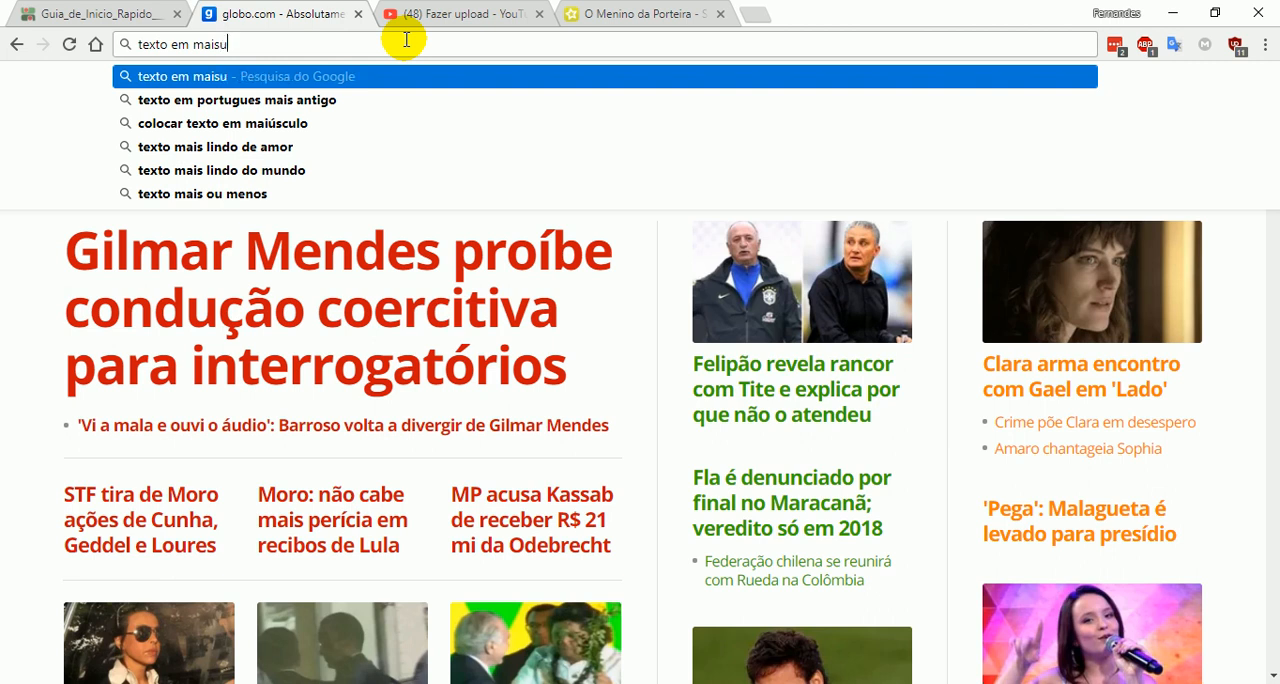
key(BackSpace)
key(BackSpace)
text(uculo)
key(Return)
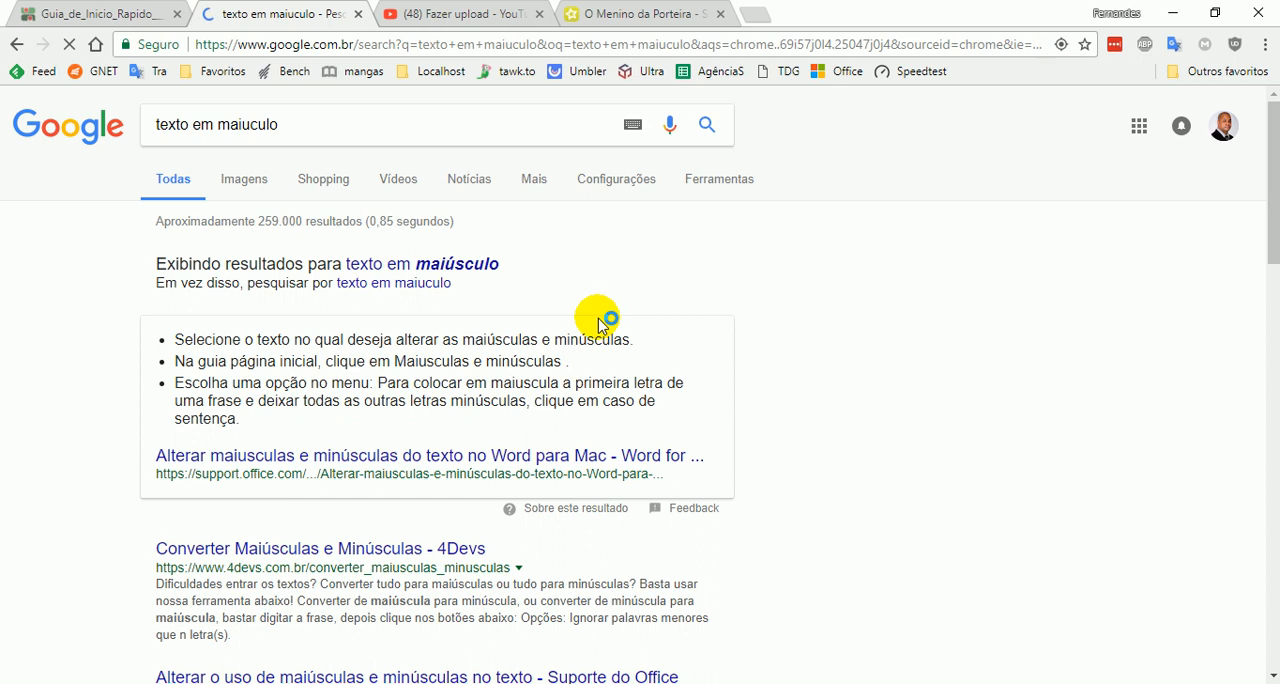
- Skim the Google results about uppercase text and close that results tab
scroll(749, 335, down, 3)
scroll(851, 314, up, 4)
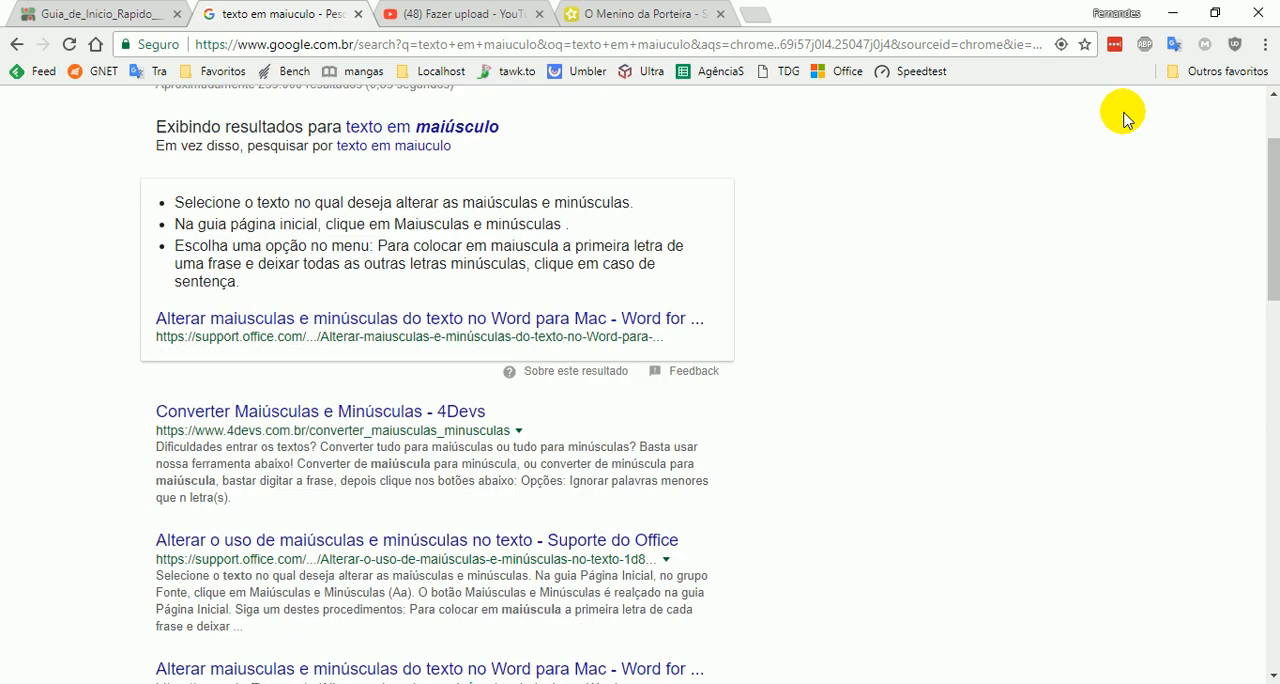
click(358, 14)
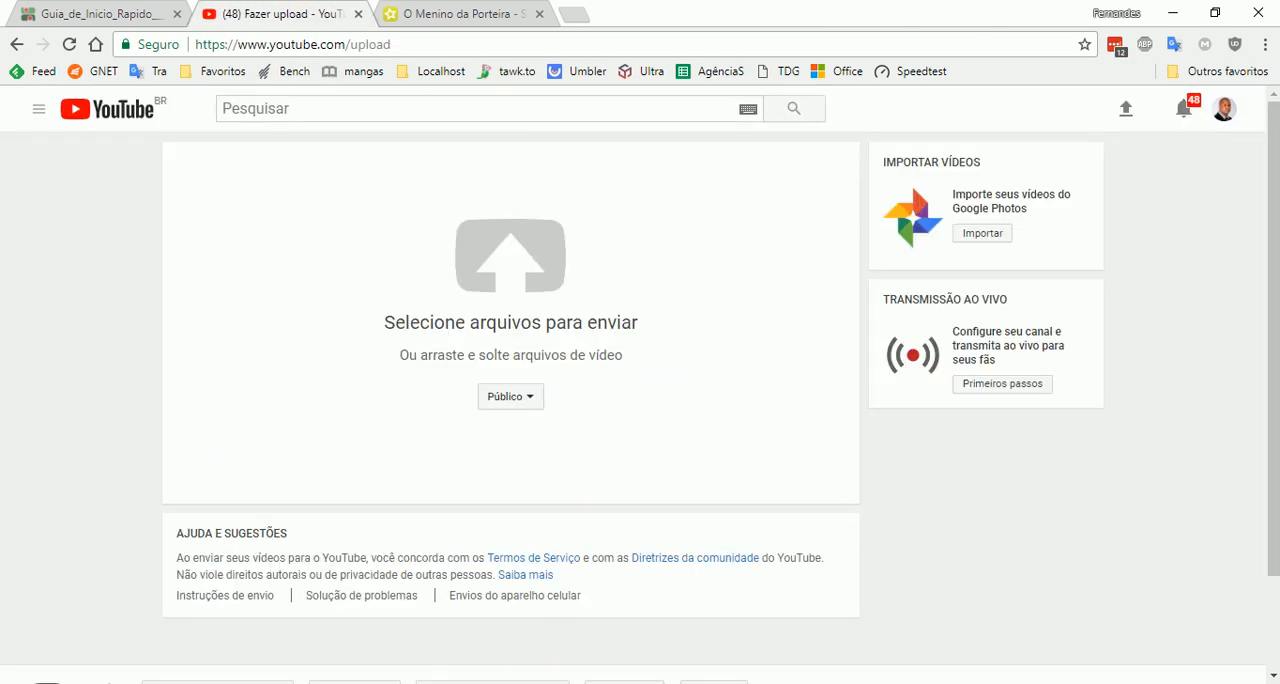
- Return to Word and convert the selected "Quando a boiada passava" stanza to all uppercase (MAIÚSCULAS), then deselect it
key(alt+Tab)
scroll(555, 435, down, 1)
scroll(555, 432, up, 1)
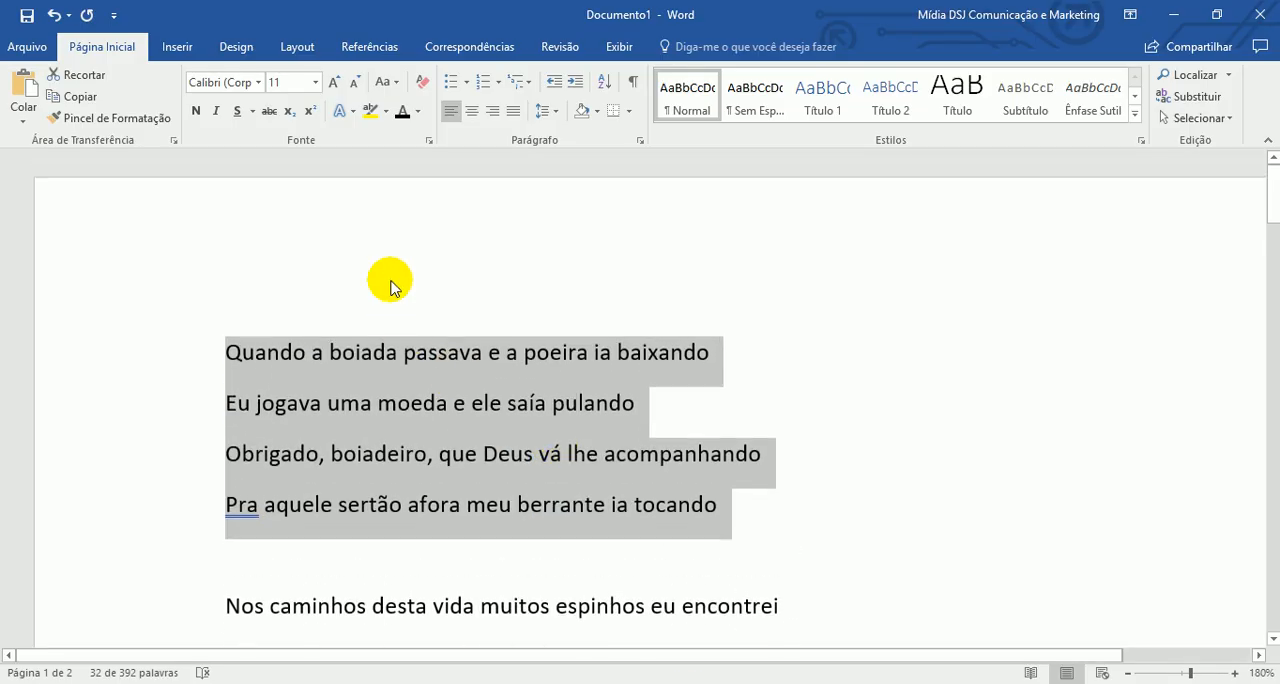
click(396, 82)
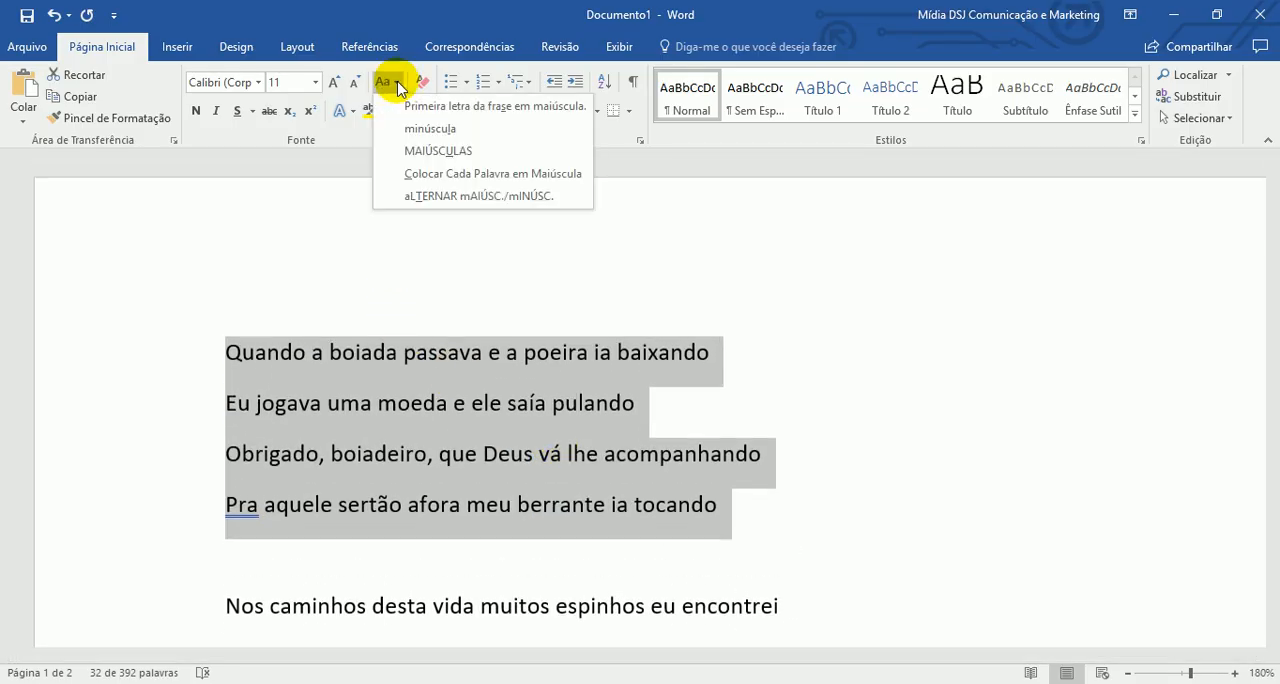
click(500, 152)
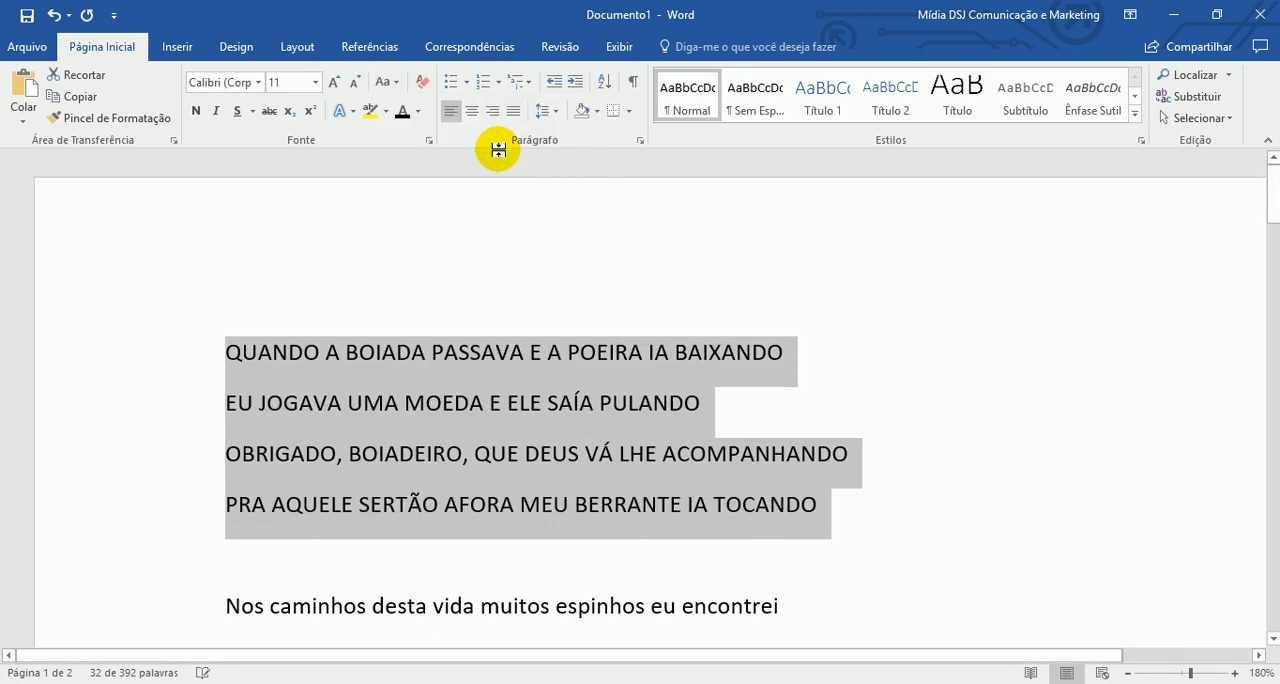
click(903, 430)
scroll(897, 559, down, 2)
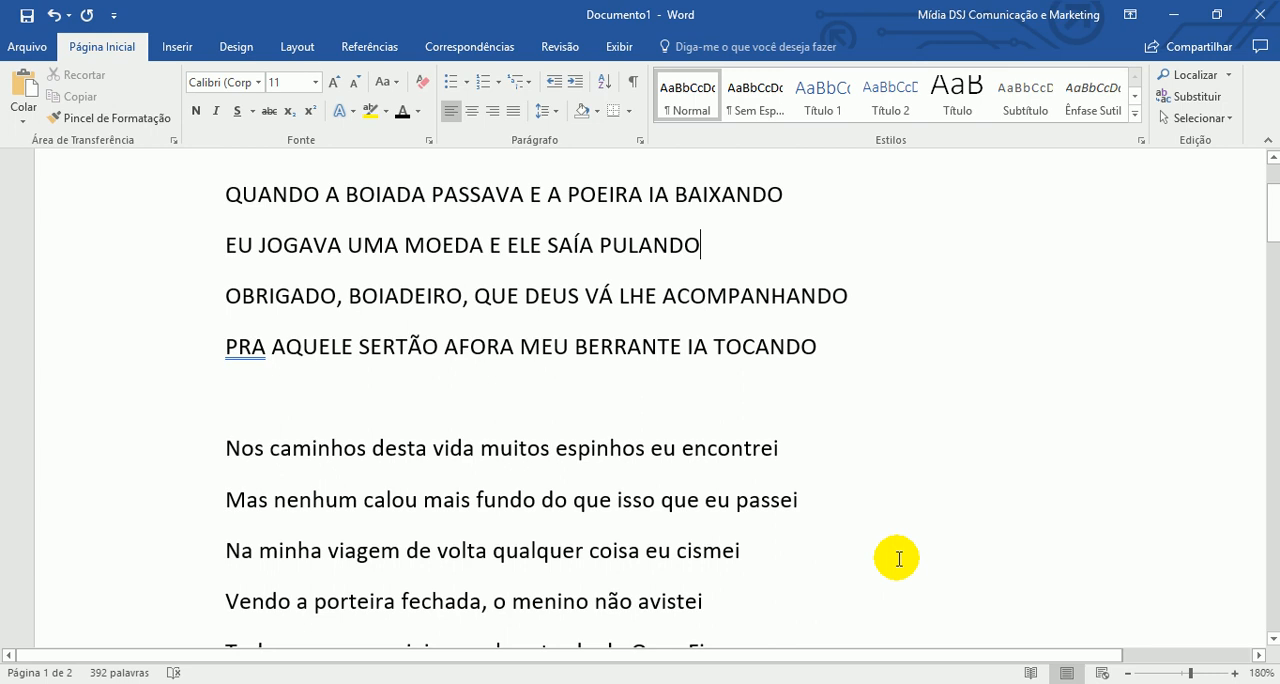
scroll(897, 559, up, 1)
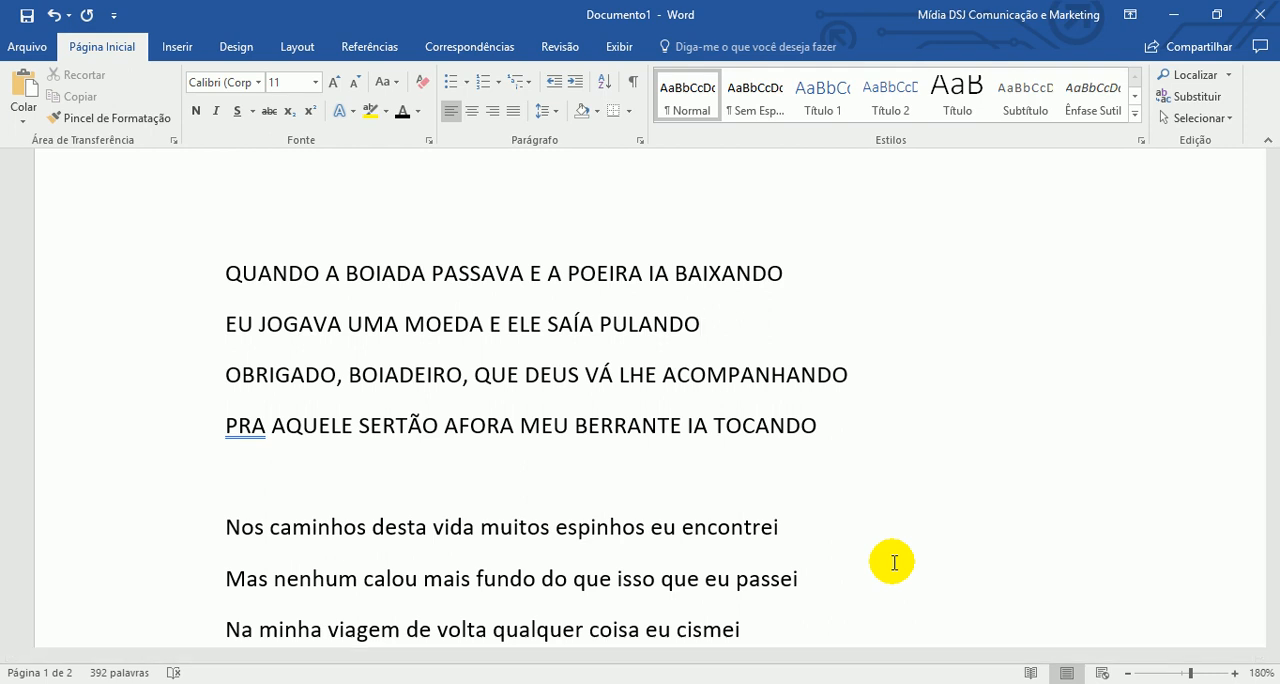
- Select the four-line "Quando a boiada passava" stanza and change it to sentence case (Primeira letra da frase em maiúscula)
drag(163, 275, 160, 420)
click(391, 85)
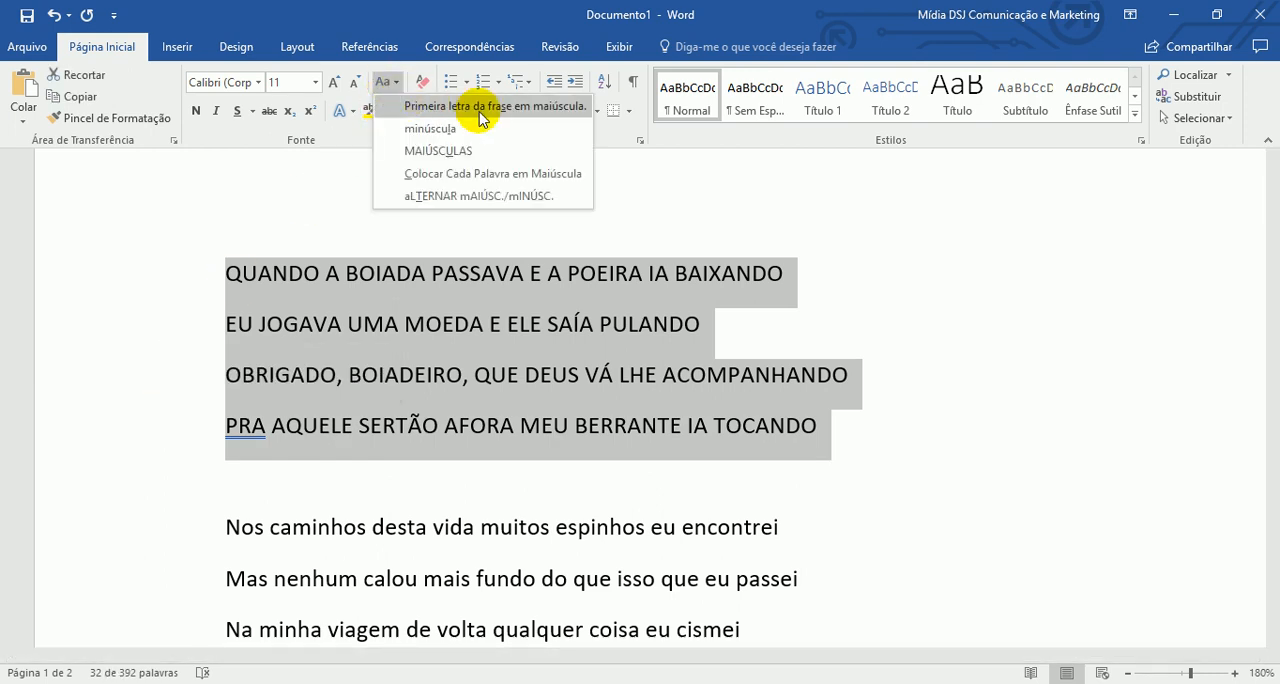
click(540, 108)
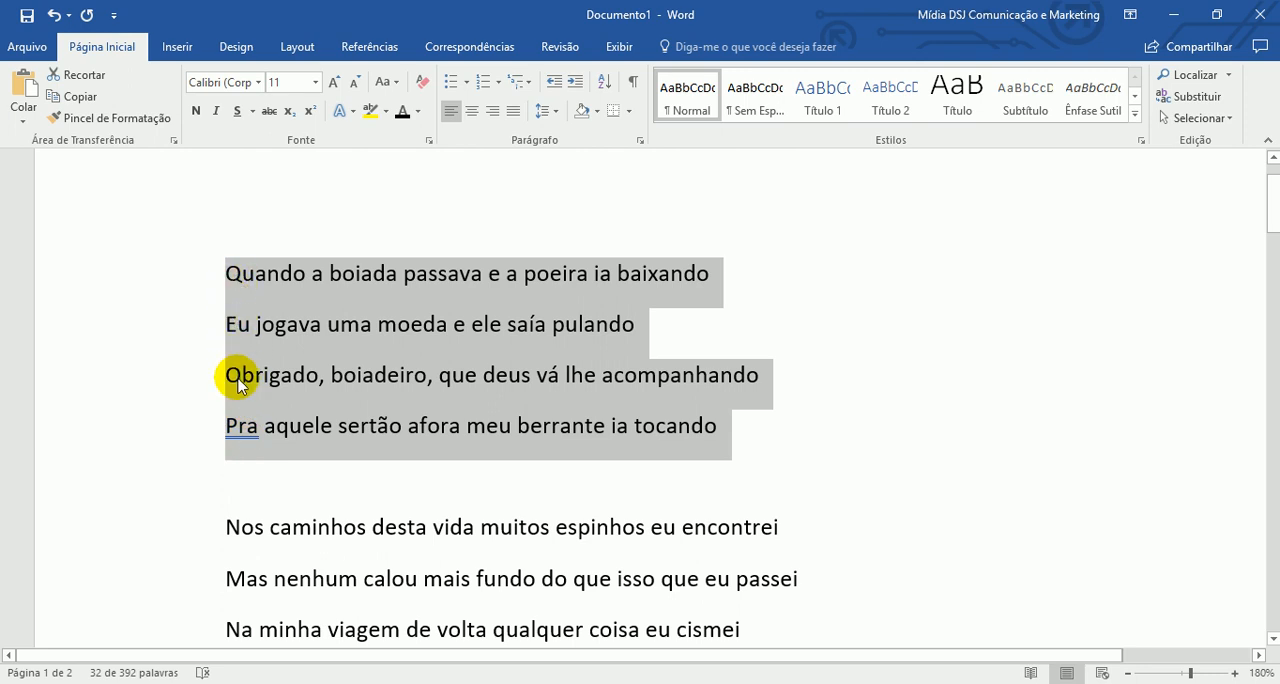
- Change the selected stanza to all lowercase (minúscula) and then to all uppercase (MAIÚSCULAS)
click(395, 86)
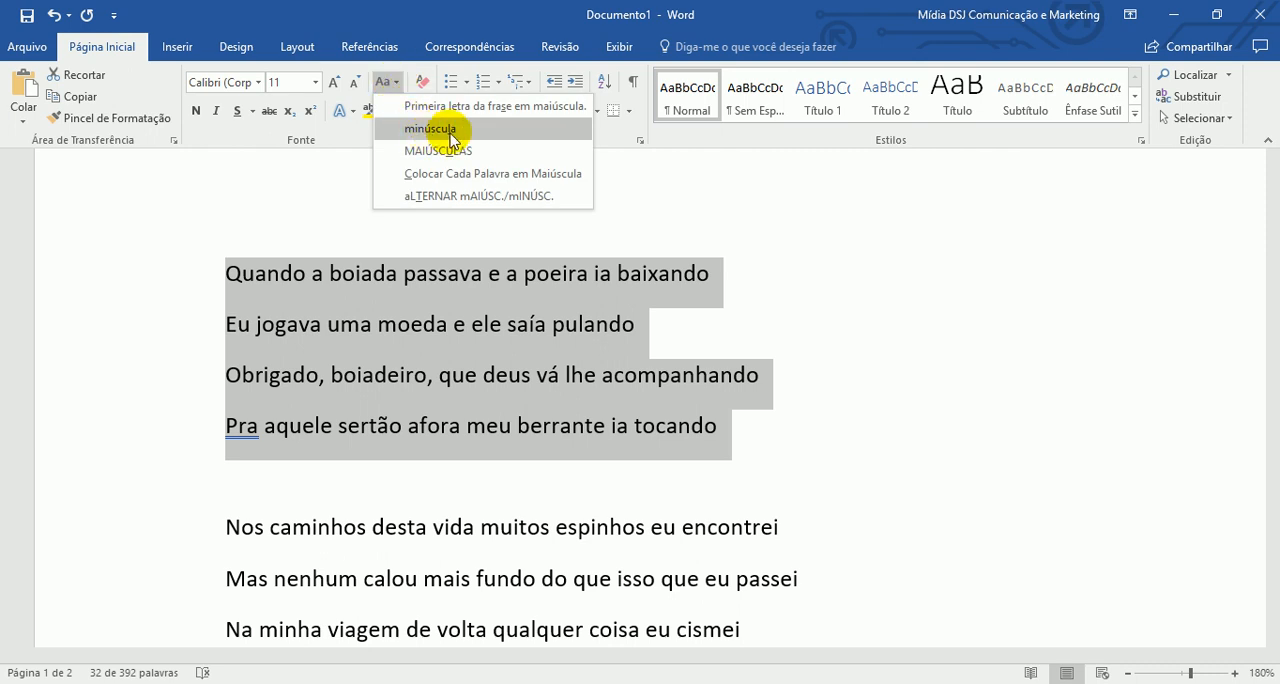
click(438, 131)
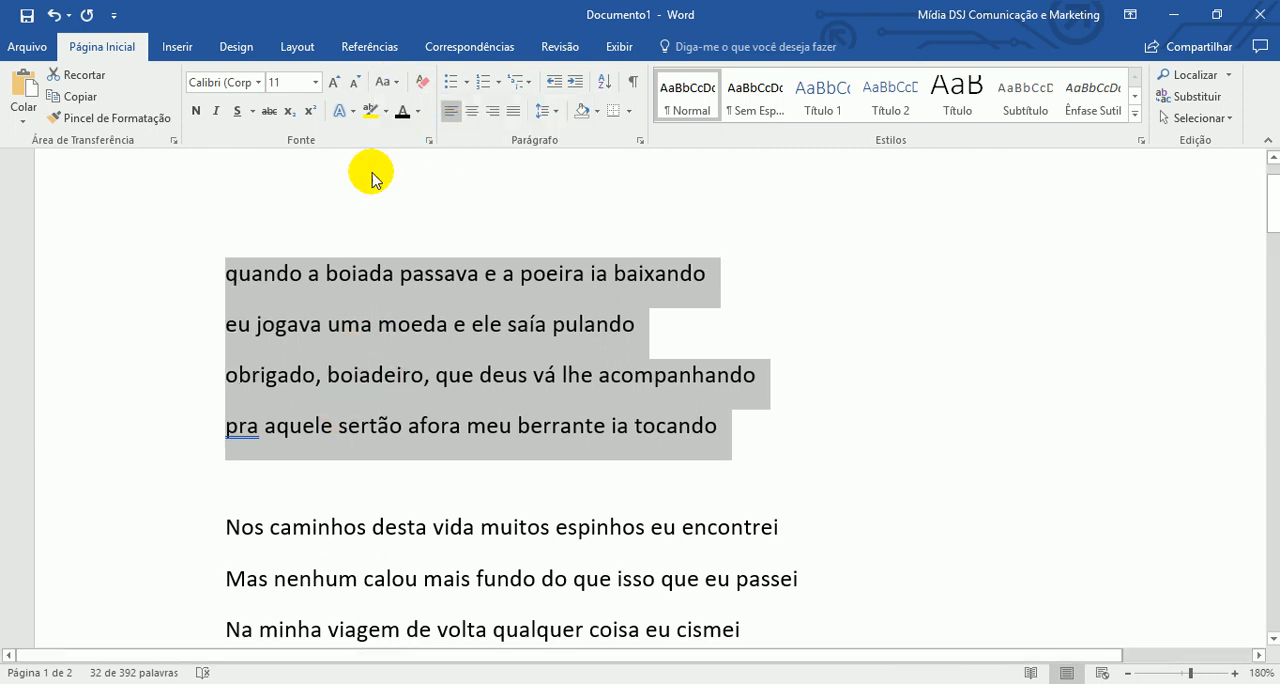
click(385, 84)
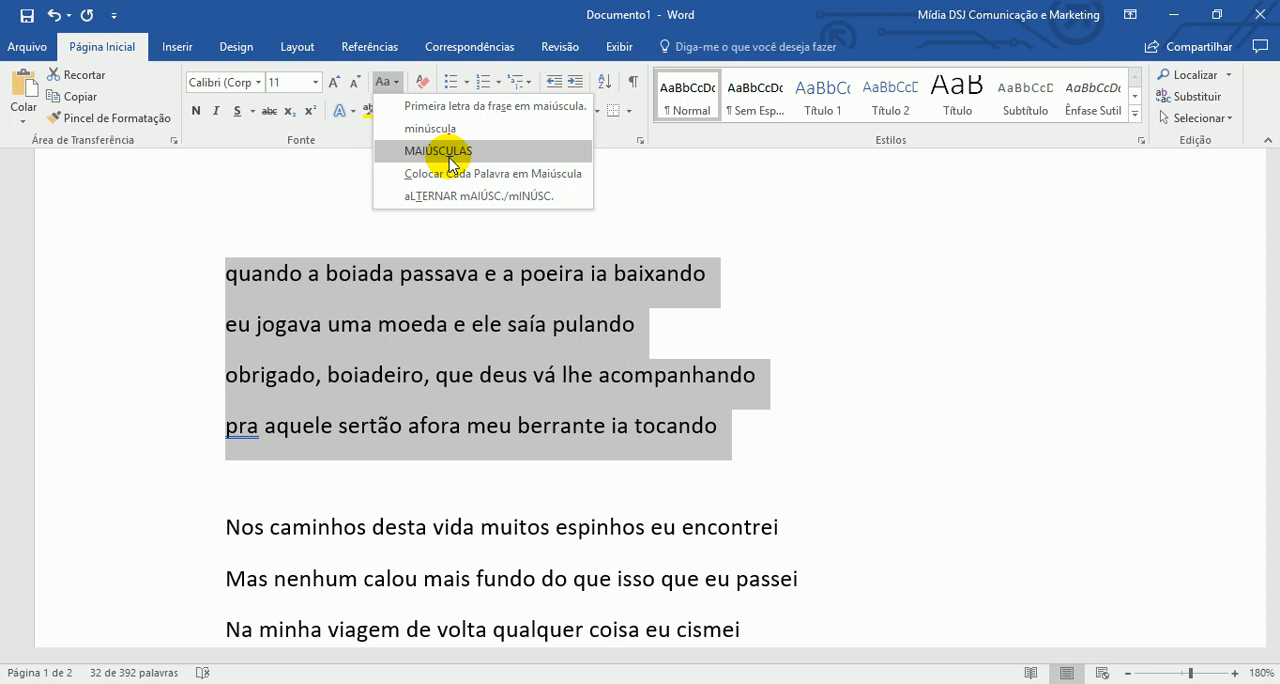
click(447, 151)
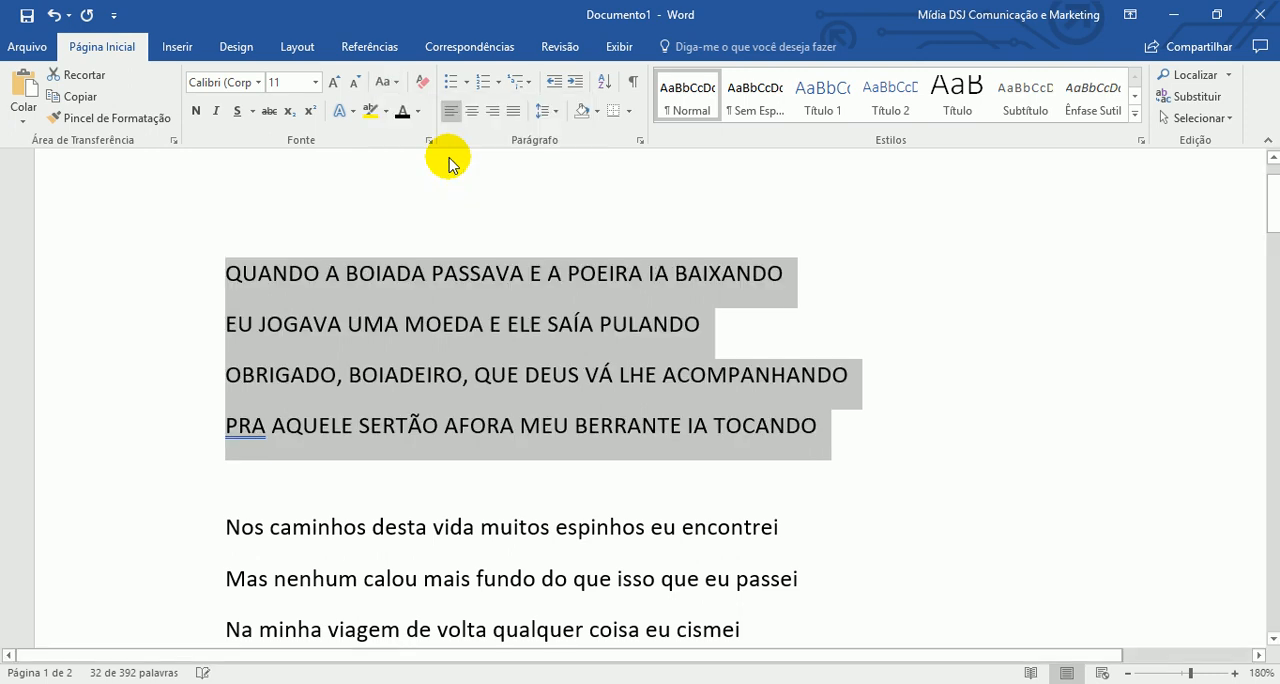
- Capitalize each word of the selected stanza (Colocar Cada Palavra em Maiúscula), then toggle its letter case (aLTERNAR mAIÚSC./mINÚSC.)
click(383, 82)
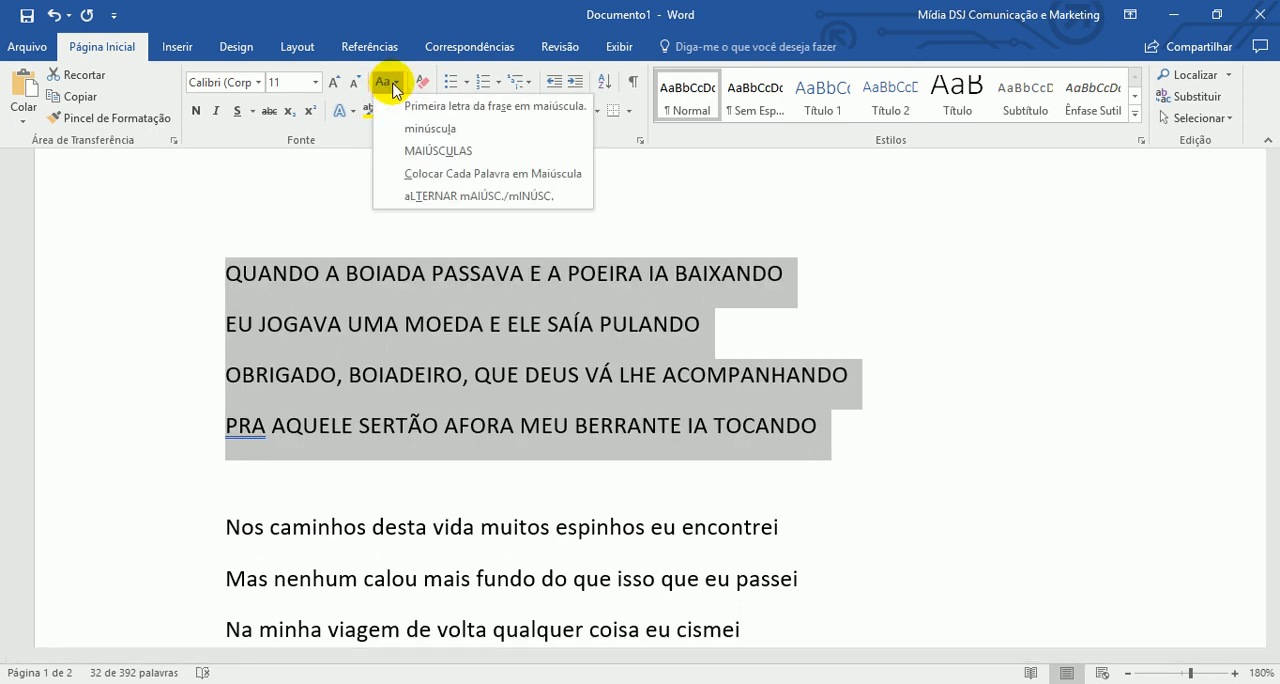
click(577, 175)
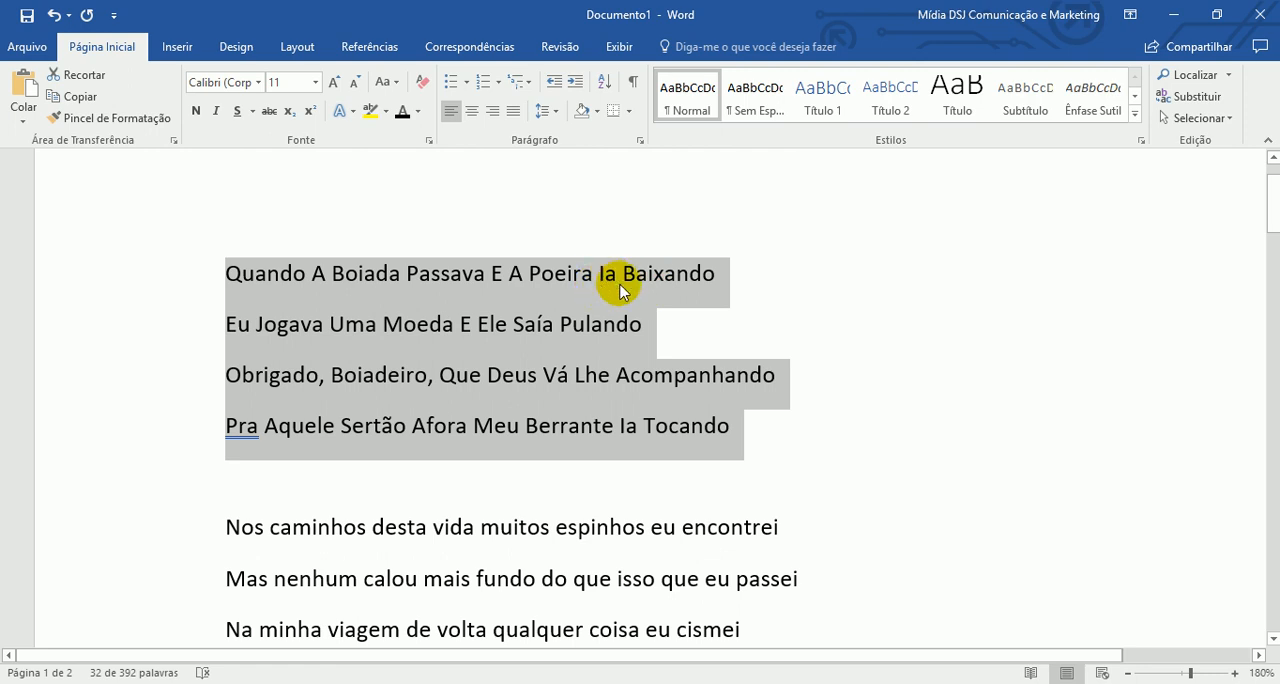
click(389, 84)
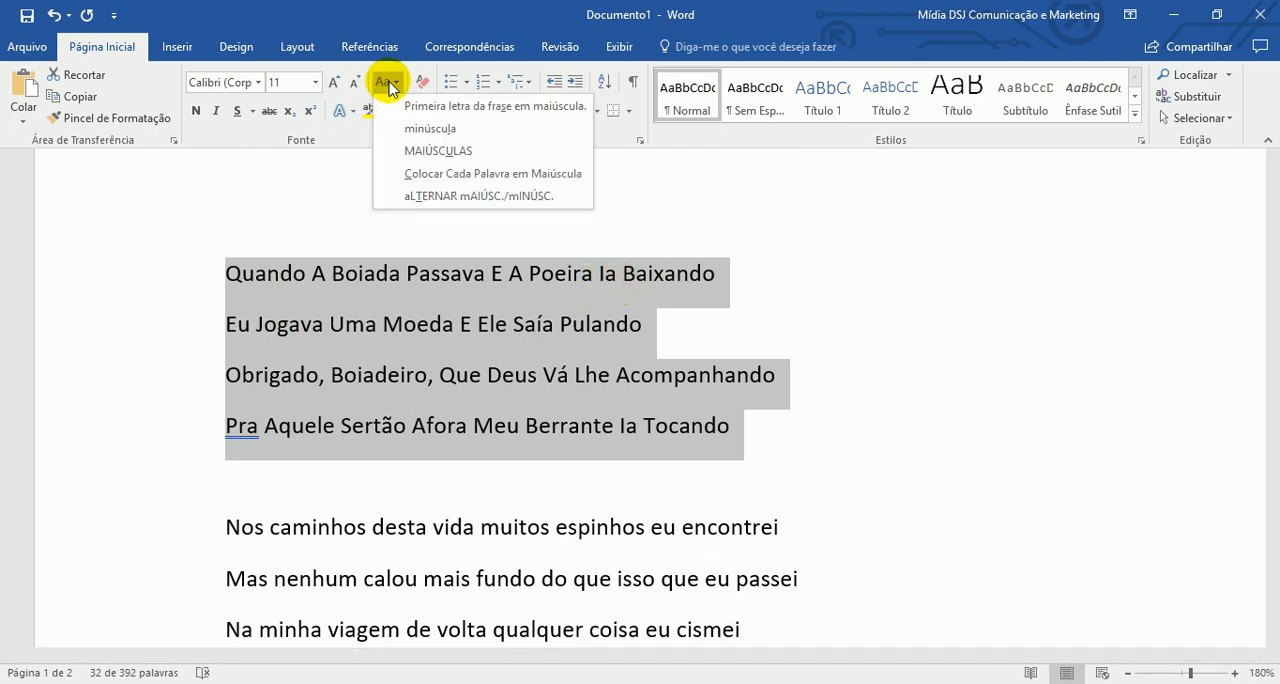
click(571, 198)
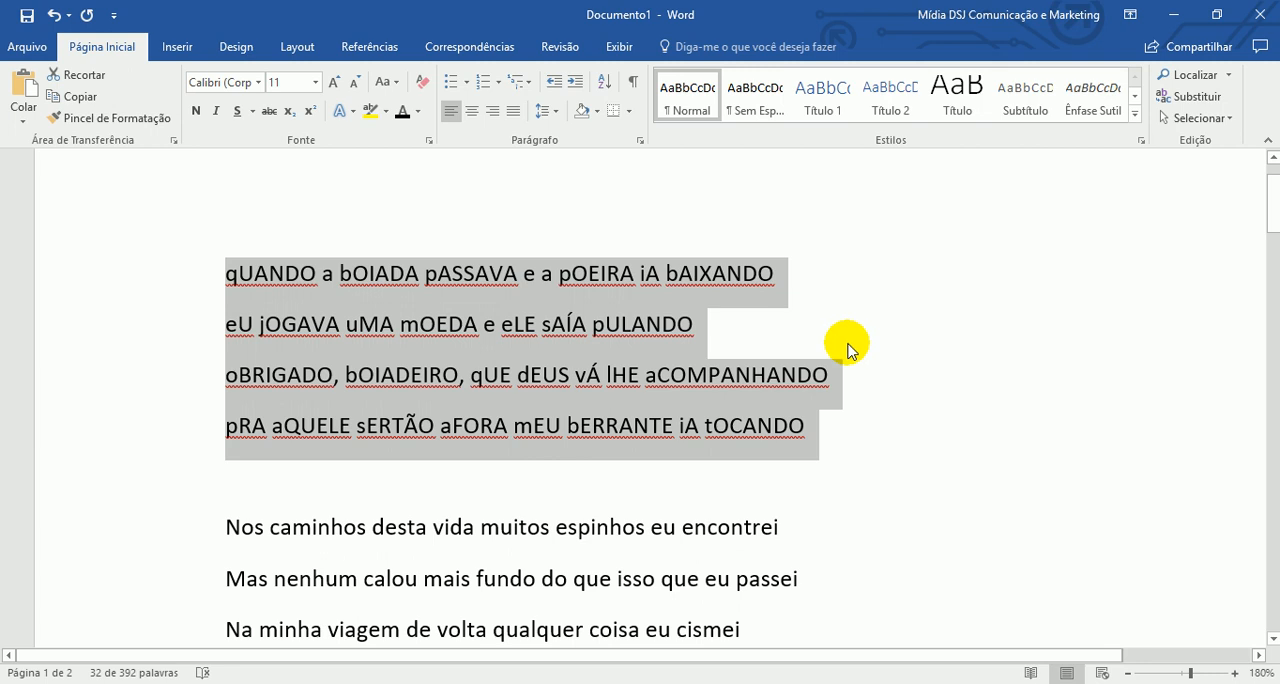
- Restore the stanza to sentence case (Primeira letra da frase em maiúscula) and deselect it
click(398, 83)
click(416, 105)
click(506, 295)
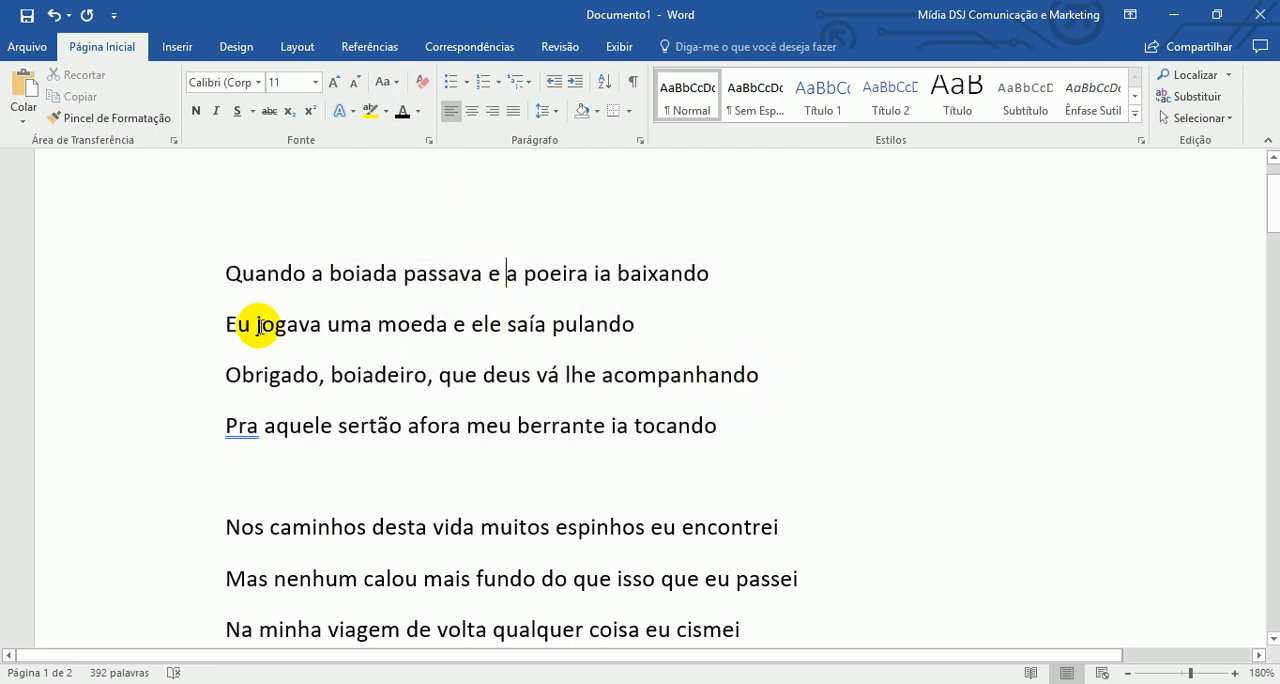
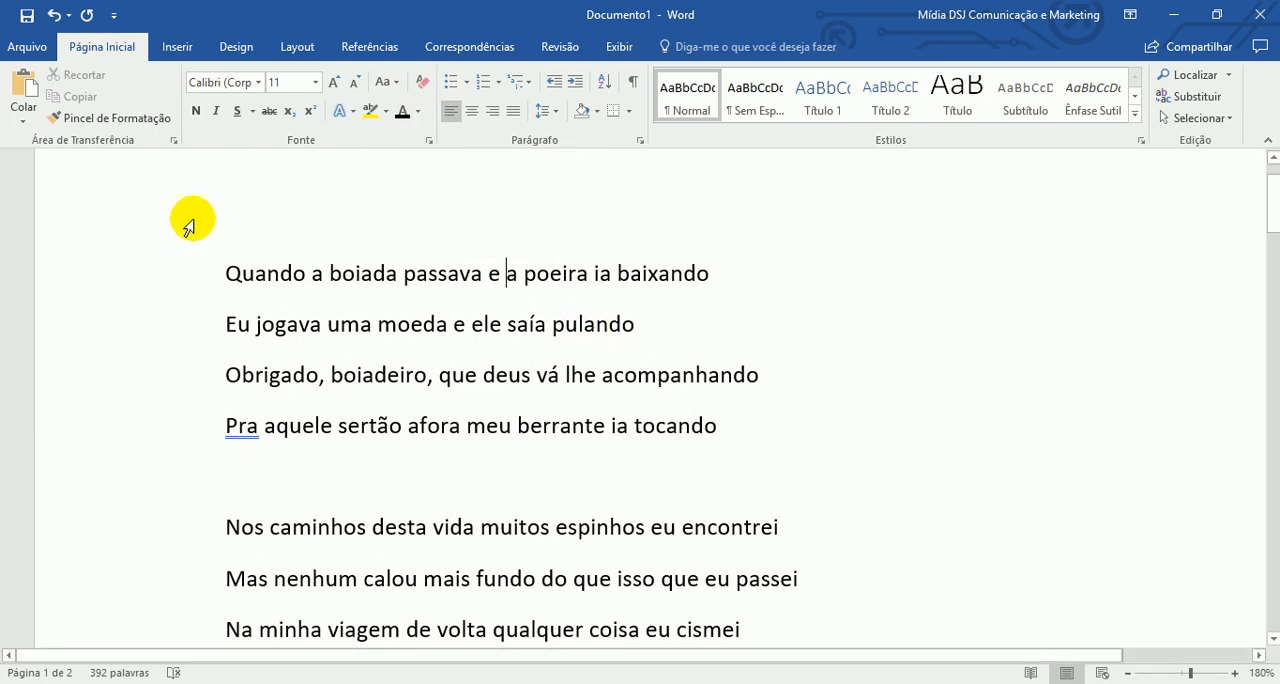
- Make the first line, "Quando a boiada passava e a poeira ia baixando", bold and undo that formatting
click(193, 287)
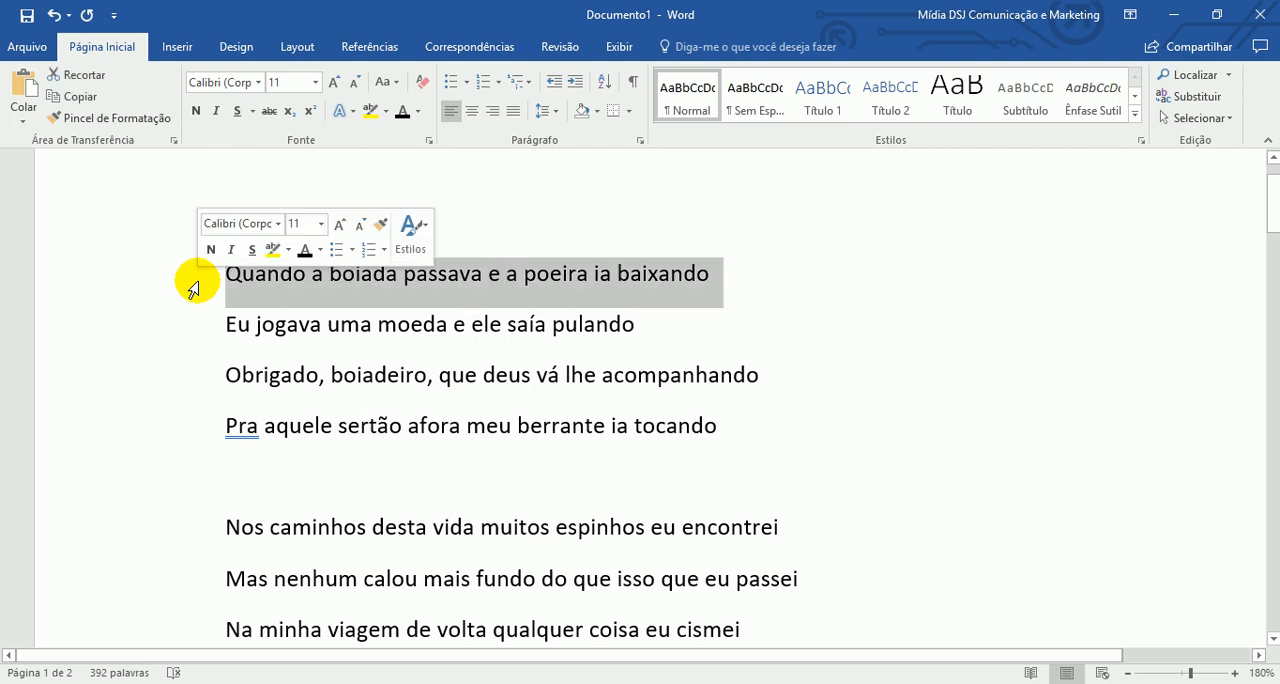
click(197, 111)
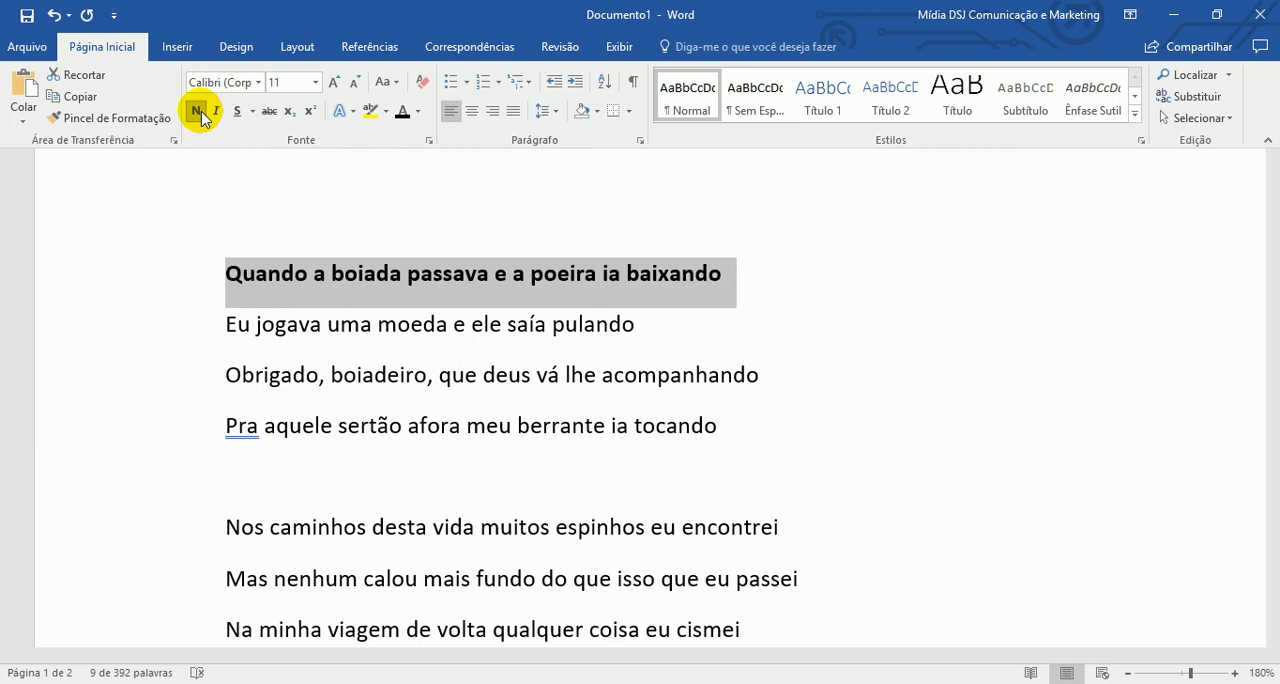
click(375, 374)
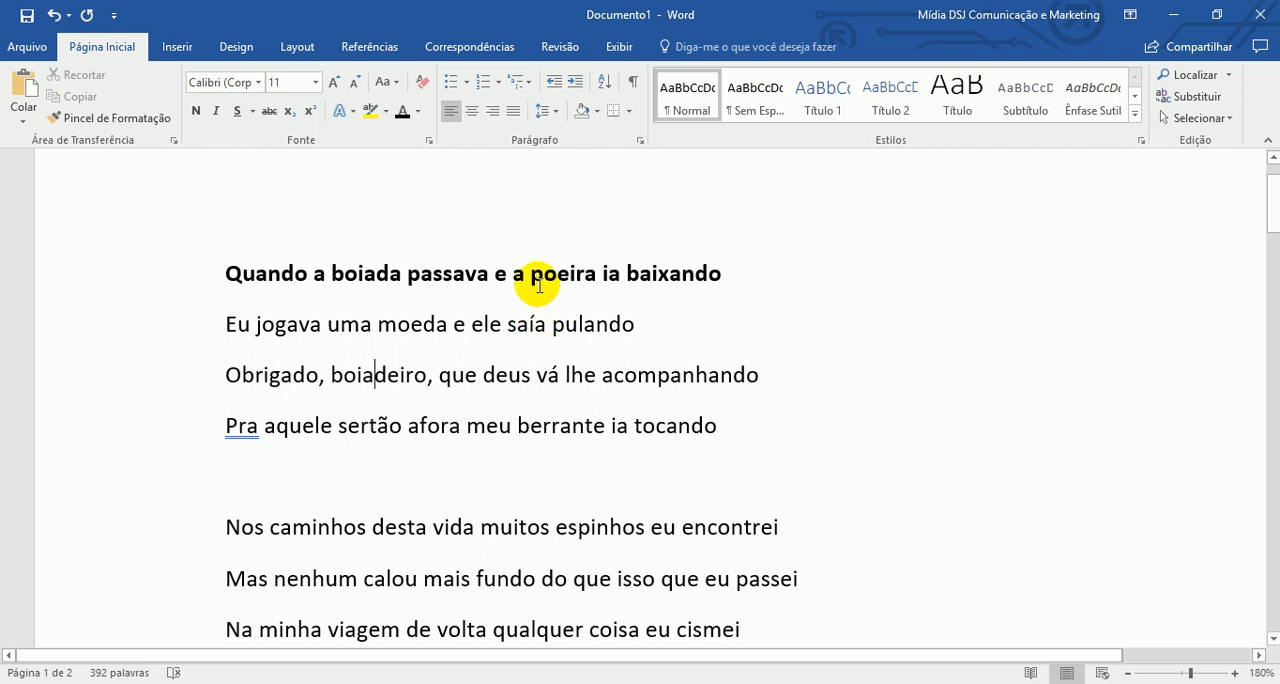
key(ctrl+z)
- Make only the word "moeda" in the second line bold and deselect it
click(420, 318)
drag(378, 325, 447, 325)
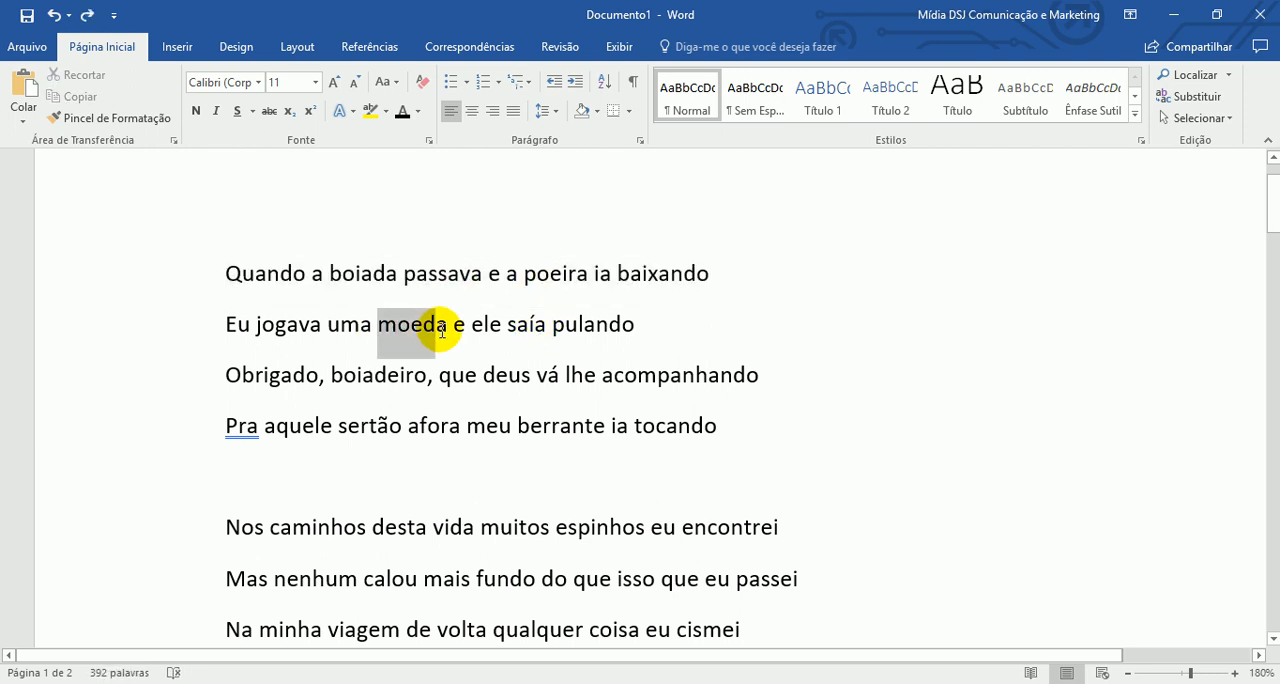
click(195, 111)
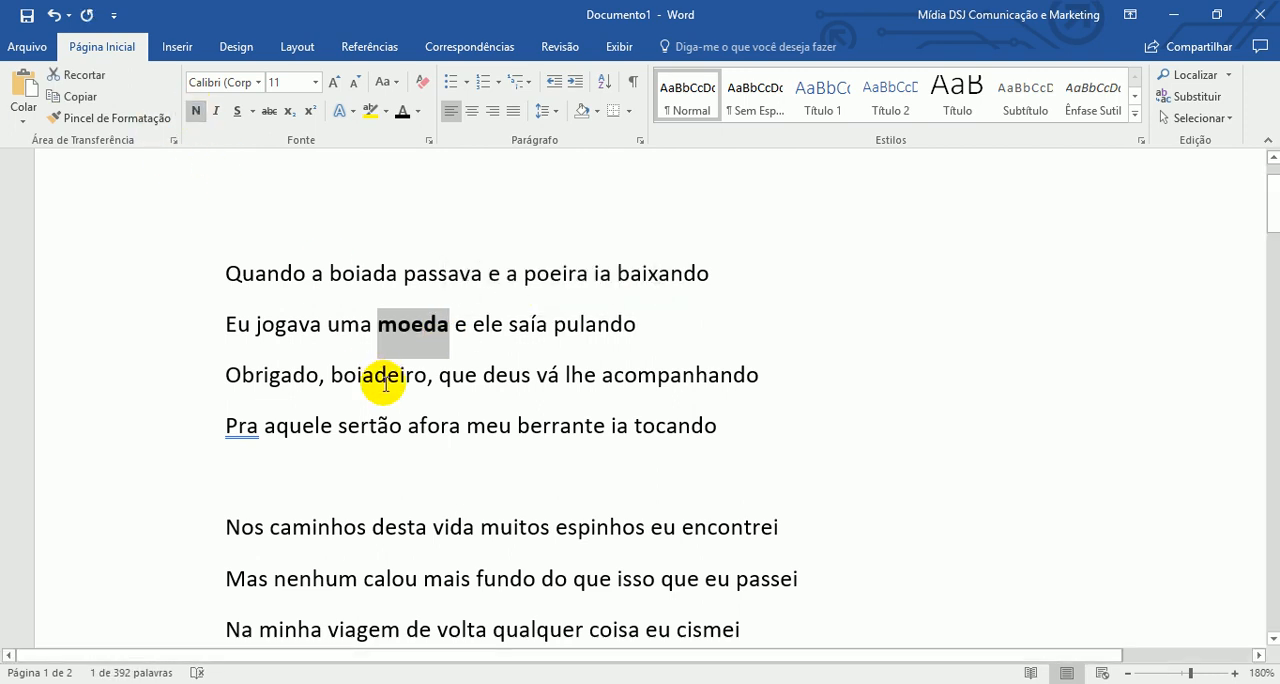
click(389, 425)
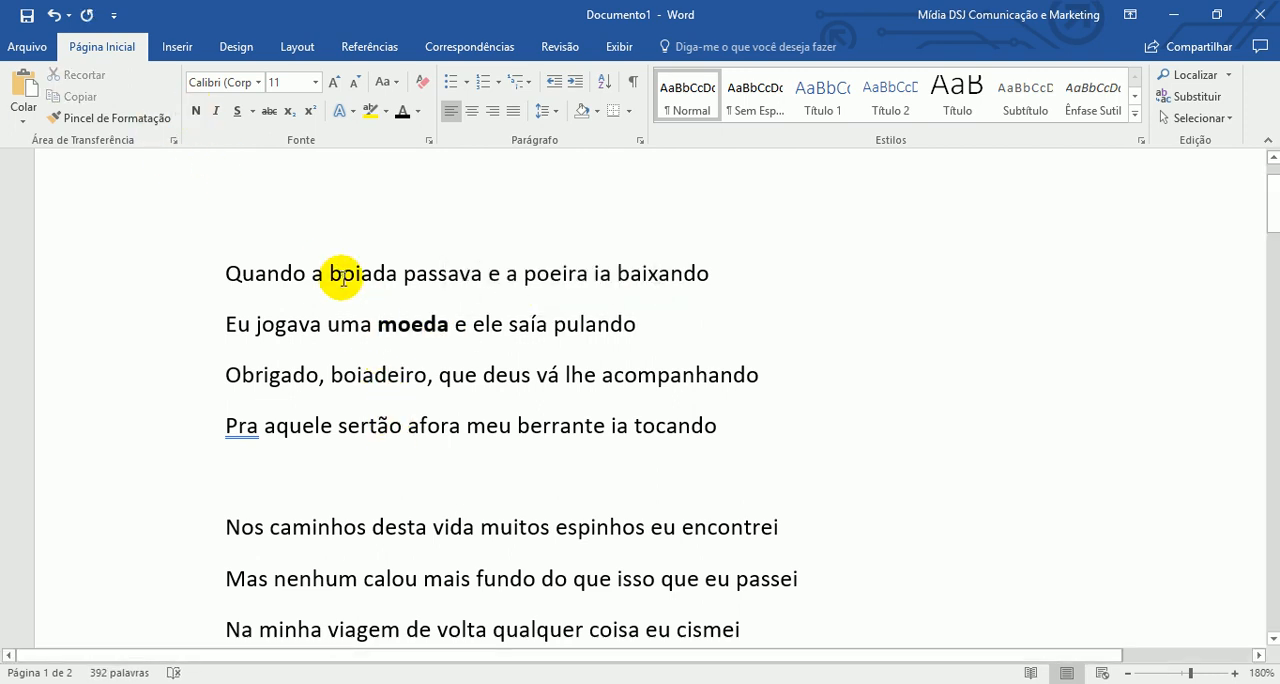
- In the first line, make the word "boiada" bold and the word "passava" italic
drag(329, 272, 487, 268)
click(197, 111)
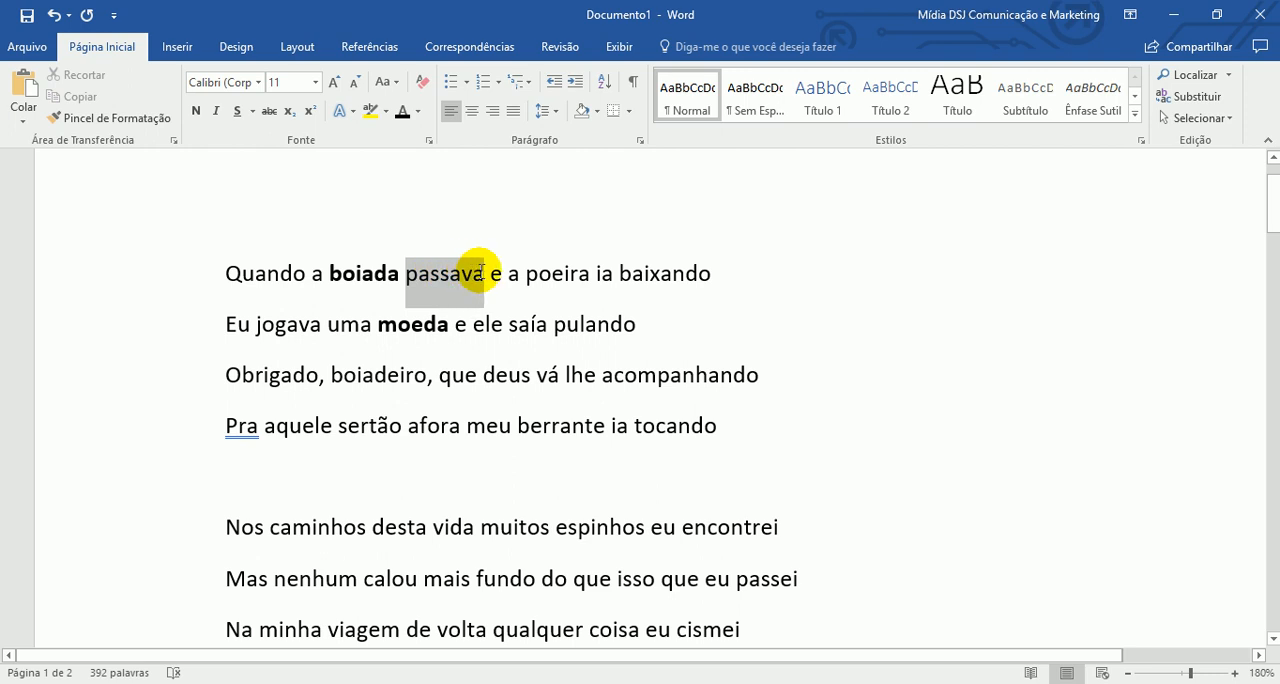
click(220, 112)
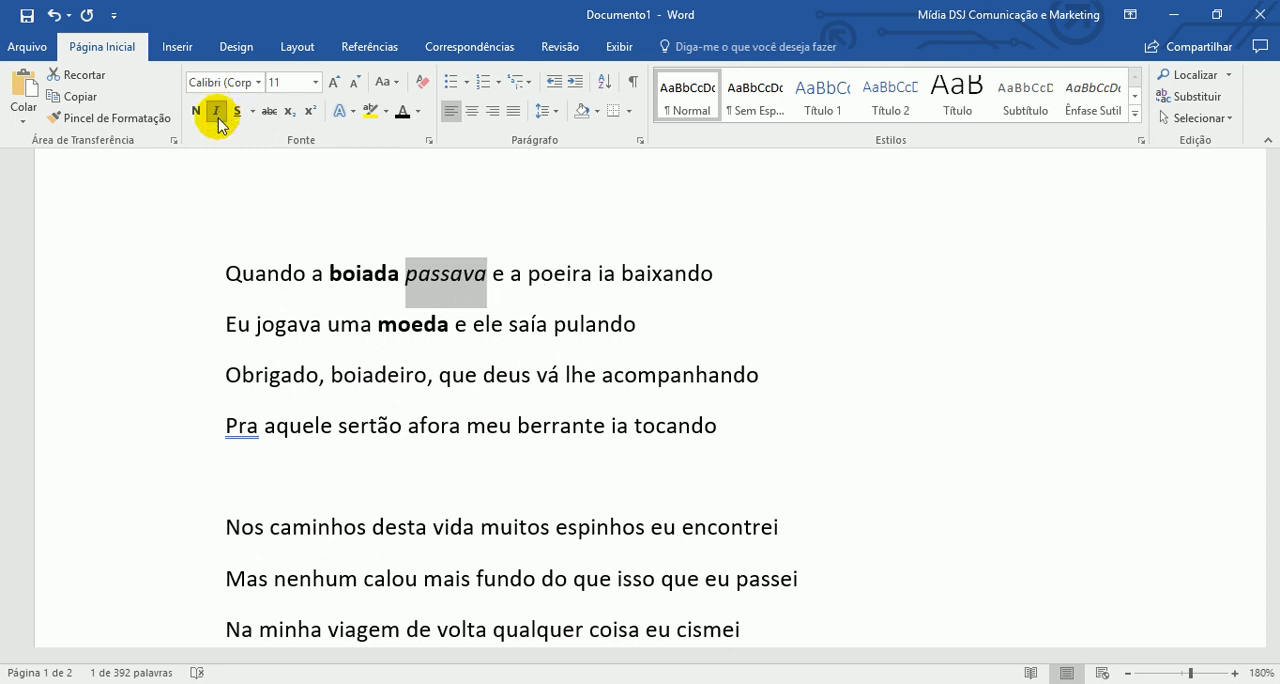
click(503, 470)
- Select the entire first line, "Quando a boiada passava e a poeira ia baixando", and make it bold
click(492, 281)
drag(492, 281, 698, 280)
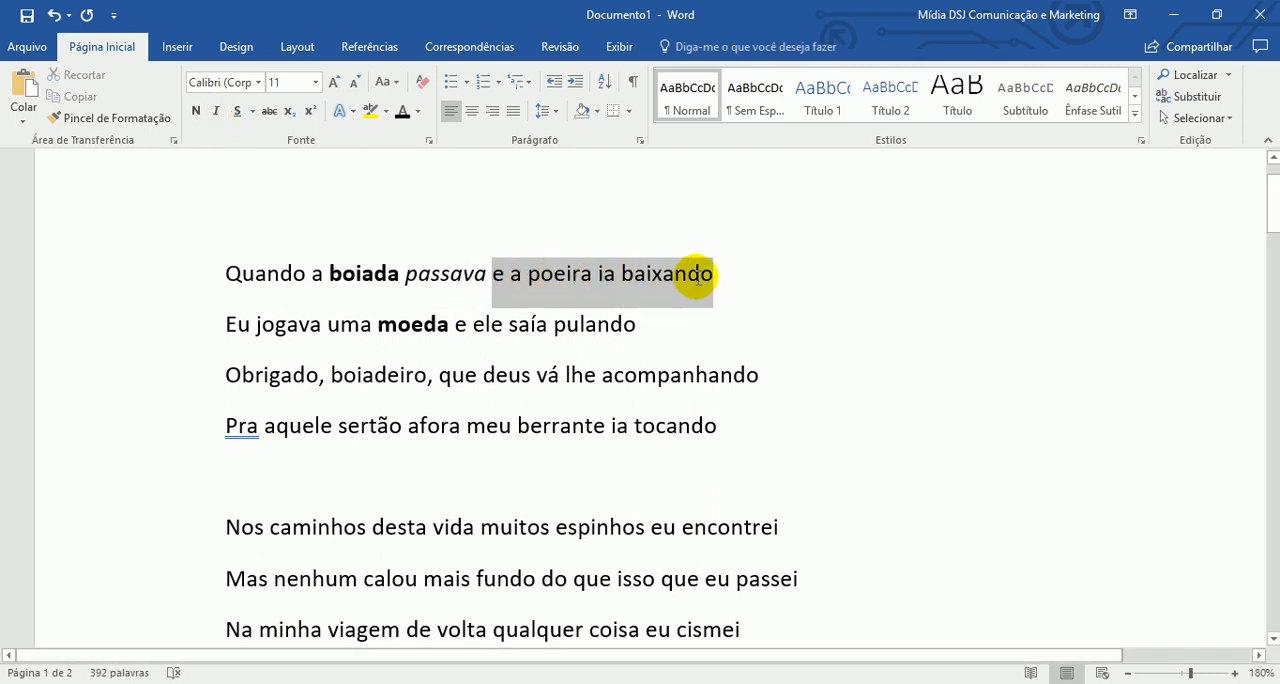
click(170, 264)
click(195, 111)
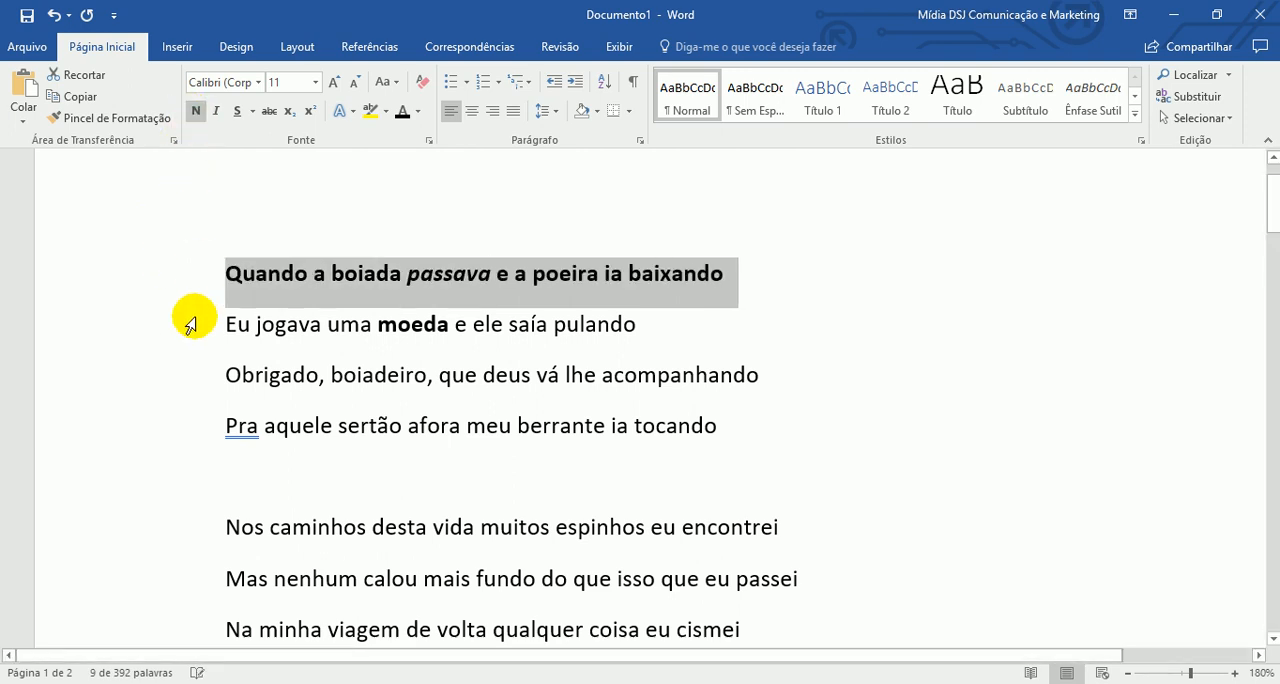
- Italicize the whole second line, "Eu jogava uma moeda e ele saía pulando", and remove all bold from it
click(186, 323)
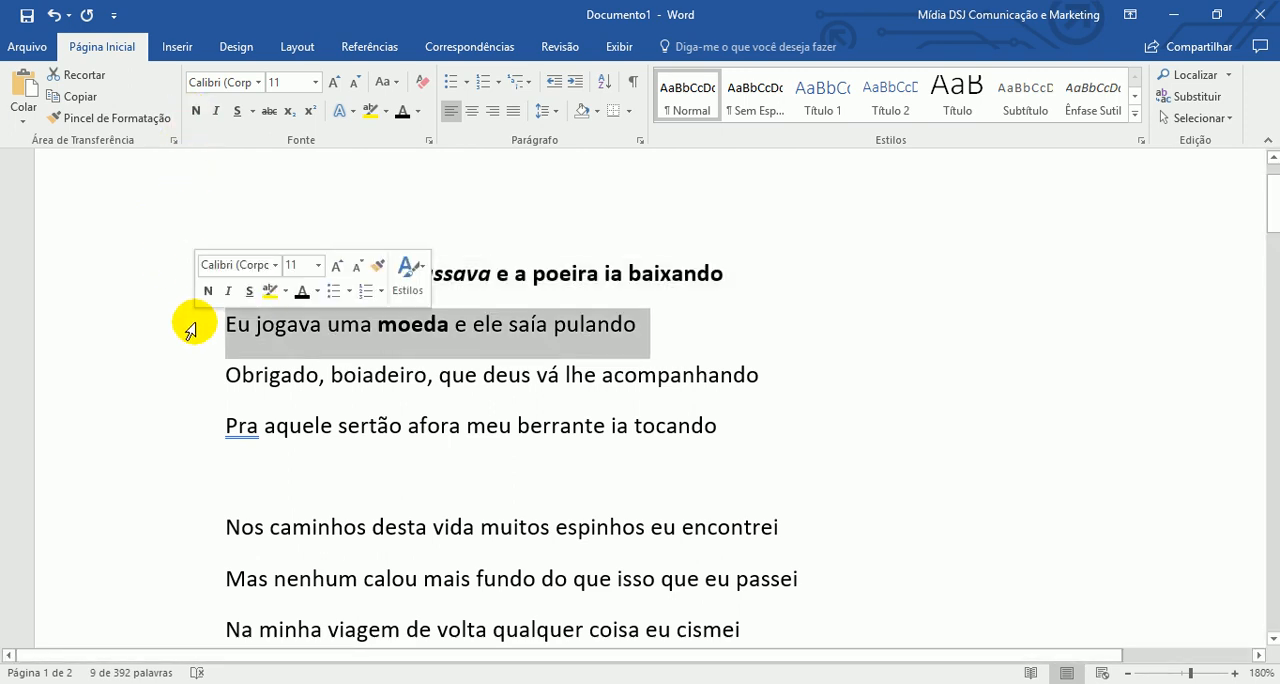
click(217, 113)
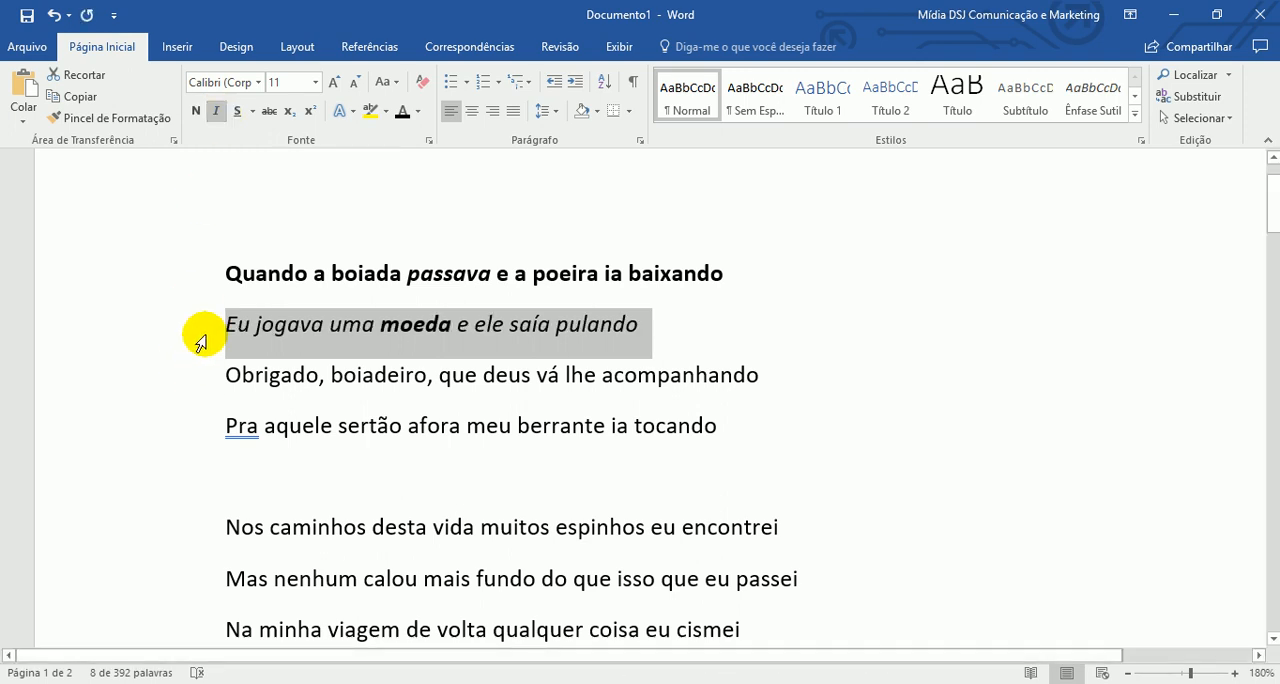
click(195, 112)
click(195, 113)
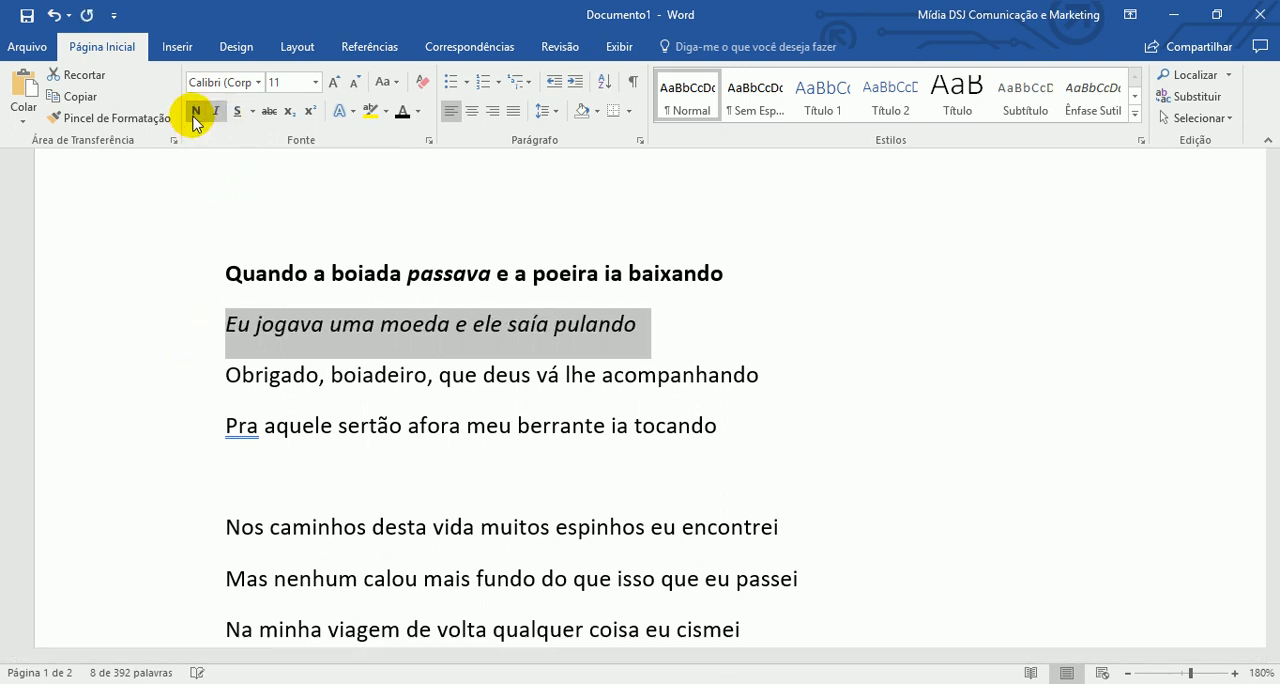
- Apply a single underline to the third line, "Obrigado, boiadeiro, que deus vá lhe acompanhando"
click(156, 377)
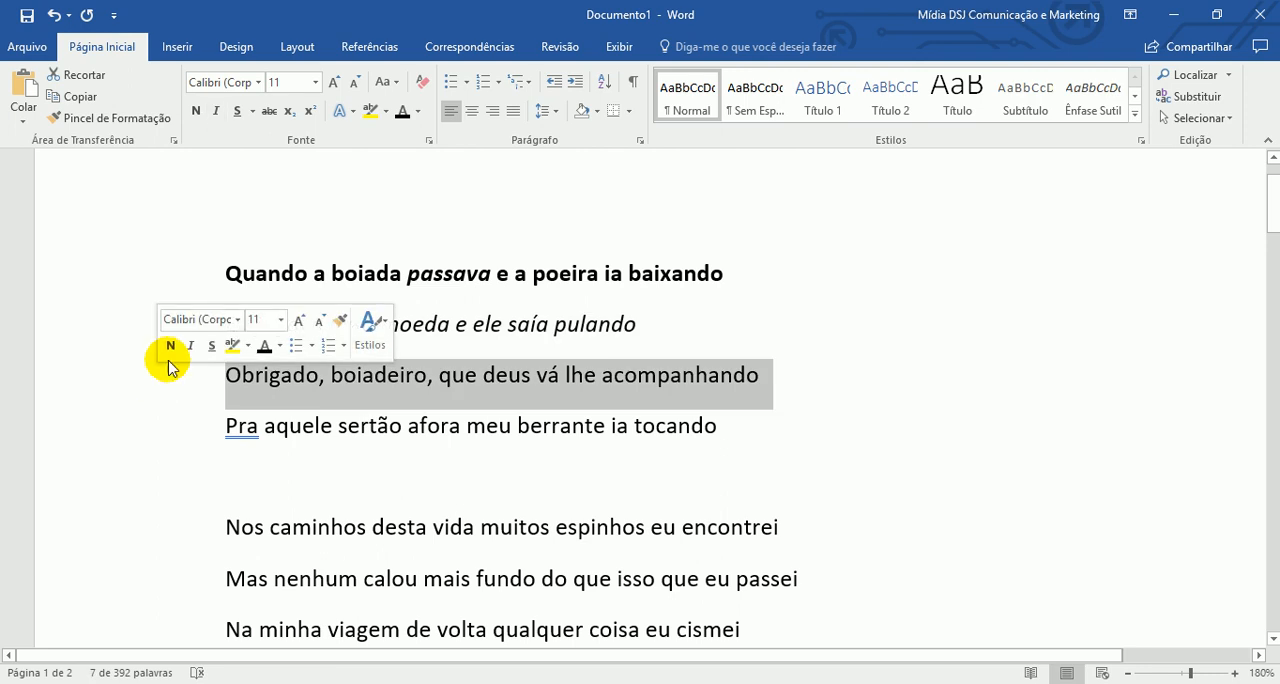
click(239, 115)
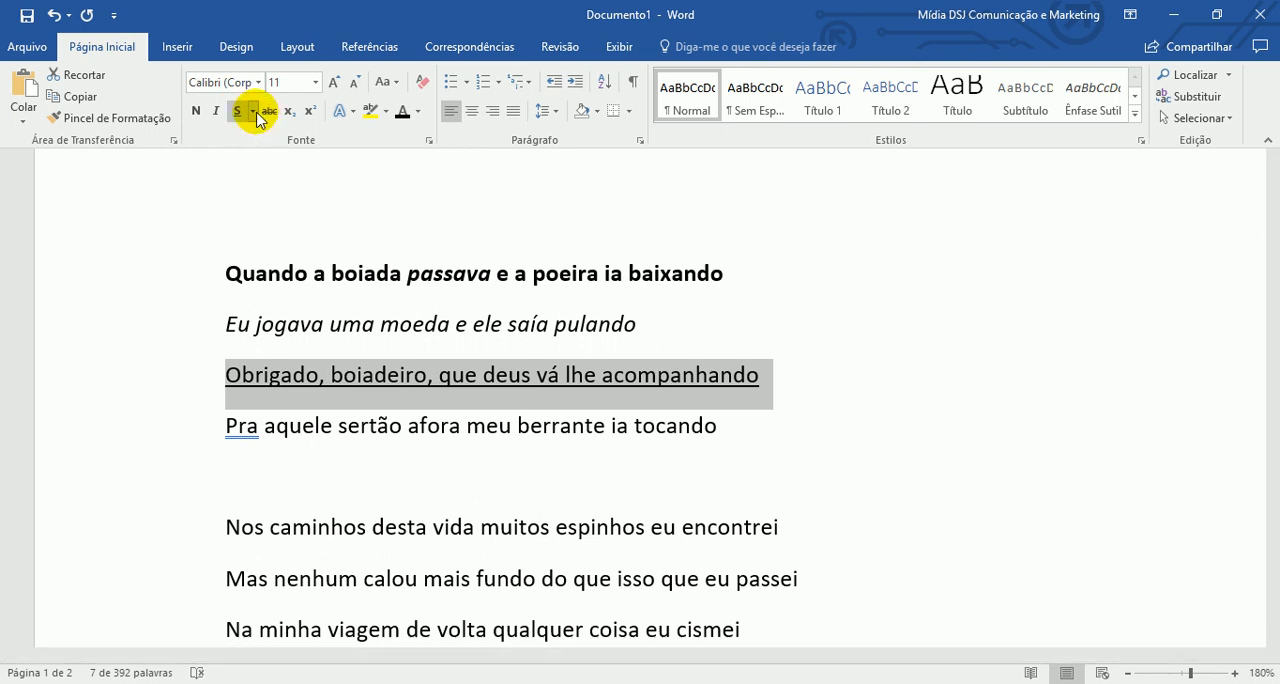
click(190, 470)
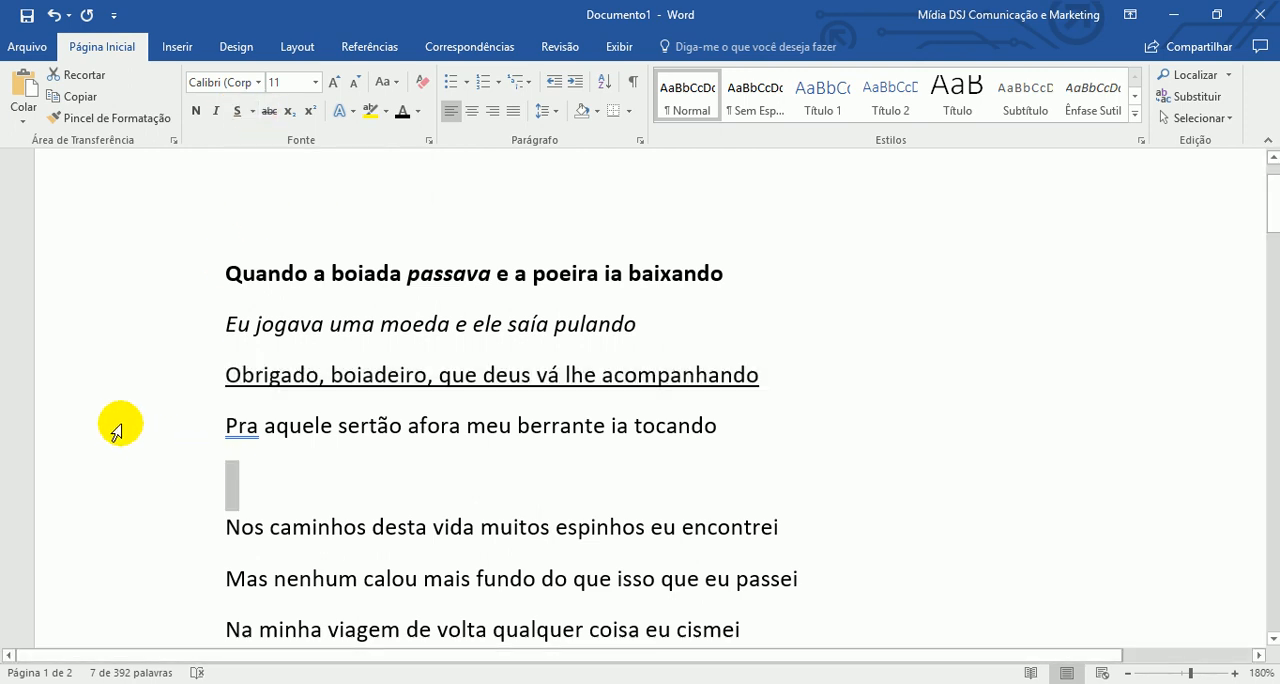
- Apply a double underline (Sublinhado duplo) to the fourth line, "Pra aquele sertão afora meu berrante ia tocando"
click(163, 428)
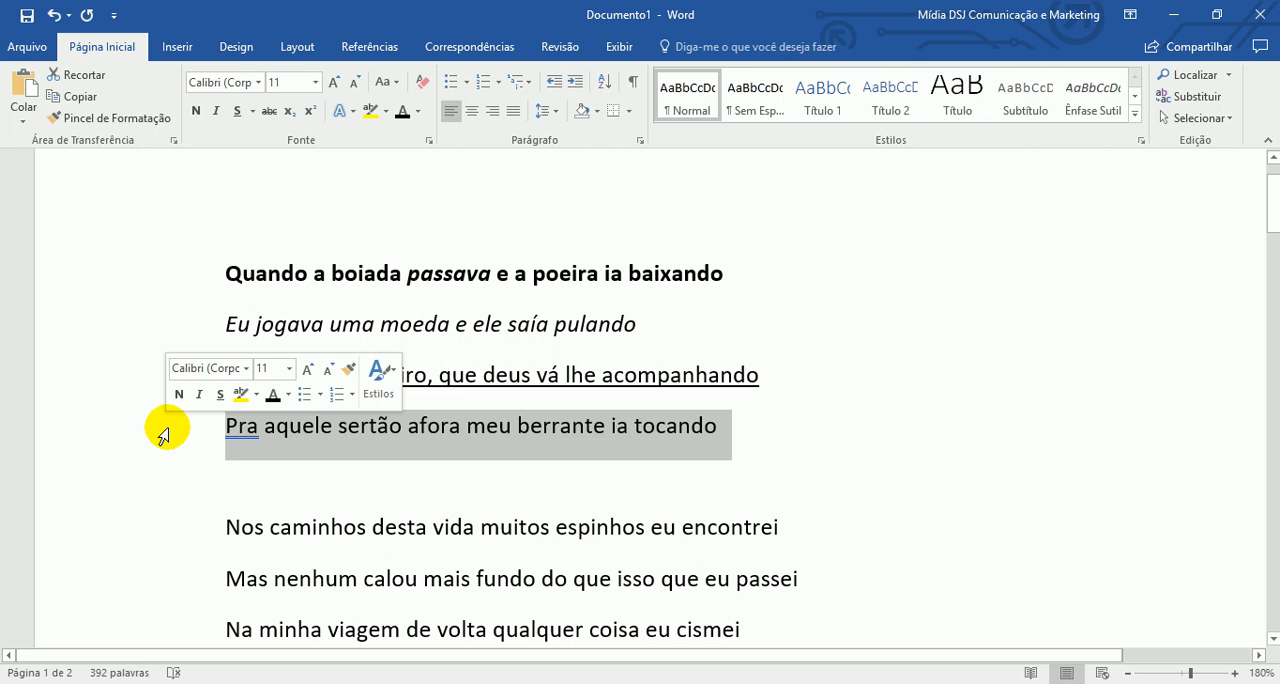
click(253, 112)
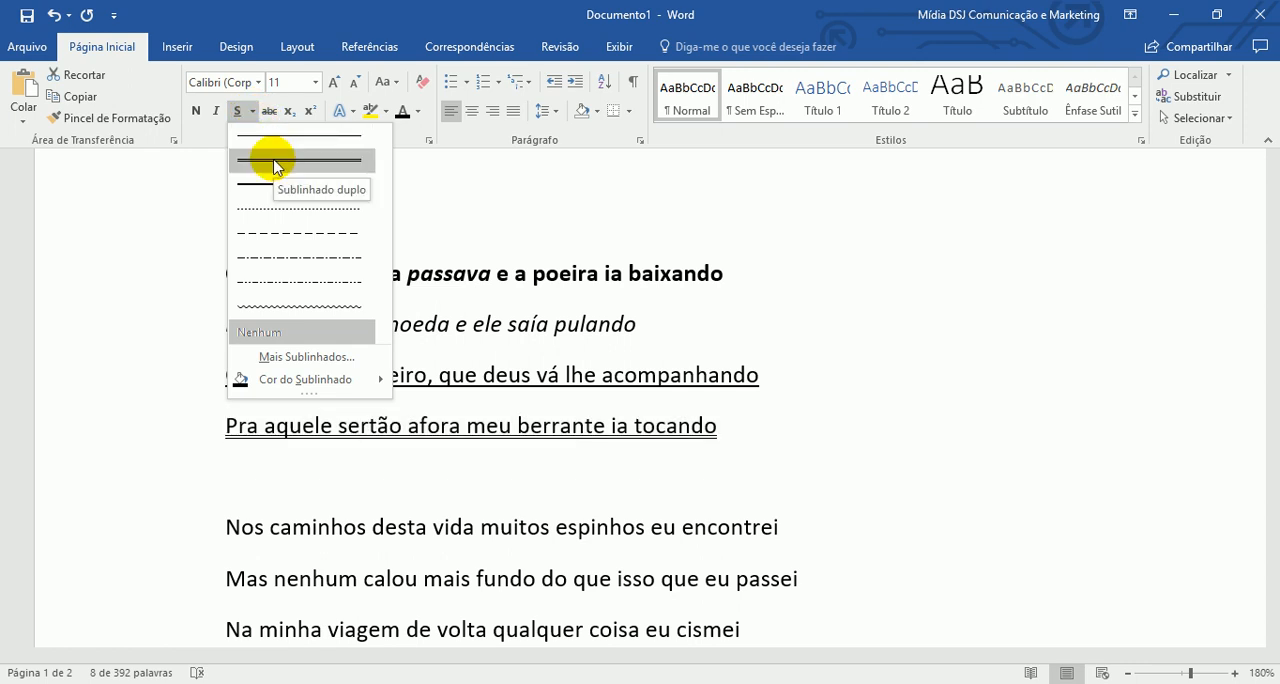
key(Escape)
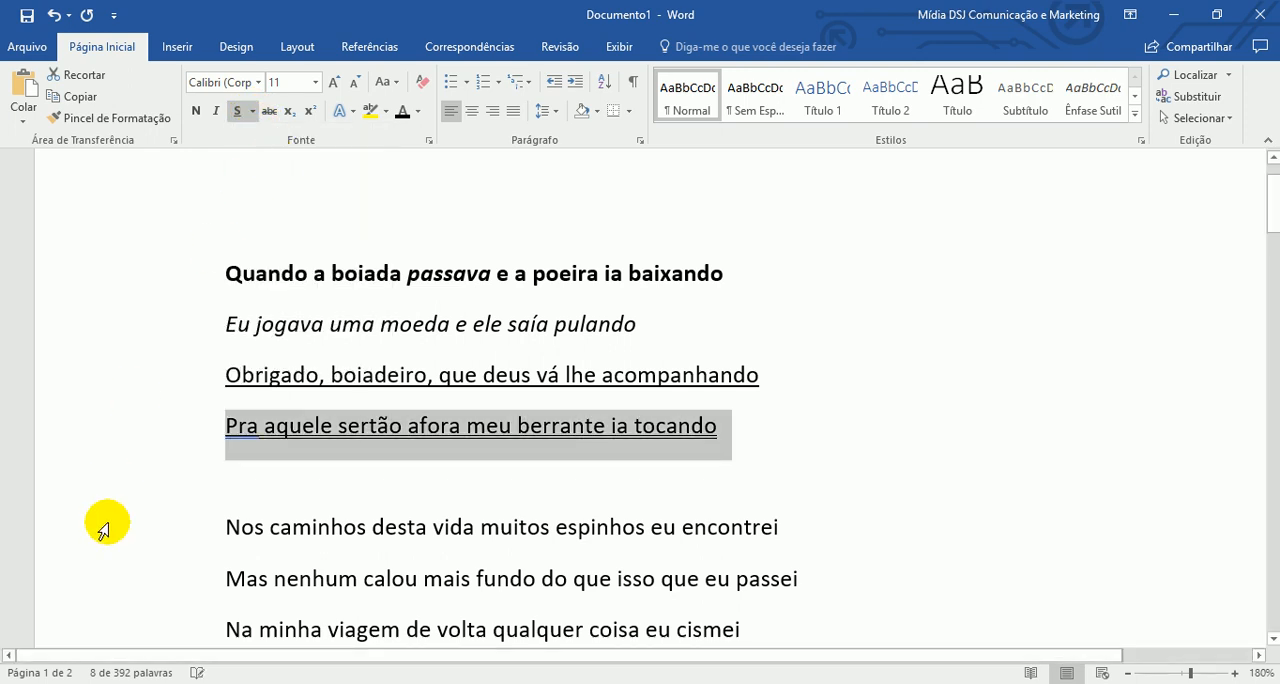
- Apply a dotted underline (Sublinhado pontilhado) to the line "Nos caminhos desta vida muitos espinhos eu encontrei"
click(135, 527)
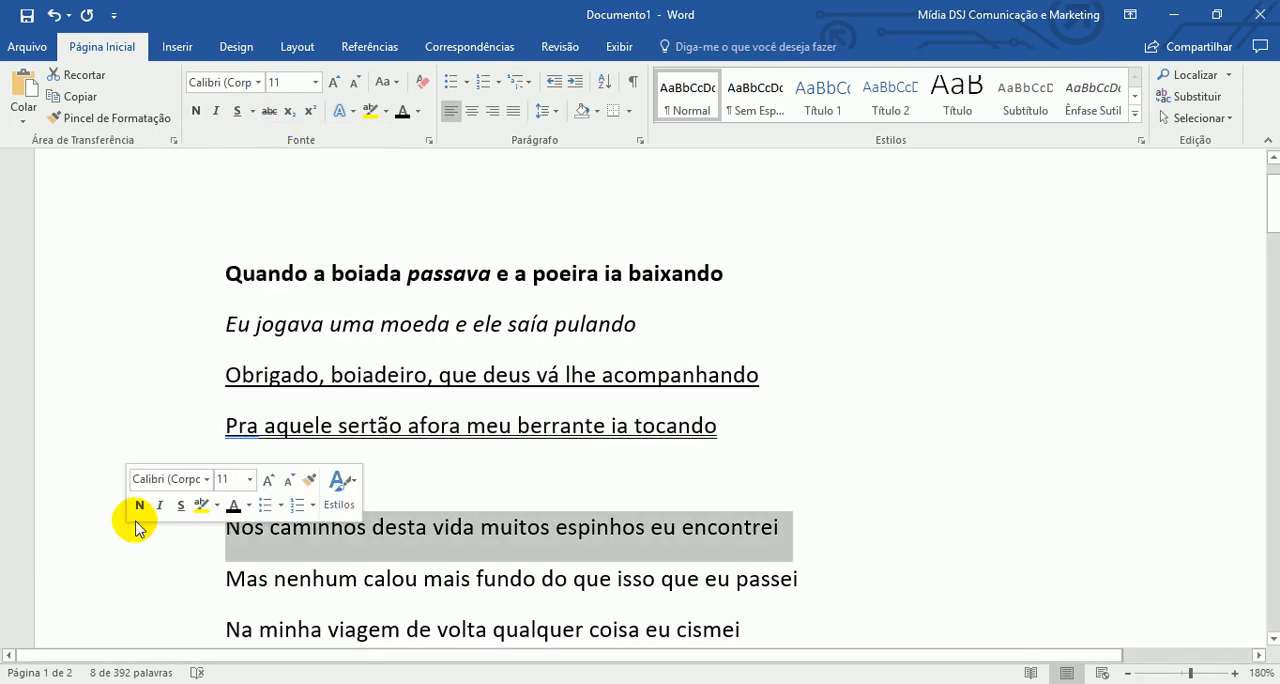
click(253, 111)
click(311, 207)
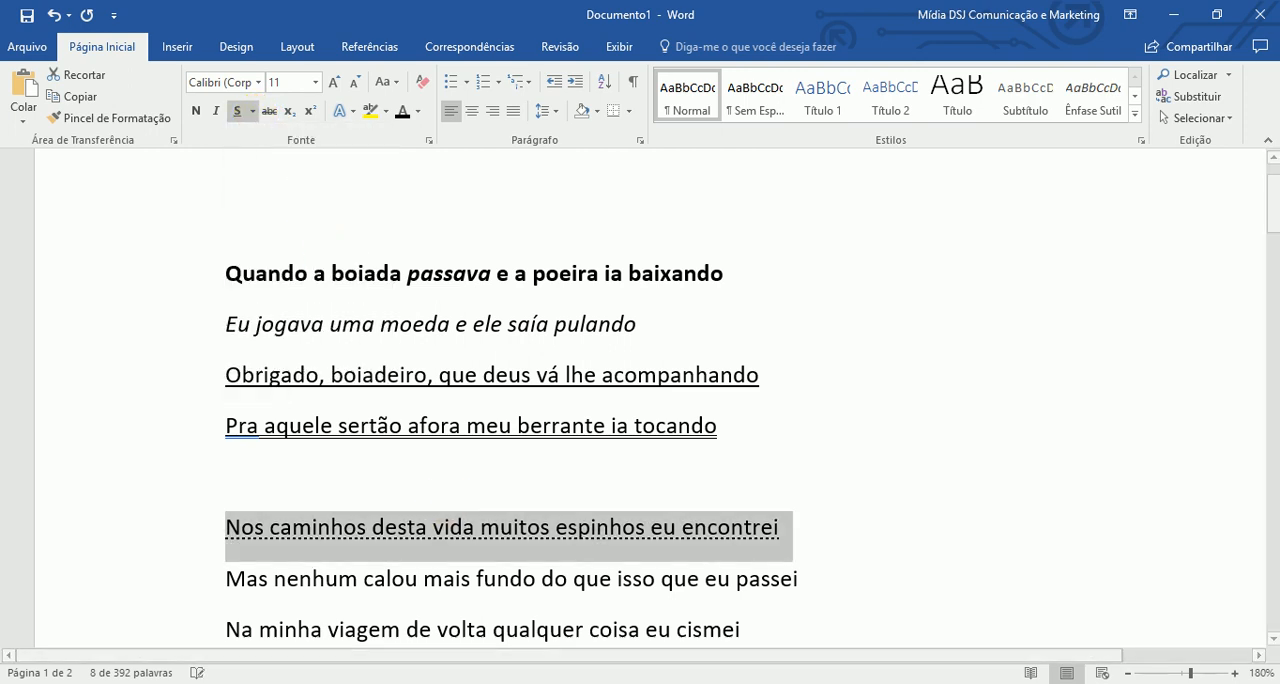
click(591, 530)
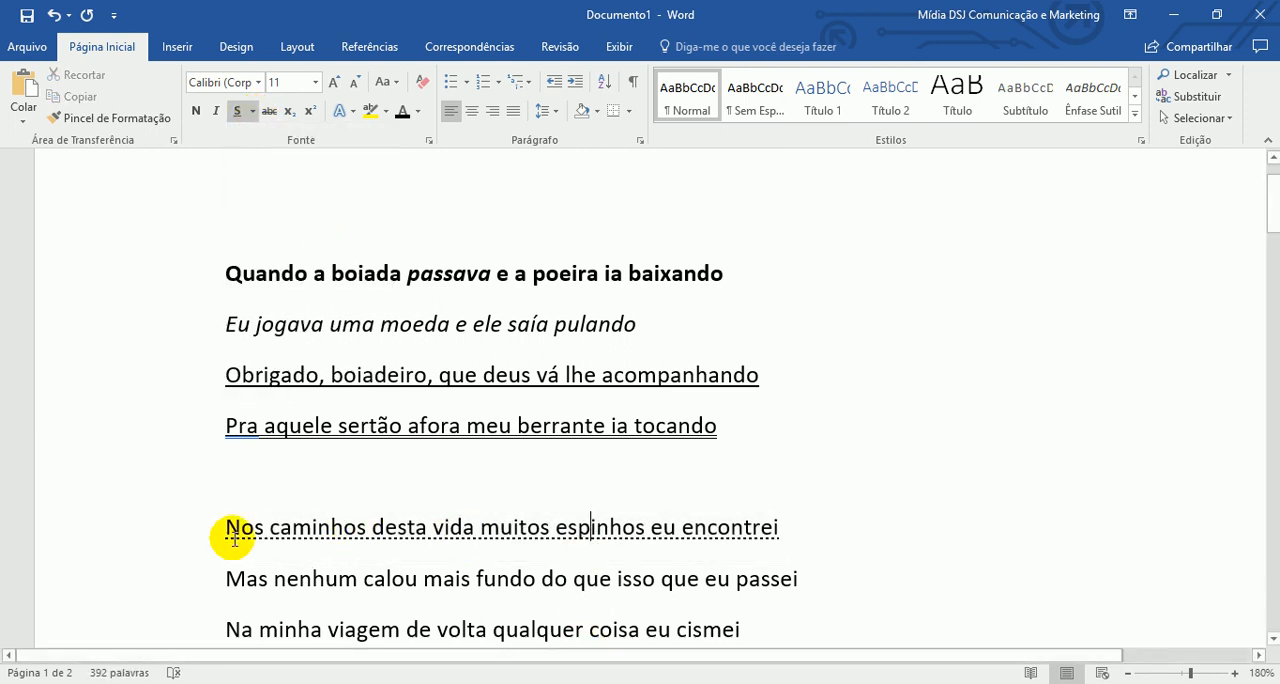
- Apply a dashed underline to the line "Mas nenhum calou mais fundo do que isso que eu passei"
click(197, 584)
click(253, 111)
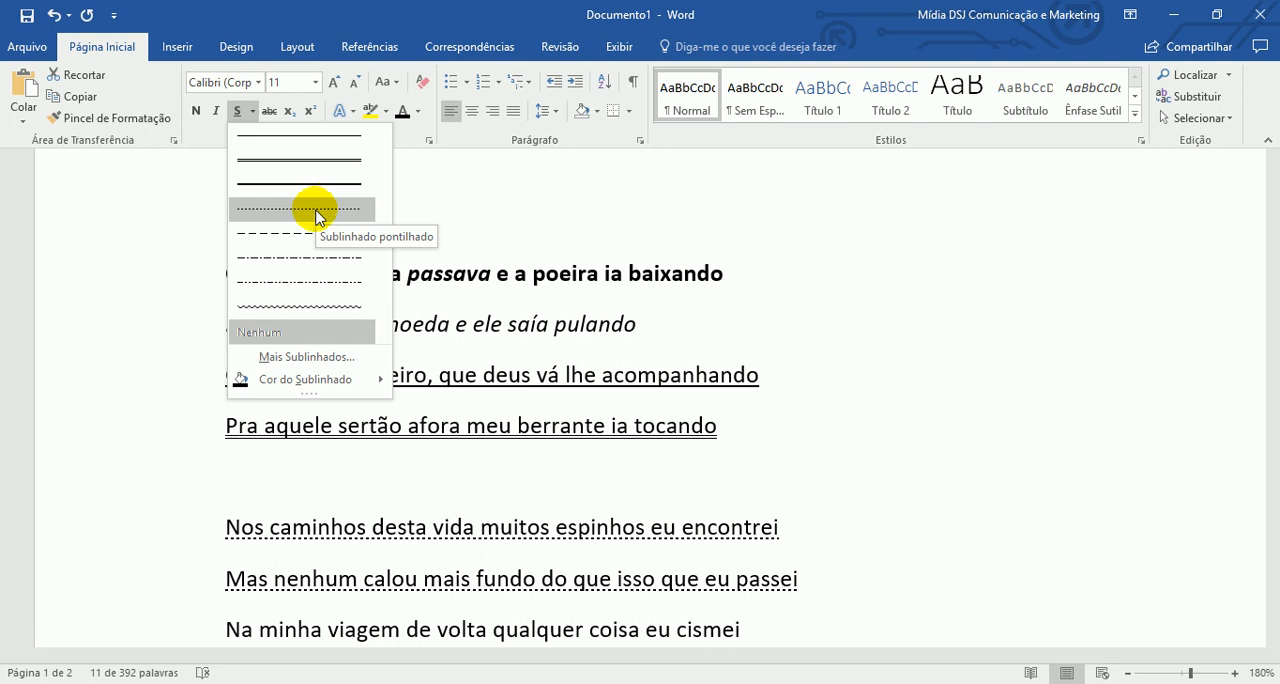
key(Escape)
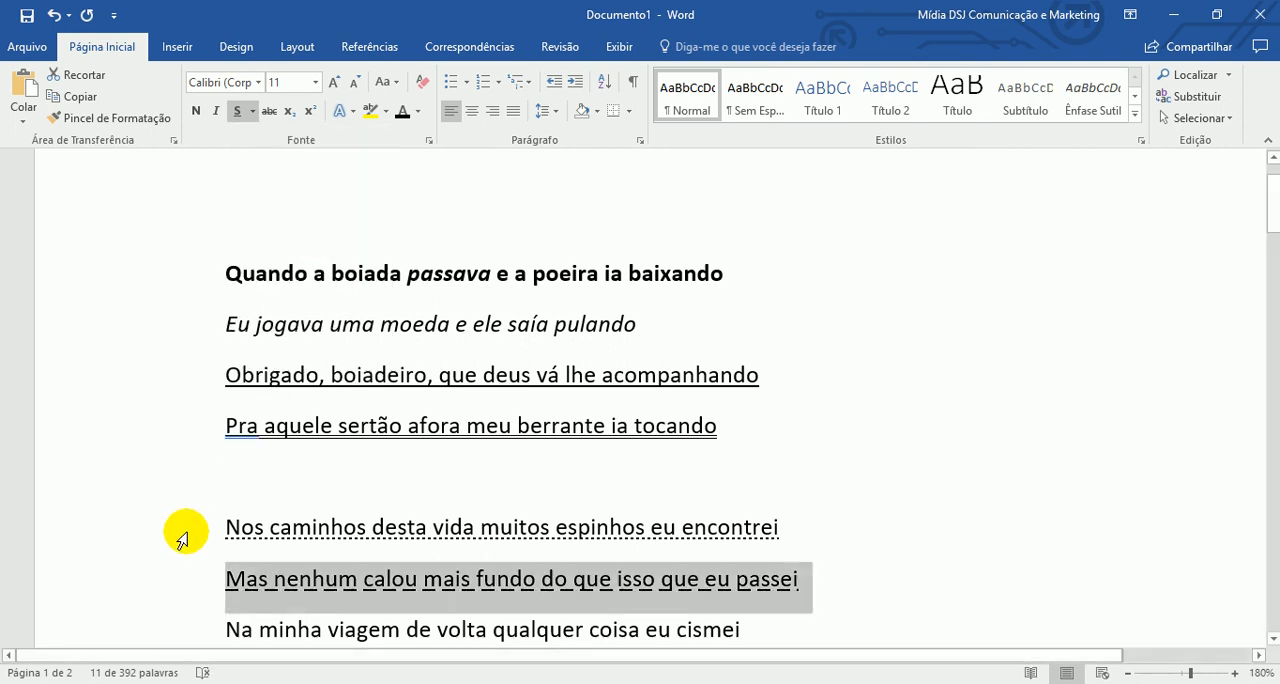
click(189, 540)
click(165, 589)
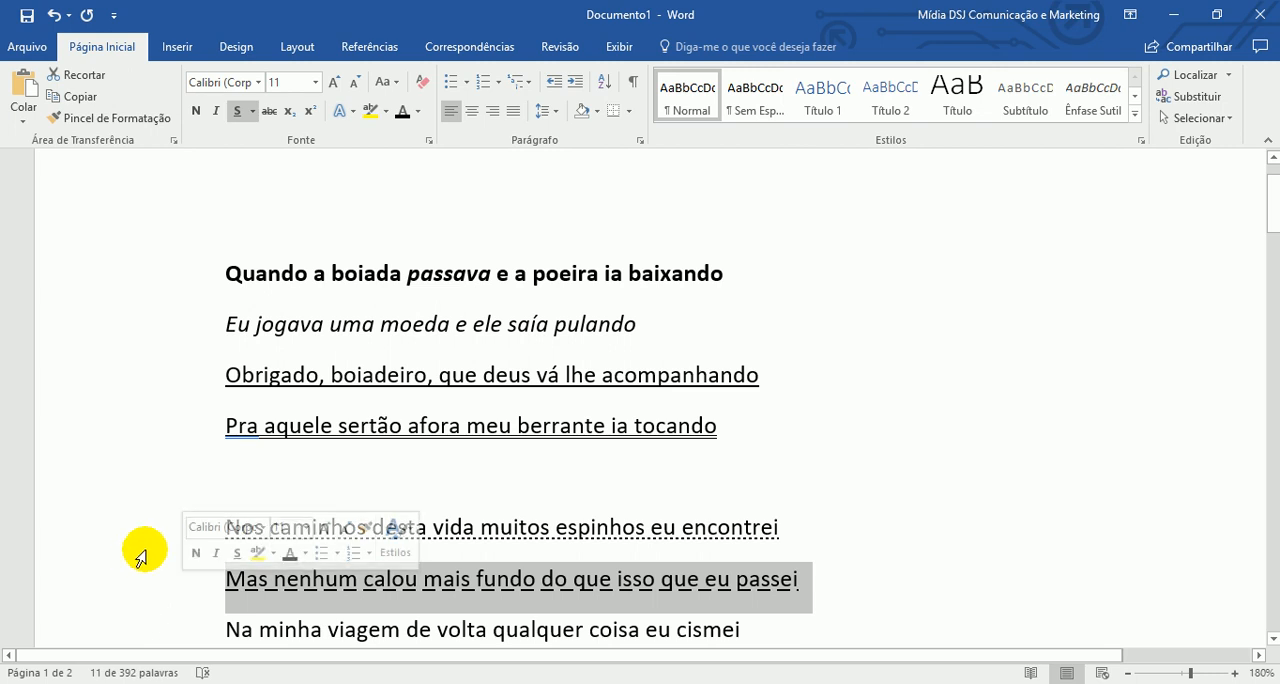
- Apply strikethrough (Tachado) to "o menino não avistei" in the line beginning "Vendo a porteira fechada"
scroll(121, 530, down, 2)
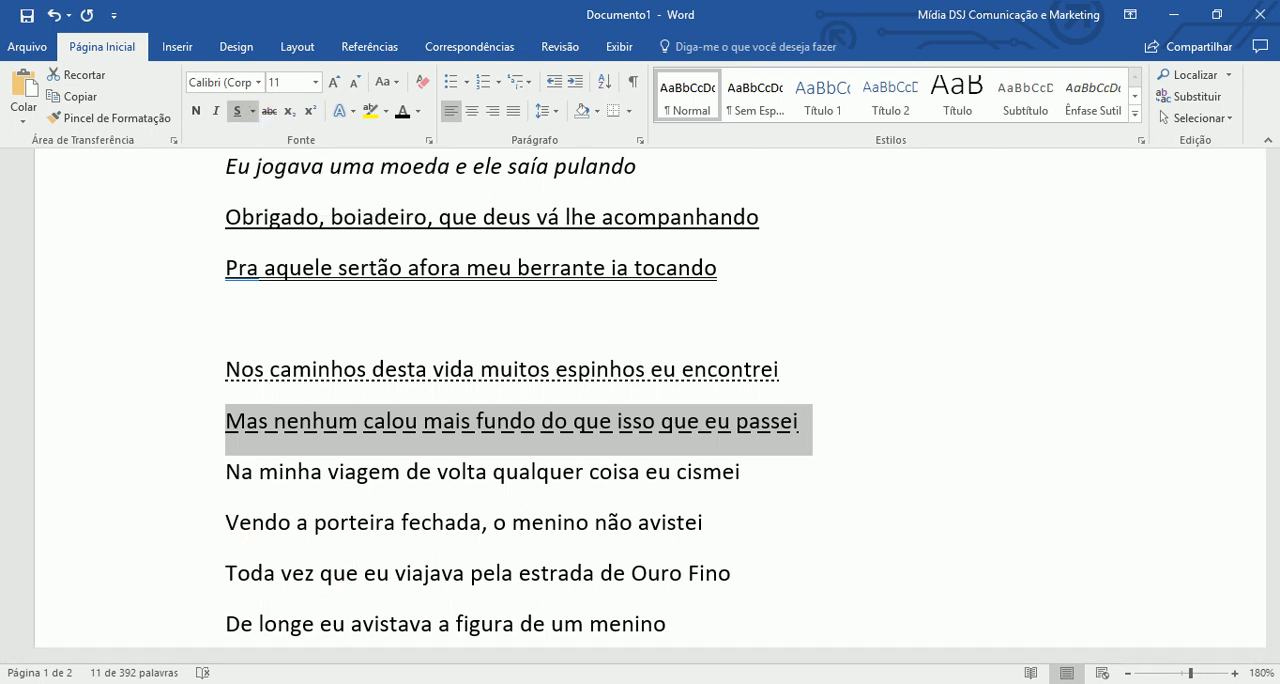
scroll(986, 629, down, 3)
click(904, 387)
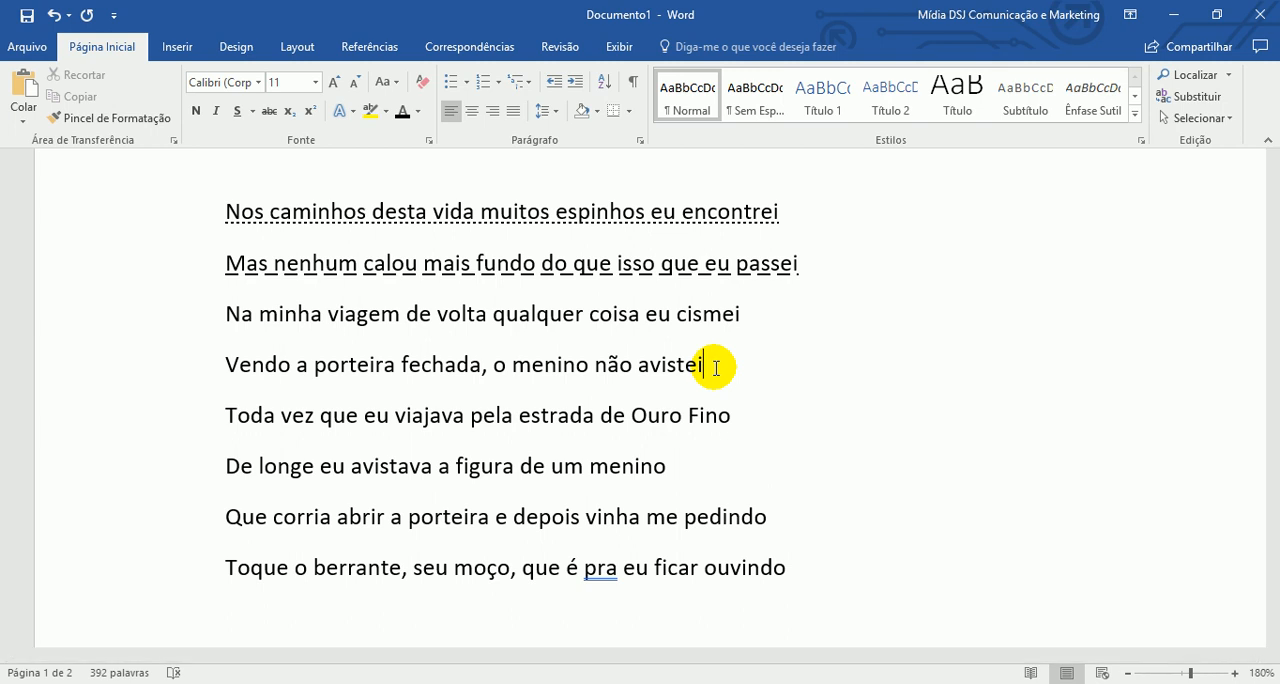
drag(716, 367, 494, 367)
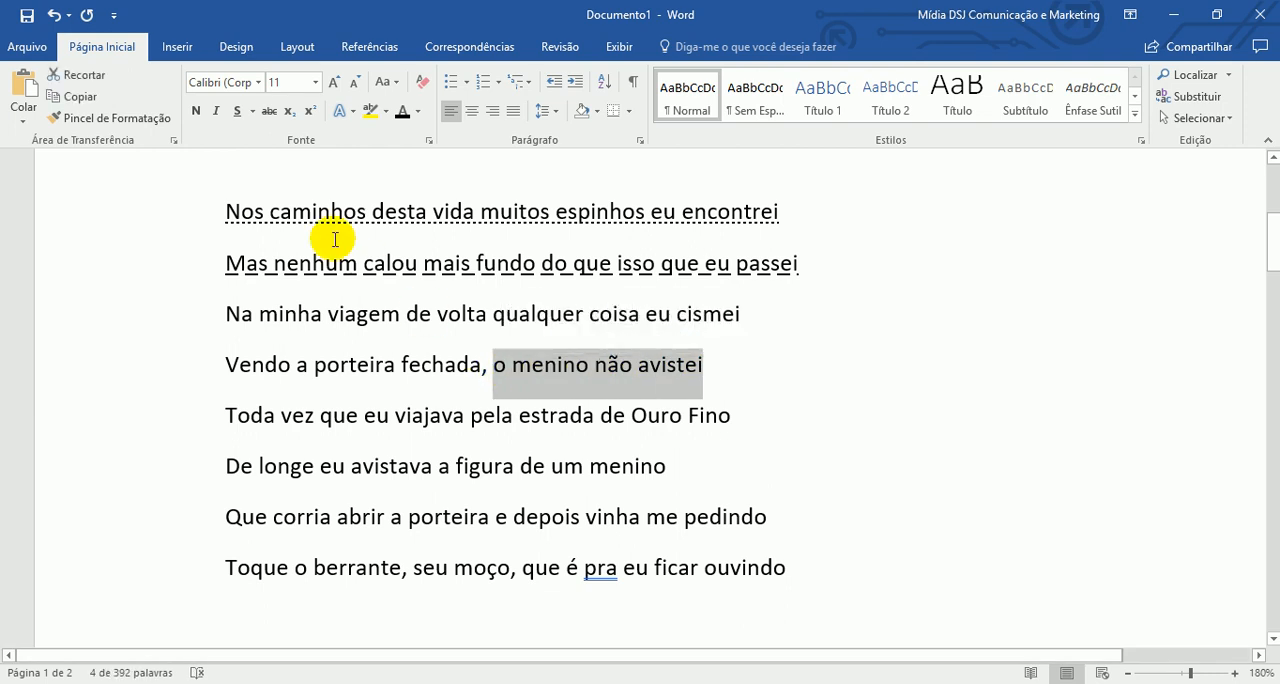
click(270, 111)
click(760, 420)
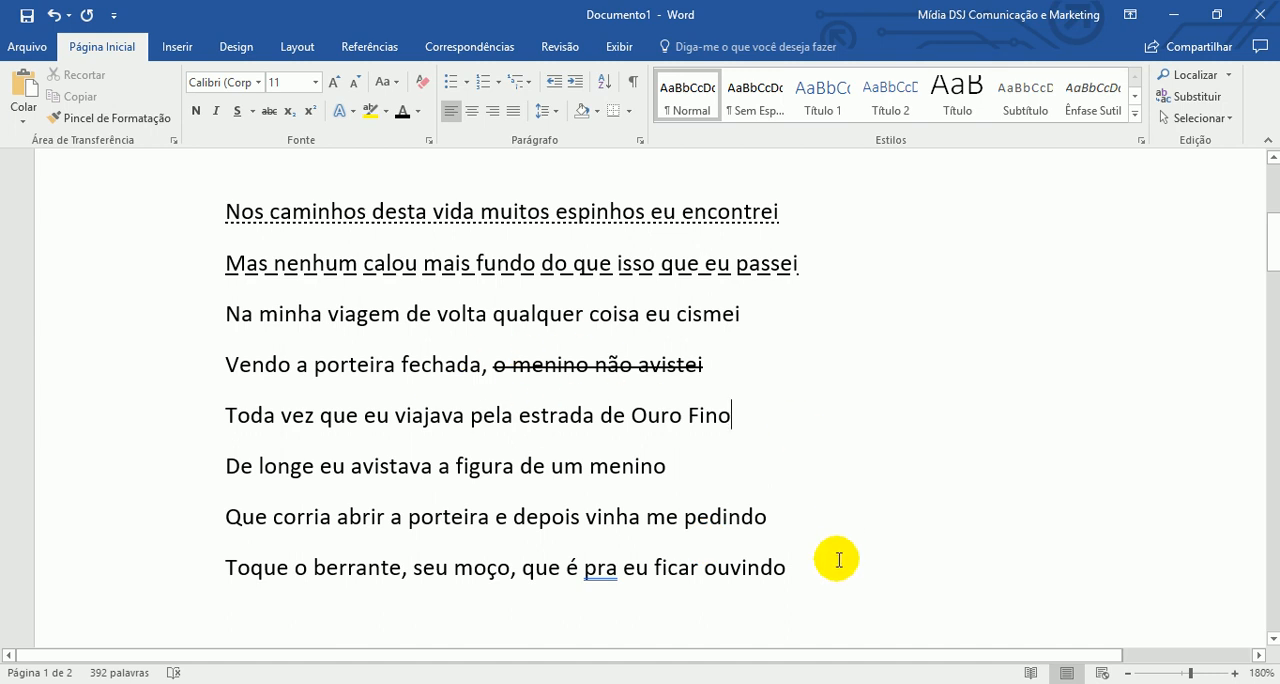
- Insert three blank lines after the line "Toda vez que eu viajava pela estrada de Ouro Fino"
scroll(822, 478, down, 3)
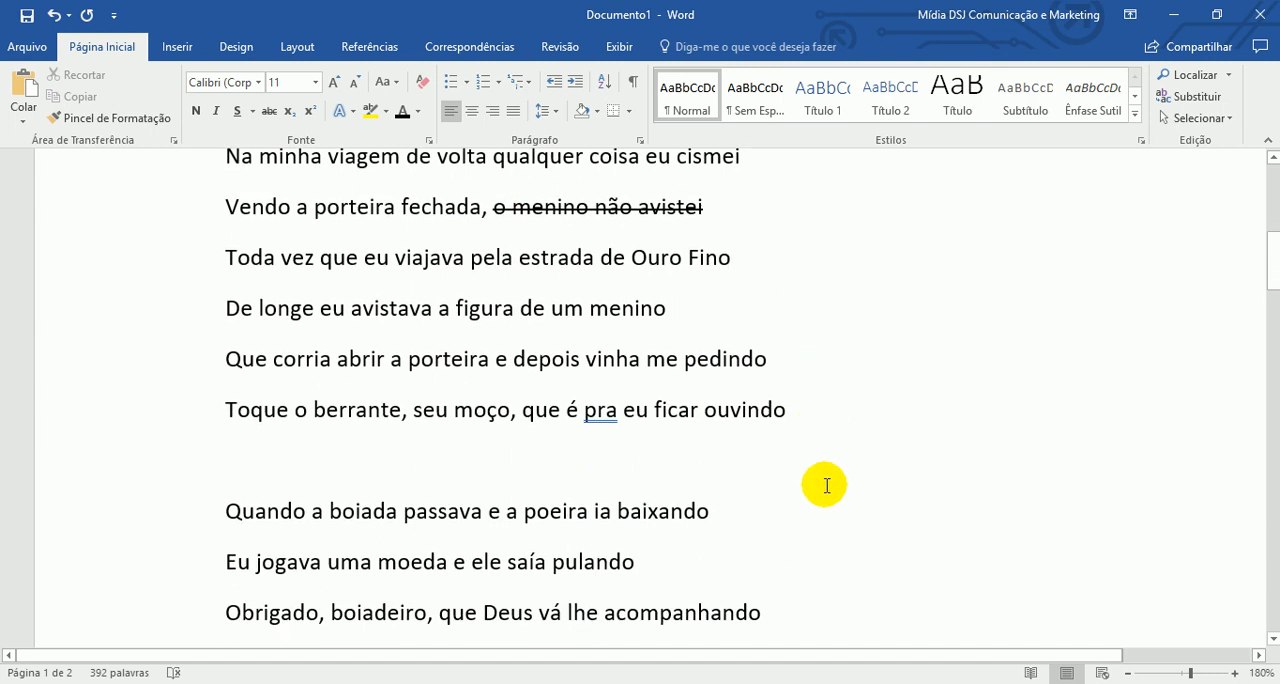
scroll(826, 486, up, 2)
scroll(862, 500, down, 2)
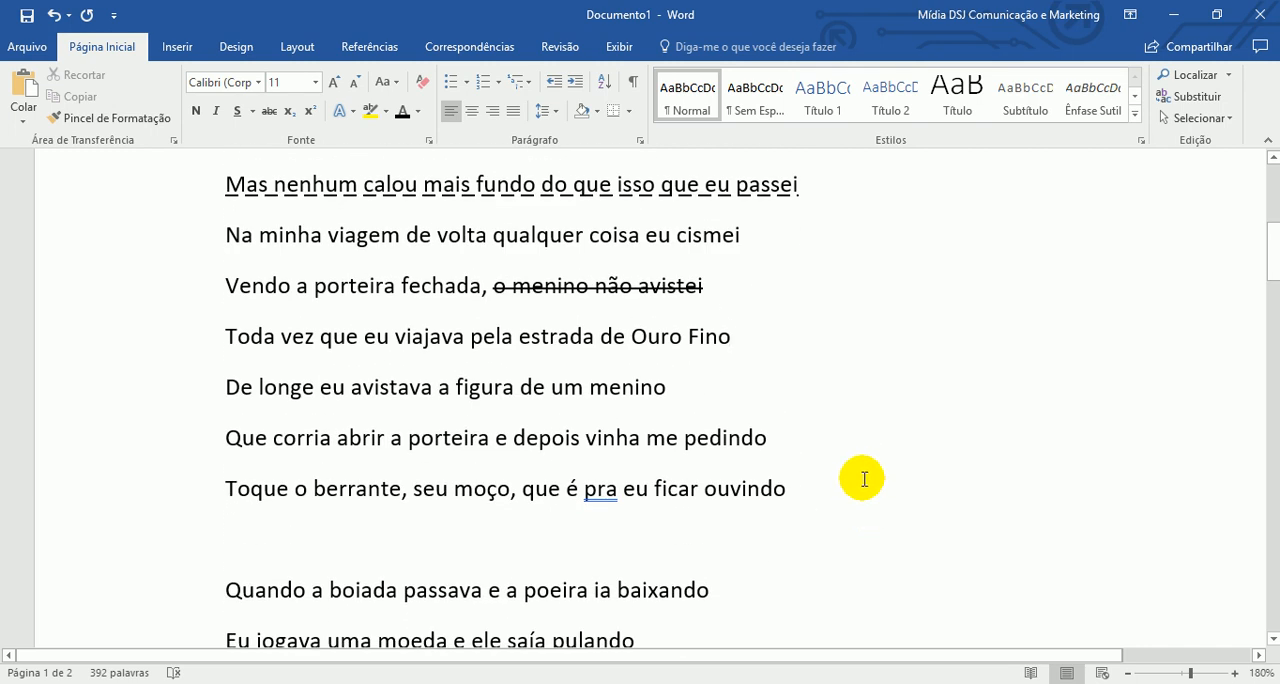
key(Return)
key(Return)
key(Return)
scroll(381, 328, down, 2)
- Enter the formula "X = a + b" in normal text on the blank line below "Toda vez que eu viajava pela estrada de Ouro Fino"
click(330, 276)
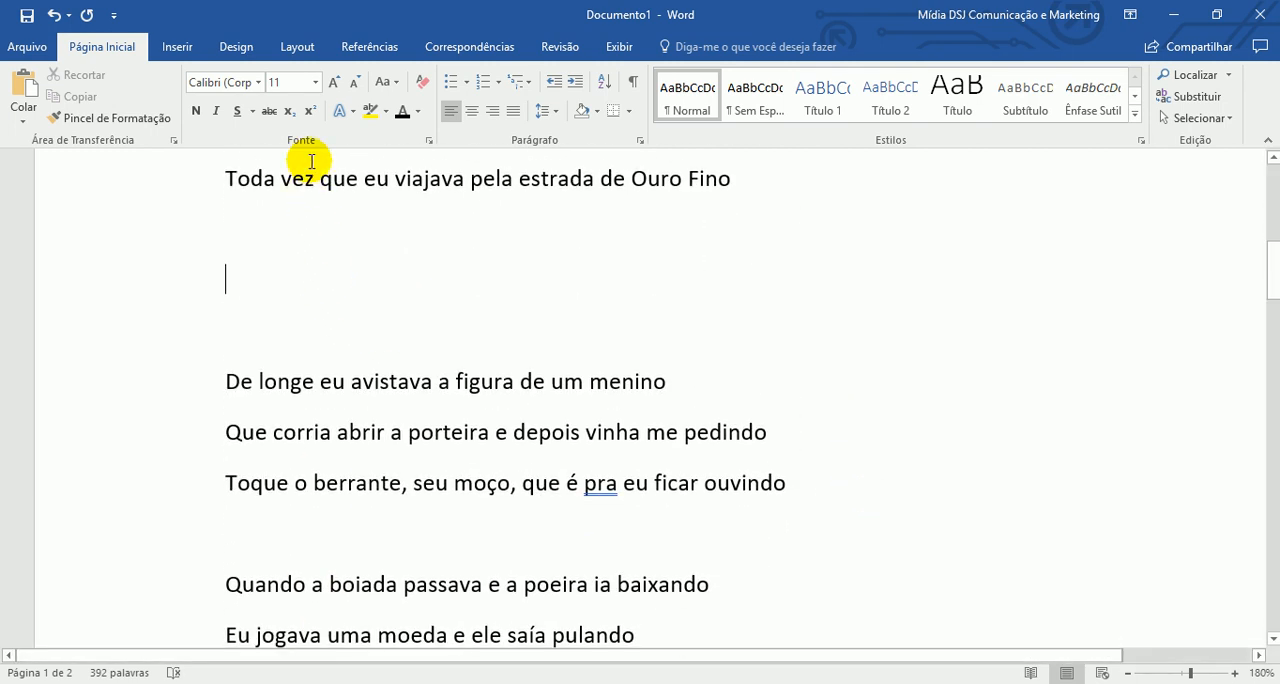
click(288, 112)
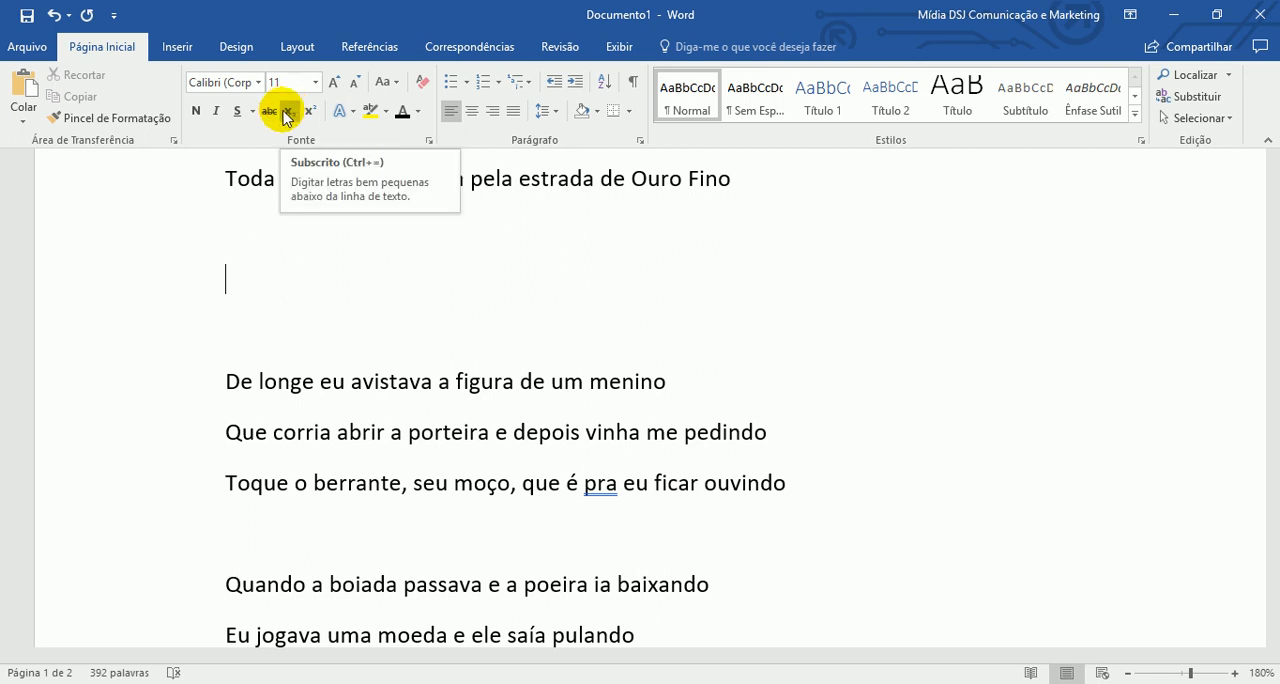
click(312, 112)
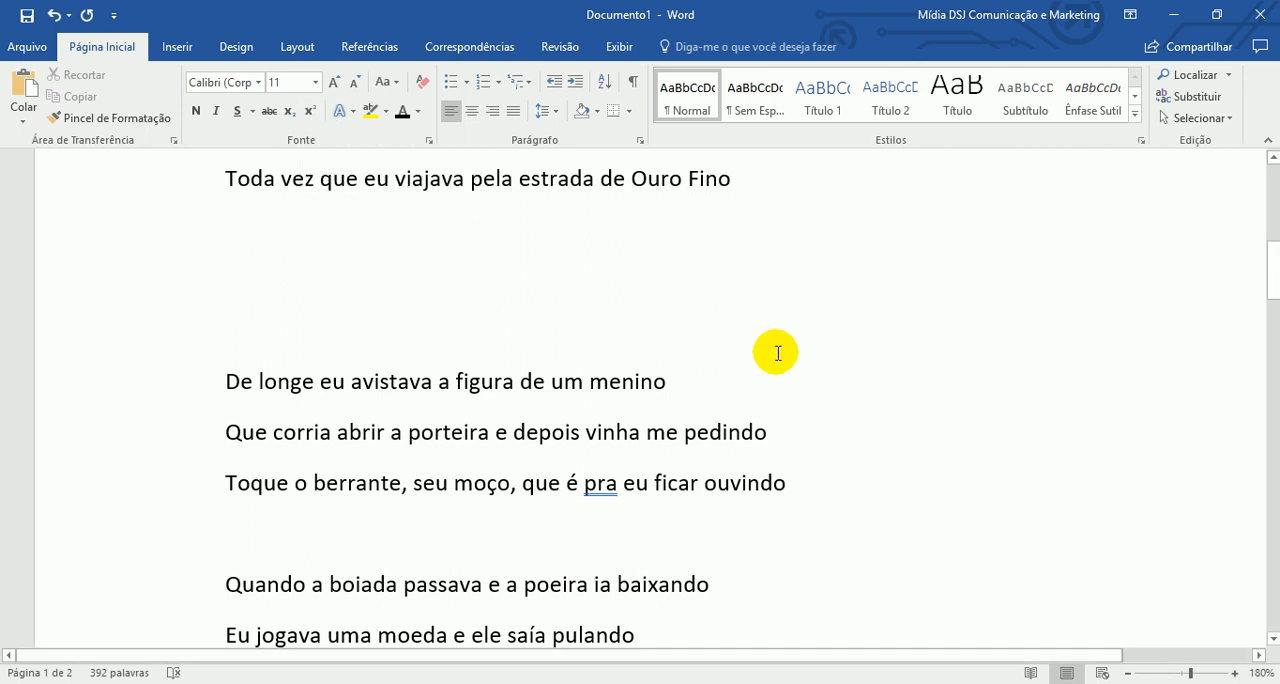
text(x = )
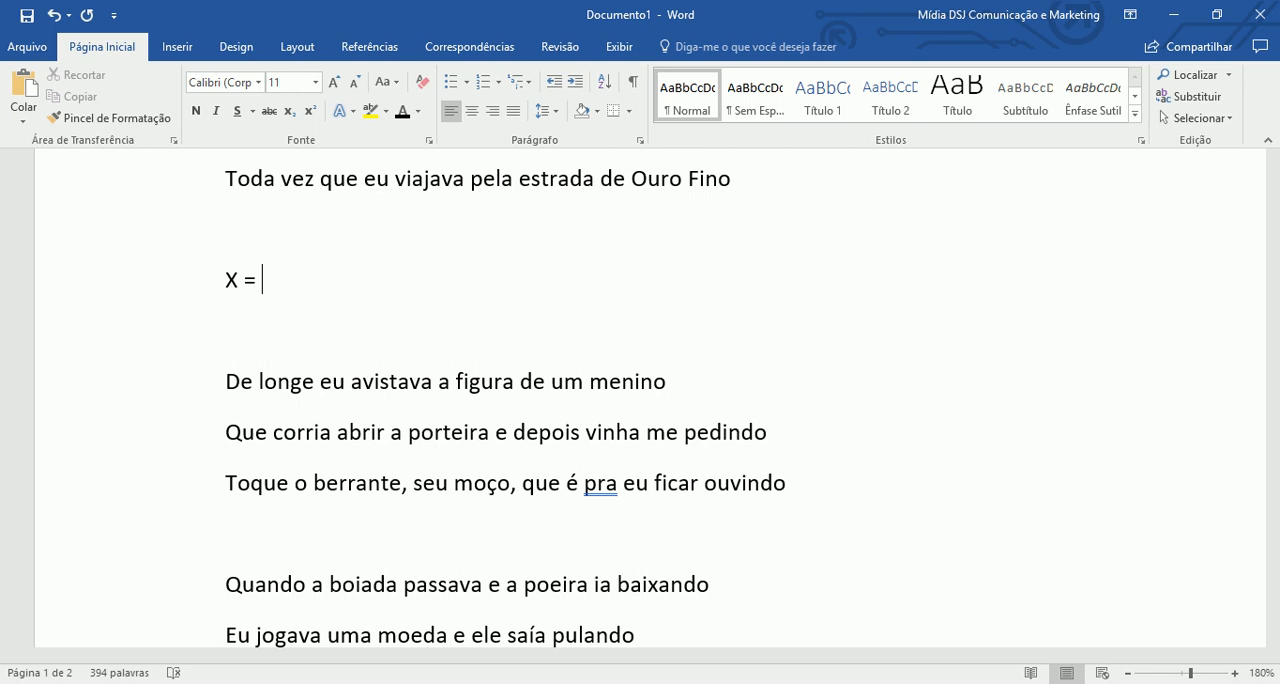
text(a + b)
- Add a superscript 2 after the b in the formula and continue it with "– c" in normal text
click(310, 116)
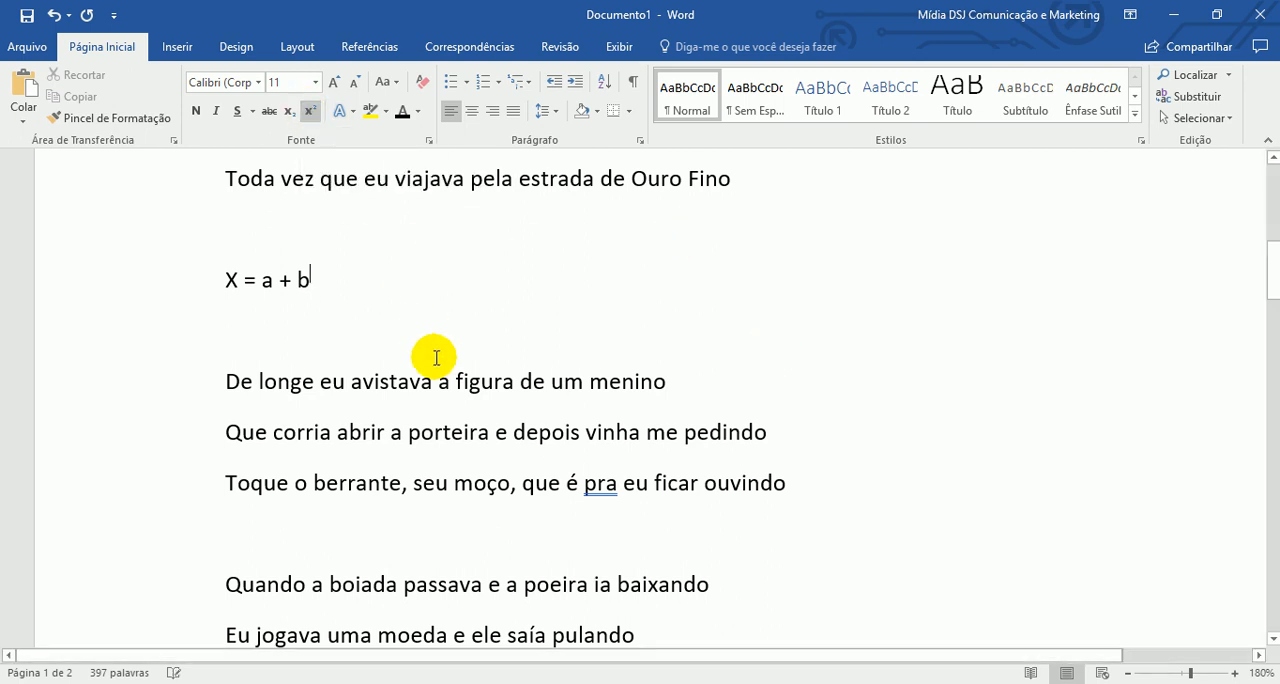
text(2)
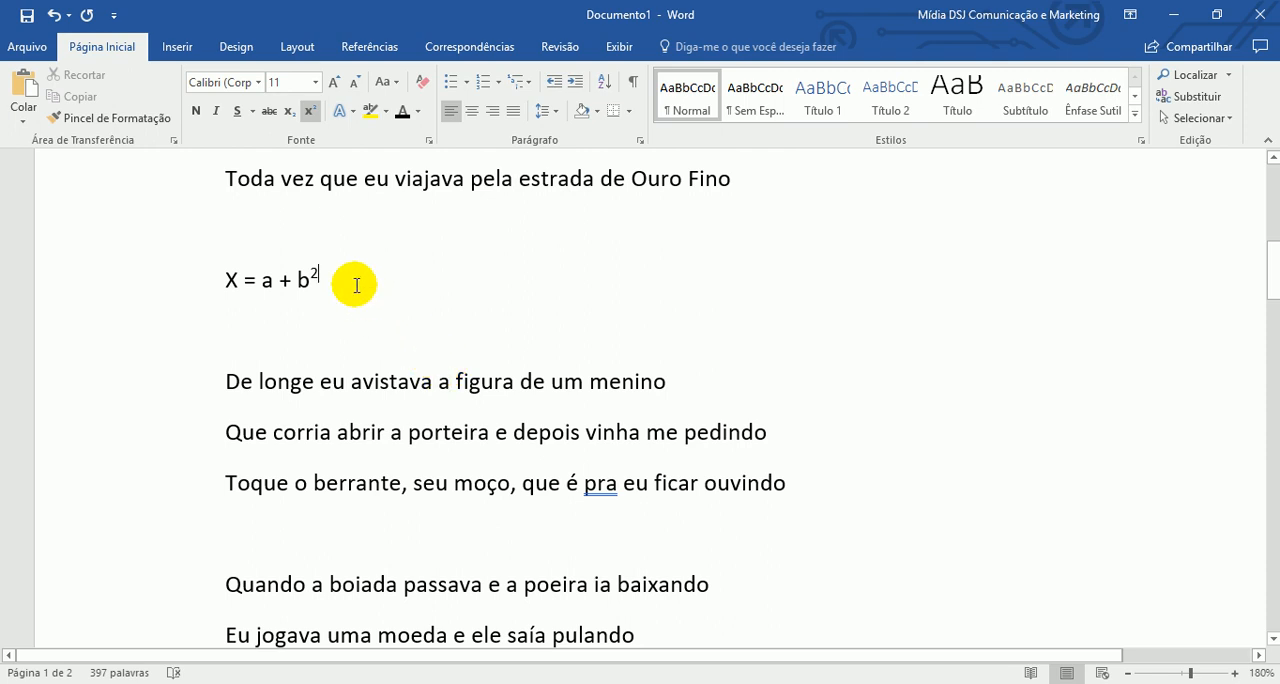
click(311, 112)
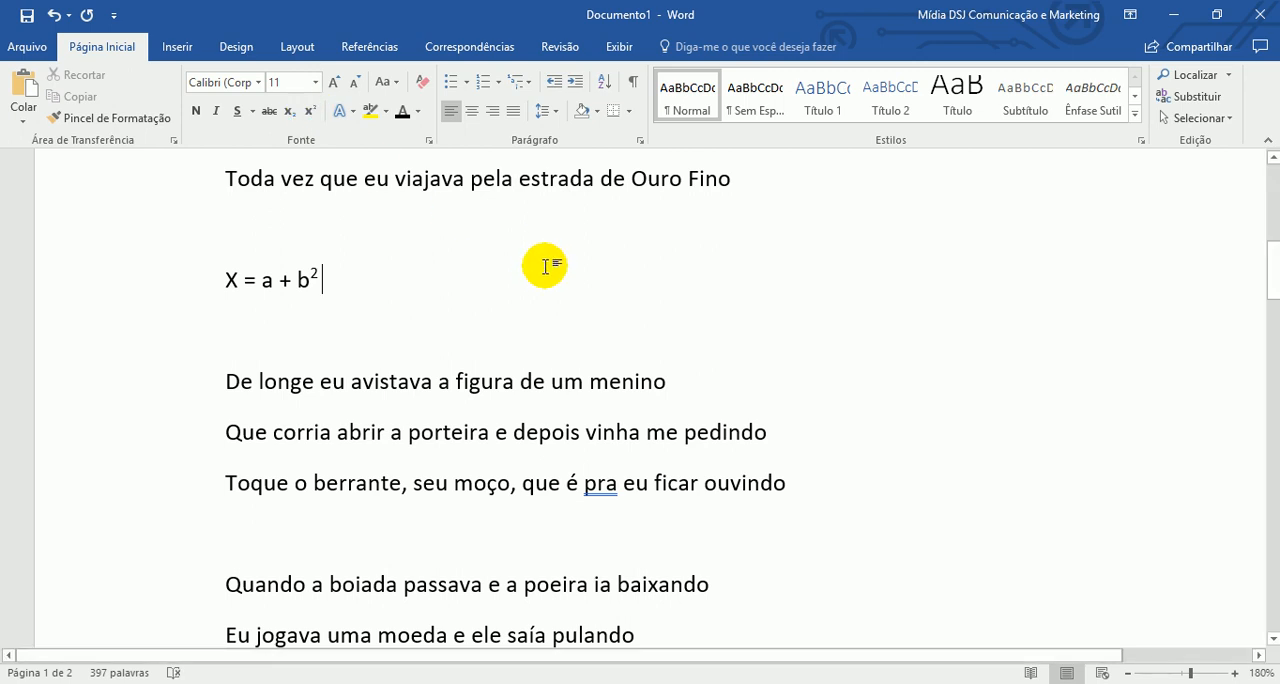
text(-)
text( c)
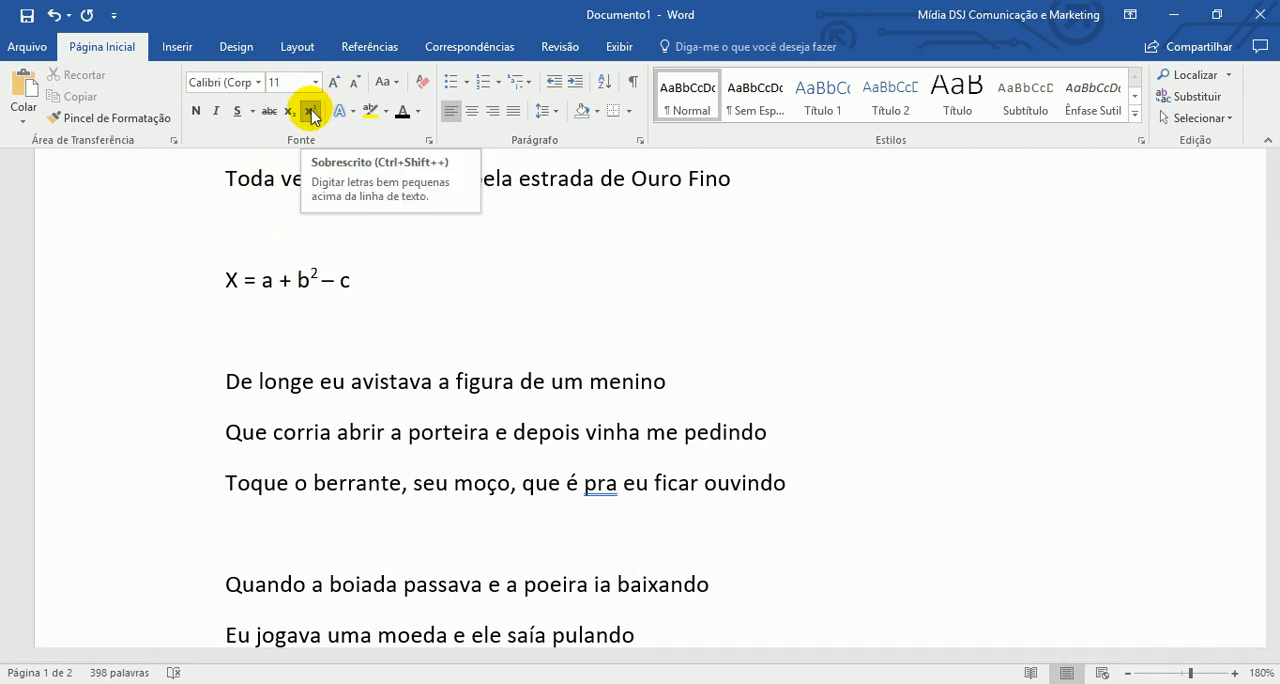
click(391, 280)
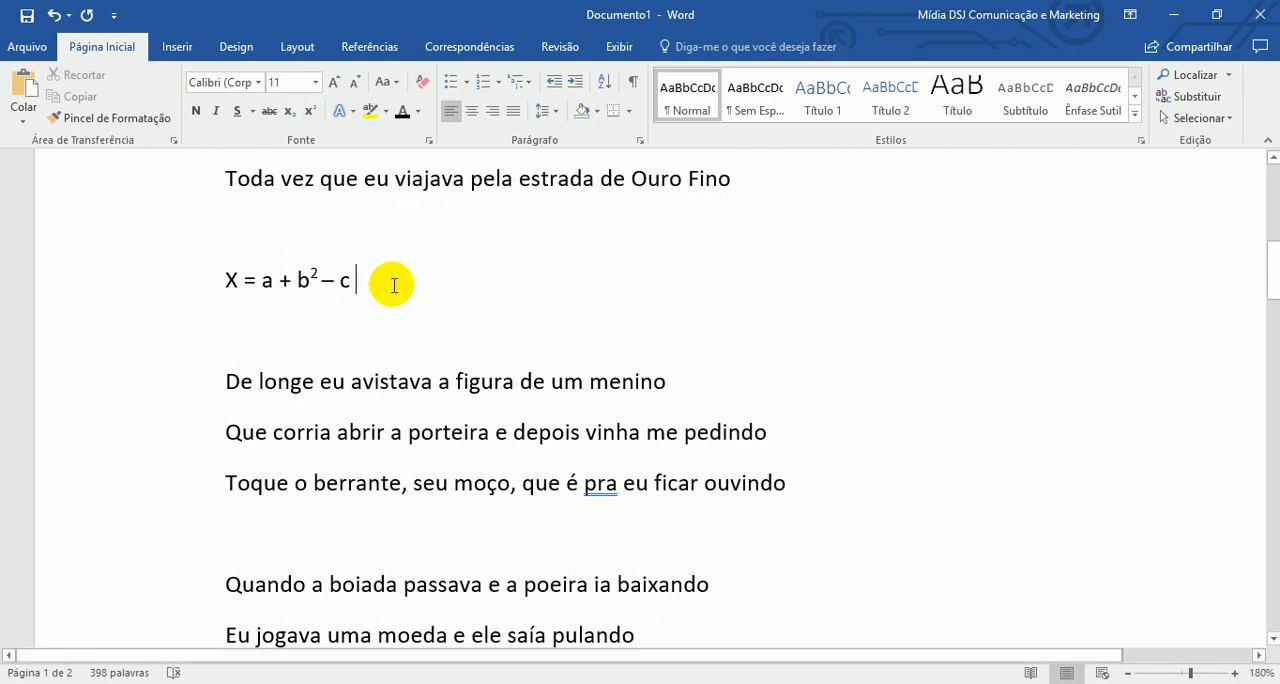
- Add a line below the formula reading "Amarelinha" followed by a subscript 123
key(Return)
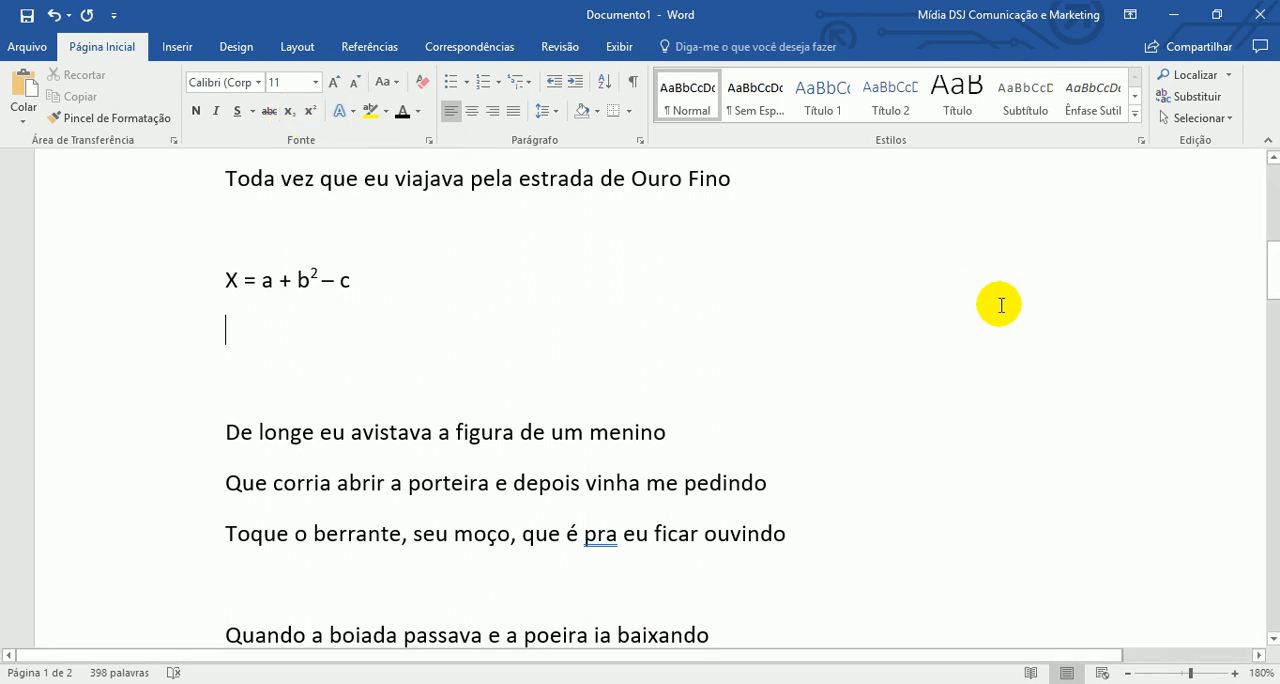
text(Amarelinha)
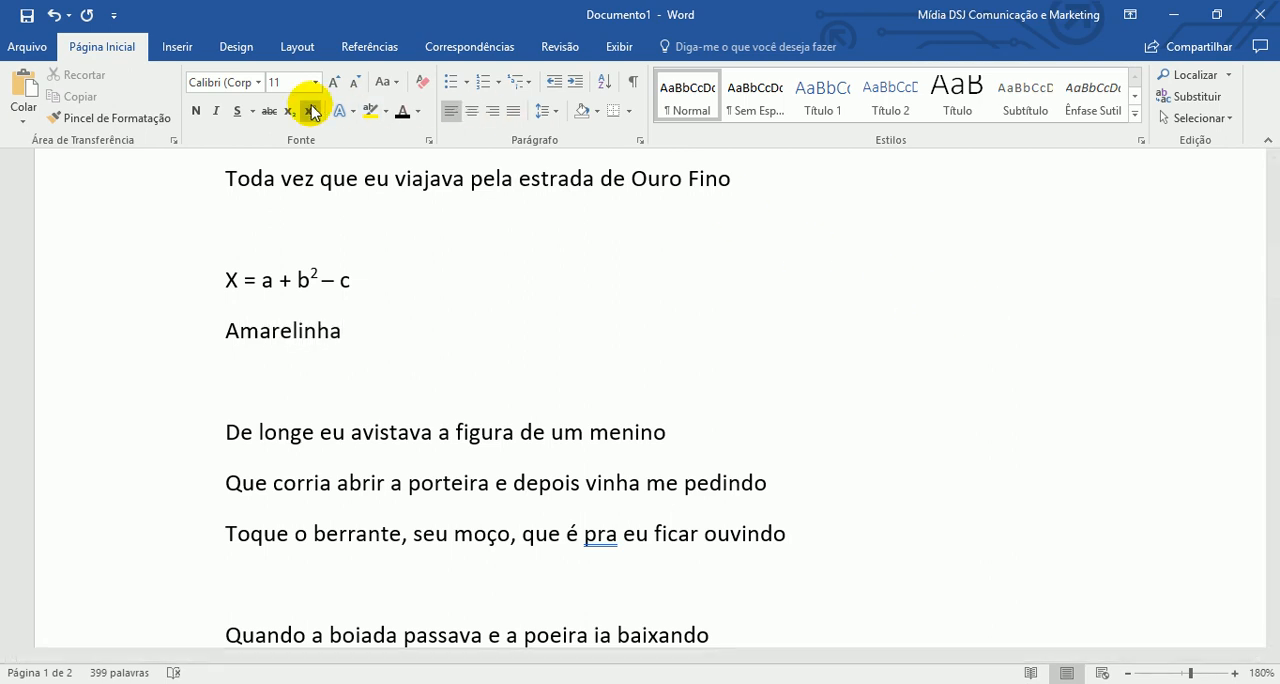
click(292, 113)
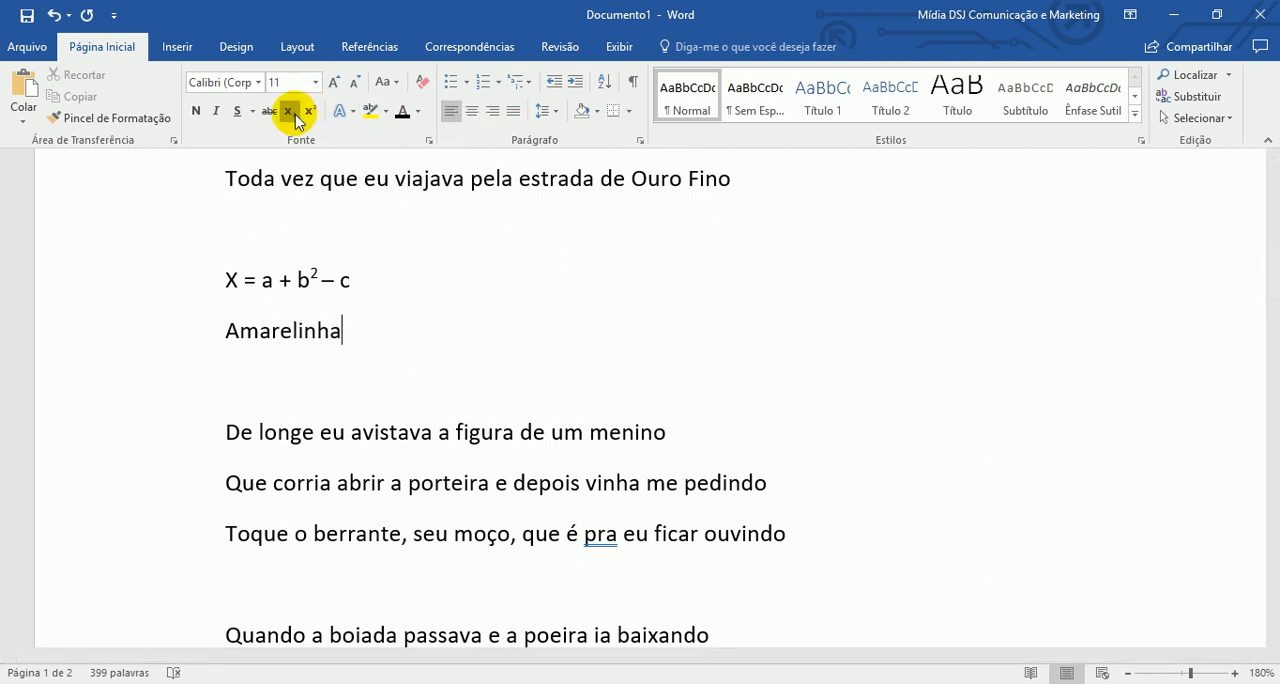
text(123)
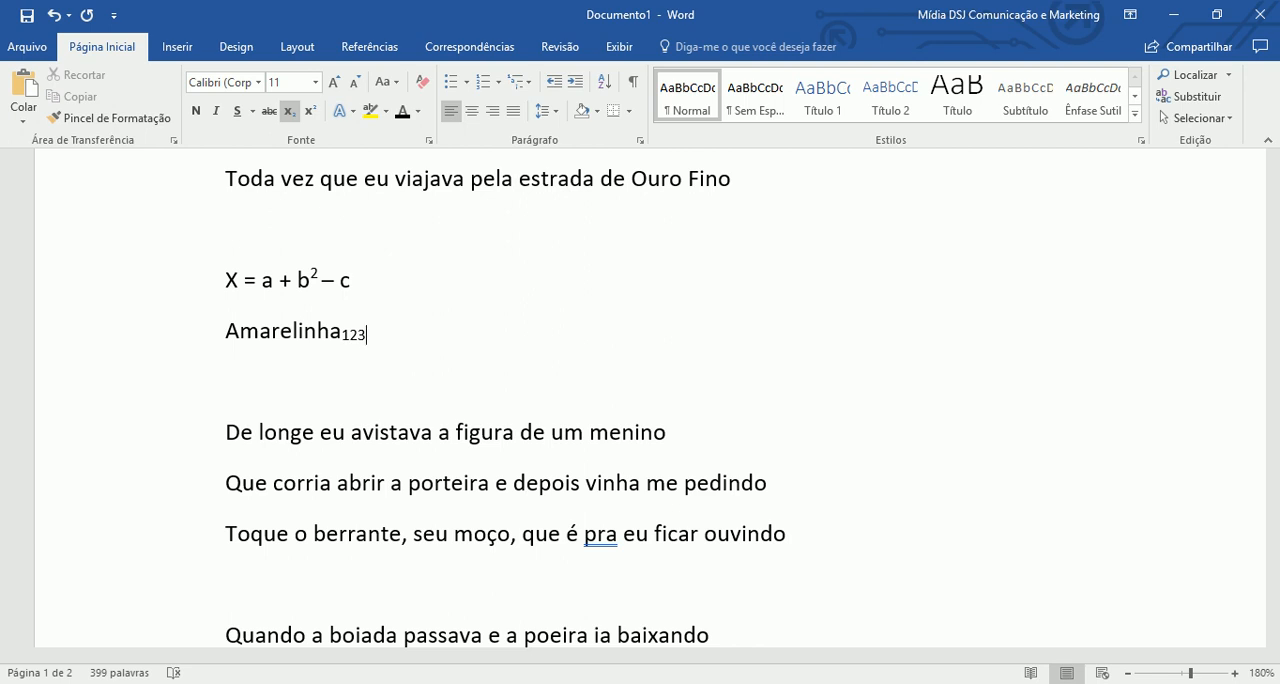
- Insert two more blank lines below "Amarelinha" and set the white-filled, blue-outlined text effect on the middle one
click(313, 387)
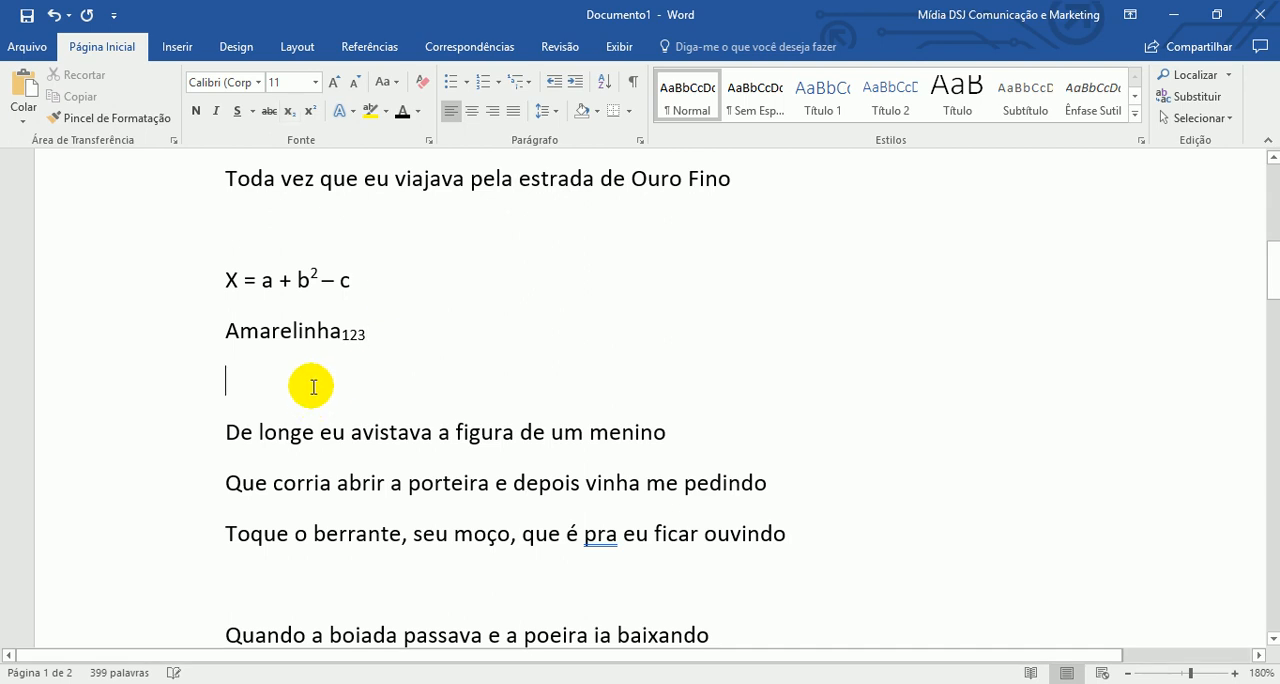
click(353, 113)
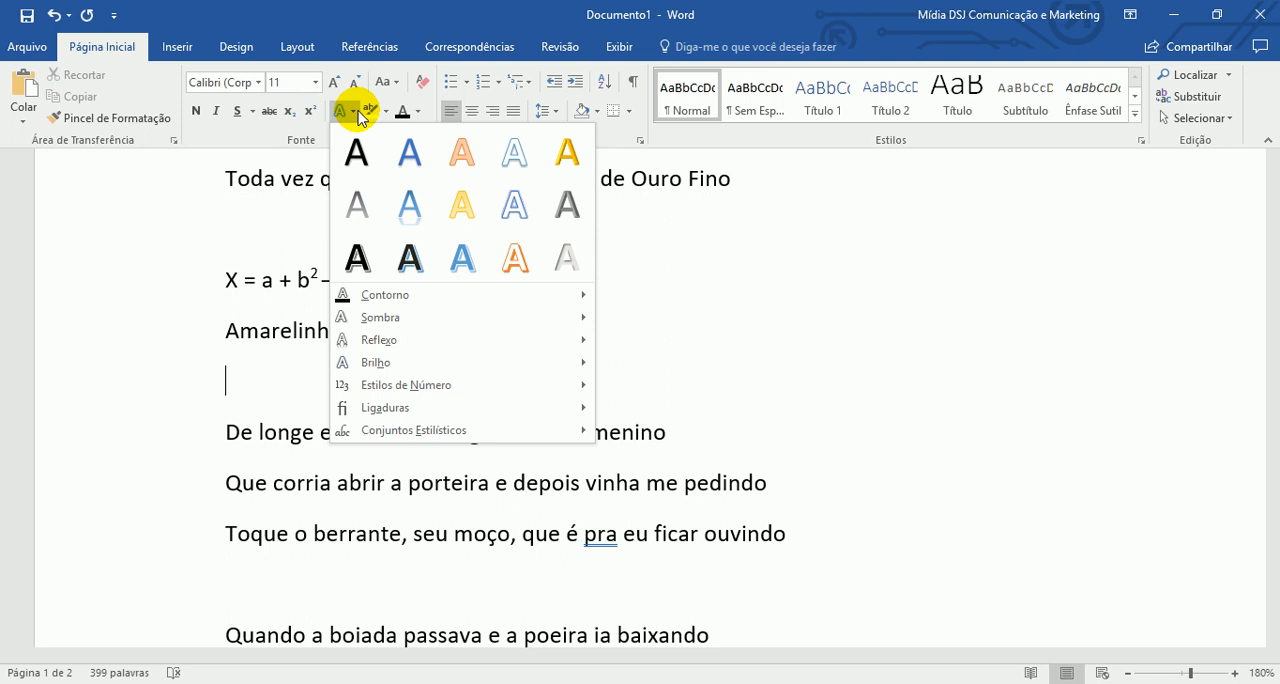
click(240, 375)
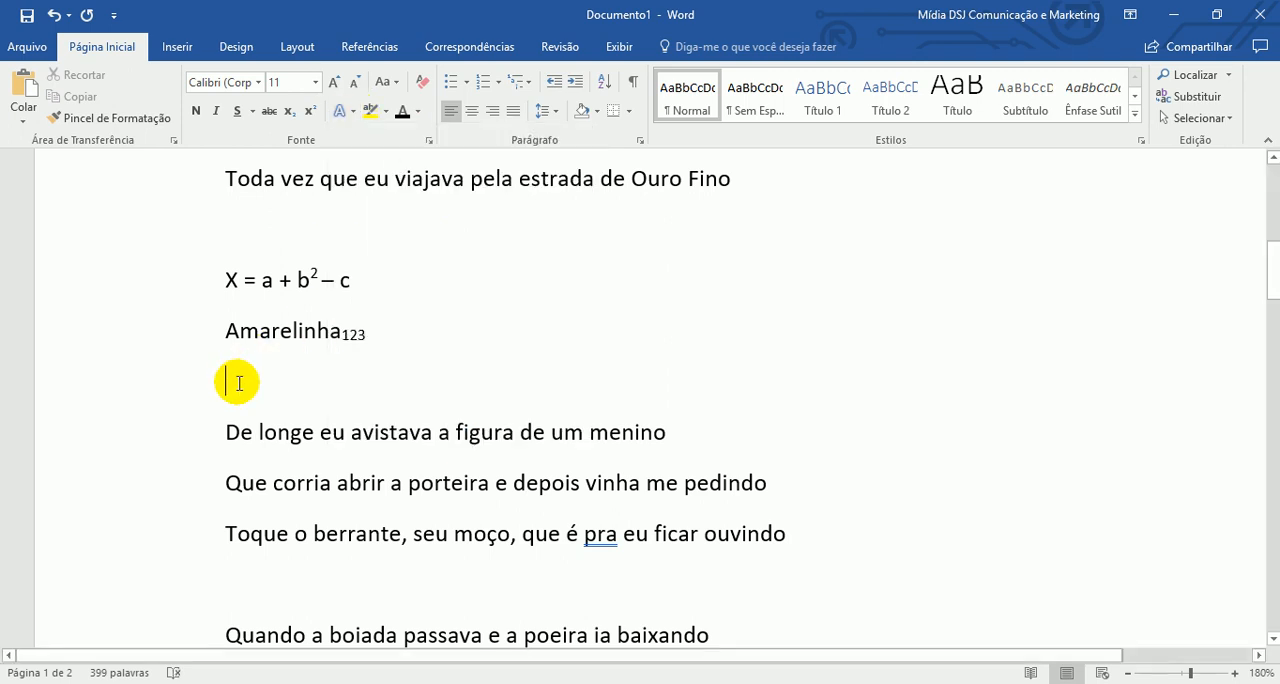
key(Return)
key(Return)
key(Up)
key(Up)
key(Down)
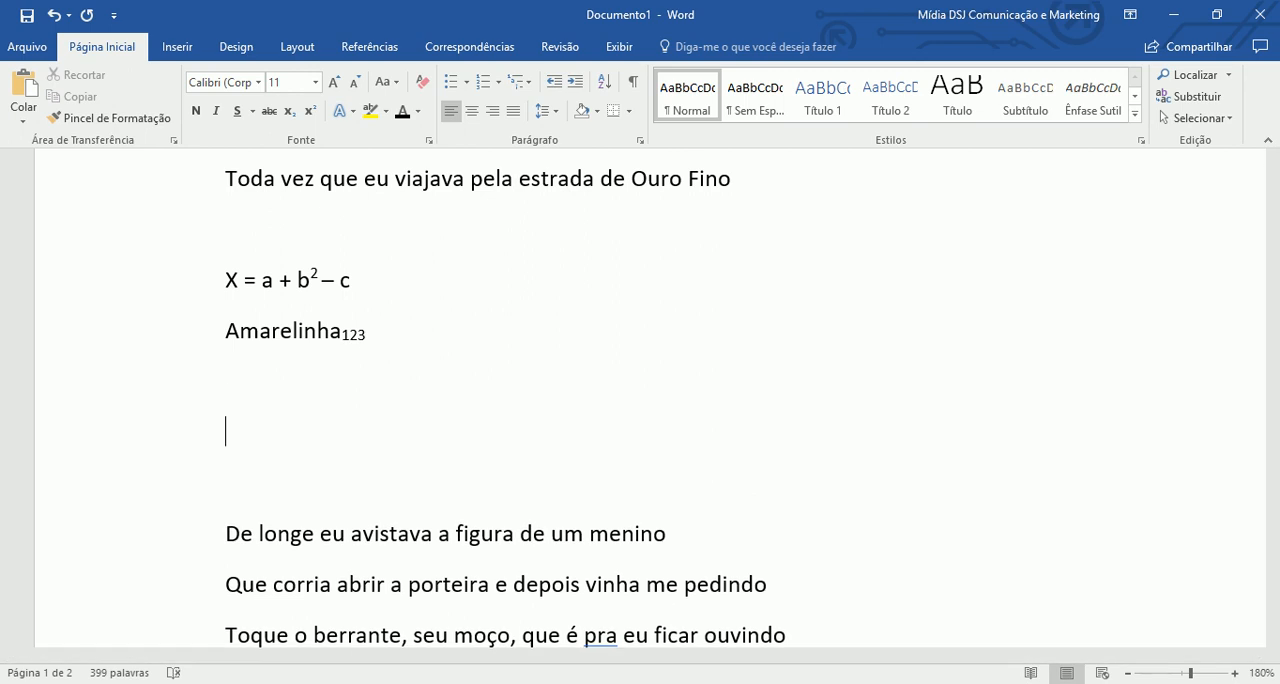
click(355, 113)
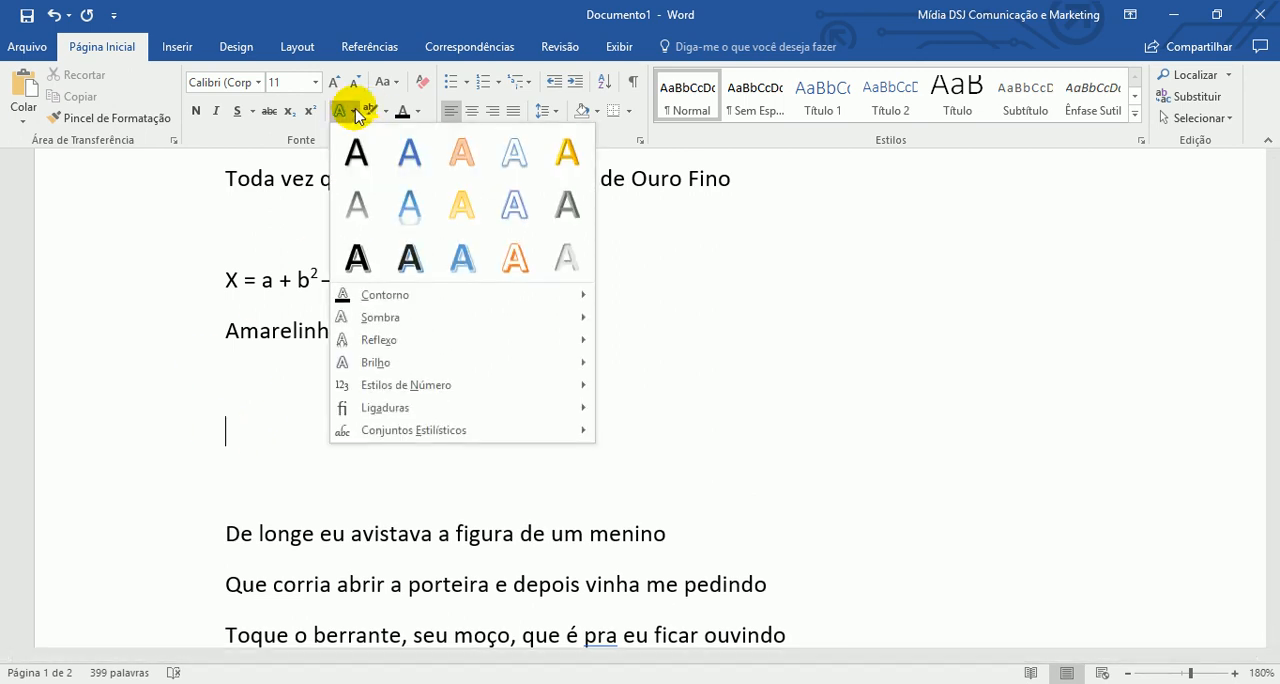
click(513, 205)
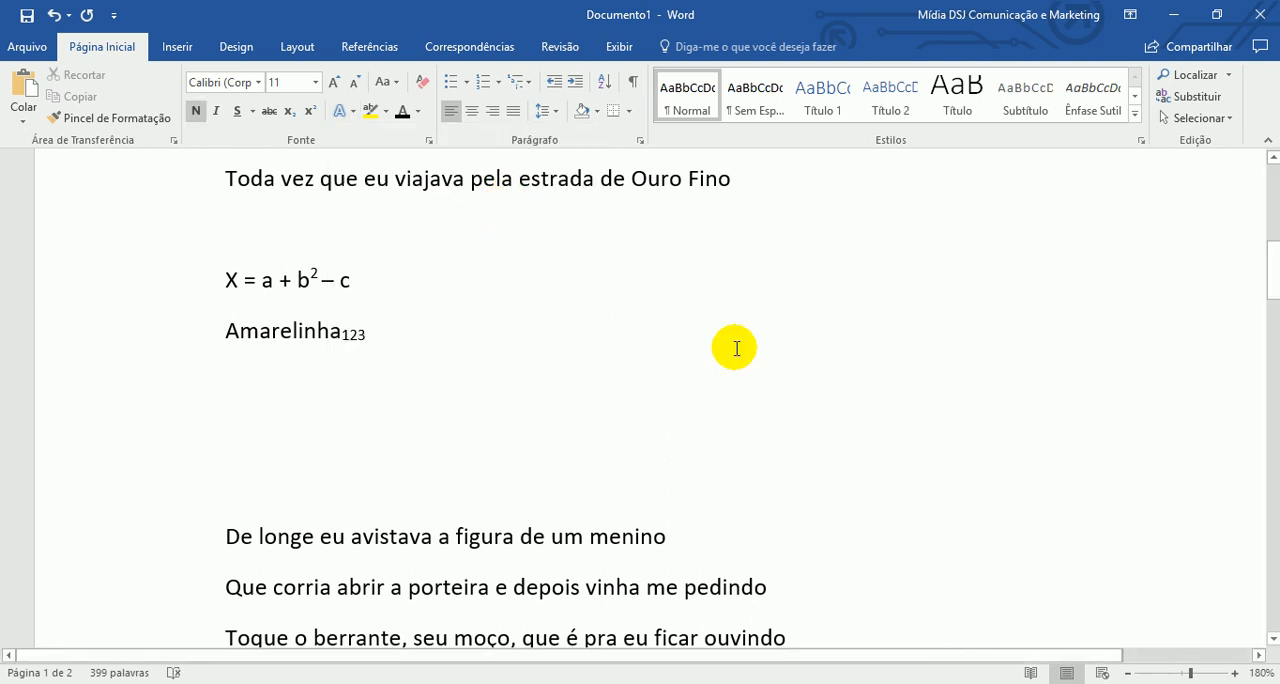
- Write "TRABALHO DE CASA" with the outlined text effect and start a new line below it
text(a)
key(BackSpace)
text(as)
key(BackSpace)
key(BackSpace)
key(BackSpace)
text(asd)
key(BackSpace)
key(BackSpace)
key(BackSpace)
text(TRABALHO DE )
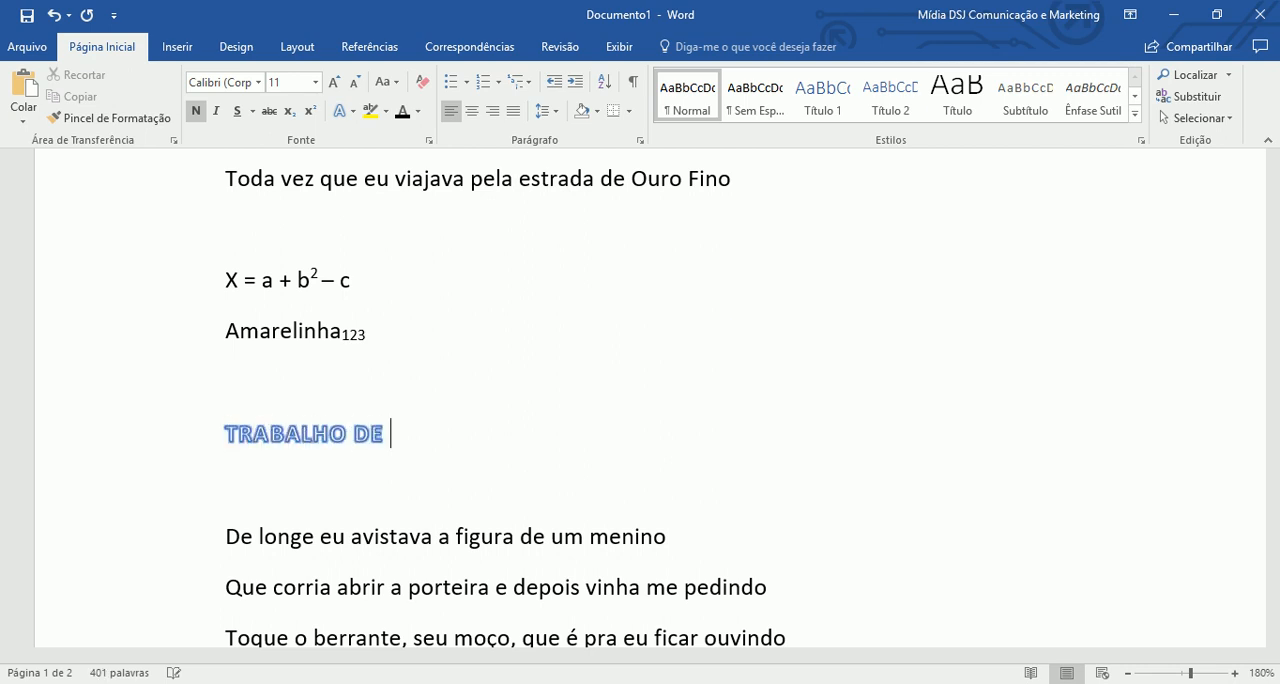
text(CASA)
key(Return)
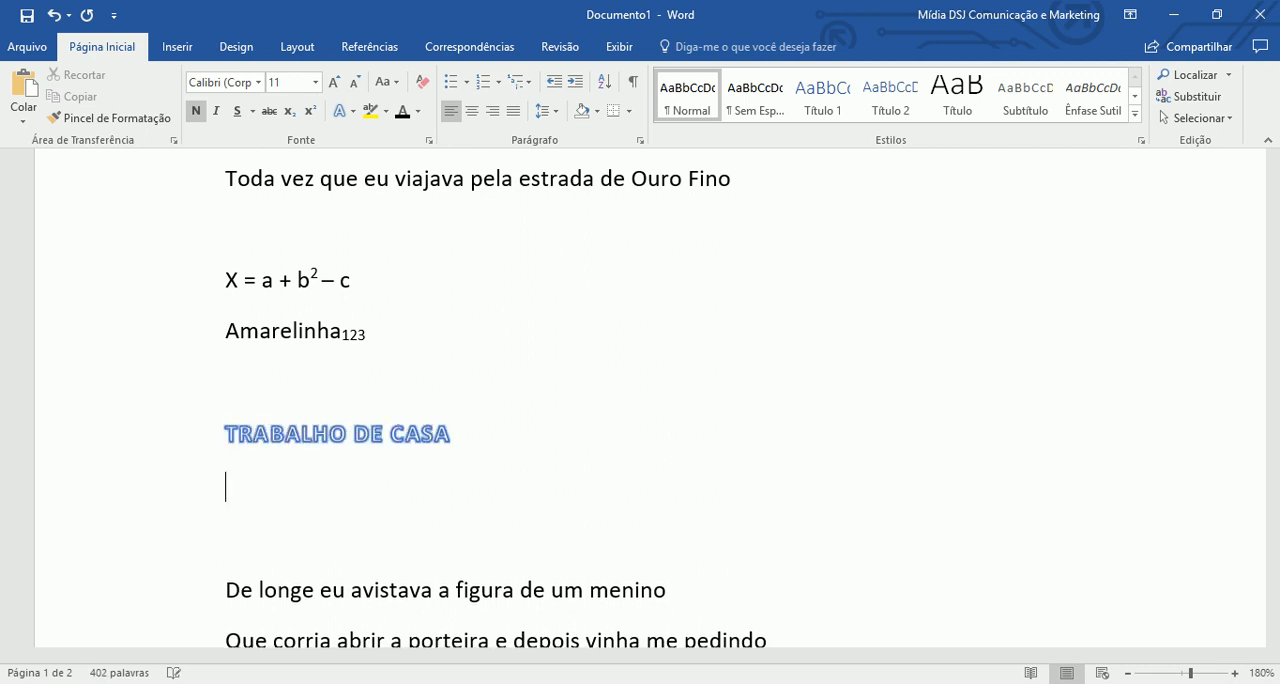
- Write "PORTUGUÊS E BIOLOGIA" on the line below "TRABALHO DE CASA" and end it with a line break
text(PORTUGUÊS E BIOLOGIA)
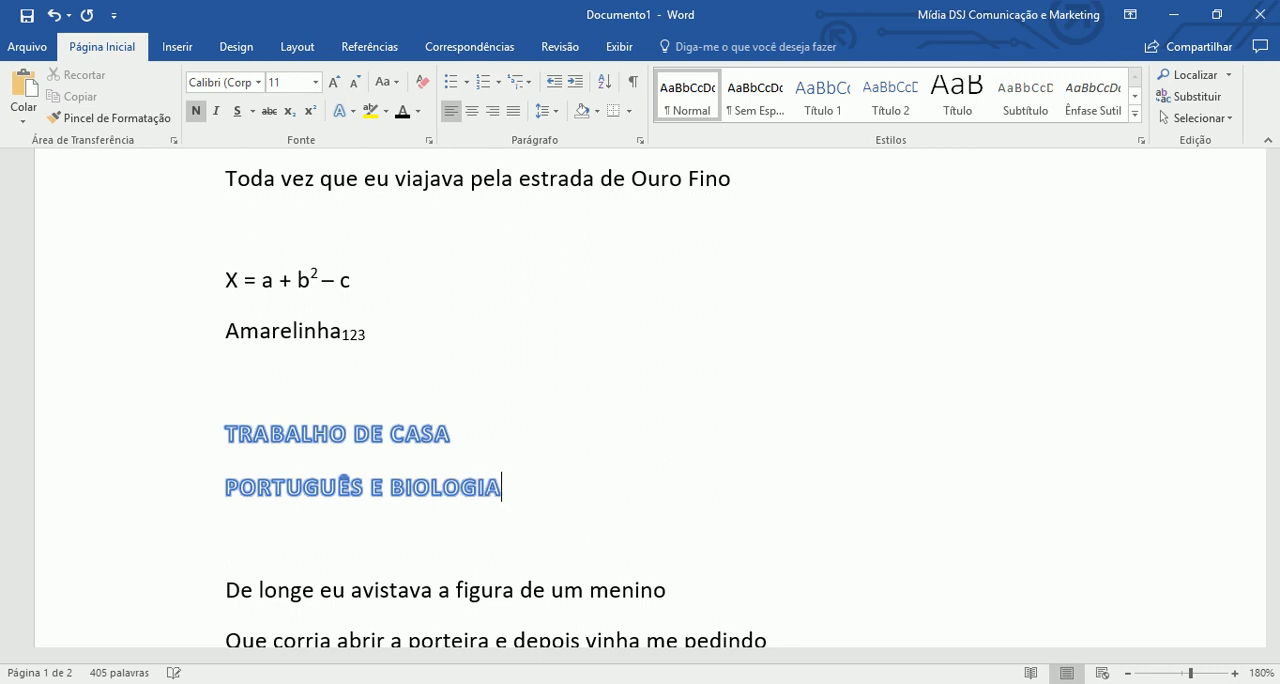
key(Return)
- Enlarge the lines "TRABALHO DE CASA" and "PORTUGUÊS E BIOLOGIA" to font size 20
drag(180, 428, 190, 507)
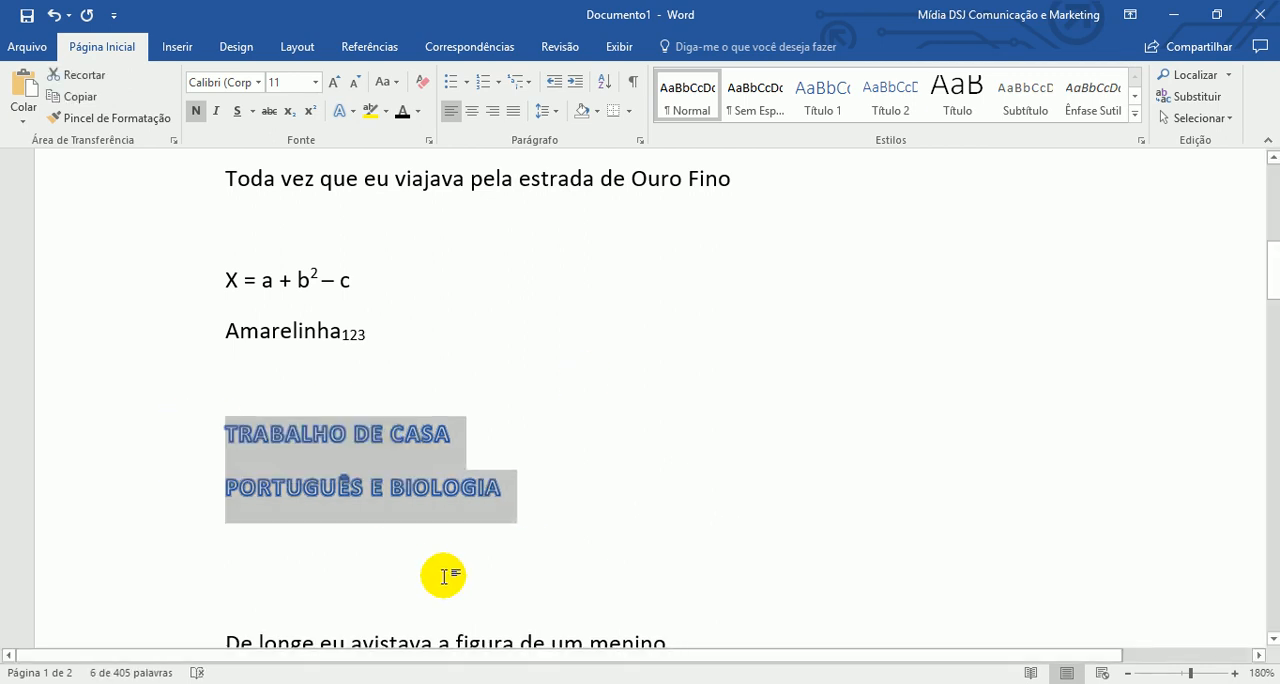
click(335, 82)
click(335, 82)
click(335, 82)
click(335, 82)
click(335, 82)
click(489, 518)
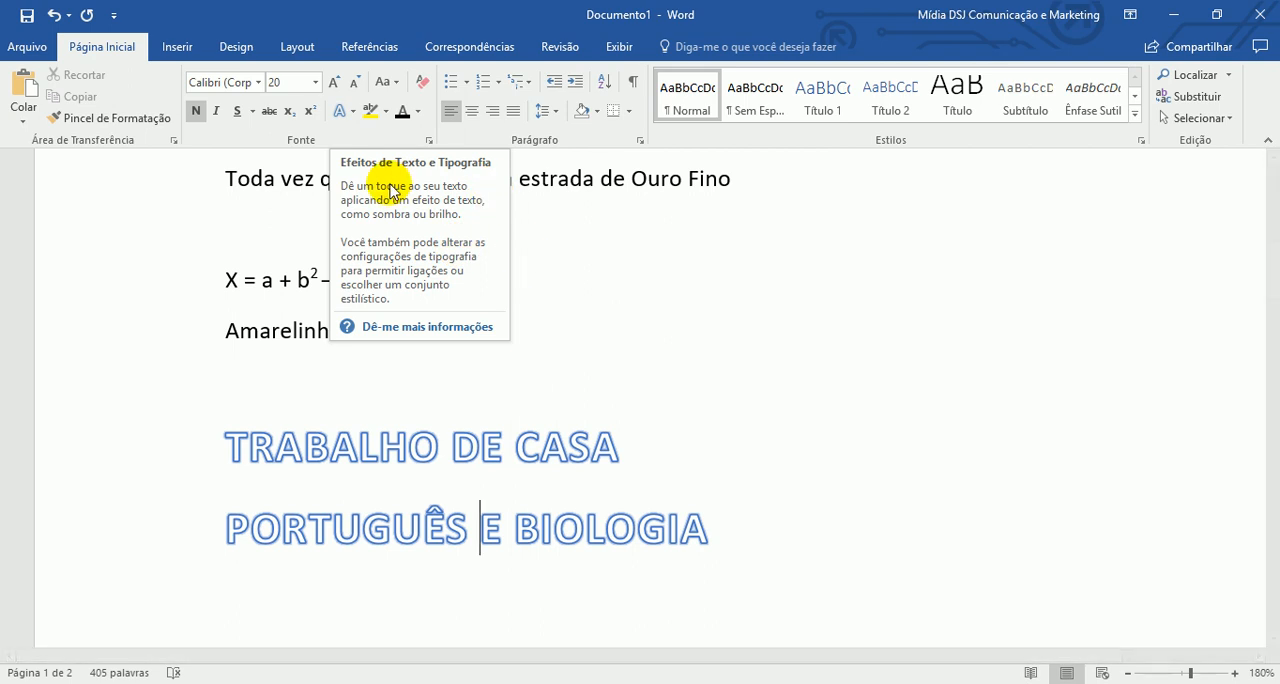
click(638, 461)
- Highlight "viagem de volta" in yellow in the line beginning "Na minha"
scroll(651, 491, down, 3)
scroll(651, 491, up, 4)
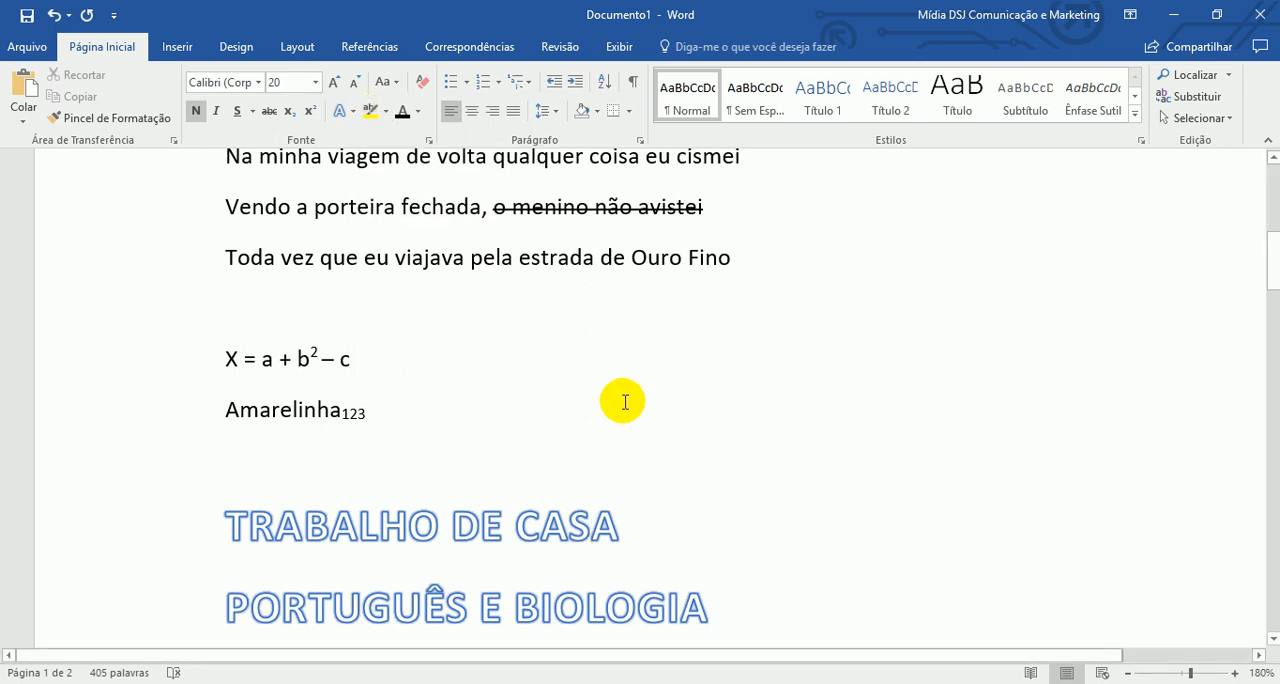
scroll(623, 400, up, 3)
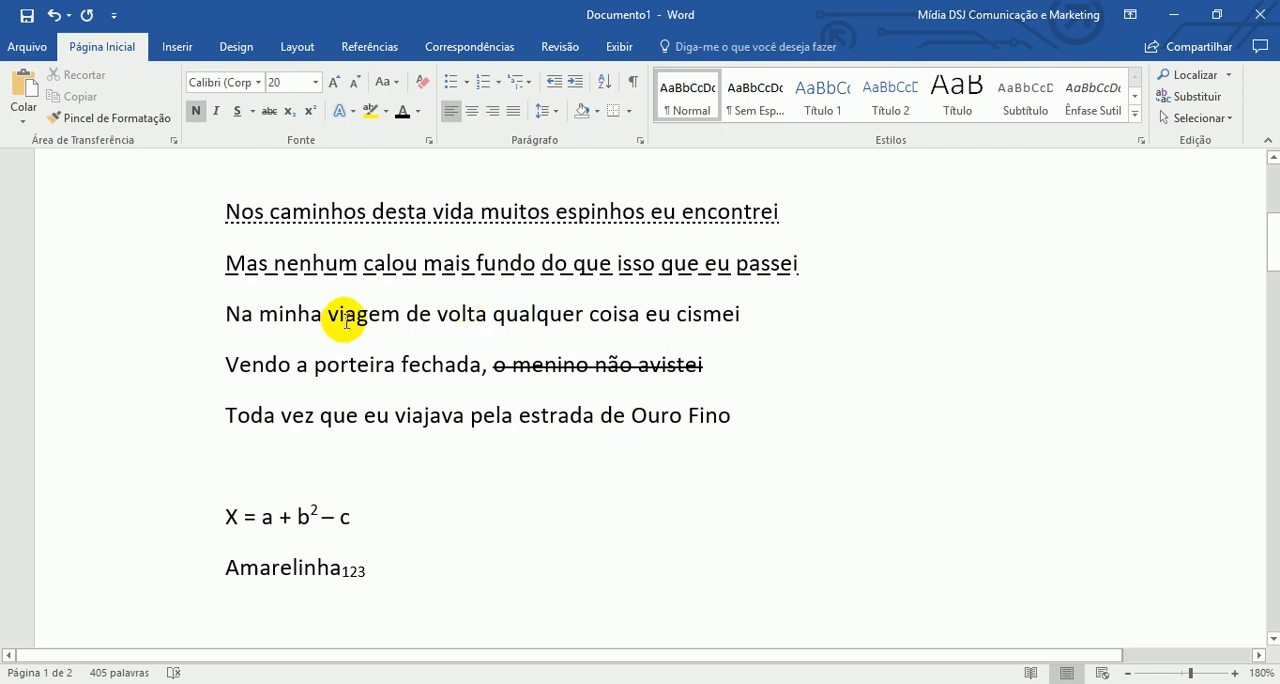
drag(330, 314, 480, 323)
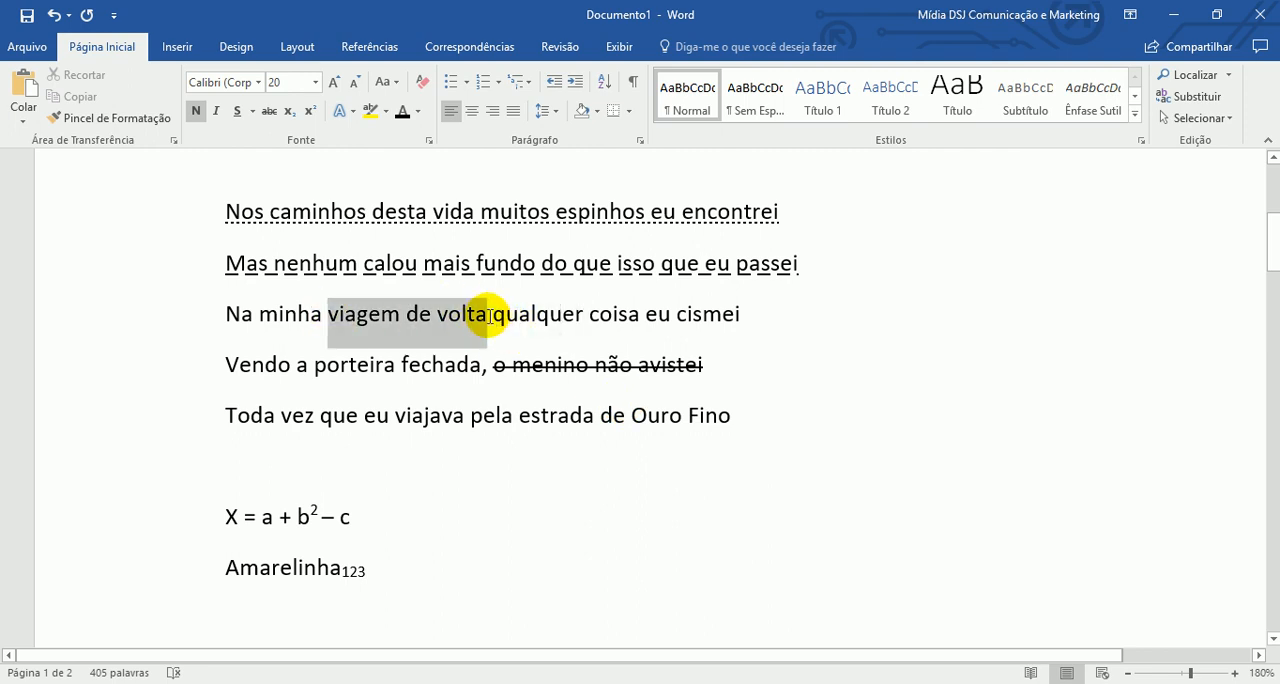
click(371, 111)
click(735, 412)
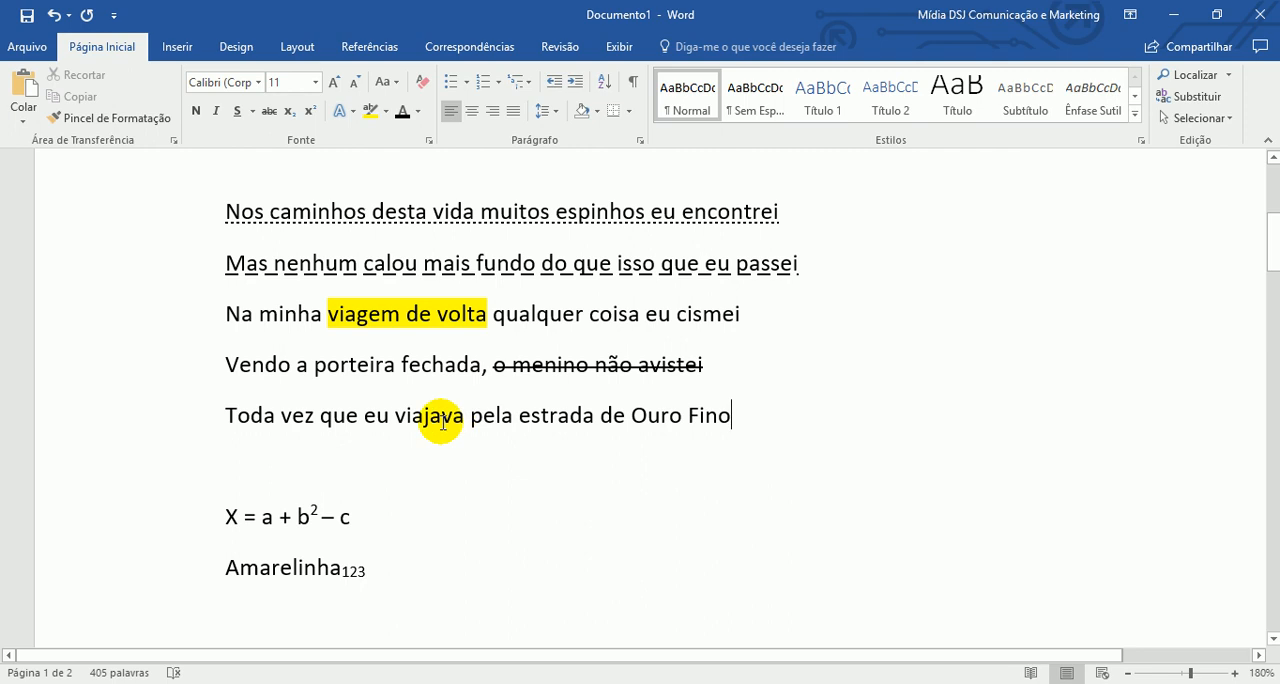
click(595, 365)
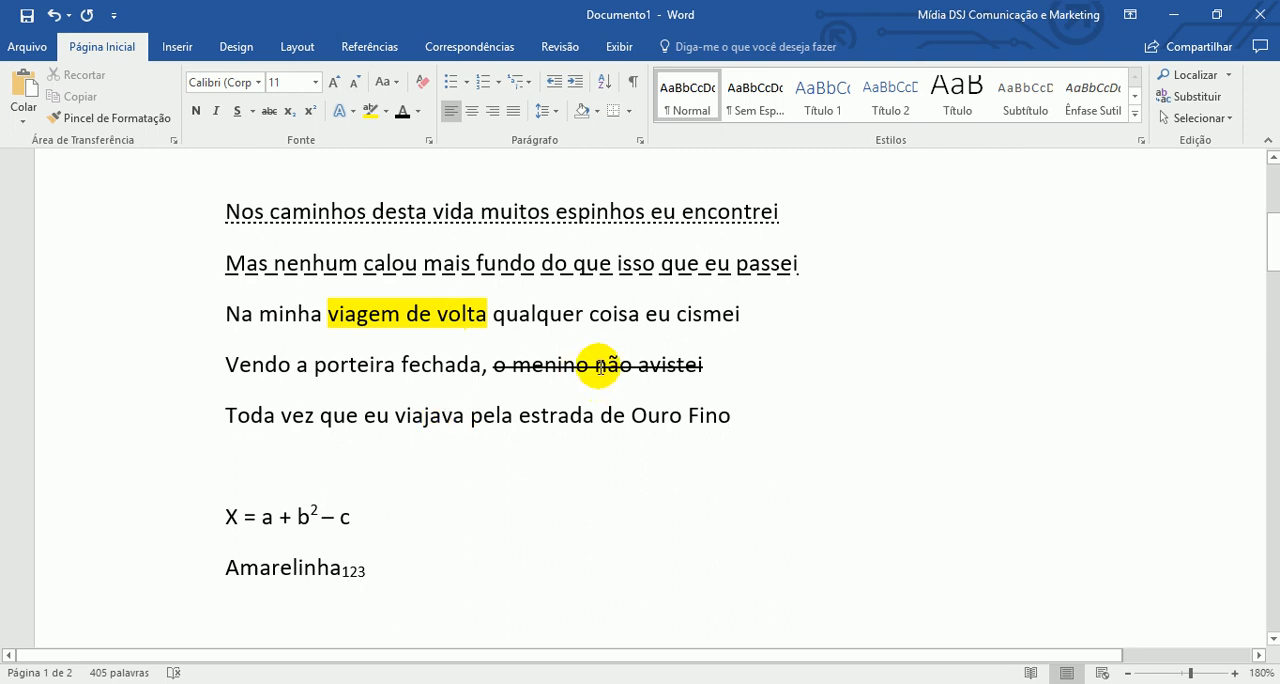
drag(422, 311, 430, 316)
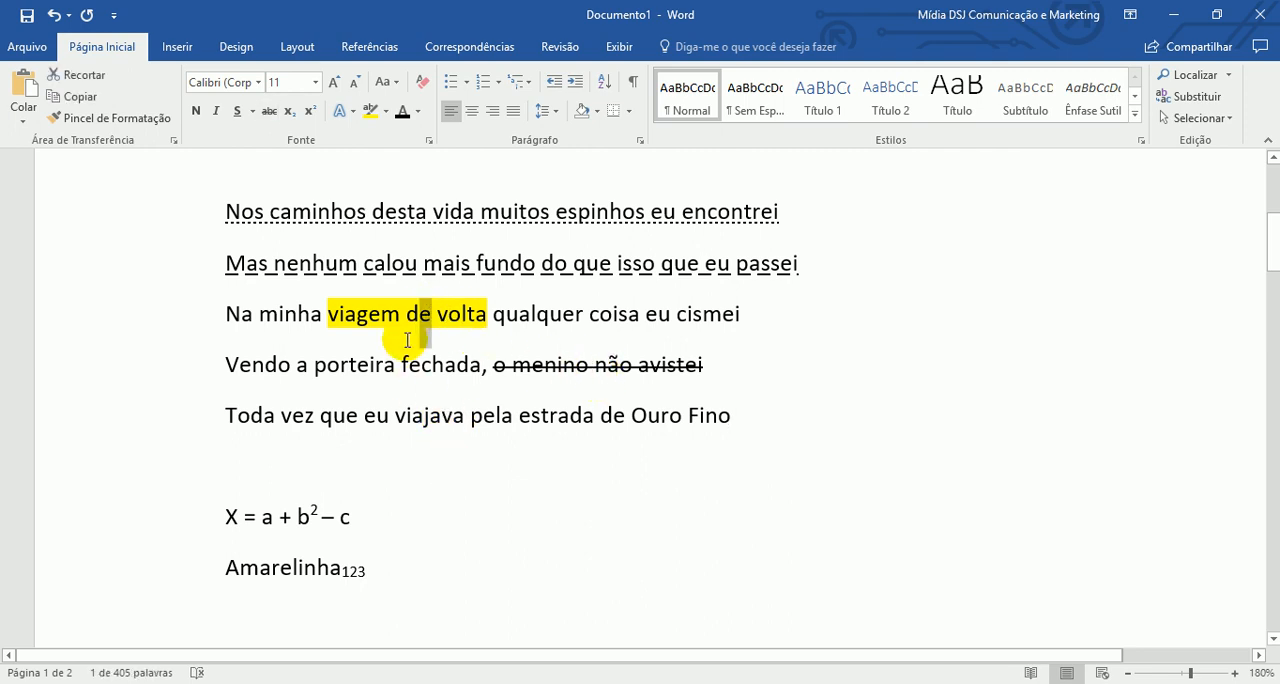
click(505, 333)
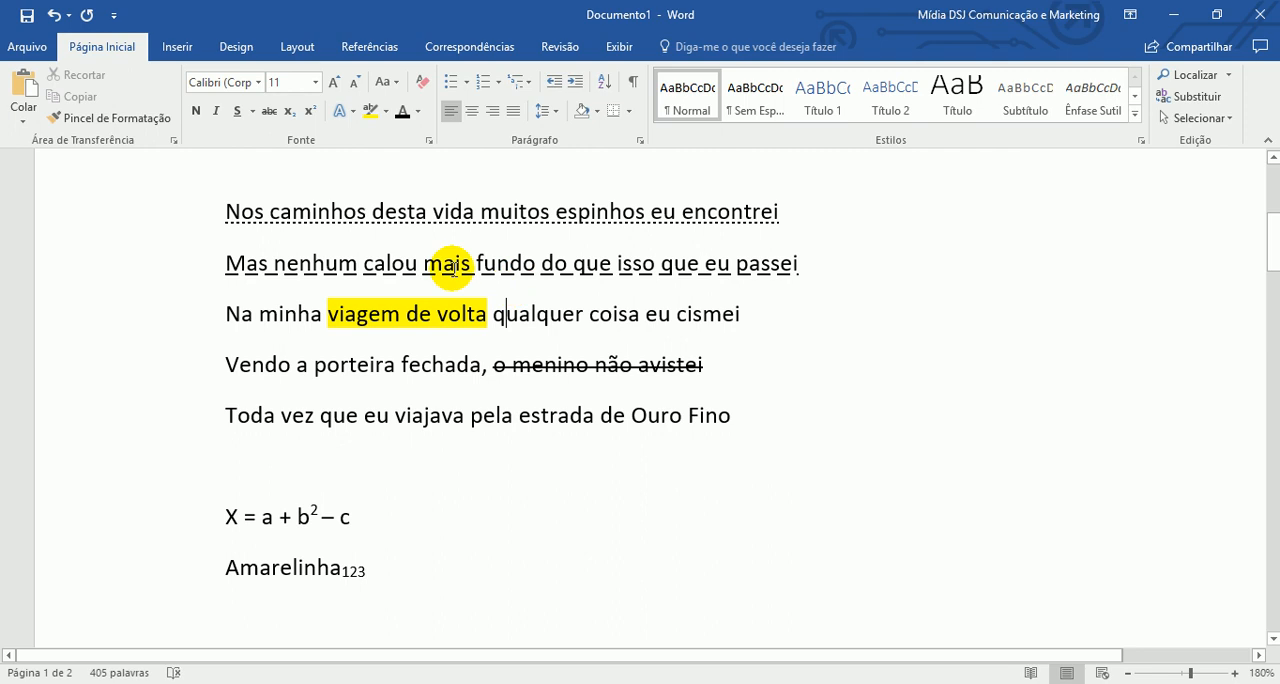
click(385, 111)
click(727, 290)
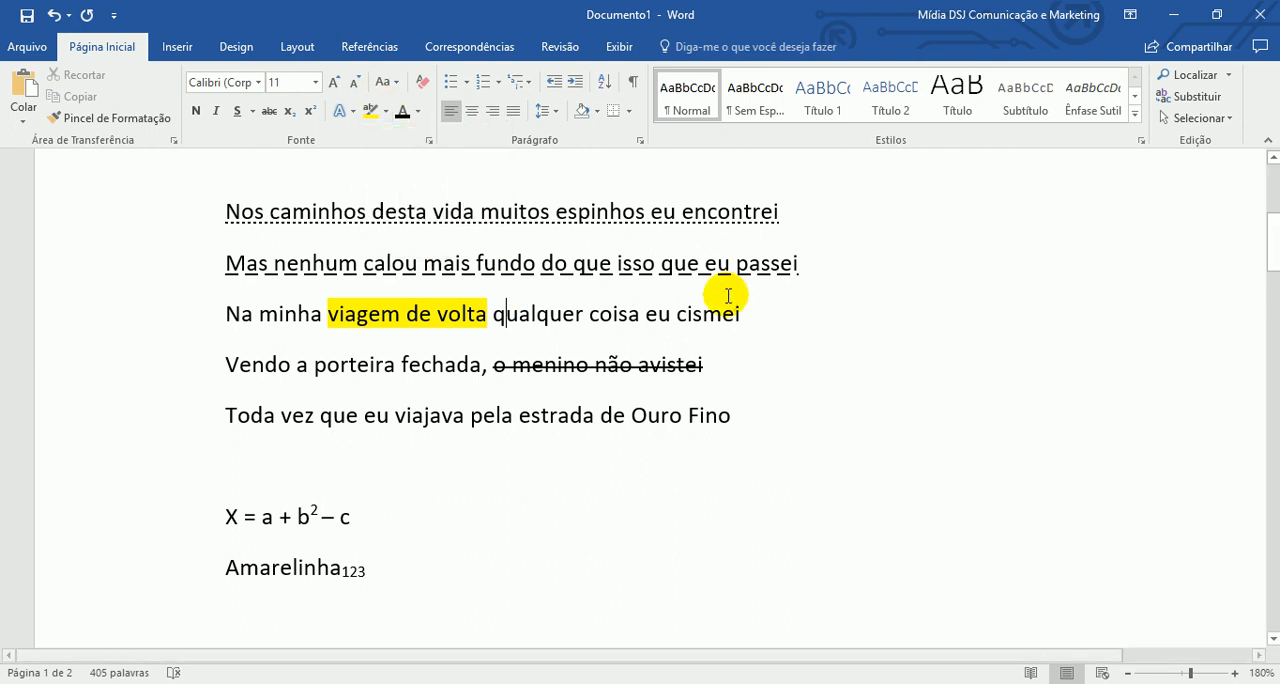
- Highlight "coisa eu cismei" in green at the end of the line beginning "Na minha"
drag(747, 317, 589, 318)
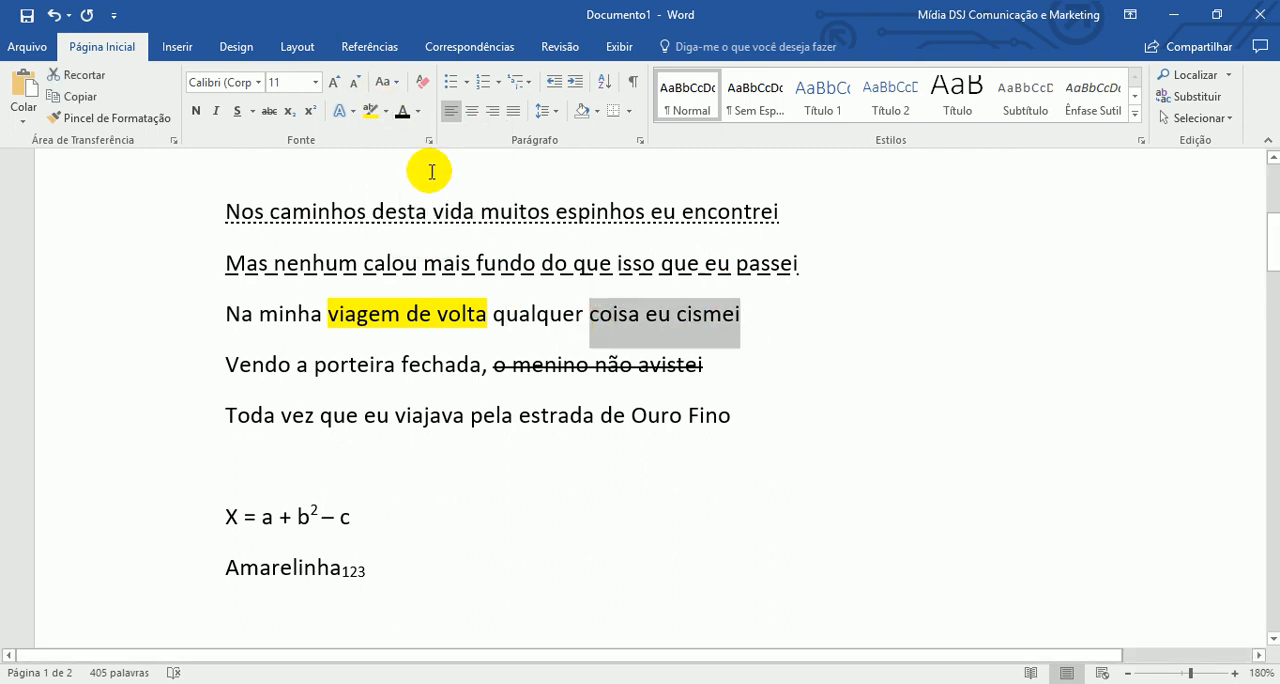
click(386, 111)
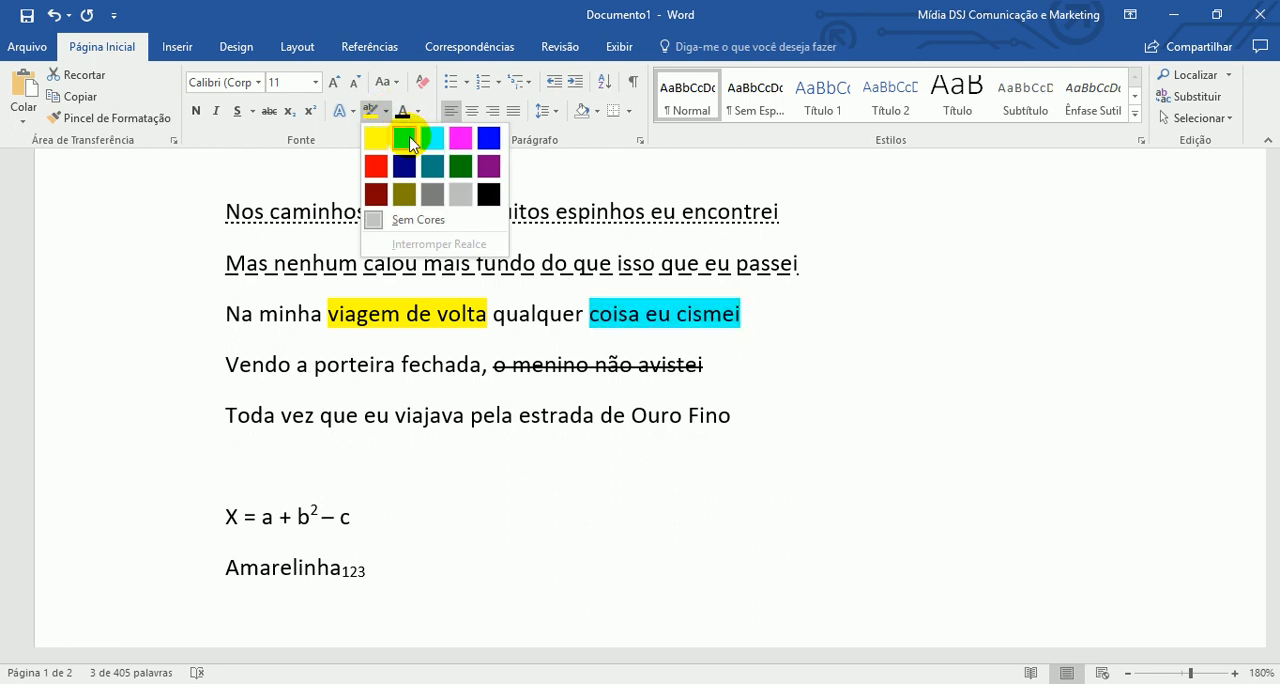
click(404, 138)
click(591, 500)
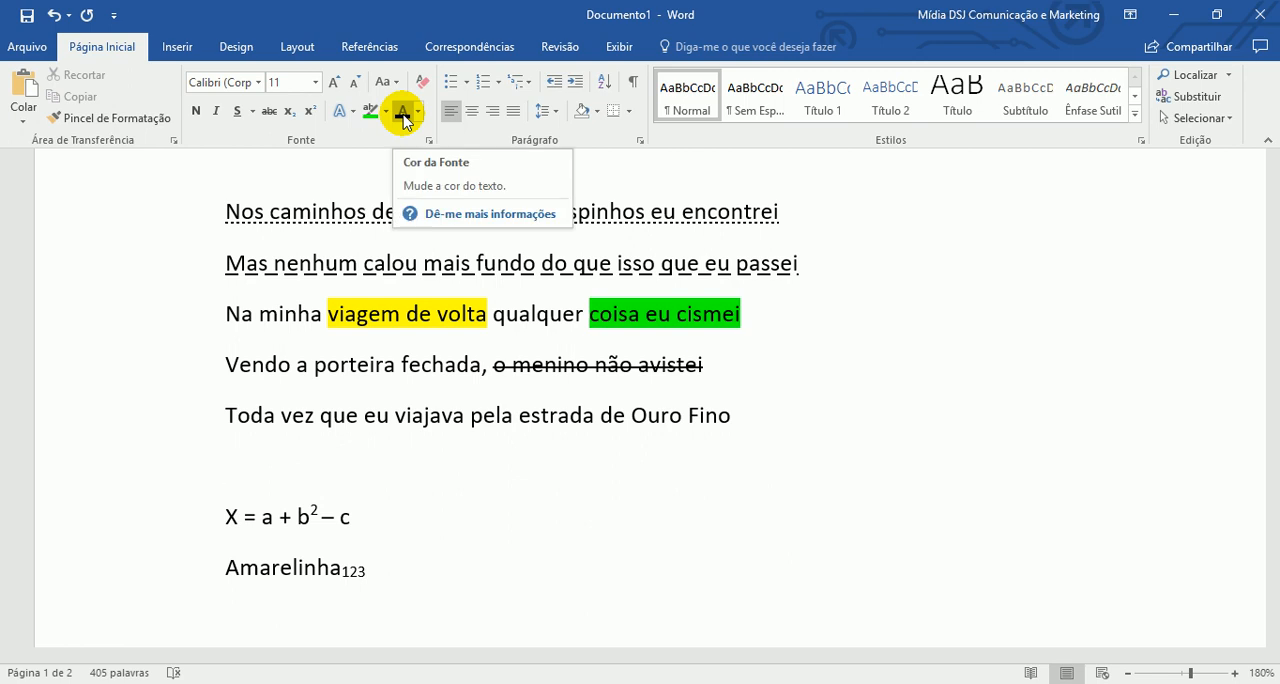
- Set the font colour of the line "Toda vez que eu viajava pela estrada de Ouro Fino" to dark orange
click(188, 430)
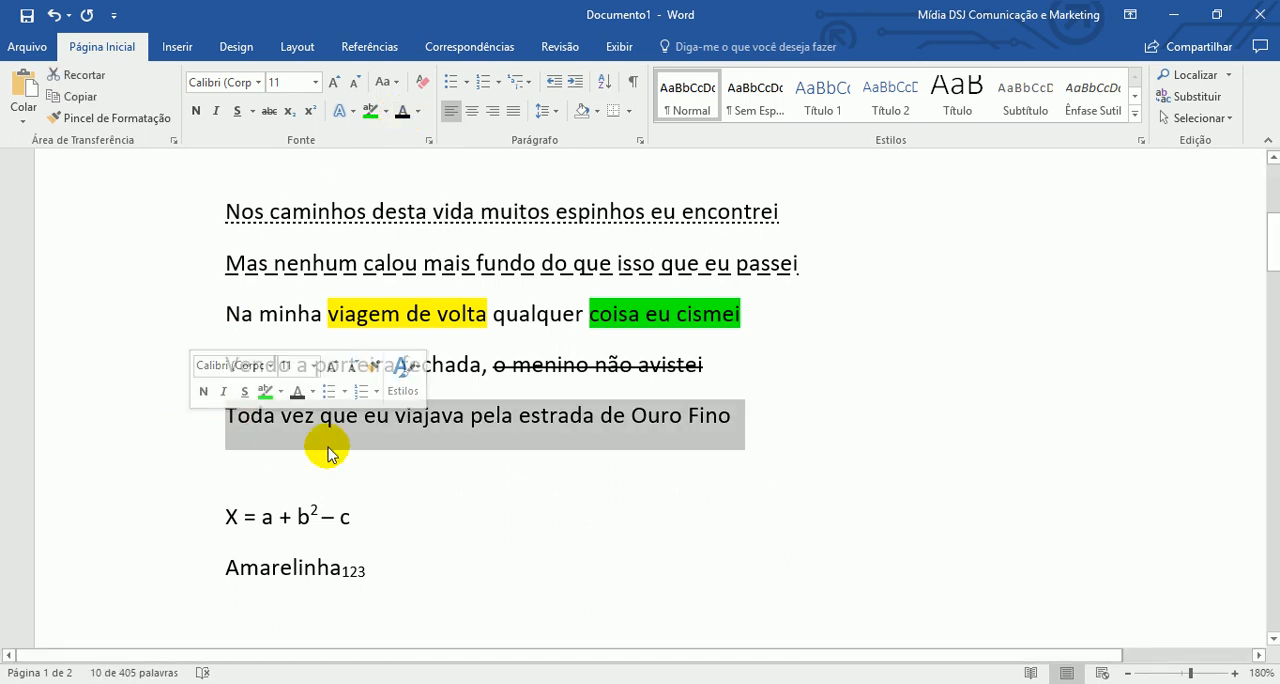
click(417, 111)
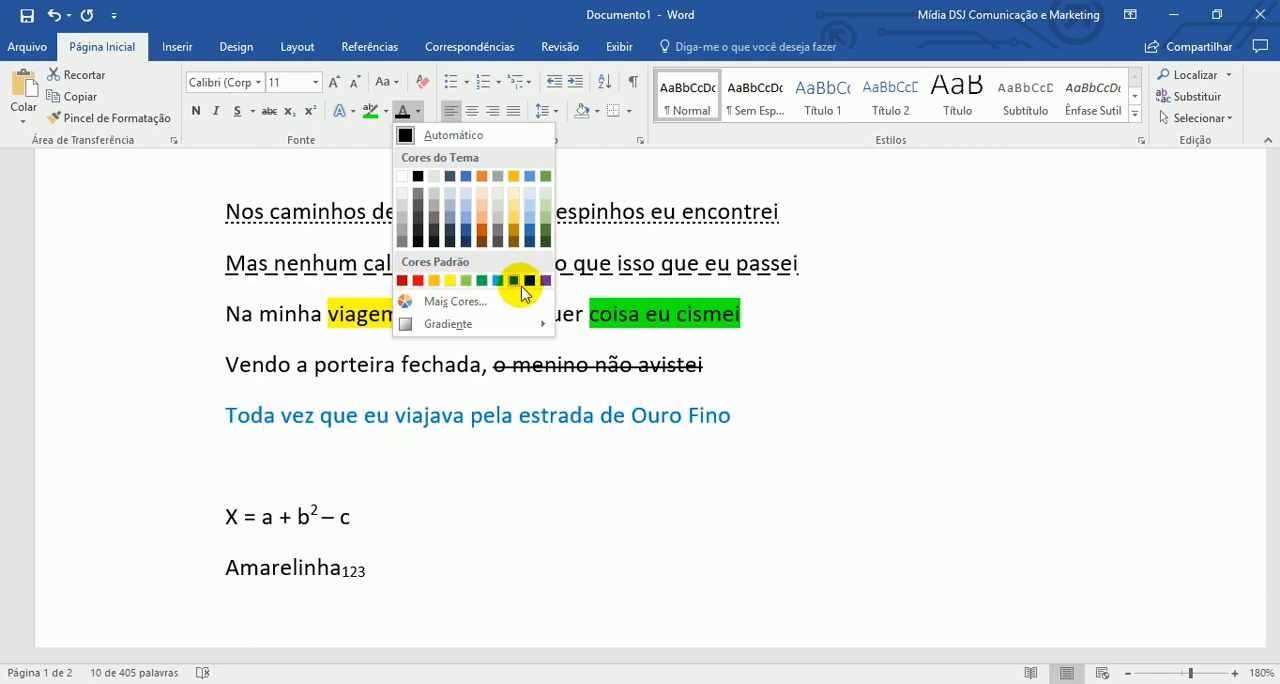
click(482, 232)
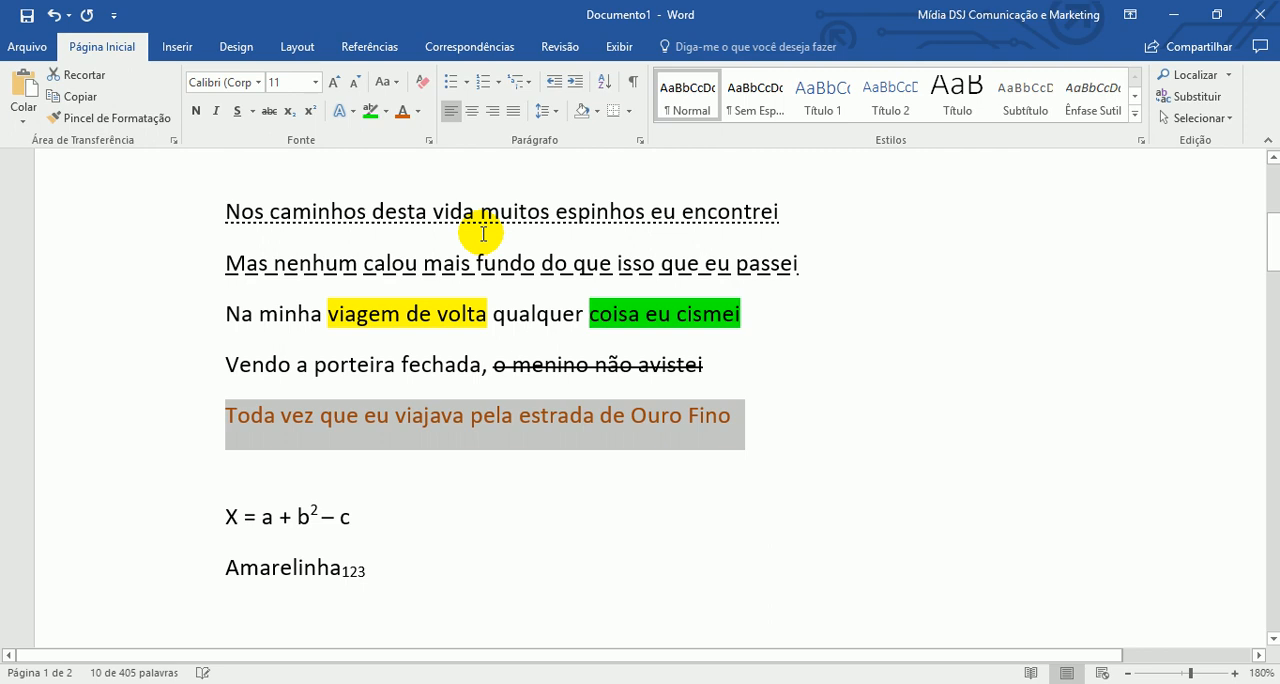
- Add a blank line below "Toda vez que eu viajava" and paste a copy of "De longe eu avistava a figura de um menino" there
click(503, 468)
key(Return)
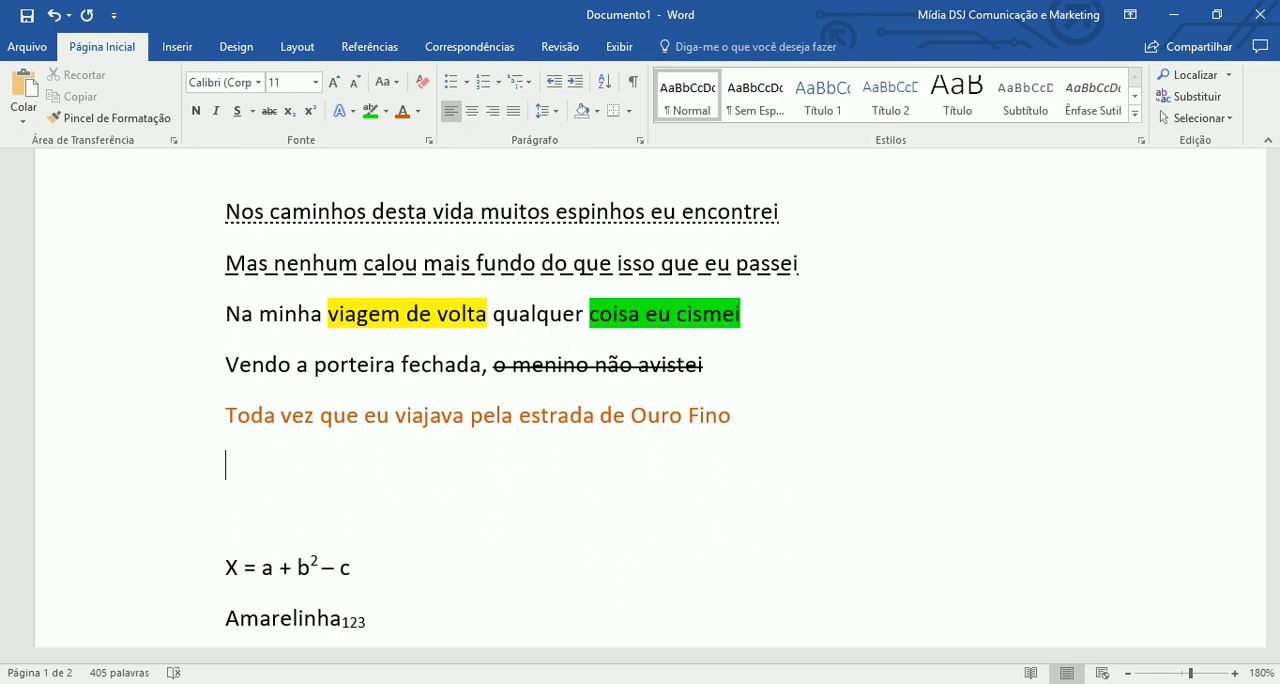
scroll(434, 552, down, 10)
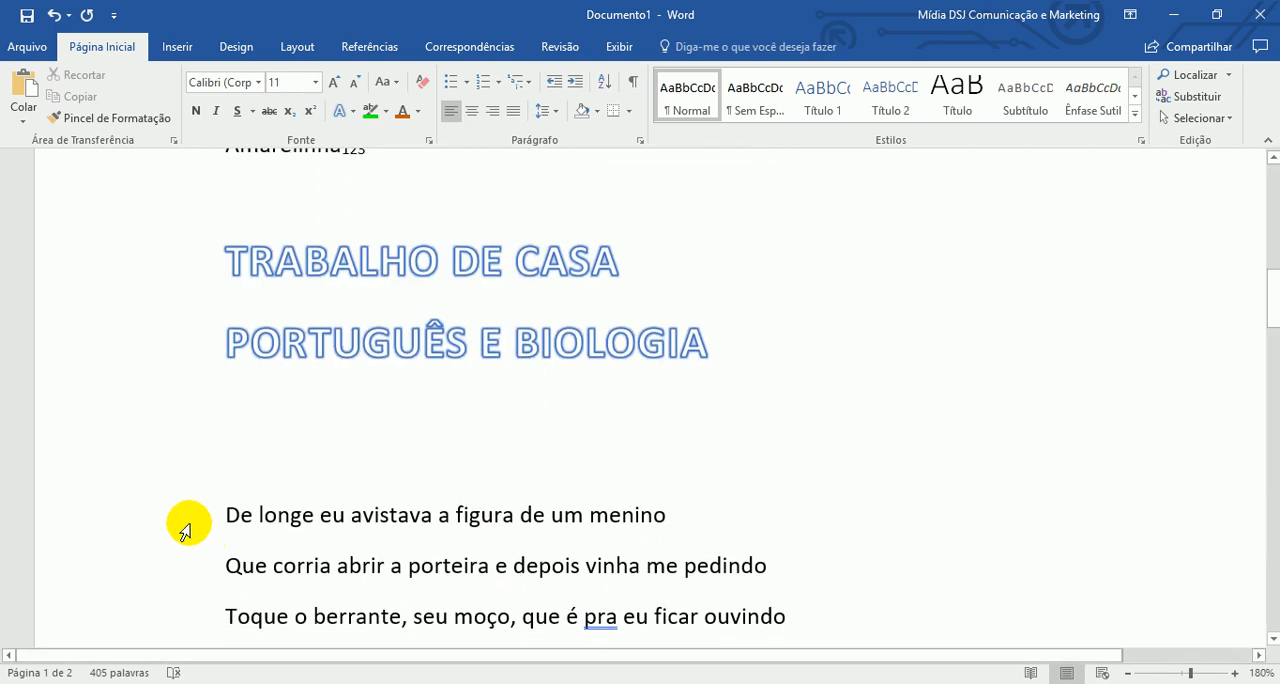
click(185, 530)
key(ctrl+c)
scroll(297, 517, up, 5)
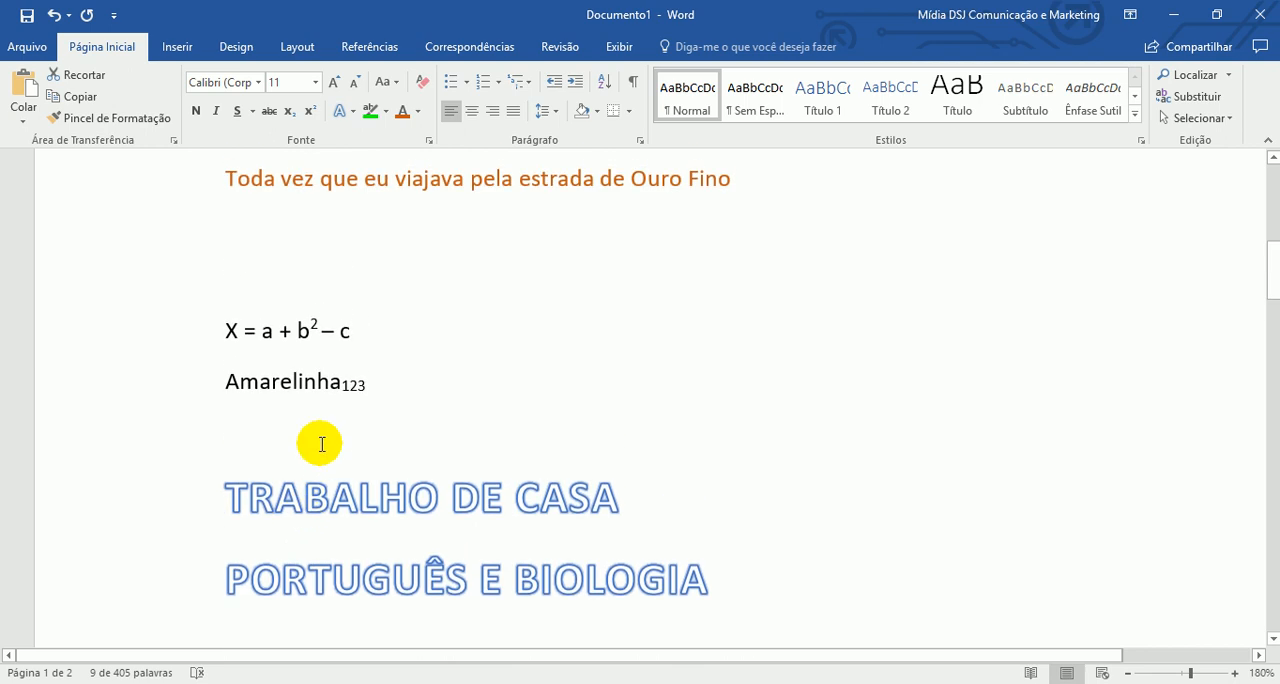
scroll(322, 448, up, 2)
click(280, 311)
key(ctrl+v)
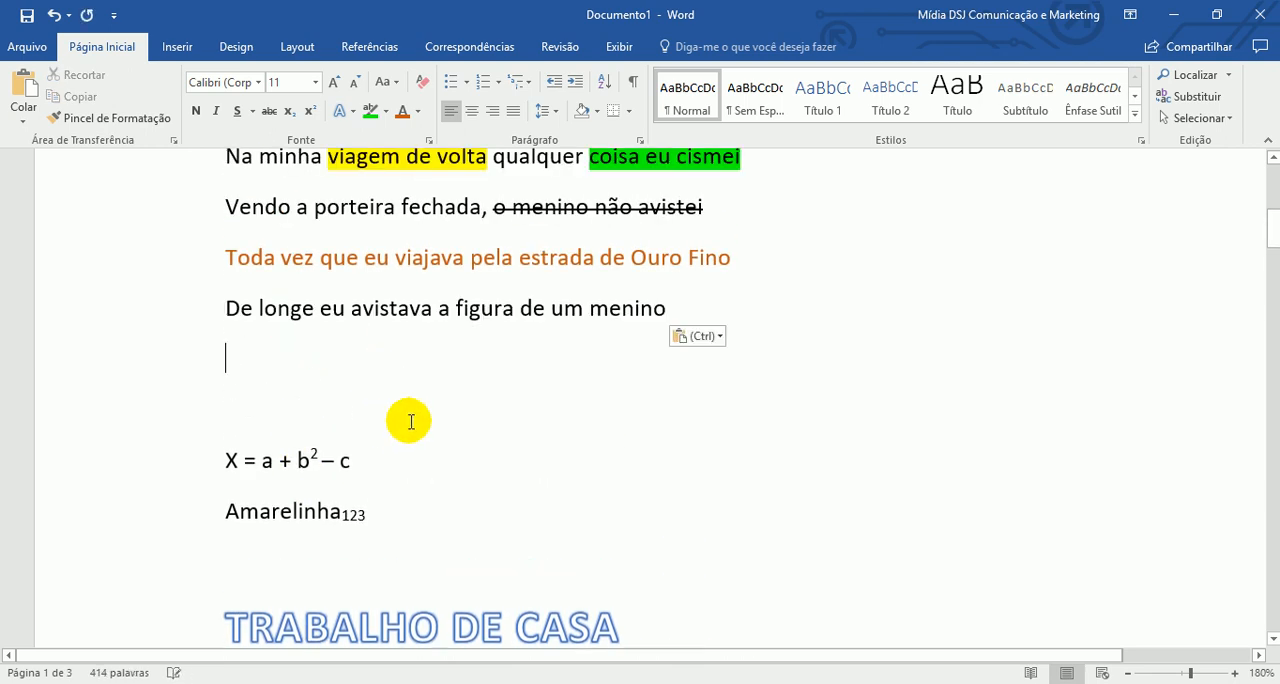
- Enlarge the pasted line "De longe eu avistava a figura de um menino" to font size 18
click(175, 310)
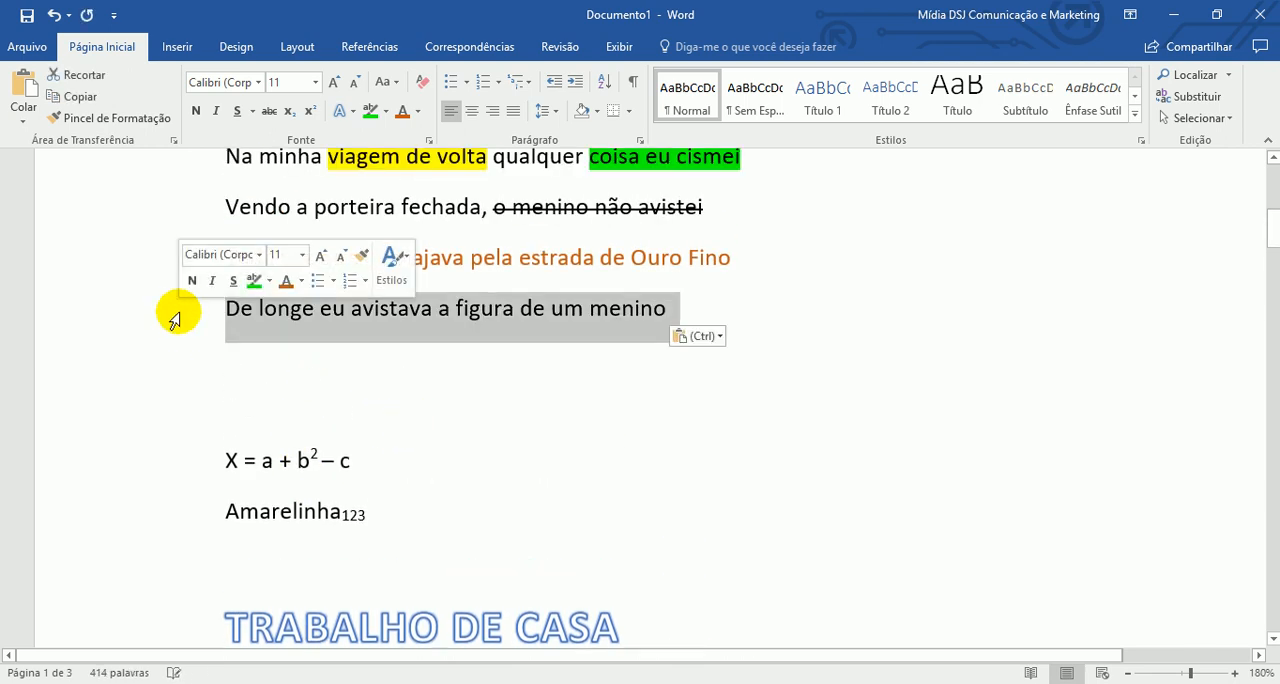
click(333, 83)
click(333, 83)
click(333, 83)
click(333, 83)
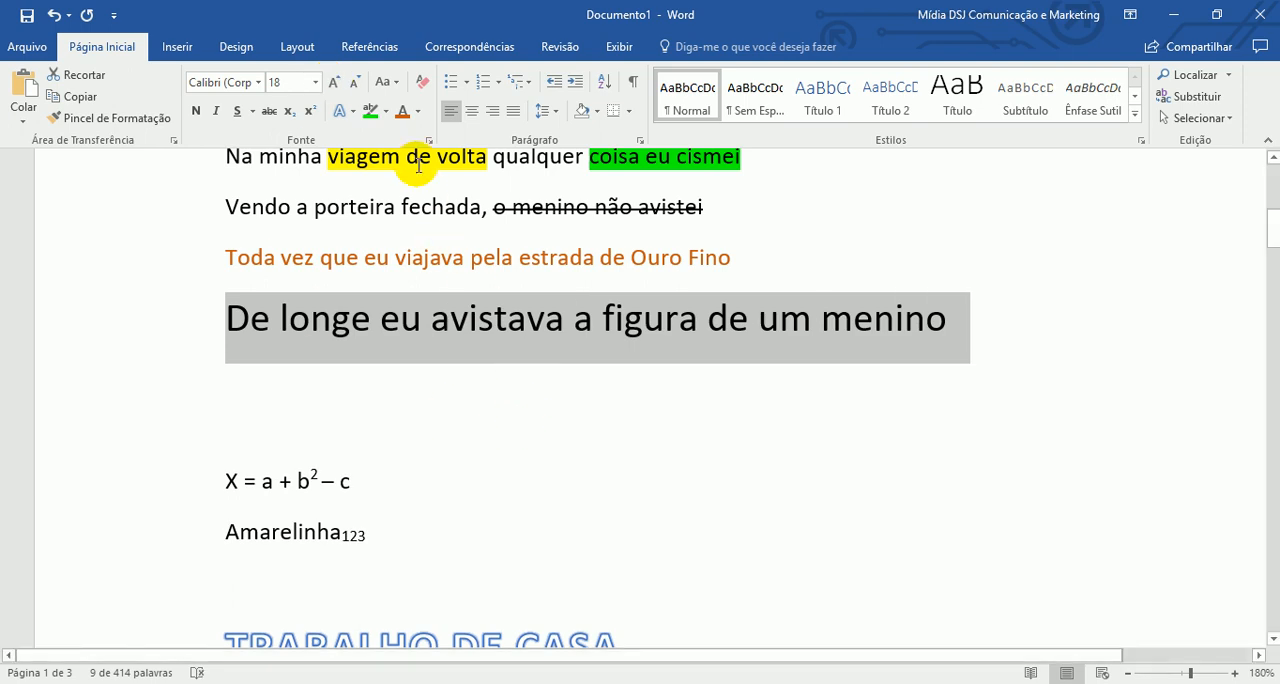
- Colour the enlarged line "De longe eu avistava a figura de um menino" magenta, choosing the shade from the extended standard colours
click(419, 112)
click(463, 300)
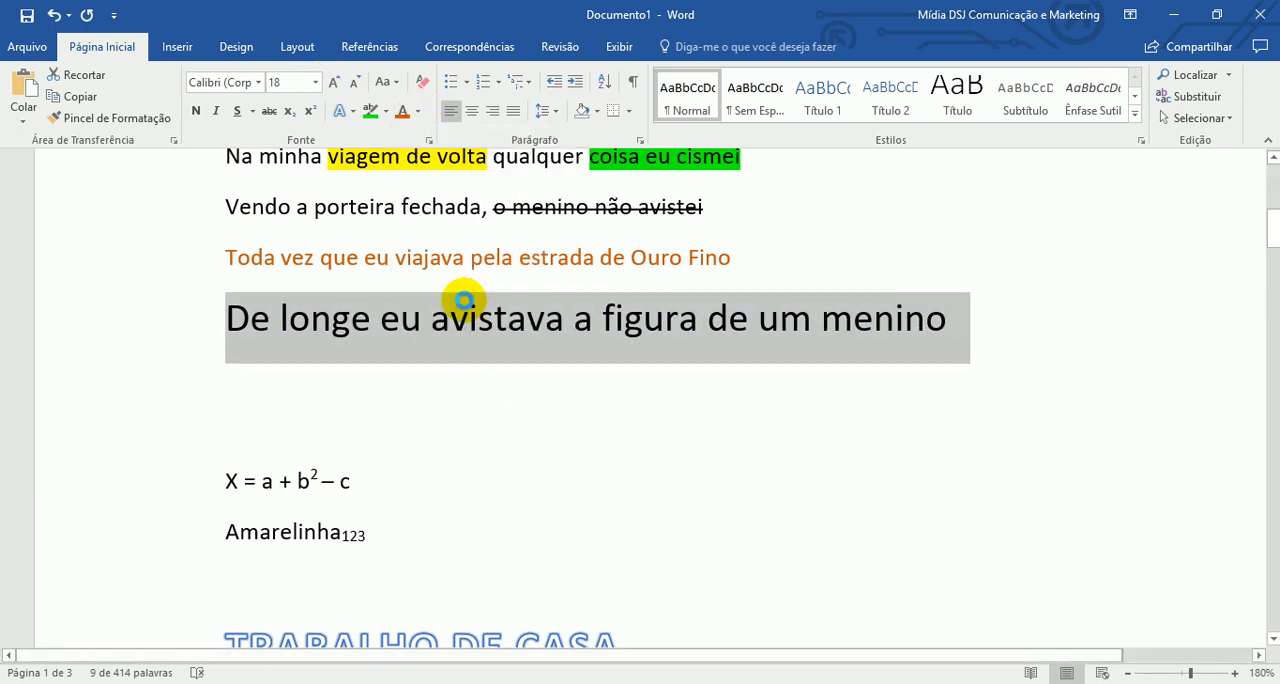
click(572, 281)
click(603, 297)
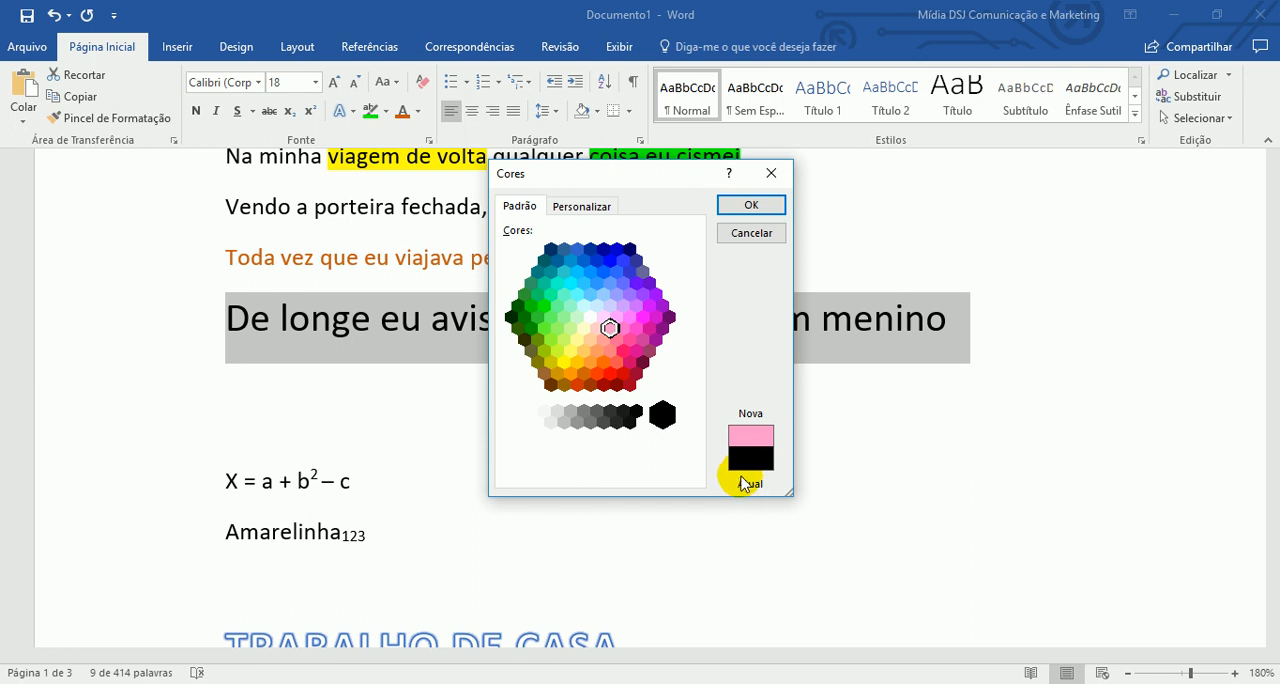
click(621, 334)
click(622, 350)
click(634, 338)
click(655, 317)
key(Return)
click(650, 405)
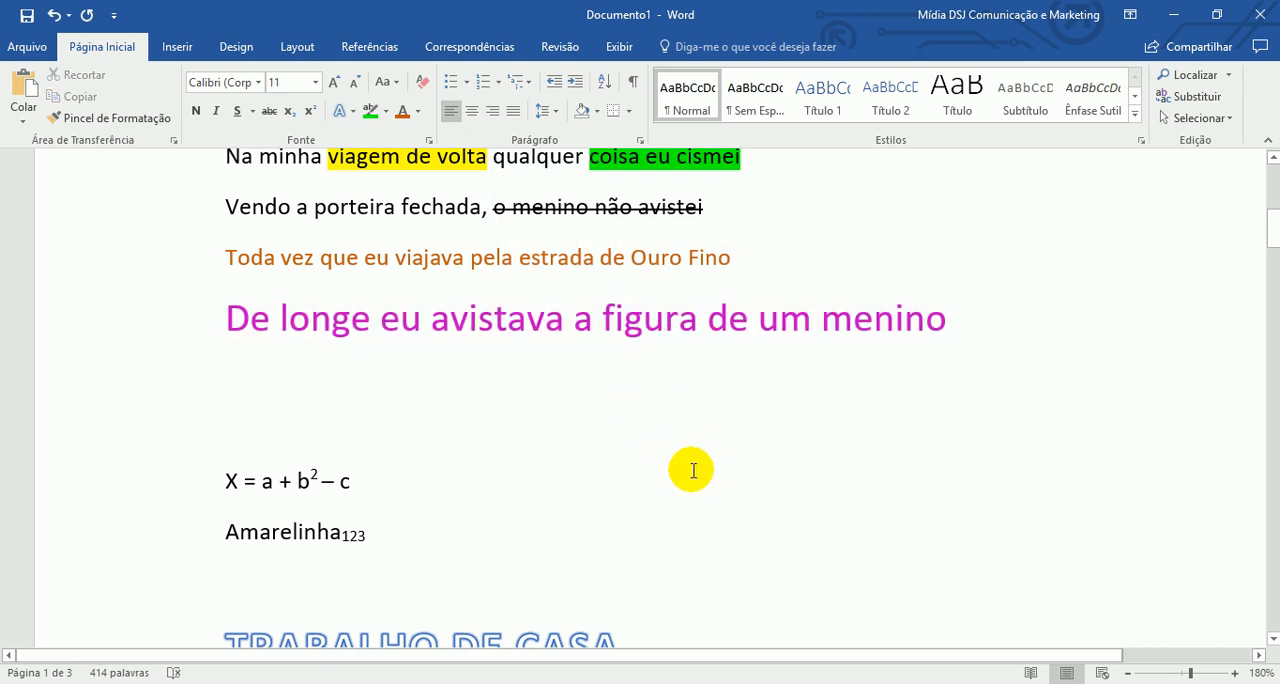
- Apply the dark-tone linear diagonal gradient from upper right to lower left to the magenta line
click(154, 317)
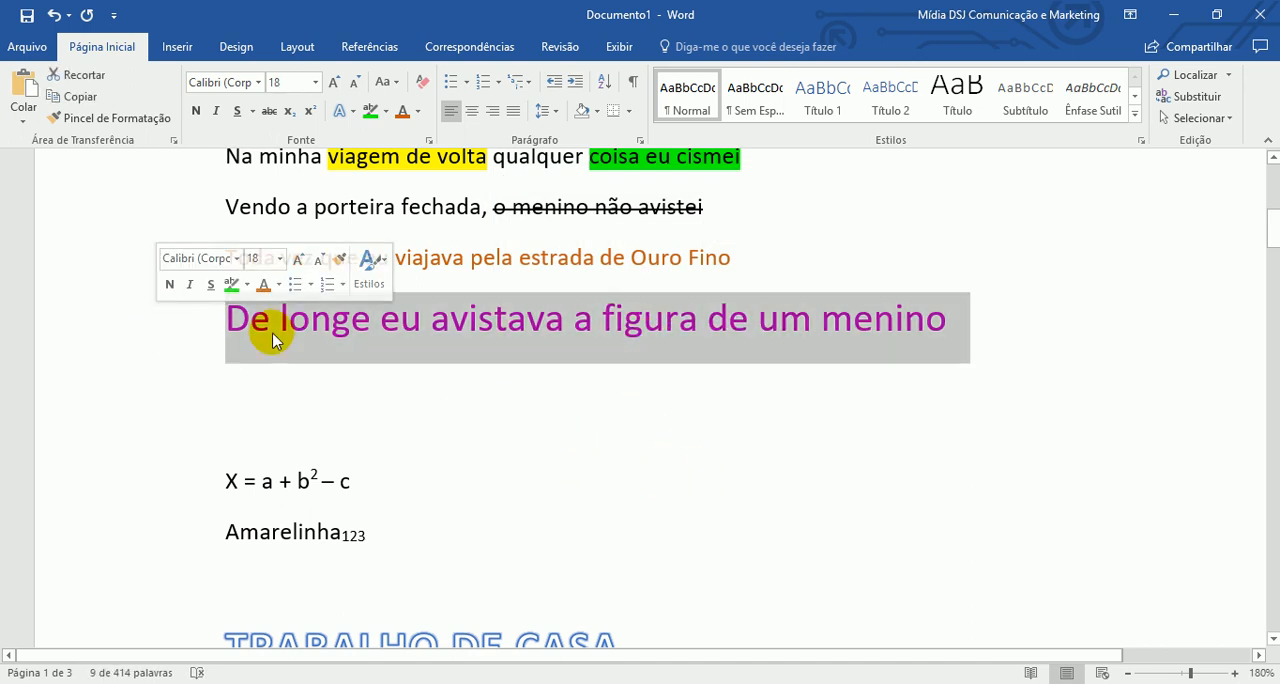
click(419, 112)
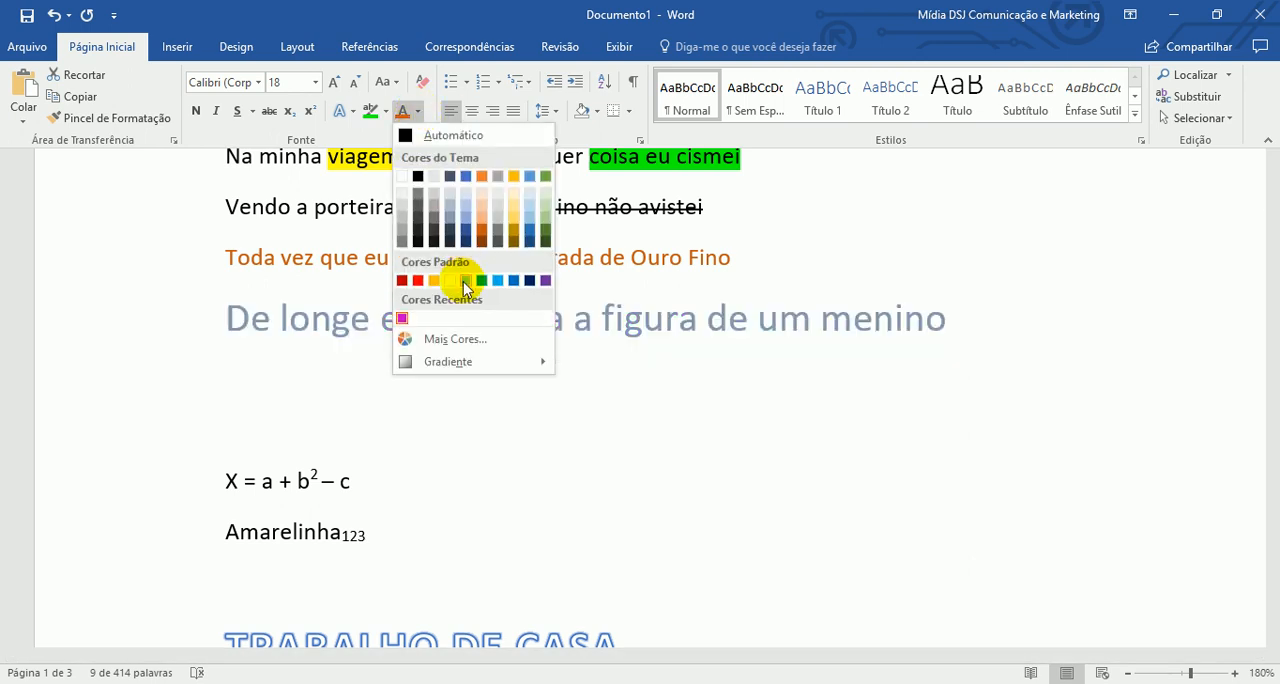
mouse_move(462, 365)
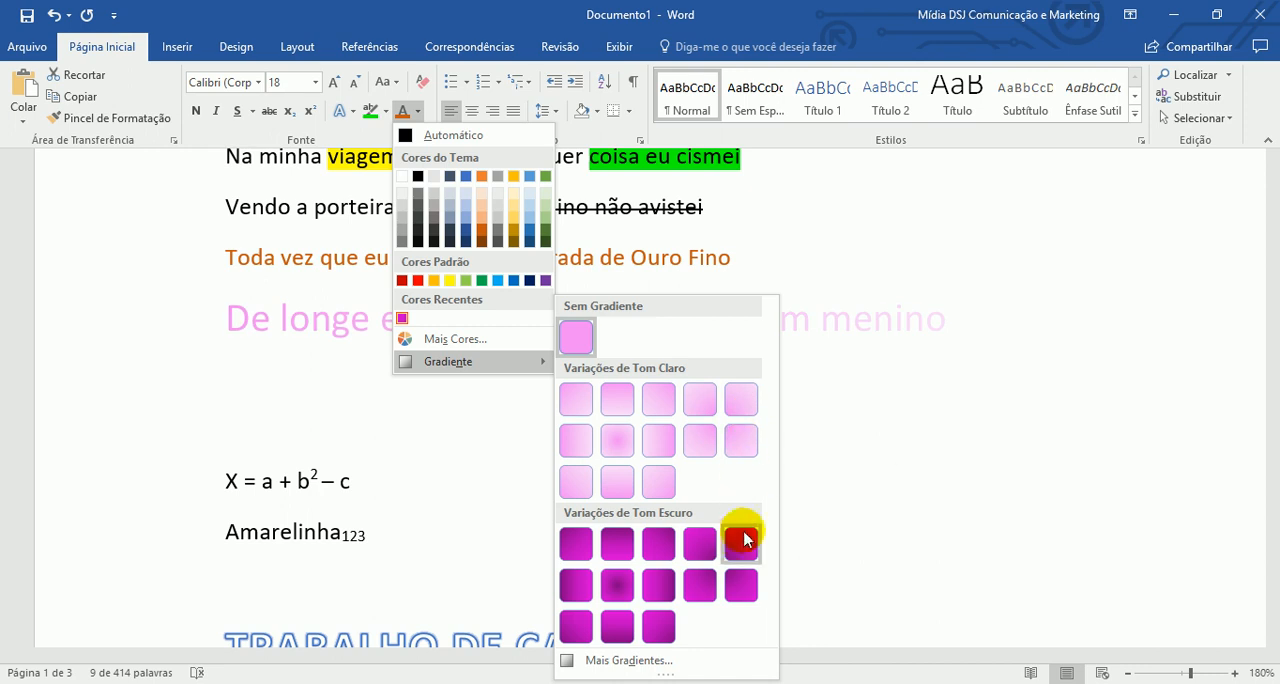
click(662, 543)
click(367, 481)
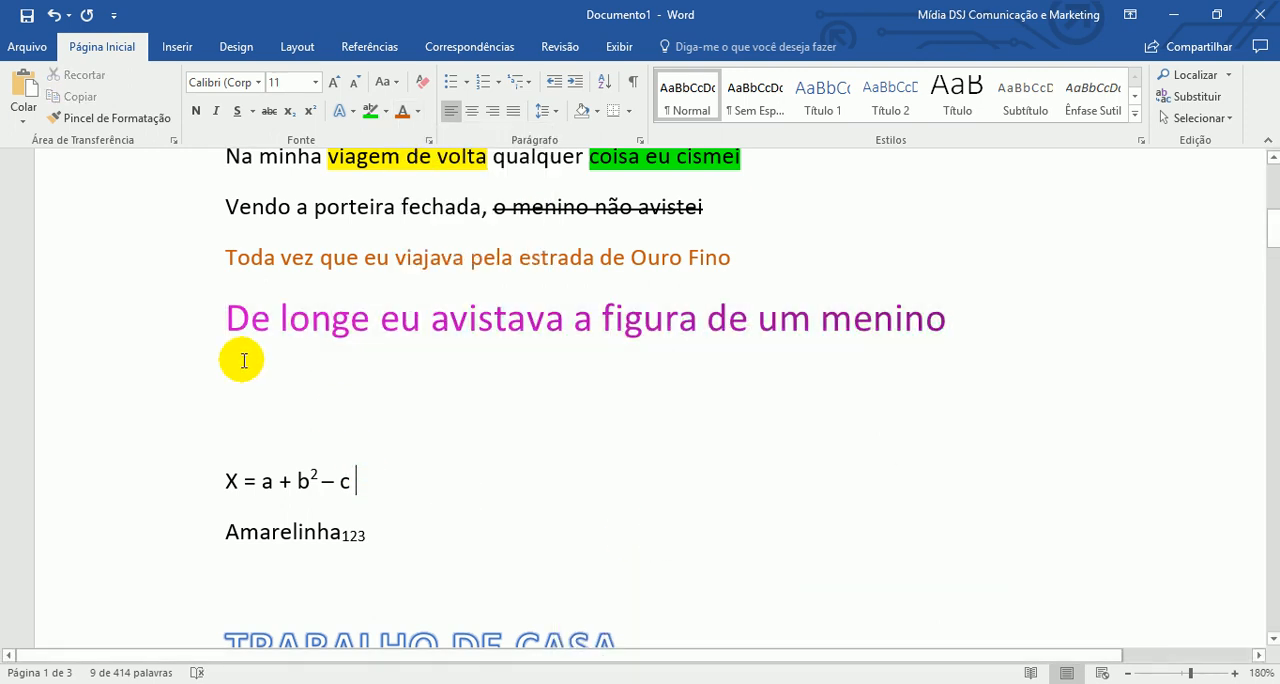
- Open the detailed gradient fill settings for the enlarged line and move the middle gradient stop to 70%
click(167, 328)
click(418, 111)
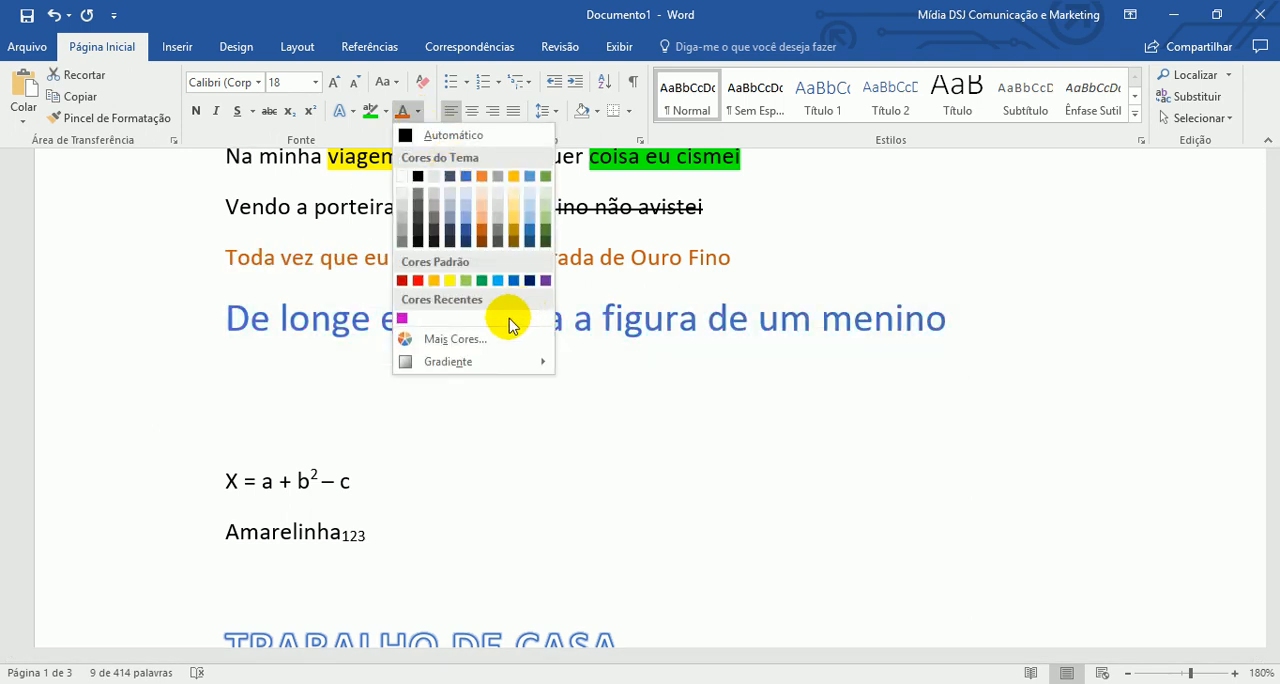
mouse_move(463, 361)
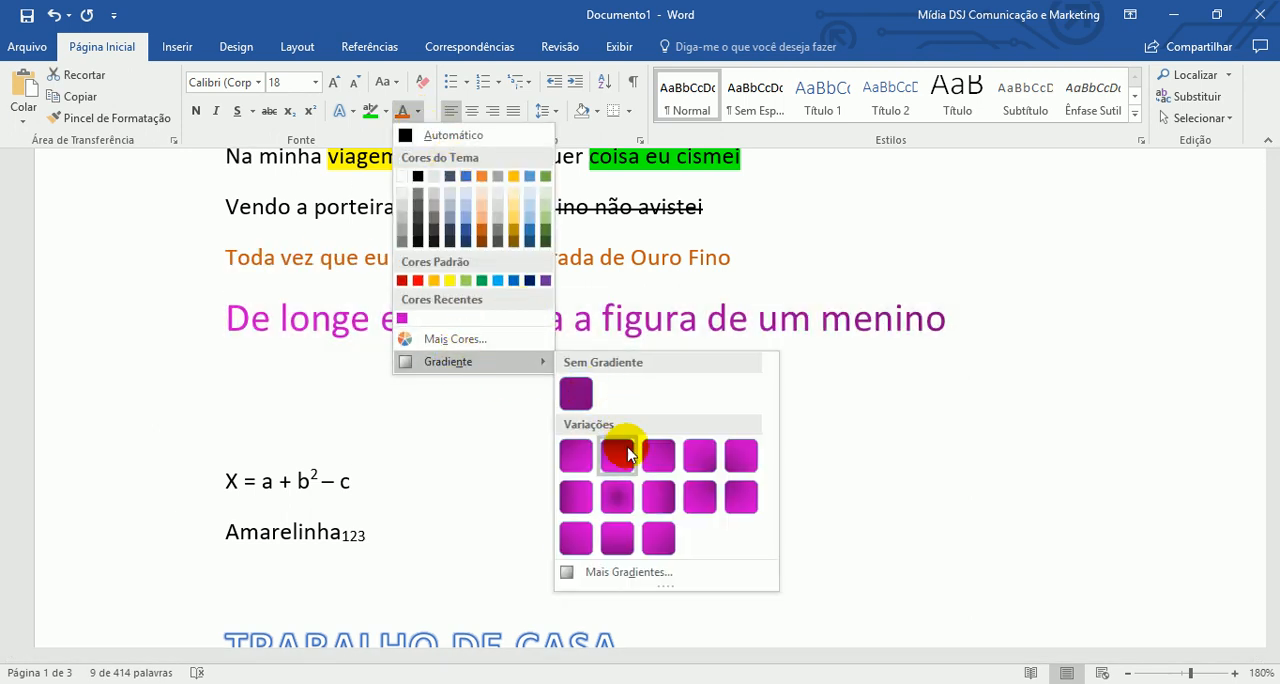
click(630, 572)
scroll(526, 405, down, 1)
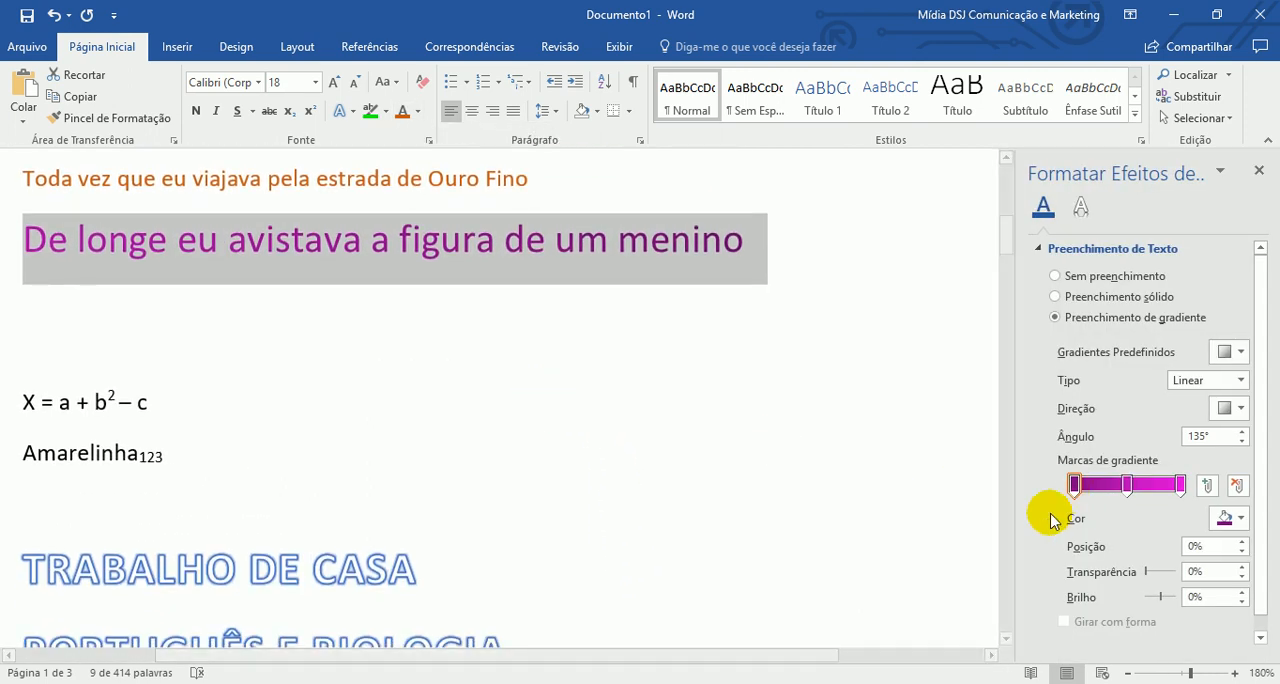
drag(1131, 489, 1150, 488)
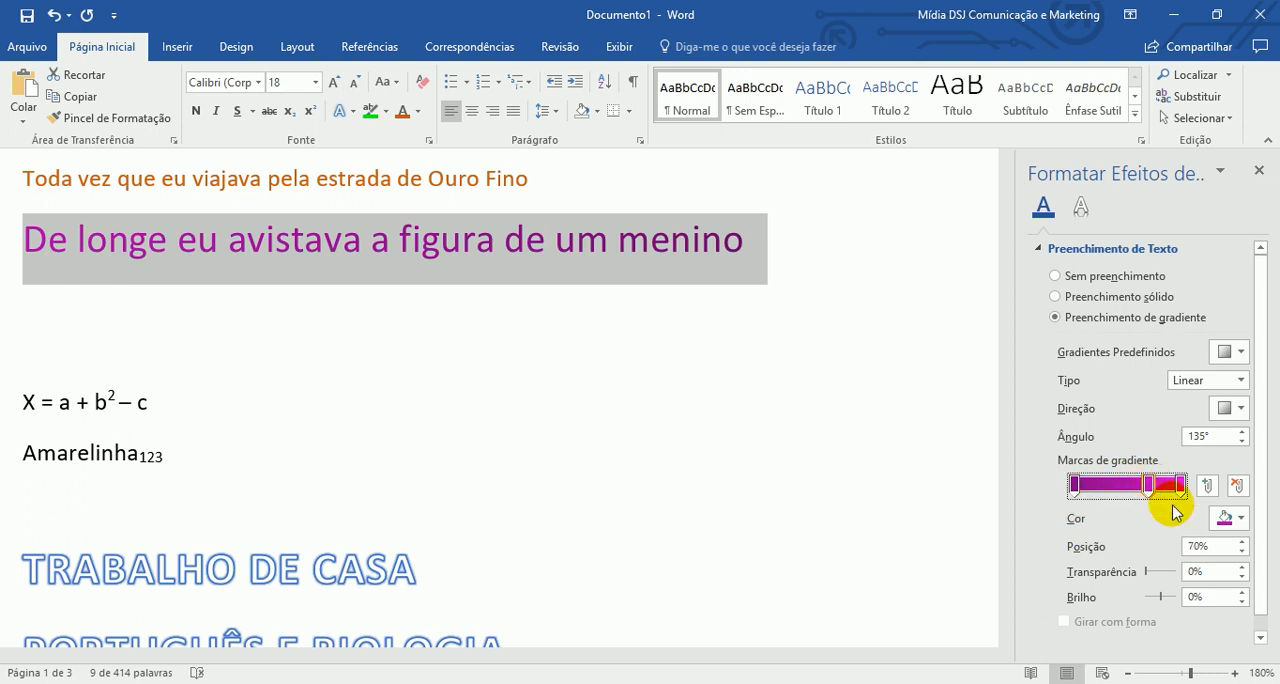
- Apply the preset gradient "Destaque Superior - Ênfase 1" to the enlarged line and close the text effects settings
click(1240, 352)
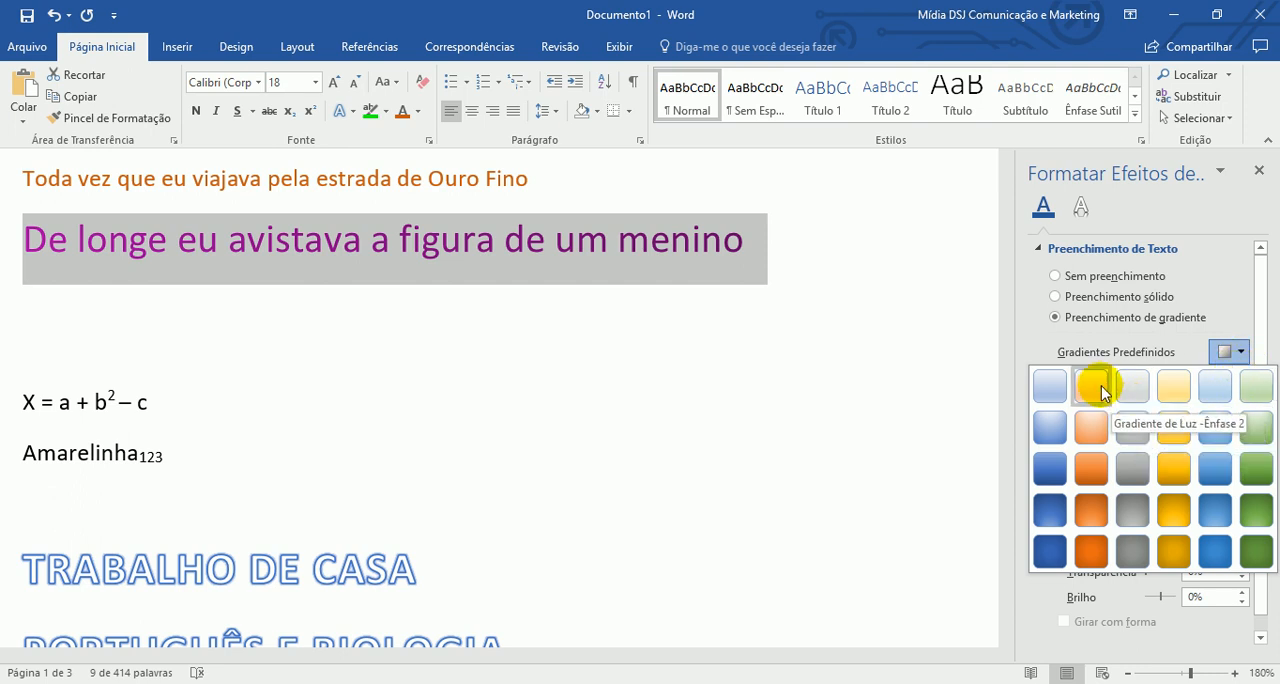
click(1048, 425)
click(694, 366)
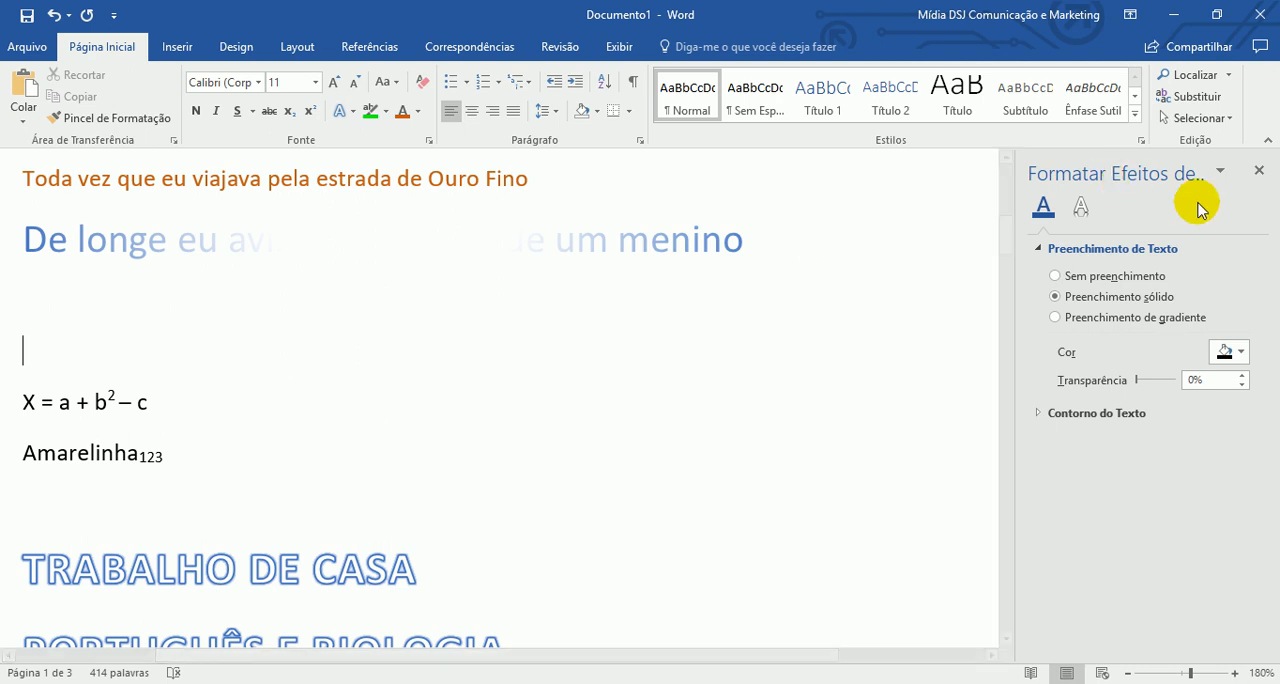
click(1258, 171)
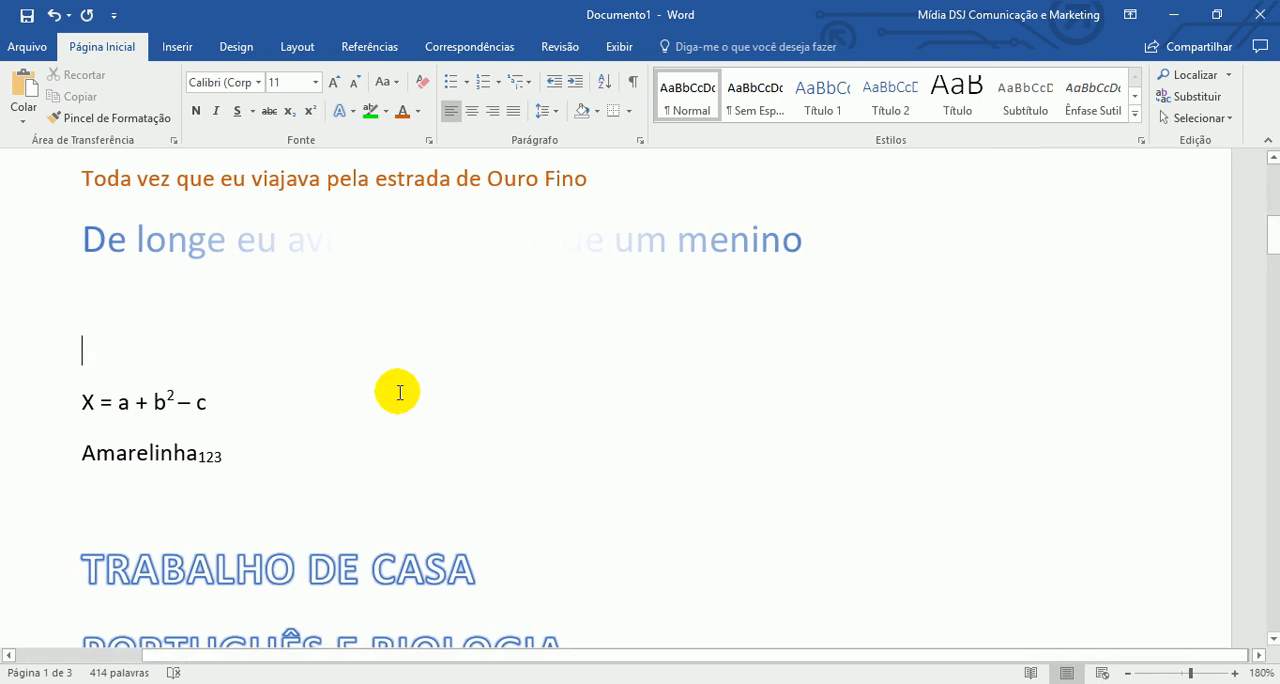
- Undo the gradient and font colour changes on the enlarged line "De longe eu avistava a figura de um menino"
key(shift+Up)
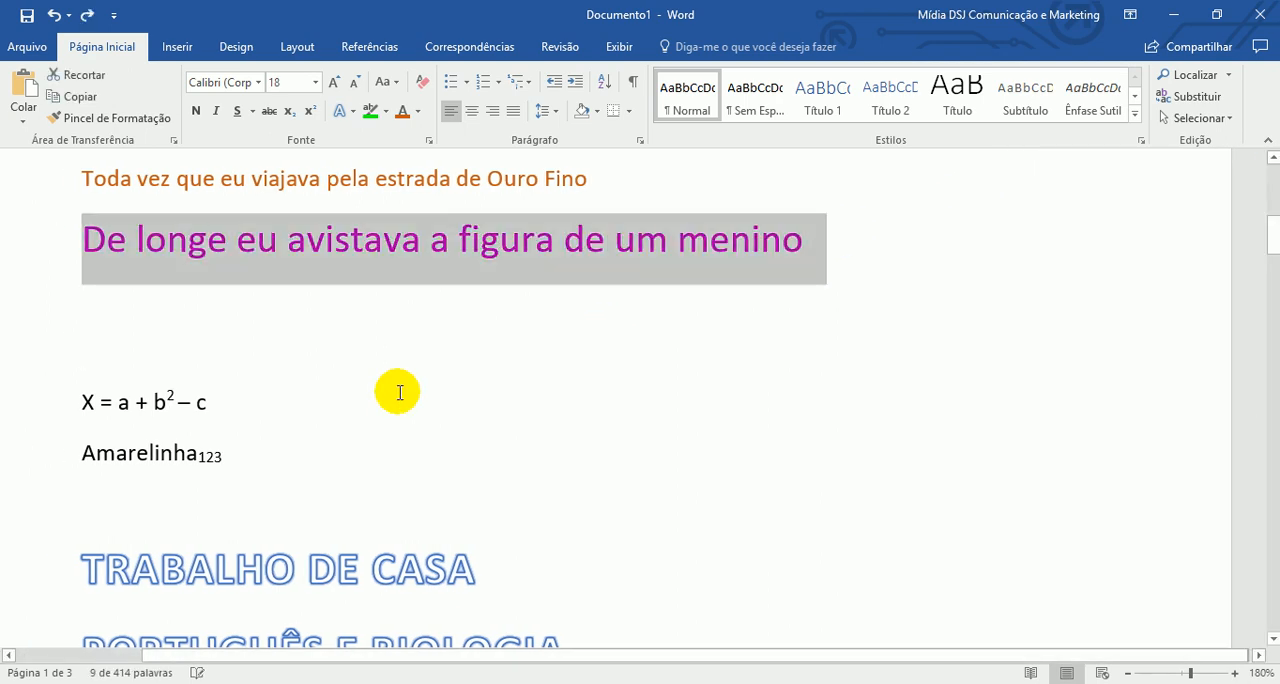
click(399, 392)
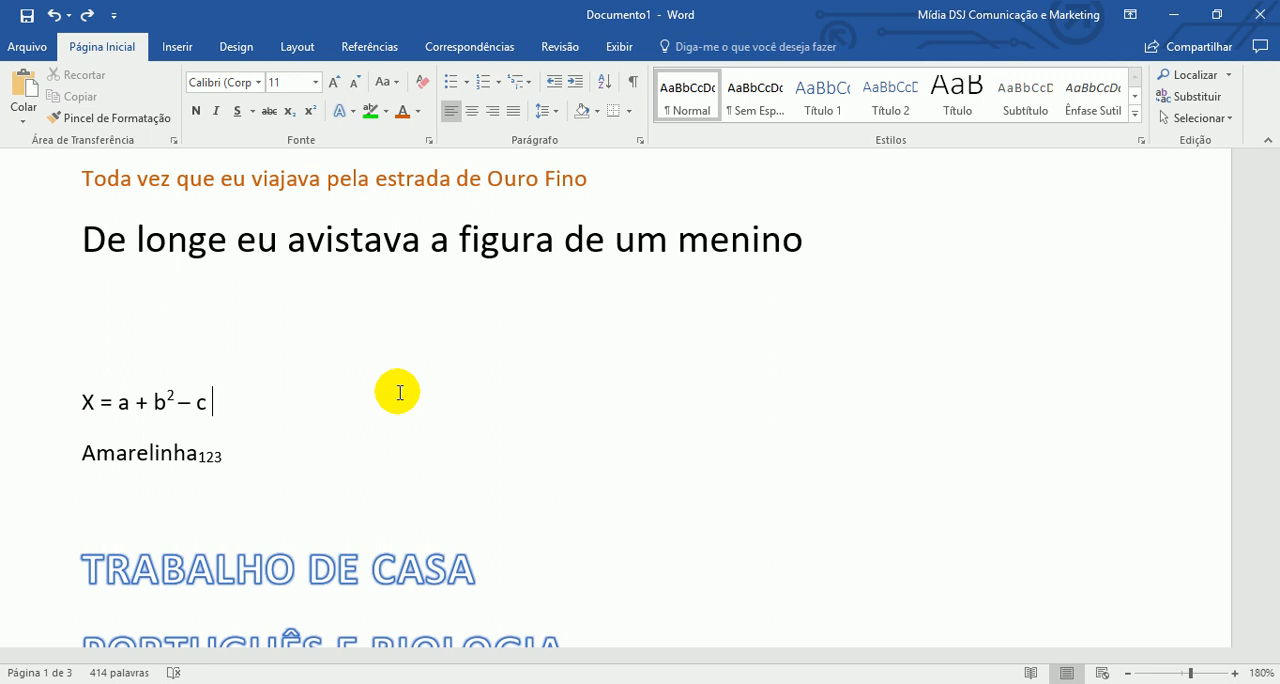
- Insert two line breaks in the gap between "Toque o berrante, seu moço" and "Quando a boiada passava"
scroll(399, 392, up, 4)
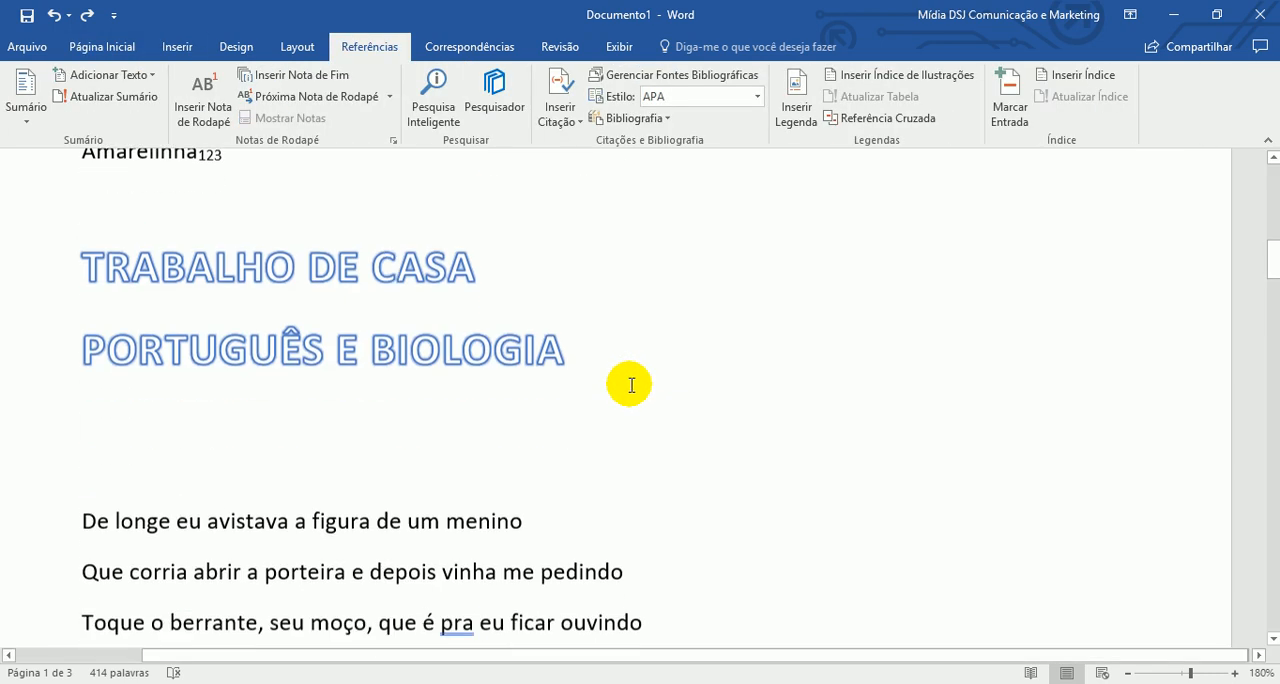
scroll(626, 380, down, 9)
scroll(633, 327, up, 3)
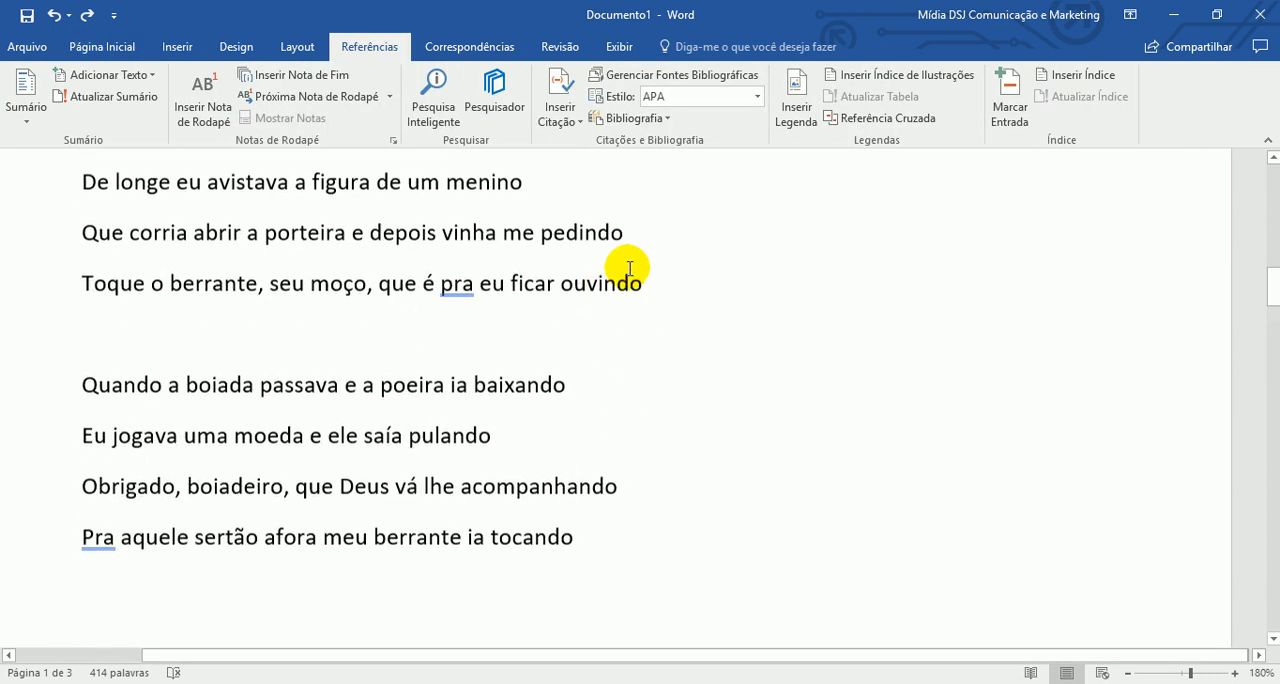
key(Return)
key(Return)
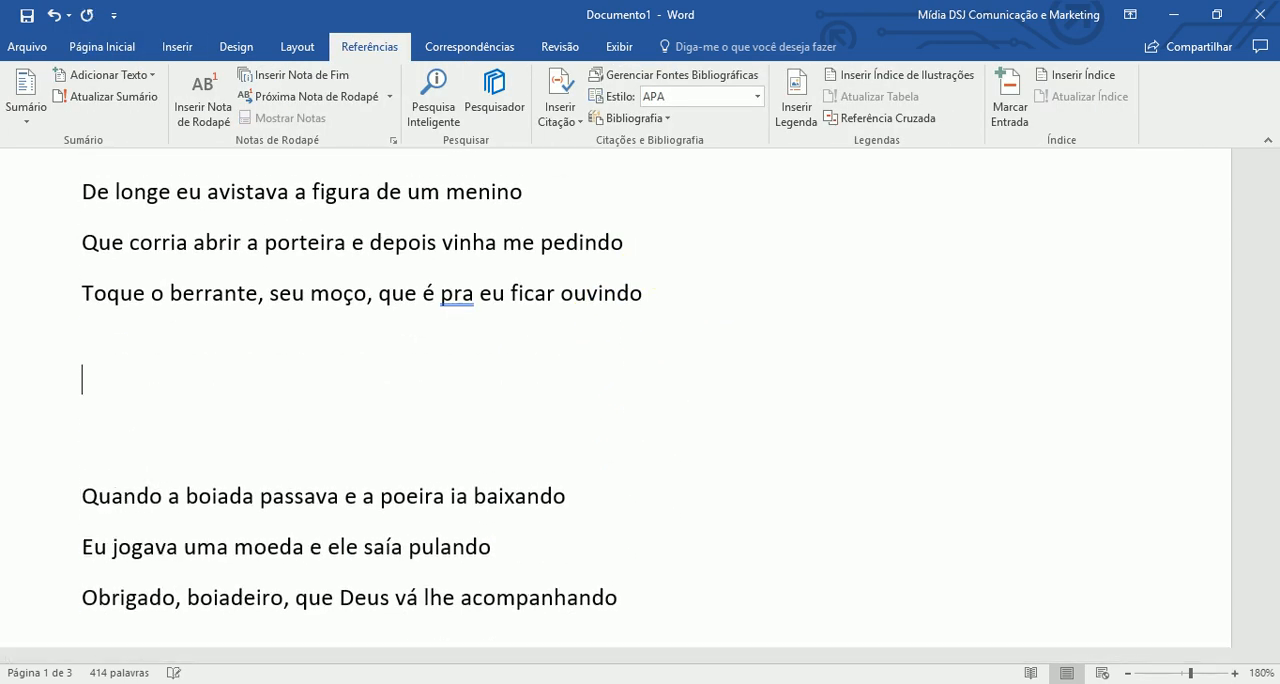
- Write "Meu Marido – Presente de Natal" between the two verses and start a new line below it
text(m)
key(BackSpace)
text(Meu Mariado va)
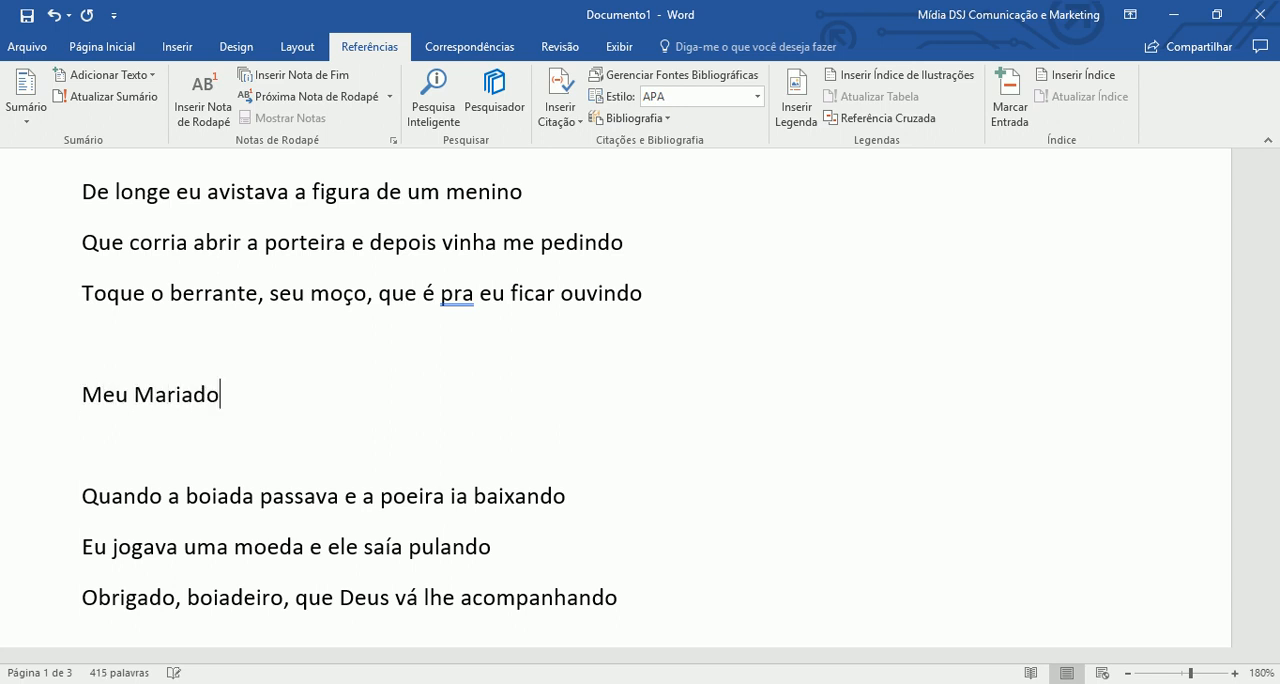
key(BackSpace)
key(BackSpace)
key(BackSpace)
key(BackSpace)
key(BackSpace)
key(BackSpace)
text(do - Pre)
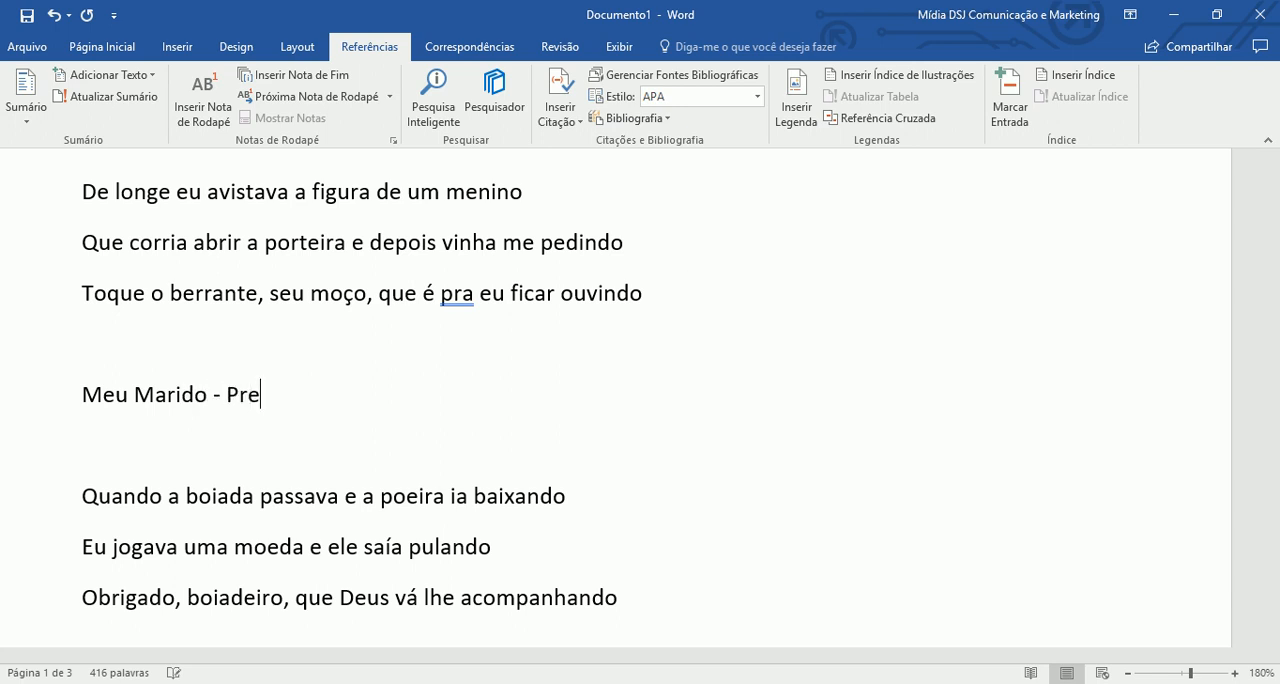
text(sente de Na)
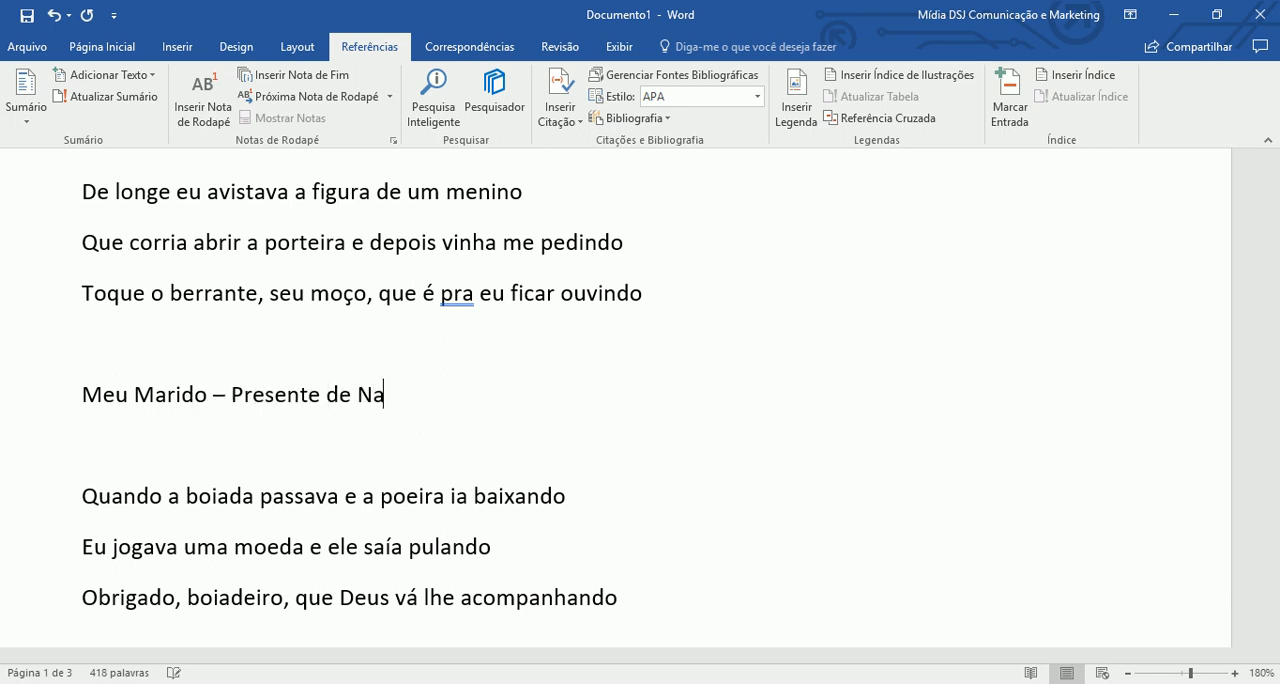
text(tal)
key(Return)
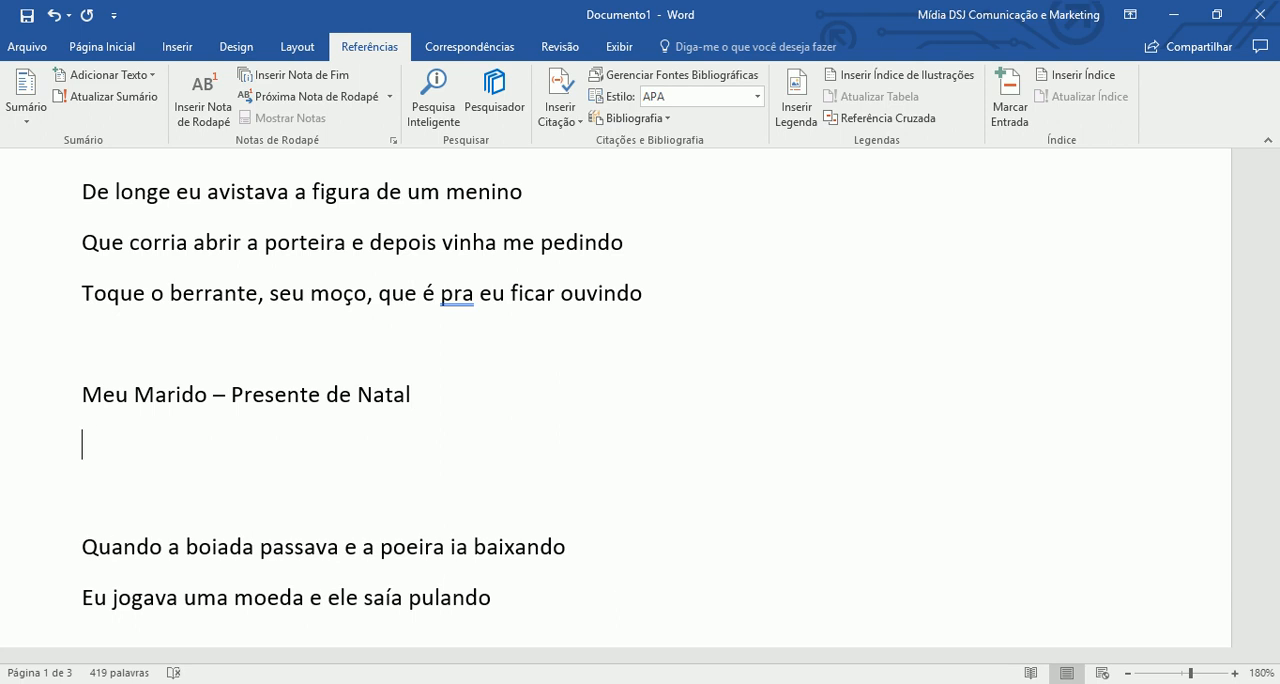
- Start a bulleted list under "Meu Marido – Presente de Natal" with the item "Bolsa de Couro da Channel" and open a second bullet
click(97, 47)
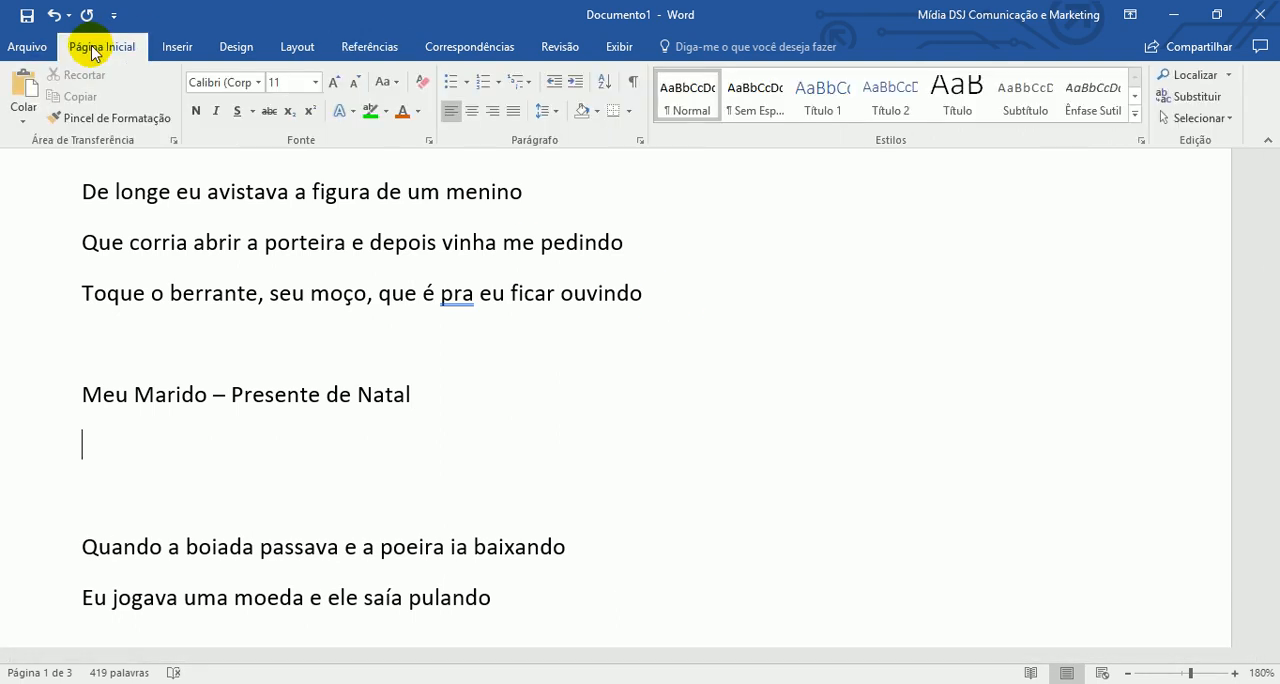
click(450, 85)
text(Bolsa de Couro)
key(BackSpace)
text(uro)
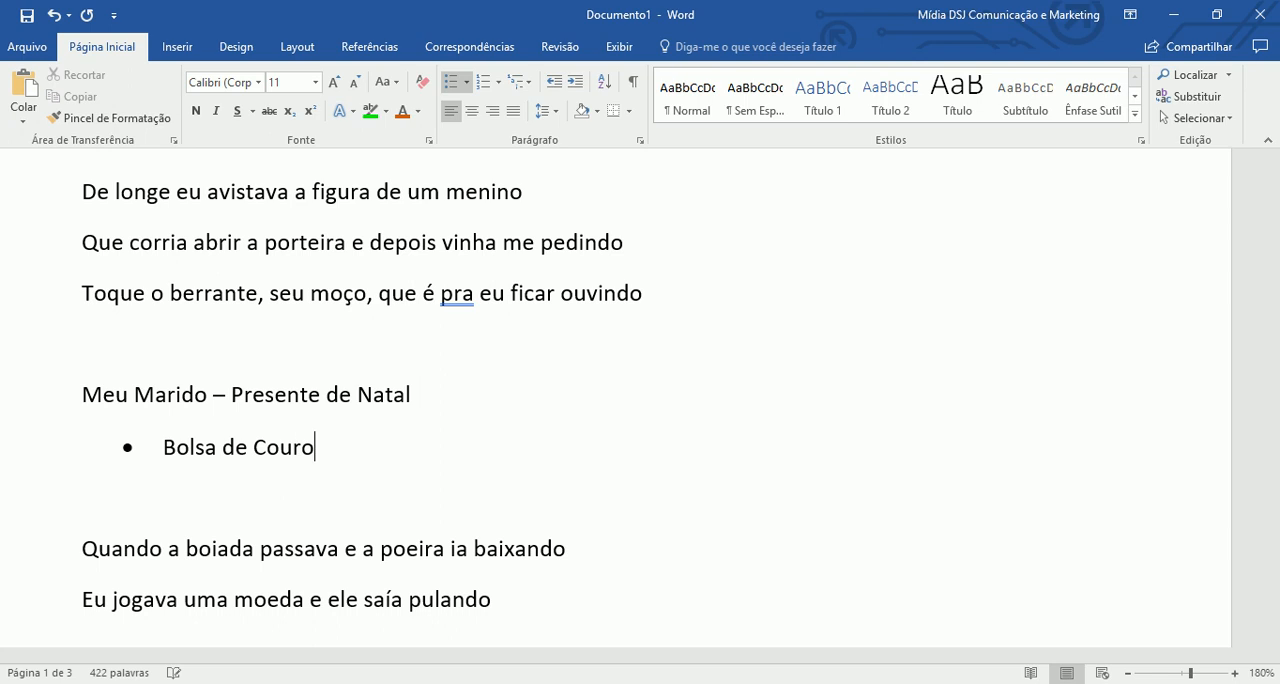
text( da Channe)
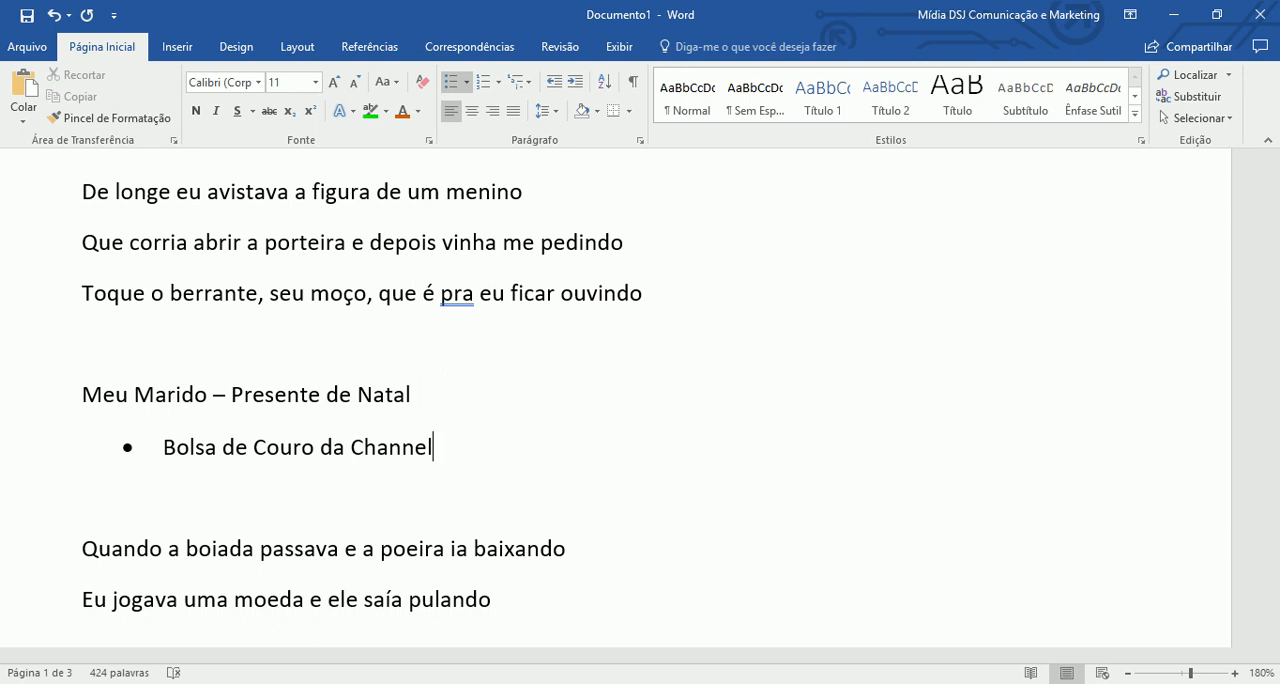
text(l)
key(Return)
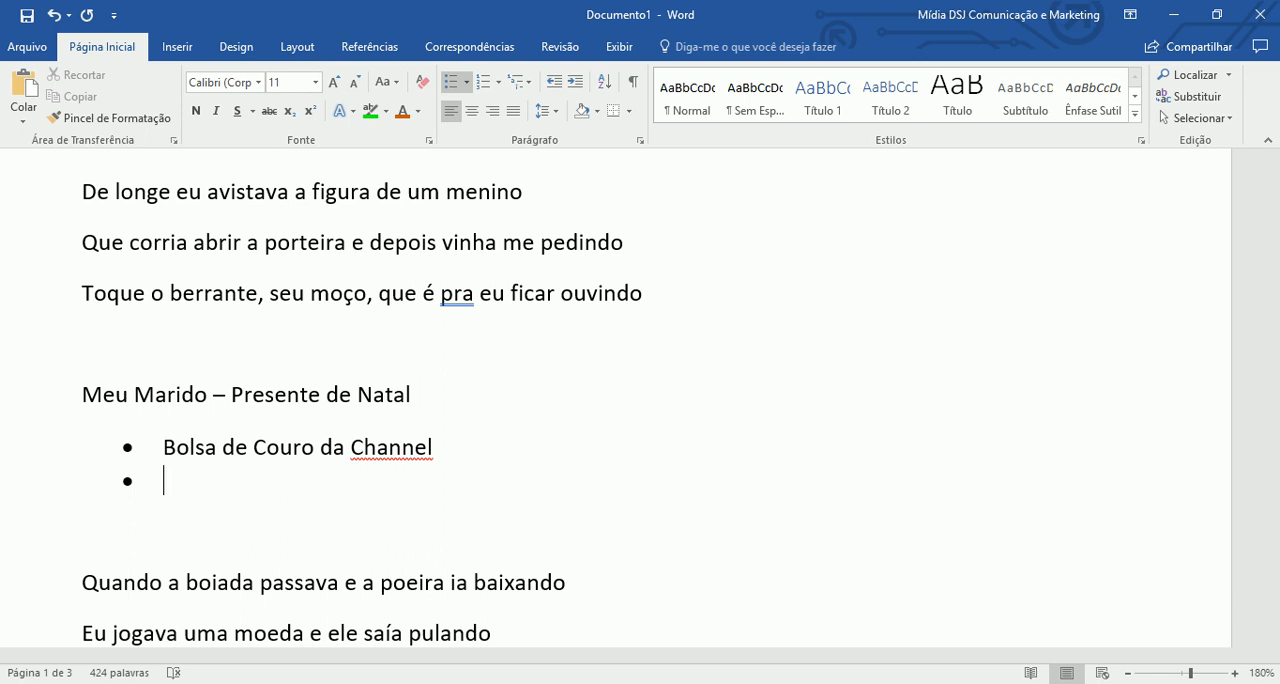
- Write "Vestido da Company" as the second bulleted item and start a third bullet
text(Vestida)
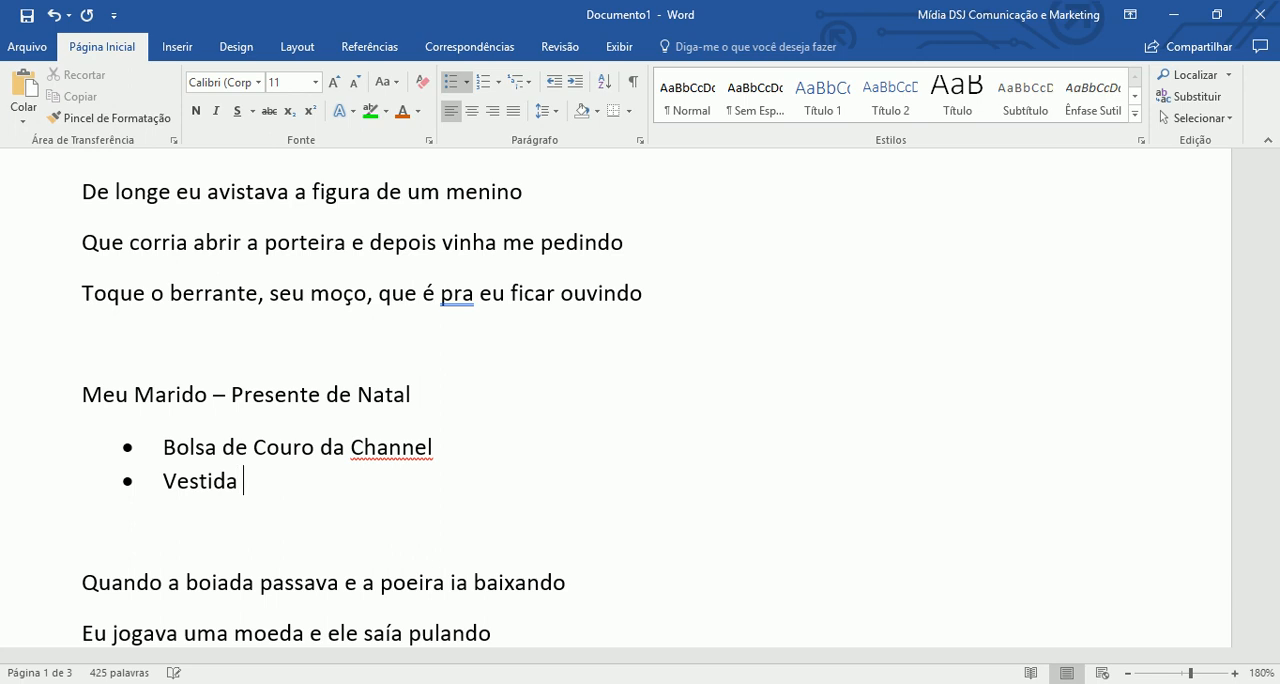
key(BackSpace)
key(BackSpace)
text(o da Company)
key(Return)
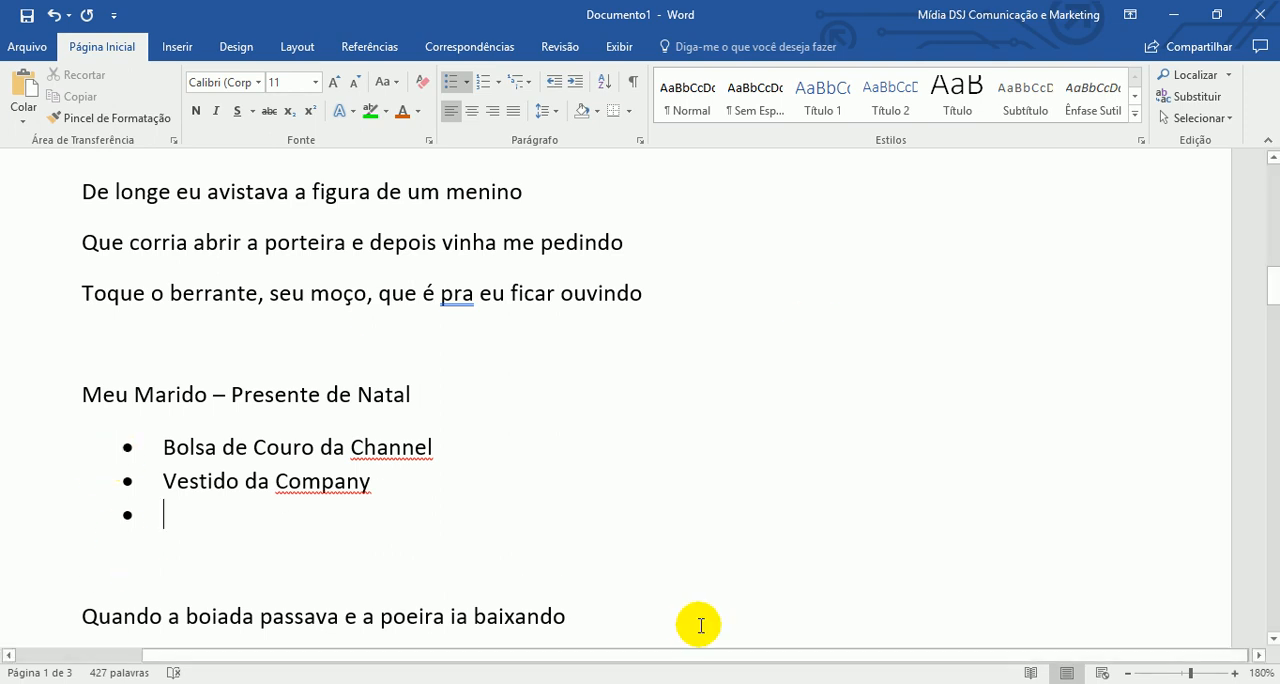
- Write "Baton do Boticário" as the third bulleted item and start an empty bullet below it
text(Ba)
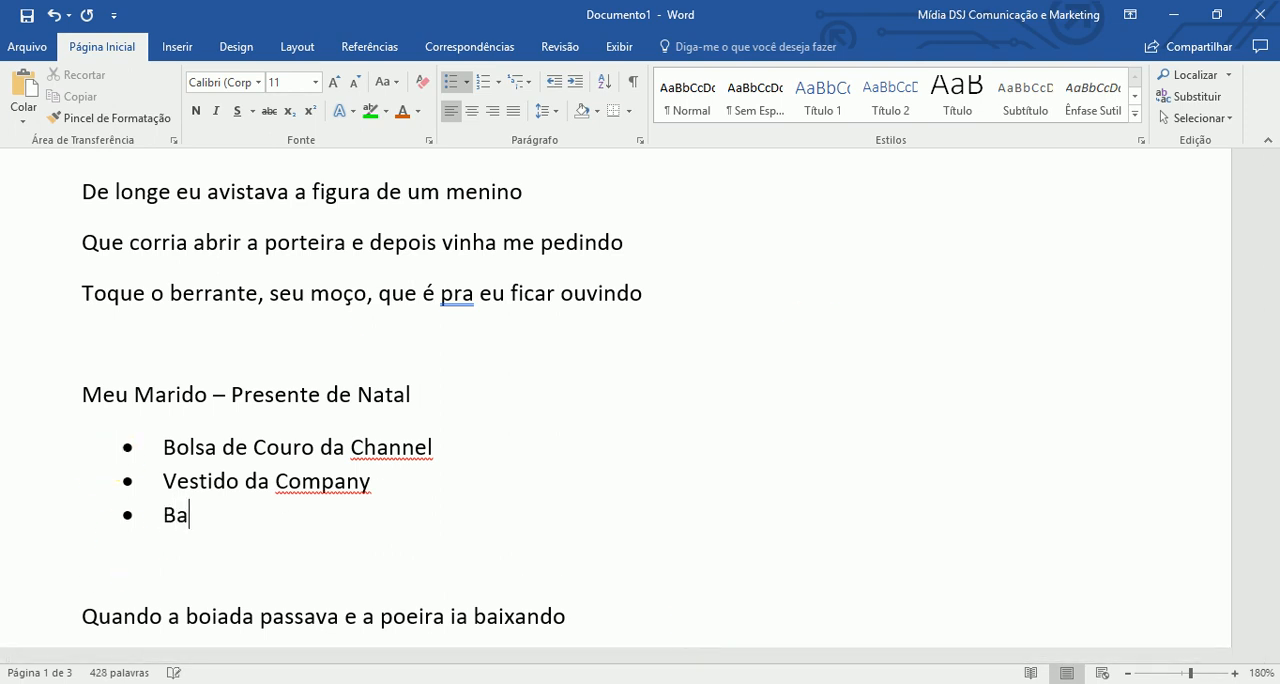
text(ton do Boticário)
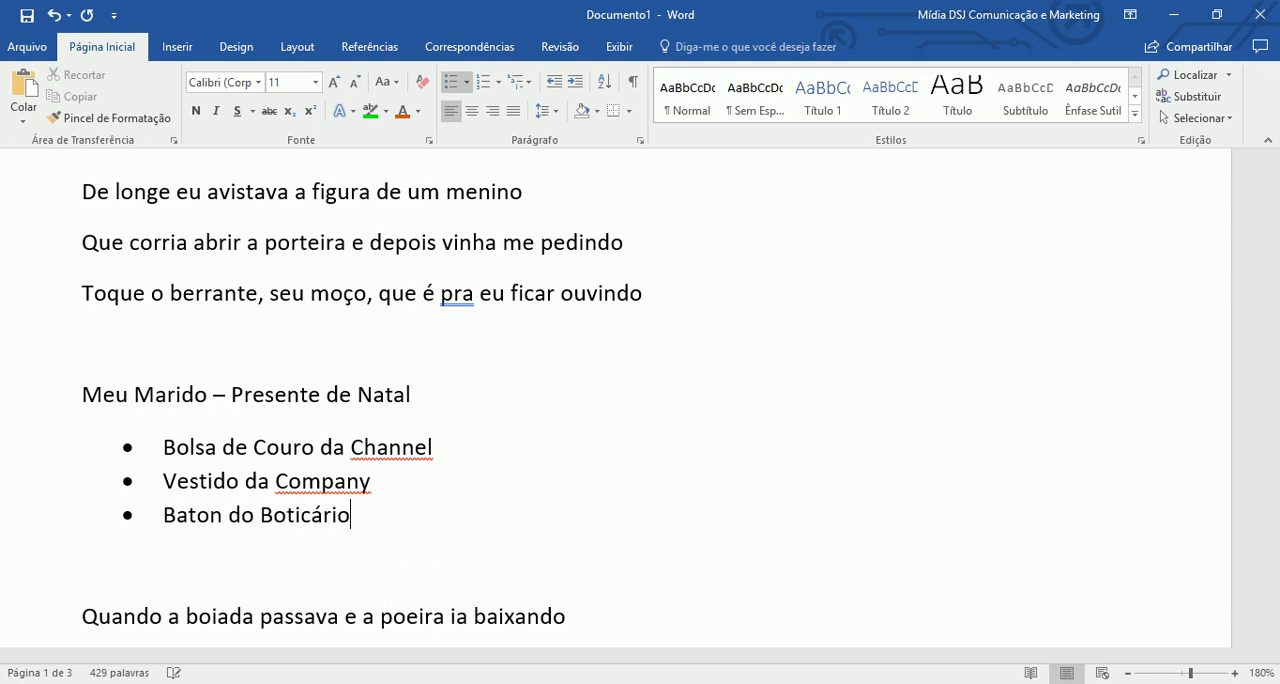
key(Return)
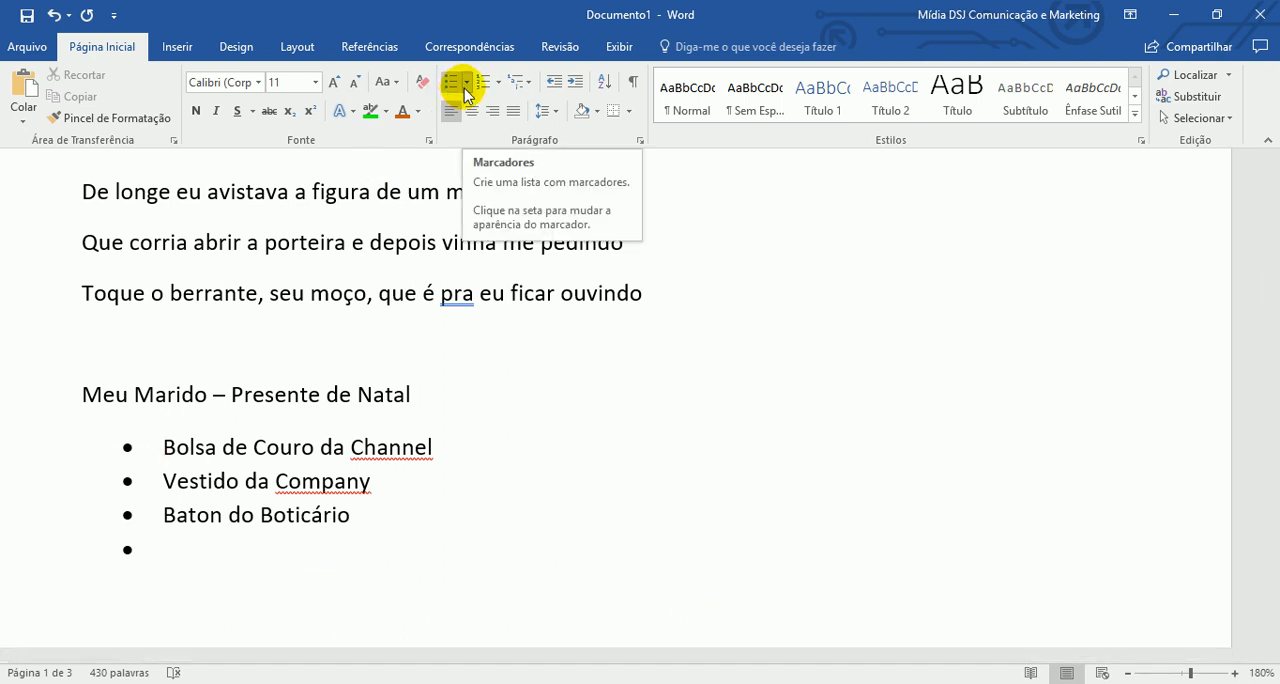
- Change the bullets of the three gift items to the check mark symbol from the bullet library
drag(391, 514, 155, 446)
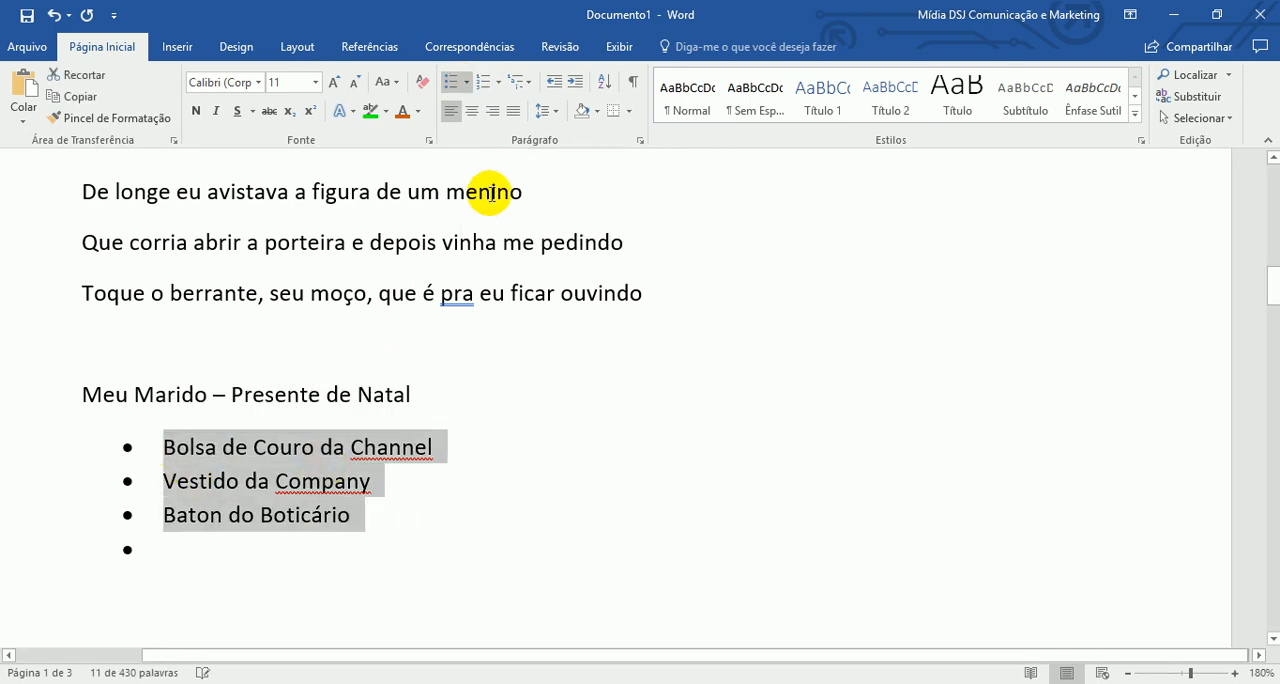
click(472, 86)
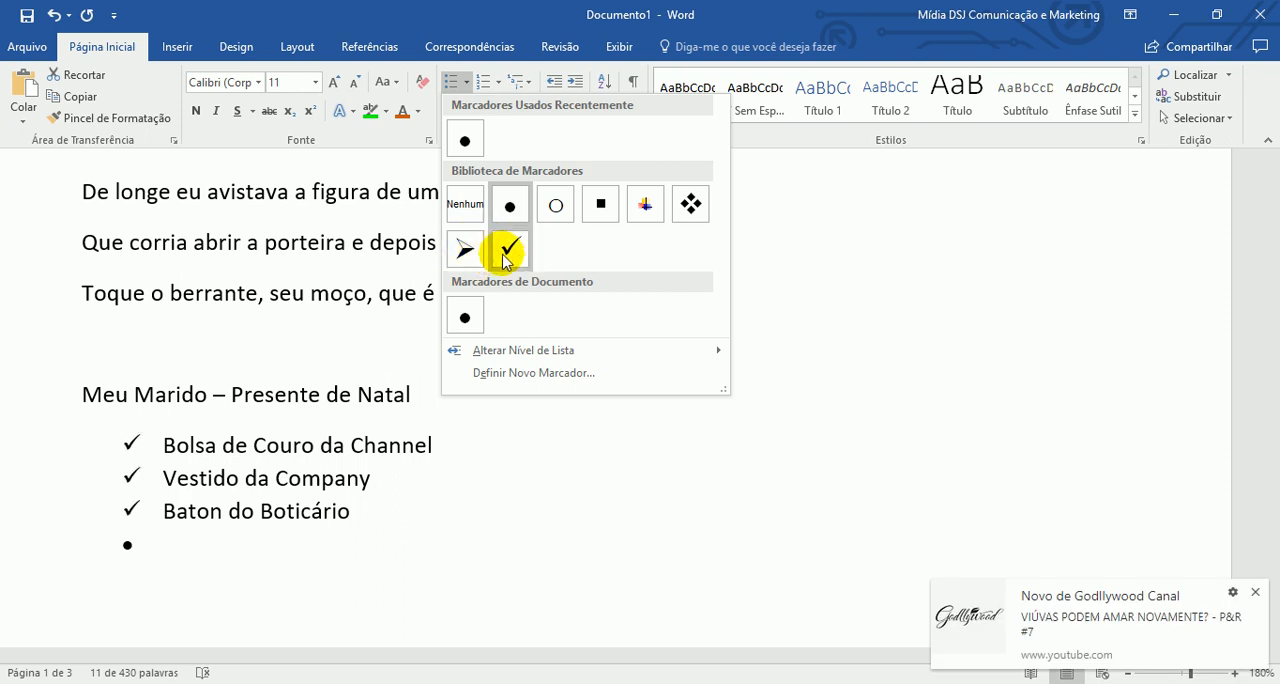
mouse_move(570, 350)
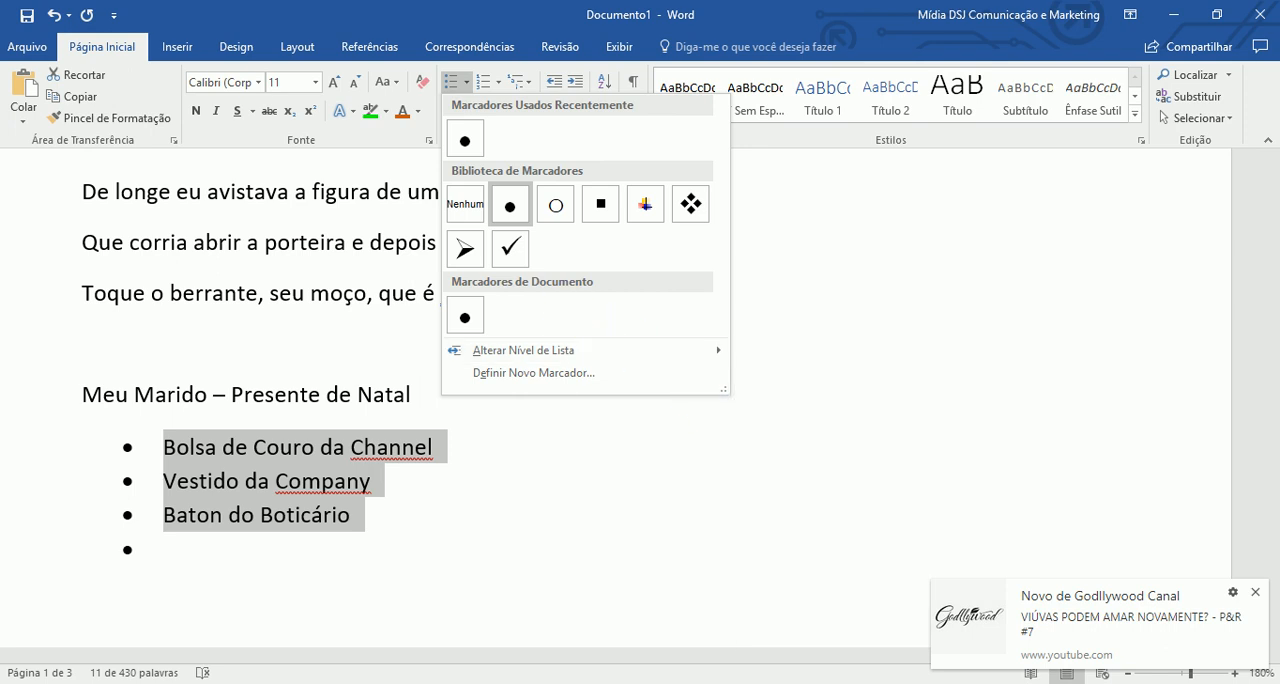
click(1256, 593)
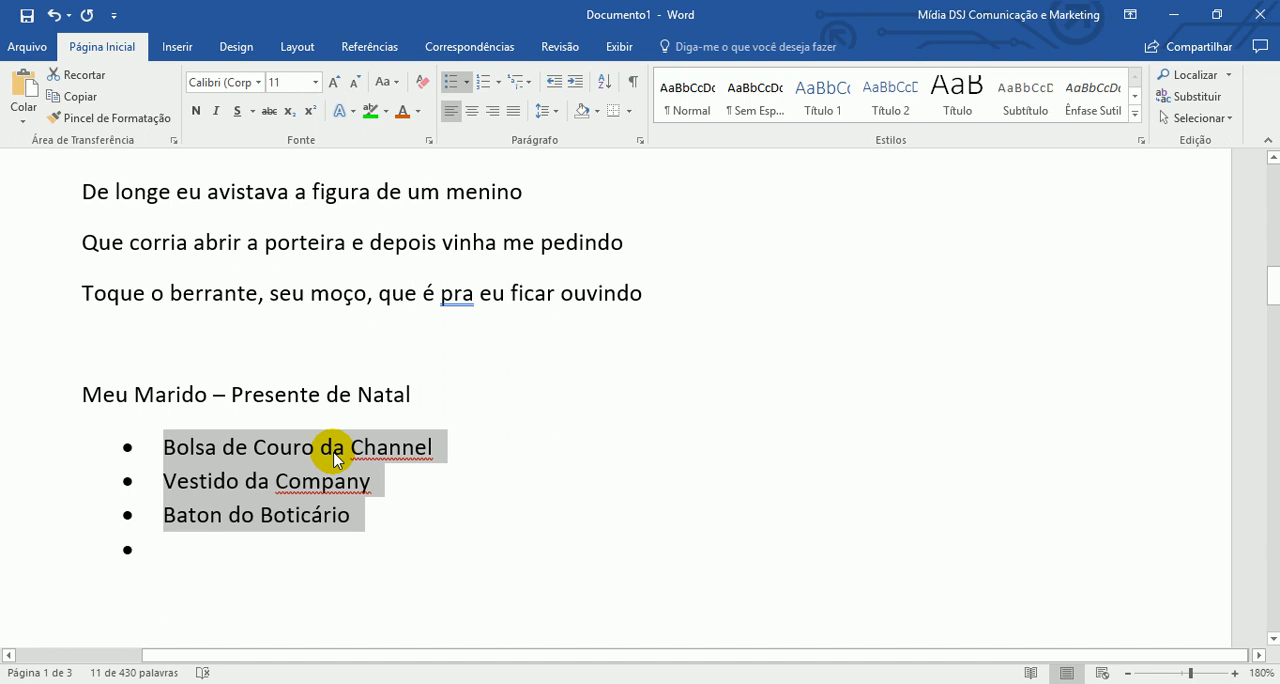
click(466, 82)
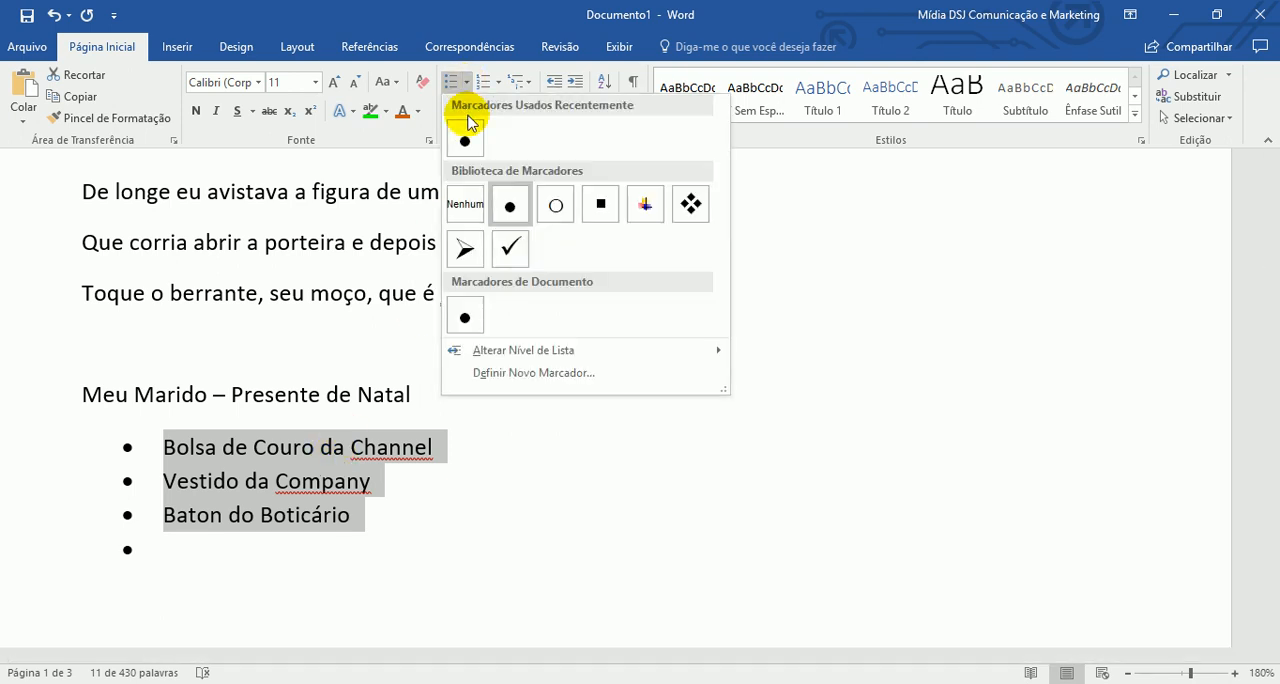
click(512, 248)
click(477, 513)
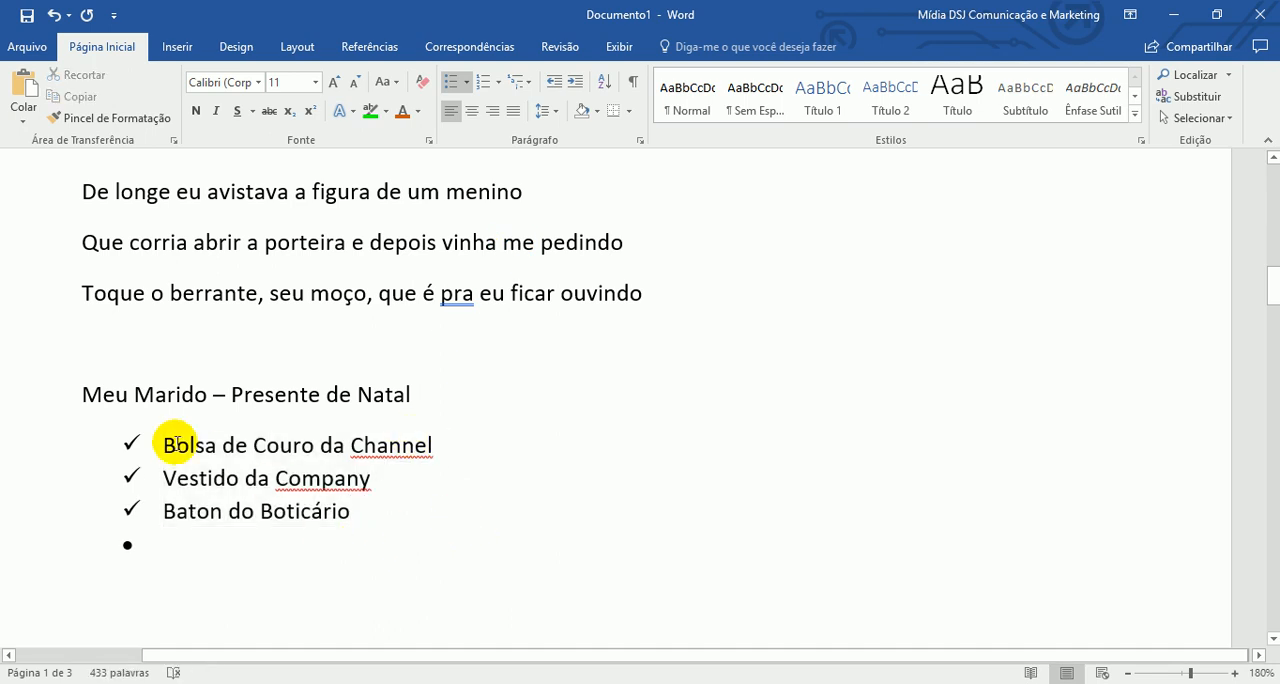
- Convert the three gift items into a numbered list in the left-aligned "1. 2. 3." format
drag(158, 446, 363, 495)
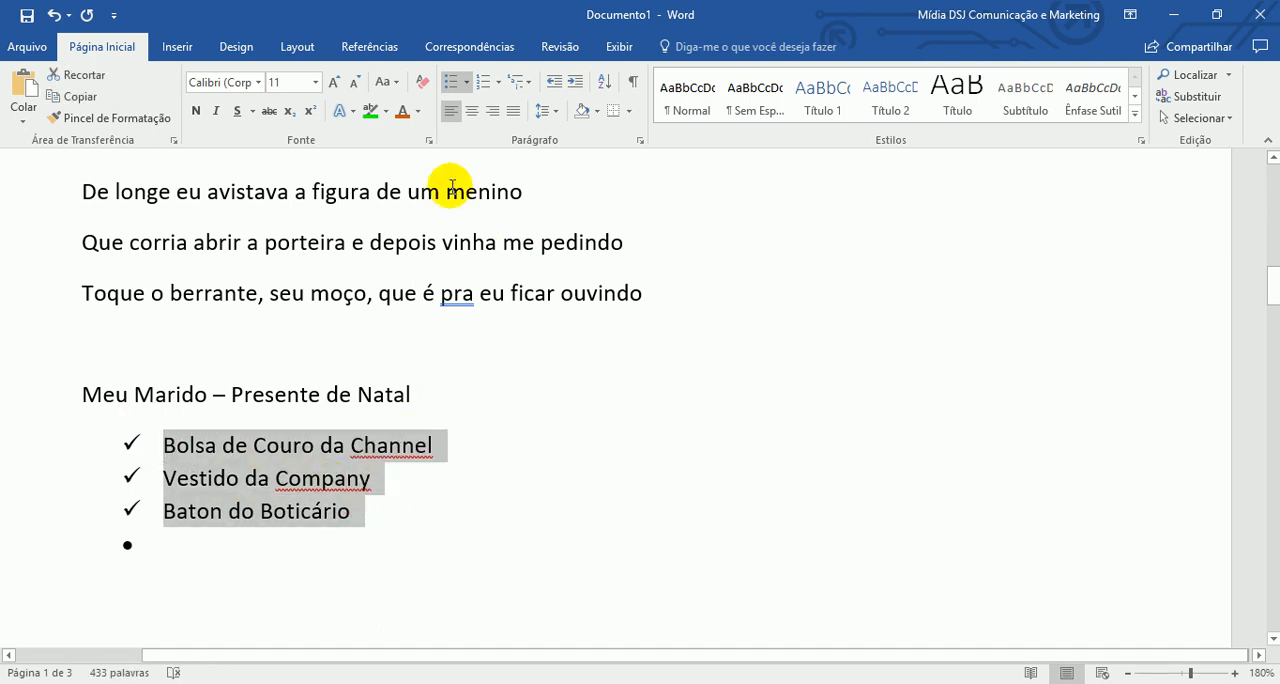
click(498, 84)
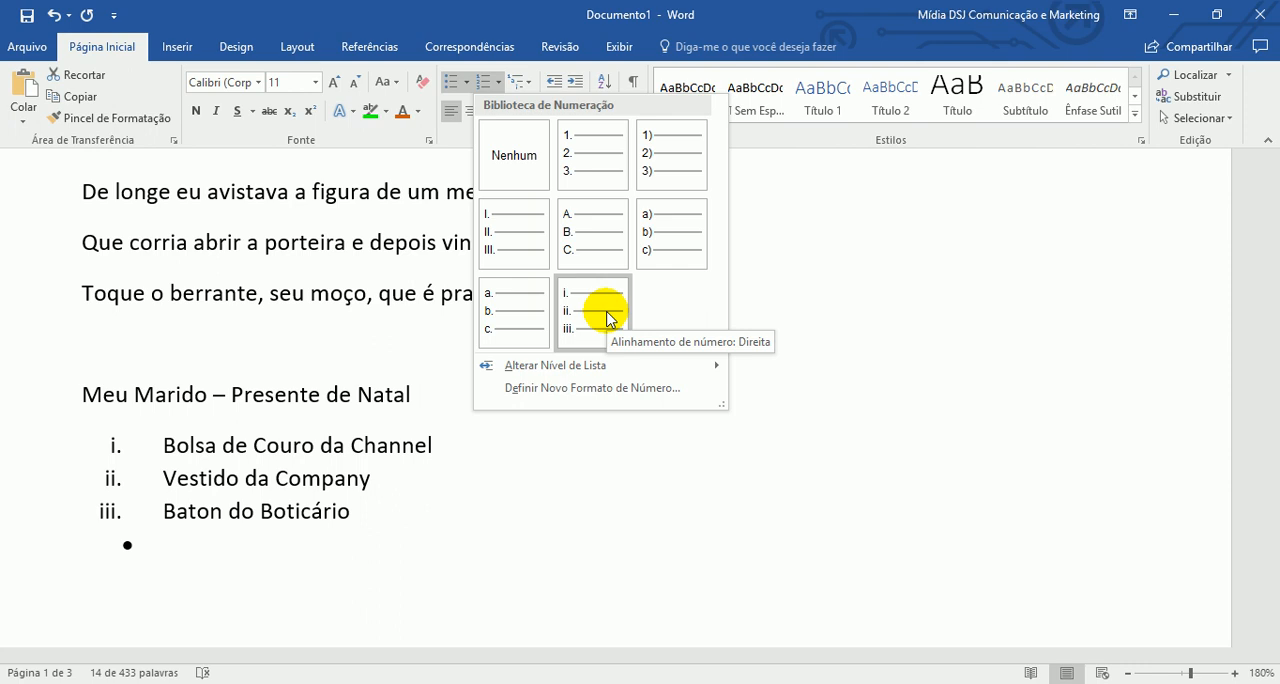
click(594, 172)
- Insert the numbered items "Valeu" and "Valeu também" directly after "Bolsa de Couro da Channel"
click(459, 440)
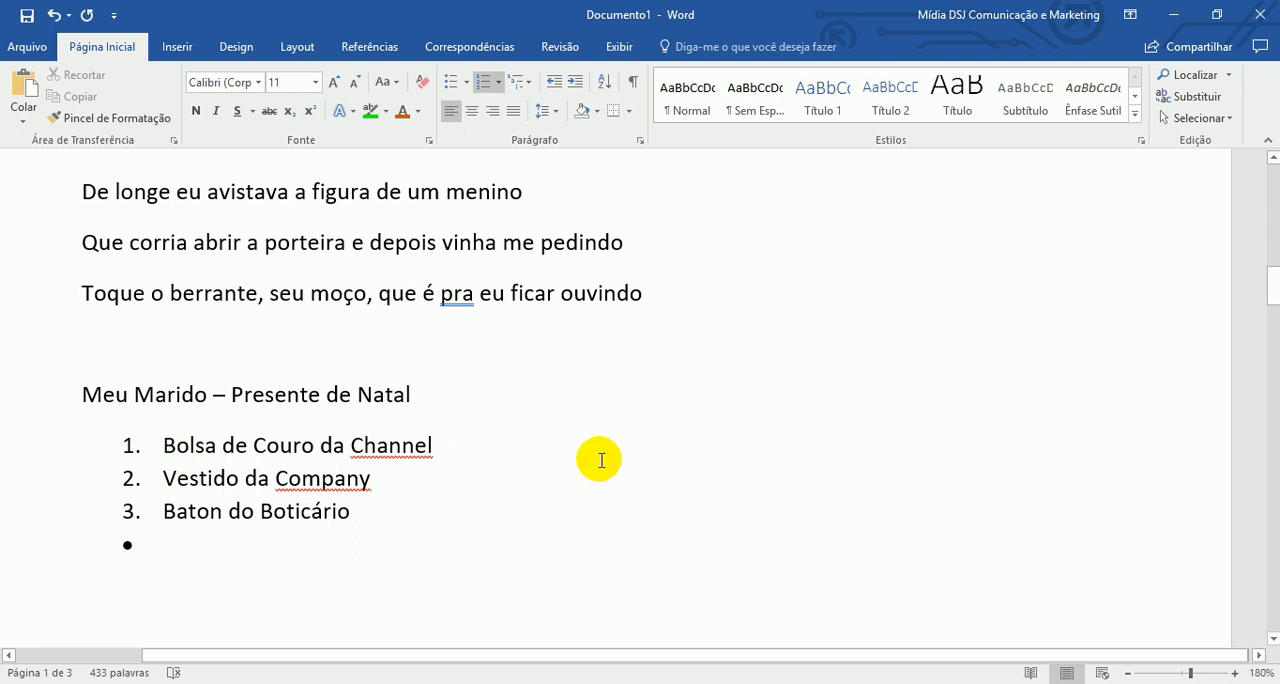
key(Return)
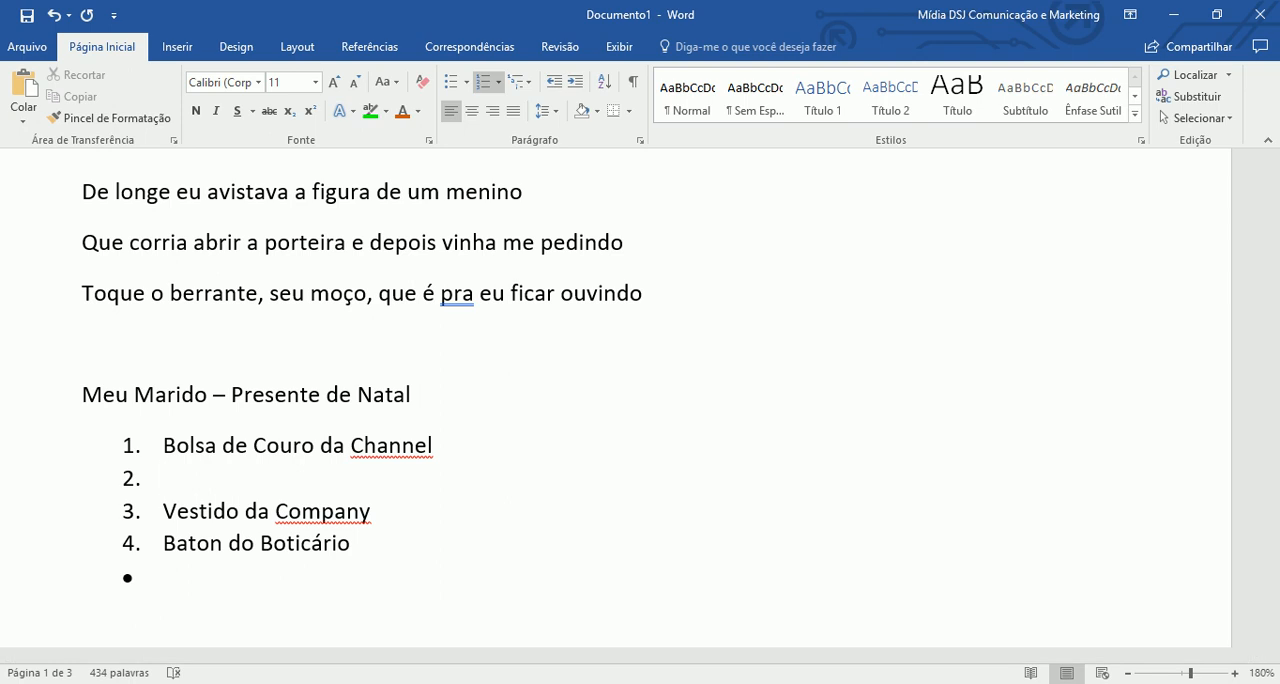
text(Valeu)
key(Return)
text(val)
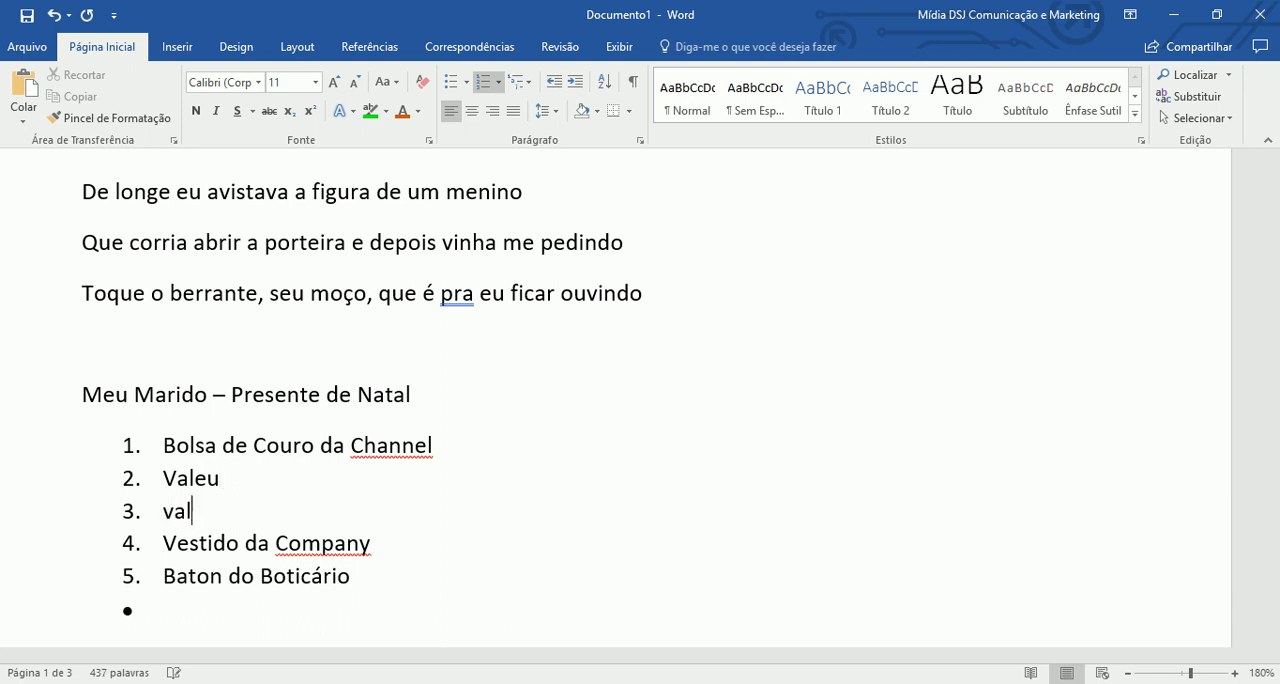
text(eu tab)
key(BackSpace)
text(mbém)
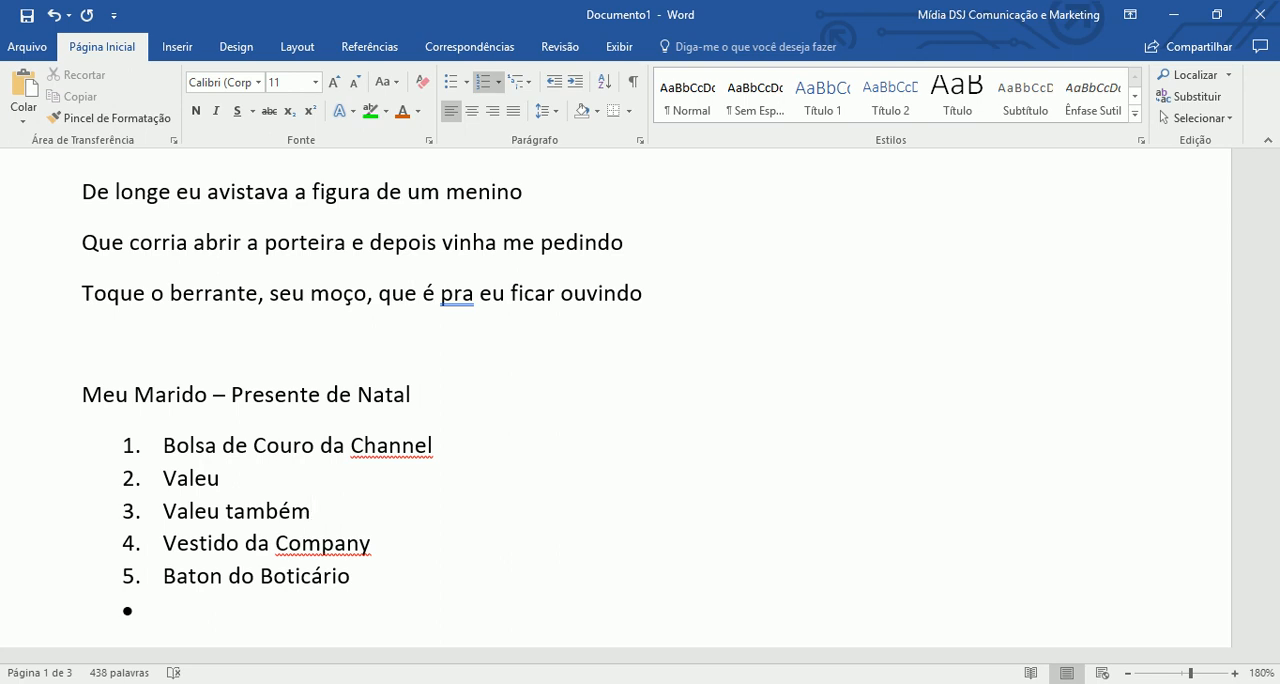
scroll(240, 471, down, 2)
scroll(229, 491, up, 2)
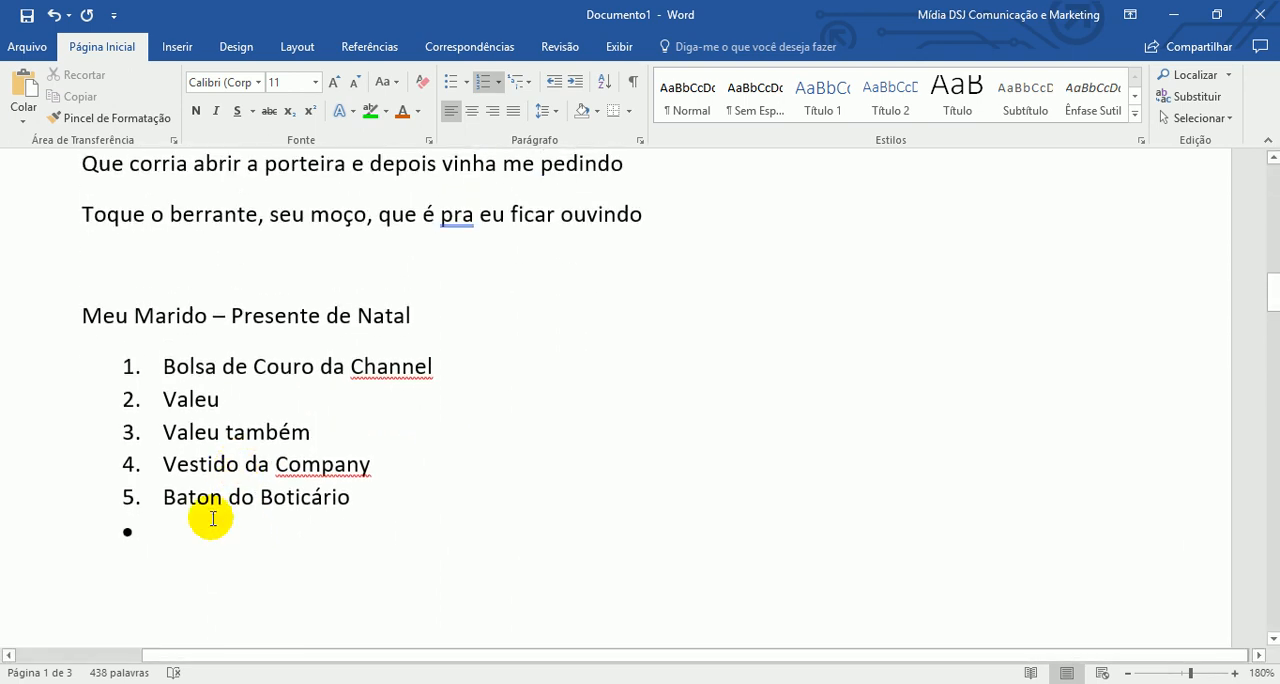
scroll(196, 488, down, 1)
scroll(223, 349, down, 1)
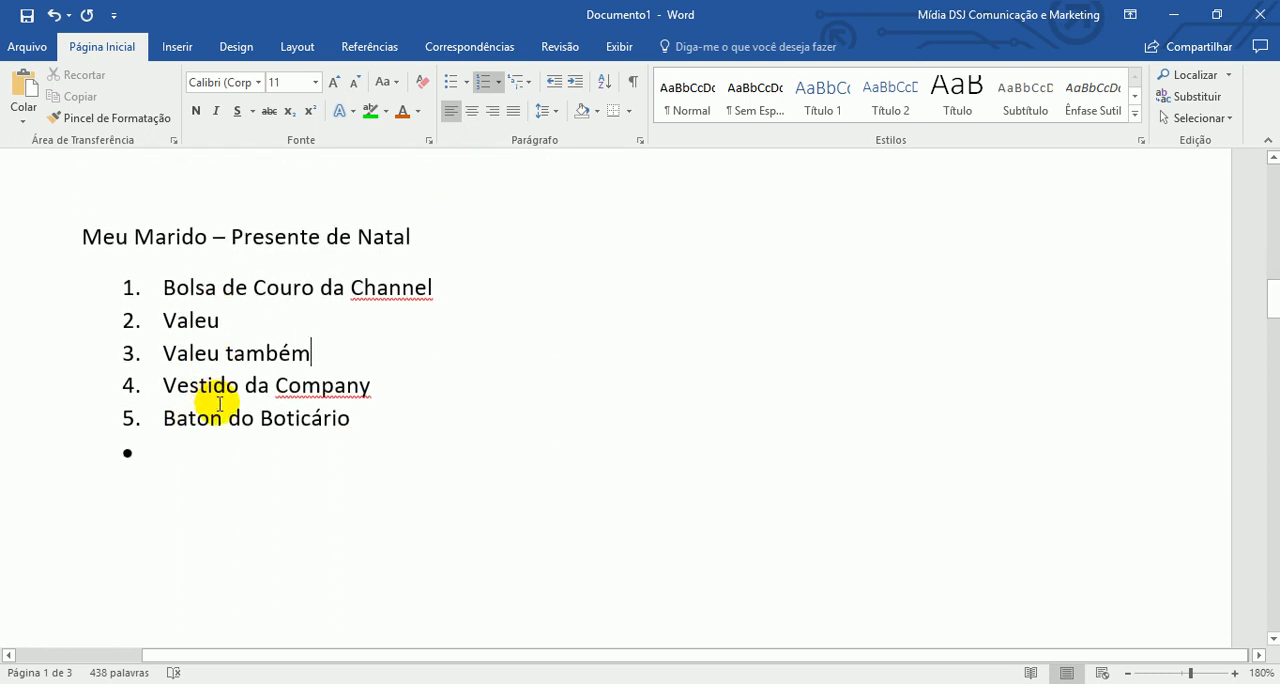
scroll(217, 383, up, 2)
- Write "1 – mãe" as plain text two lines below "Toque o berrante, seu moço, que é pra eu ficar ouvindo" and start a new line
click(674, 290)
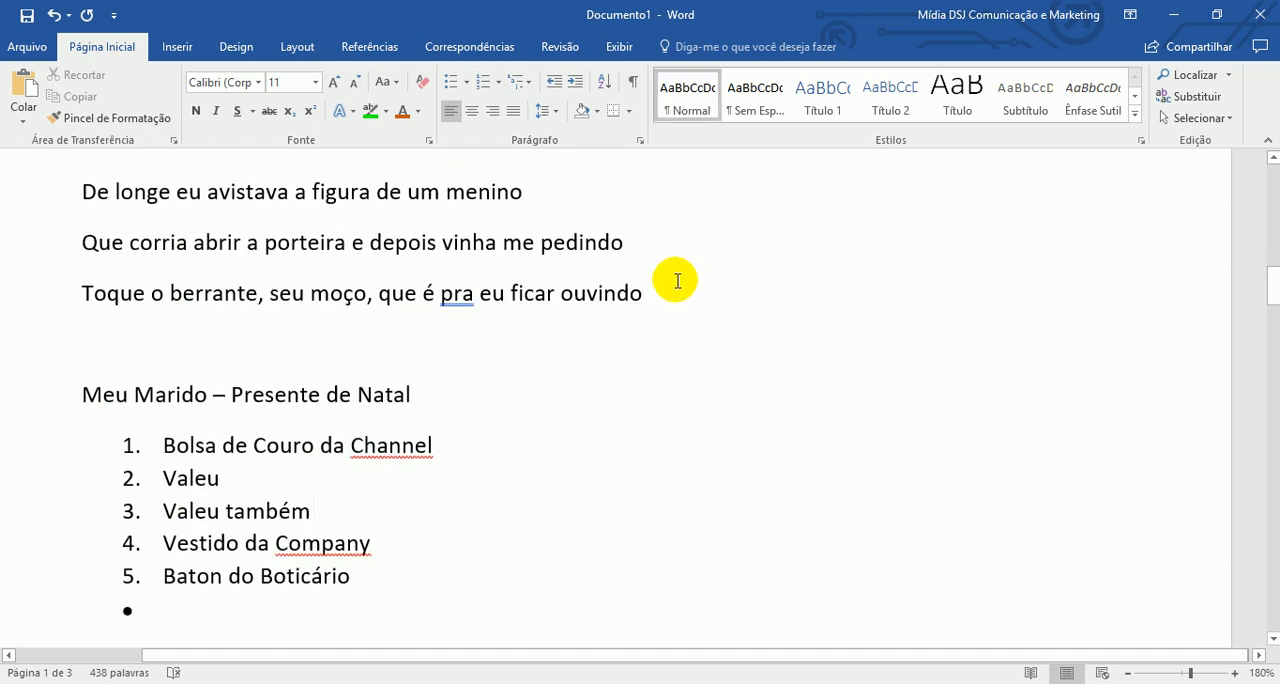
key(Return)
key(Return)
text(1)
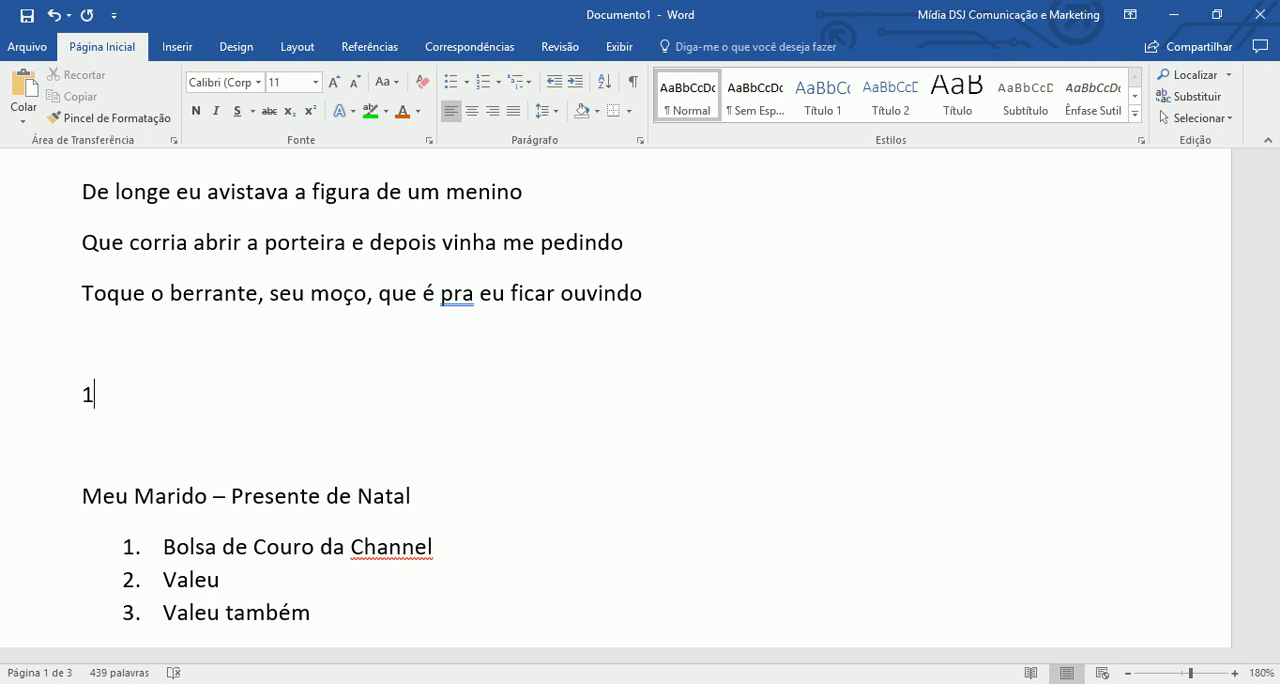
text( - mão)
key(BackSpace)
text(e)
key(Return)
- Add the plain text lines "2 – pai" and "3 – irmão", then start a new line
text(2 - pai)
key(Return)
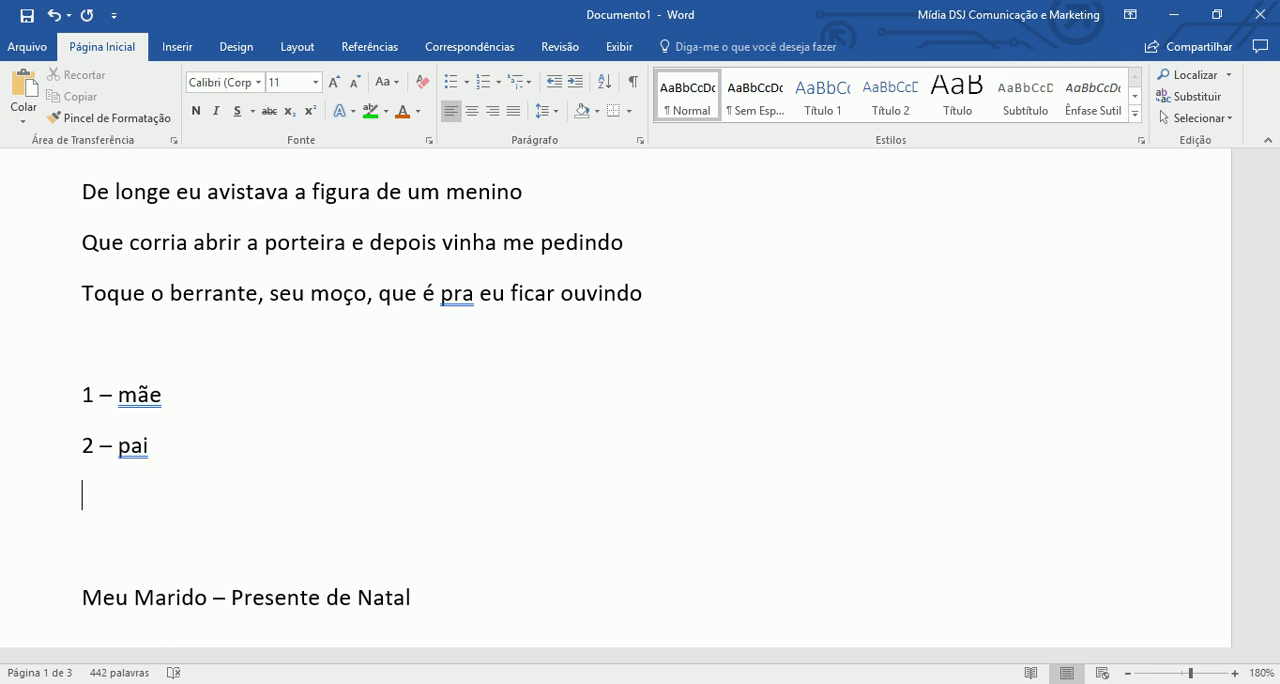
text(3 - irmão)
key(Return)
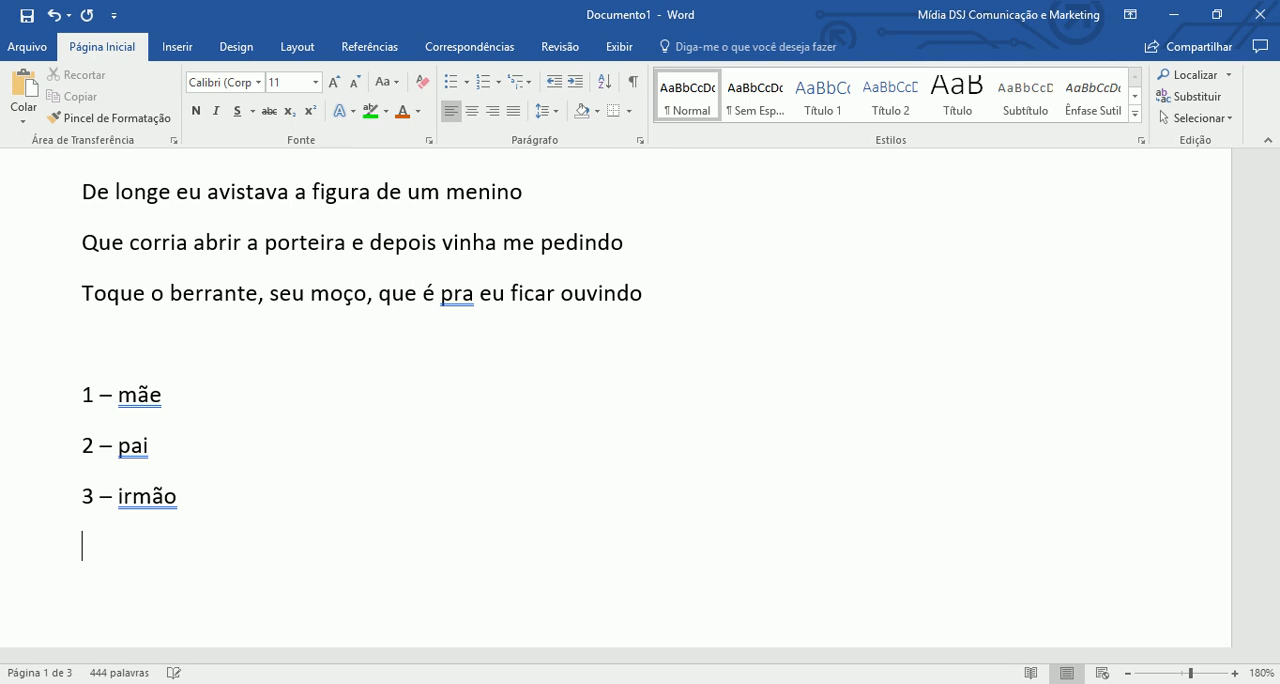
- Start an automatic lettered list in the "a)" format below "3 – irmão" with "Mãe" as its first item
scroll(400, 240, down, 3)
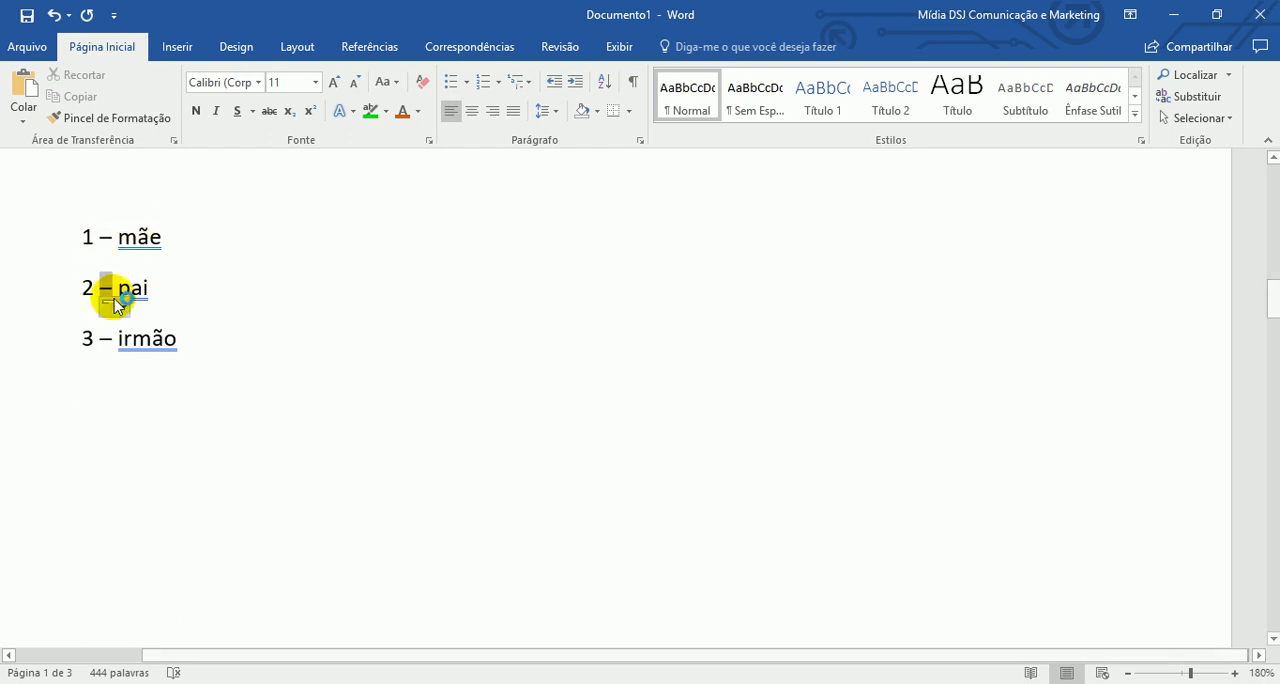
scroll(162, 300, down, 2)
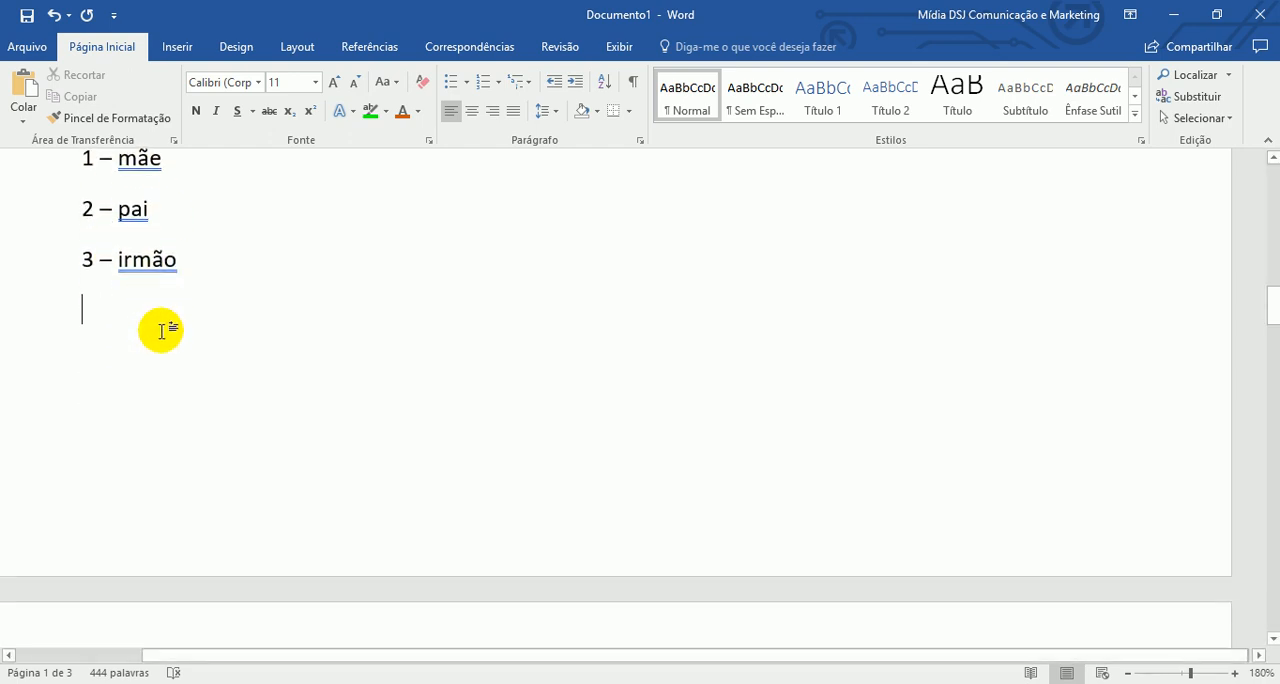
key(Return)
text(a)
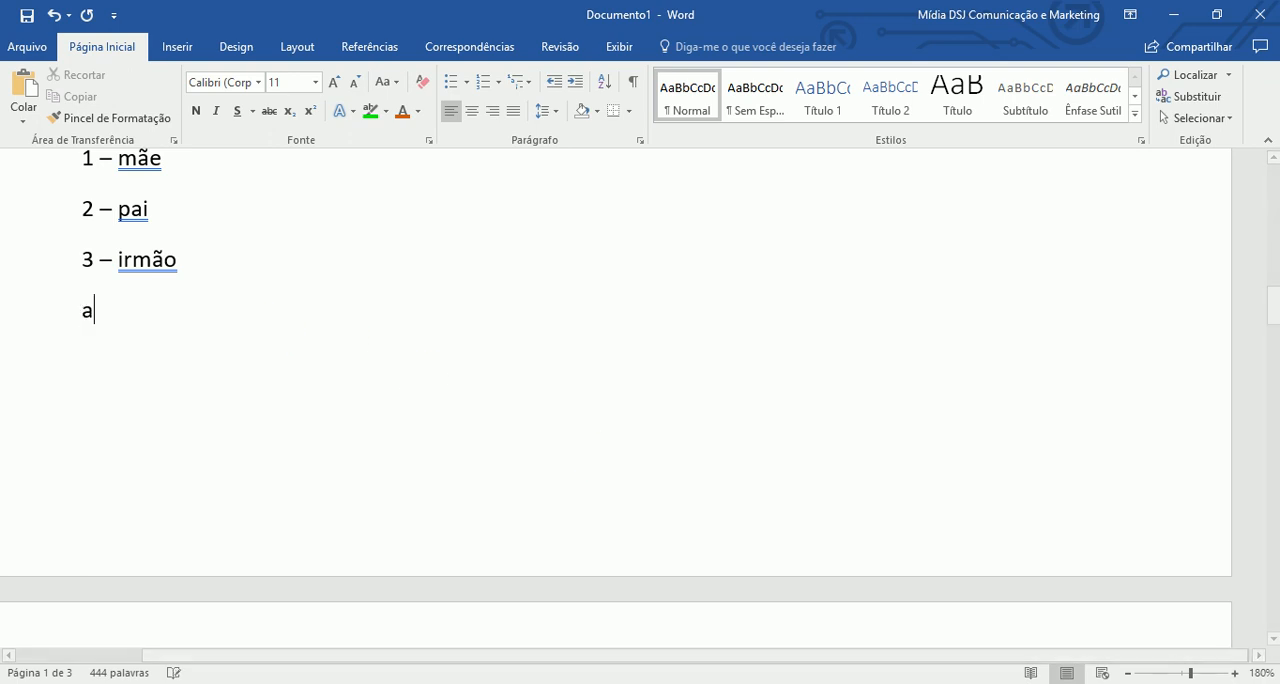
text() m)
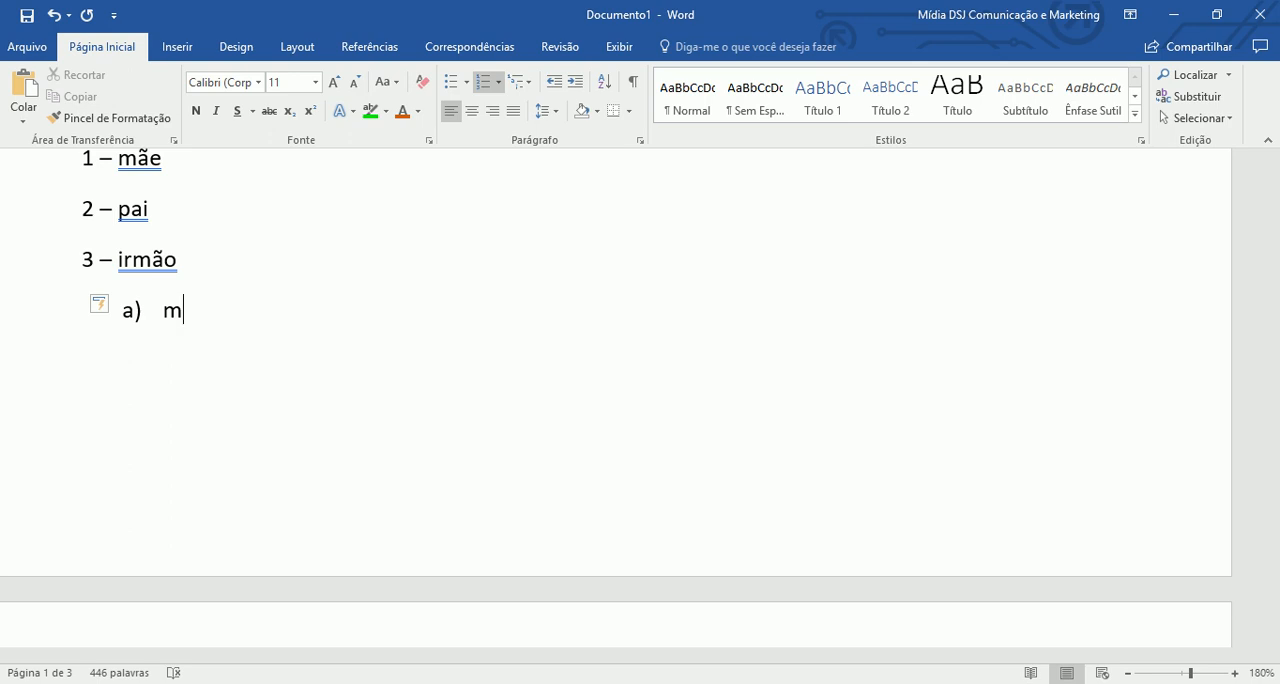
text(ãe)
key(Return)
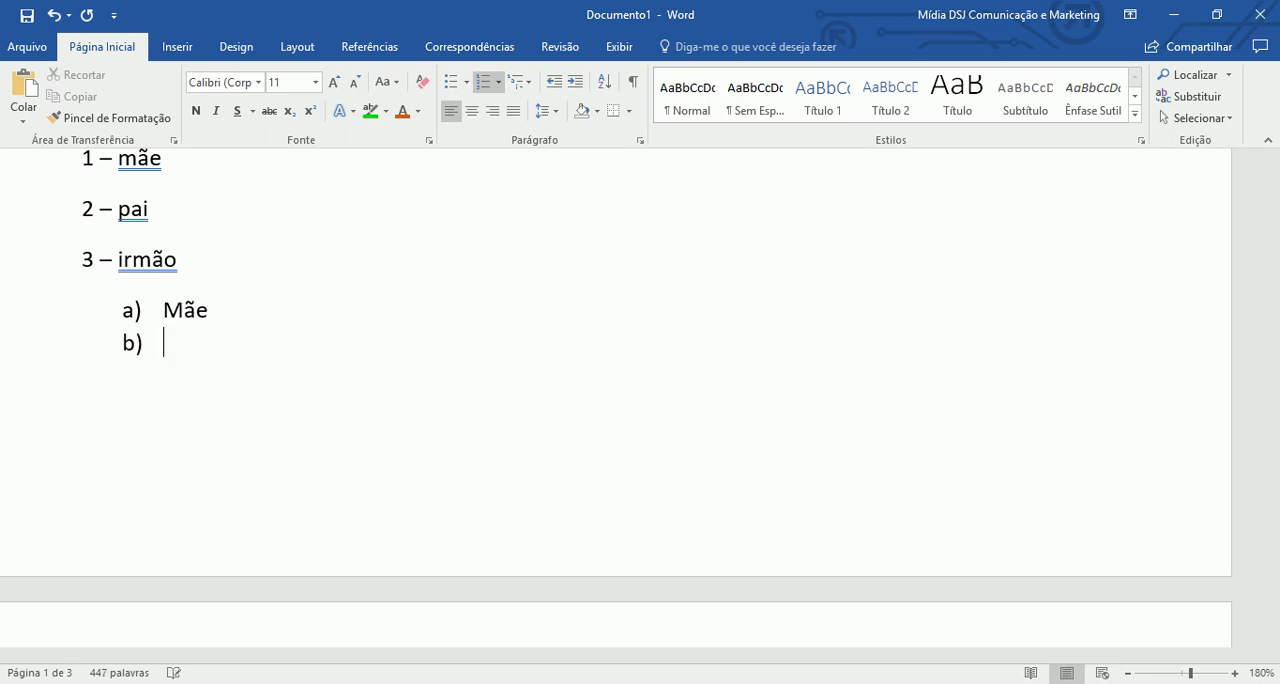
- Add "Pai" and "Irmão" as the lettered items b) and c), and start an empty item after them
text(pai)
key(Return)
text(irmão)
key(Return)
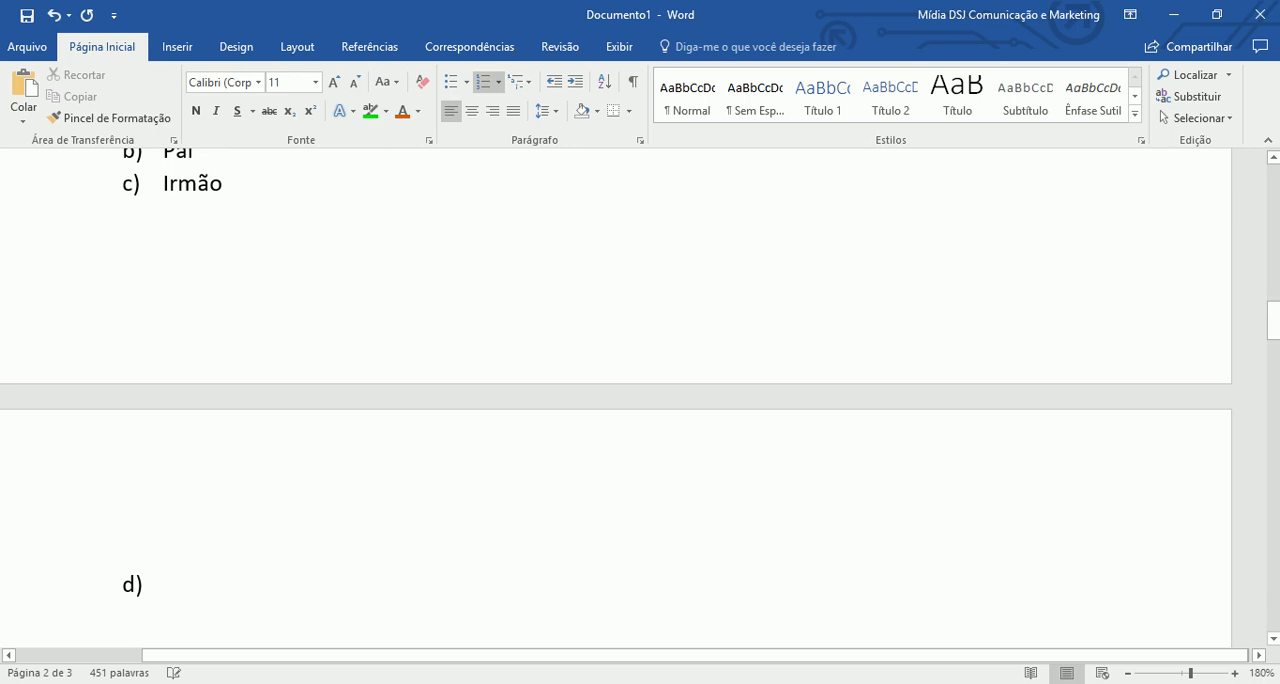
scroll(437, 349, up, 2)
scroll(437, 349, up, 2)
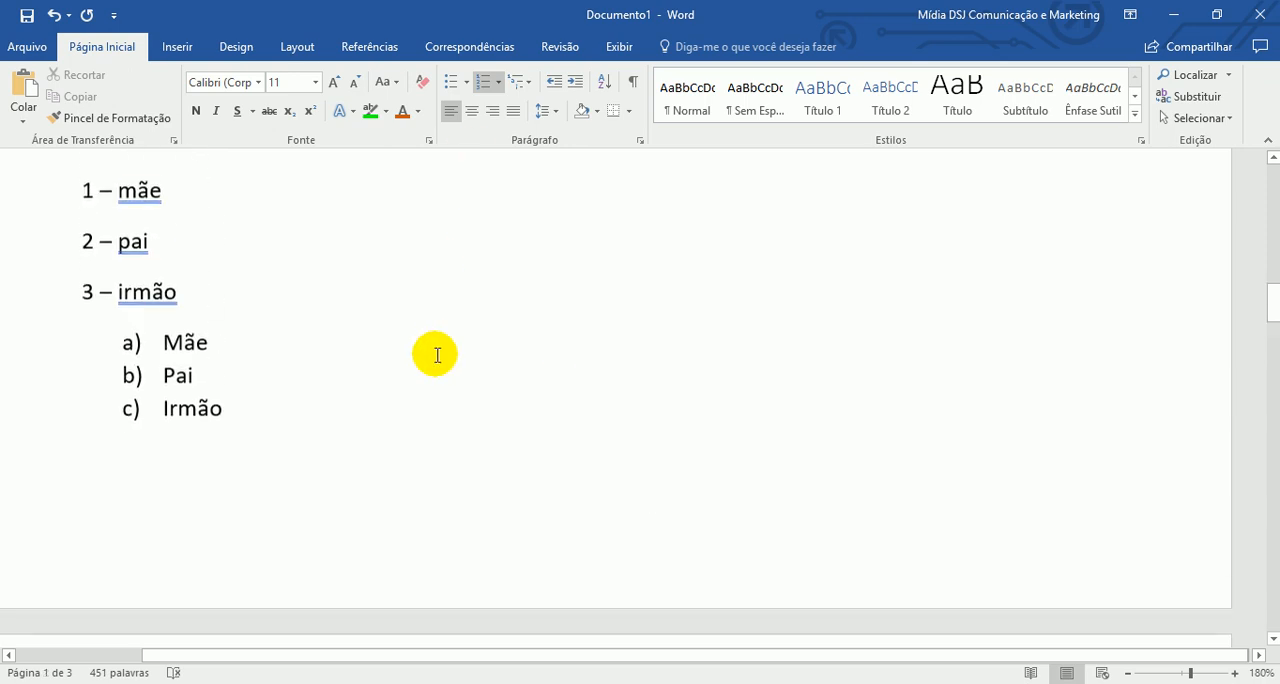
scroll(437, 355, up, 2)
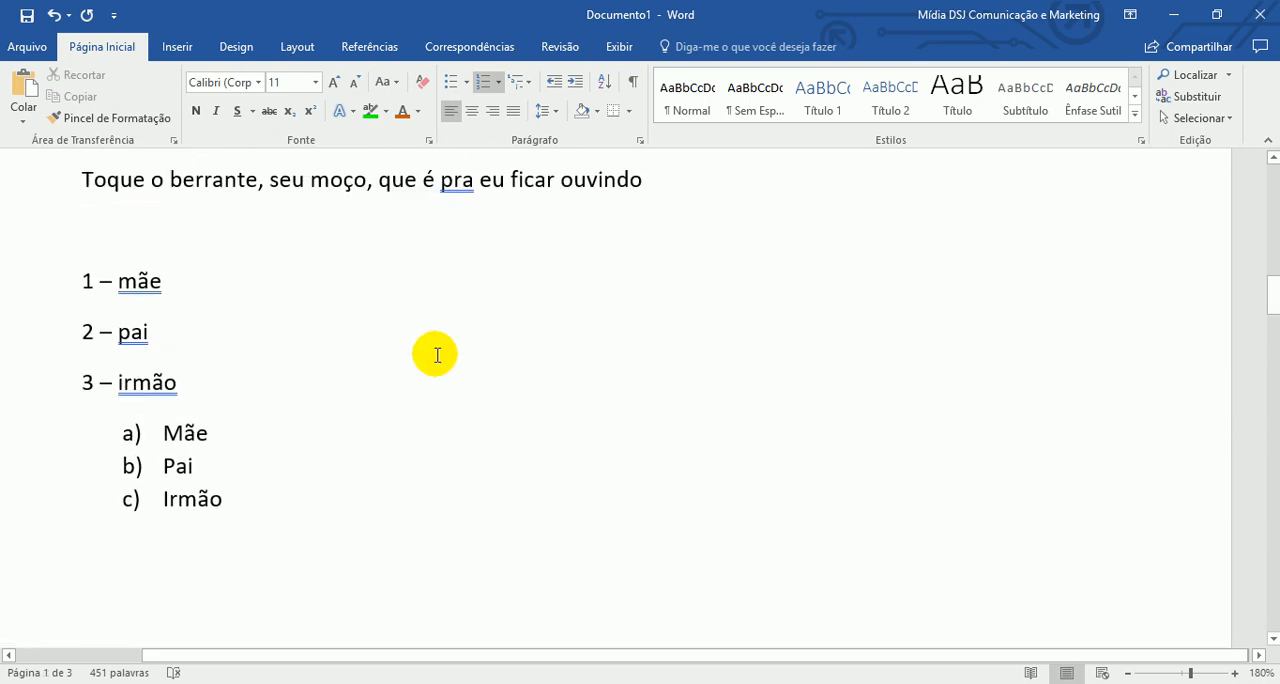
- Preview the 1. 2. 3. number format on the lettered list of Mãe, Pai and Irmão without applying it
scroll(400, 363, down, 2)
scroll(360, 360, up, 2)
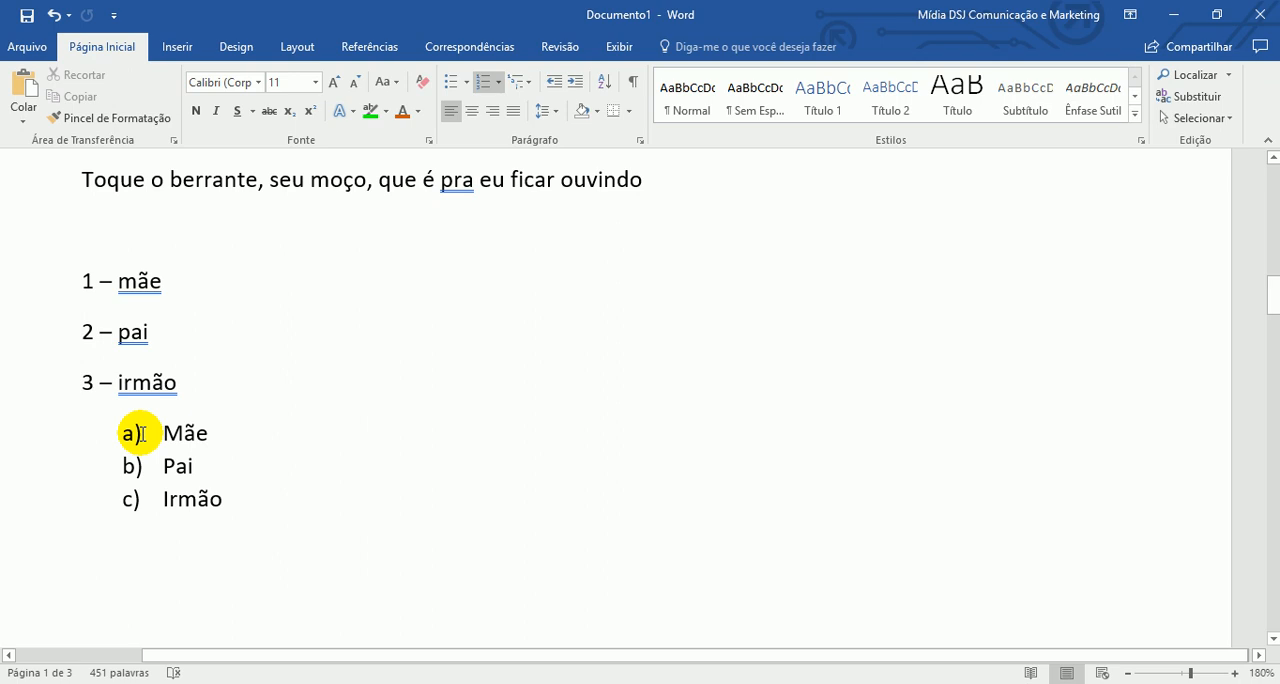
scroll(139, 431, down, 1)
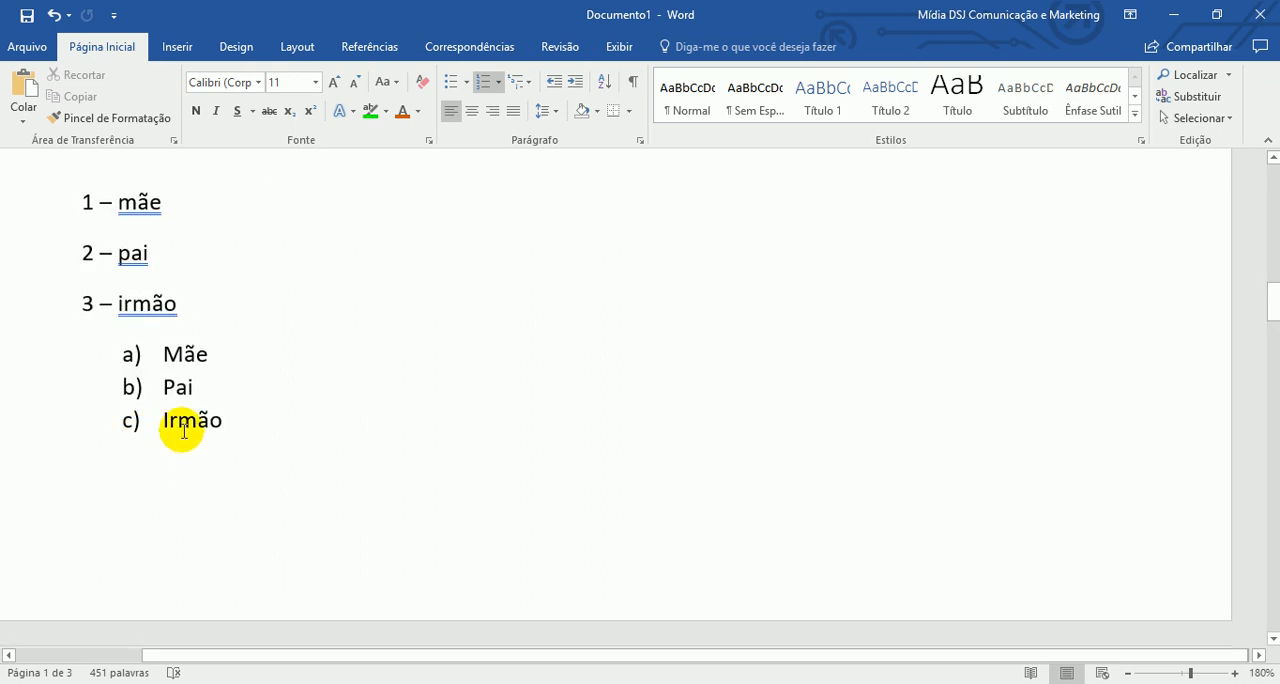
click(163, 352)
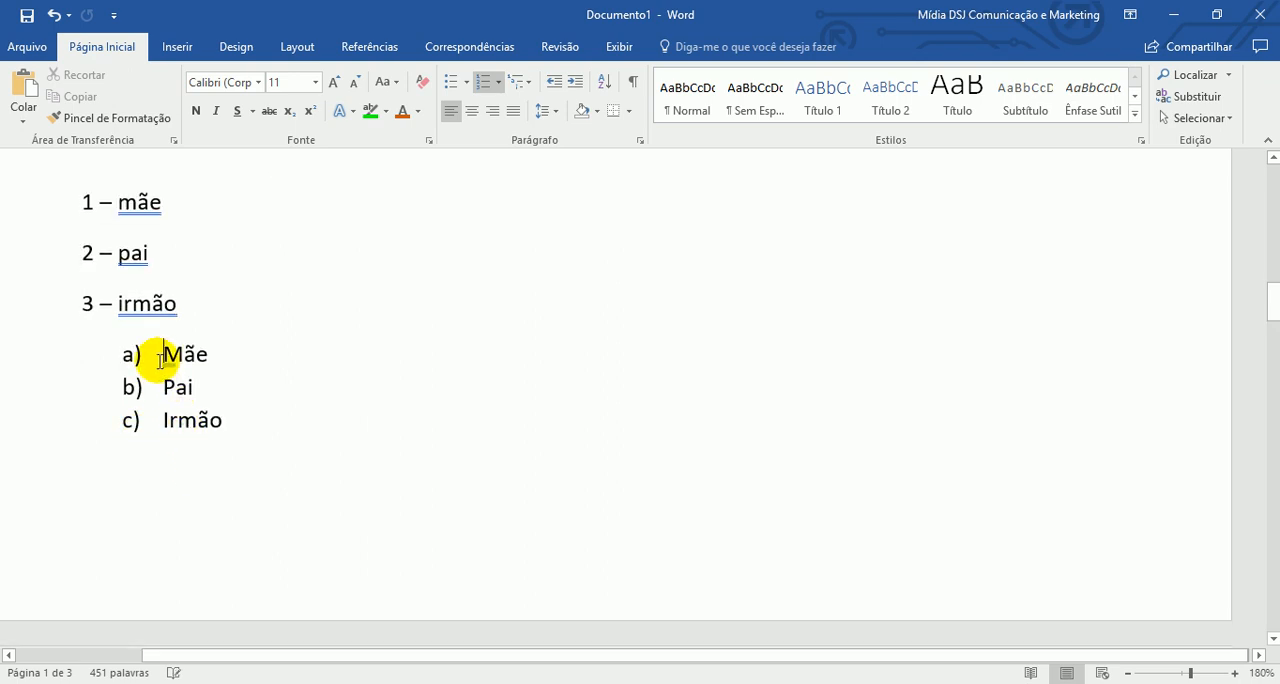
click(502, 82)
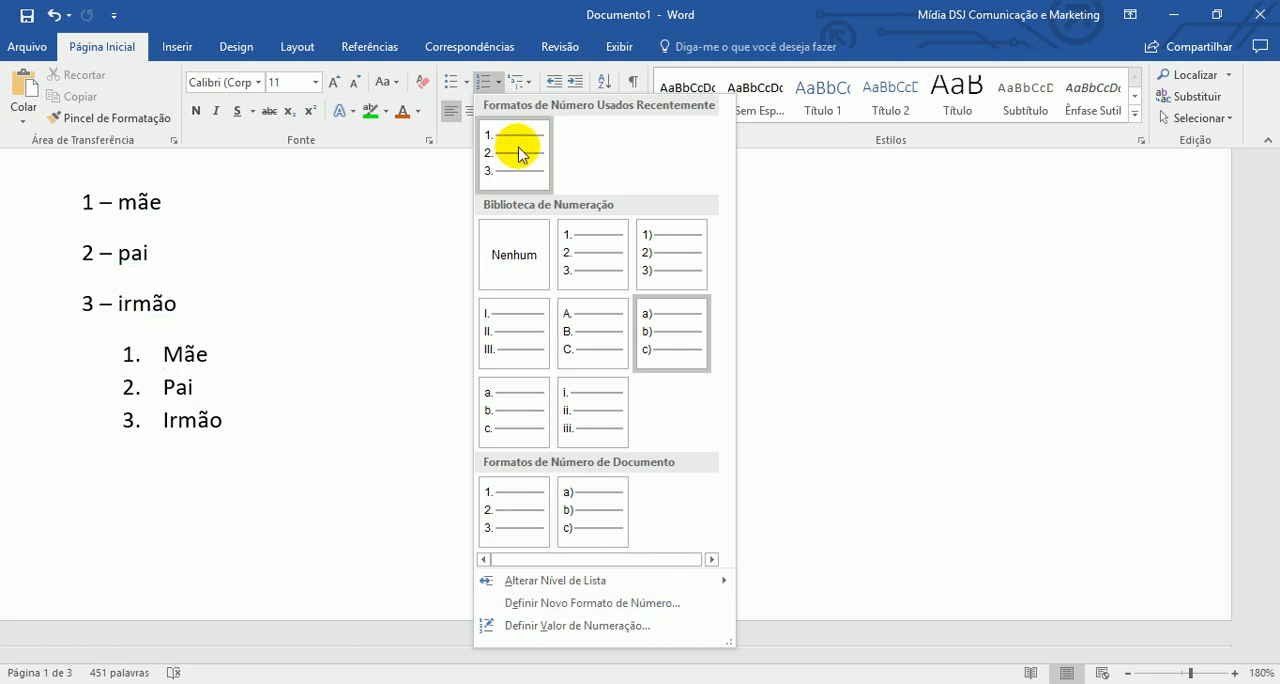
click(286, 390)
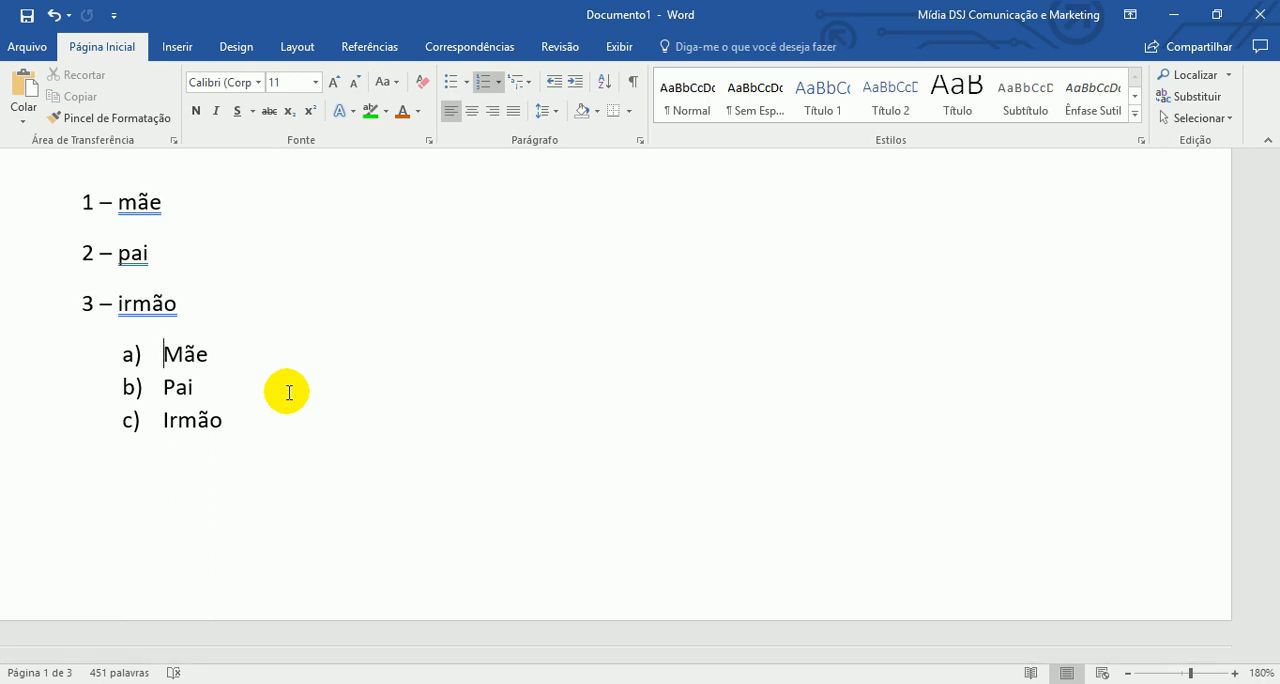
- Insert blank lines above the bold opening line "Quando a boiada passava e a poeira ia baixando" and turn off bold on the first one
scroll(289, 392, up, 10)
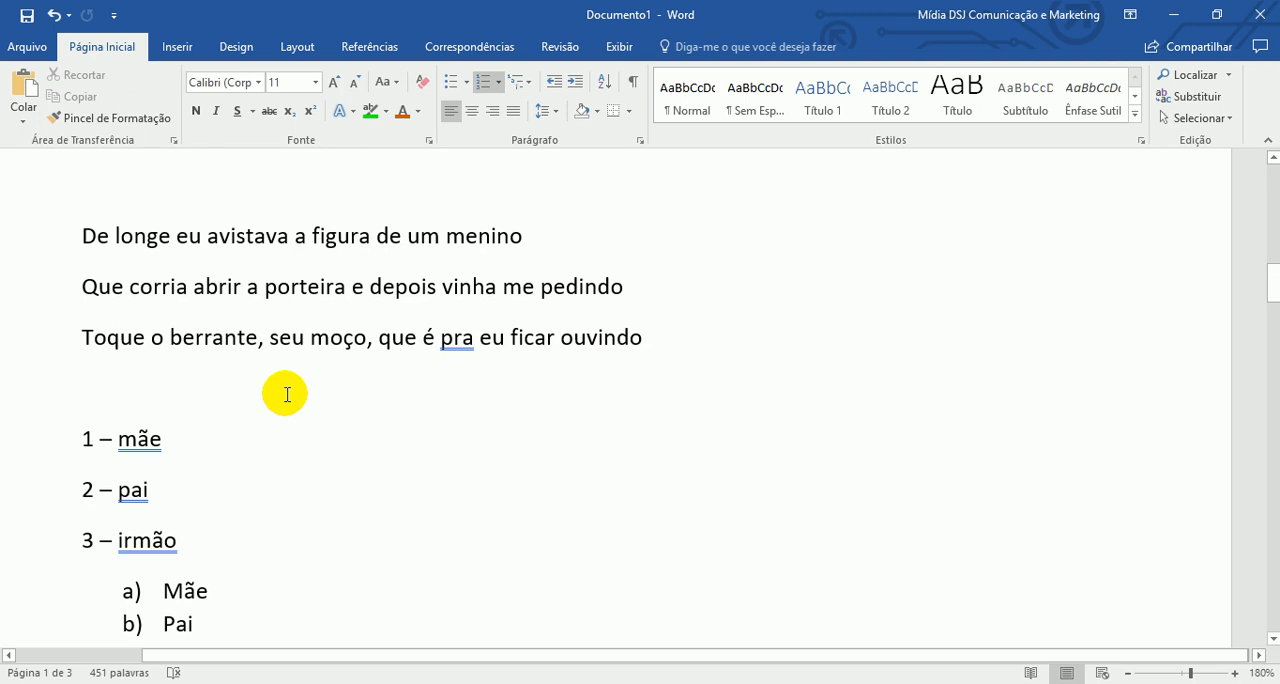
scroll(287, 394, up, 6)
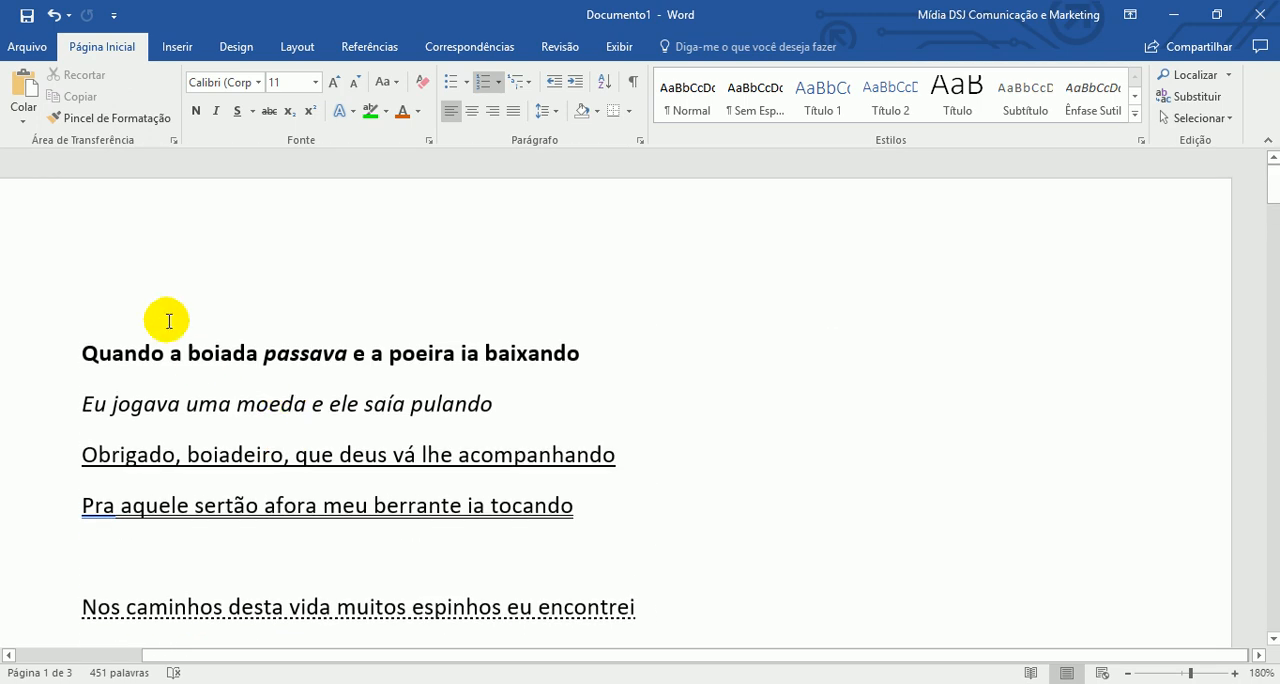
click(171, 323)
key(Return)
key(Return)
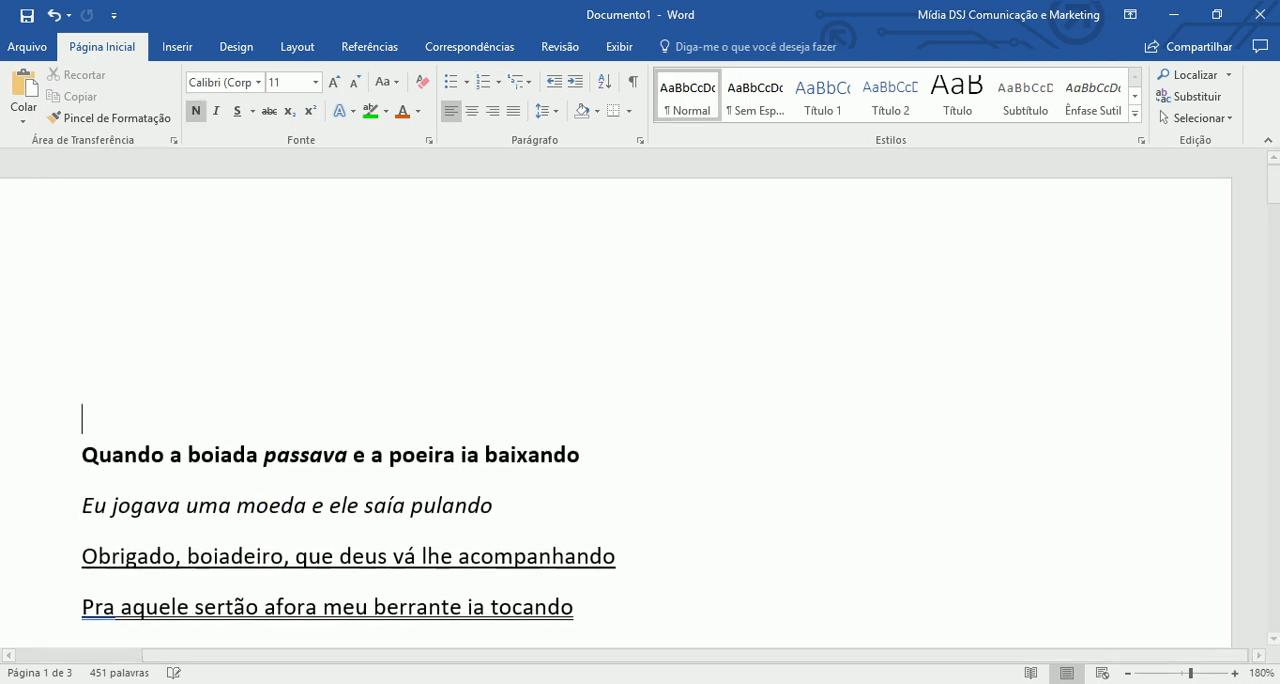
key(Up)
key(Up)
text(w)
key(BackSpace)
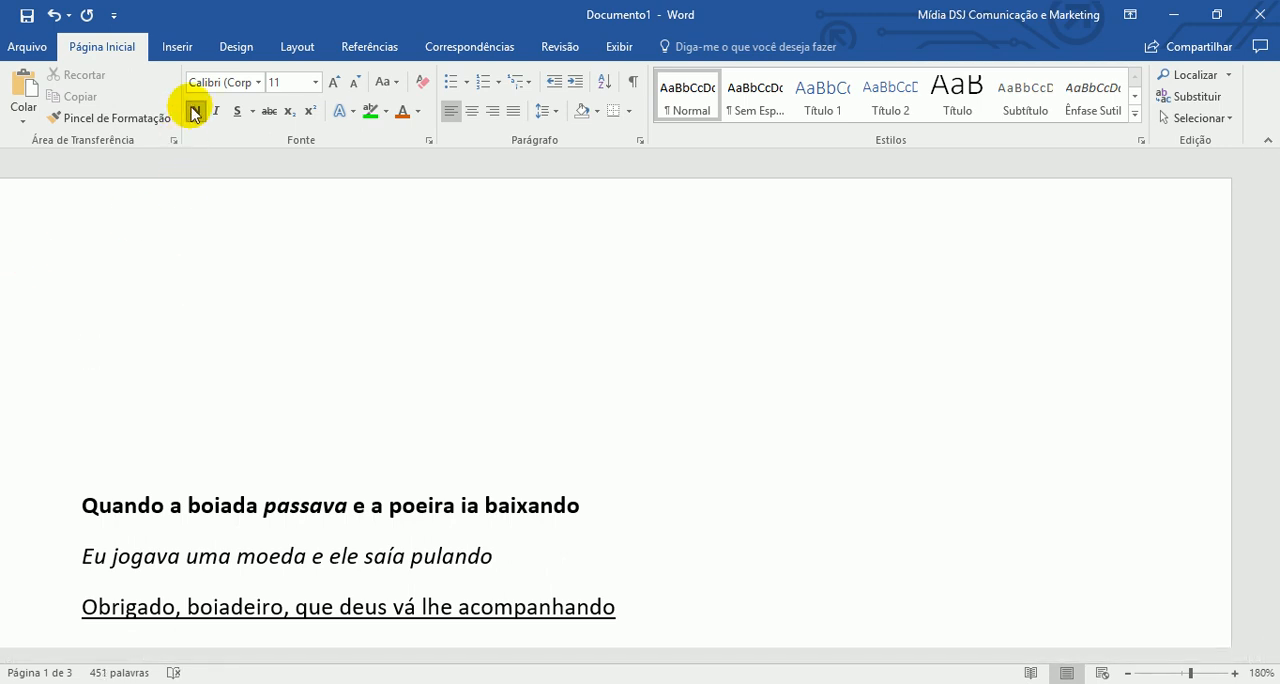
click(192, 110)
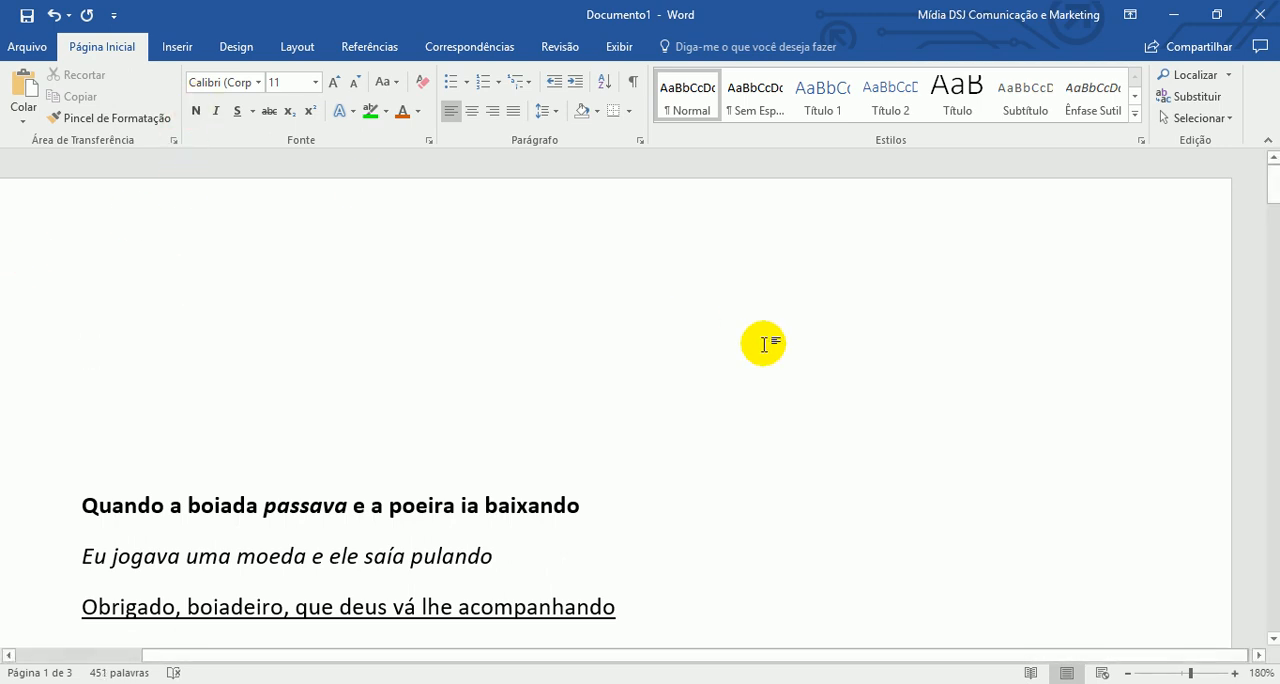
- Write the plain text lines "1 – ok ok" and "2 – ok ok" at the start of the document and begin a new line
text(1)
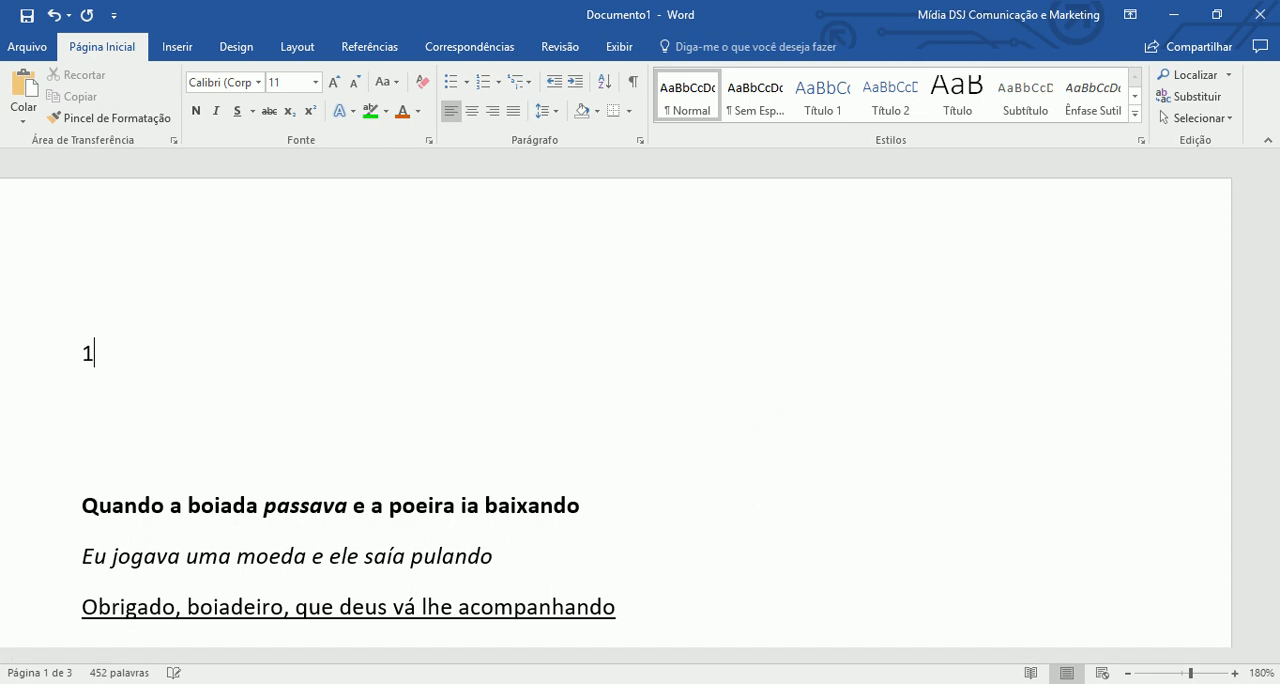
text( - ok ok)
key(Return)
text(2 - ppp)
key(BackSpace)
key(BackSpace)
key(BackSpace)
text(ok ok)
key(Return)
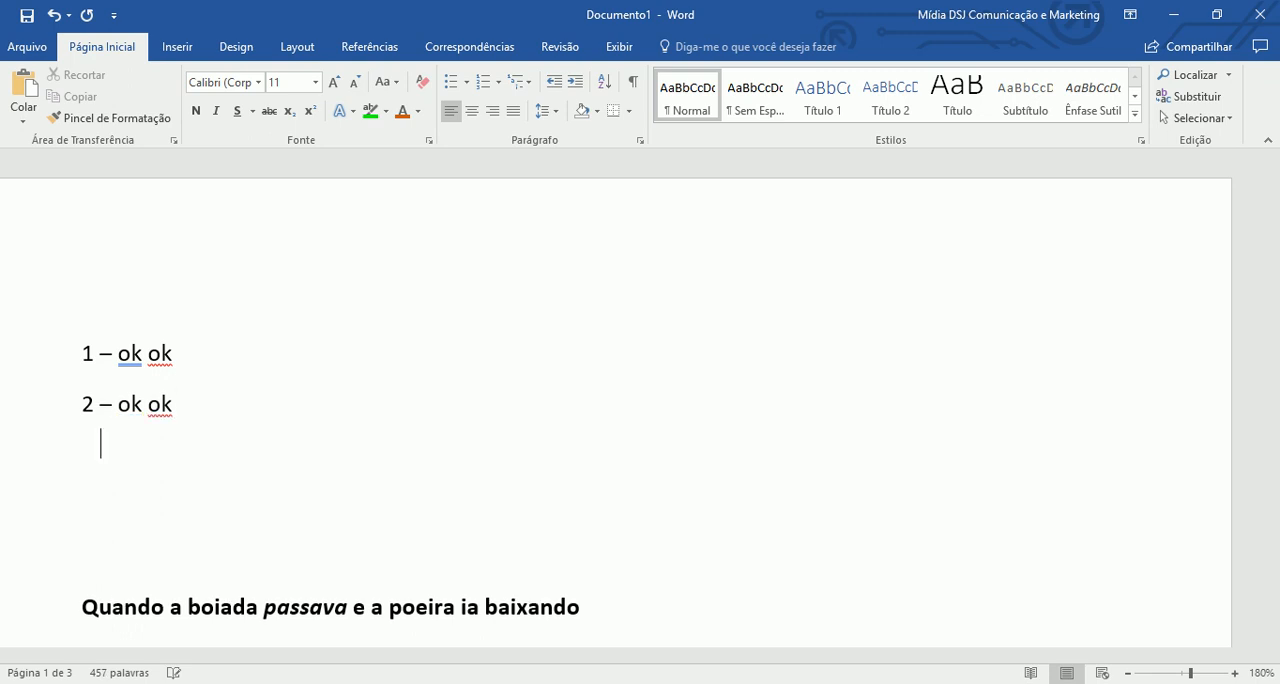
- Create an automatic lettered list in the "a)" format with the items "Ok ok" and "Okok", plus an empty third item
text(a))
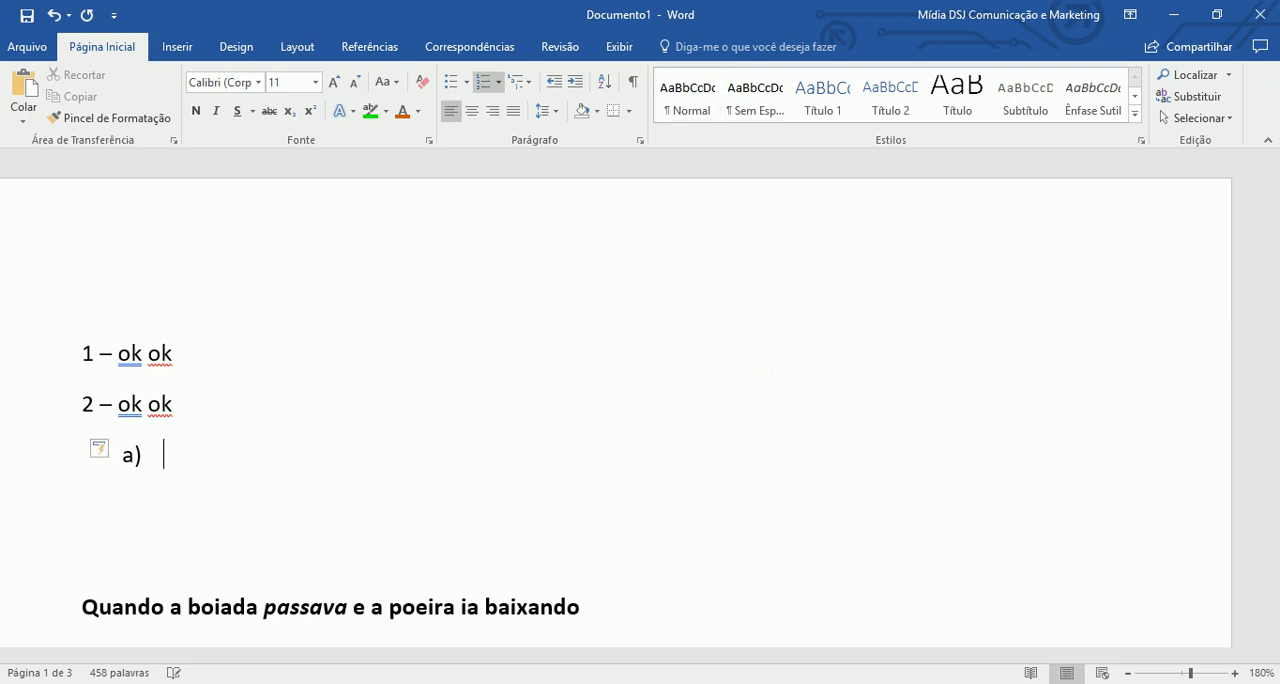
text( Ok ok)
key(Return)
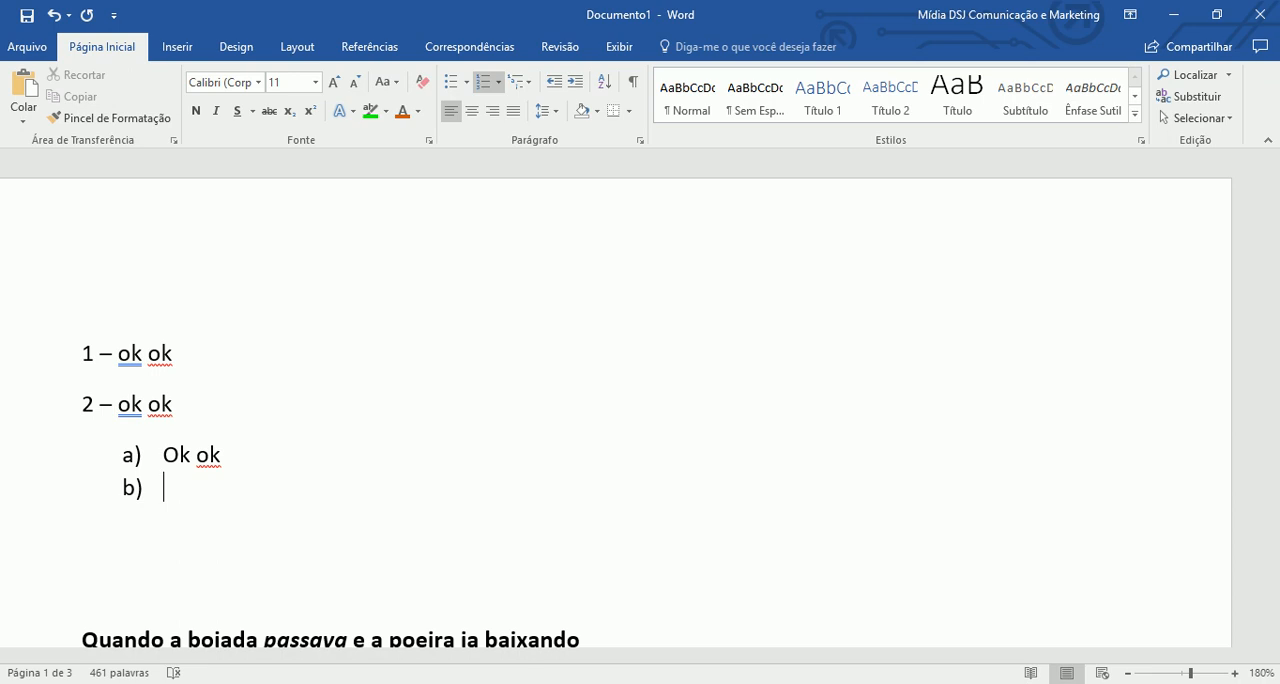
text(okok)
key(Return)
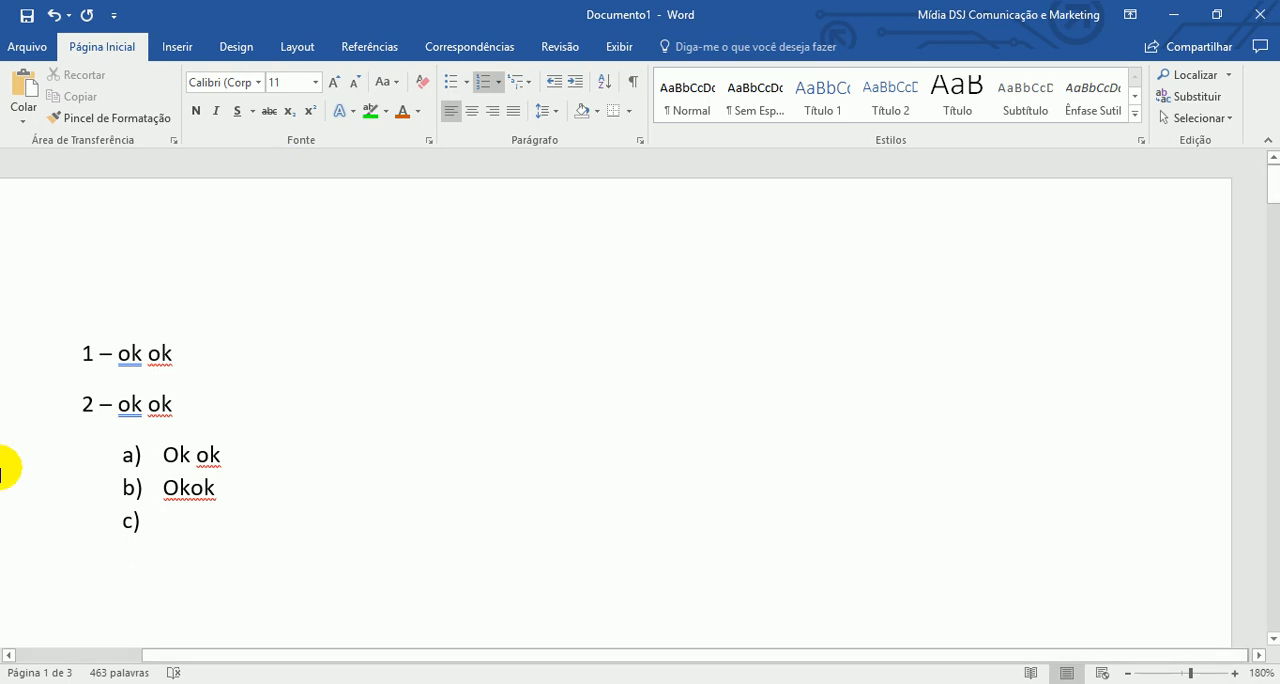
- End the lettered list after "Okok", leave a blank line and start a separate automatic "a)" list
scroll(258, 530, down, 2)
key(BackSpace)
key(BackSpace)
key(Return)
text(q)
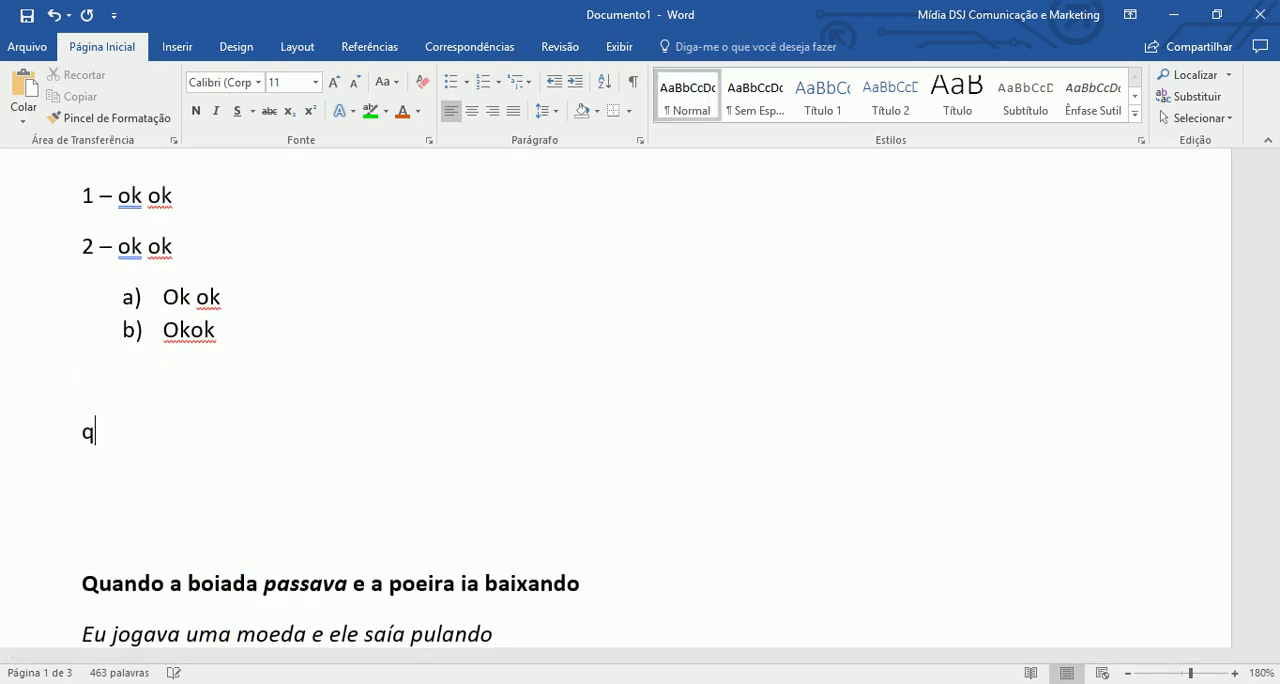
key(BackSpace)
text(a))
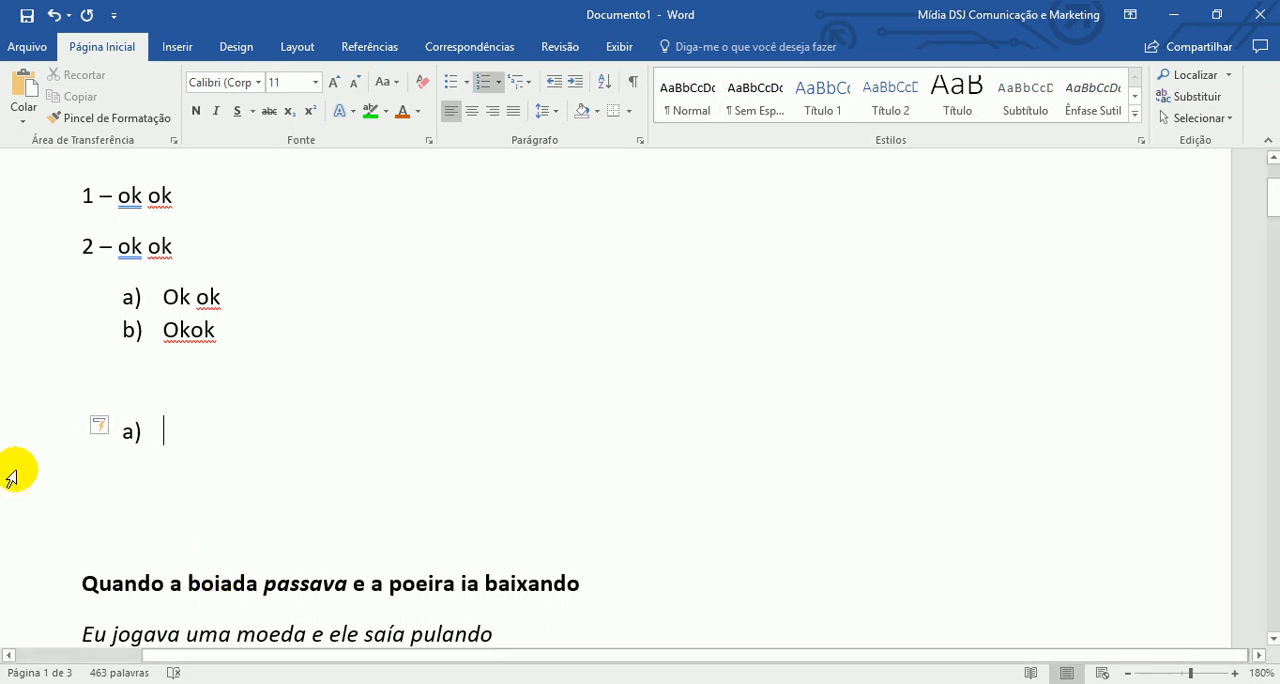
- Examine the AutoCorrect options for the new "a)" item and the formats in the multilevel list library
click(113, 429)
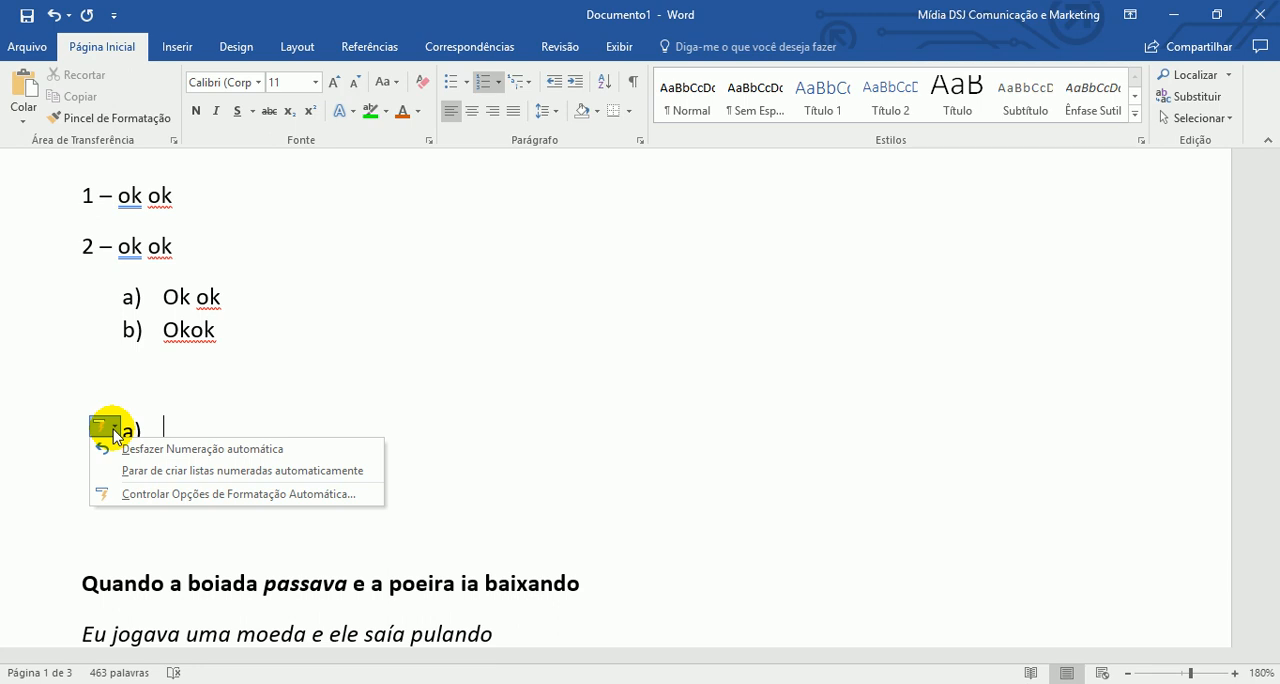
click(242, 401)
click(242, 401)
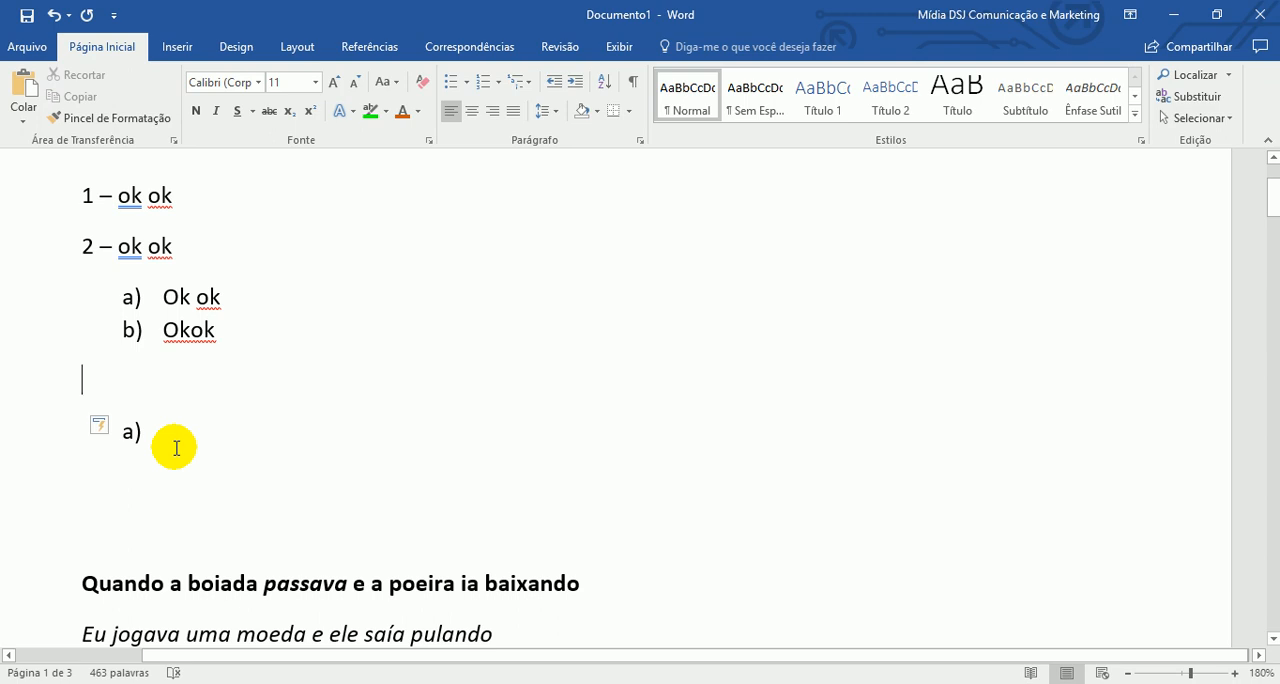
click(525, 84)
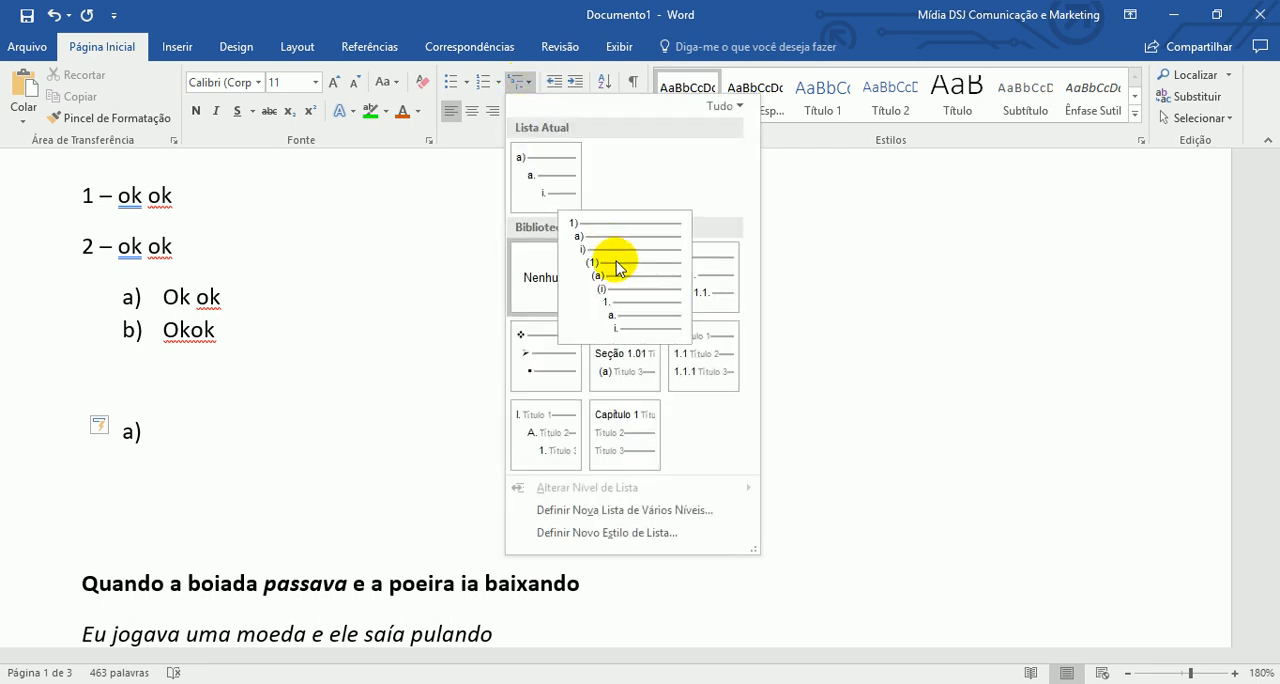
mouse_move(705, 310)
click(185, 265)
- Apply the multilevel list format 1), a), i) to the list containing "Ok ok" and "Okok"
click(197, 296)
click(497, 80)
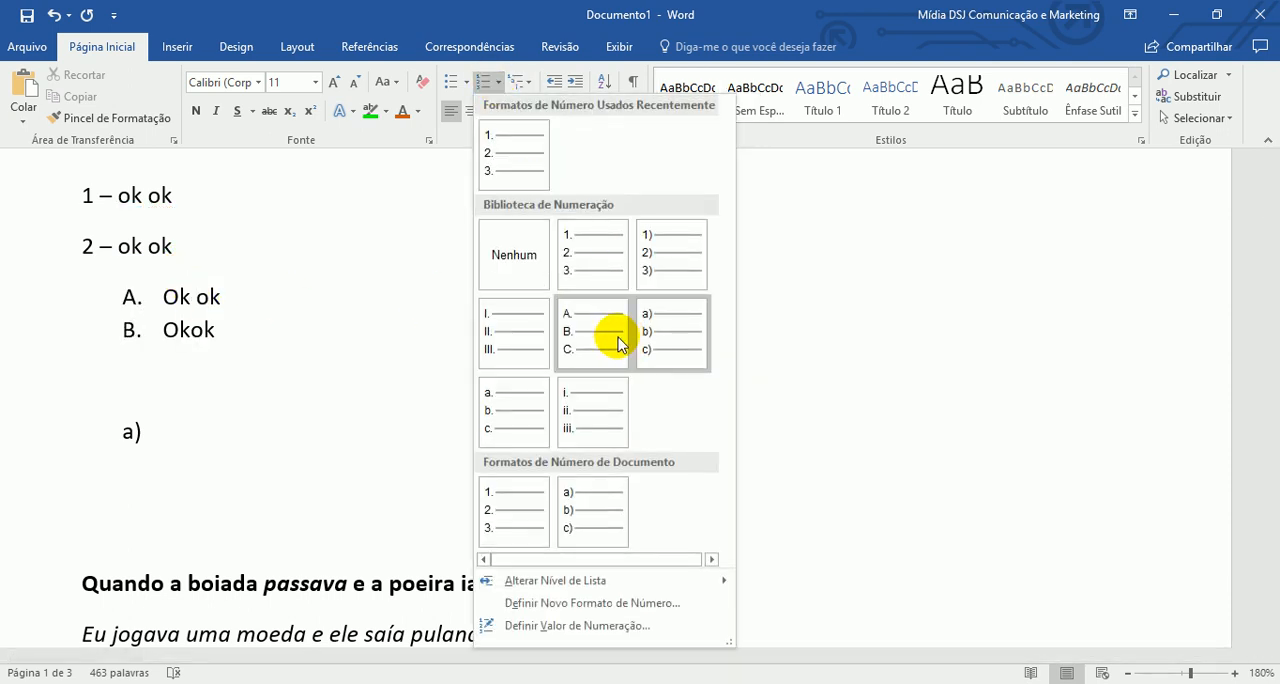
click(526, 81)
mouse_move(561, 195)
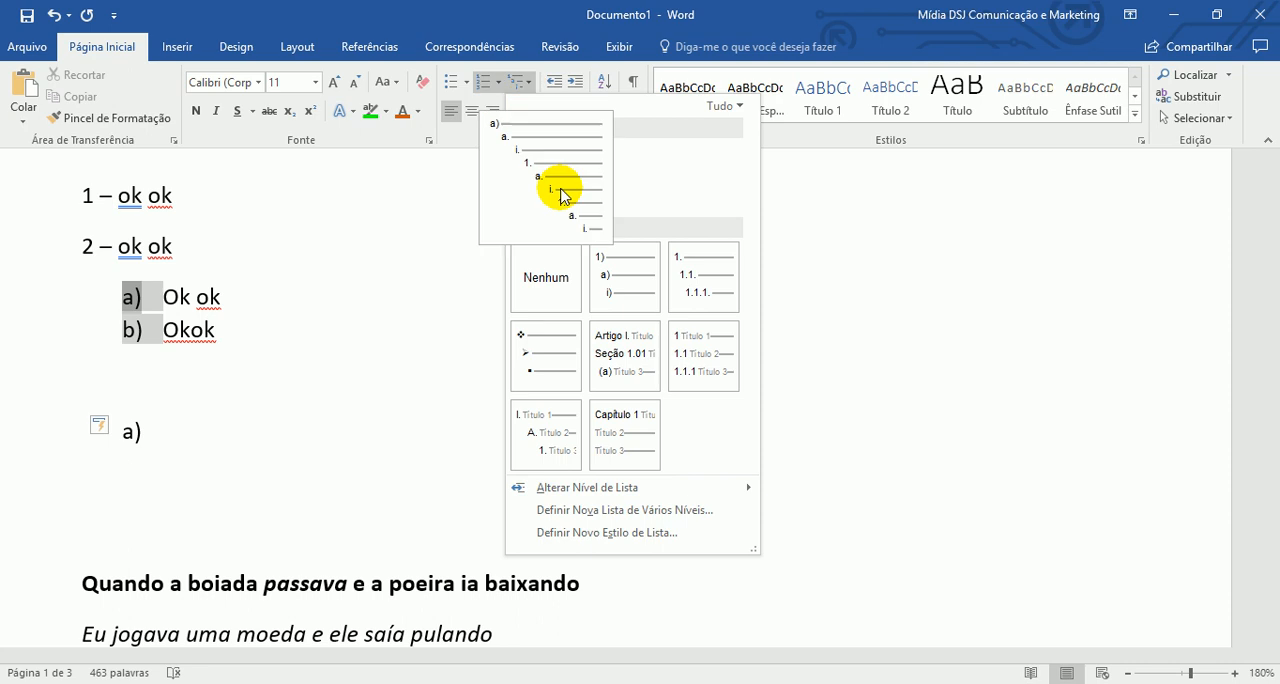
click(614, 266)
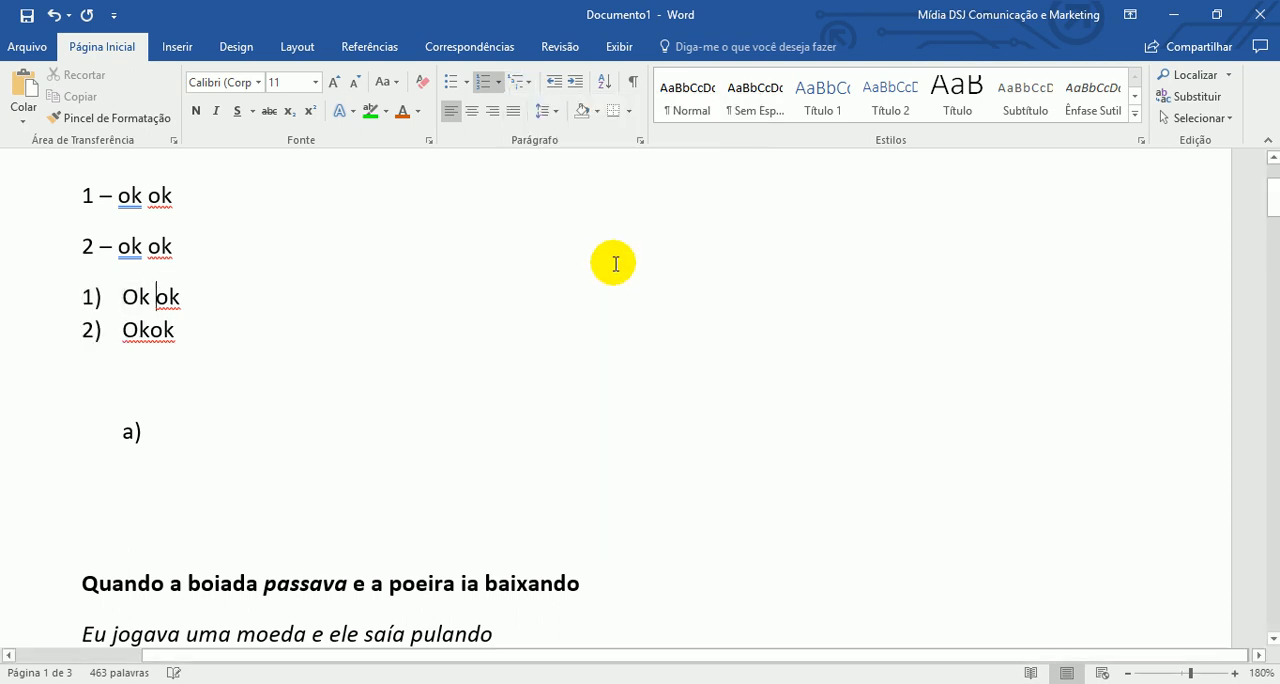
- Try the heading-linked multilevel format 1 Título 1, 1.1 Título 2, 1.1.1 Título 3 on the "Ok ok" list, and undo it
click(529, 84)
click(686, 347)
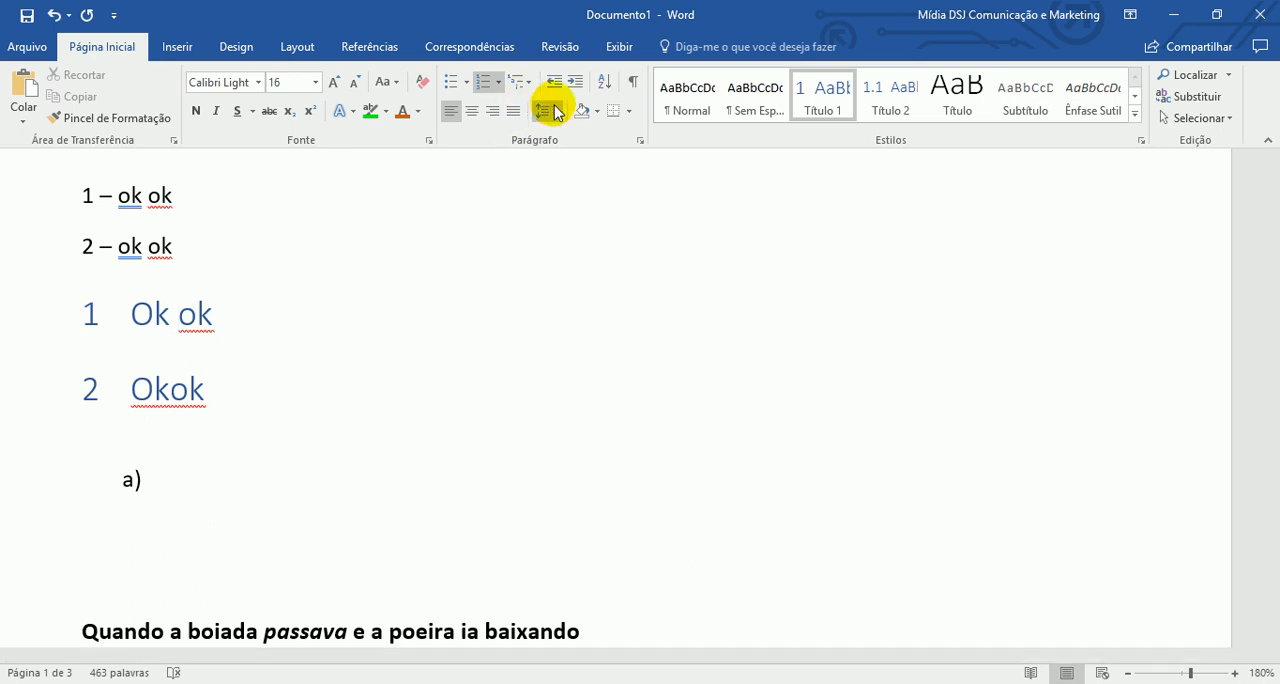
click(54, 14)
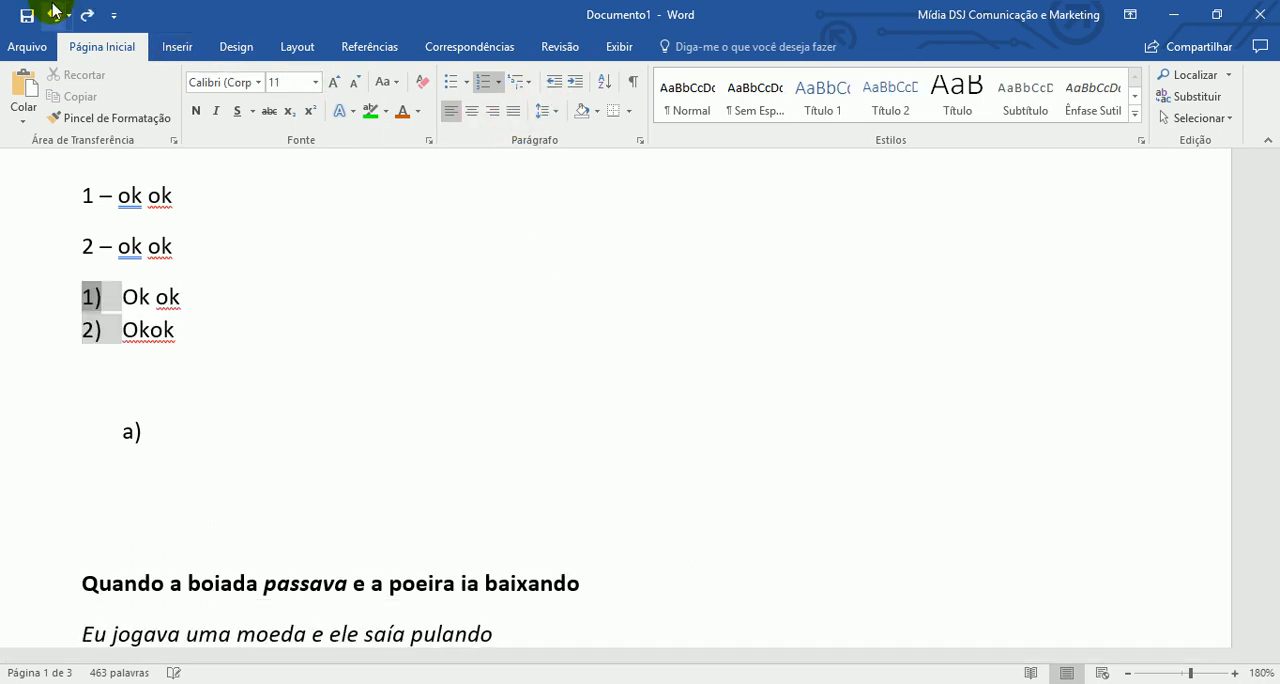
click(271, 264)
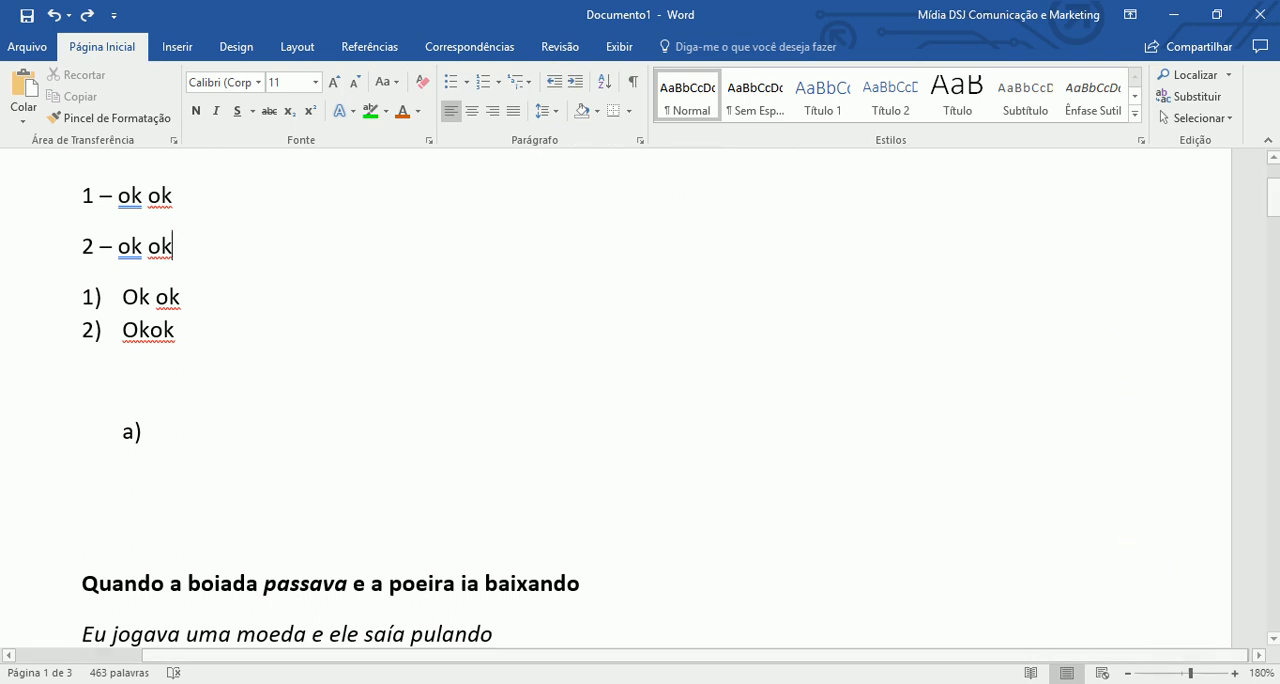
- Reduce the document zoom to 100%
click(1127, 673)
click(1127, 673)
click(1127, 673)
click(1127, 673)
click(1127, 673)
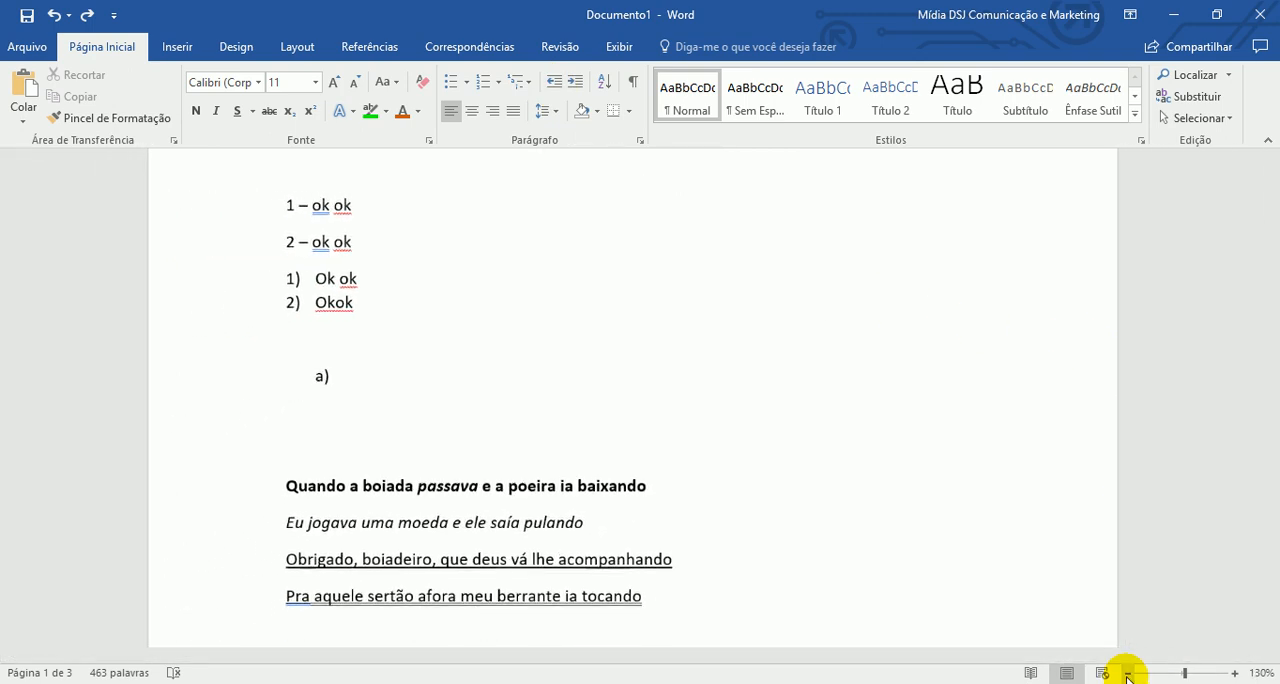
click(1127, 673)
click(1127, 673)
click(1127, 673)
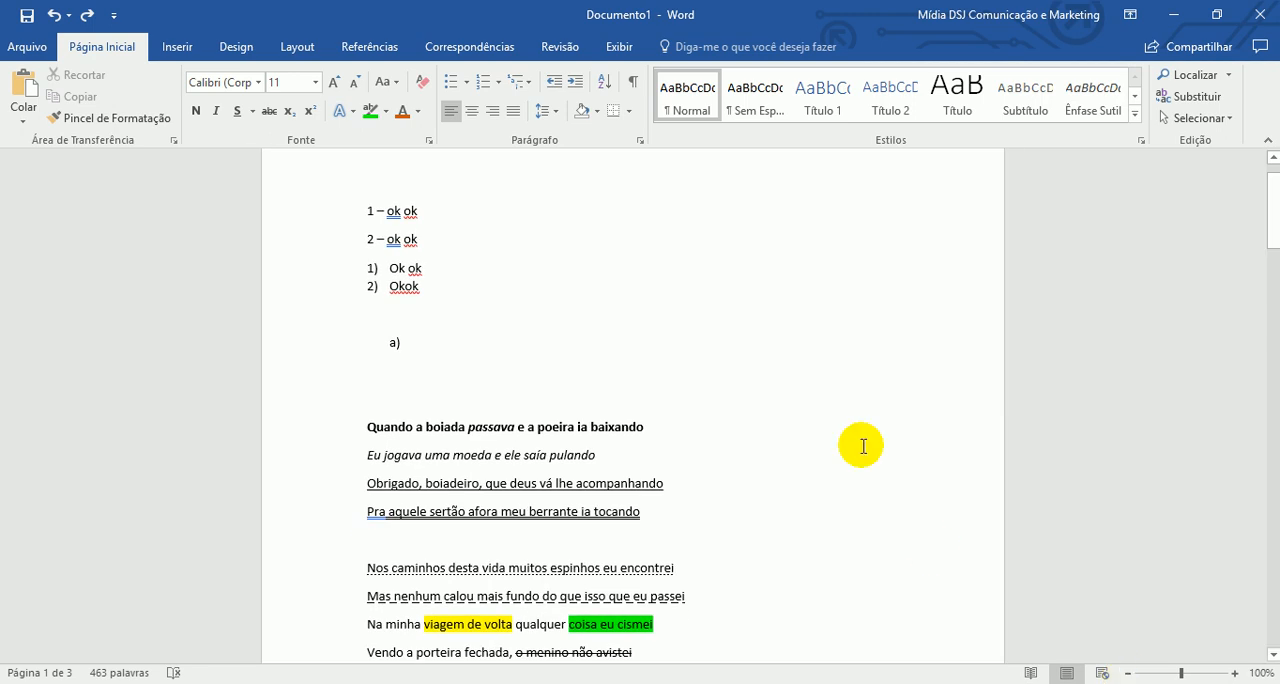
- Delete the "ok ok" practice lists and the formatted lyrics, so the document starts with the plain copy of the song
scroll(934, 547, down, 3)
scroll(851, 406, up, 4)
drag(320, 257, 475, 462)
key(Delete)
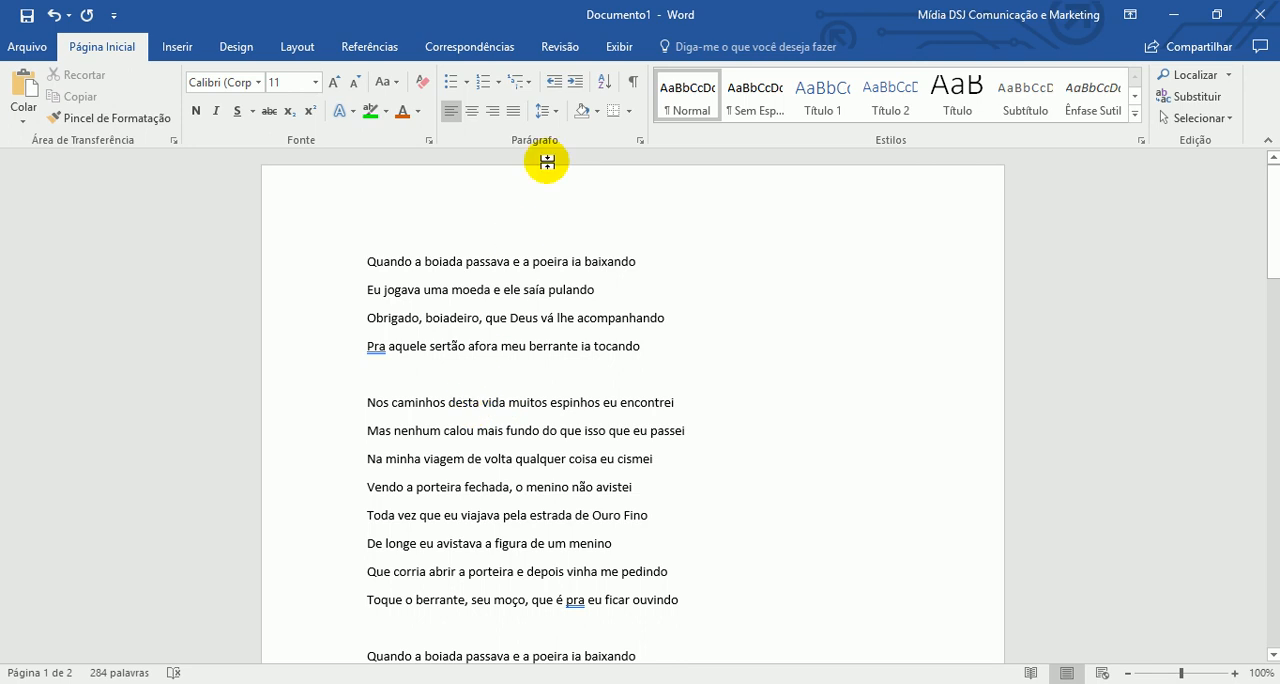
- Show the document rulers and hide them again
click(607, 47)
click(518, 74)
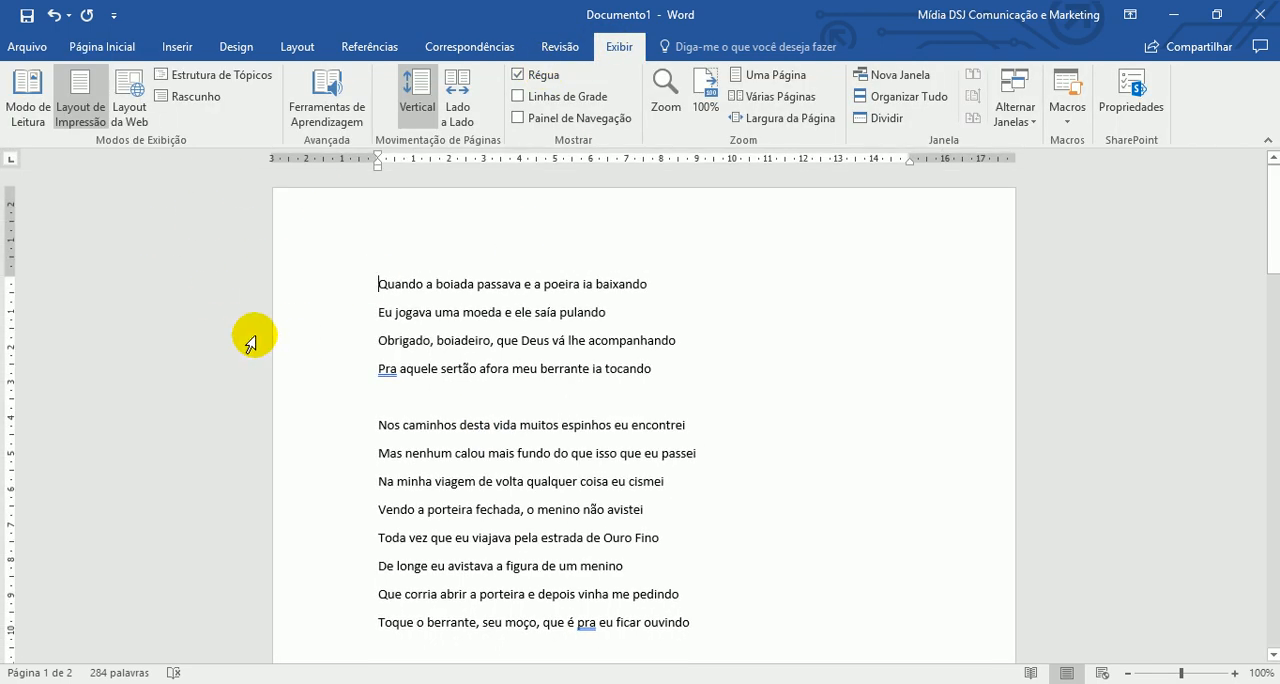
click(544, 76)
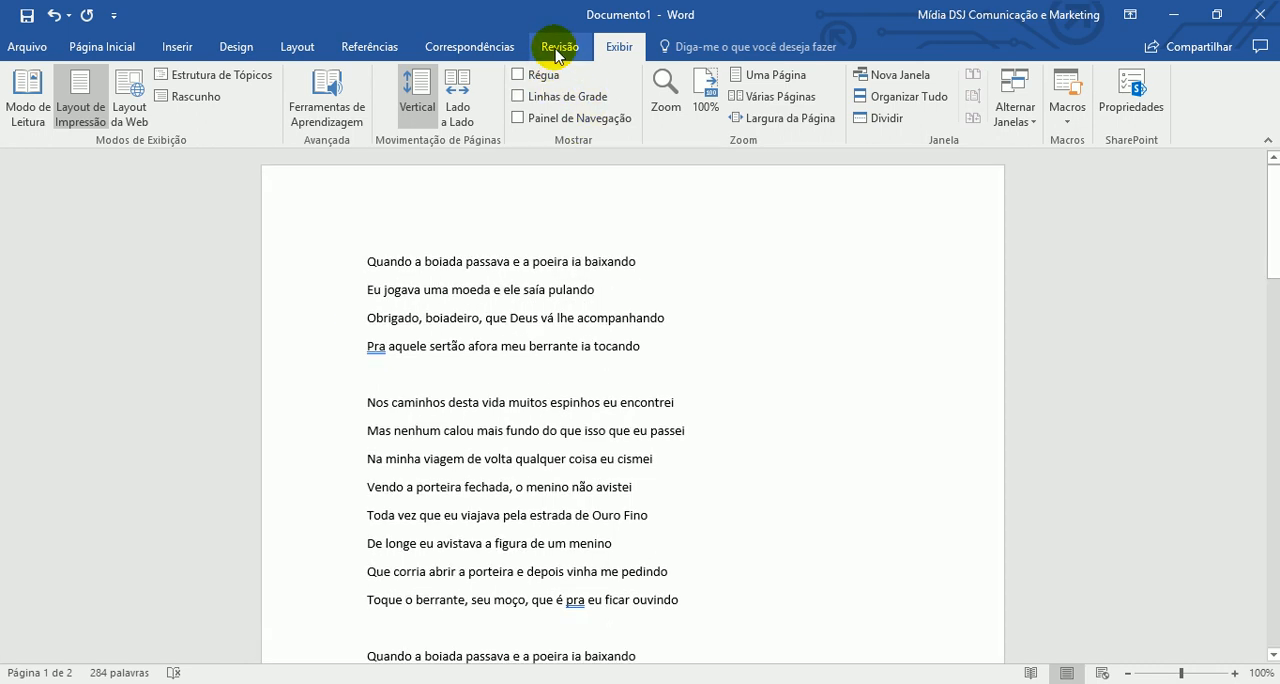
click(557, 50)
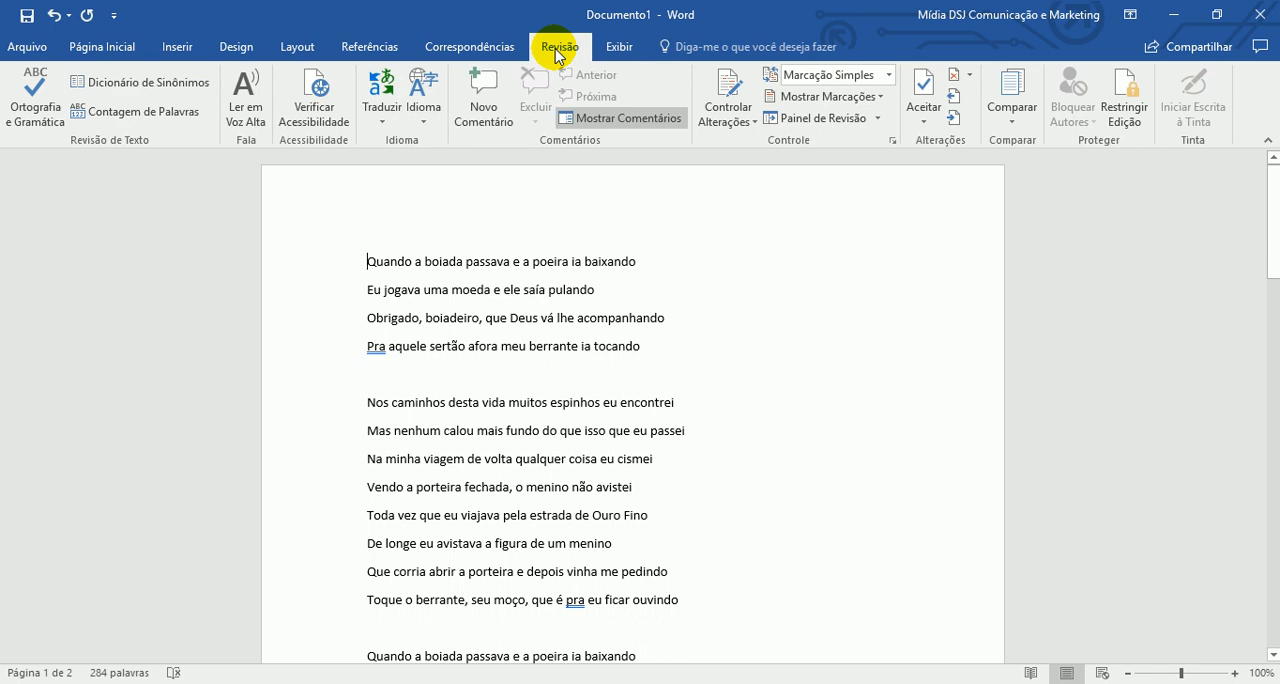
click(298, 50)
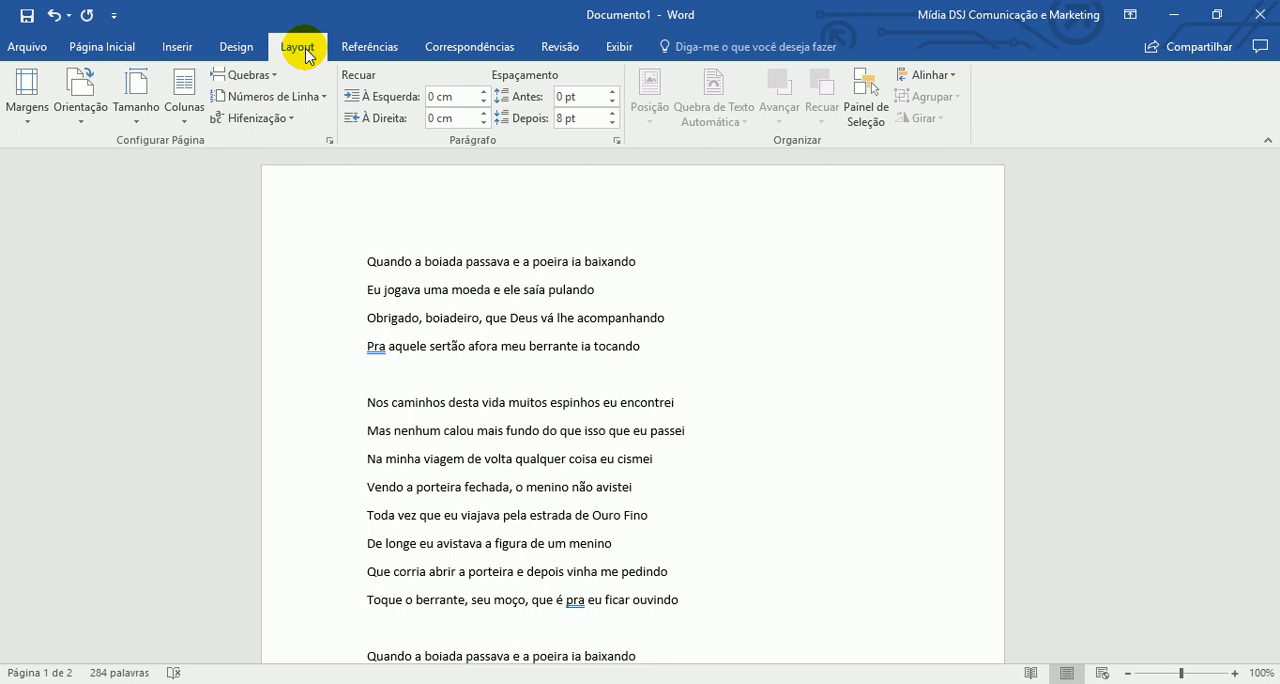
click(240, 47)
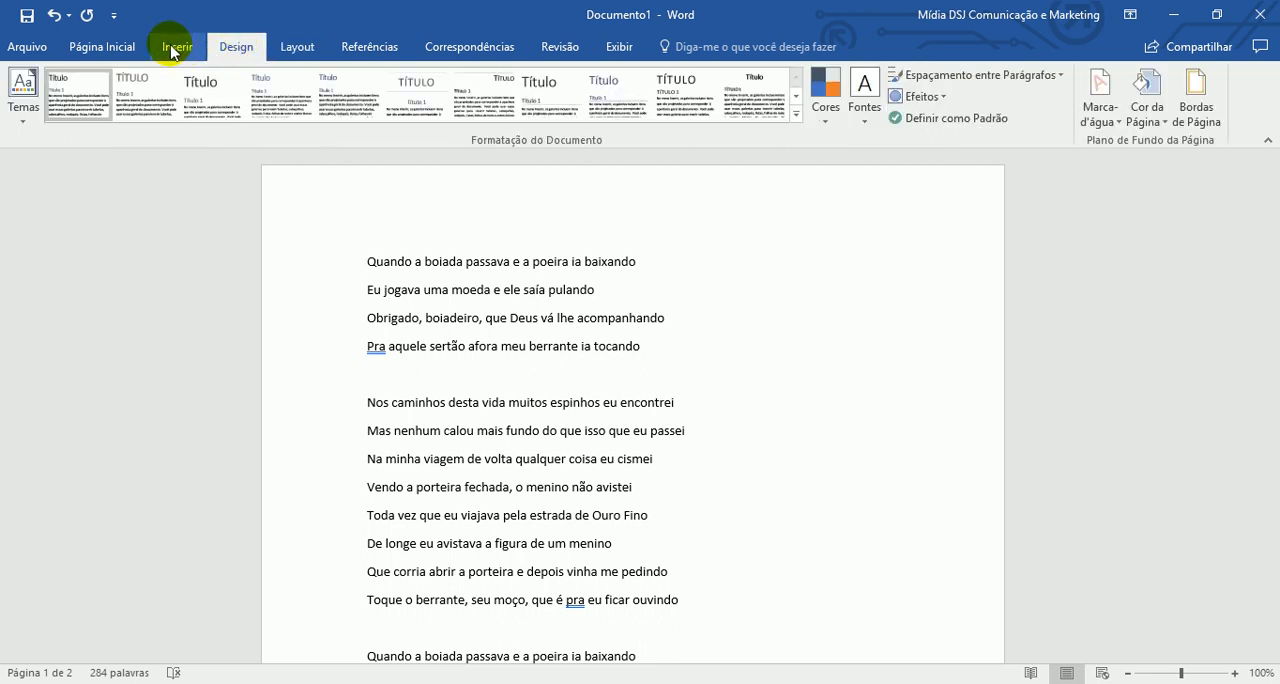
click(175, 47)
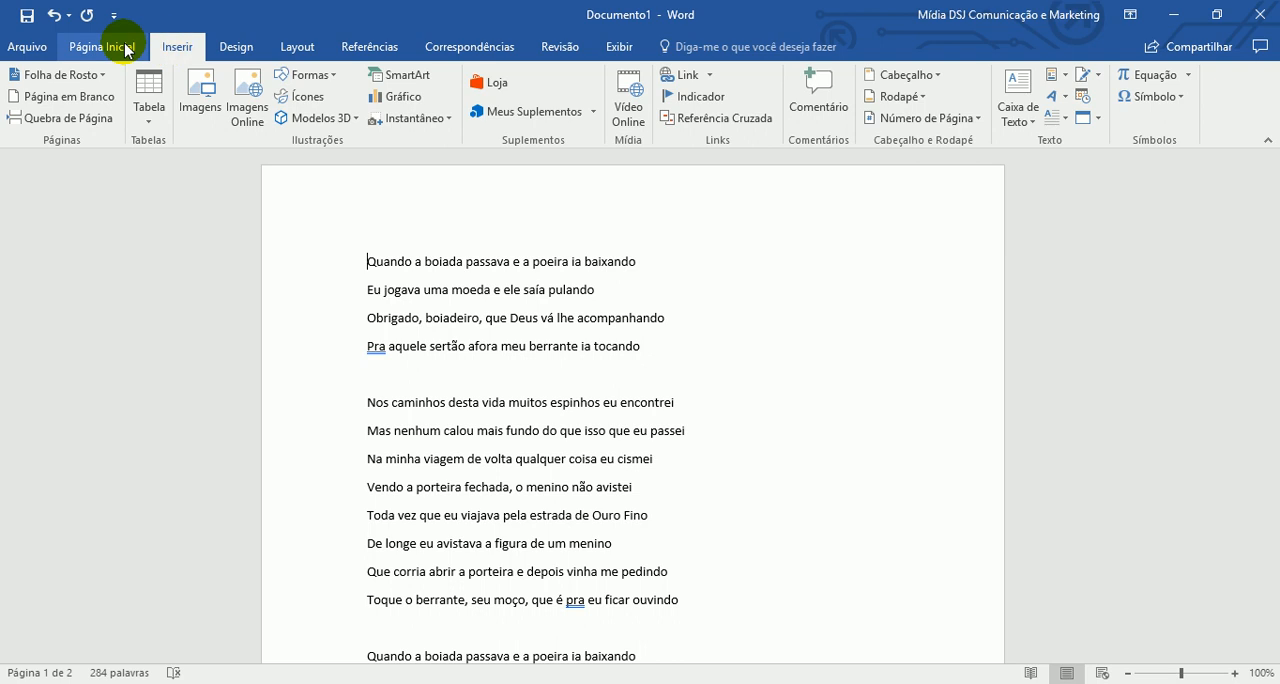
- Review the custom margin, paper and layout settings in the page setup, and close it without changing anything
click(127, 50)
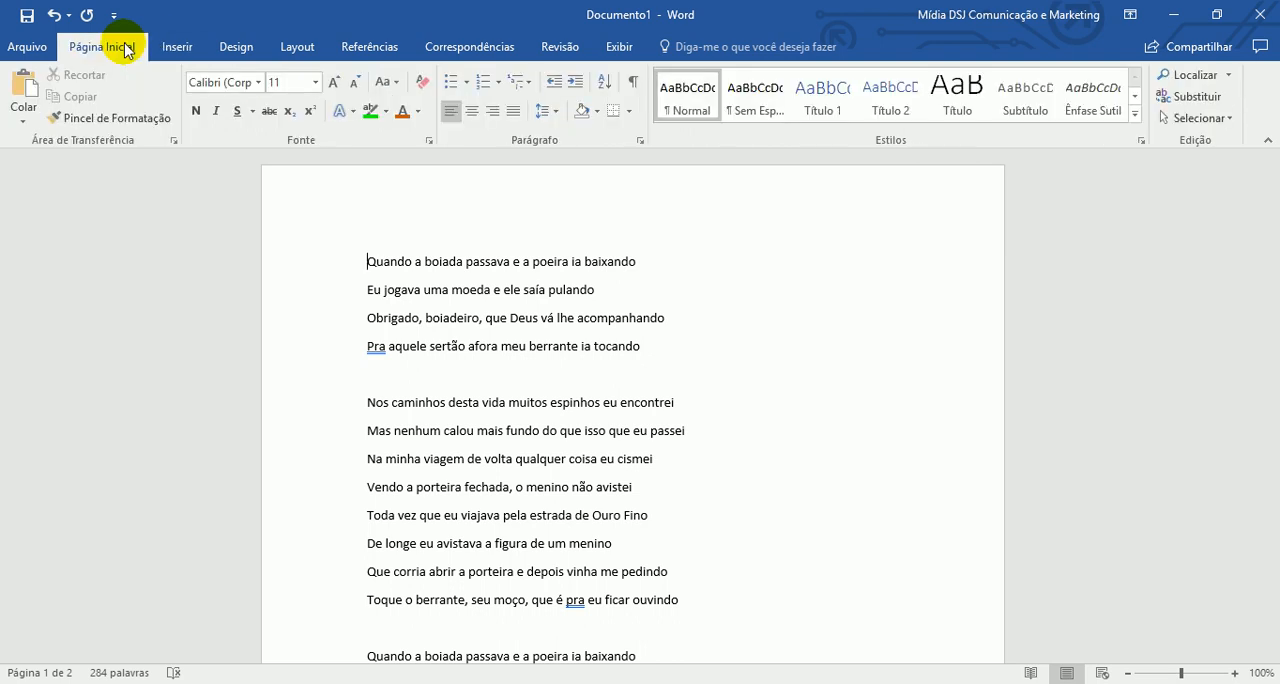
click(614, 50)
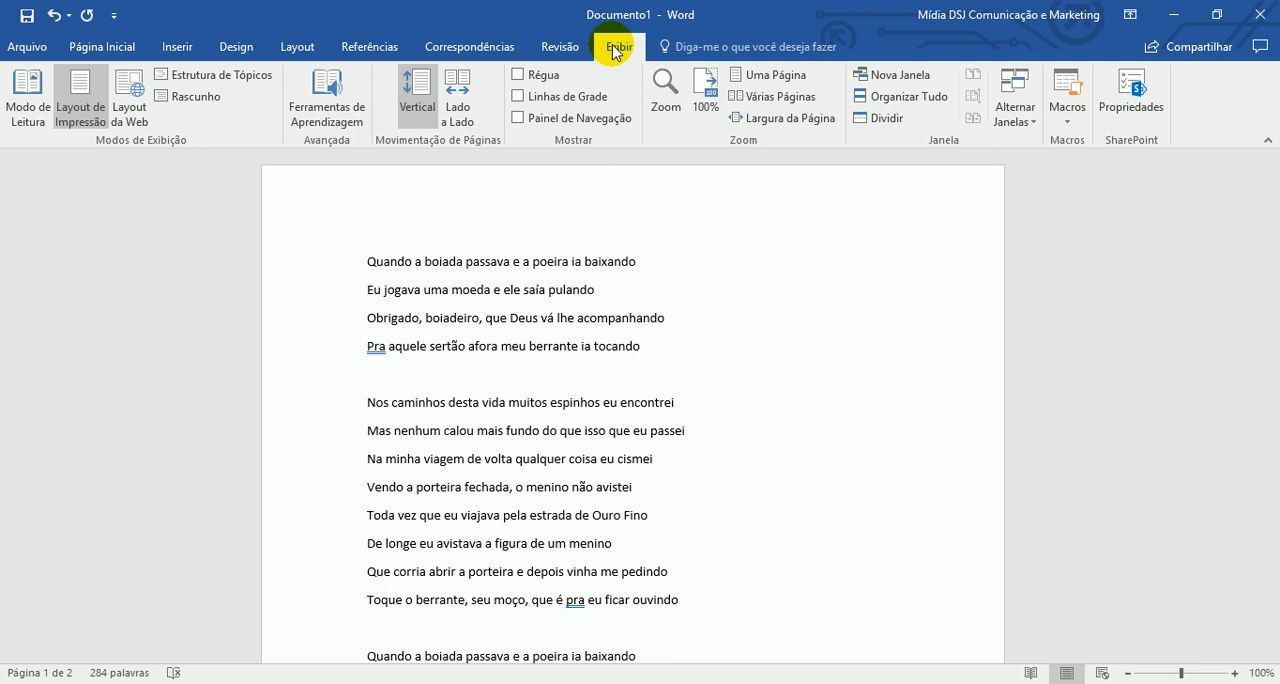
click(298, 48)
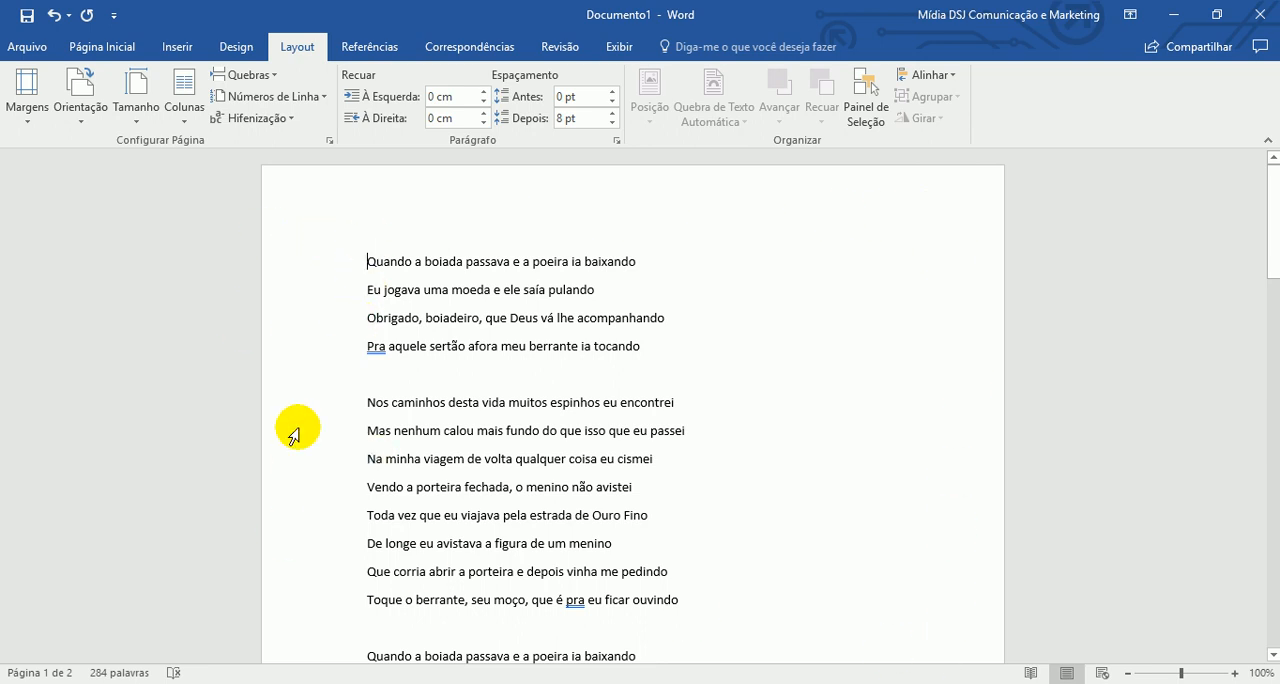
click(29, 105)
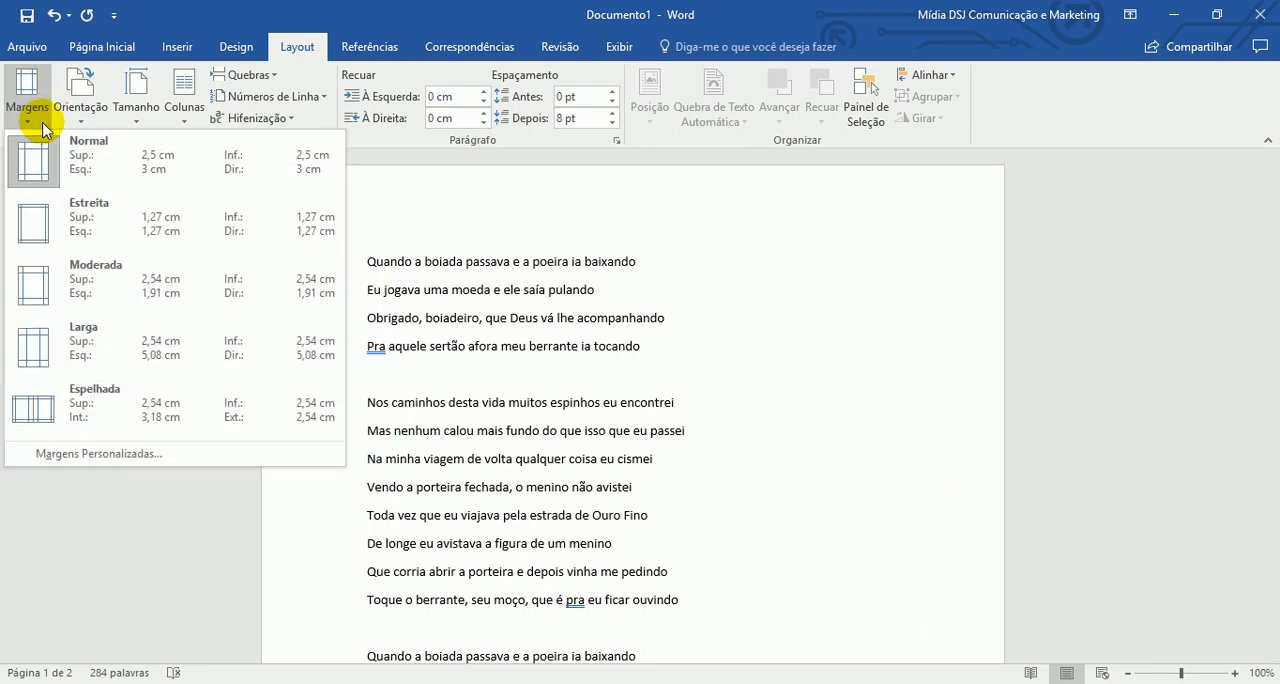
click(143, 451)
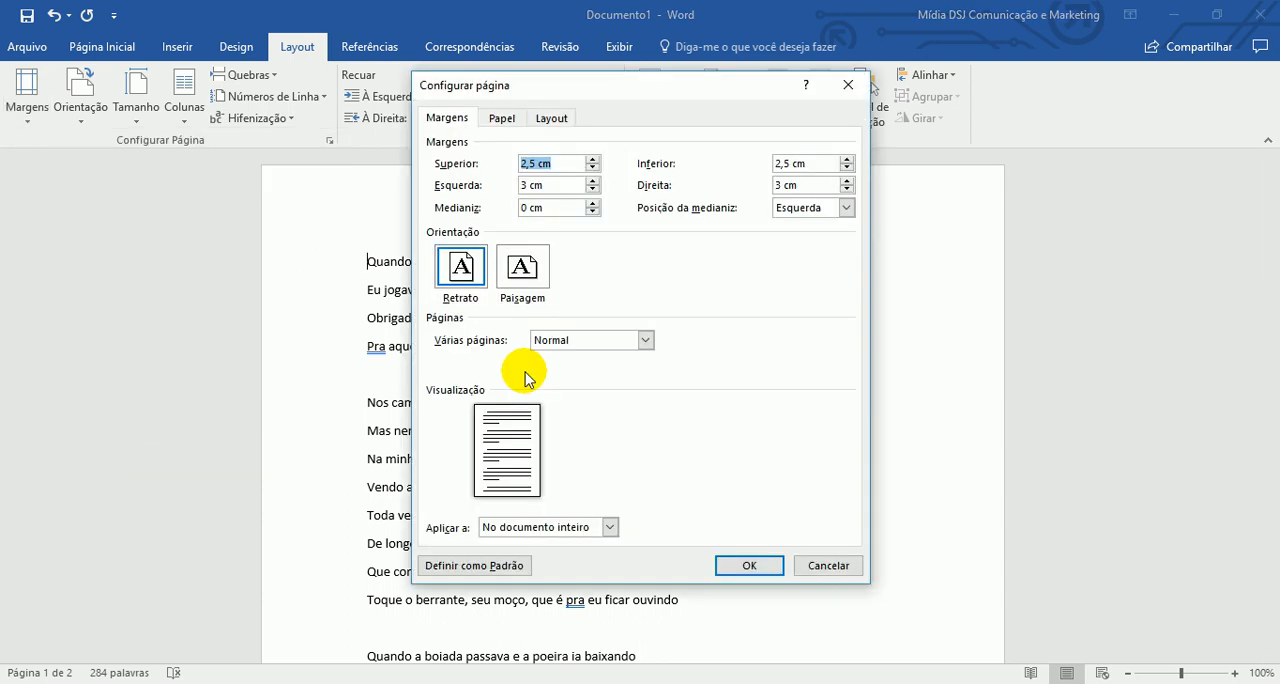
click(502, 117)
click(558, 118)
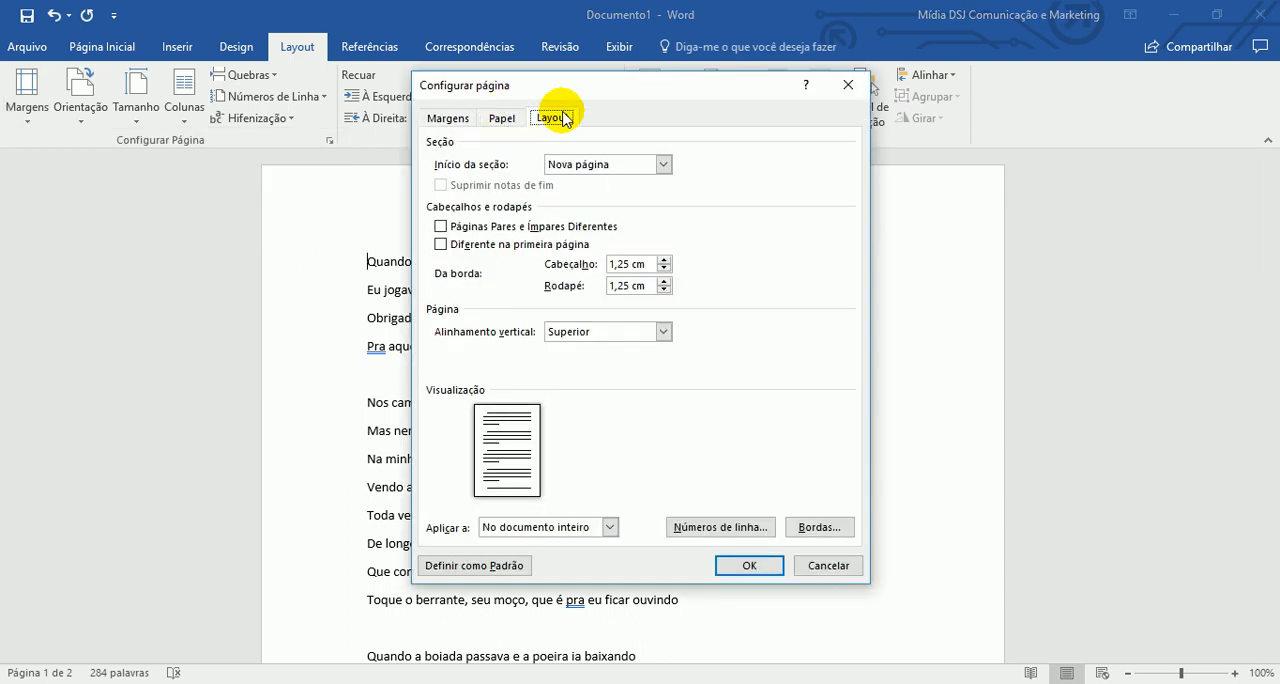
click(501, 117)
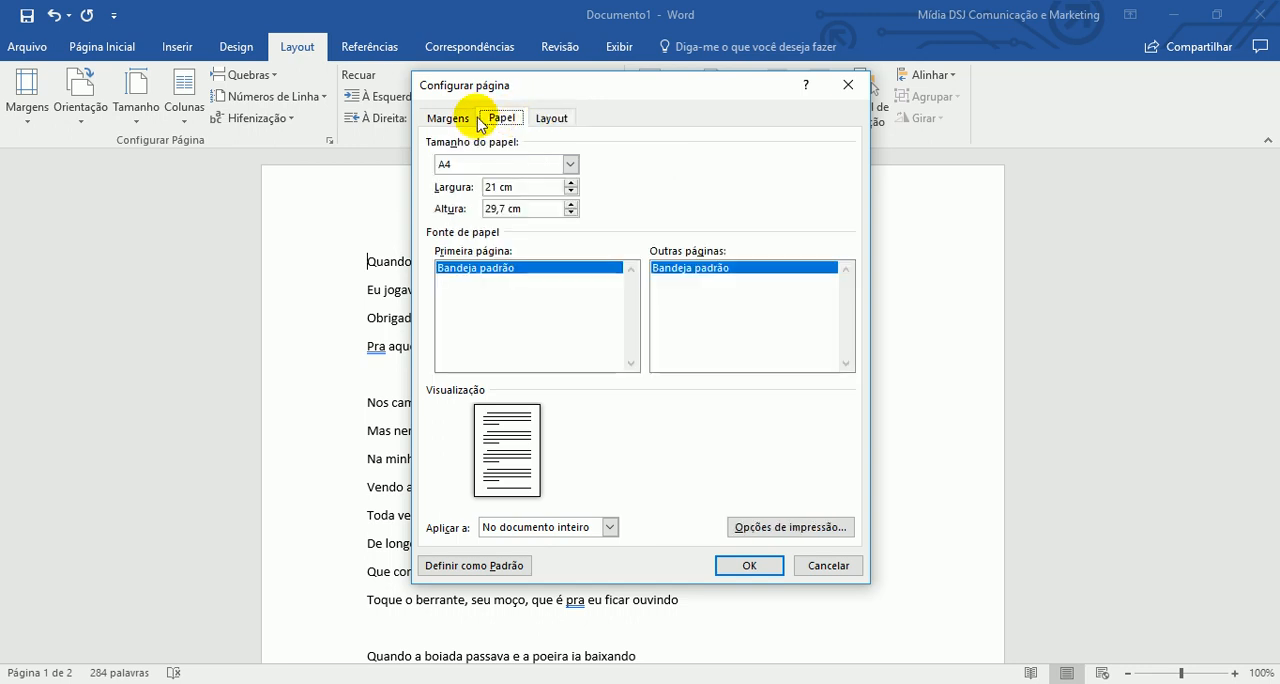
click(440, 119)
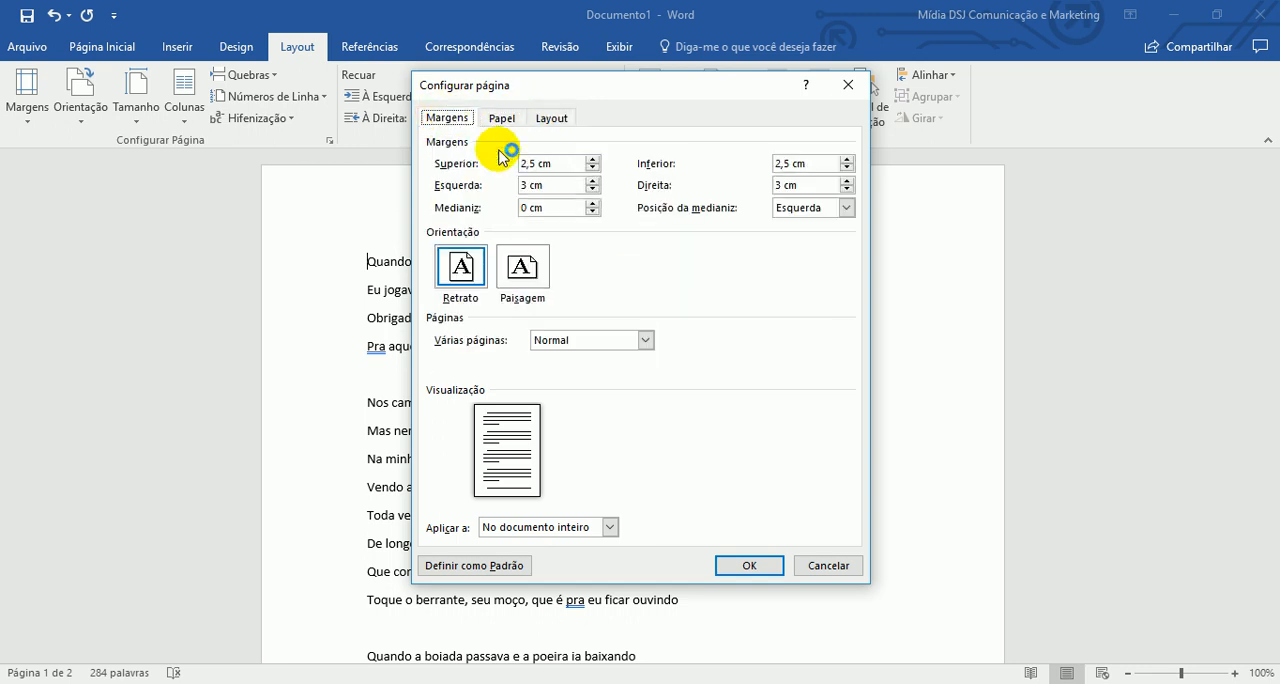
click(834, 567)
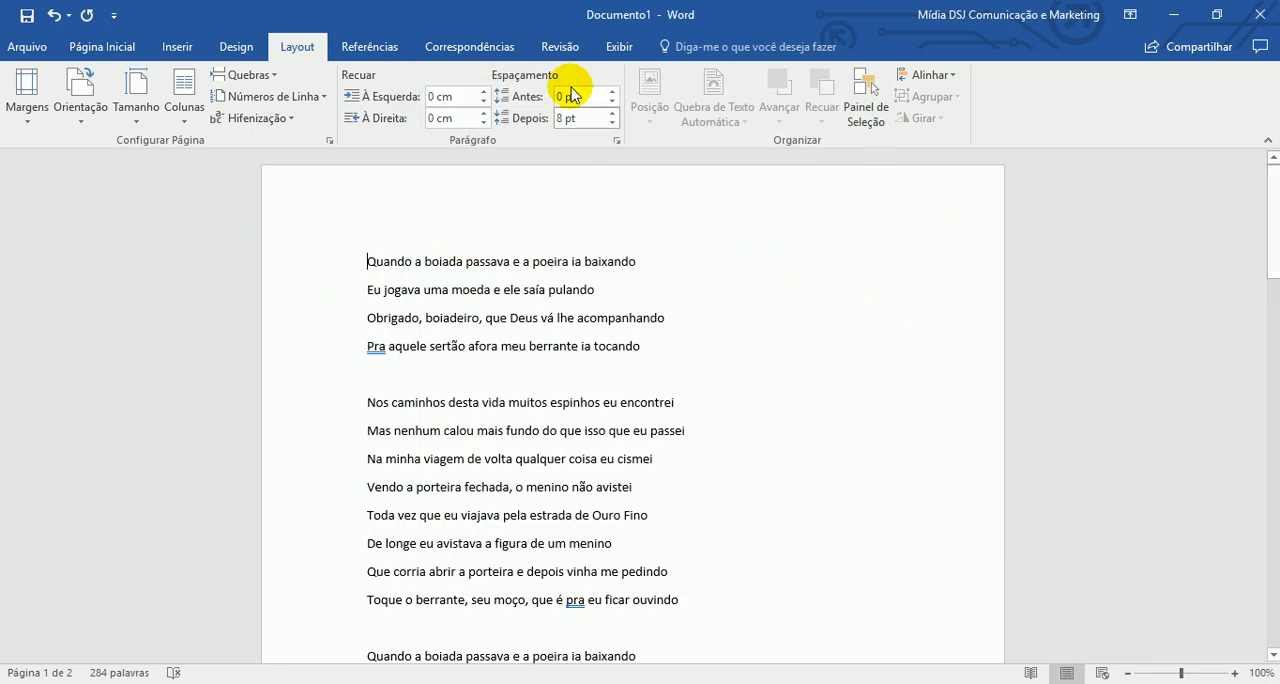
- Show the ruler, navigation pane and gridlines and hide them again, and switch to Draft view and back to Print Layout
click(612, 47)
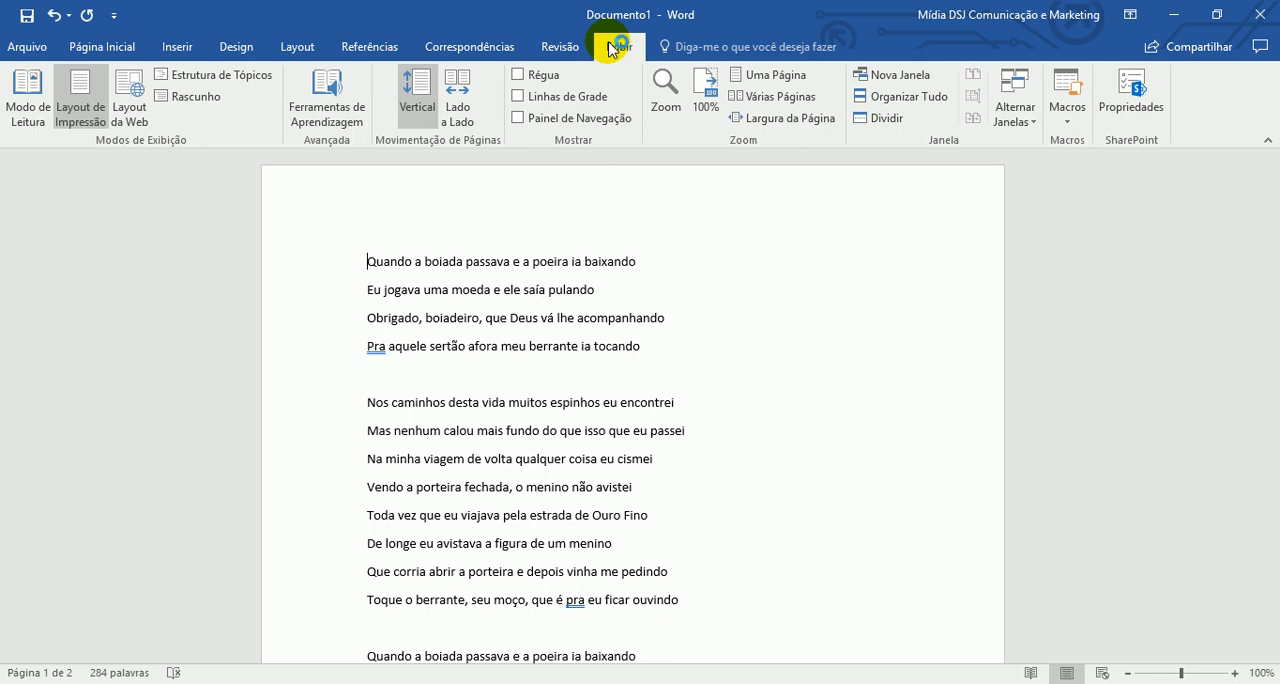
click(519, 75)
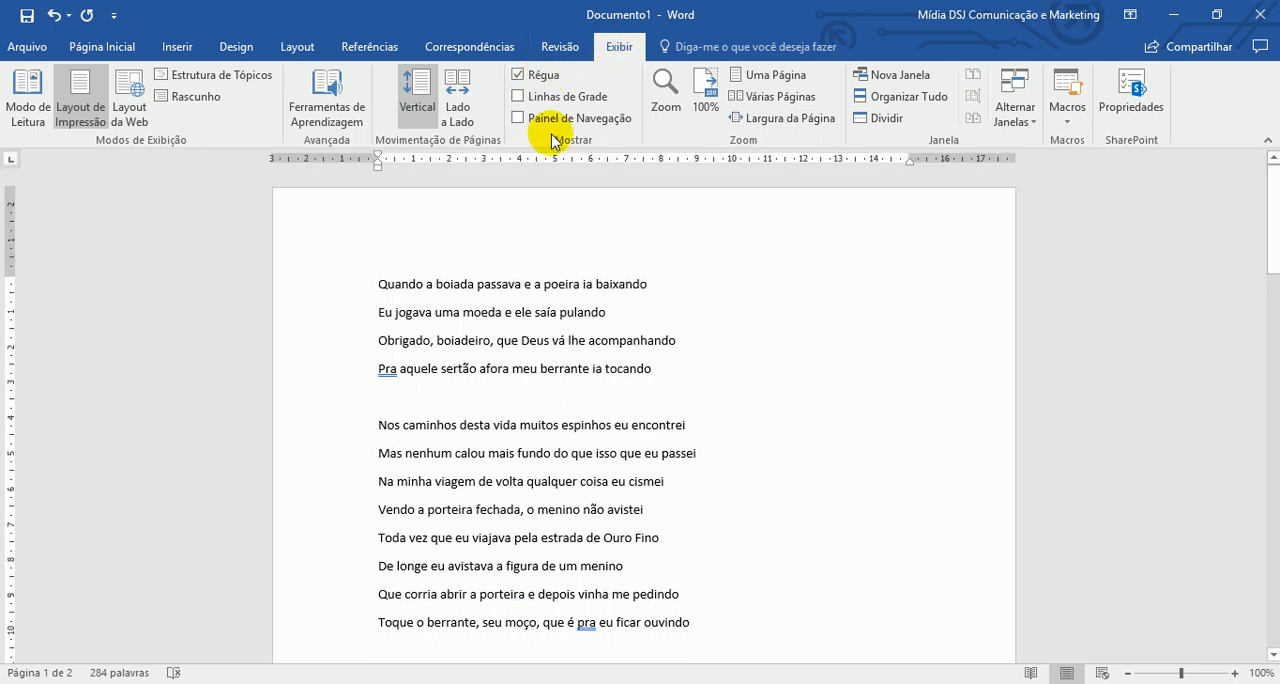
click(553, 128)
click(557, 102)
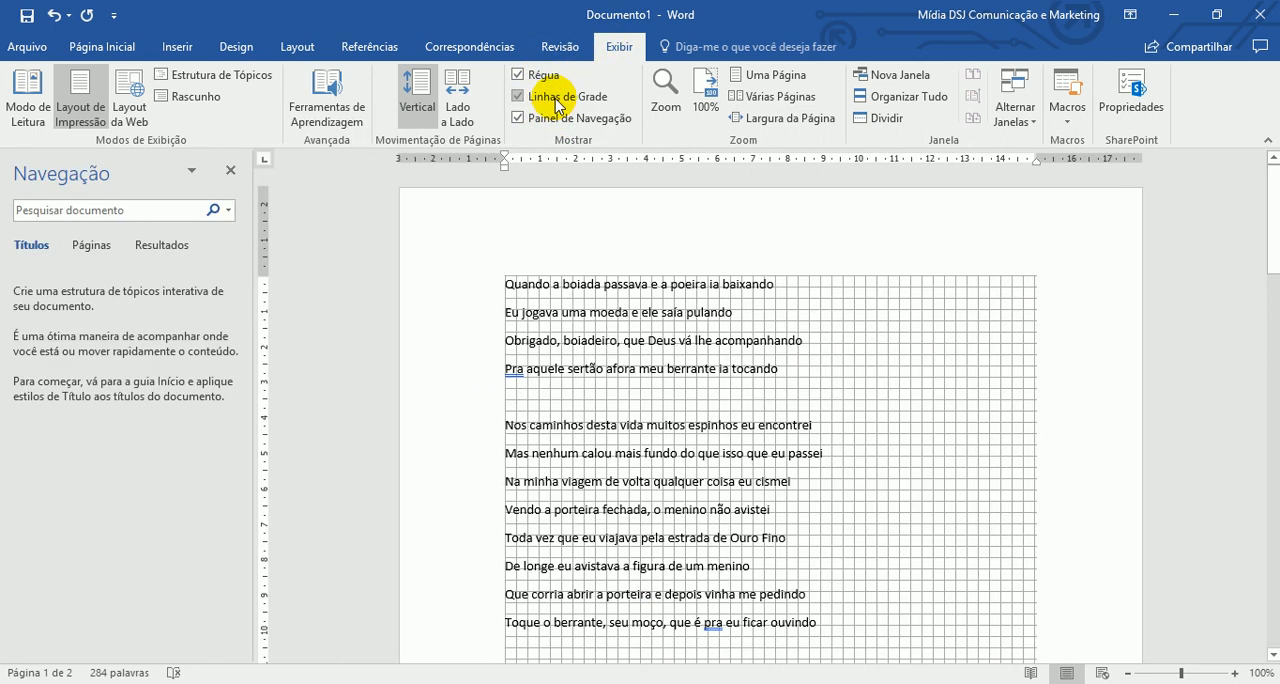
click(557, 98)
click(545, 118)
click(530, 75)
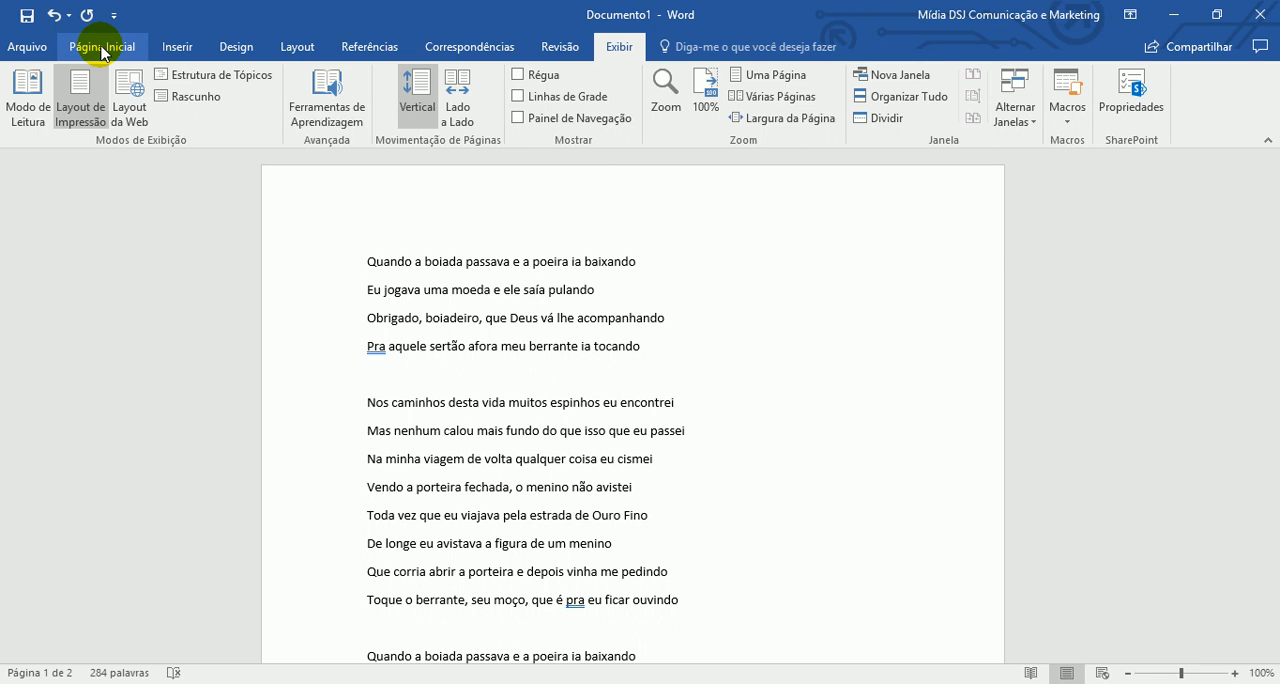
click(176, 100)
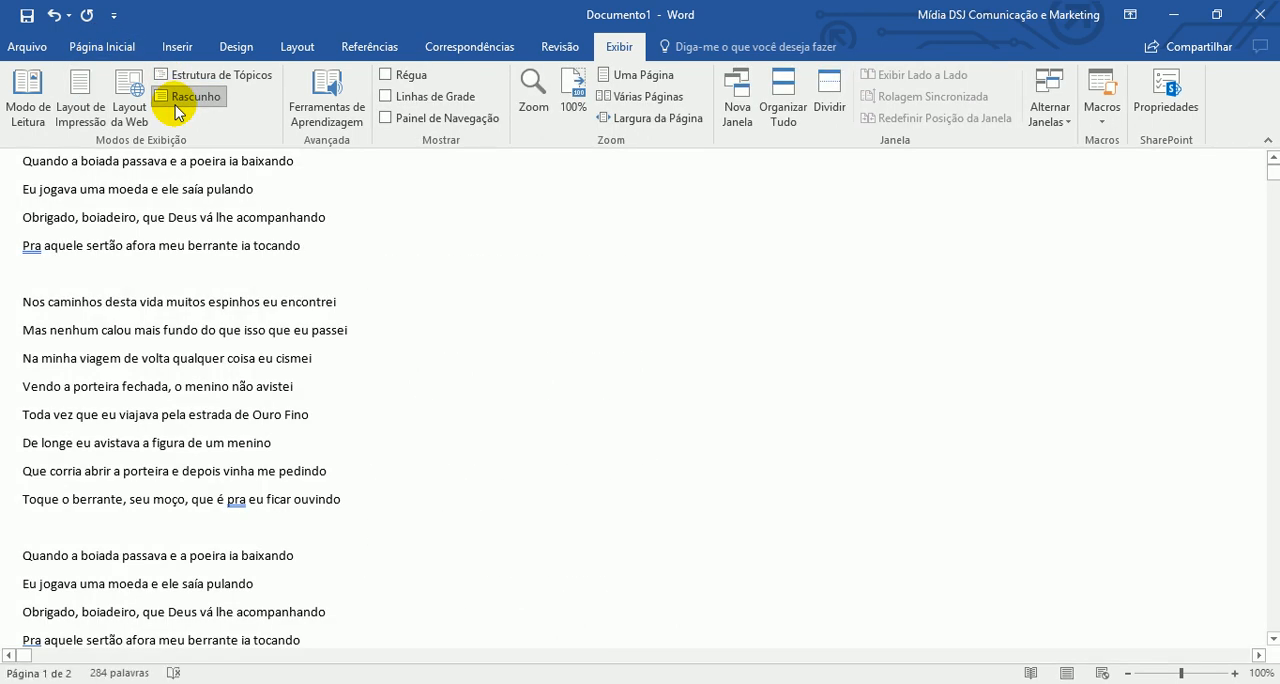
click(80, 105)
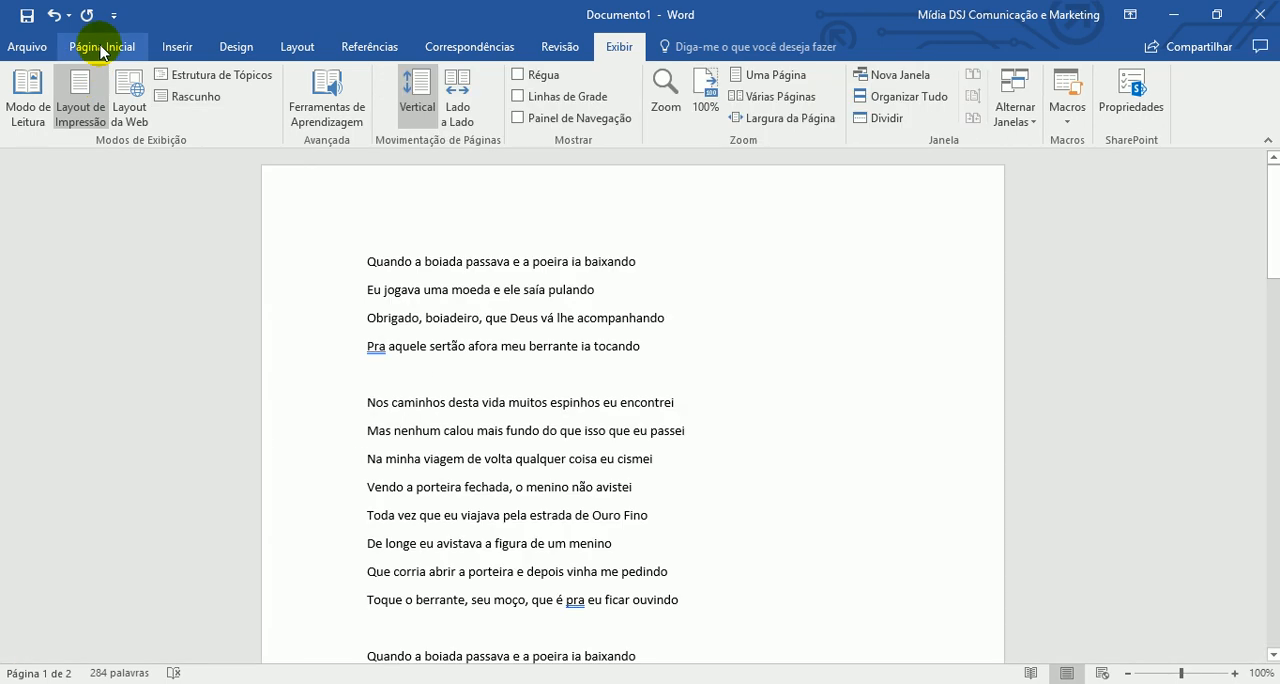
- Increase the indent of the song's first four lines, "Quando a boiada passava" through "Pra aquele sertão afora", by one level
click(101, 48)
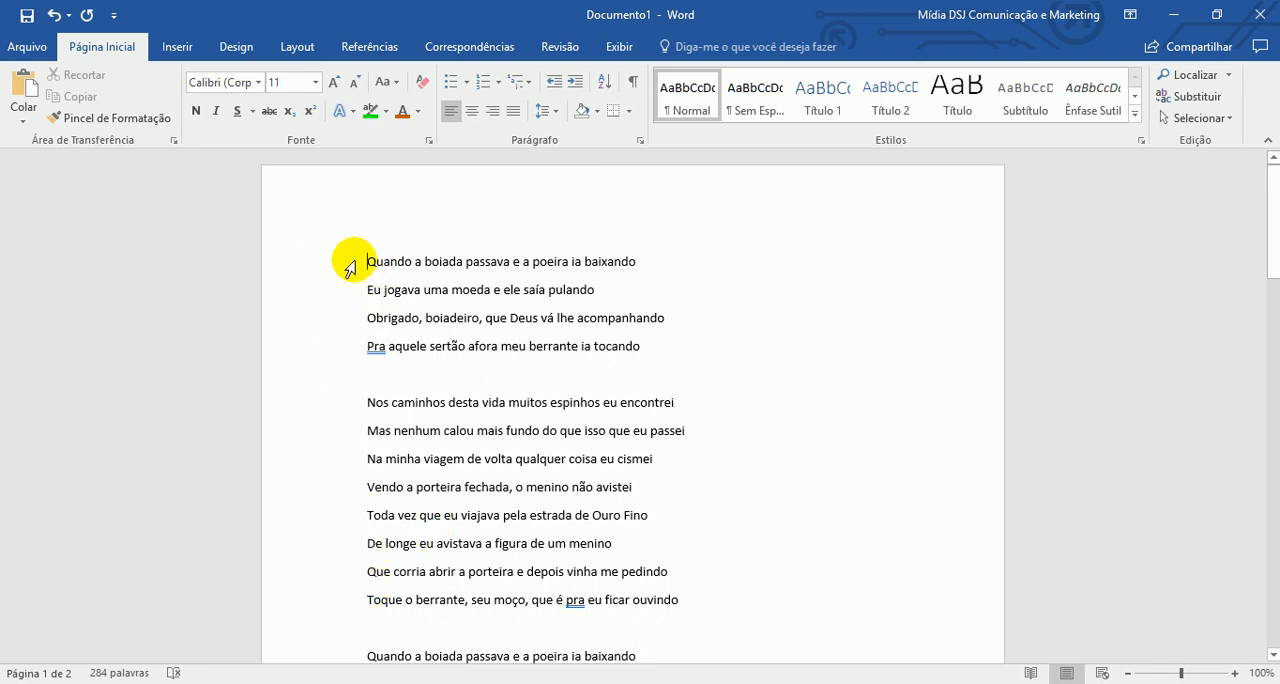
drag(362, 262, 623, 272)
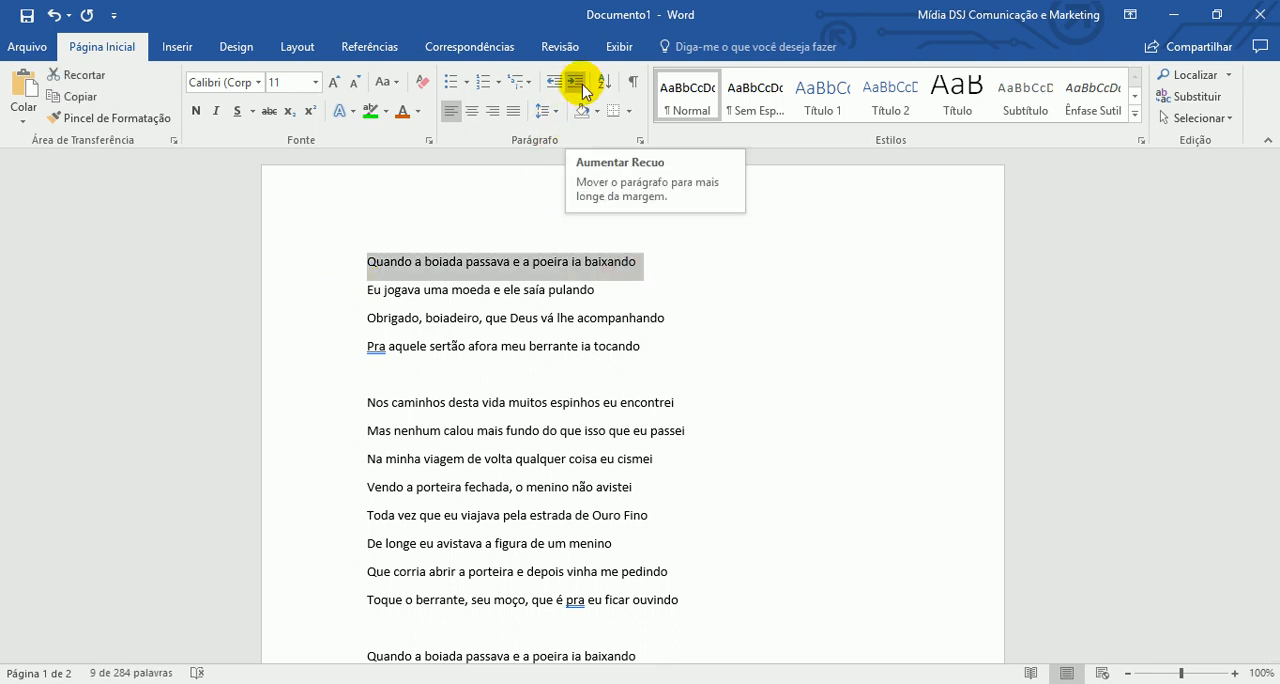
click(582, 82)
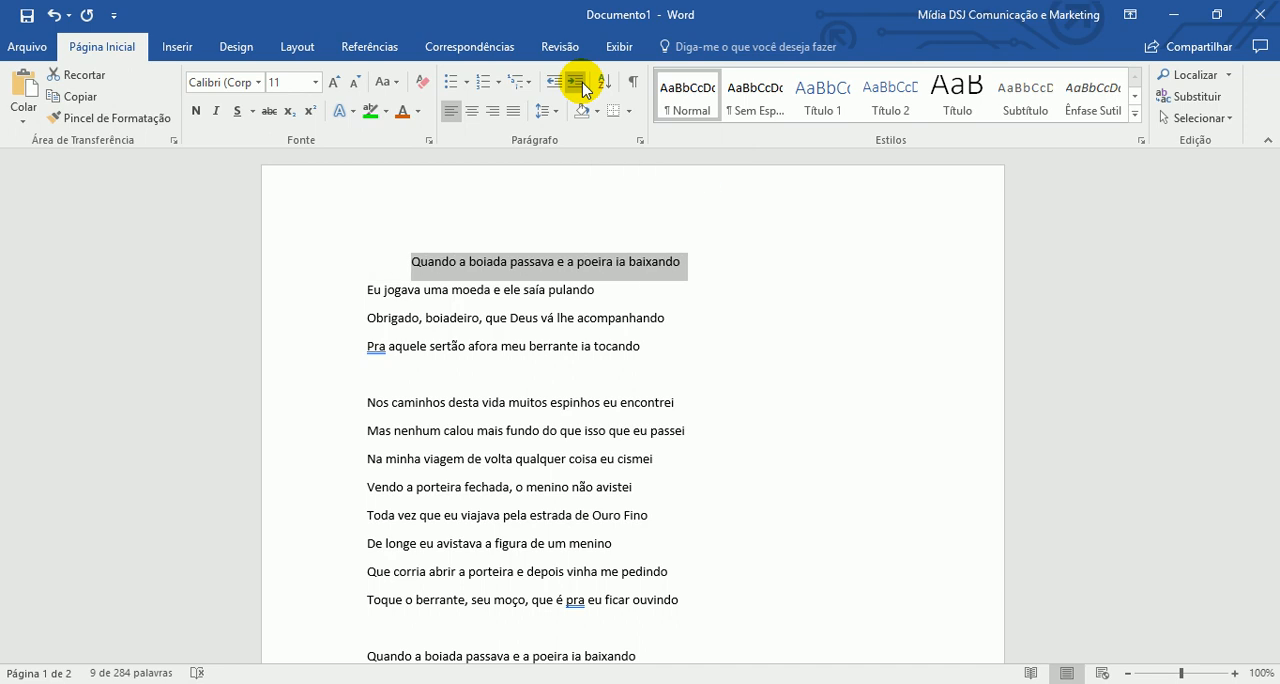
click(333, 290)
click(343, 343)
click(342, 315)
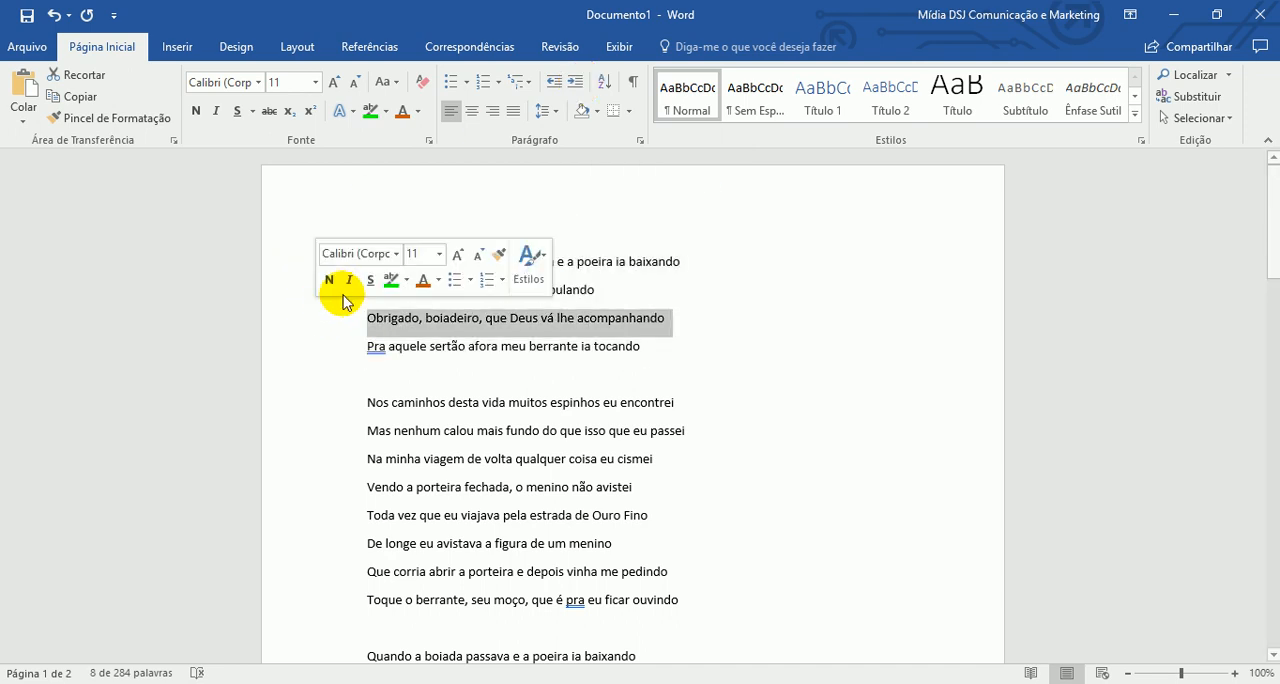
click(285, 262)
drag(294, 286, 286, 343)
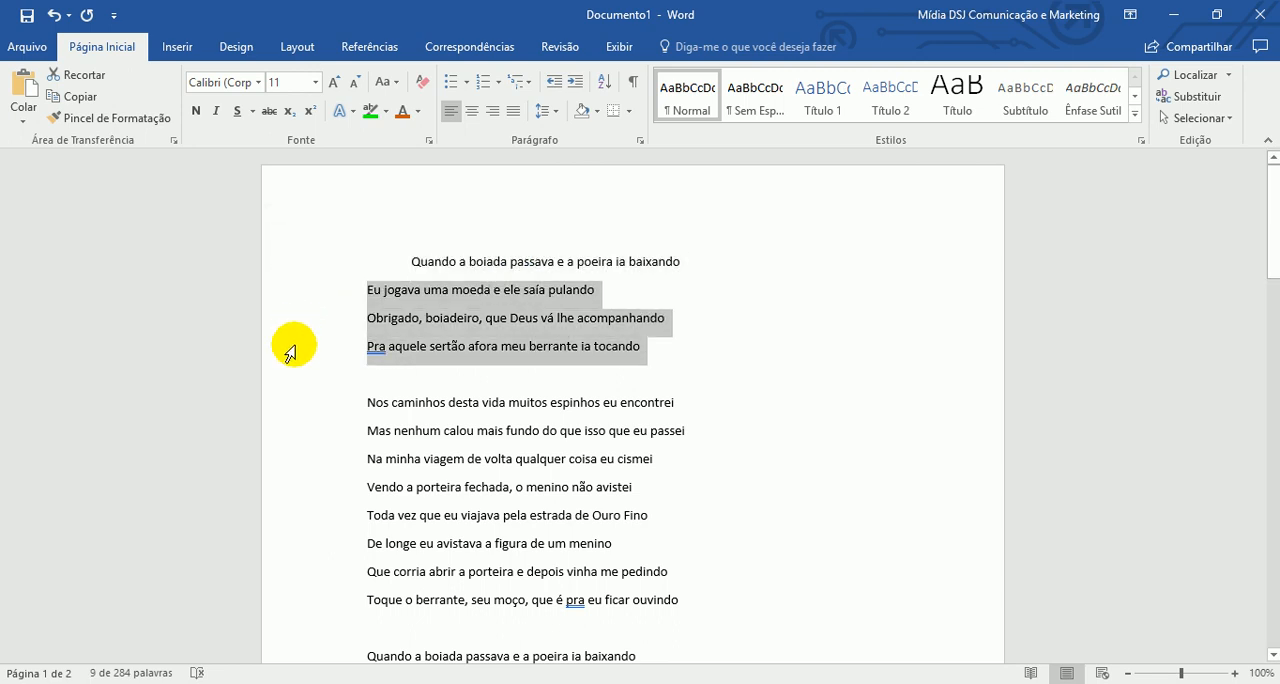
click(576, 83)
- Increase the indent of the second stanza's first four lines repeatedly, until their text wraps close to the page's right margin
drag(309, 405, 306, 497)
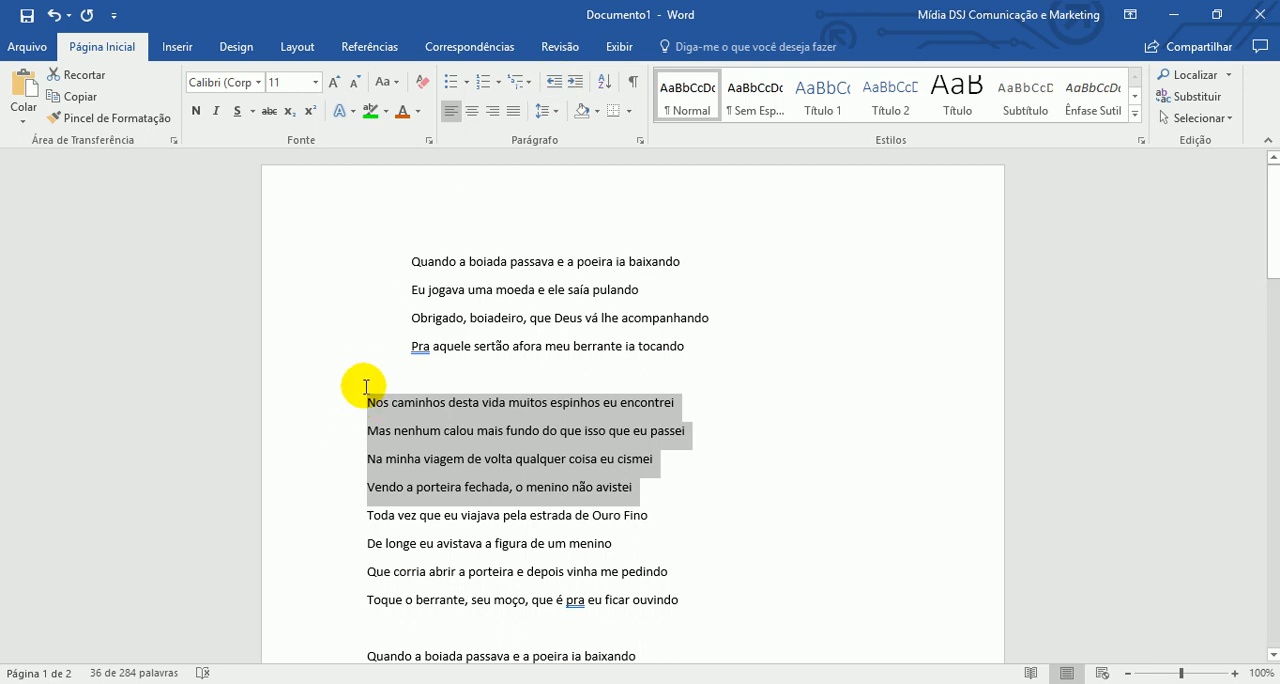
click(575, 83)
click(575, 83)
click(575, 83)
click(575, 83)
click(575, 83)
click(575, 83)
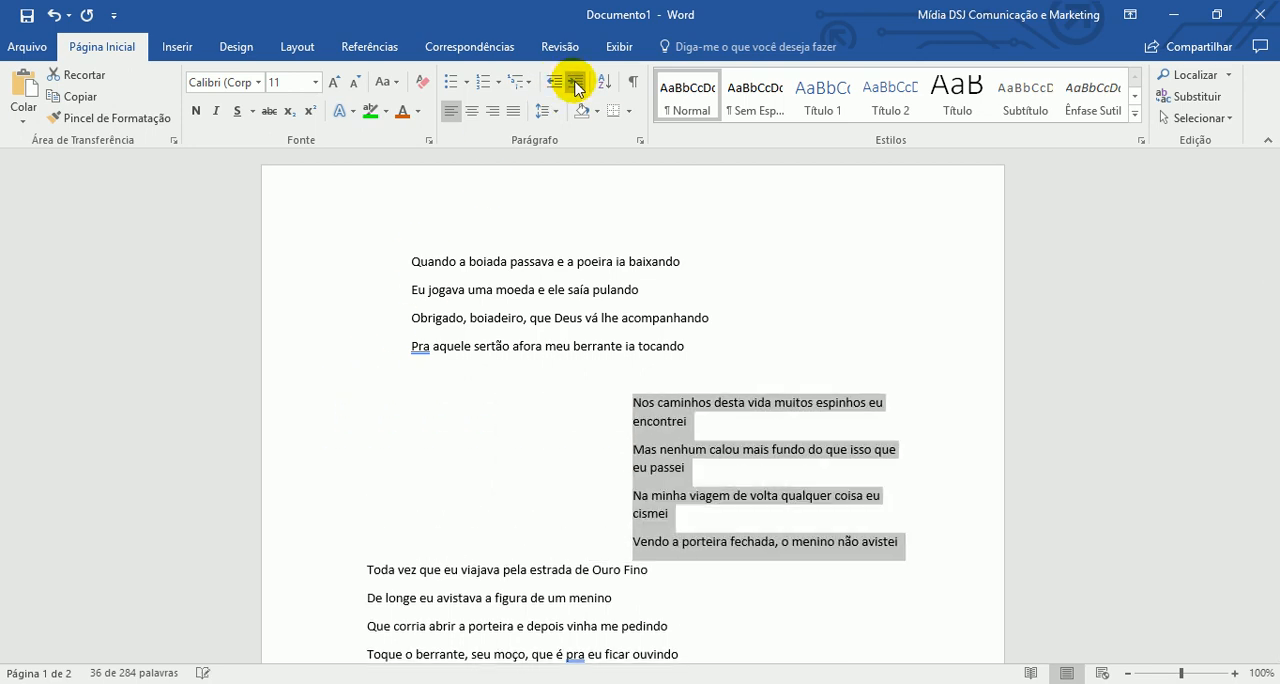
click(575, 83)
click(575, 83)
click(575, 83)
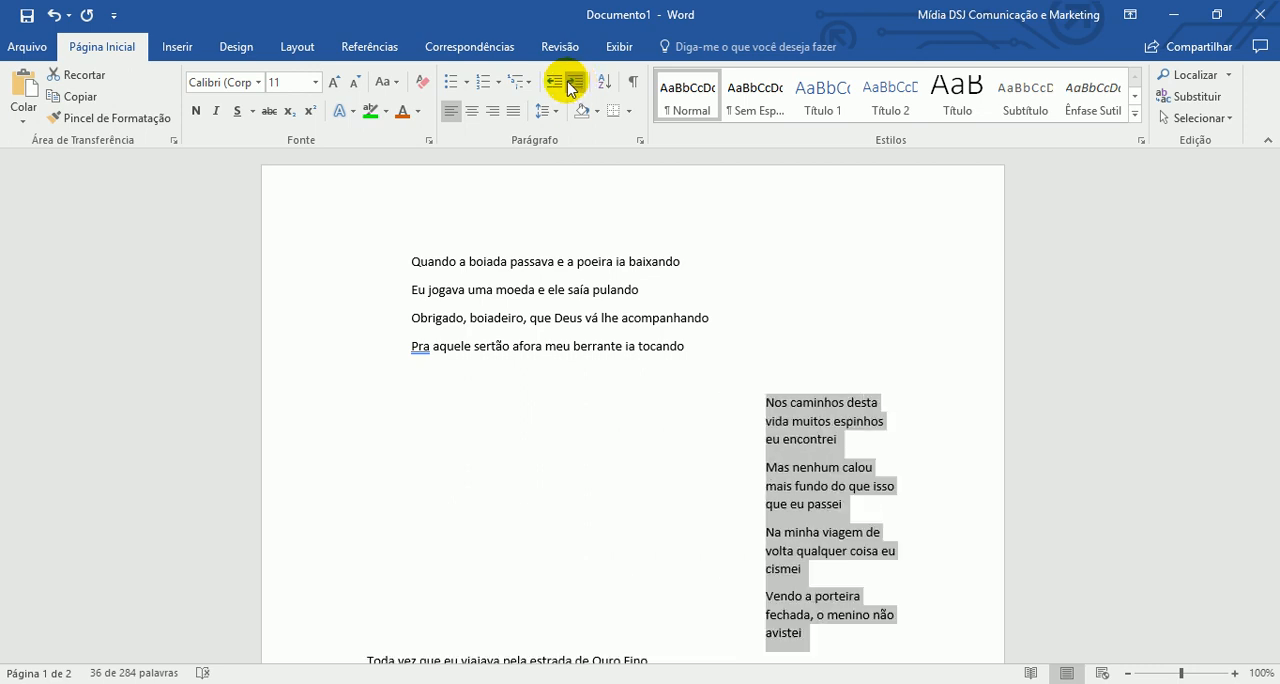
- Decrease the indent of the second stanza's first four lines to two levels from the margin
click(555, 83)
click(555, 83)
click(555, 83)
click(555, 83)
click(555, 83)
click(555, 83)
click(555, 83)
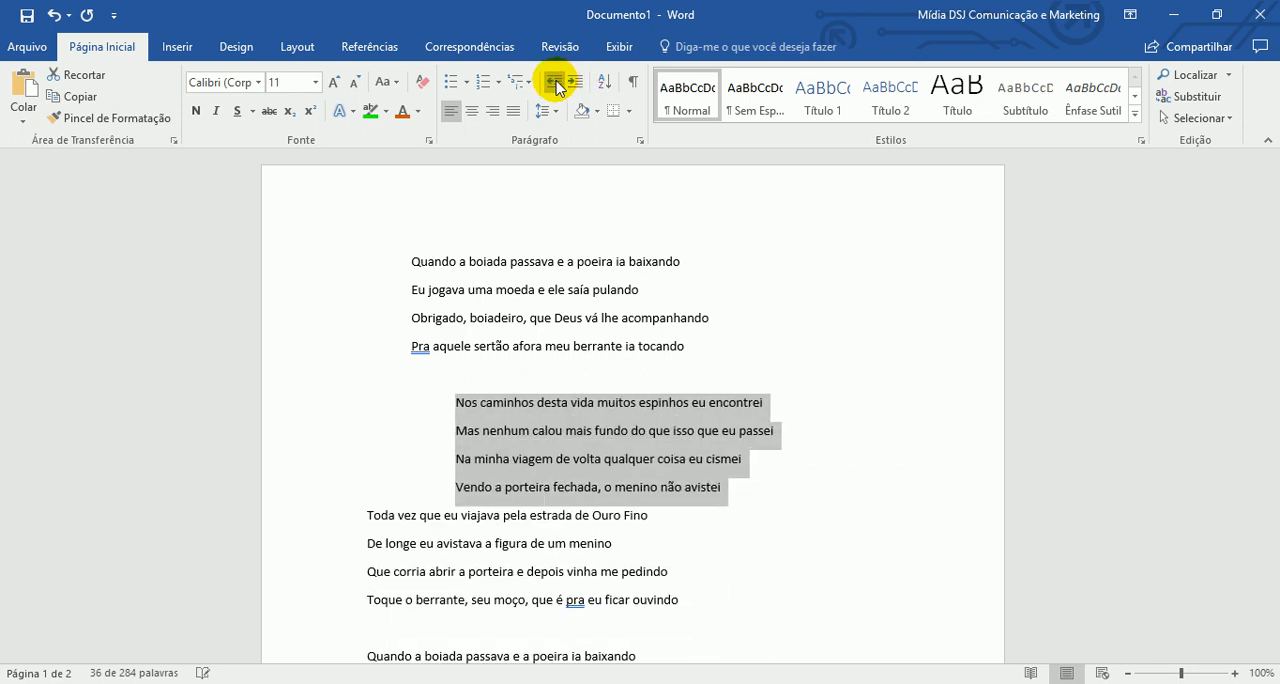
click(555, 83)
click(575, 83)
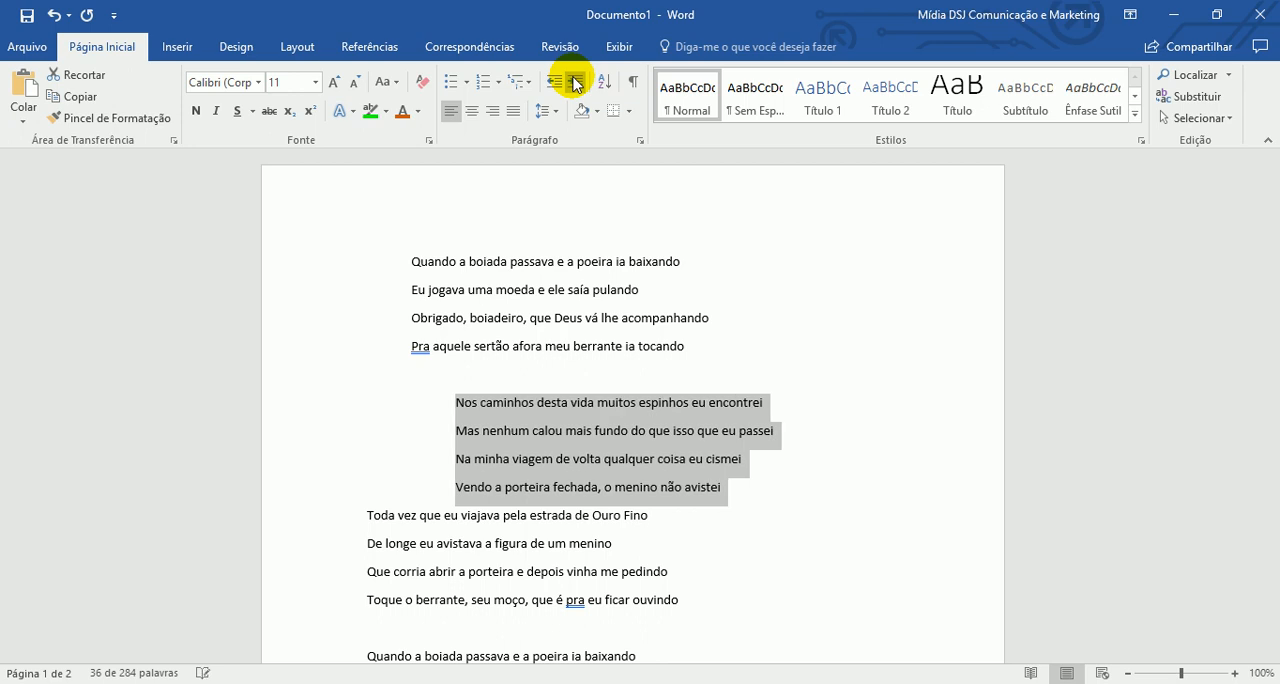
click(536, 402)
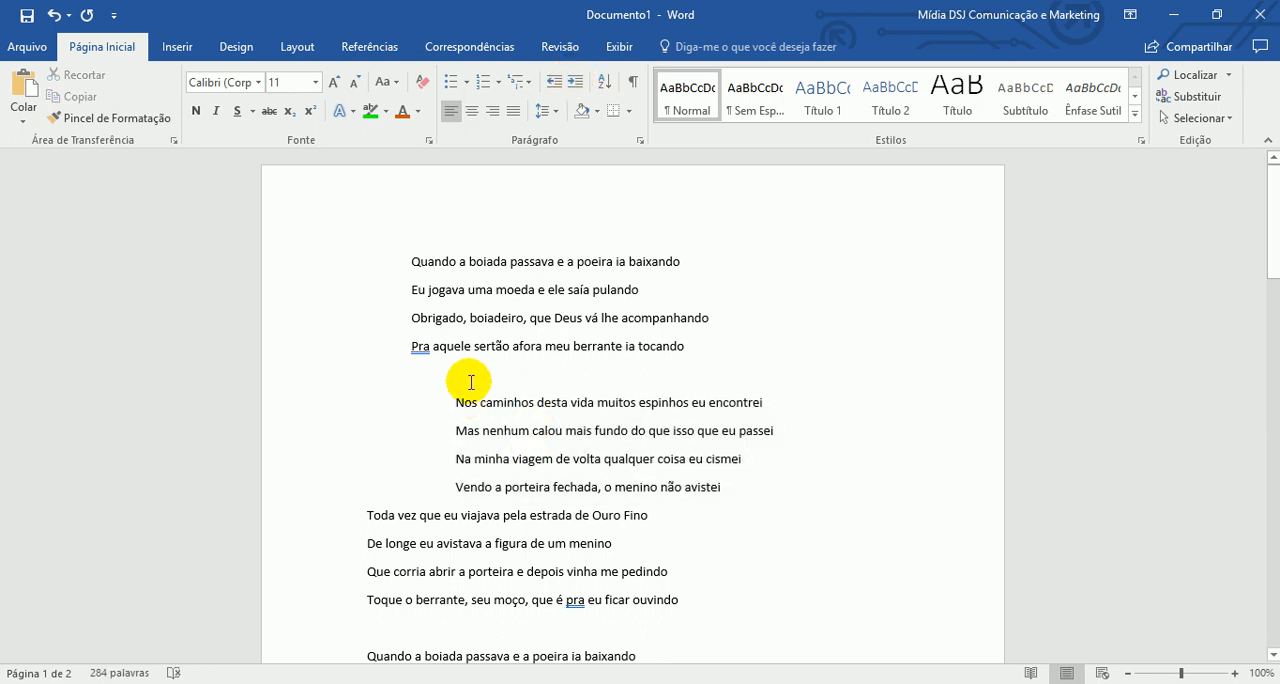
- Show the ruler, check the indent position of each differently indented block of lyrics, and hide the ruler again
click(619, 47)
click(532, 75)
click(465, 425)
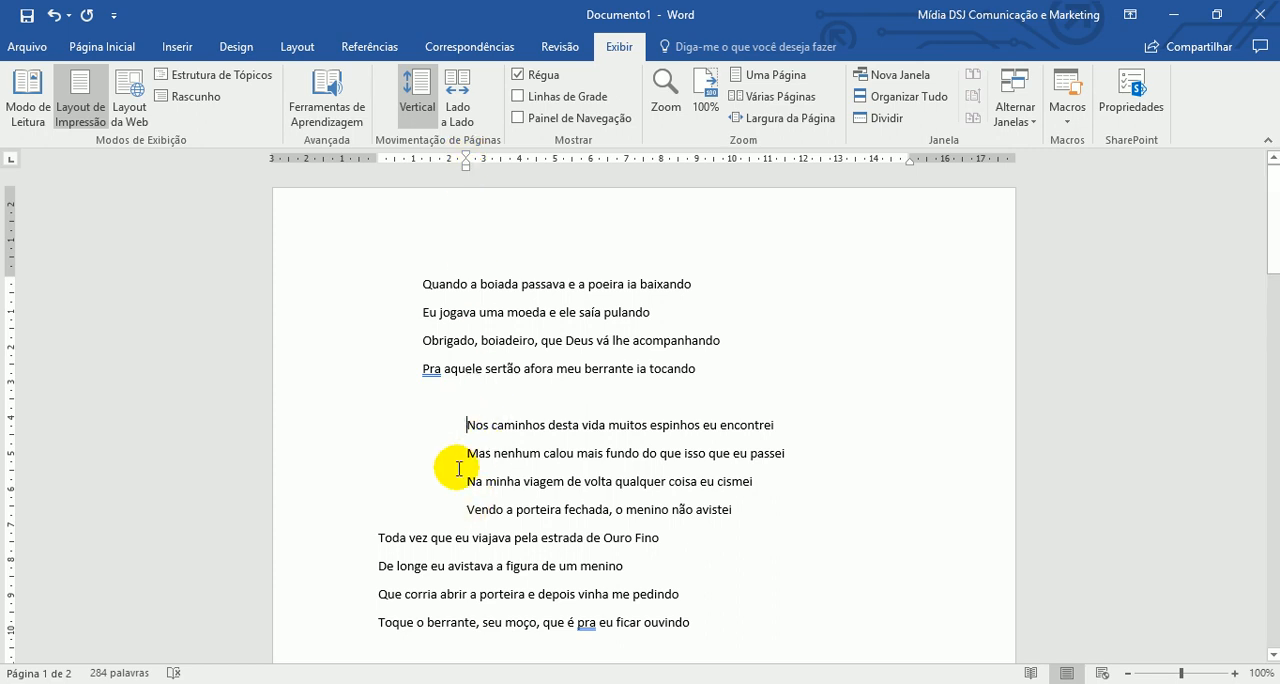
click(420, 284)
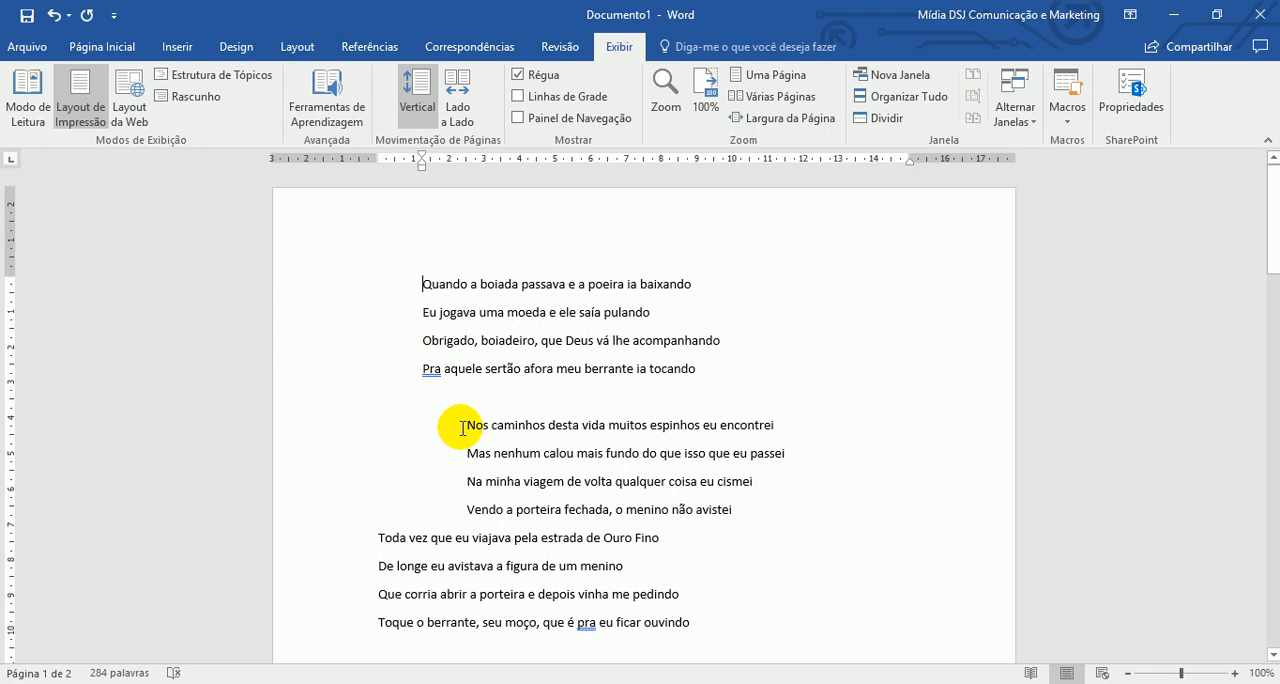
click(376, 548)
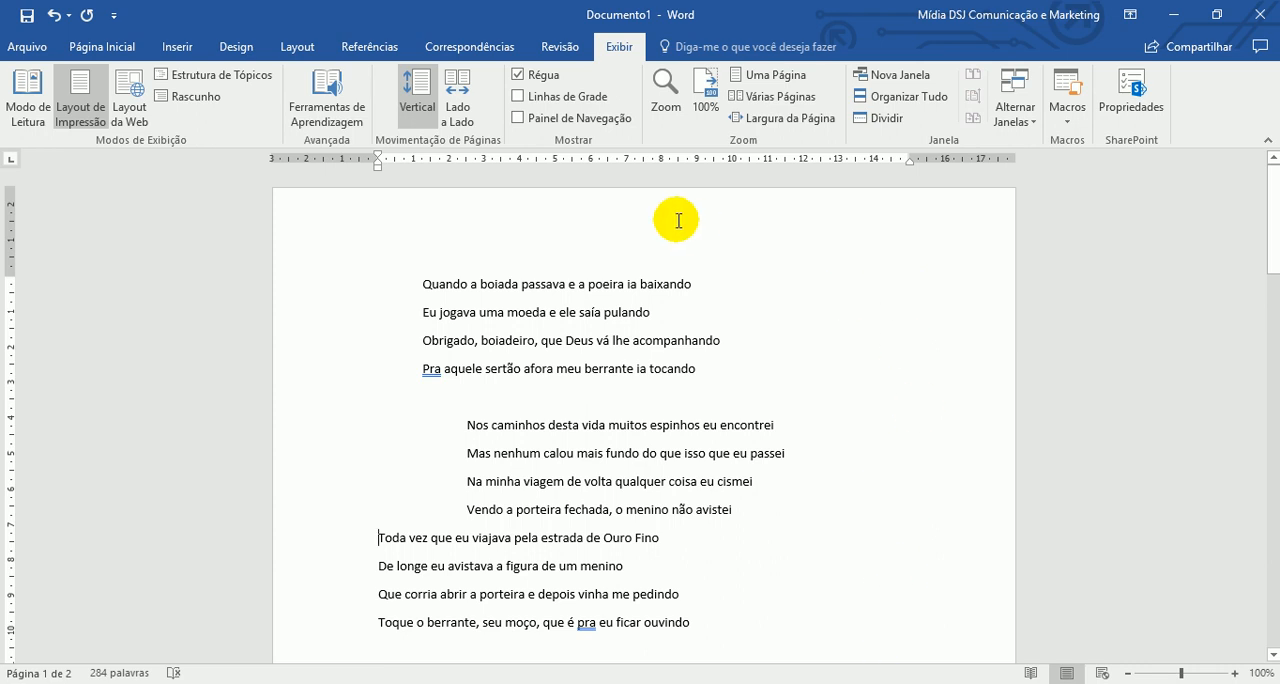
click(533, 76)
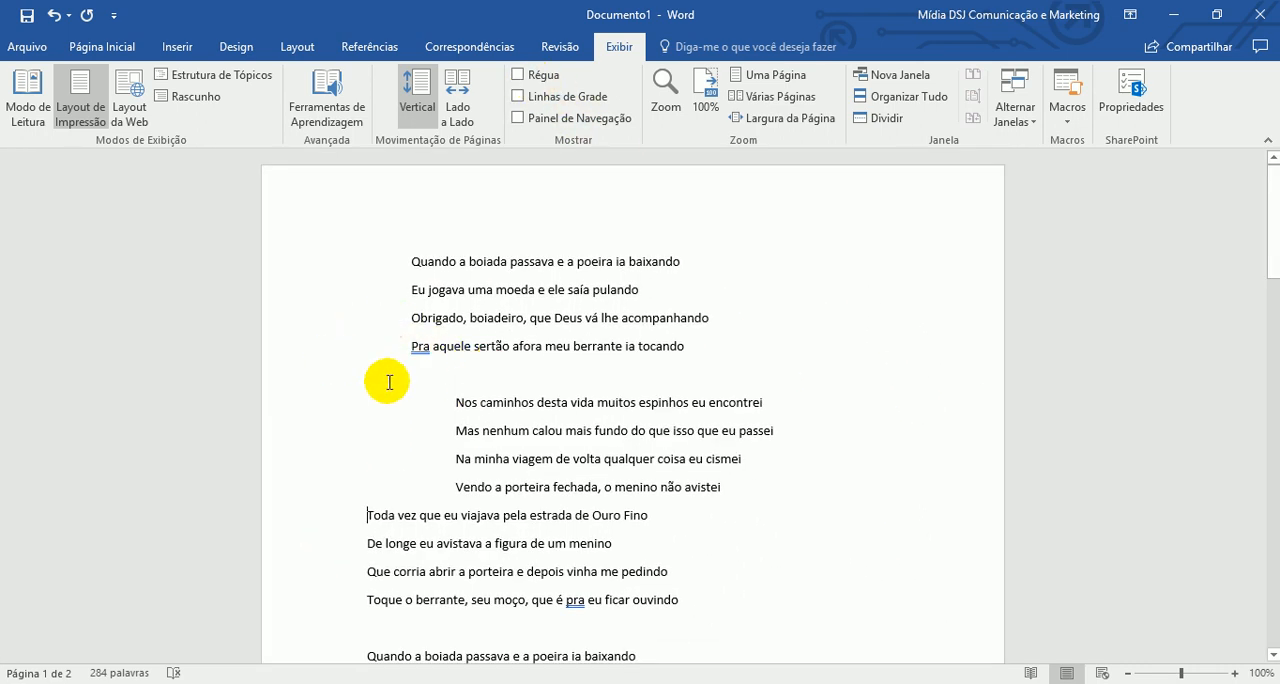
- Remove the indents from the first stanza and the second stanza's first four lines, bringing them back to the left margin
drag(391, 266, 737, 490)
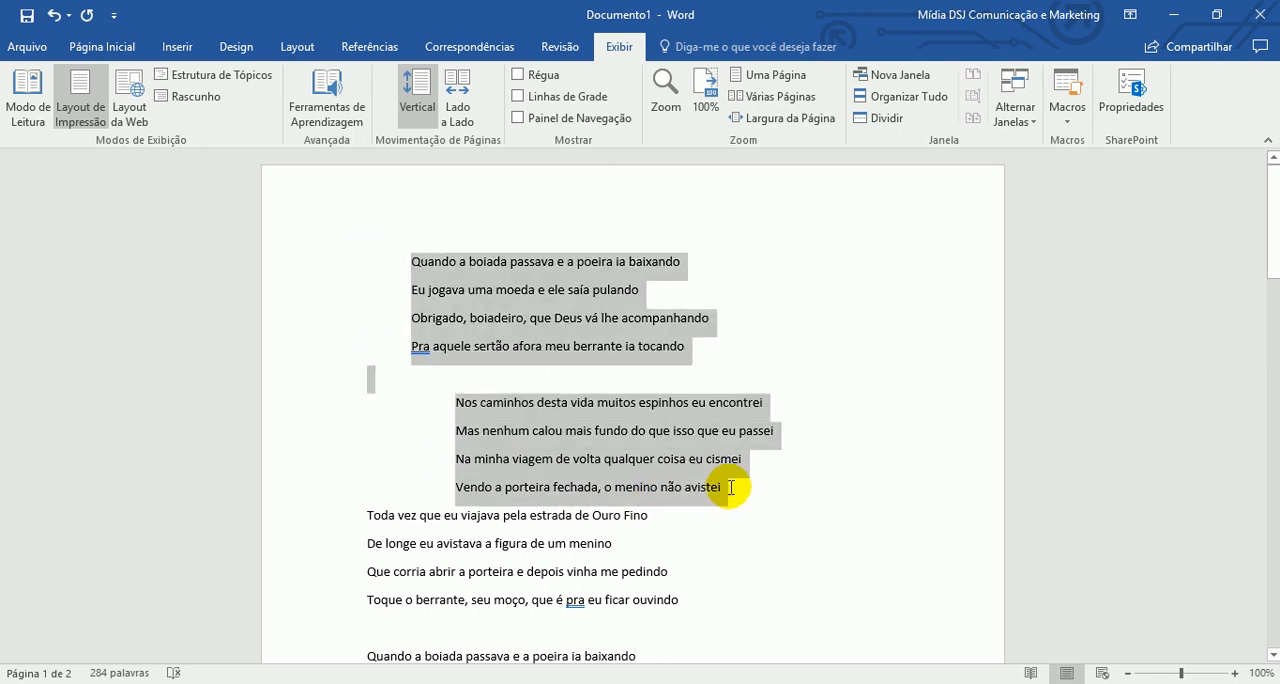
click(105, 50)
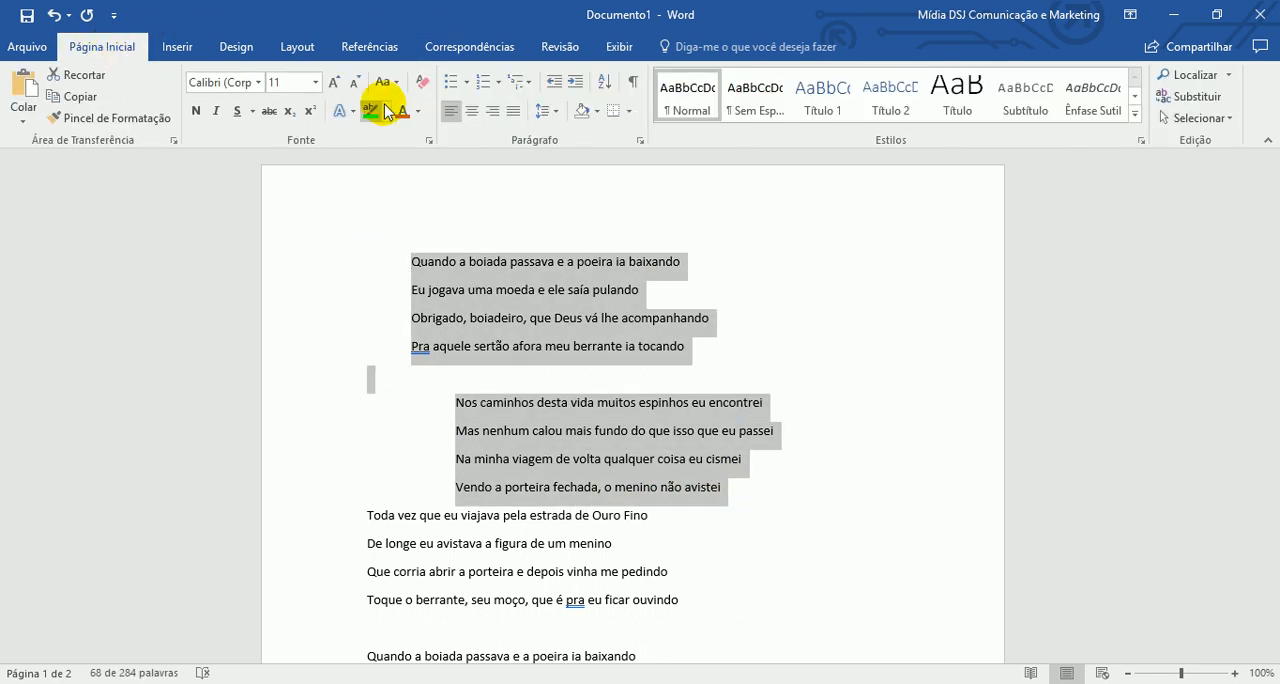
click(554, 84)
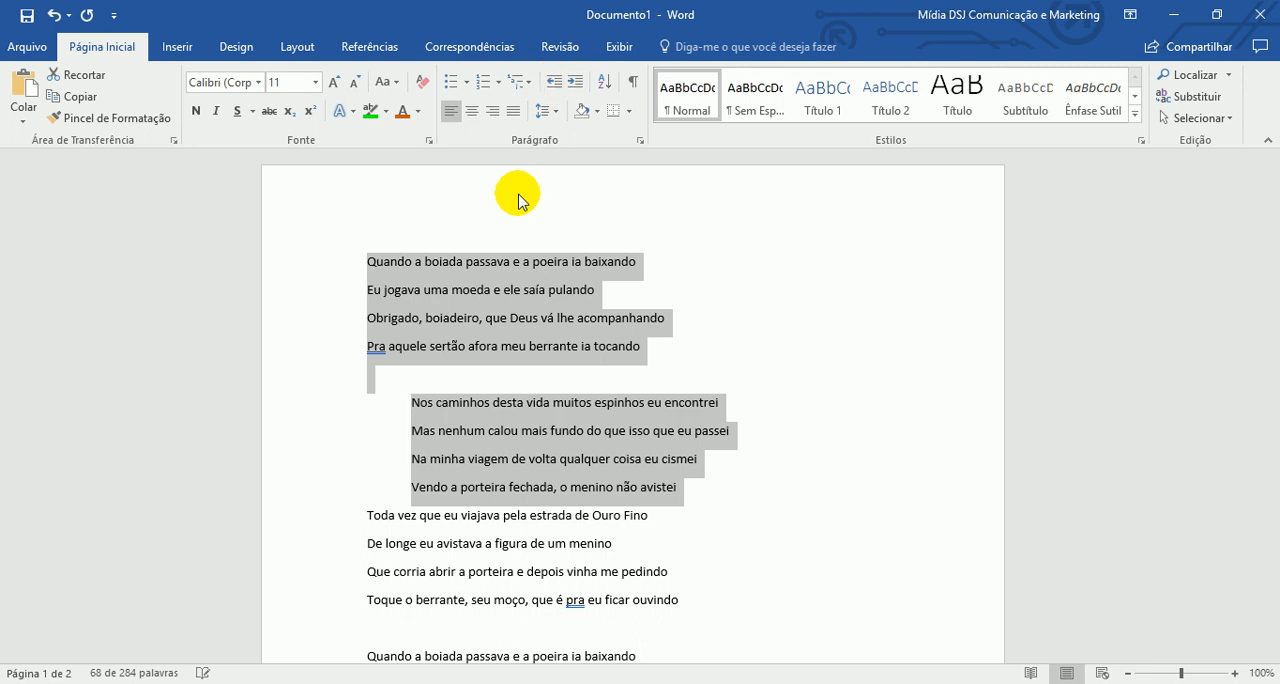
click(368, 392)
drag(391, 394, 682, 497)
click(554, 84)
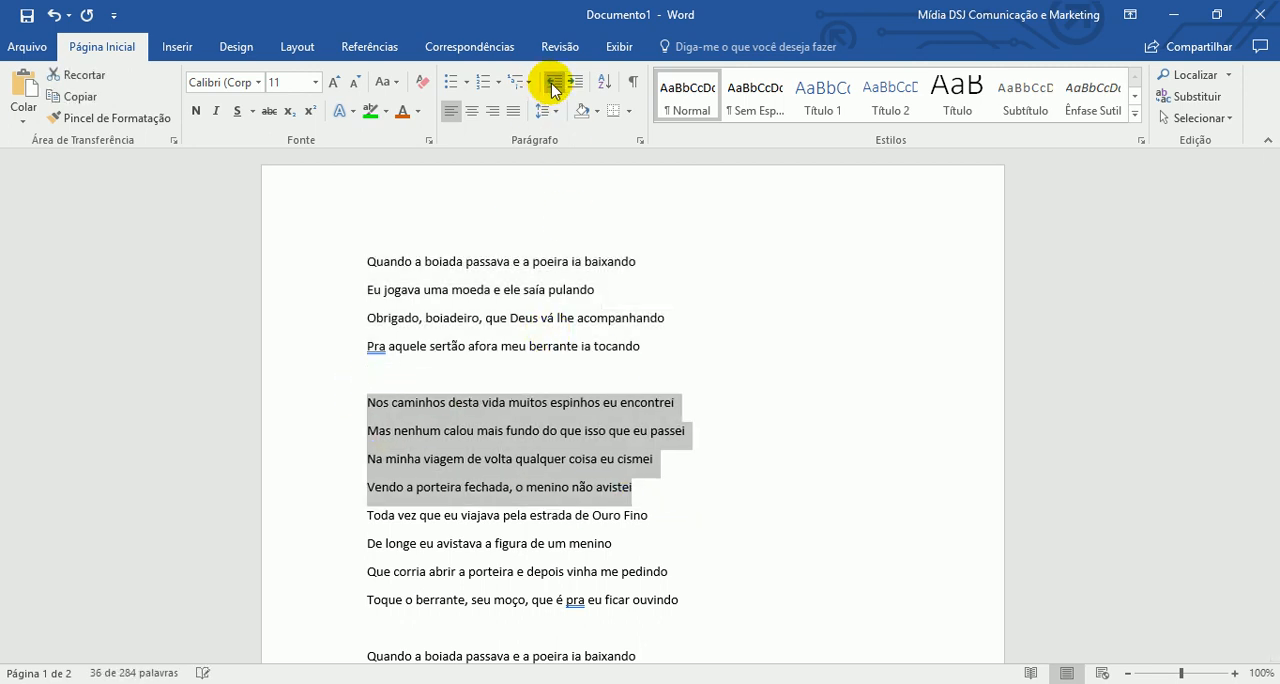
click(477, 402)
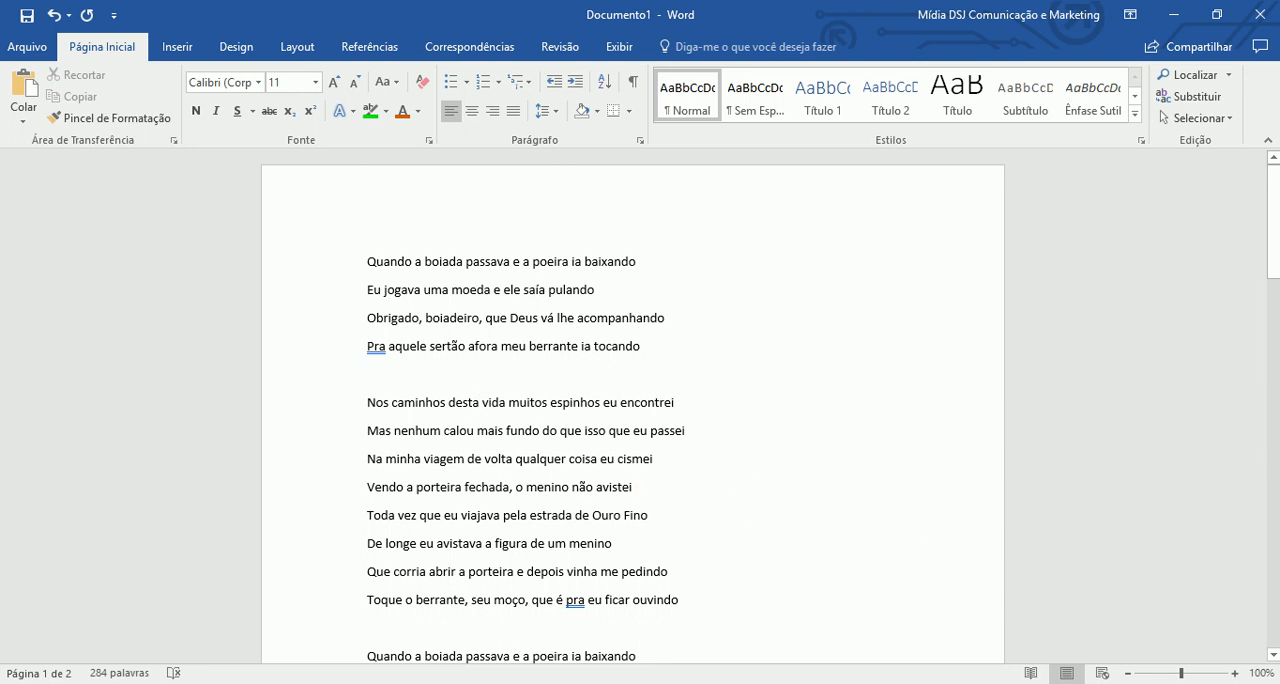
- Insert three blank lines above the first stanza and place the text cursor on the topmost one
click(1235, 673)
click(1235, 673)
click(1235, 673)
click(1235, 673)
click(1235, 673)
click(1235, 673)
scroll(595, 459, up, 1)
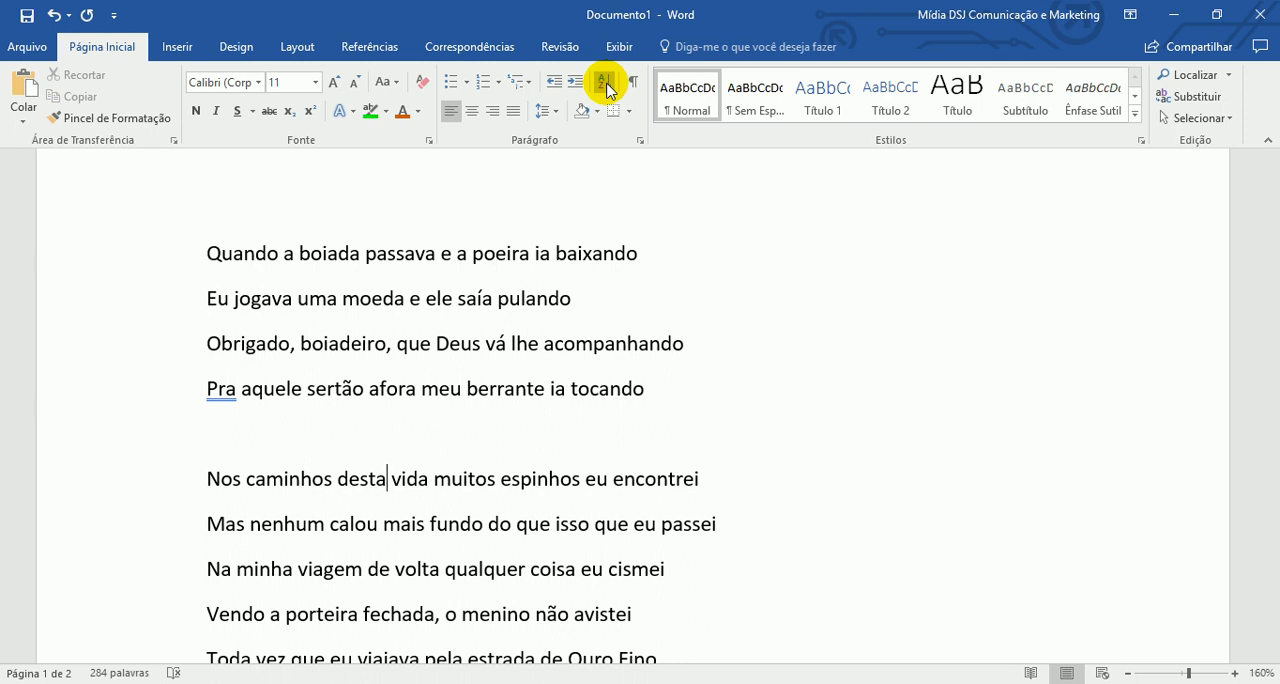
click(221, 253)
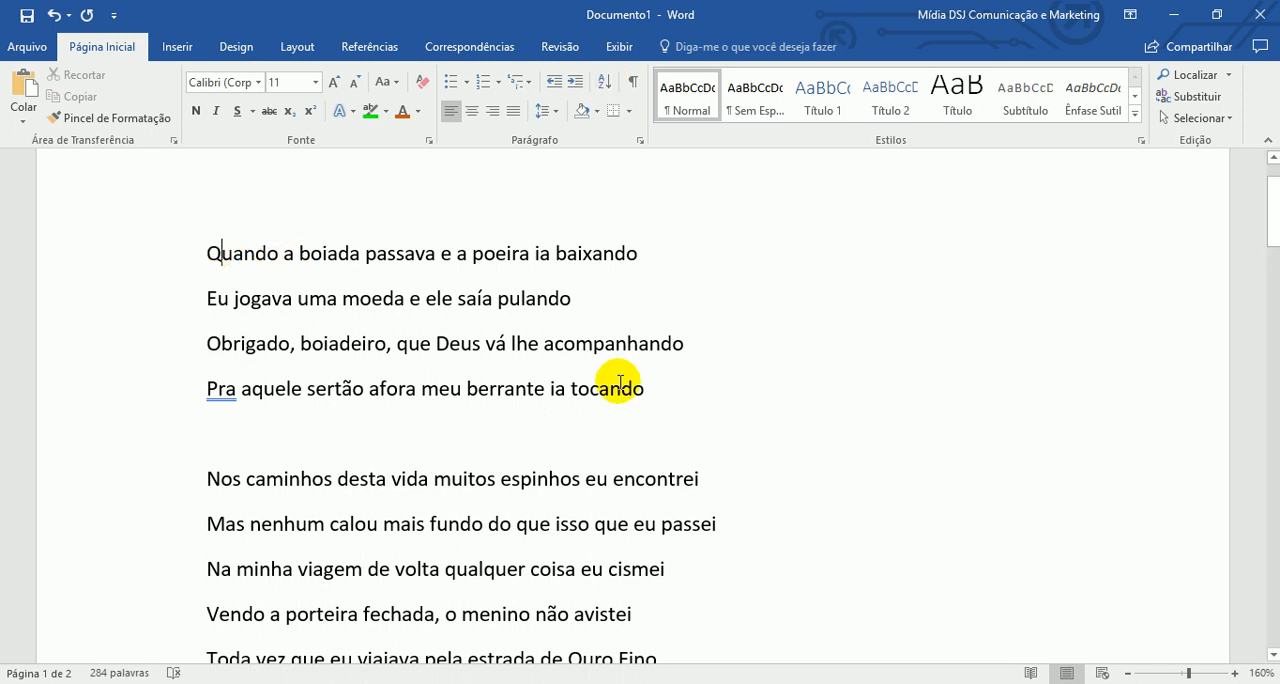
key(Return)
key(Return)
key(Return)
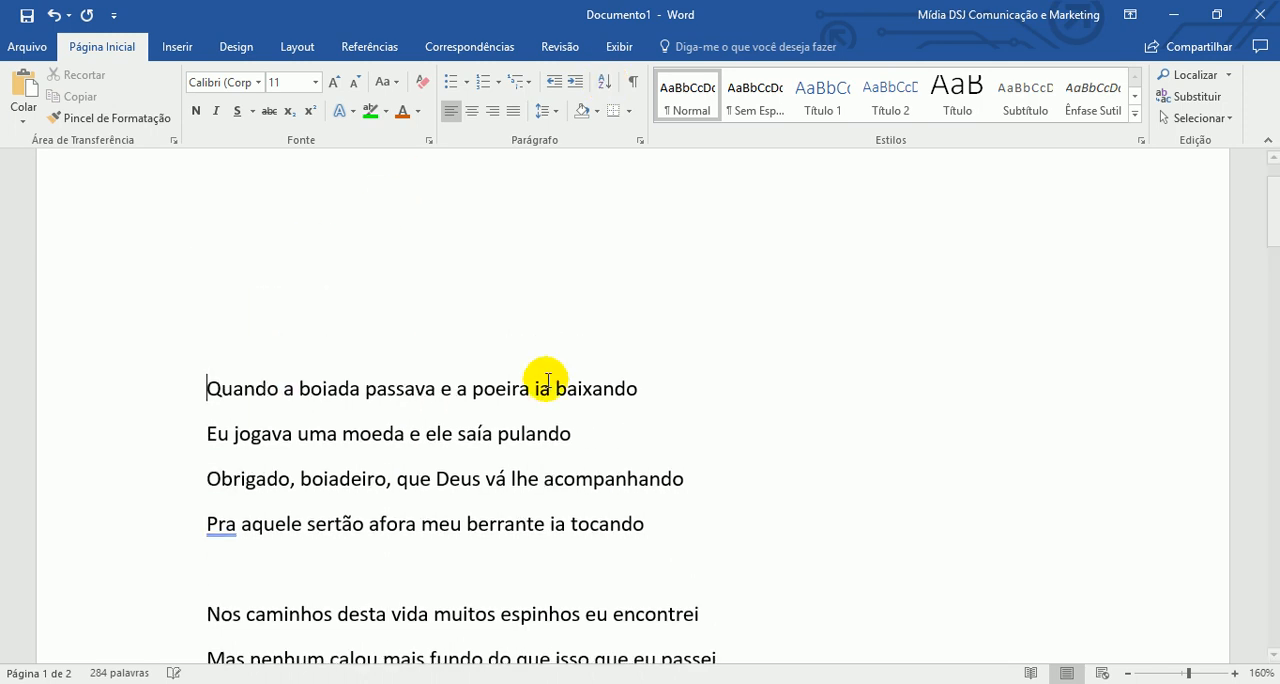
click(256, 264)
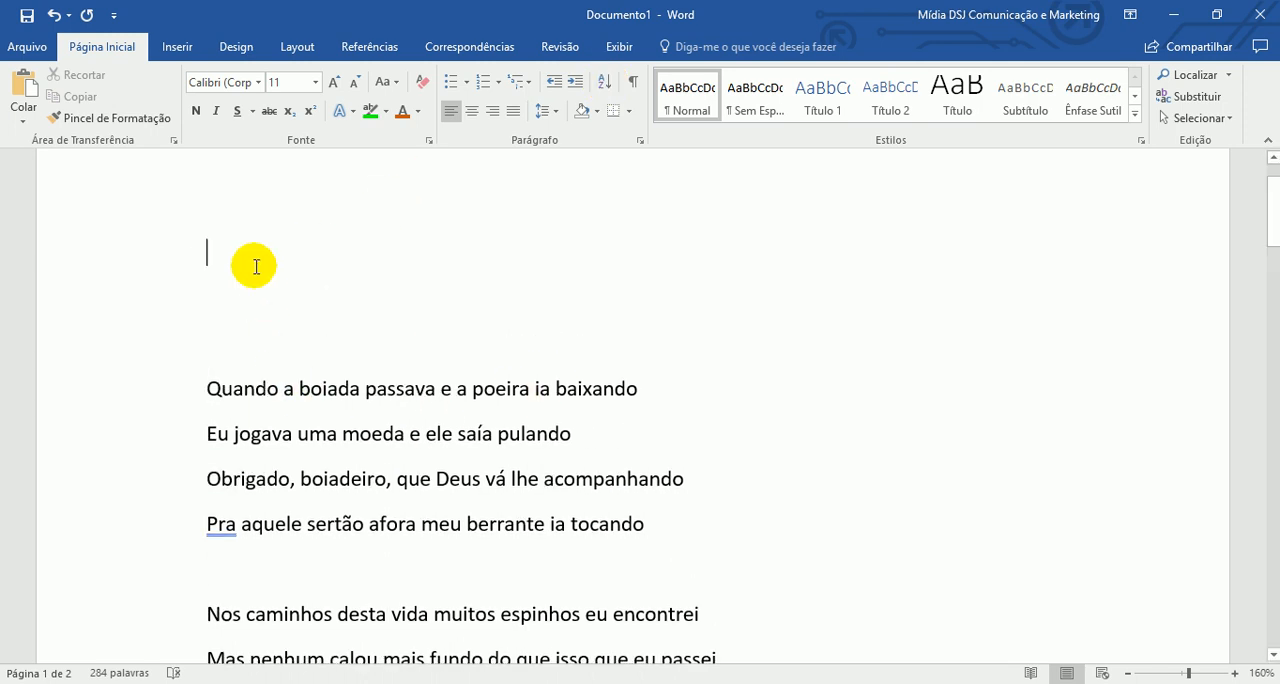
- Insert a table with two columns and four rows on the blank line above the lyrics
click(630, 112)
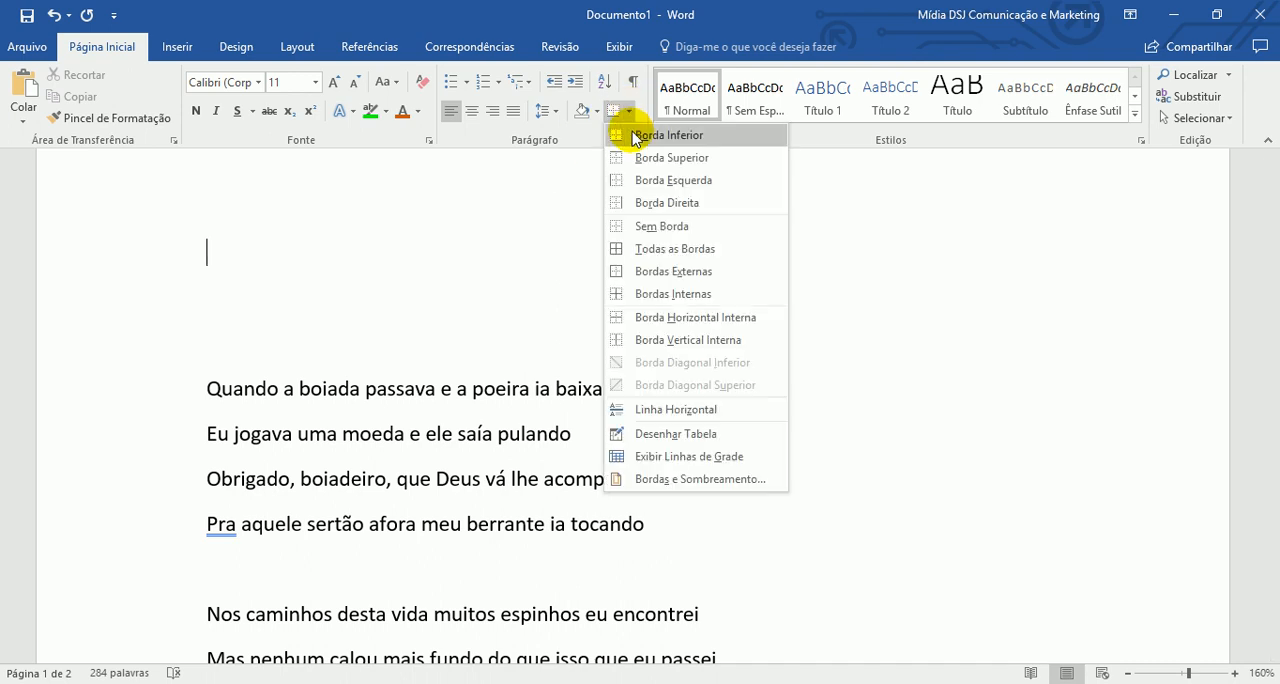
click(216, 248)
click(179, 46)
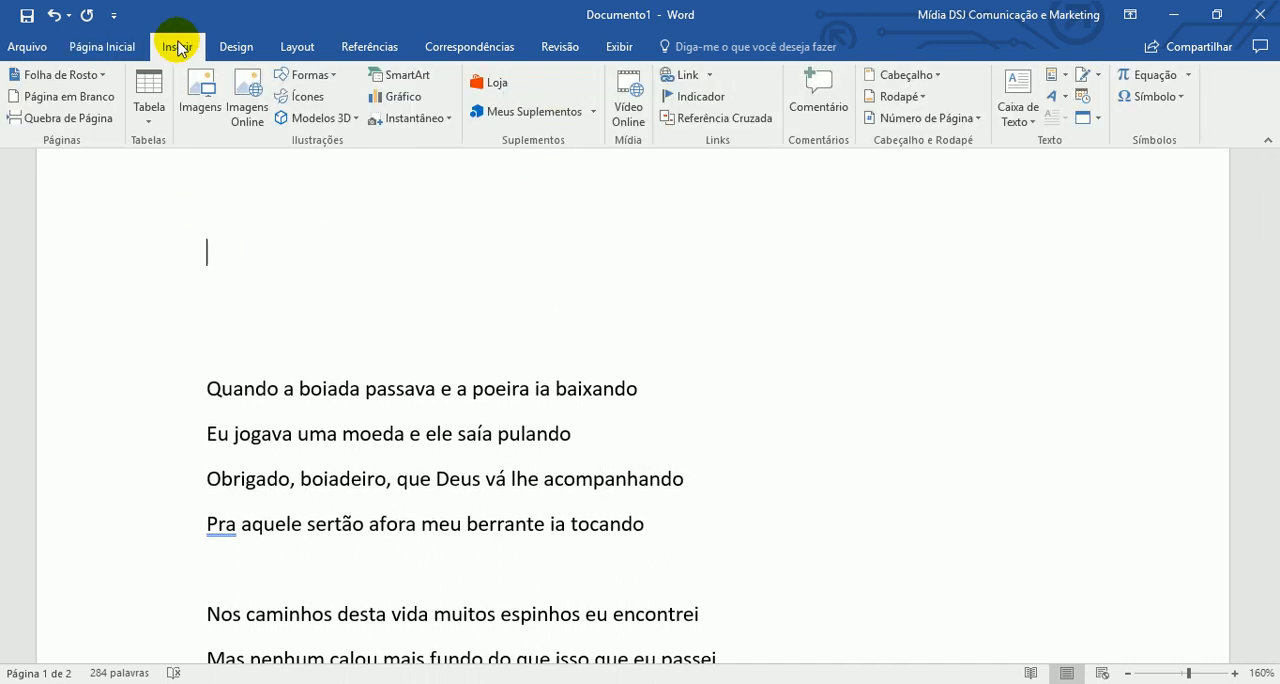
click(148, 118)
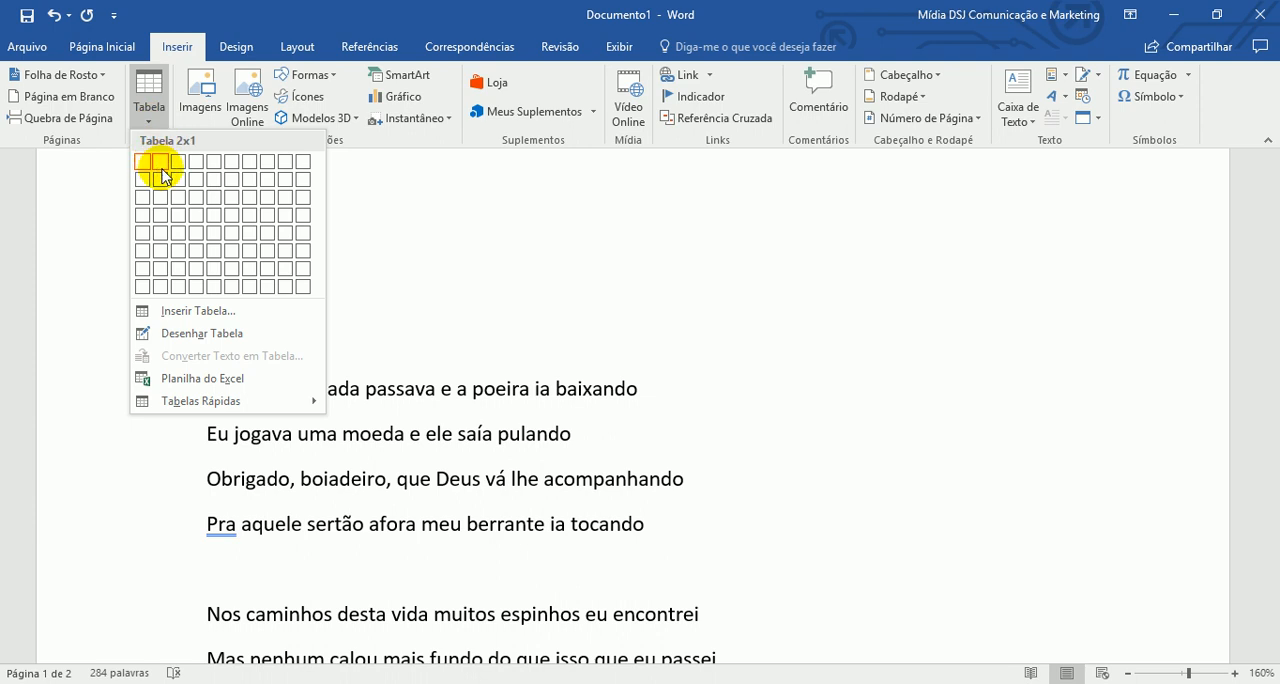
click(163, 218)
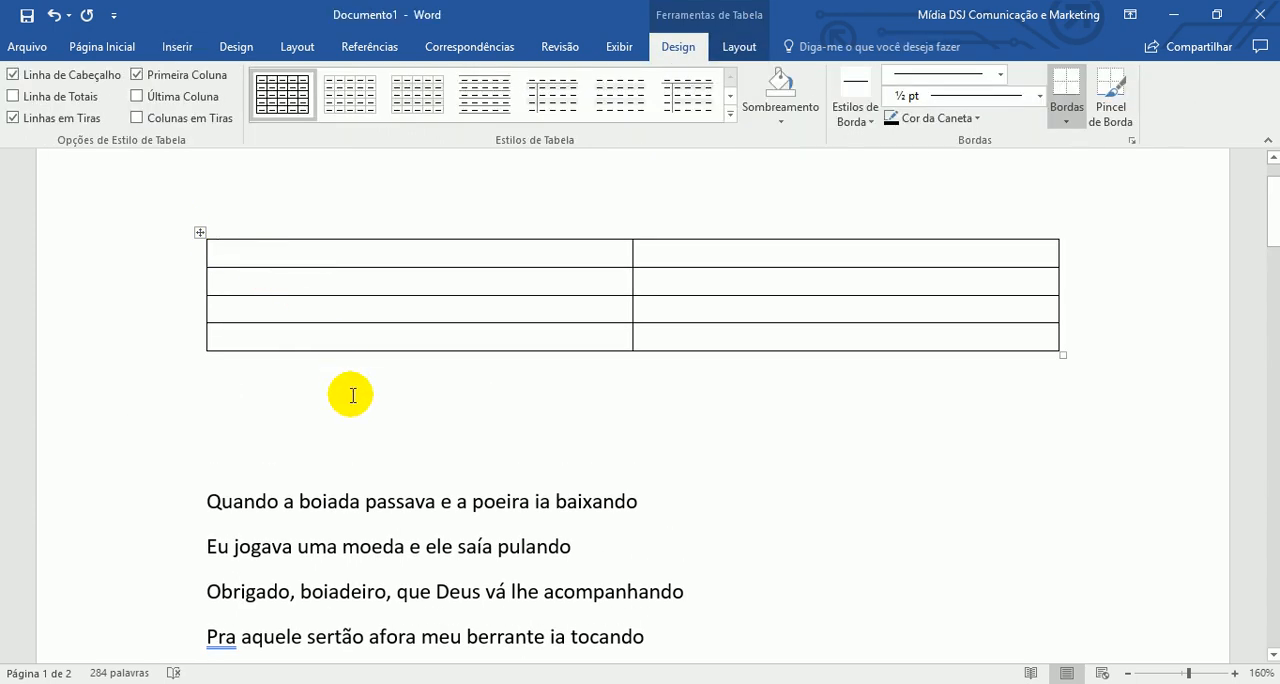
- Fill the table's first two rows with Mãe and Pai, entering 123 beside each
text(Mãe )
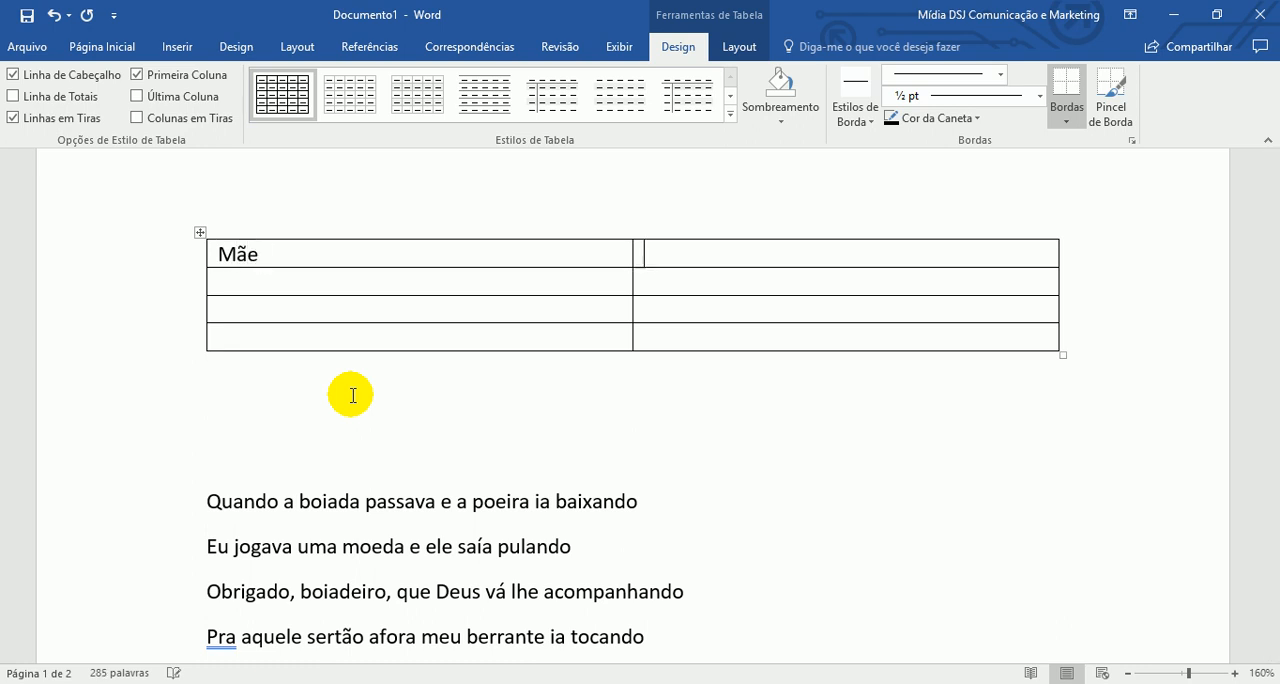
text(123 )
text(Pai)
key(Tab)
text(12)
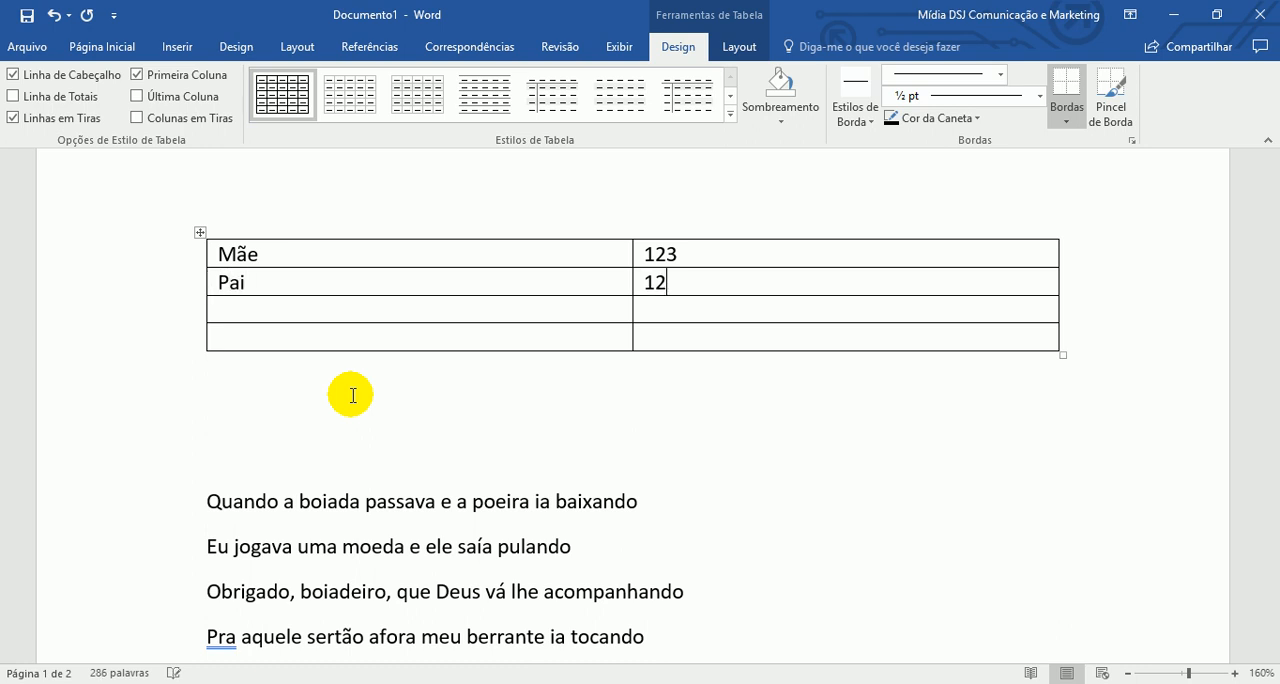
text(43)
- Fill the table's third row with Irmão and 123
key(Tab)
text(Irnm)
key(BackSpace)
key(BackSpace)
text(m123)
key(Tab)
- Enter Tio in the fourth row's first cell and add two more rows starting with Primo and Avó
text(Tip)
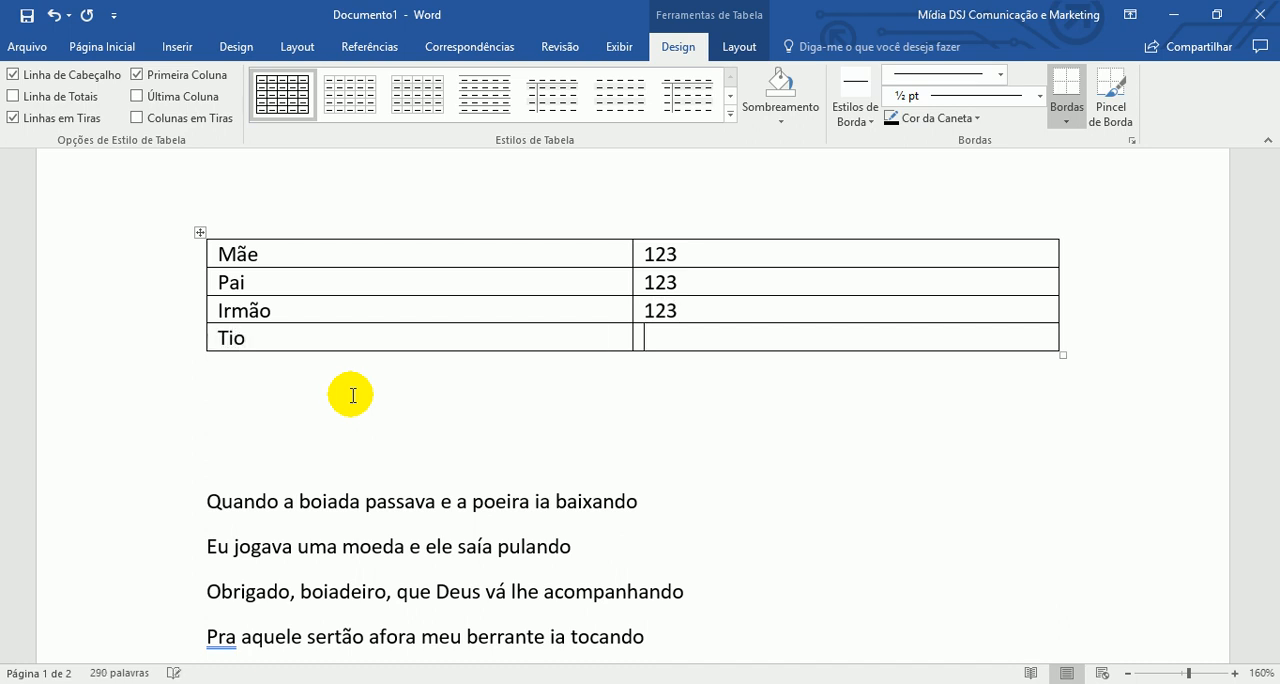
key(Tab)
key(Tab)
text(Pri)
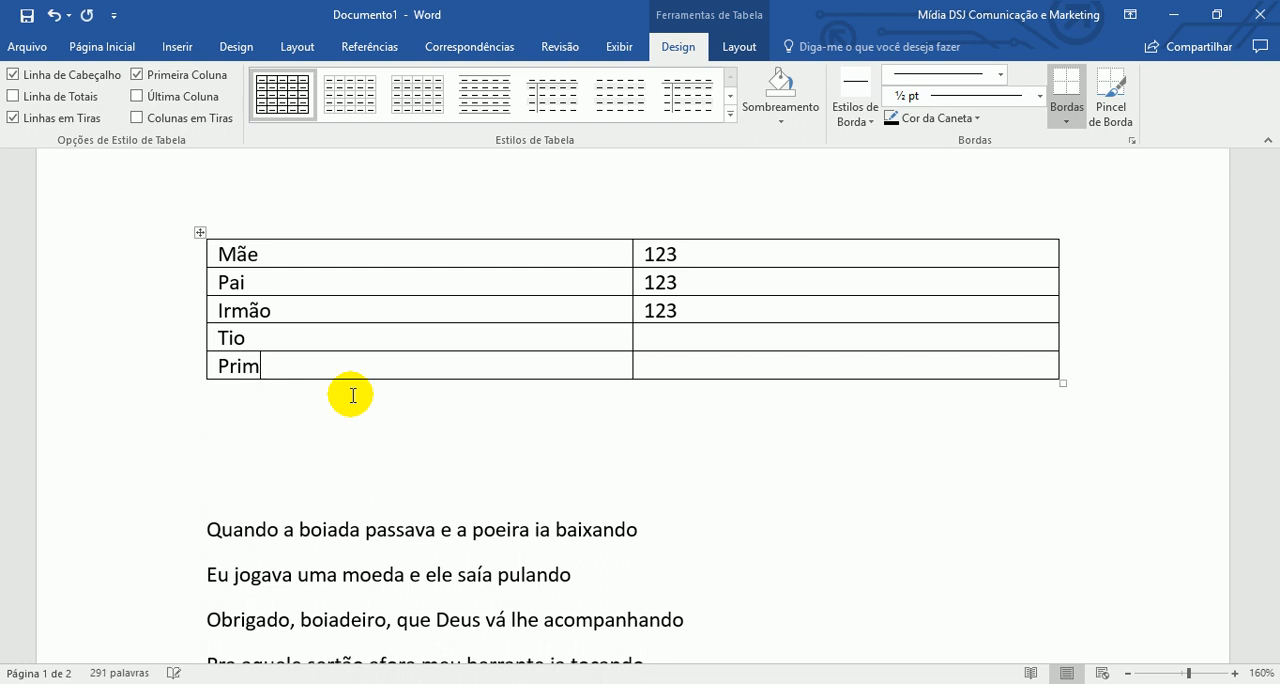
key(Tab)
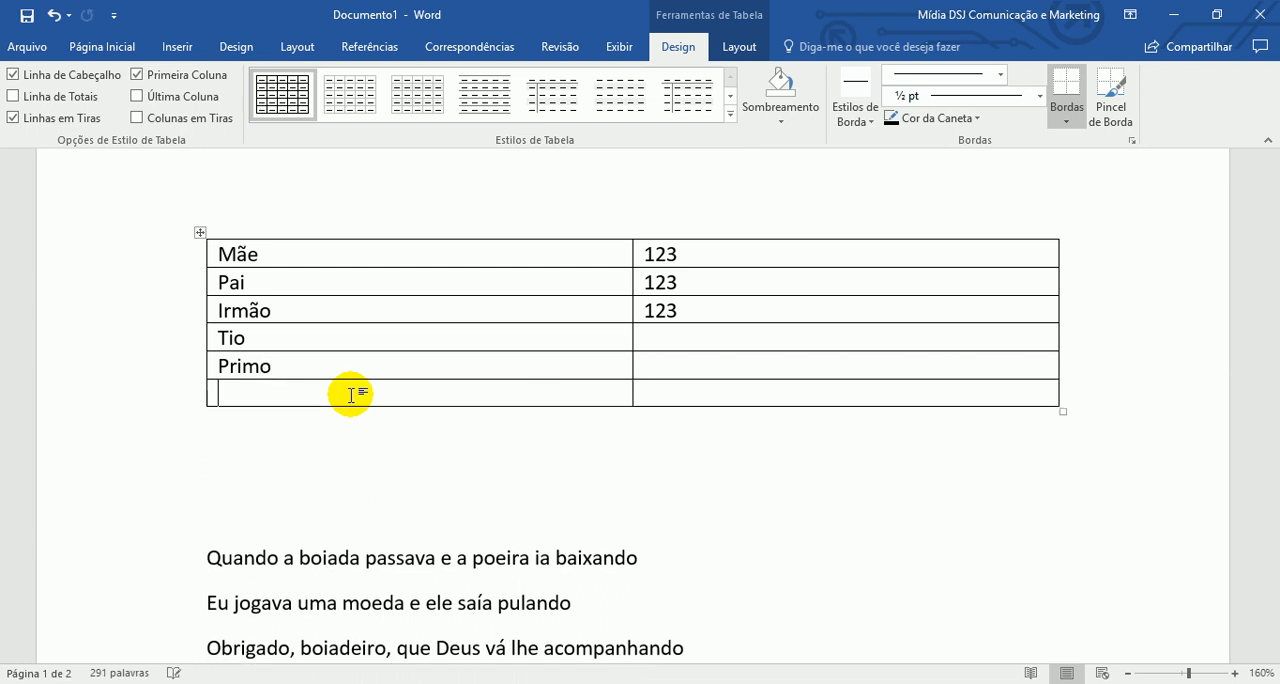
text(Avo)
- Try to sort the table's first column as text in ascending order
click(30, 45)
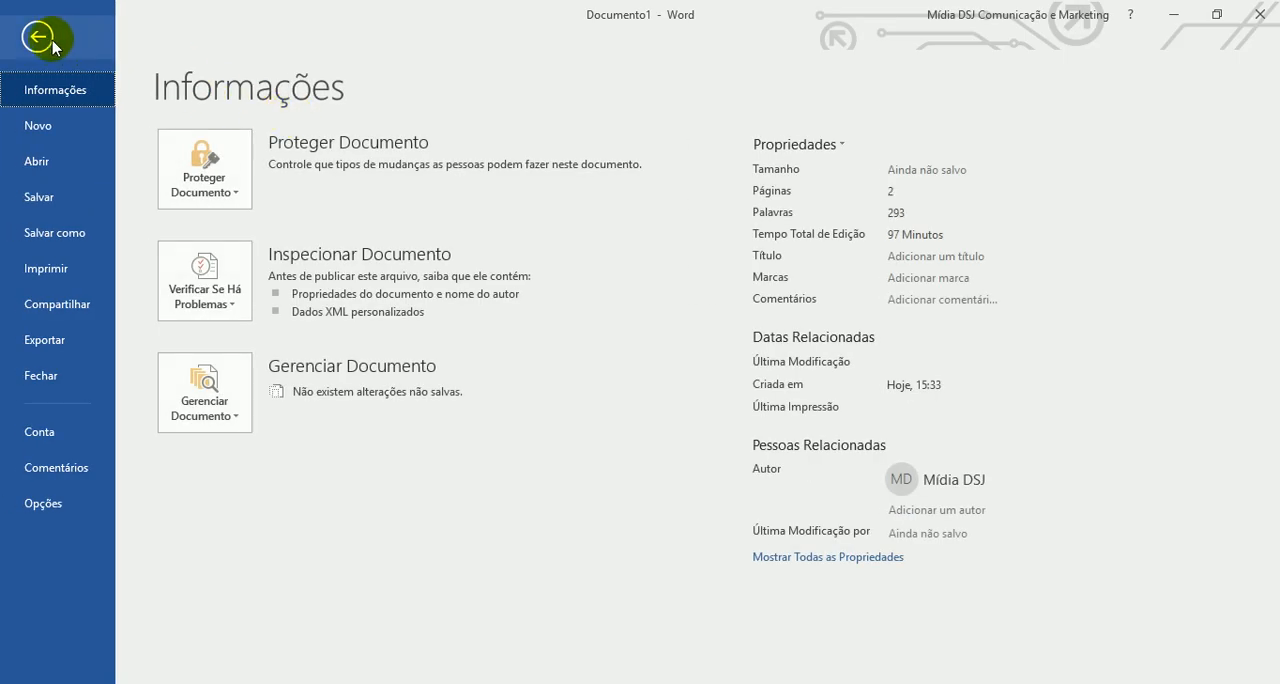
click(37, 36)
click(101, 46)
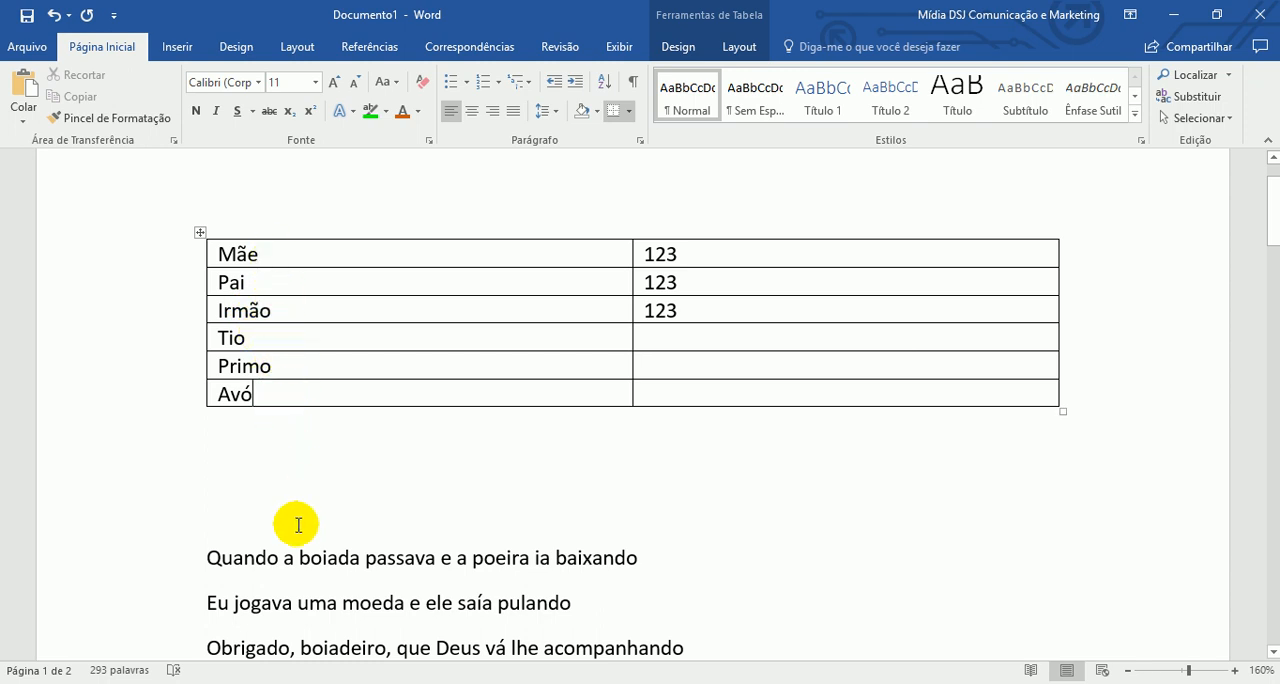
shift+click(290, 333)
drag(290, 333, 294, 260)
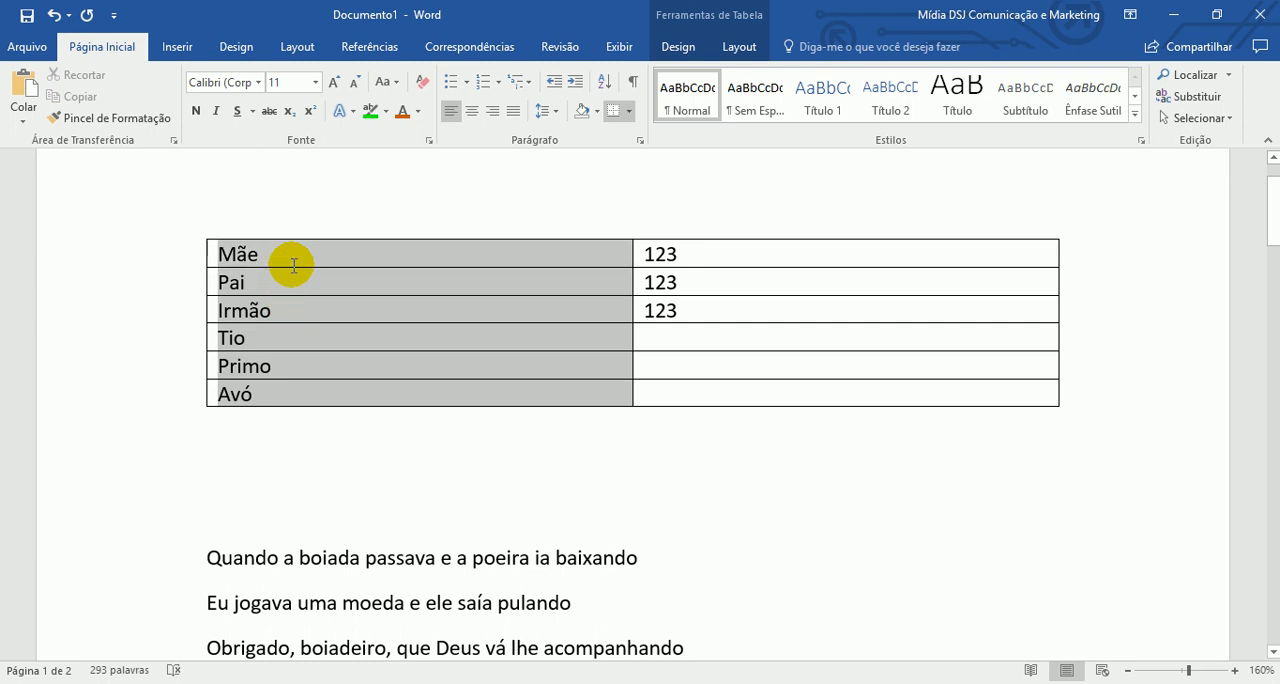
click(599, 87)
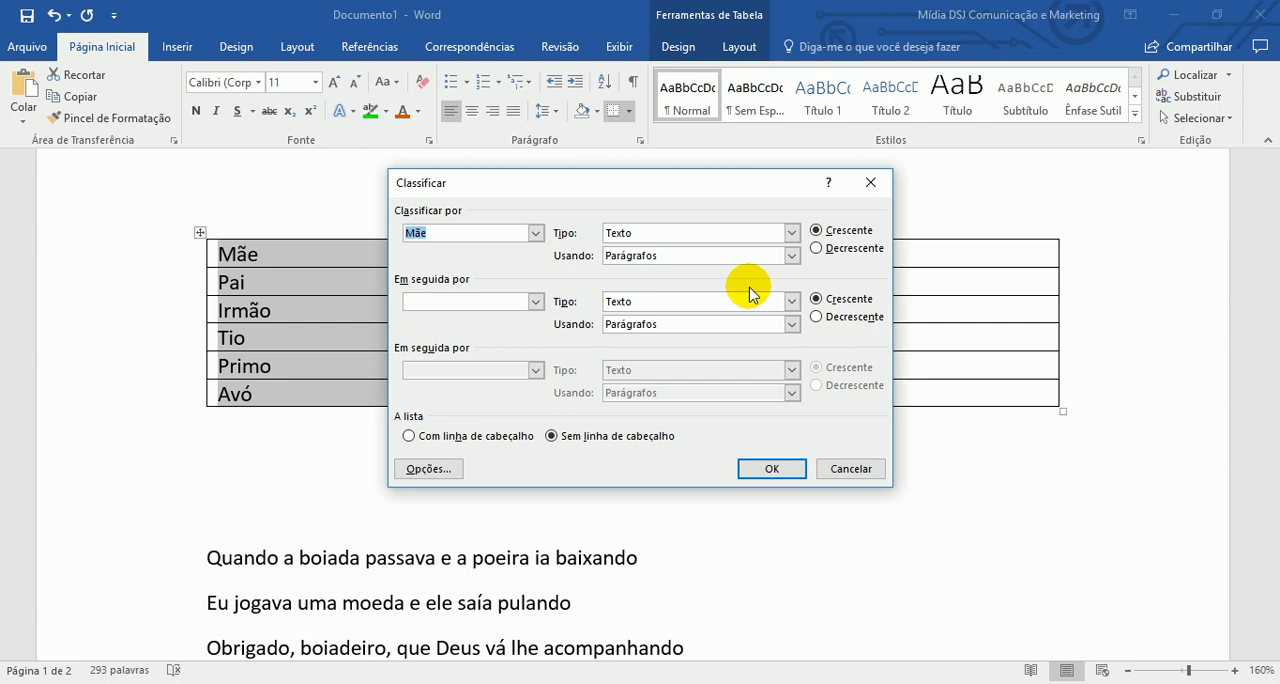
click(762, 474)
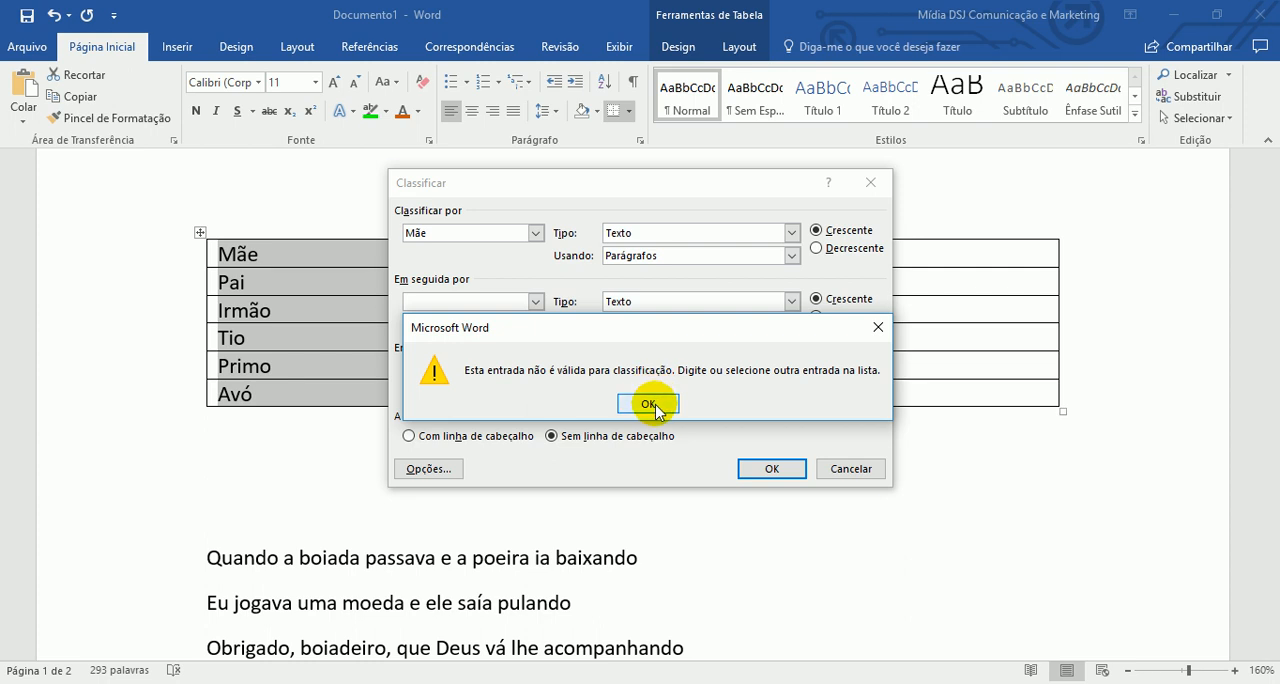
click(650, 400)
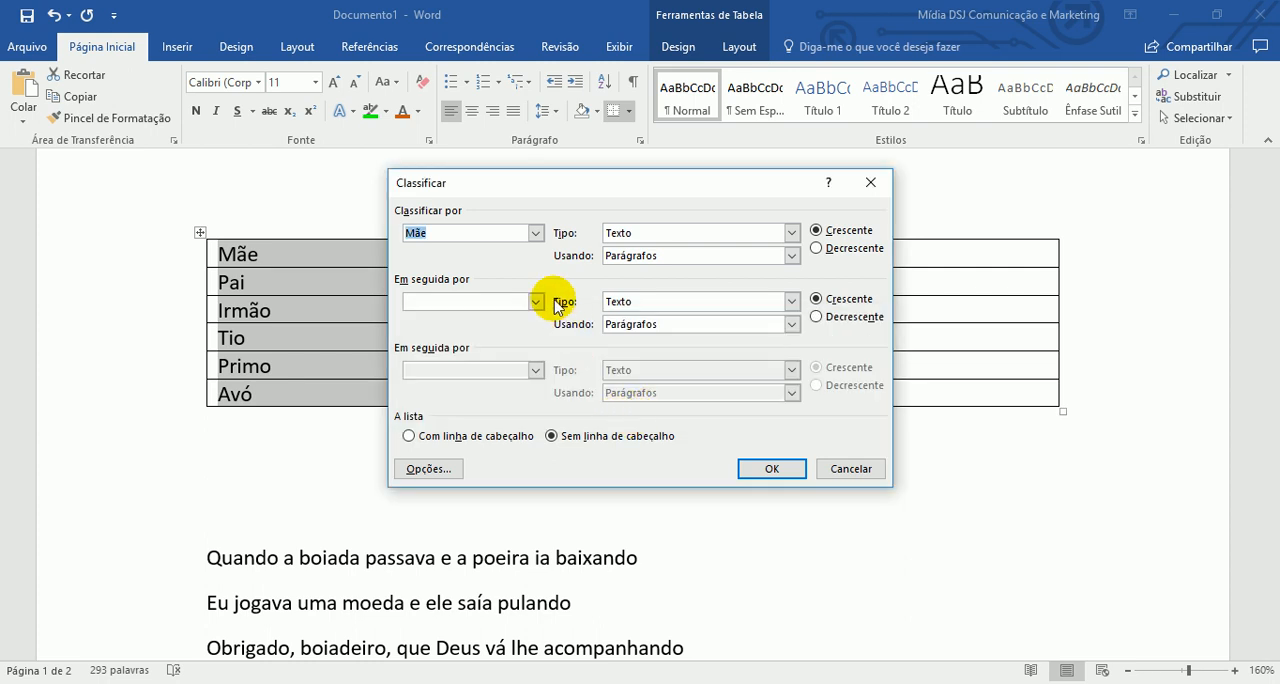
- Try to sort the table's first column in descending order, cancel the sort and reselect the column
click(857, 253)
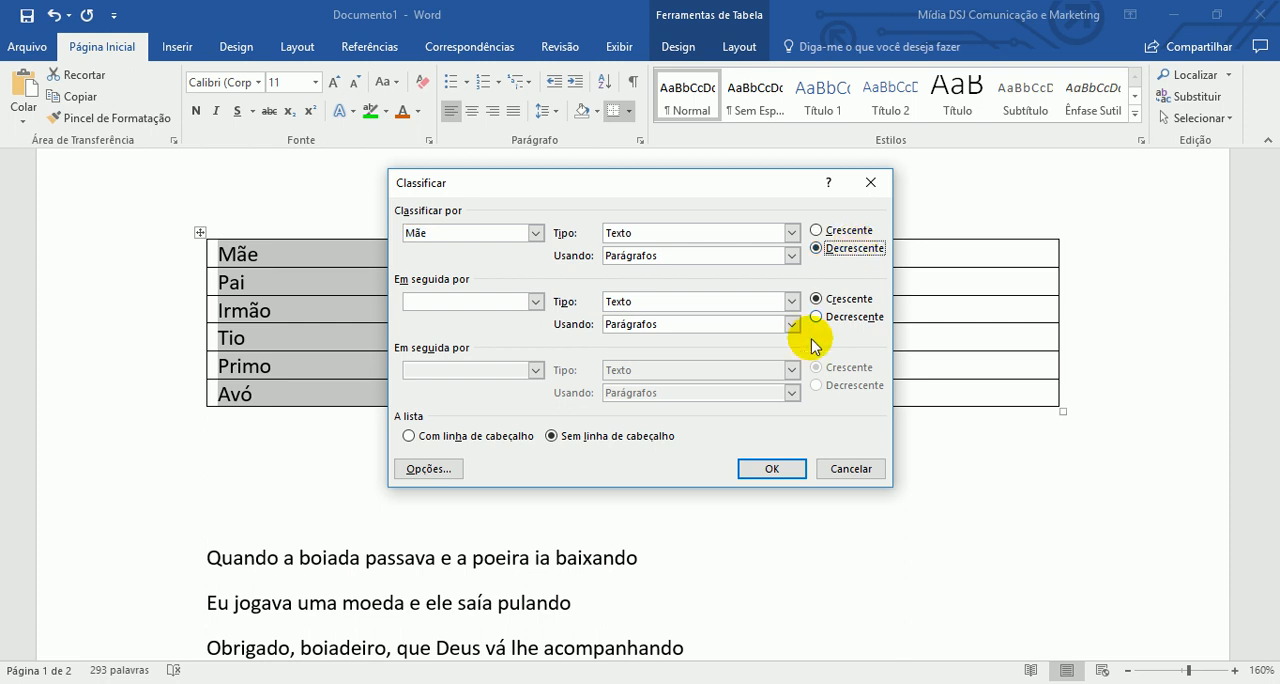
click(763, 468)
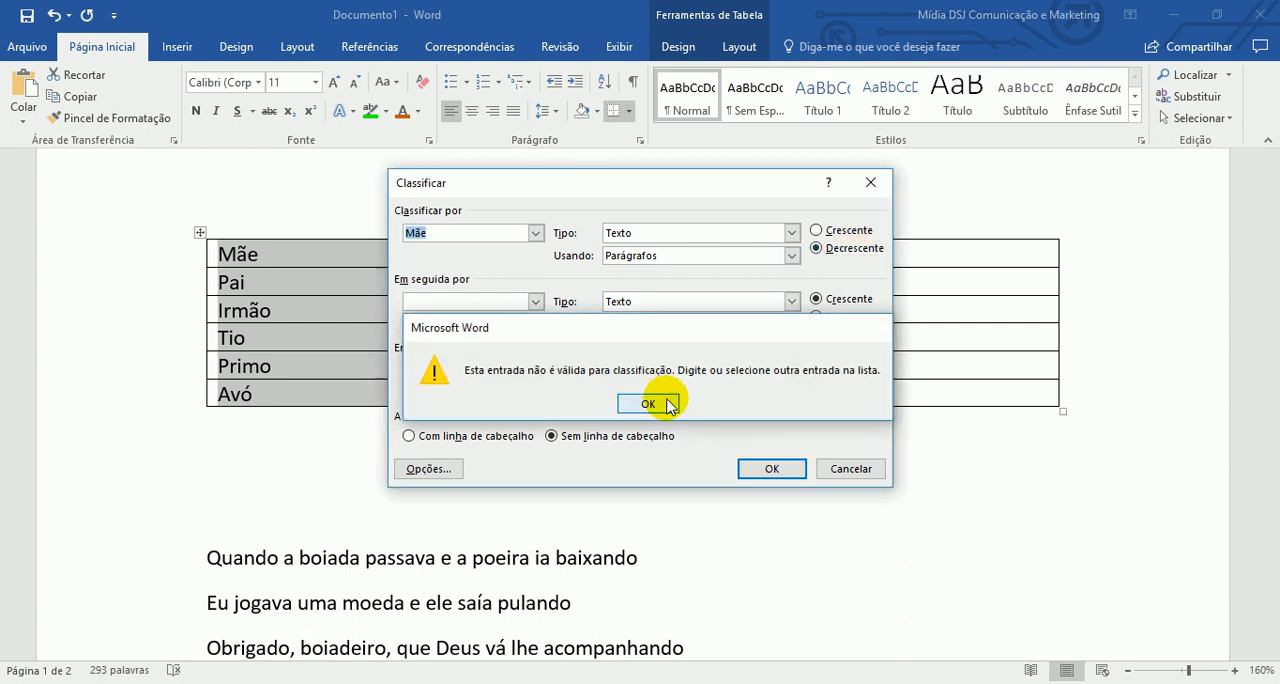
click(669, 404)
click(849, 466)
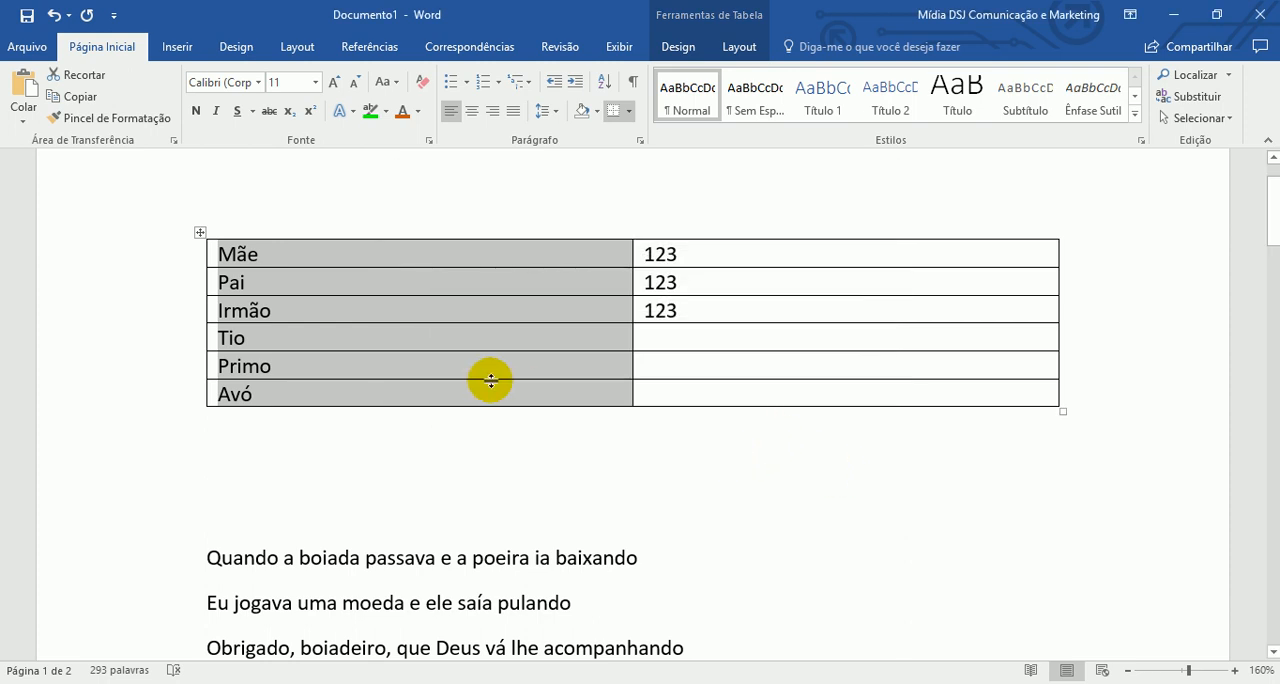
click(318, 337)
drag(277, 249, 272, 385)
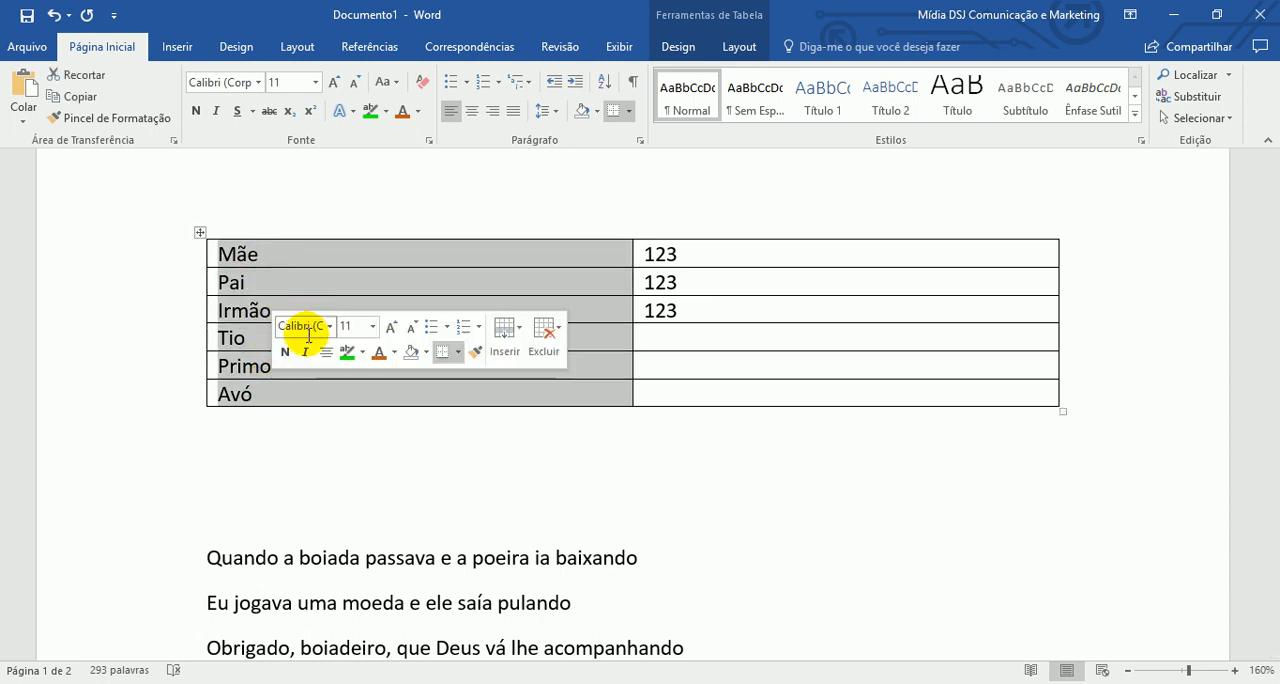
- Sort the four lines of the first stanza below the table alphabetically in ascending order
scroll(300, 318, down, 2)
scroll(245, 290, down, 2)
scroll(234, 372, down, 1)
drag(200, 420, 290, 555)
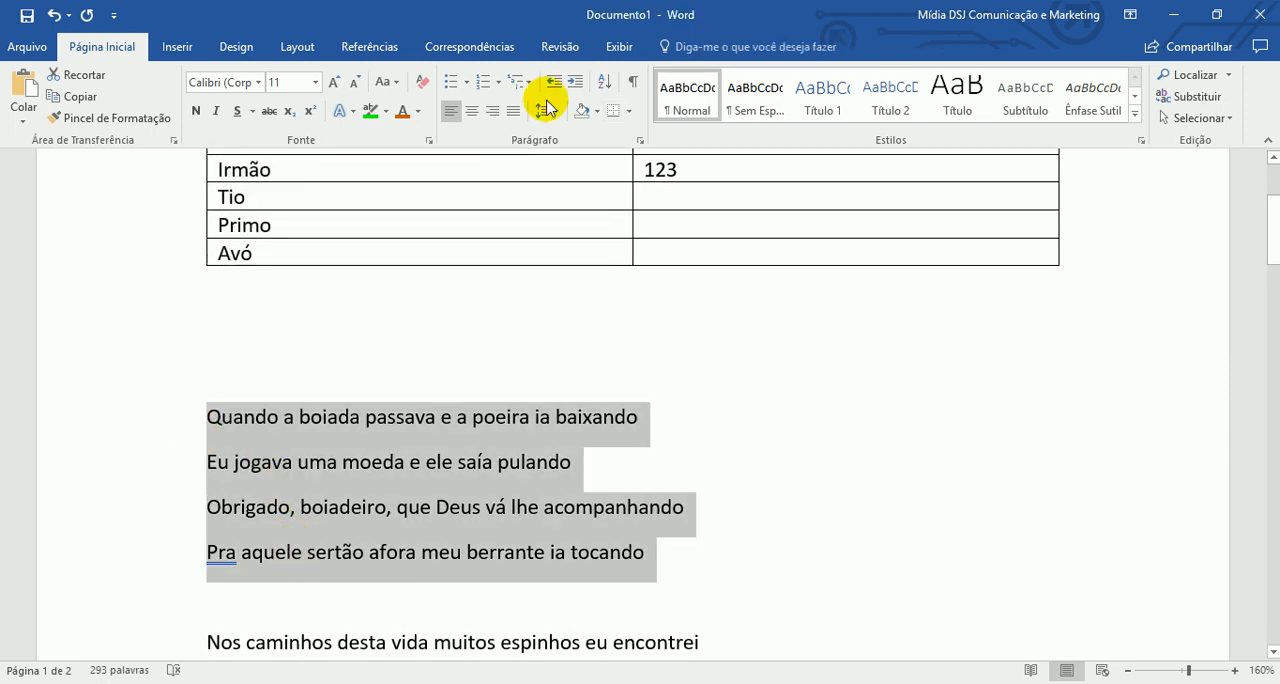
click(603, 82)
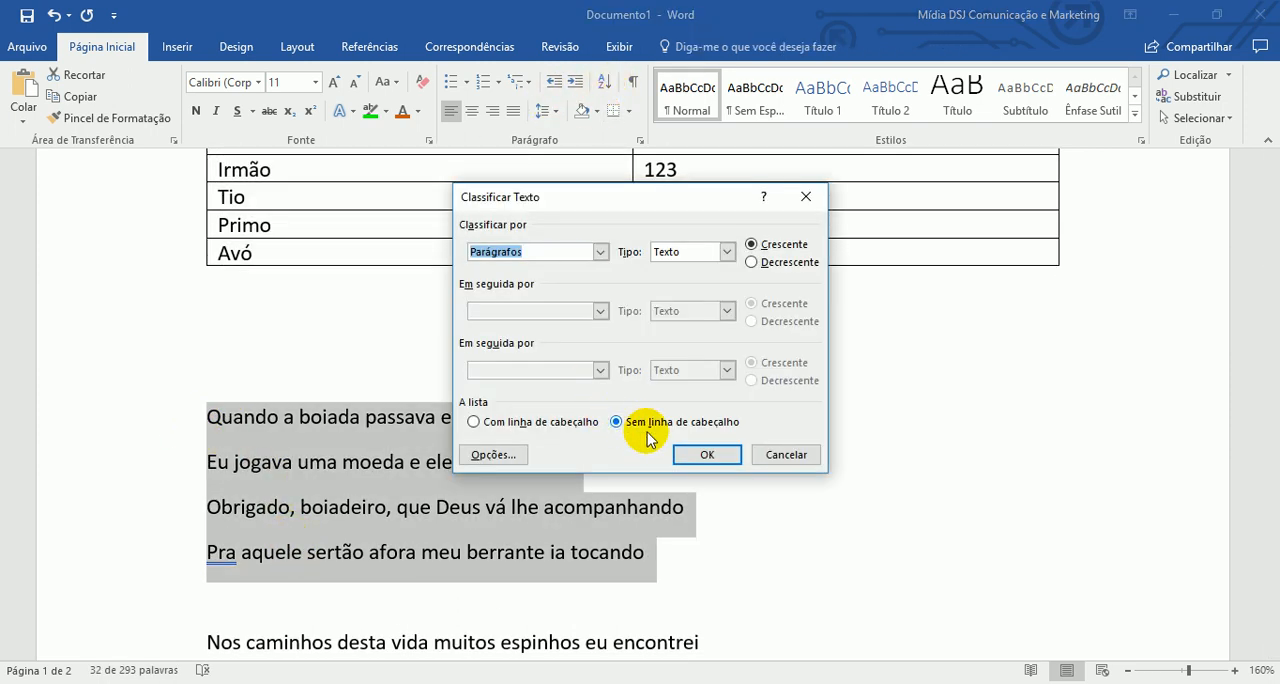
click(707, 455)
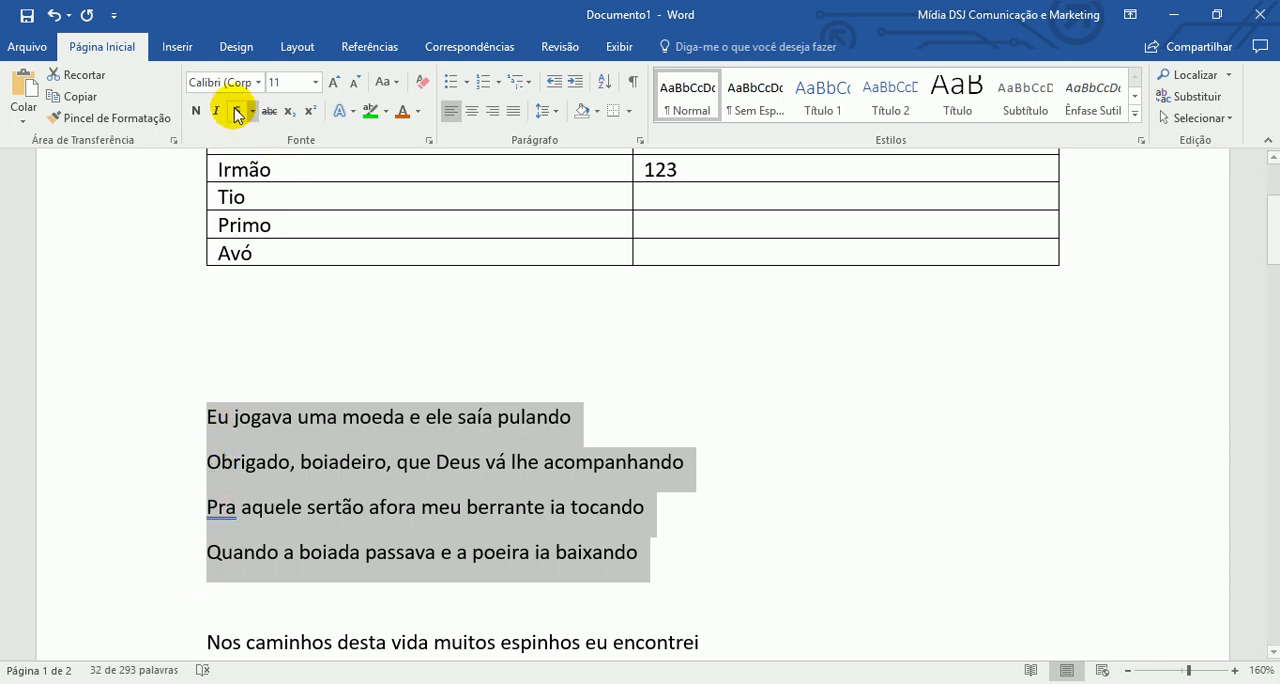
- Undo the alphabetical sorting of the first stanza and clear the line selection
click(53, 14)
click(170, 435)
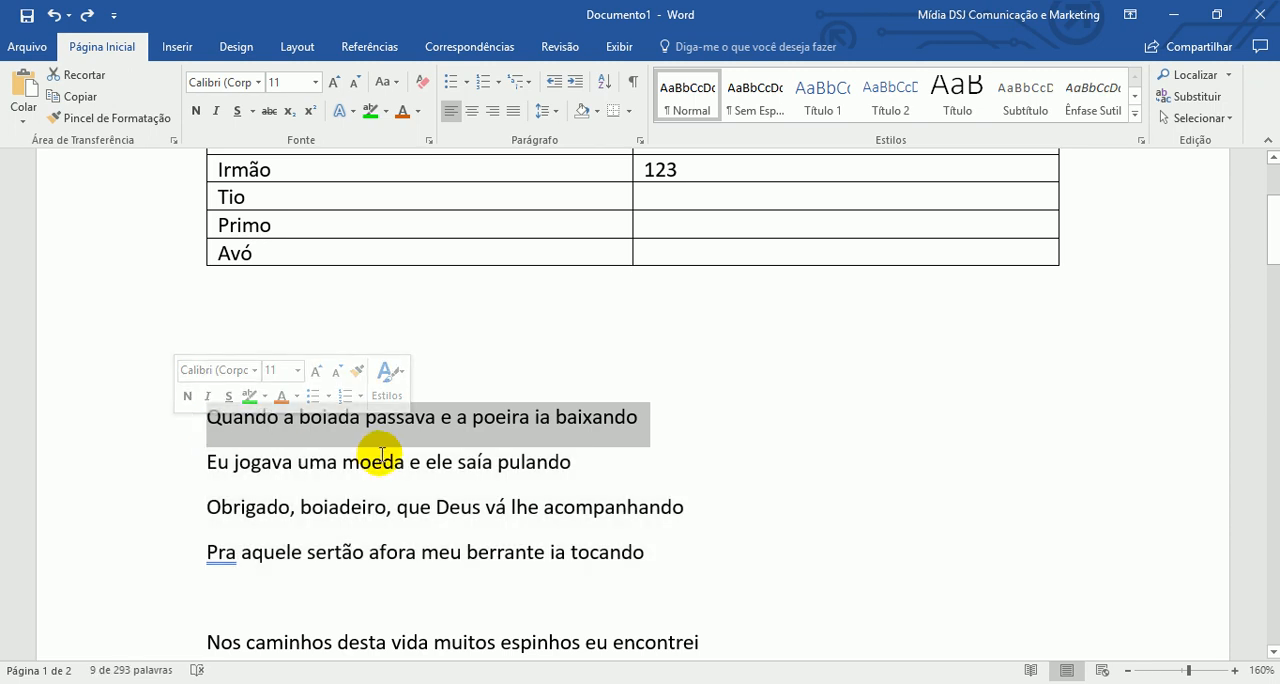
click(586, 472)
scroll(566, 371, down, 3)
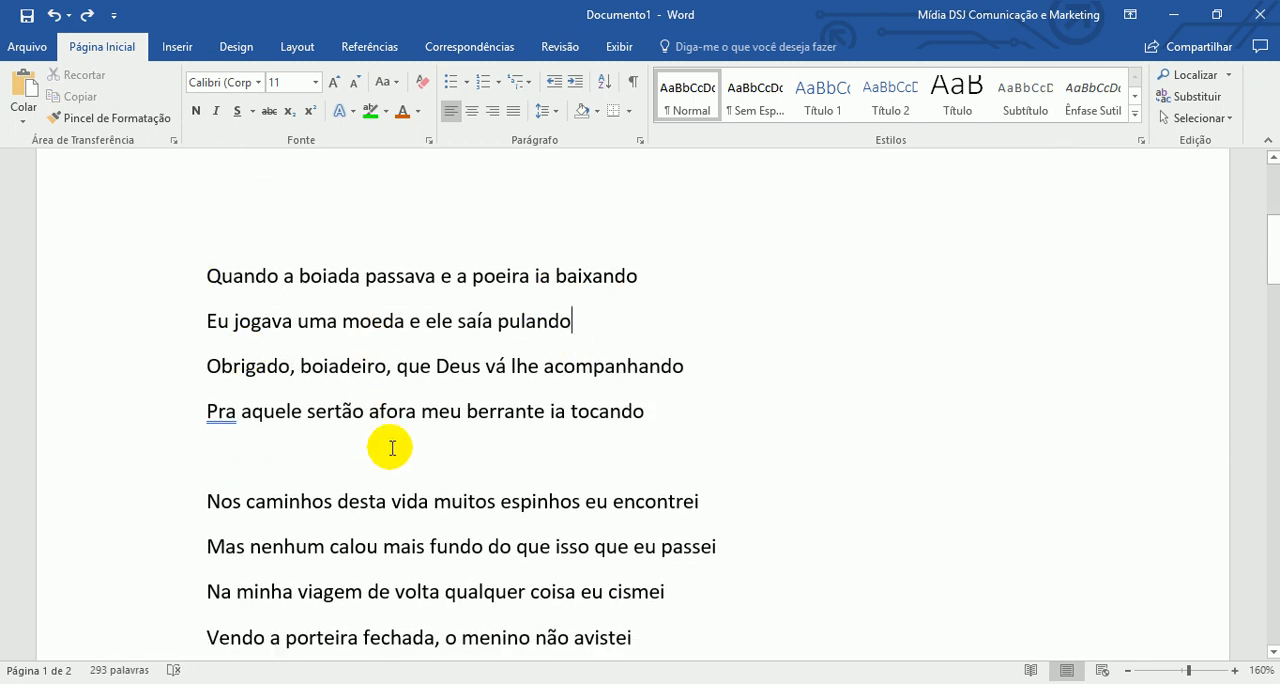
- Check the initial letter of each first-stanza line and sort the four lines by paragraph as text, ascending, without a header row
click(208, 274)
click(208, 322)
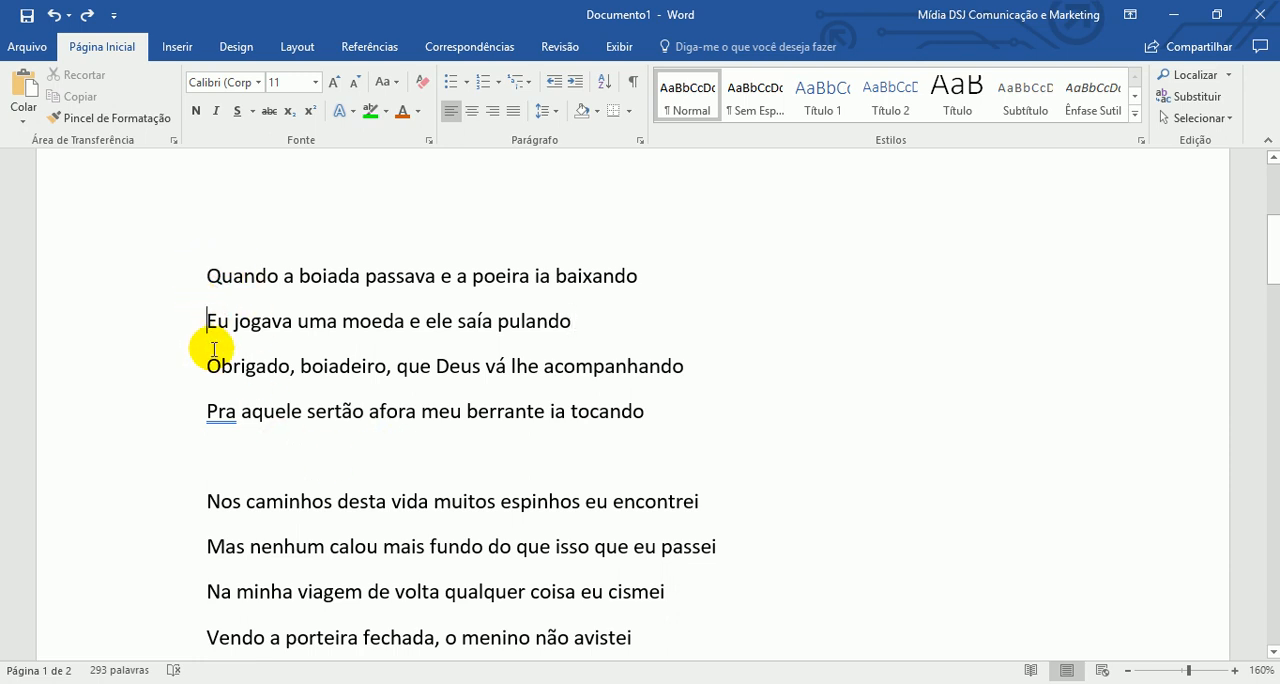
click(208, 367)
click(208, 412)
drag(177, 277, 171, 411)
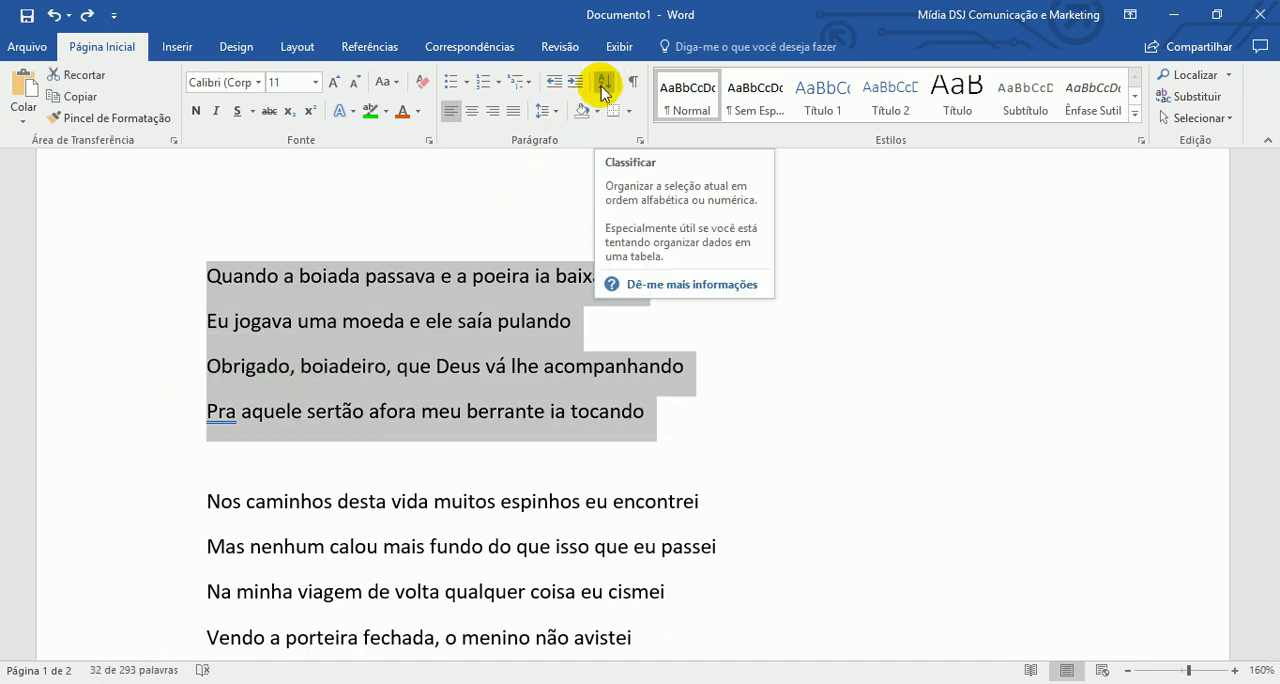
click(603, 88)
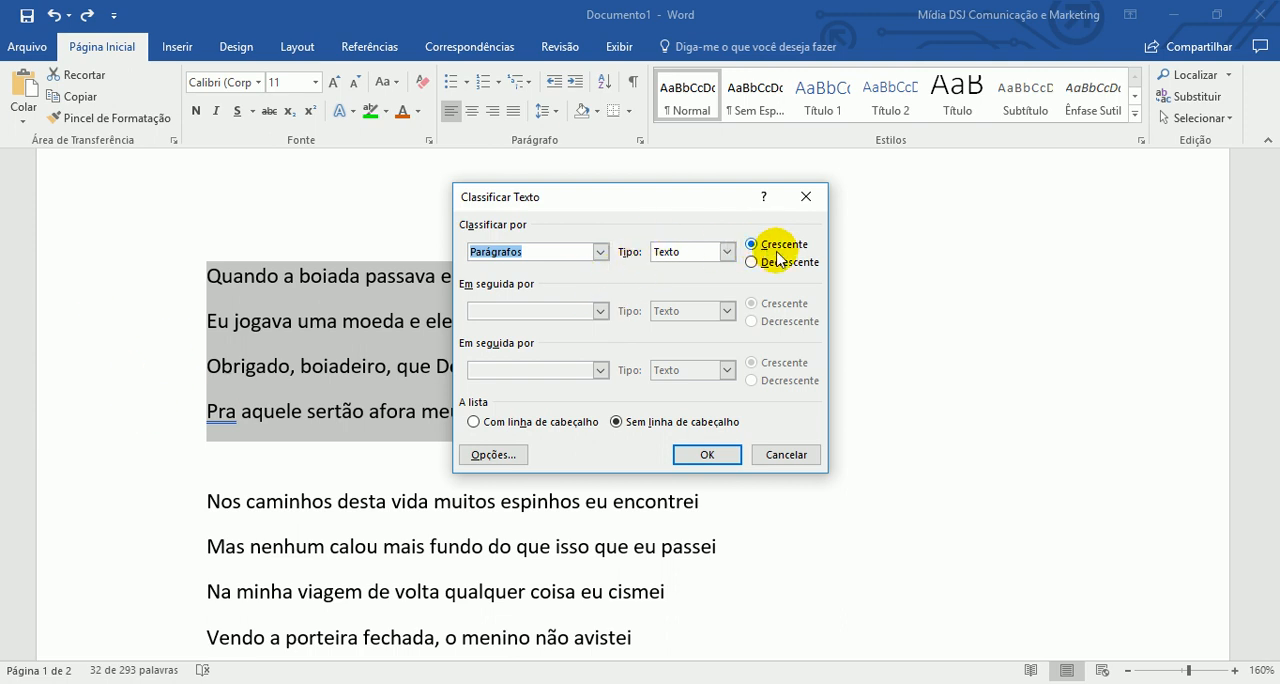
click(707, 455)
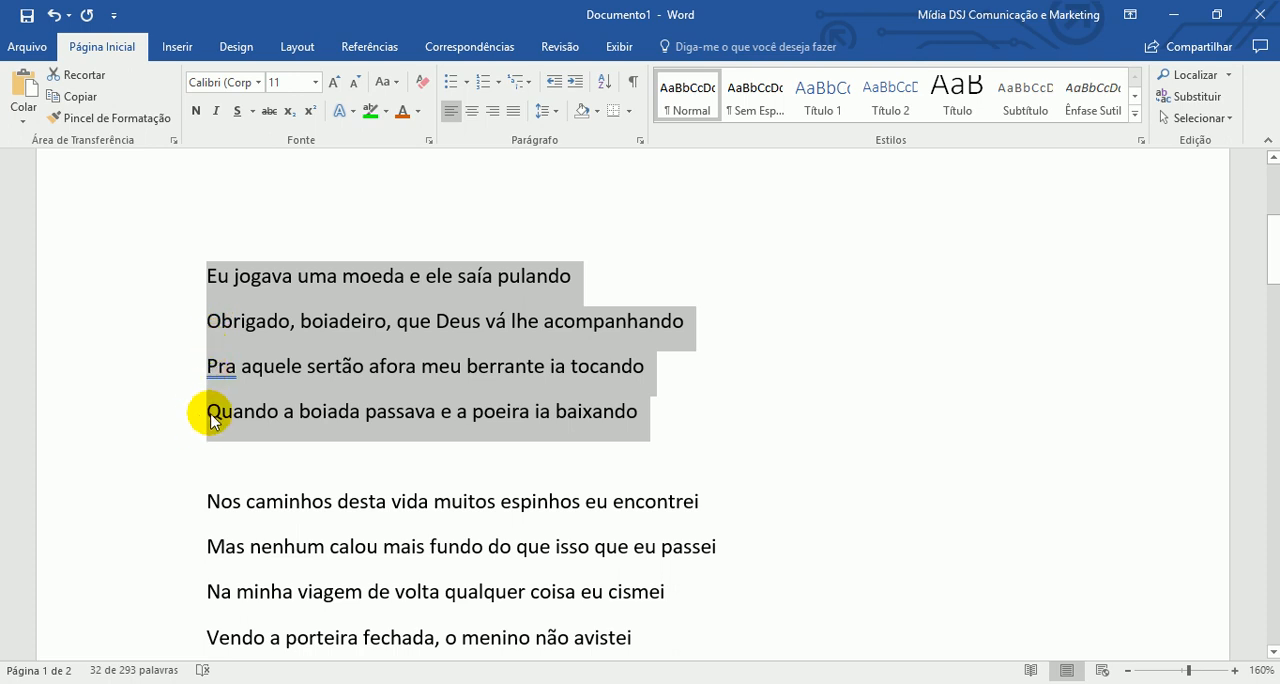
- Select the eight lines of the second stanza, from "Nos caminhos desta vida" to "Toque o berrante"
scroll(210, 420, down, 2)
scroll(171, 357, down, 1)
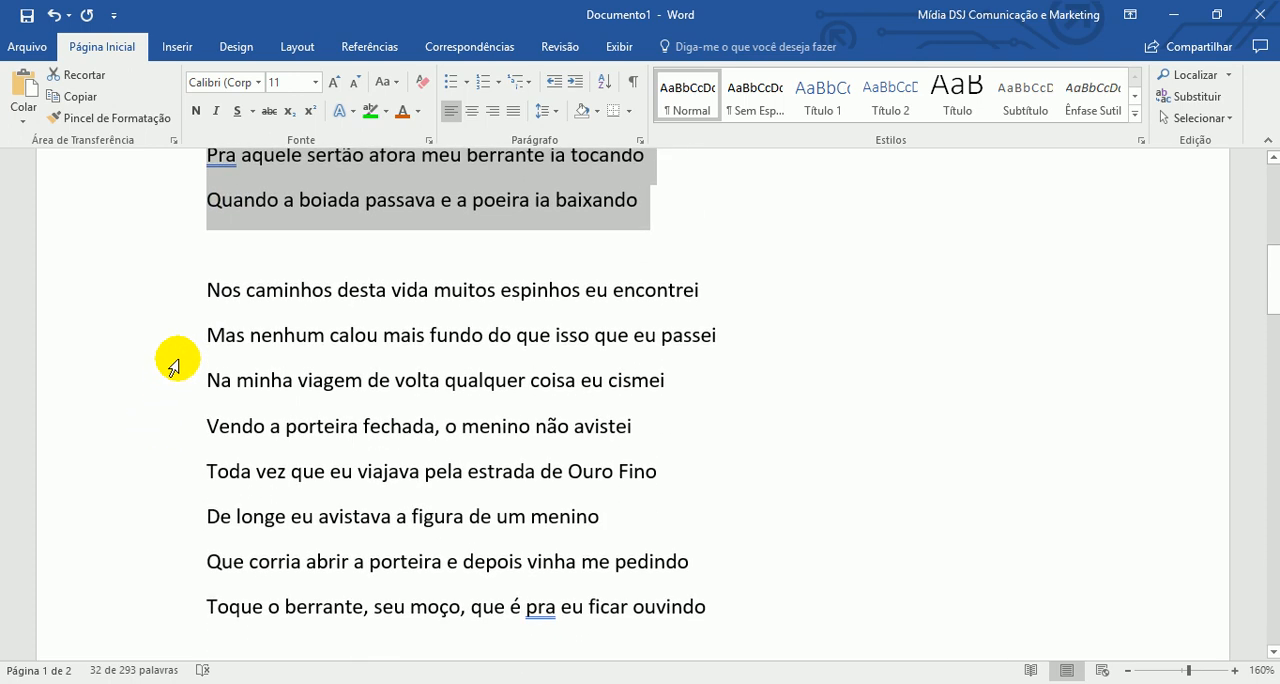
scroll(172, 367, down, 1)
click(171, 230)
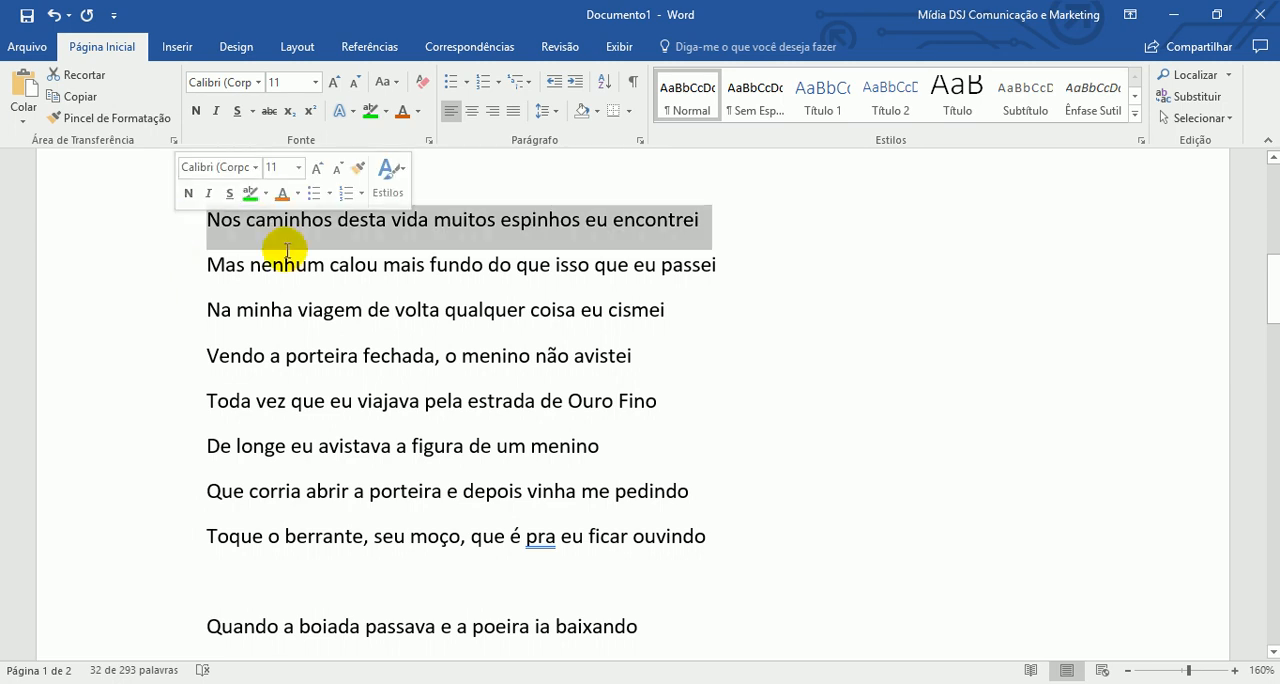
click(289, 356)
drag(183, 230, 189, 525)
- Sort the table by Coluna 1 as text in ascending order and undo the sort
scroll(200, 510, up, 5)
scroll(210, 503, up, 4)
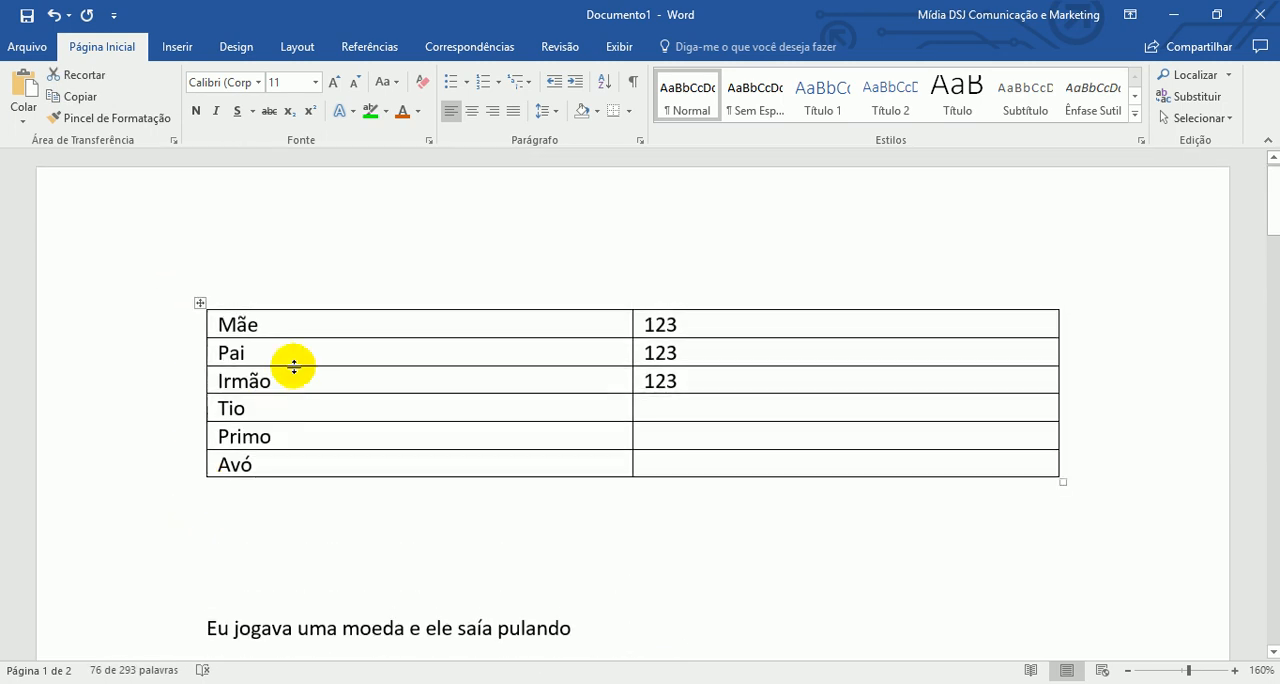
drag(286, 323, 288, 464)
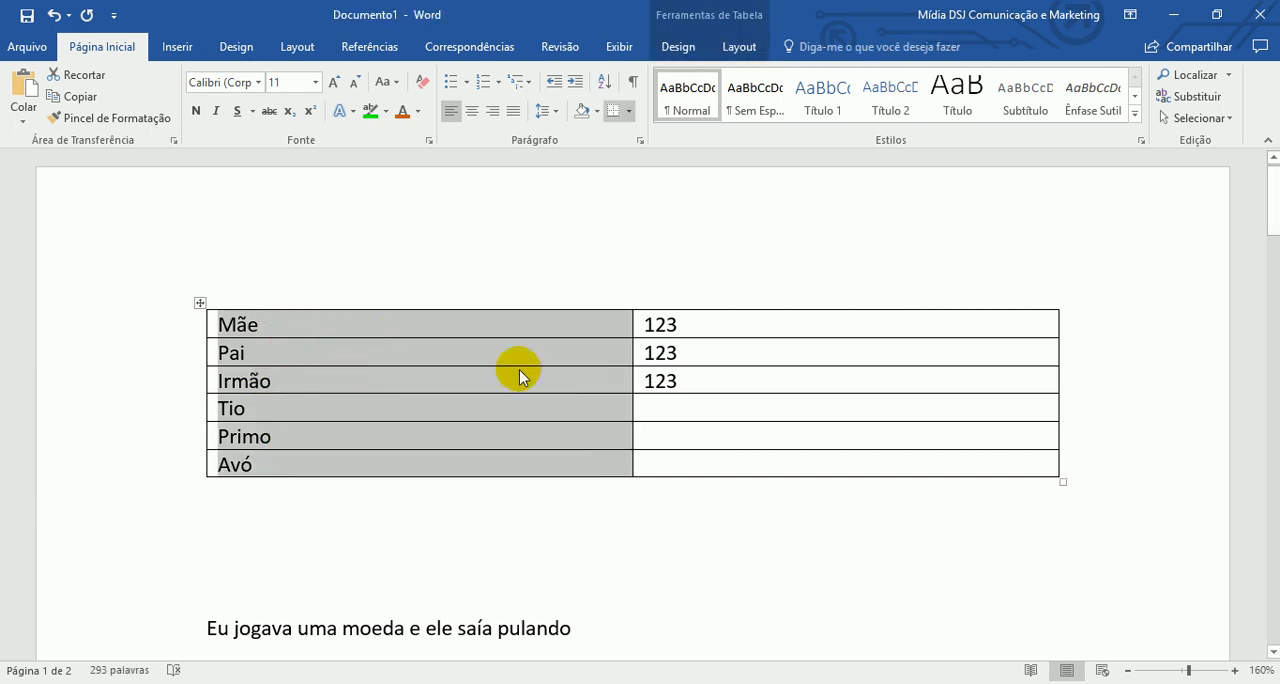
click(603, 83)
click(536, 233)
click(536, 233)
click(536, 233)
click(480, 250)
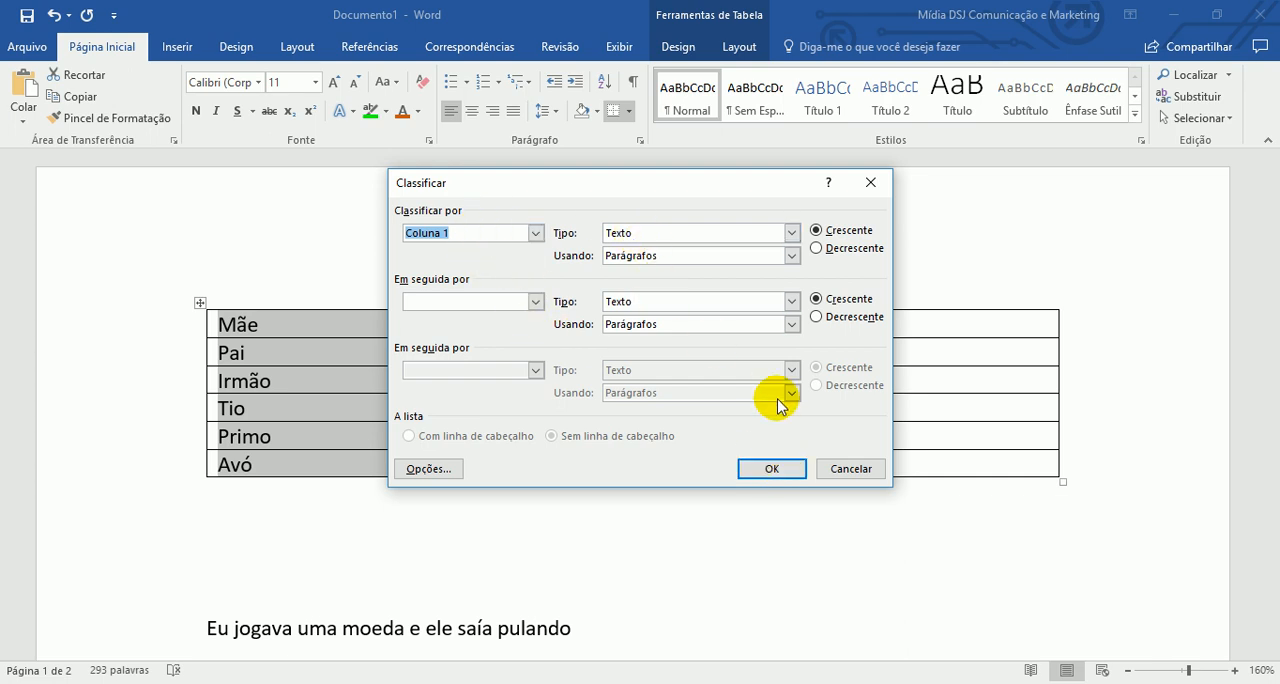
click(772, 470)
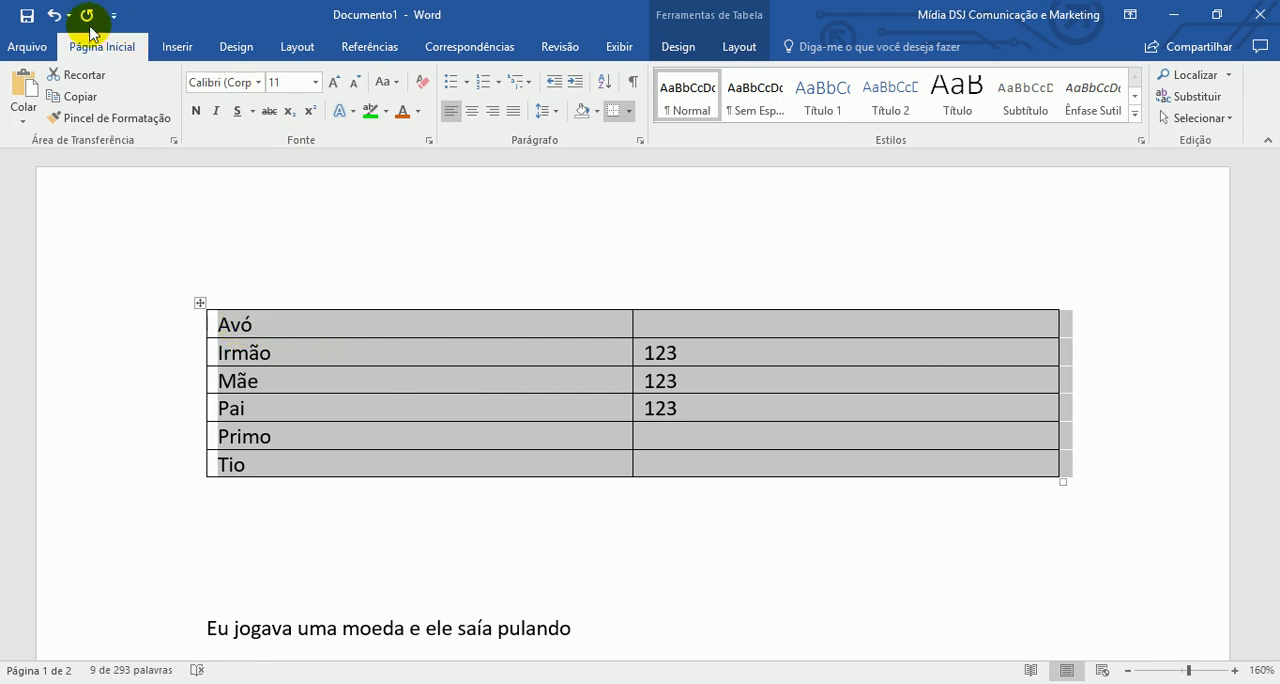
click(52, 15)
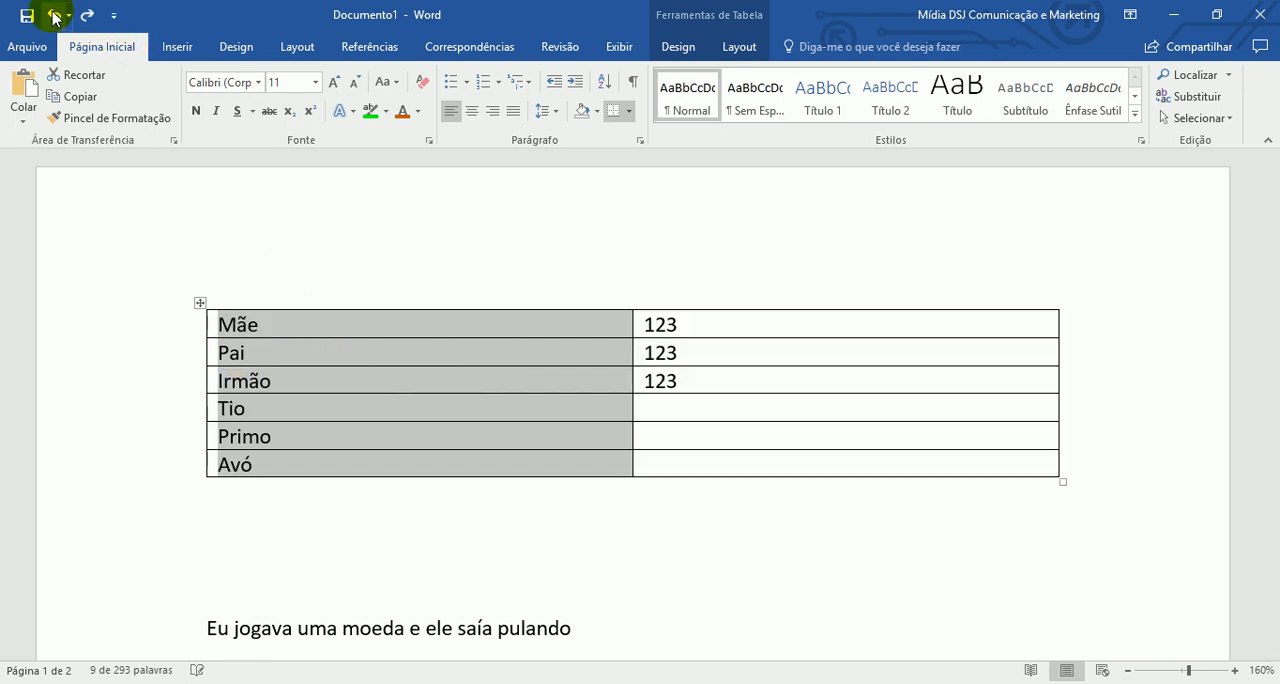
- Reselect all six cells of the table's first column and sort the rows by Coluna 1 as text, ascending
click(305, 326)
drag(298, 326, 291, 463)
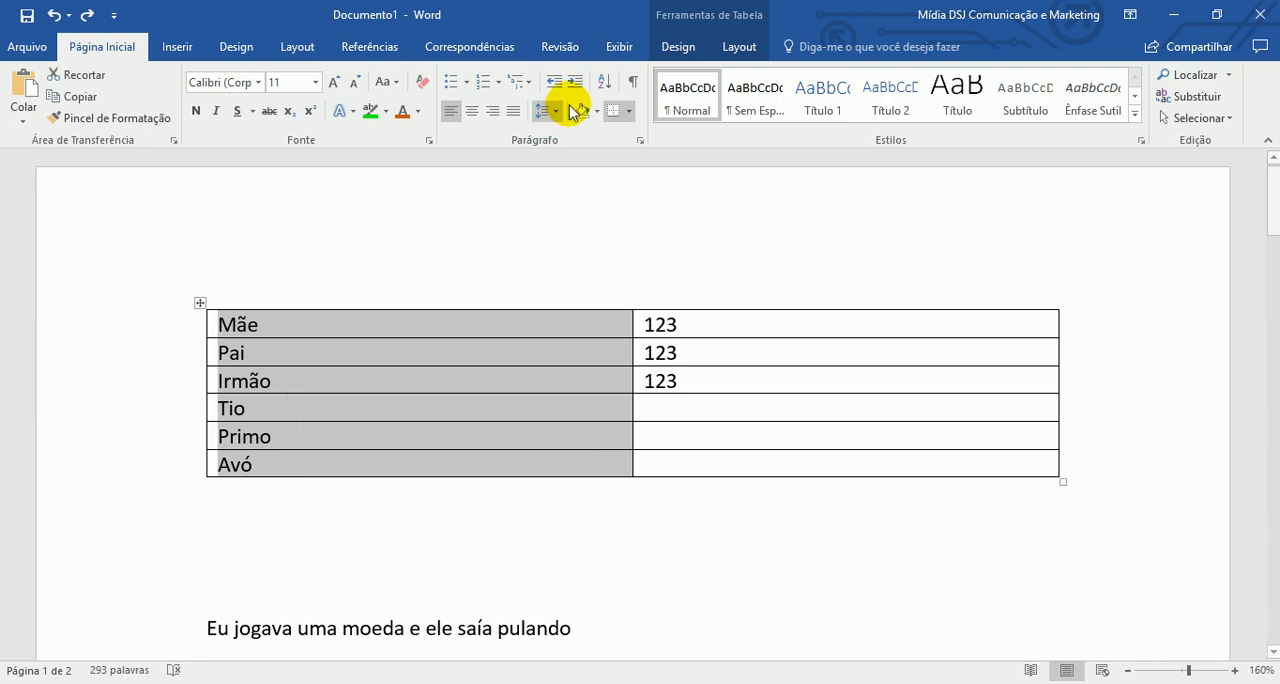
click(604, 86)
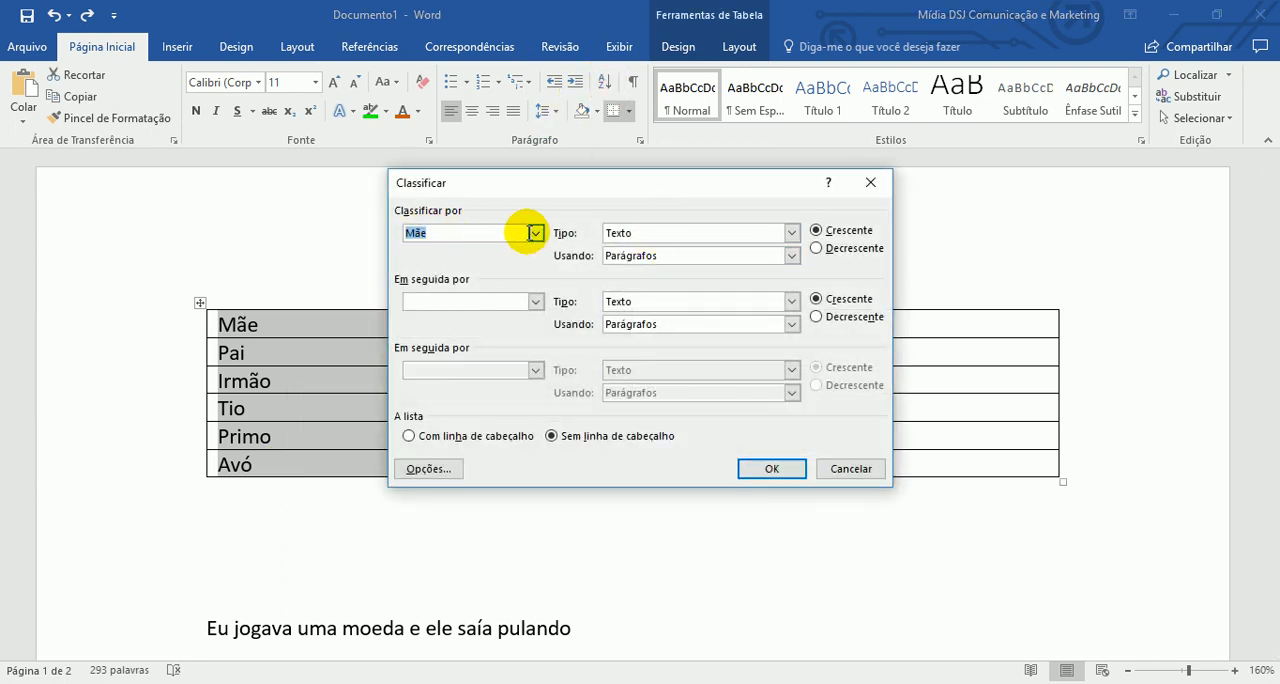
click(533, 232)
click(497, 252)
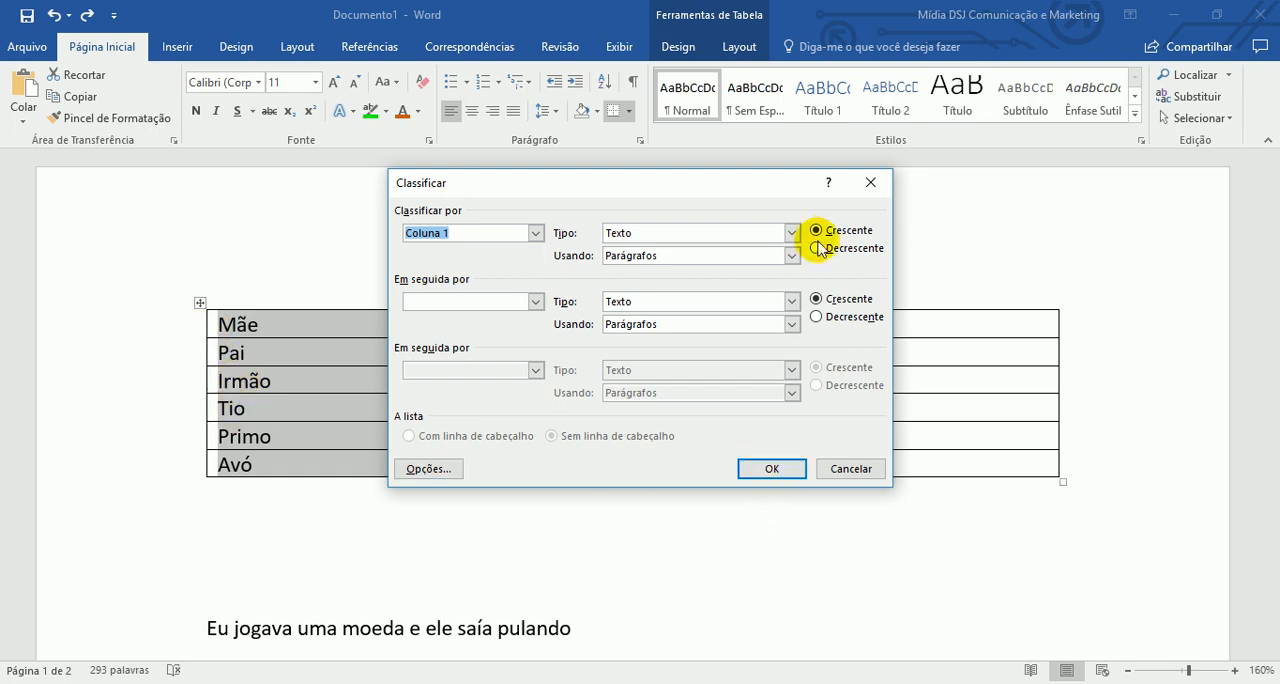
click(772, 470)
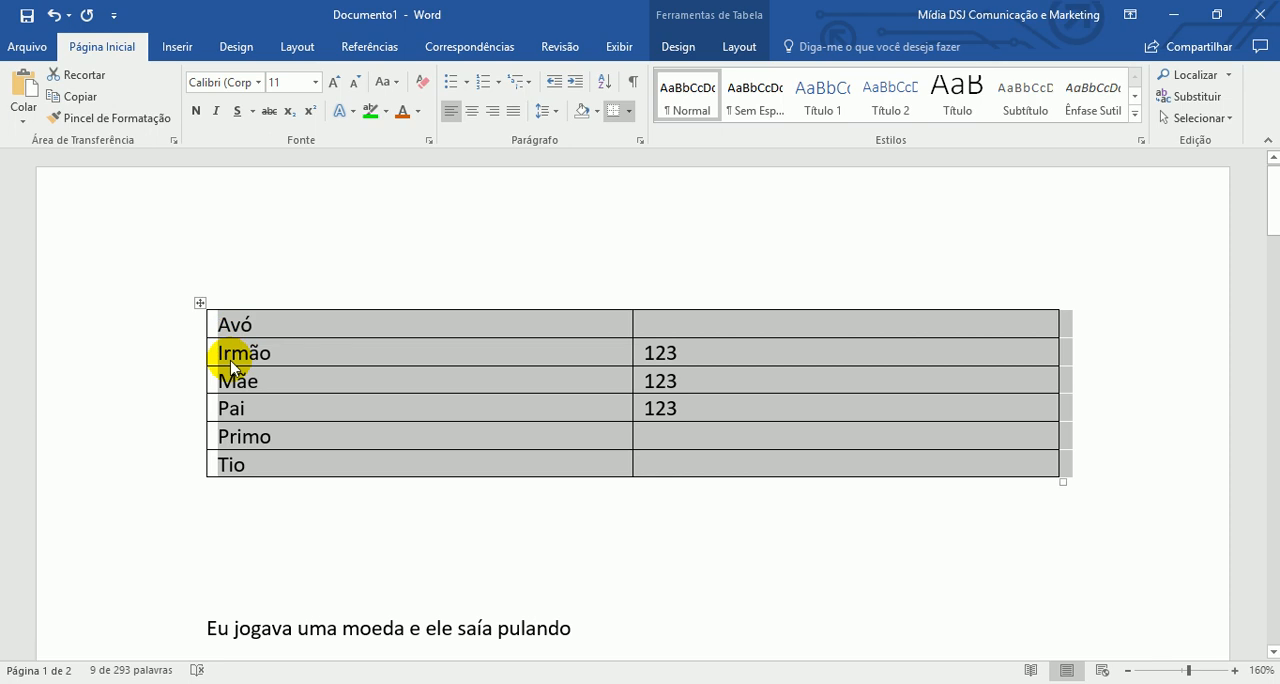
- Sort the selected table rows by Coluna 1 as text in descending order
click(604, 81)
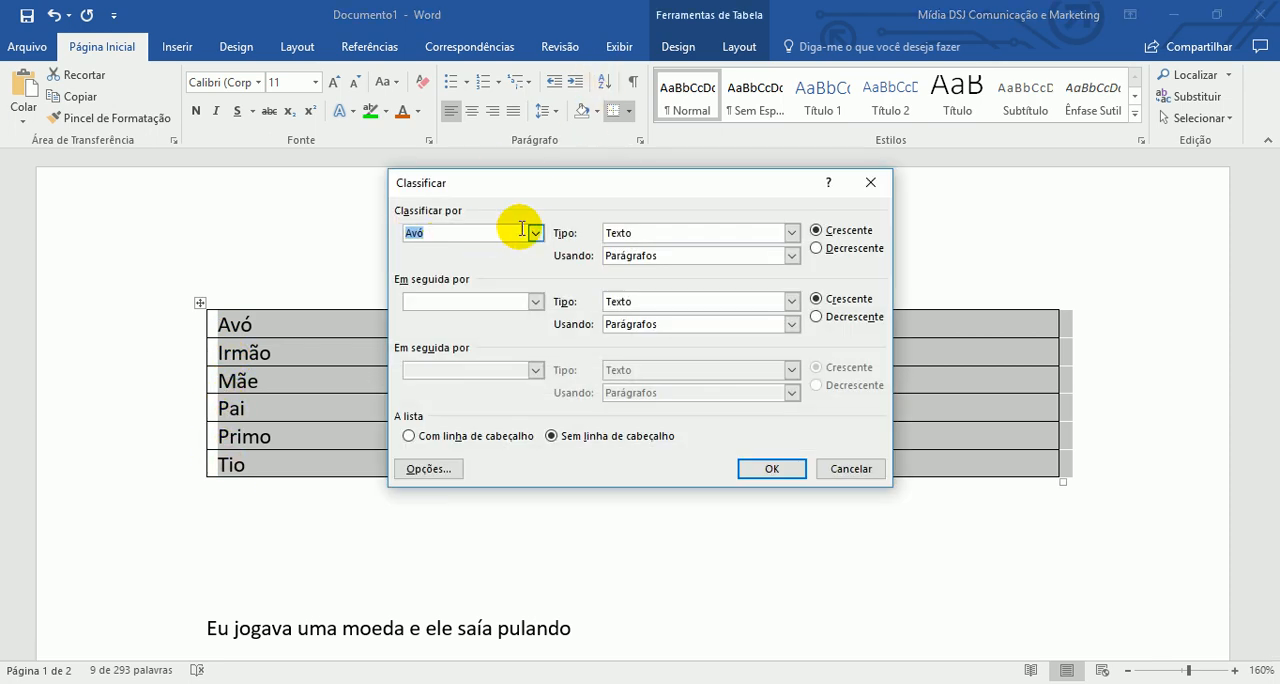
click(535, 233)
click(494, 250)
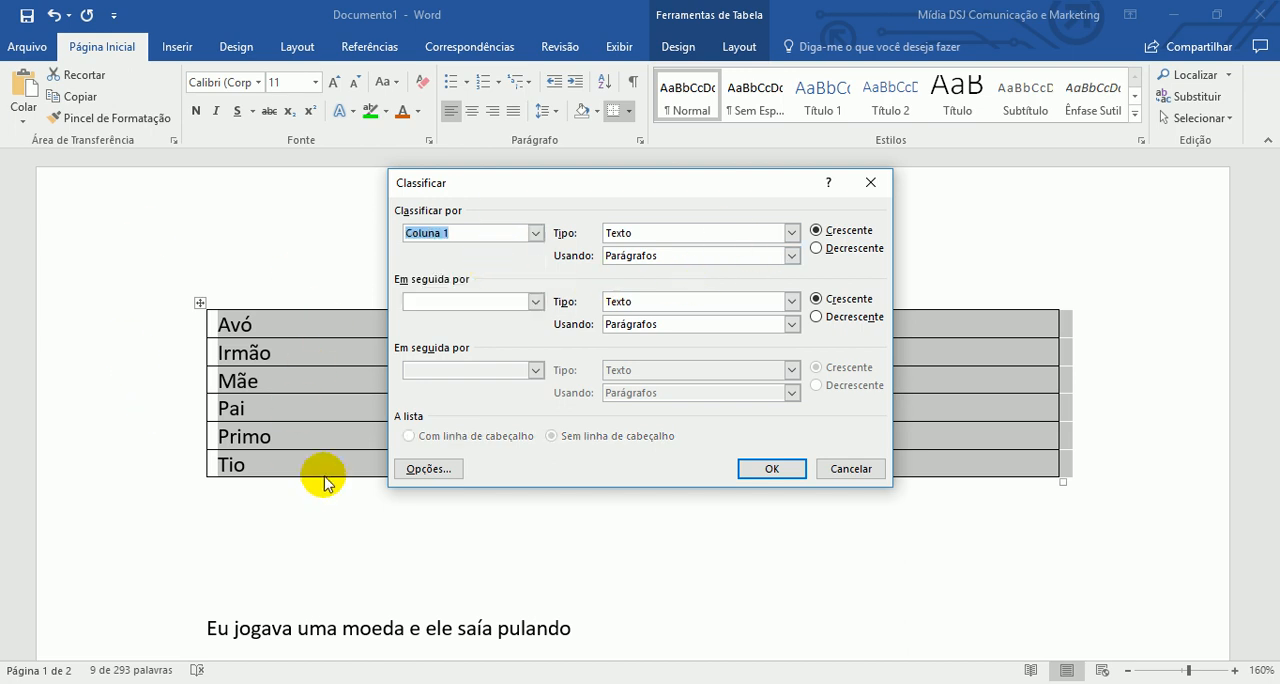
click(829, 249)
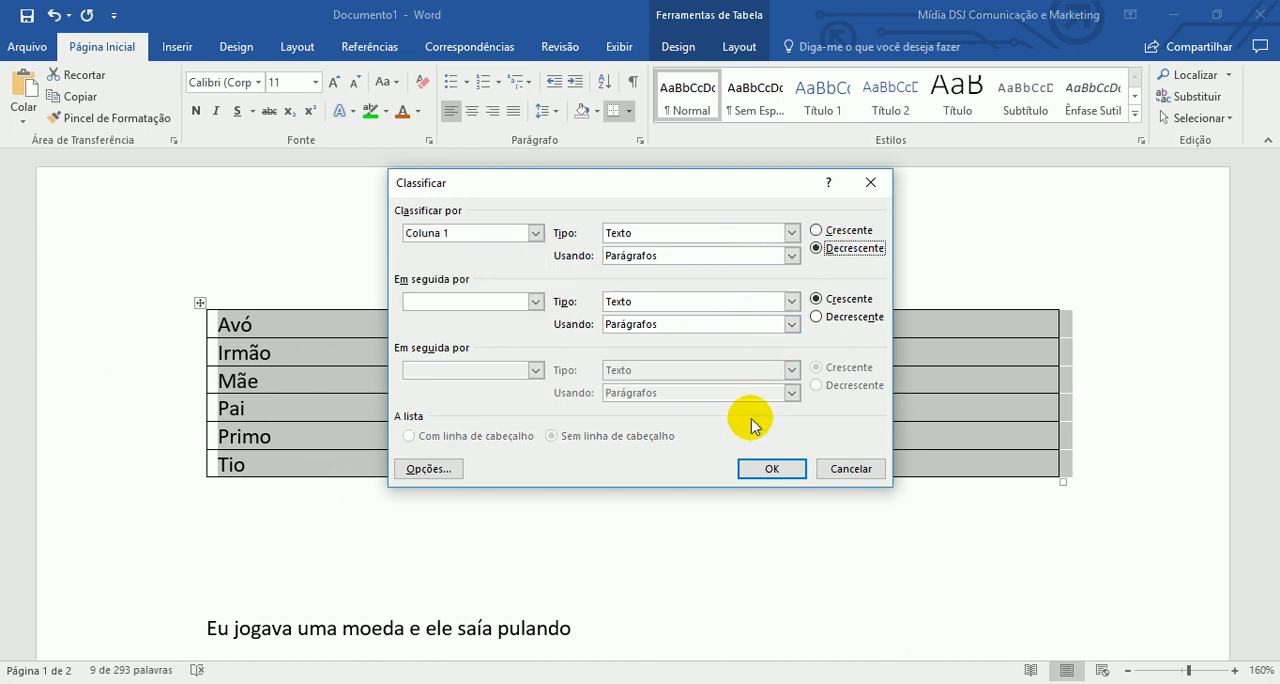
click(752, 467)
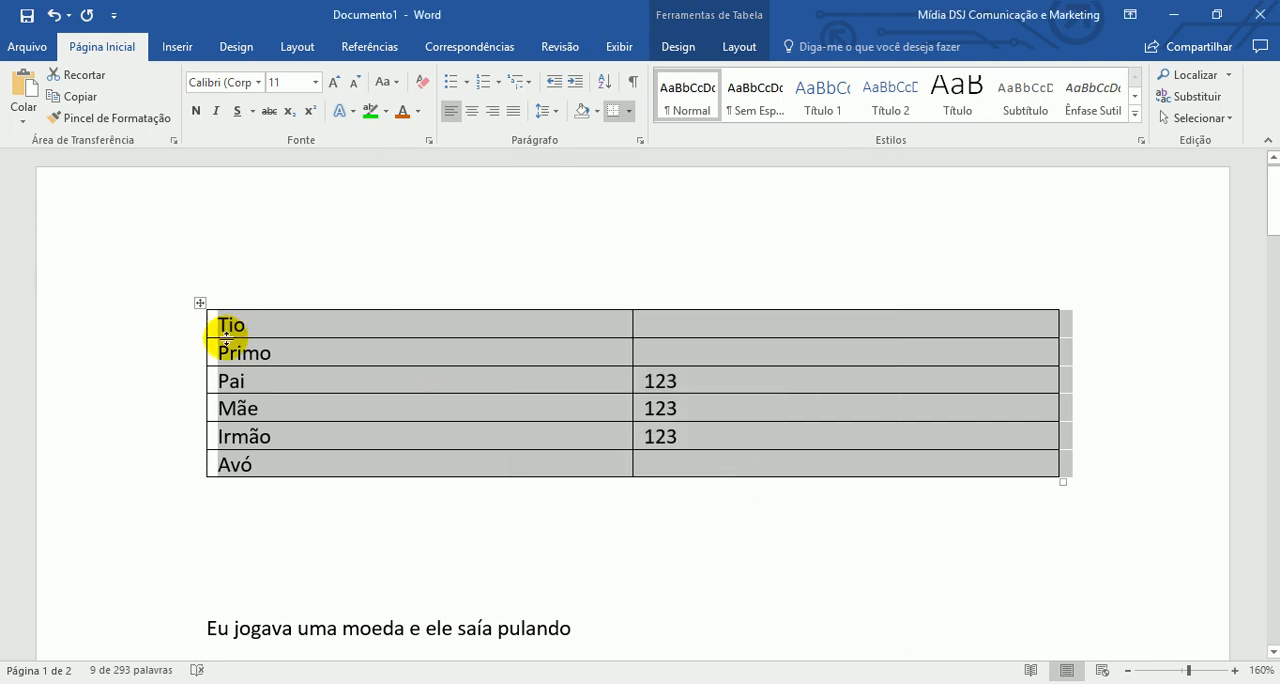
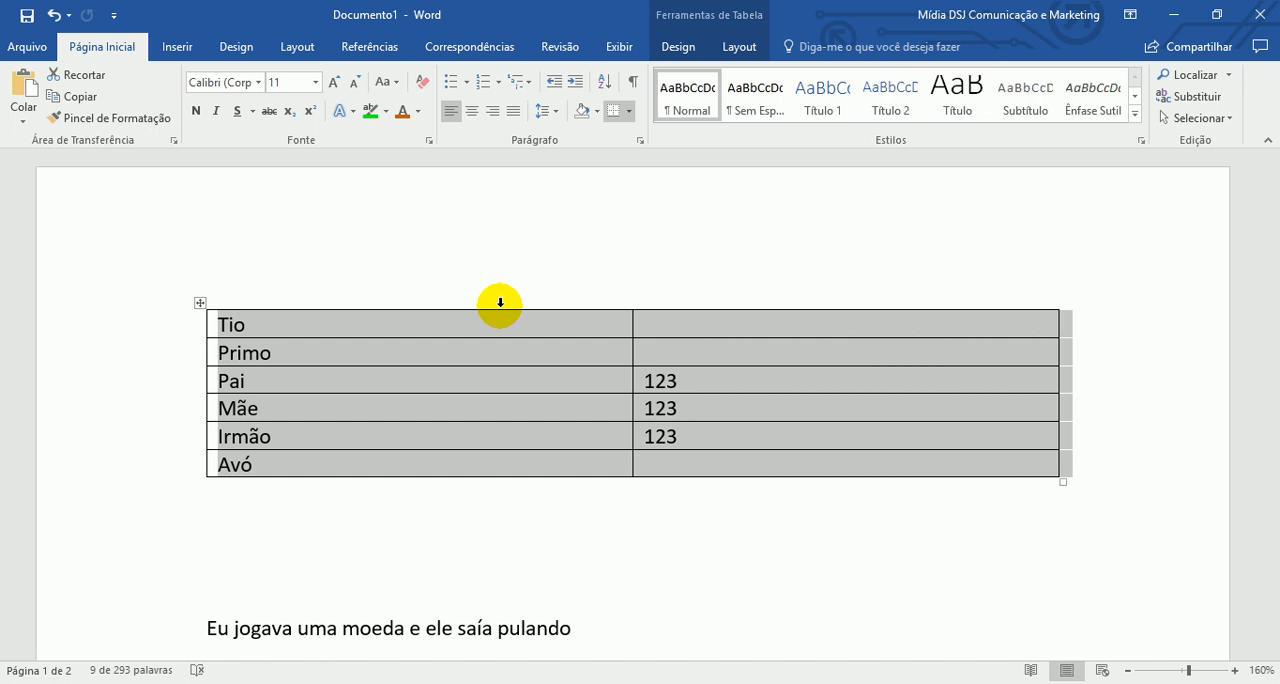
- Deselect the table rows and show the paragraph marks and other hidden formatting symbols
click(494, 323)
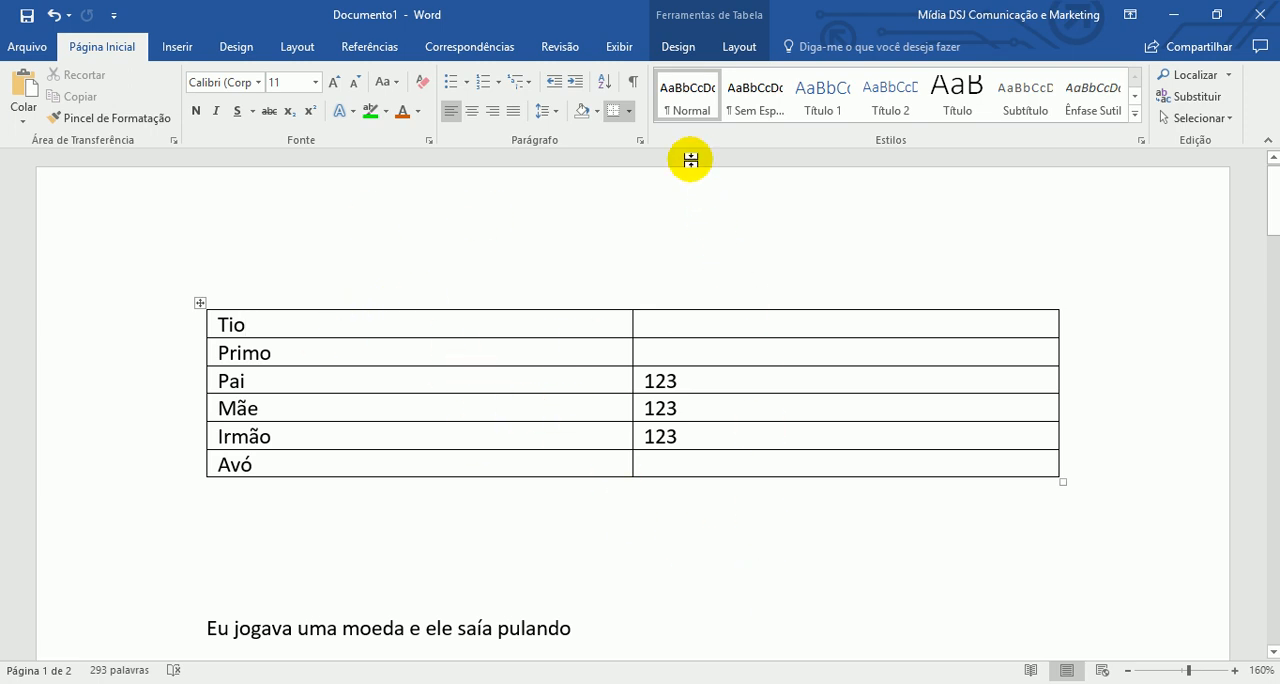
click(633, 90)
scroll(629, 86, down, 3)
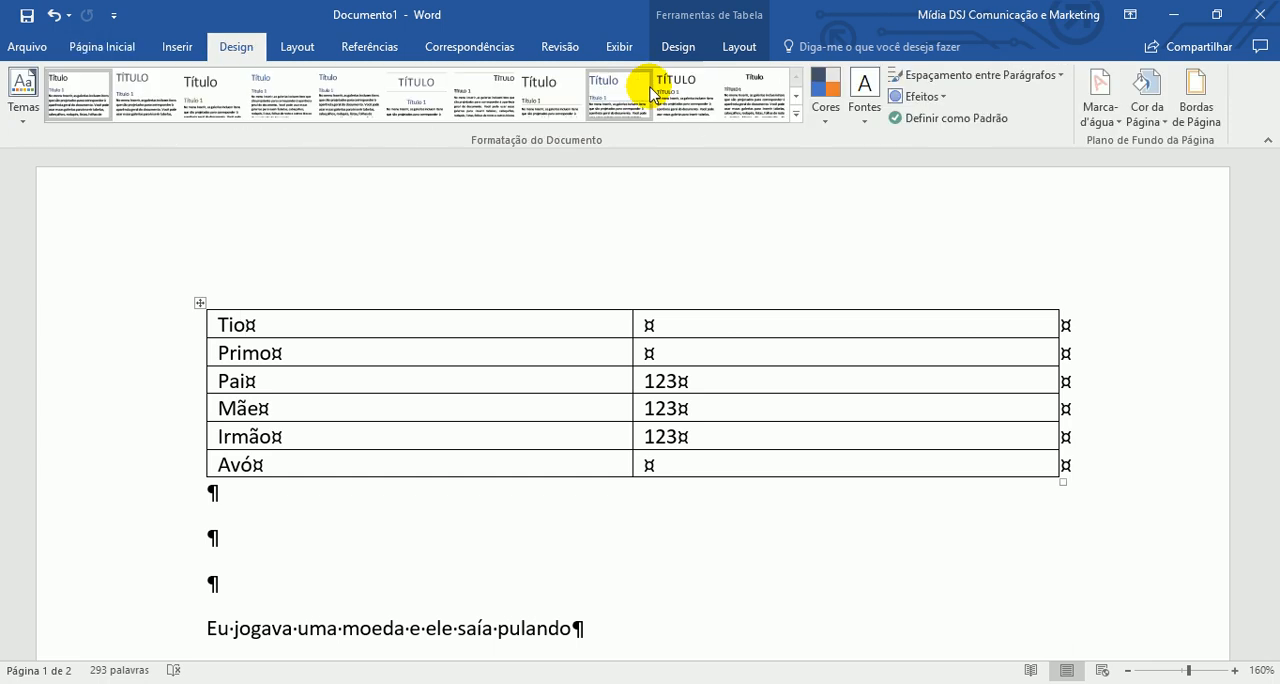
scroll(714, 266, up, 1)
click(121, 57)
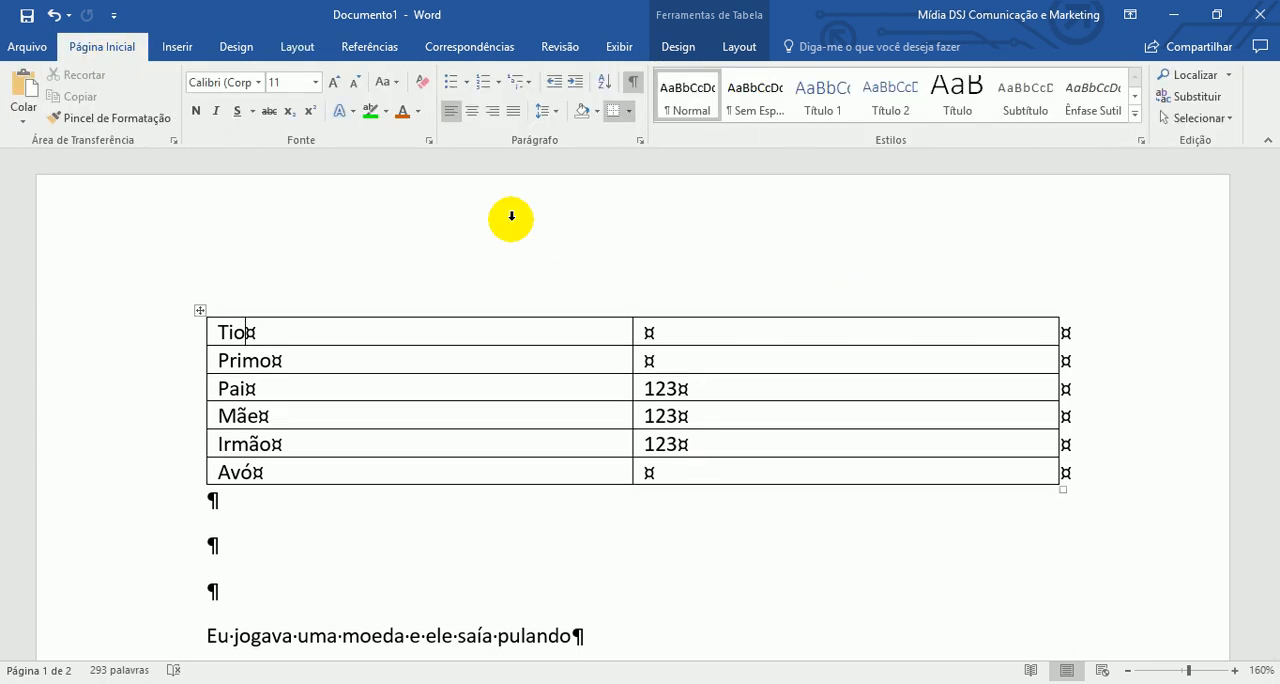
- Zoom in to 280% on the first stanza, starting at "Eu jogava uma moeda e ele saía pulando"
scroll(794, 286, down, 5)
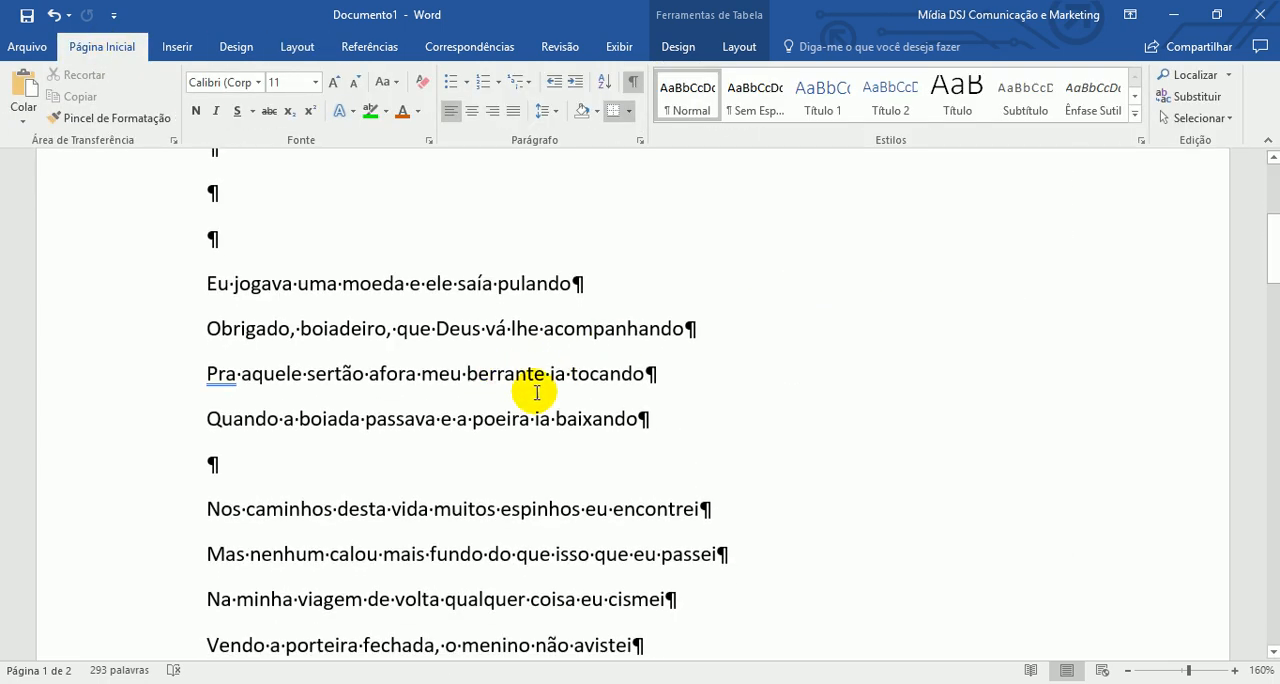
click(1236, 670)
click(1236, 670)
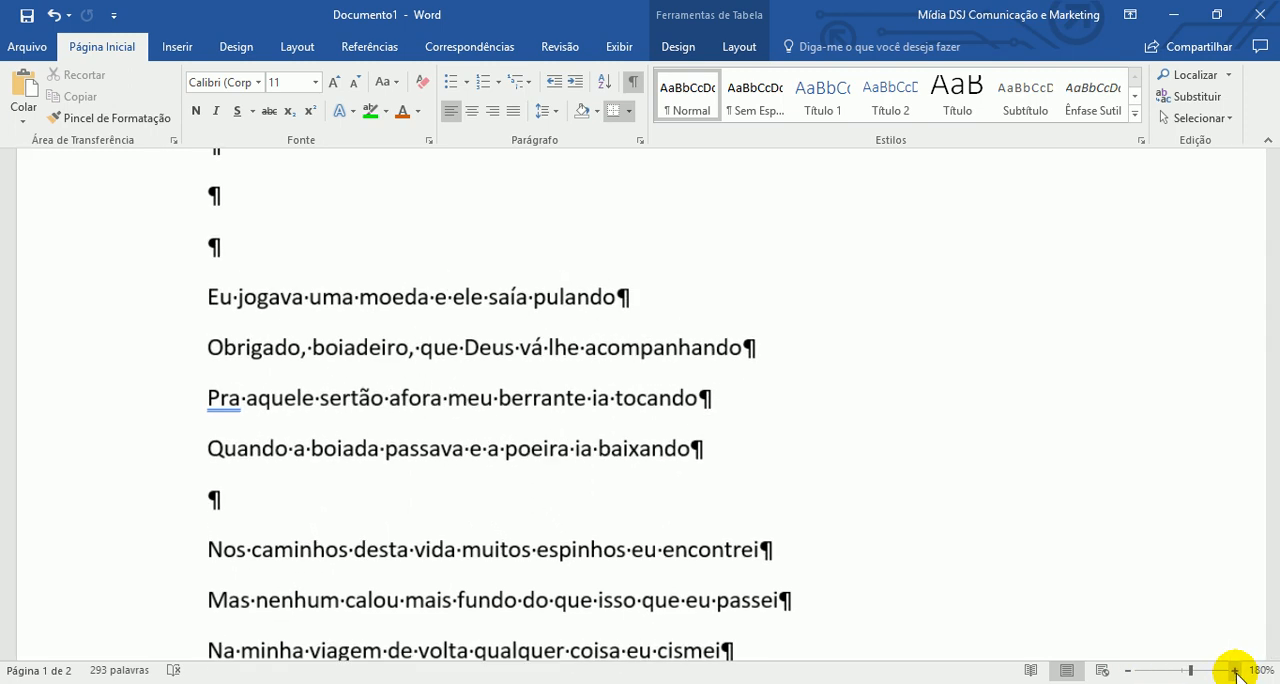
click(1236, 670)
click(1236, 670)
click(1236, 670)
click(1236, 670)
click(1236, 670)
click(1236, 670)
click(1236, 670)
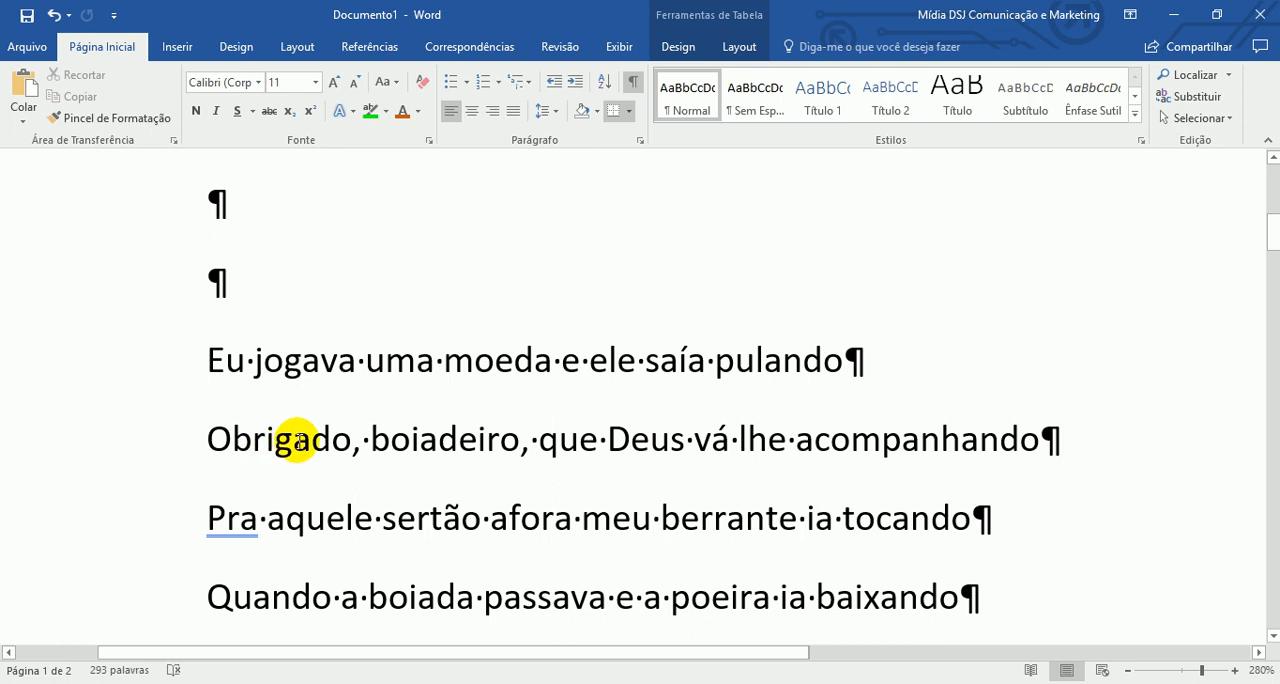
- Insert a run of extra spaces before "boiadeiro" in the second lyric line and delete them back to three spaces
click(366, 447)
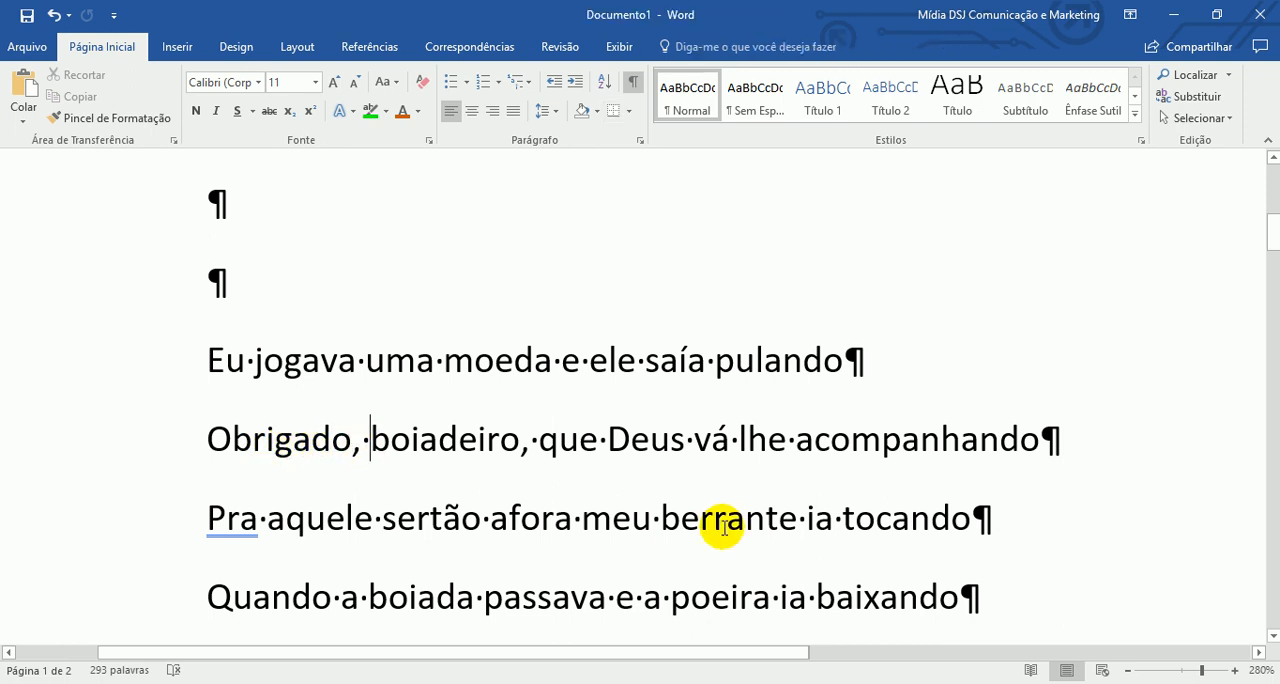
key(shift+Left)
key(Right)
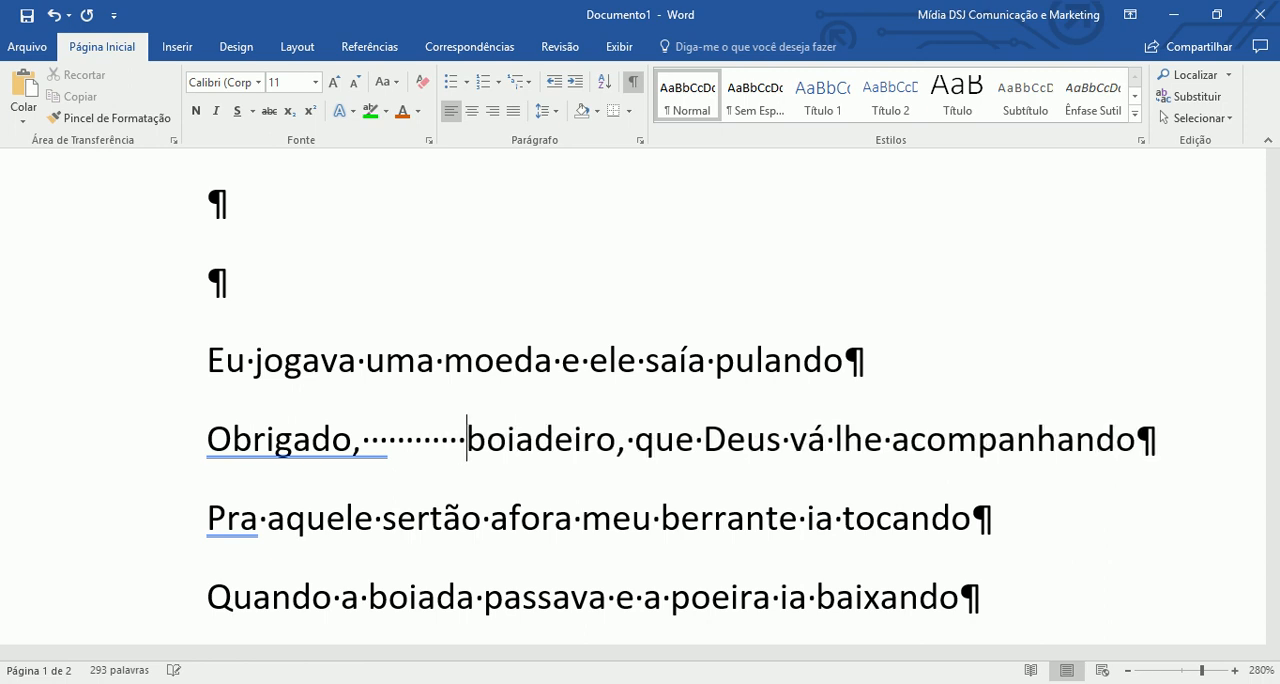
key(BackSpace)
key(BackSpace)
key(BackSpace)
key(BackSpace)
key(BackSpace)
key(BackSpace)
key(BackSpace)
key(BackSpace)
key(BackSpace)
key(BackSpace)
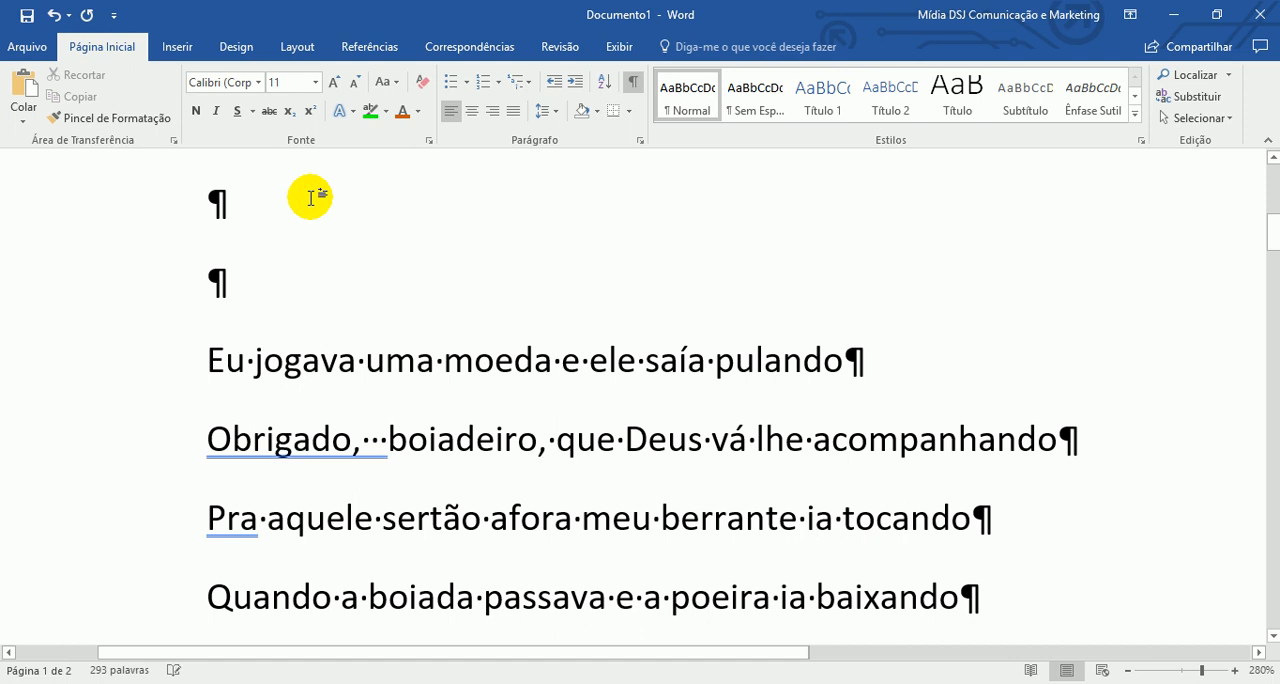
- Write "Obrigado meu Deus por tudo que o Senhor fez por mim, eu te agradeço imensamente " in the second-to-last empty paragraph above the lyrics
text(Obrigado me)
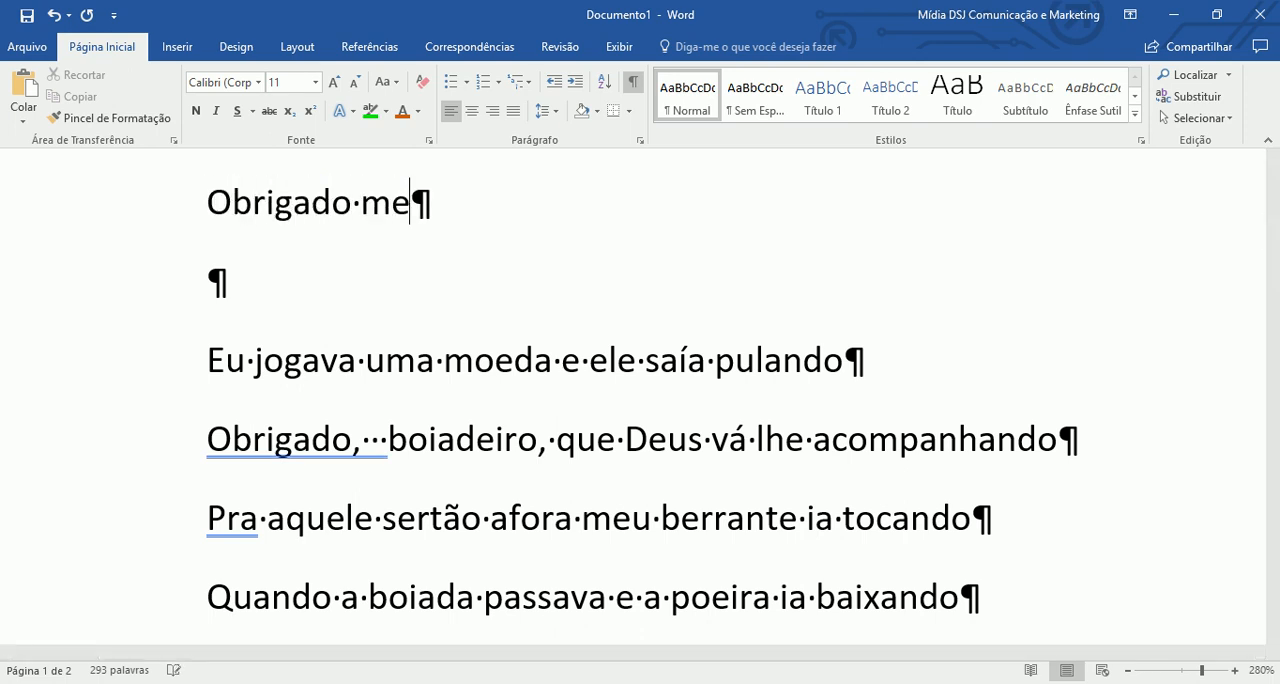
text(u Deus por tudo qu)
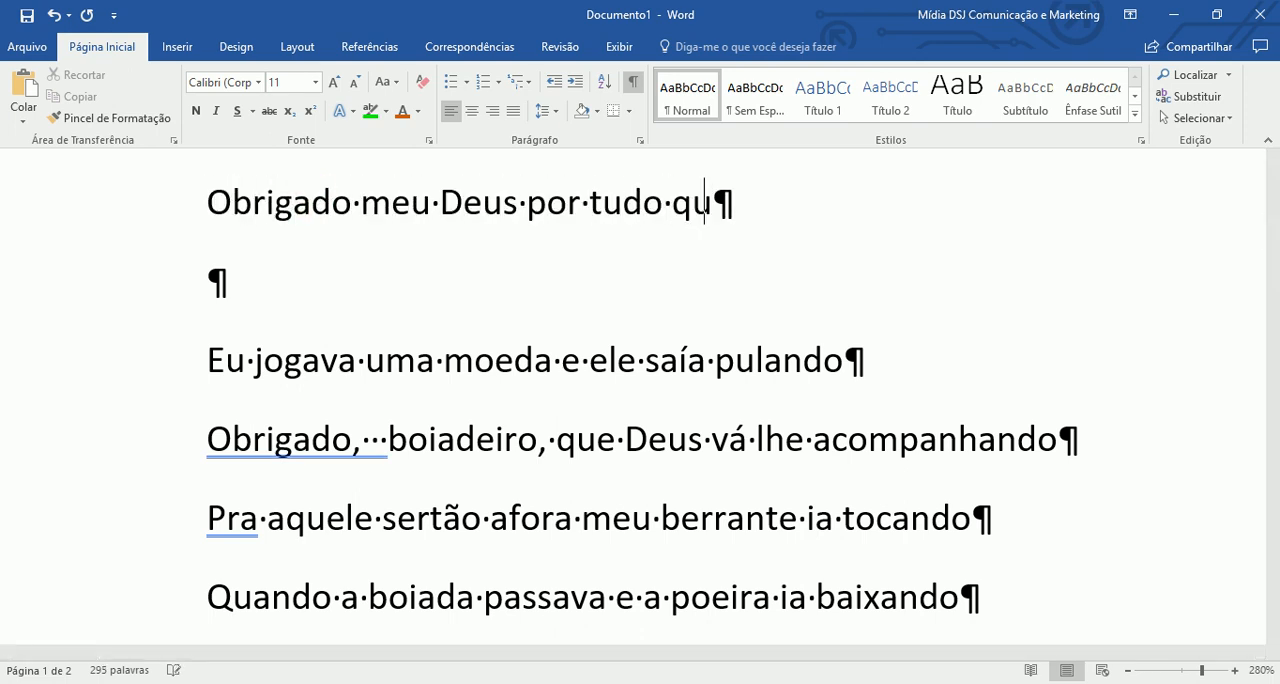
text(e o sen)
key(BackSpace)
key(BackSpace)
text(S)
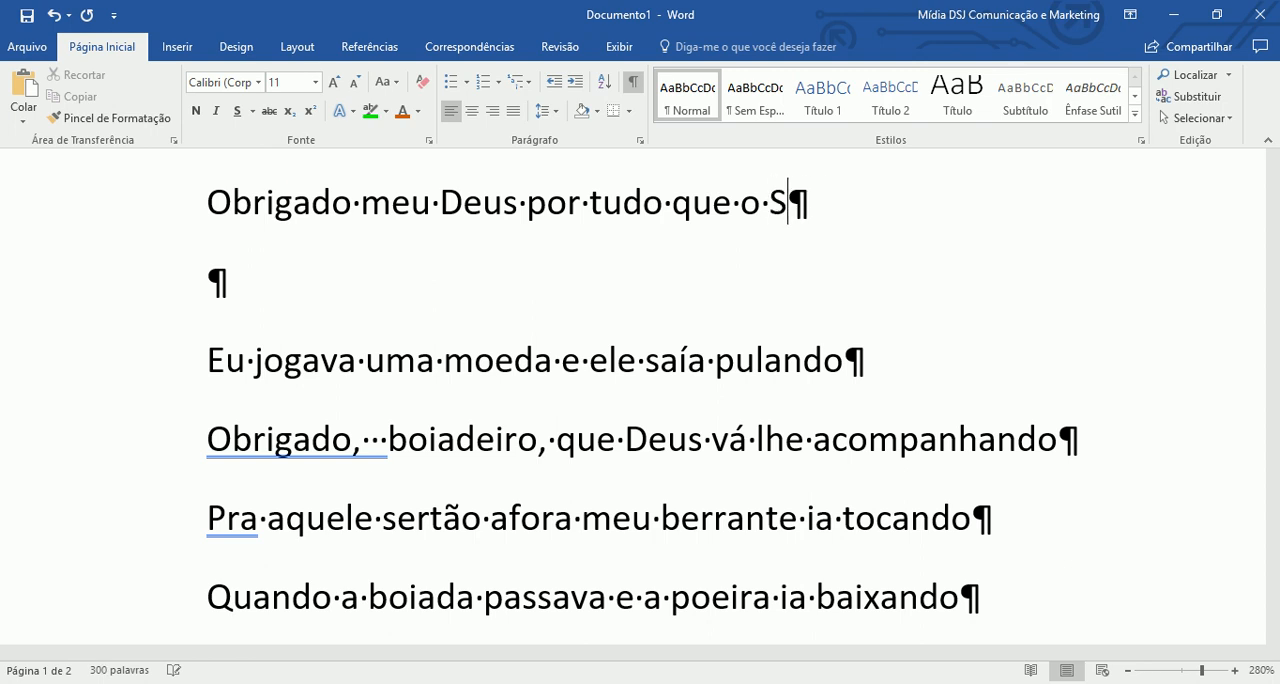
text(enhor fez por )
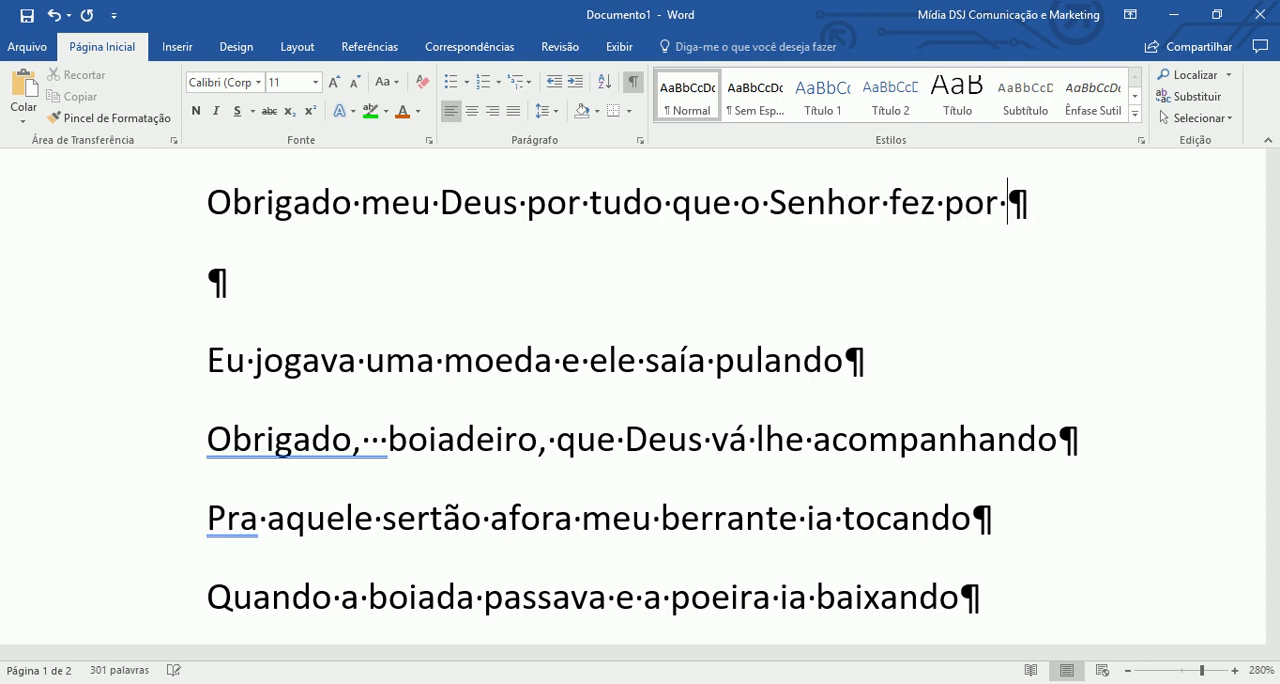
text(mim, eu te agradeço)
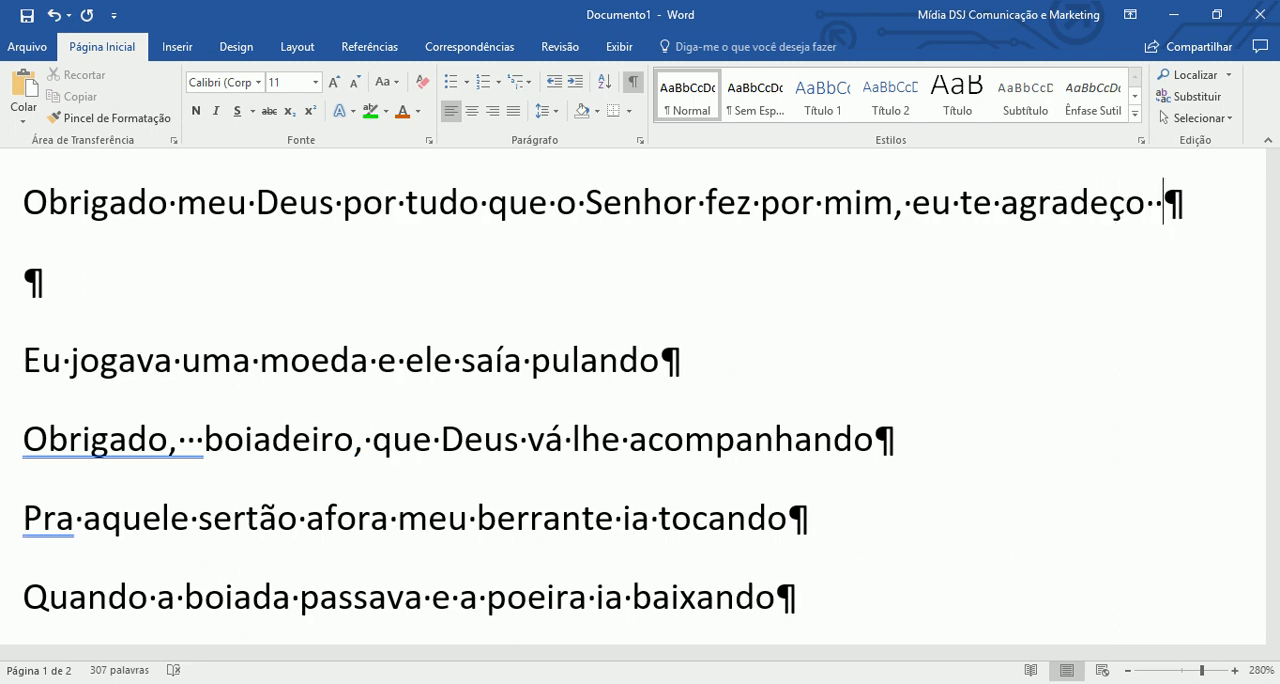
text(  imensamente)
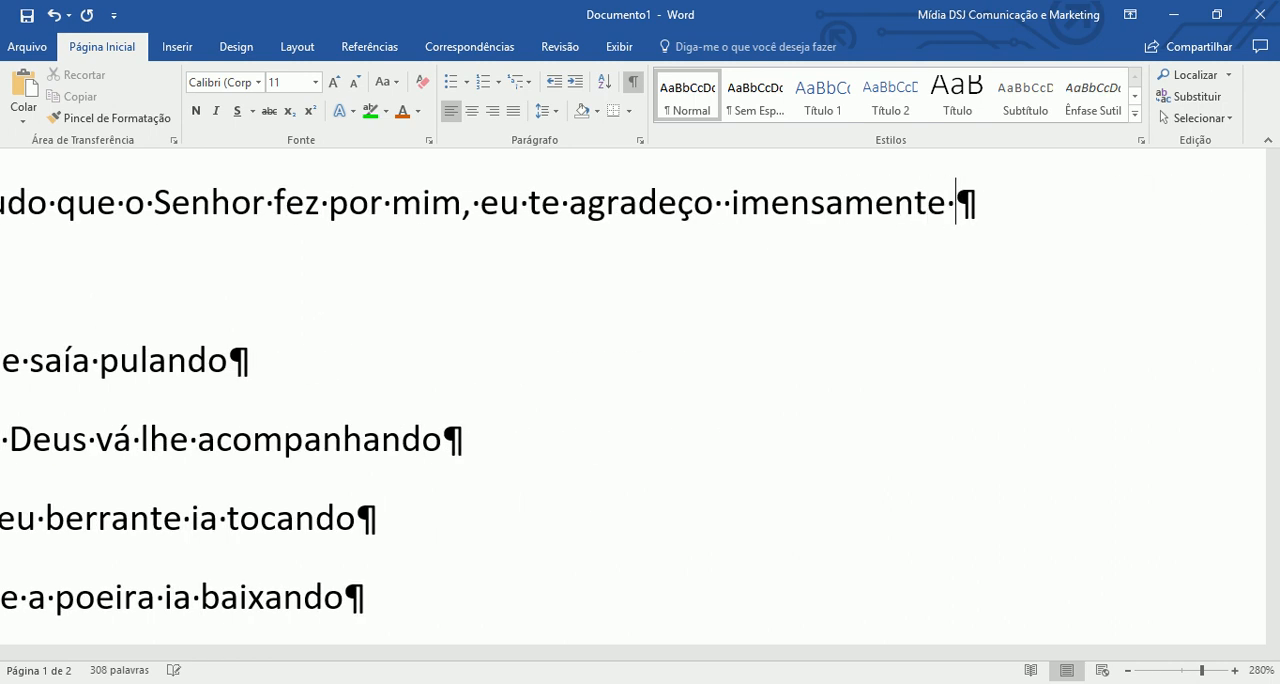
- Delete the duplicate space between "agradeço" and "imensamente" in the new sentence
key(Down)
key(Down)
key(Down)
key(Down)
key(Down)
key(Down)
key(Down)
key(Down)
key(Down)
key(Down)
key(Down)
key(Down)
key(Down)
key(Down)
key(Down)
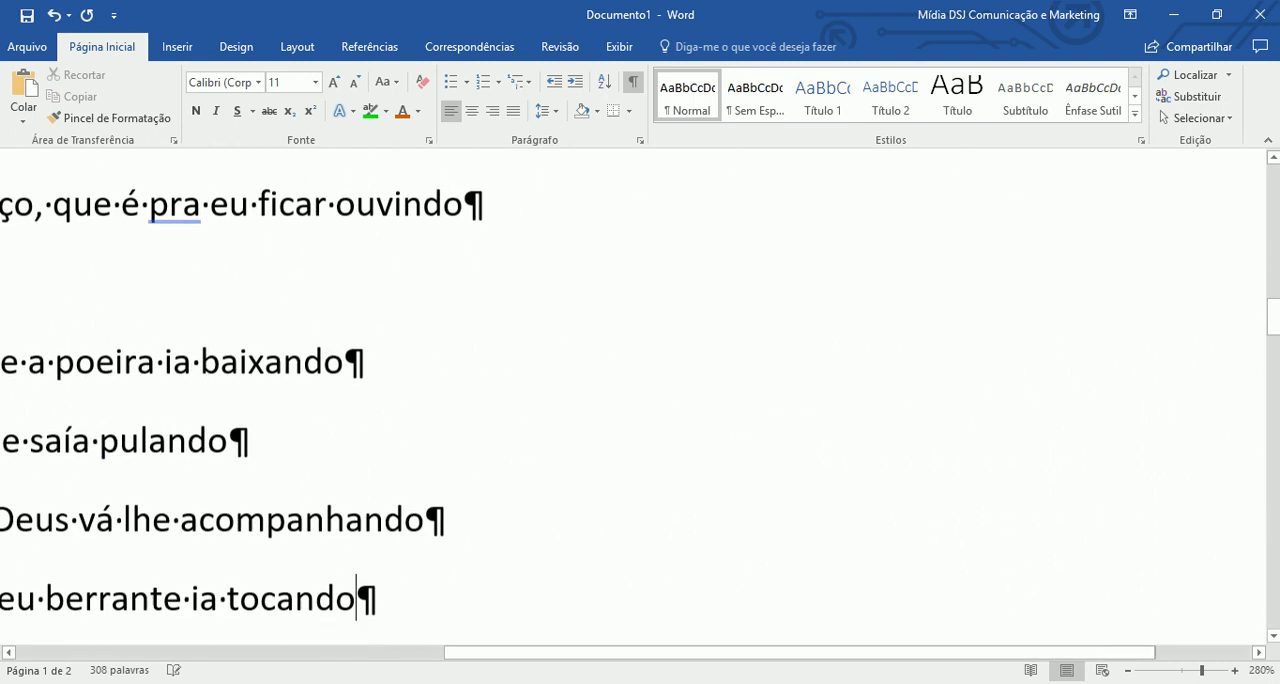
scroll(348, 280, up, 7)
scroll(350, 420, up, 2)
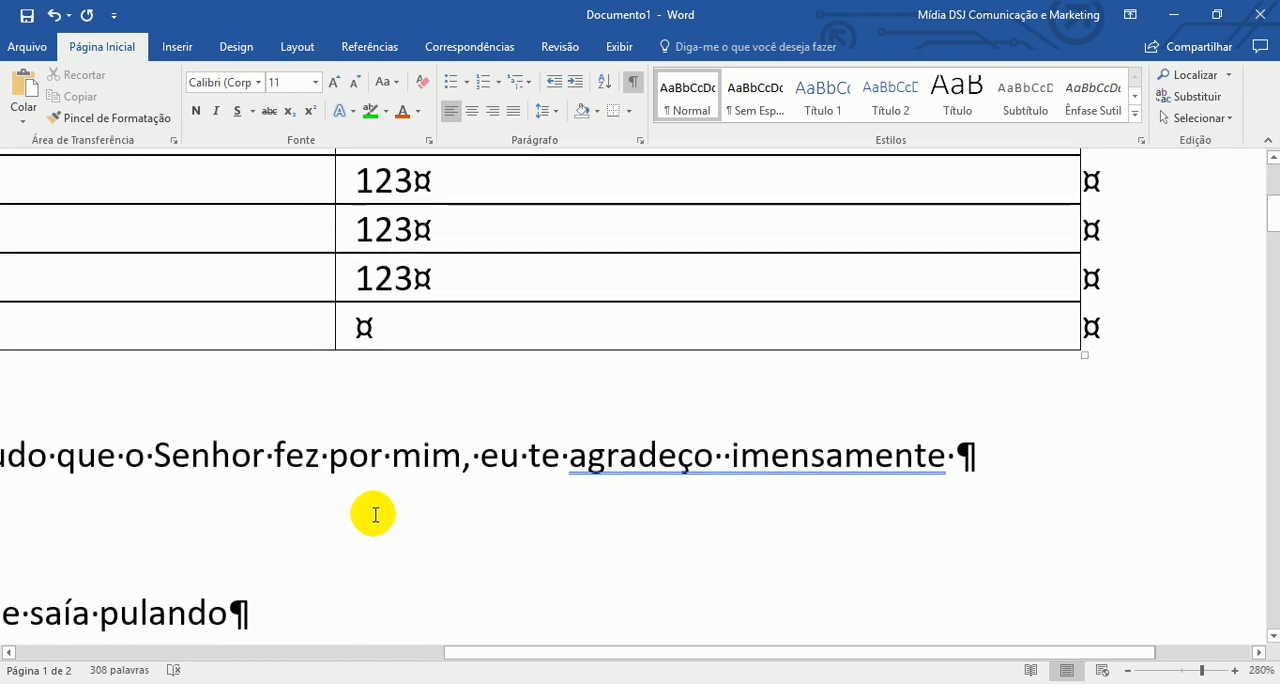
scroll(366, 503, down, 2)
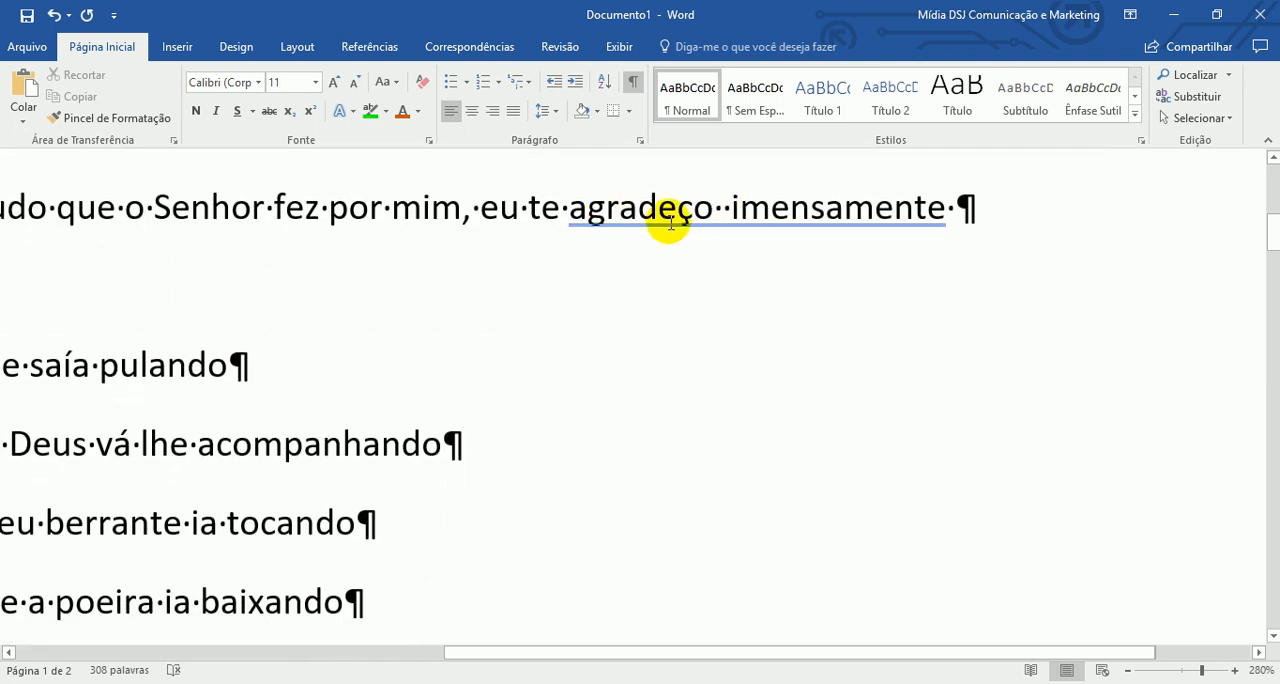
click(722, 207)
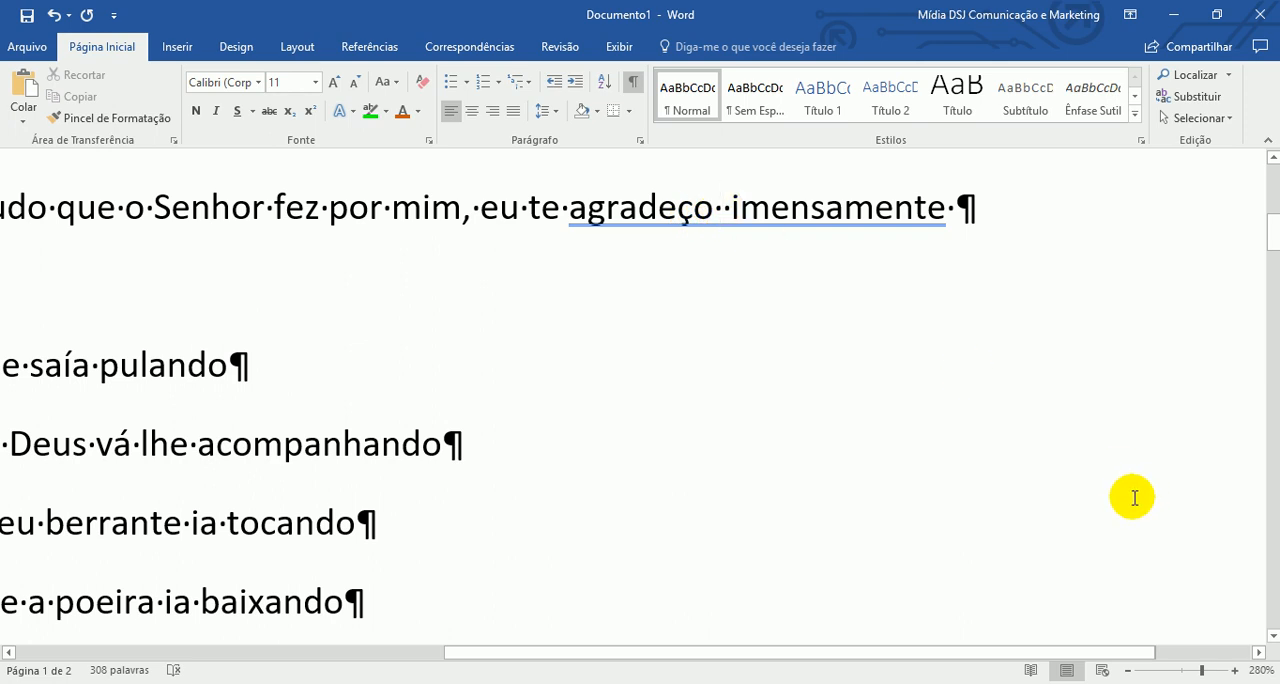
key(Delete)
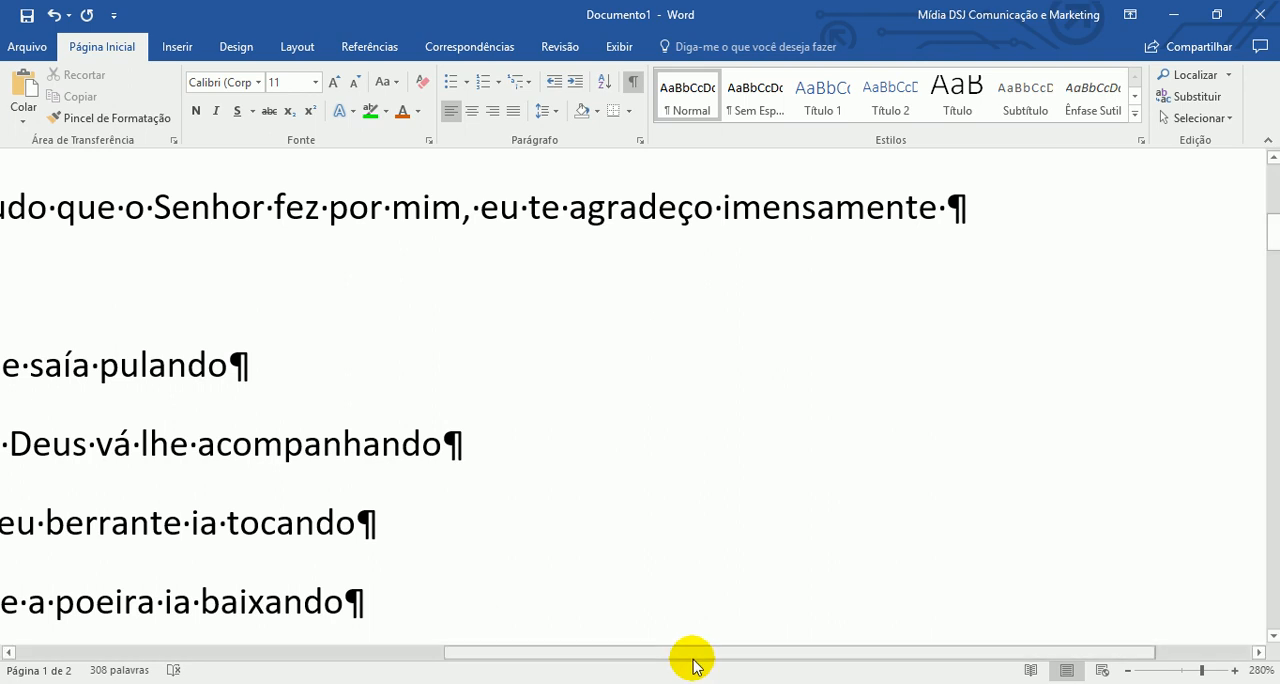
- Zoom out to 160% and delete the extra spaces before "boiadeiro", leaving a single space after the comma
drag(666, 650, 389, 605)
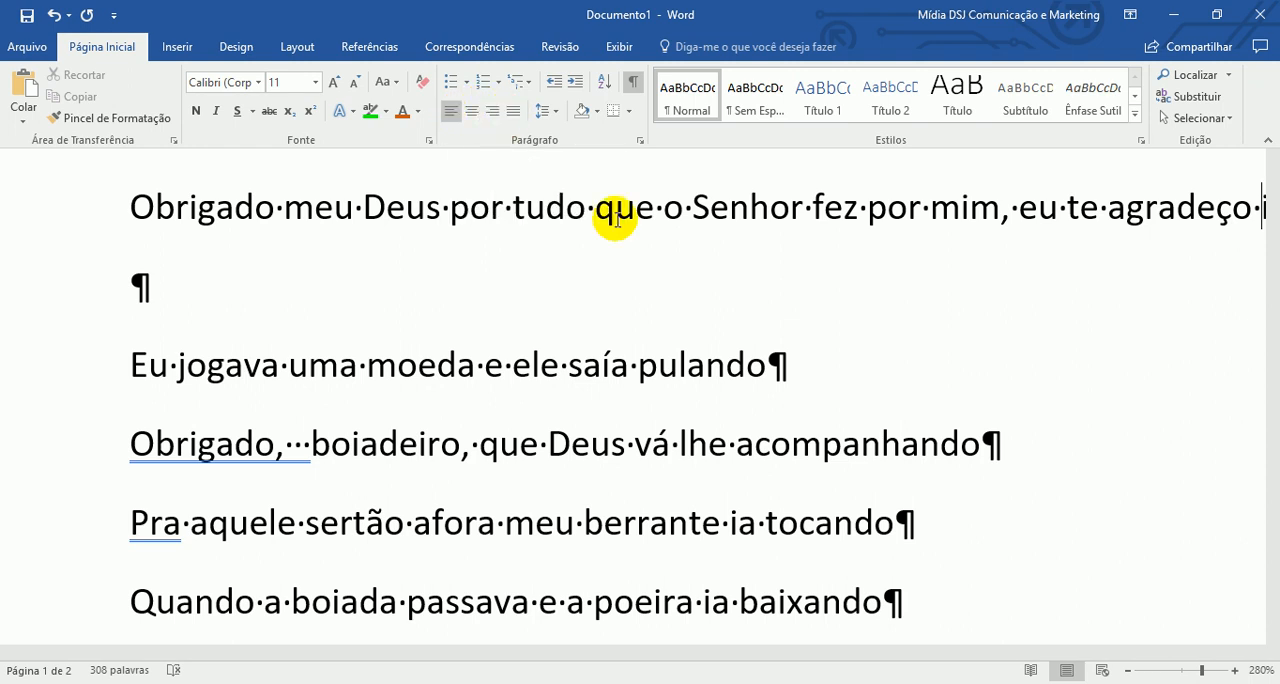
click(1130, 670)
click(1130, 670)
click(1130, 670)
click(1130, 670)
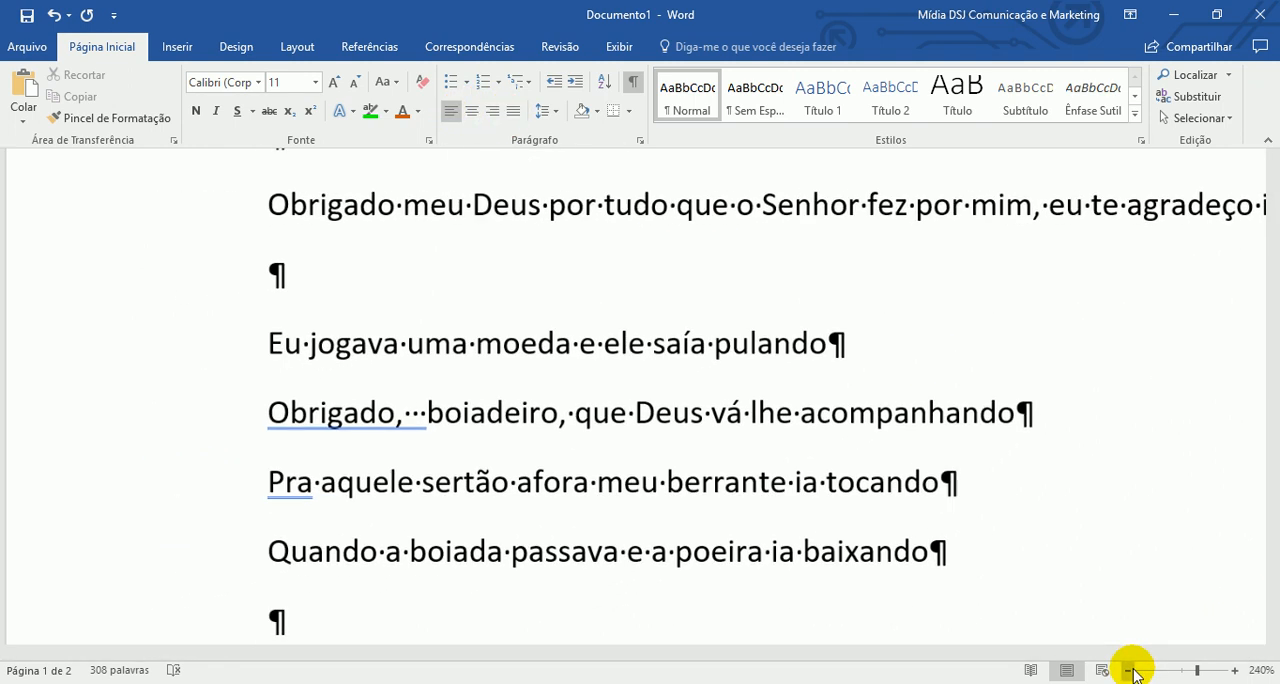
click(1130, 670)
click(1130, 670)
click(1130, 670)
click(1130, 670)
click(1130, 670)
click(1130, 670)
click(1130, 670)
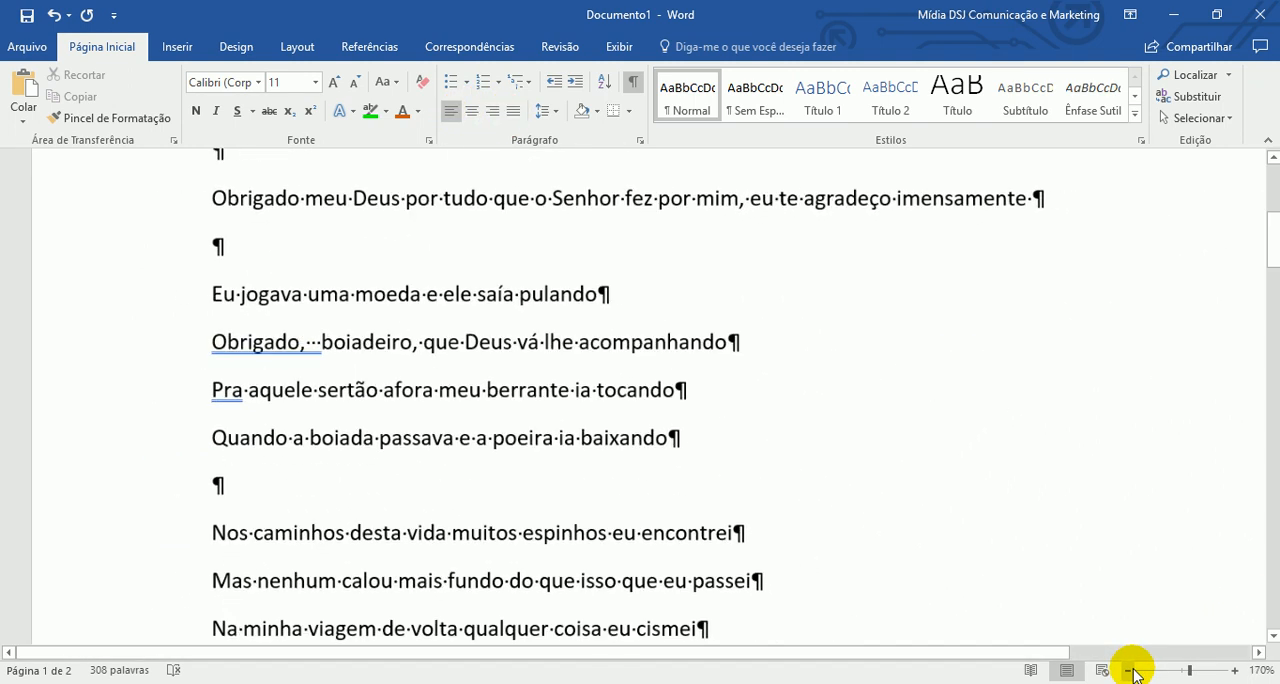
click(1130, 670)
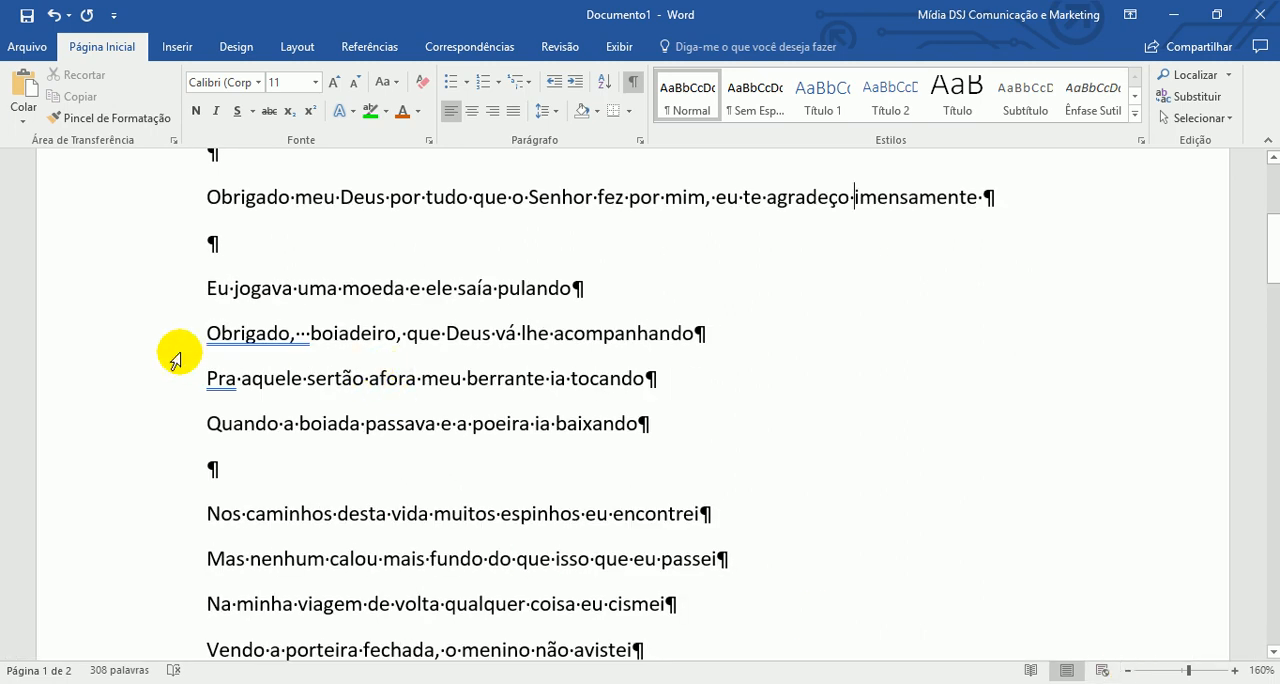
click(300, 338)
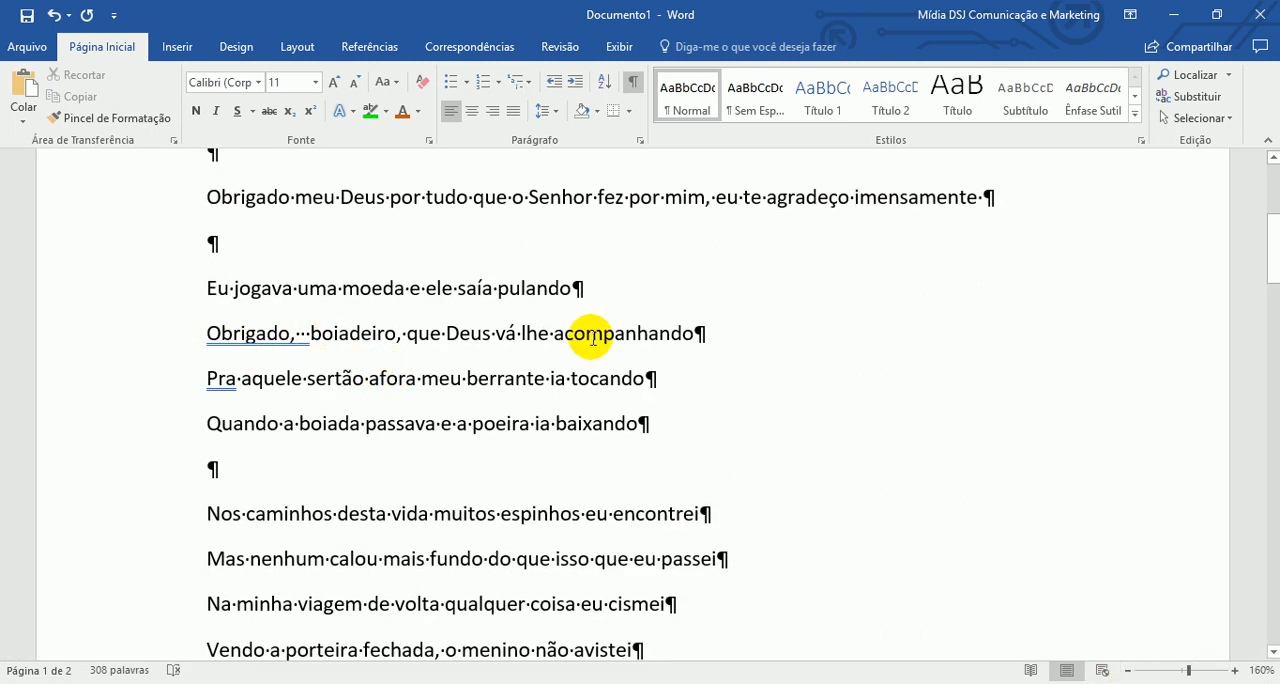
key(Delete)
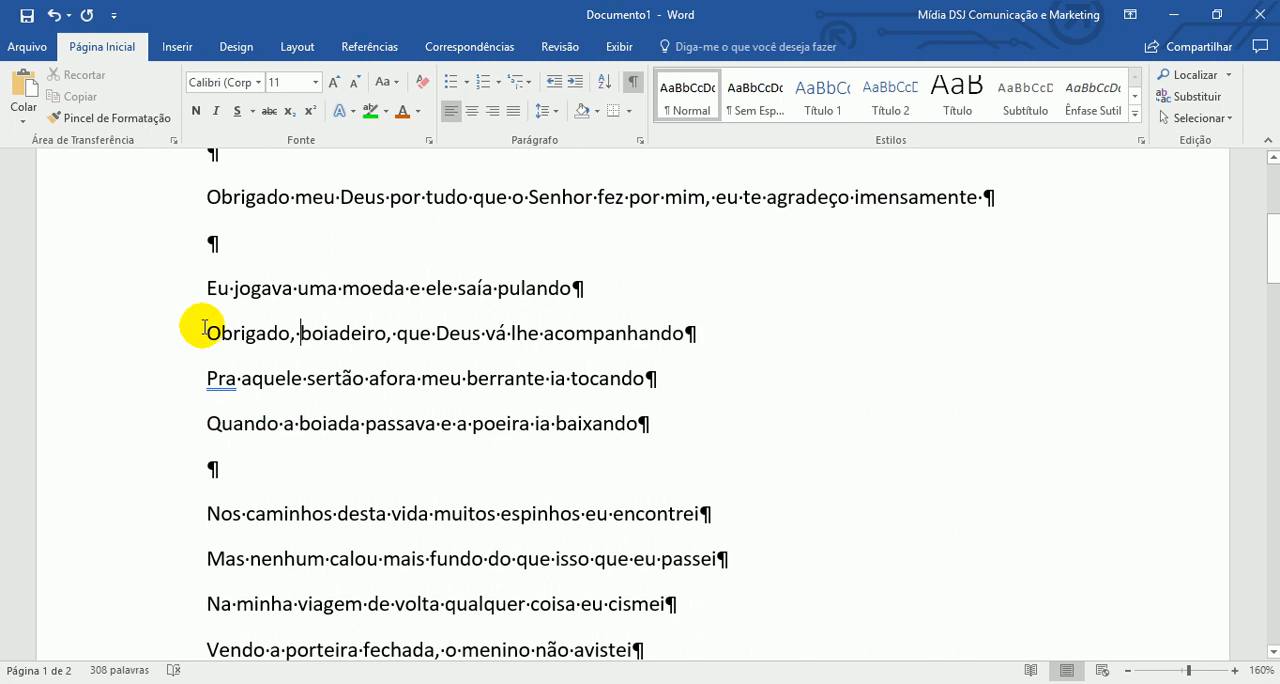
- Center the line "Eu jogava uma moeda e ele saía pulando" and add an empty paragraph below it
click(180, 290)
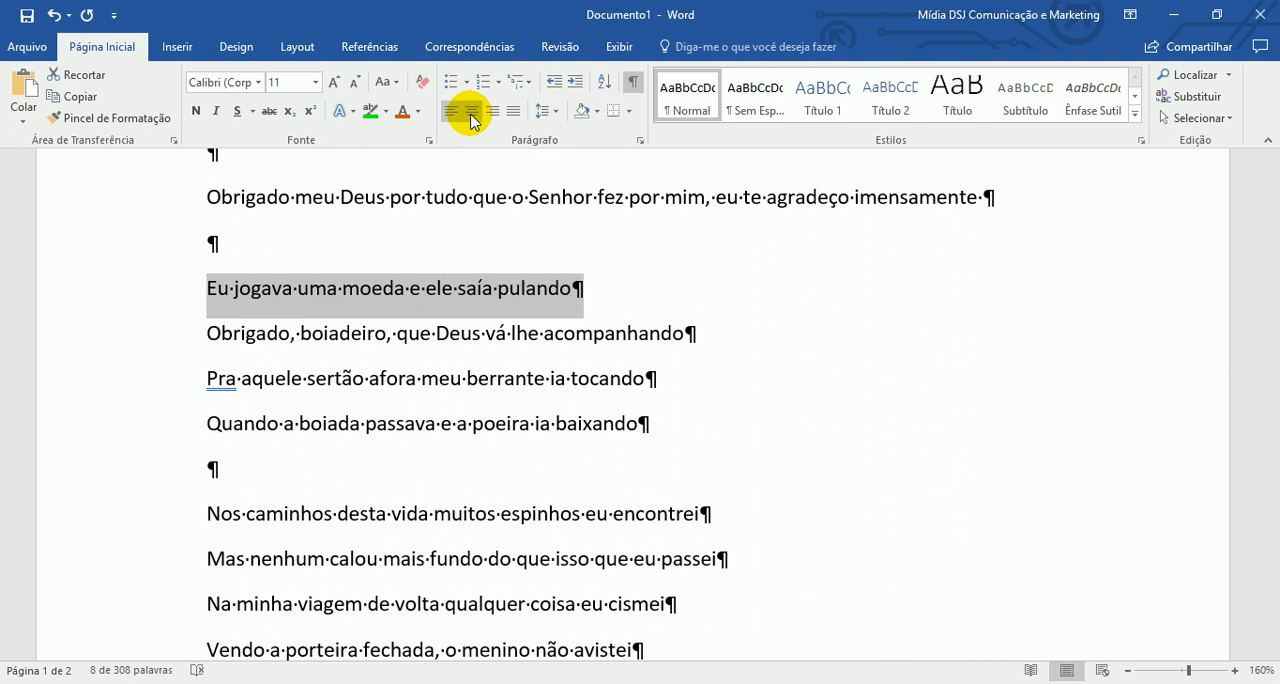
click(471, 116)
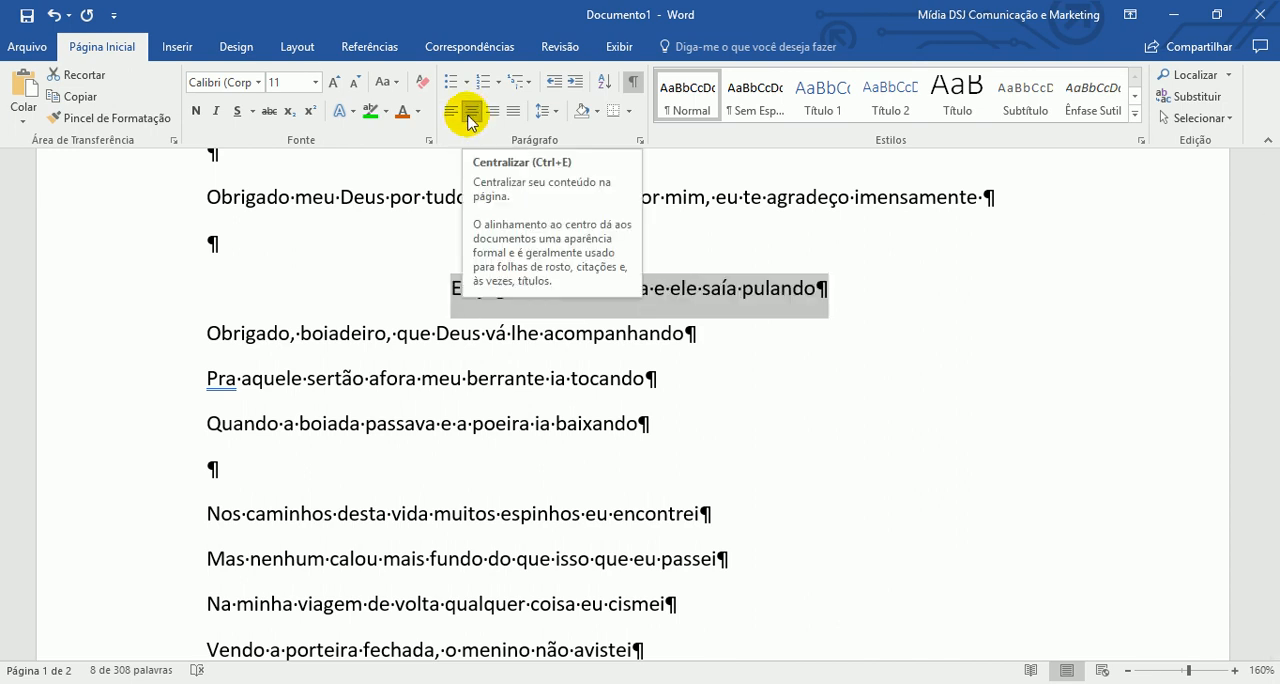
scroll(420, 337, up, 3)
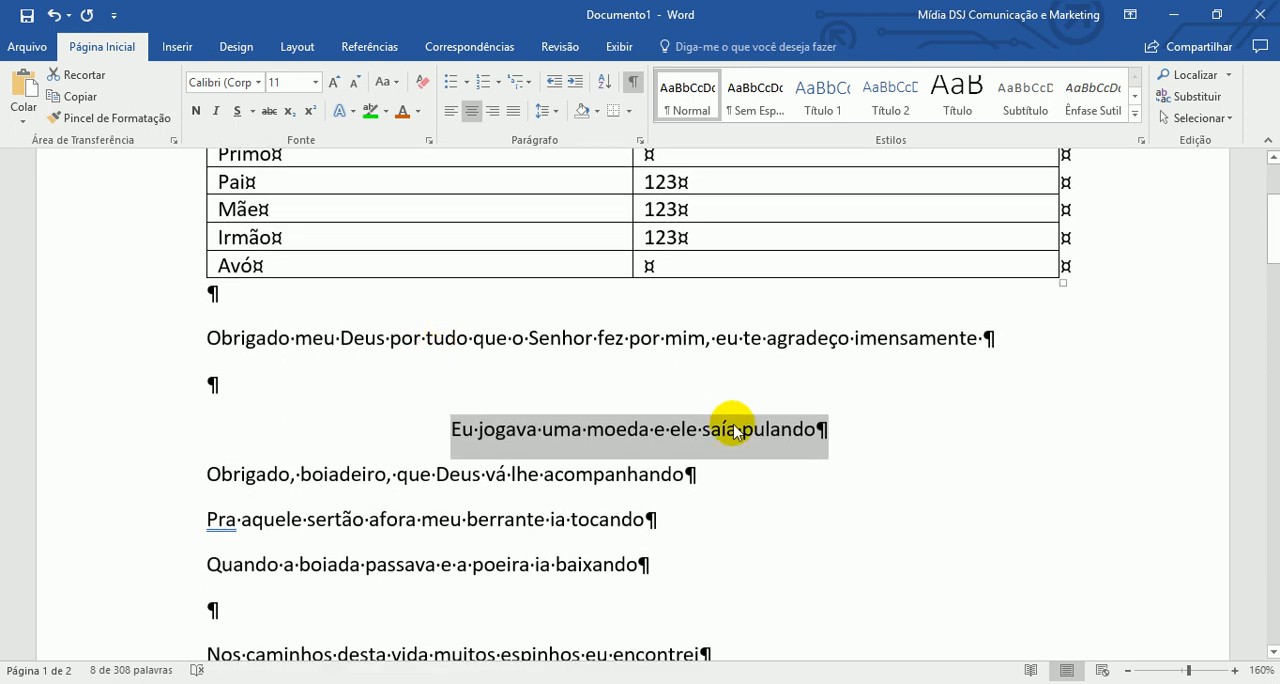
click(868, 432)
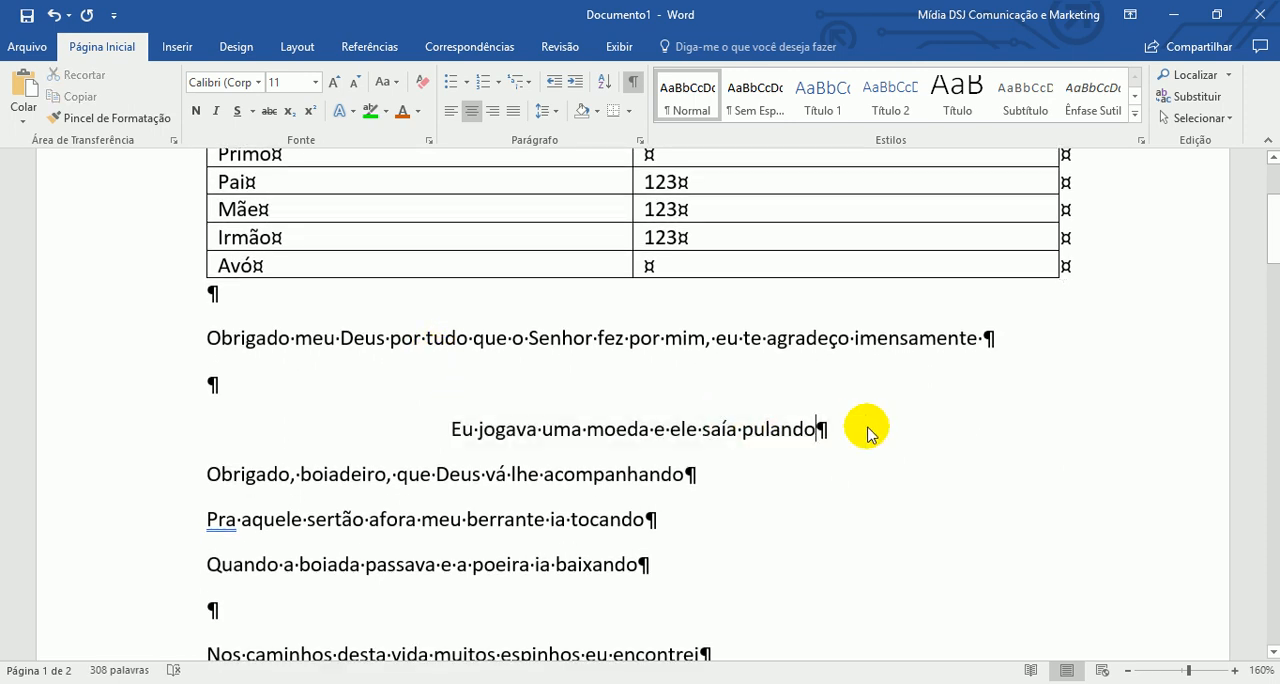
key(Return)
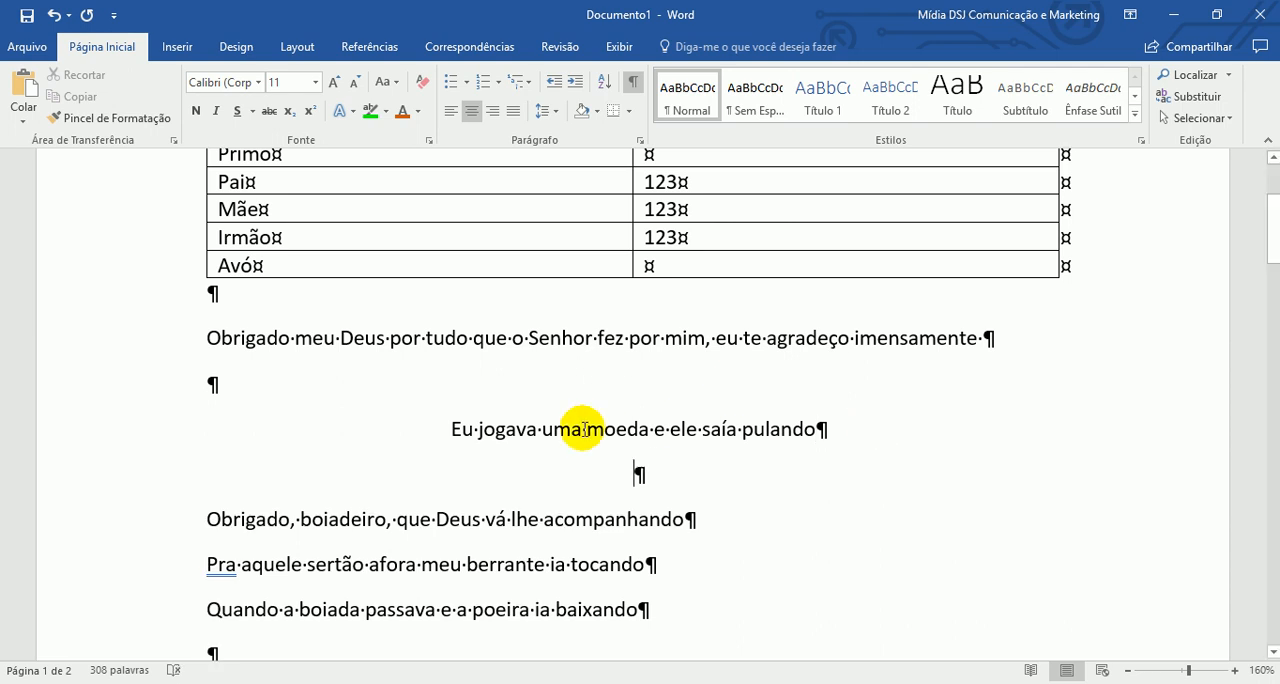
- Increase the font size of the centered line "Eu jogava uma moeda e ele saía pulando" to 18 and make it bold
drag(391, 429, 901, 424)
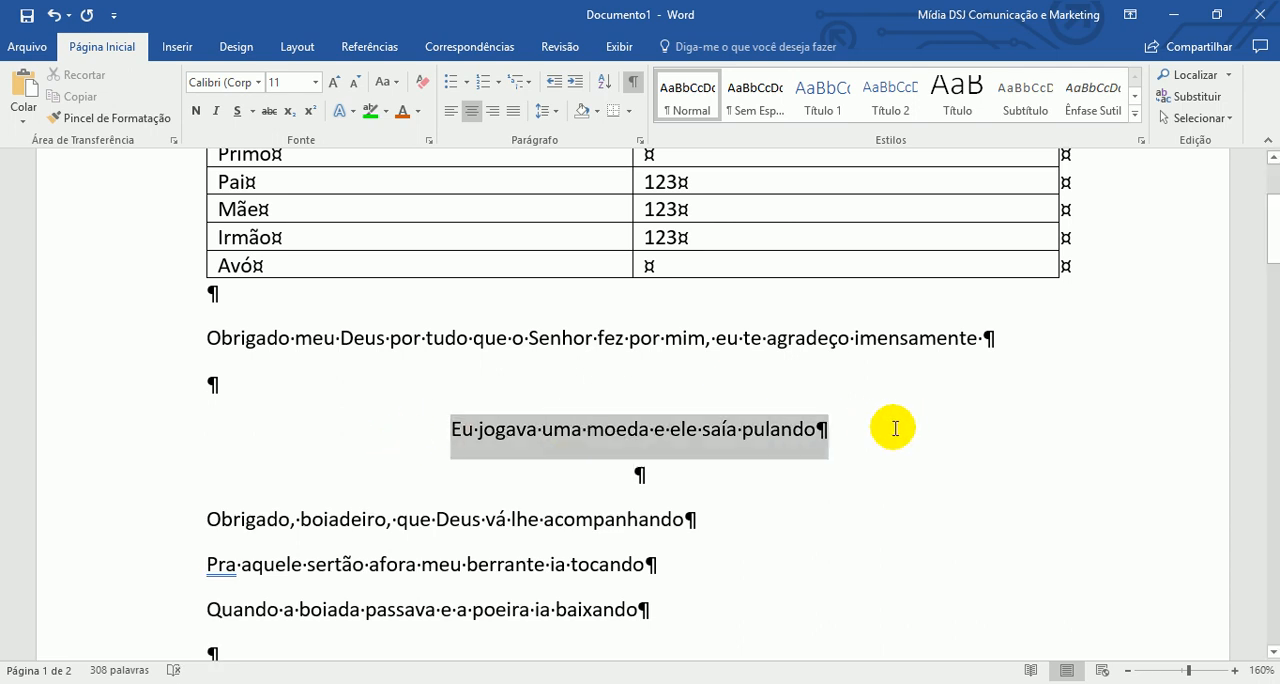
click(334, 82)
click(334, 82)
click(334, 82)
click(334, 82)
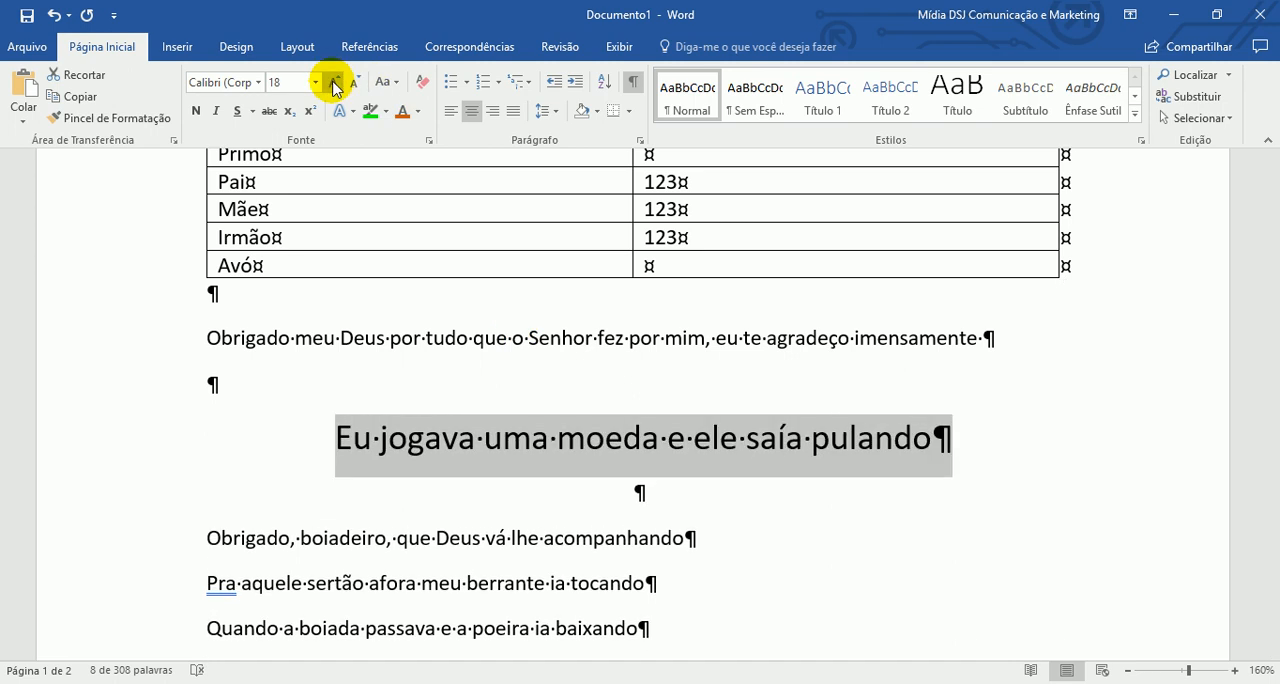
click(196, 111)
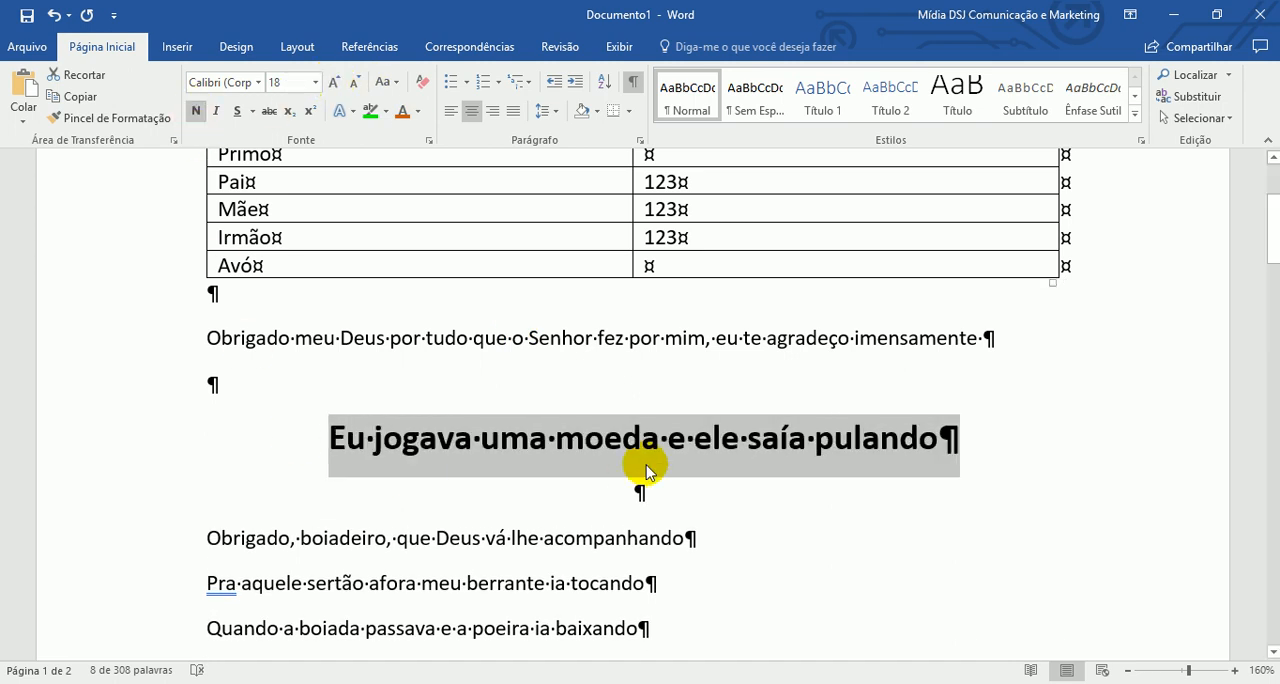
click(643, 440)
- Right-align the three lines from "Obrigado, boiadeiro, que Deus vá lhe acompanhando" through "Quando a boiada passava e a poeira ia baixando"
click(388, 538)
scroll(523, 506, down, 1)
click(180, 466)
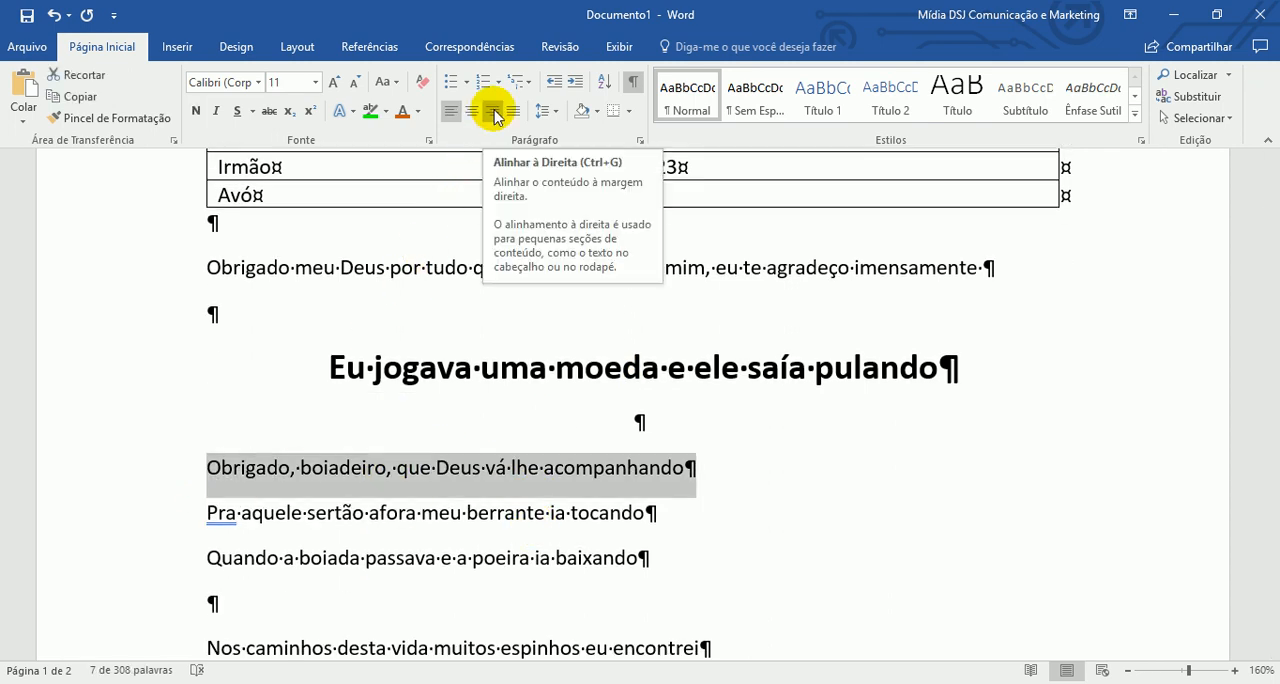
click(380, 513)
drag(148, 468, 151, 558)
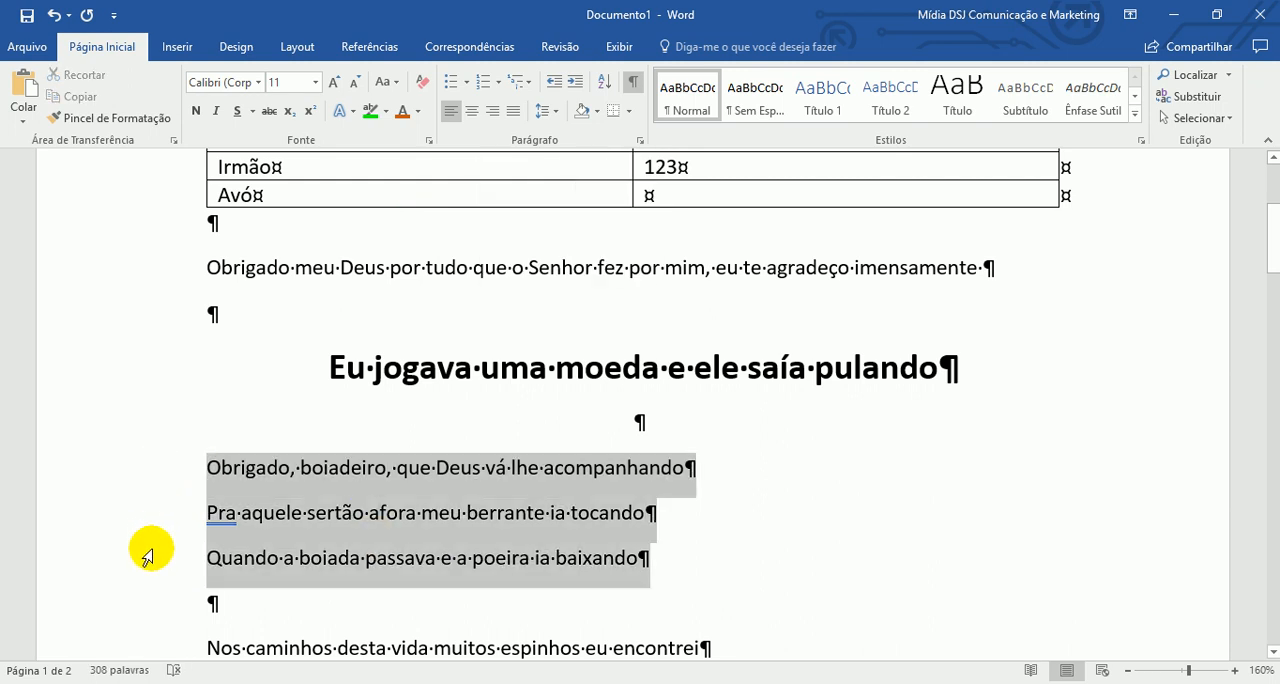
click(494, 113)
click(1027, 514)
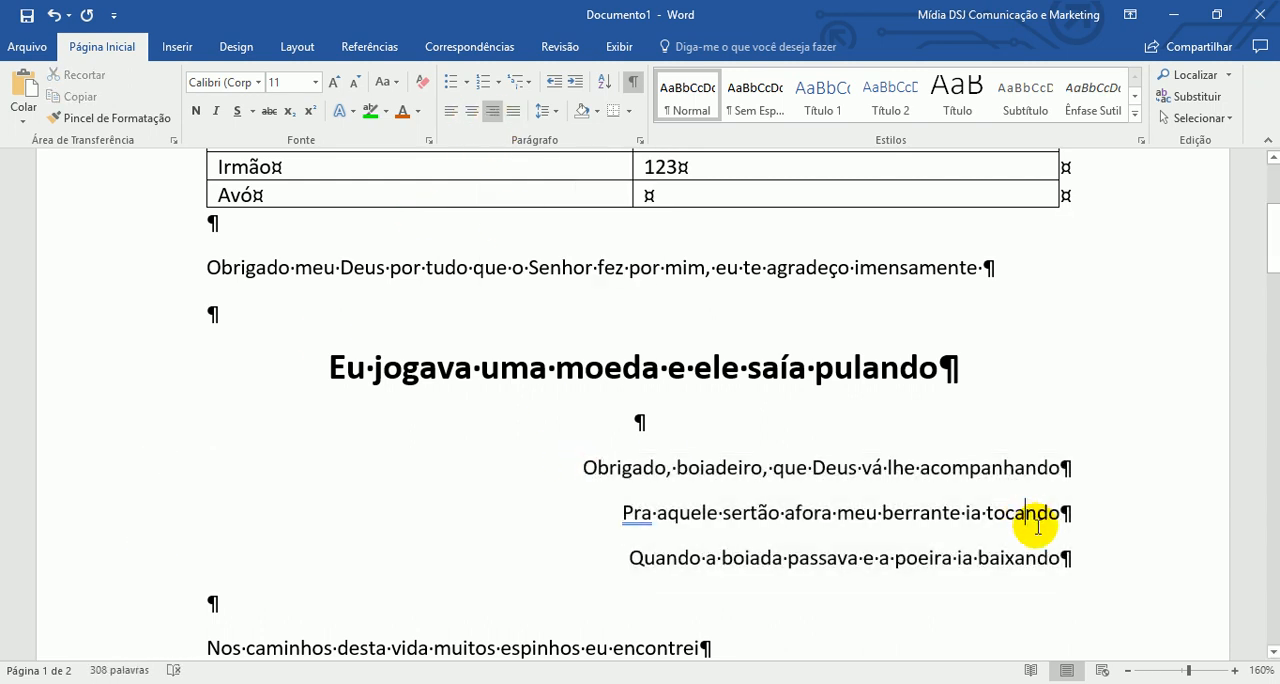
- Justify the three right-aligned lyric lines and left-align the line "Obrigado, boiadeiro, que Deus vá lhe acompanhando"
drag(534, 452, 1065, 556)
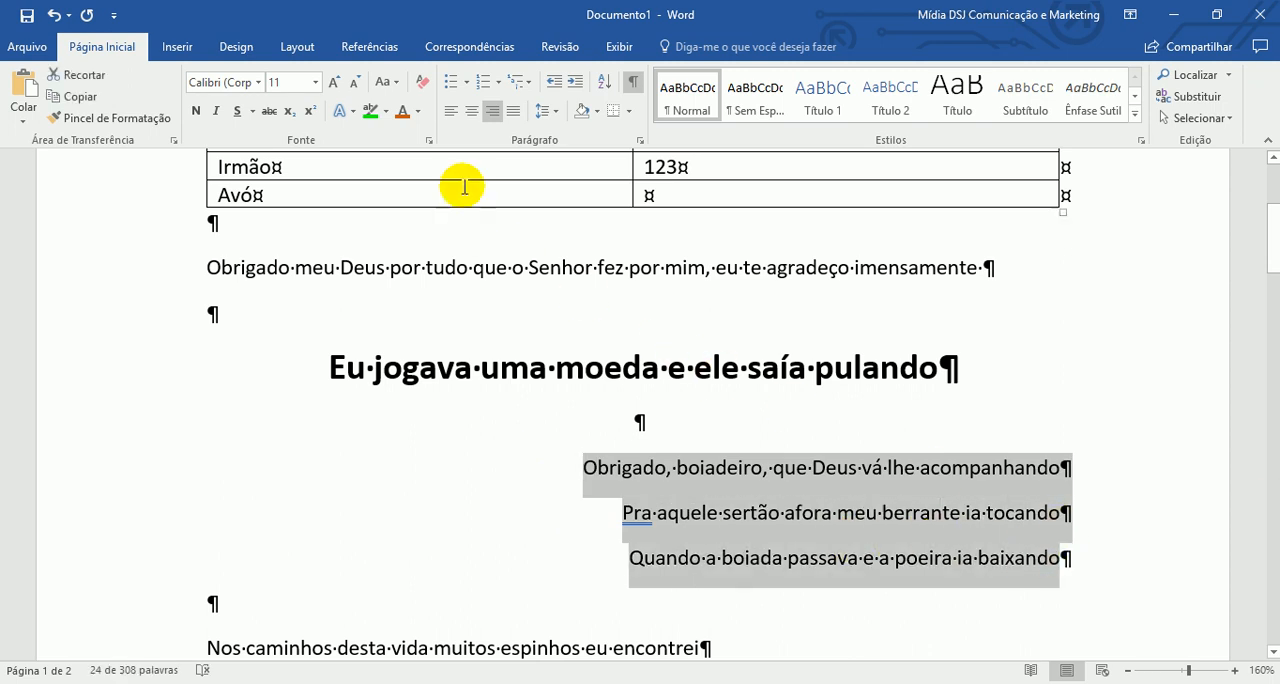
click(522, 112)
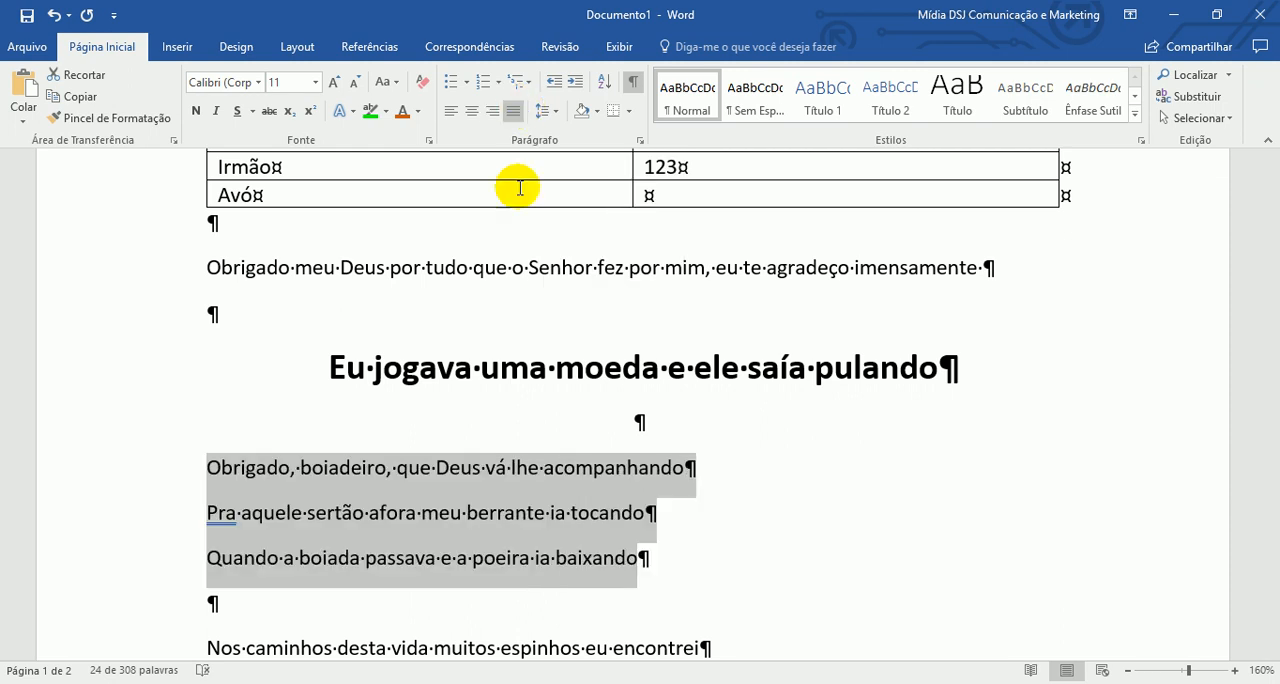
click(485, 467)
scroll(486, 463, down, 2)
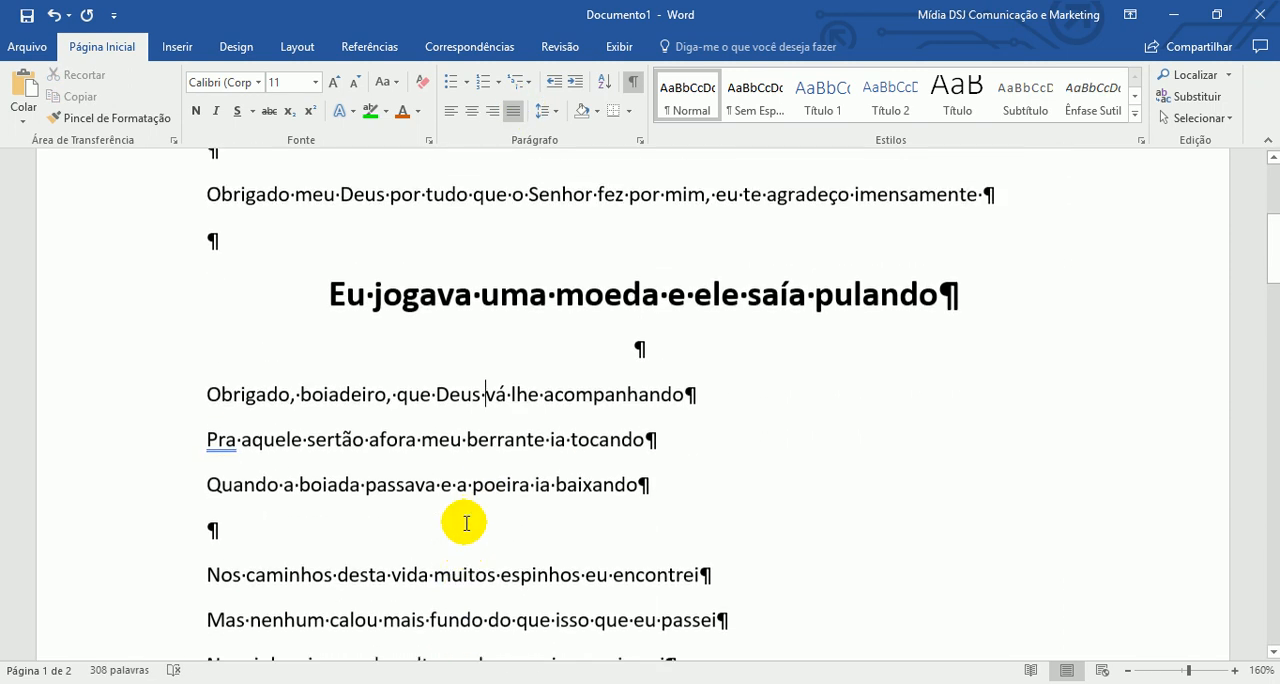
click(451, 111)
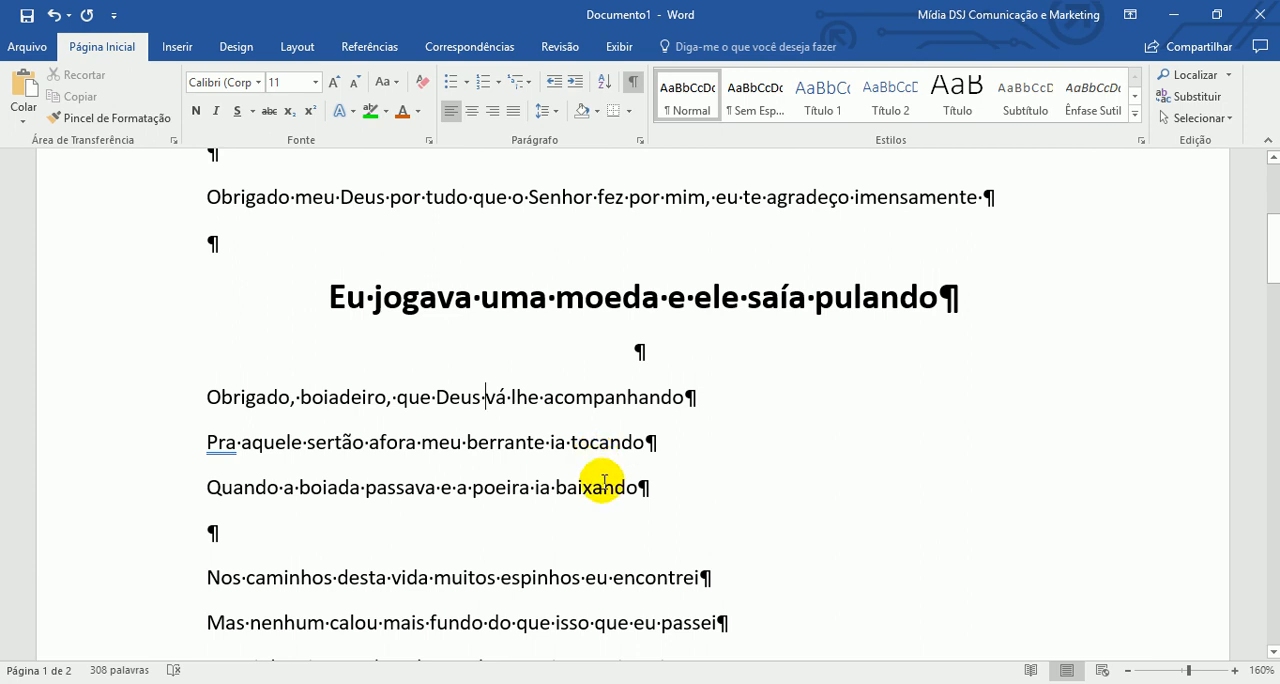
click(724, 402)
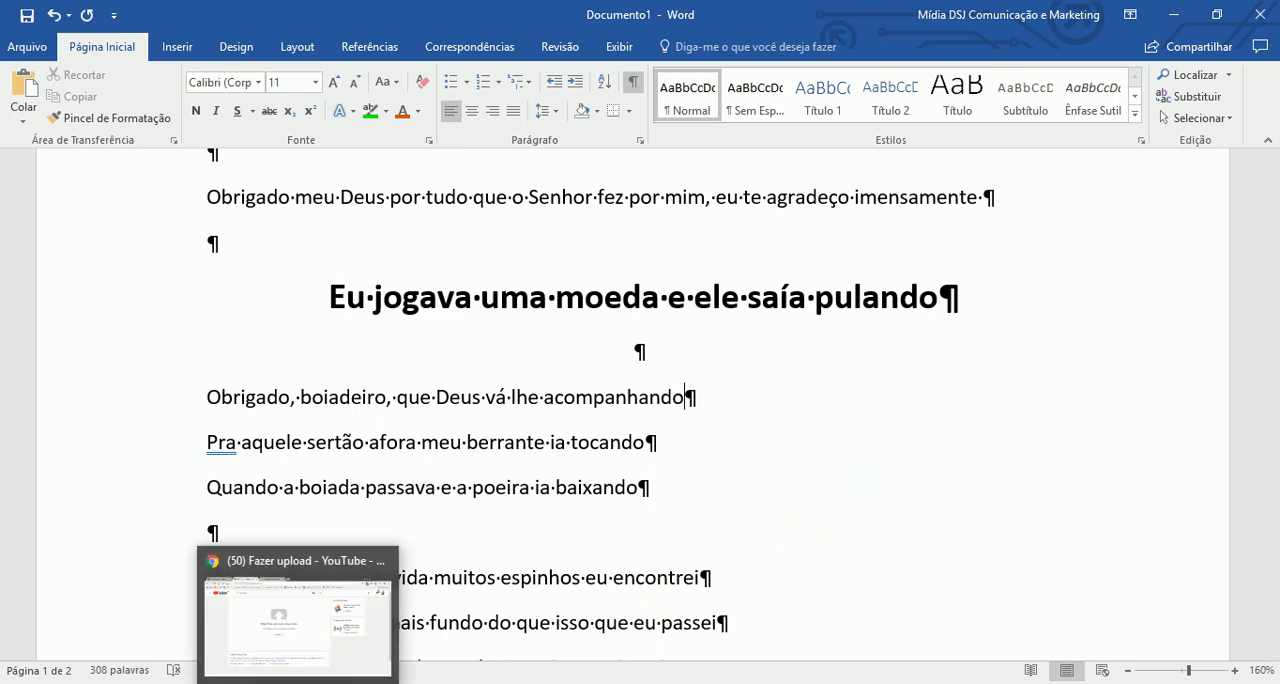
- Switch to Chrome and load the O Dia news site (odia.ig.com.br) in place of the song lyrics page
click(300, 615)
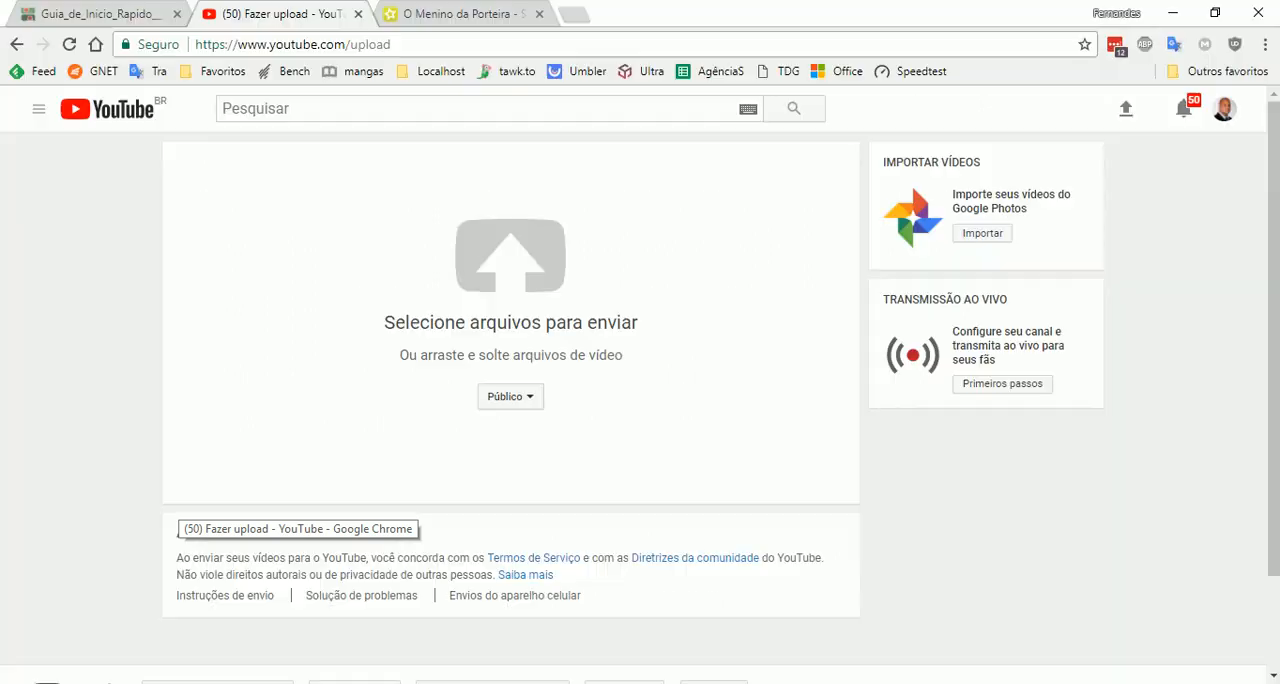
click(458, 13)
click(532, 40)
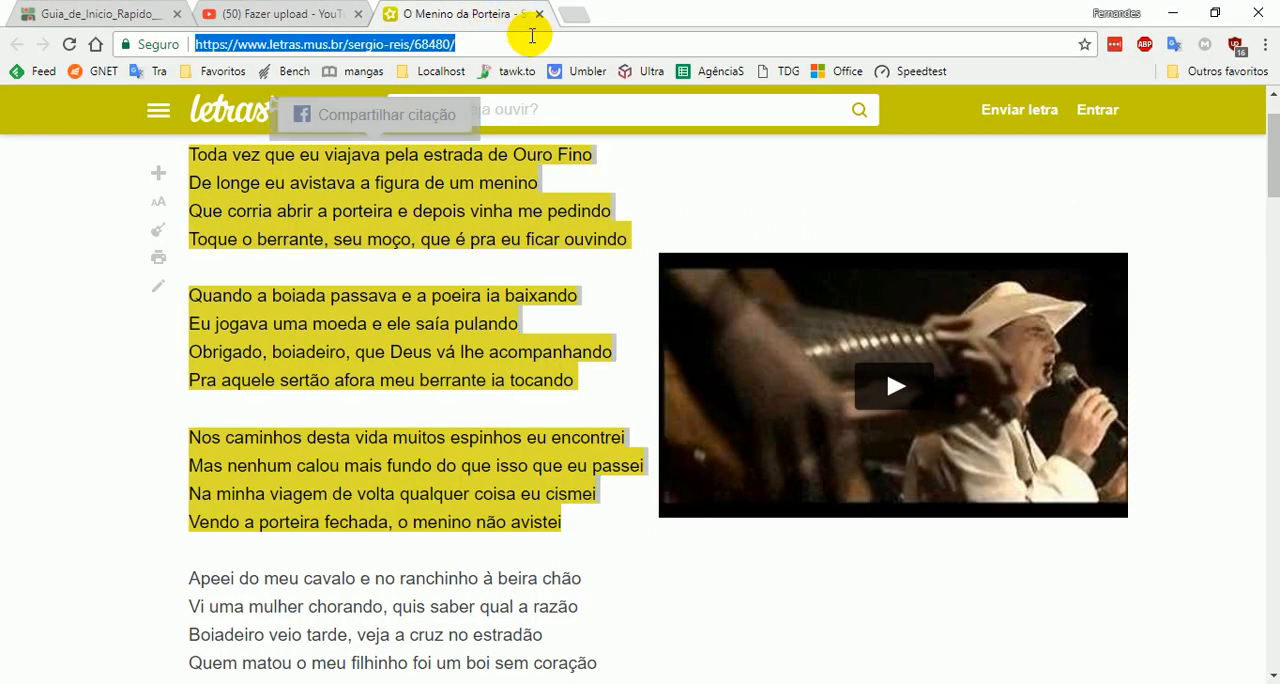
text(o)
key(Return)
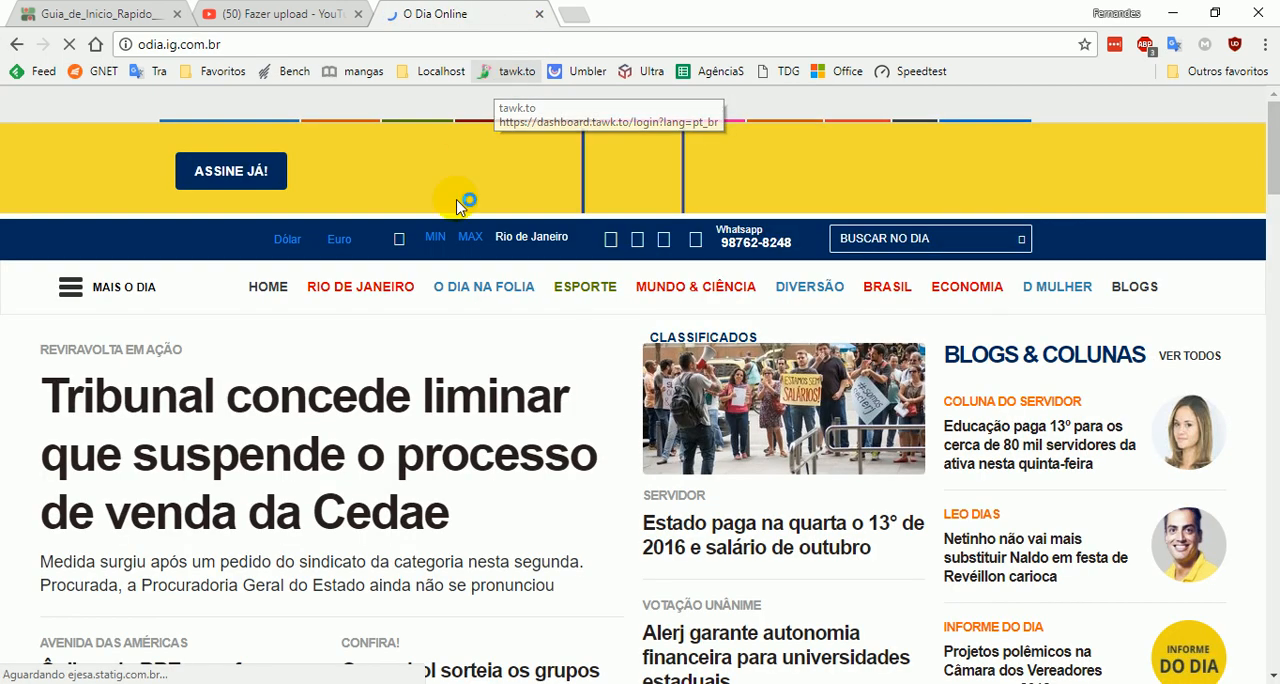
- Open the article about the injunction suspending the sale of Cedae and go to the paragraphs below its photo
scroll(329, 381, down, 1)
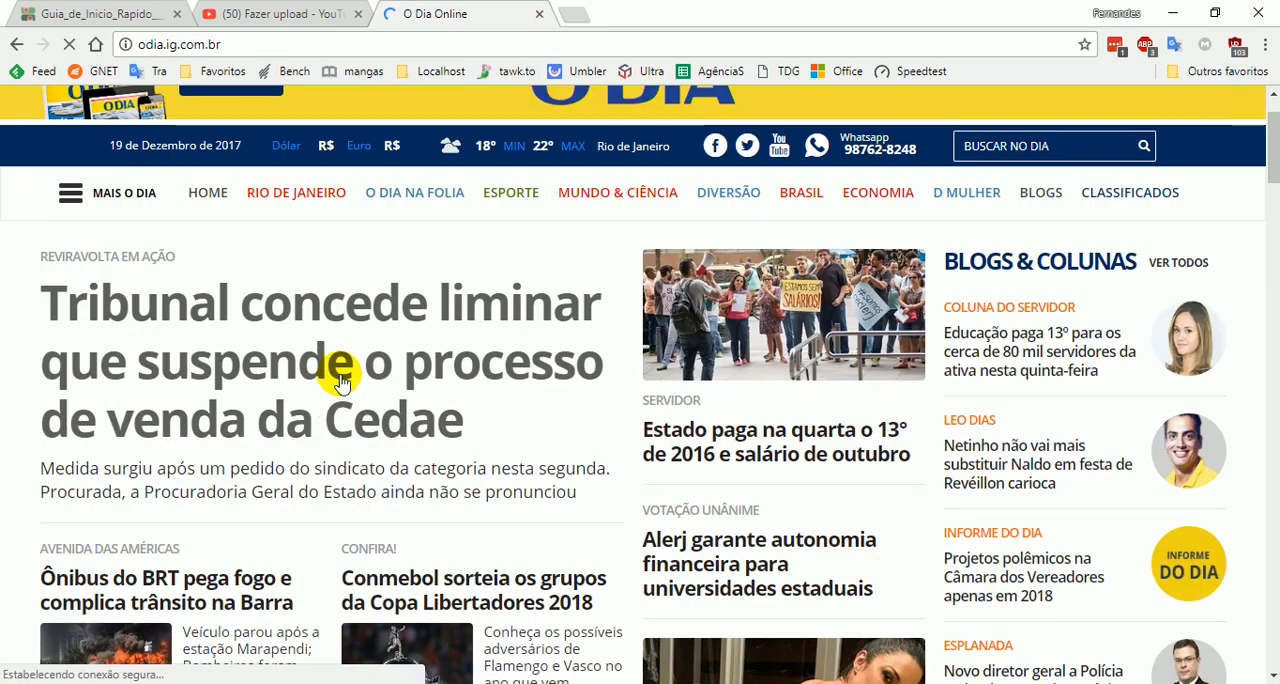
click(340, 381)
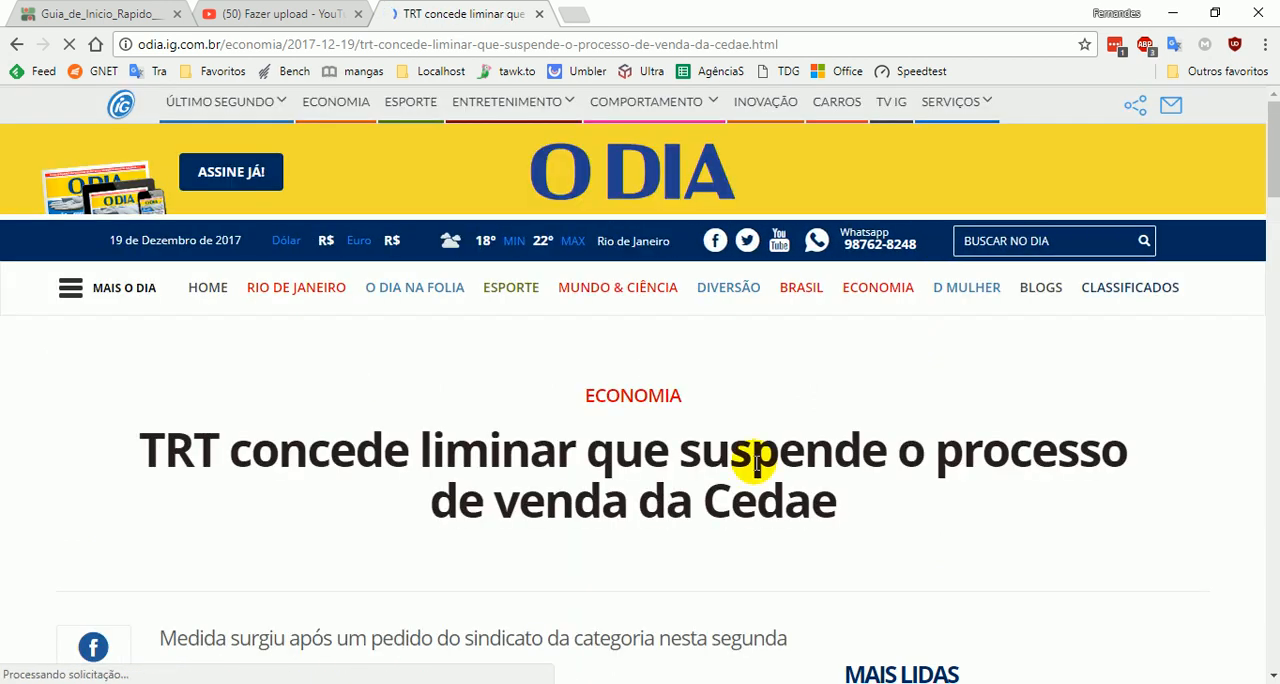
scroll(785, 458, down, 3)
scroll(757, 461, down, 2)
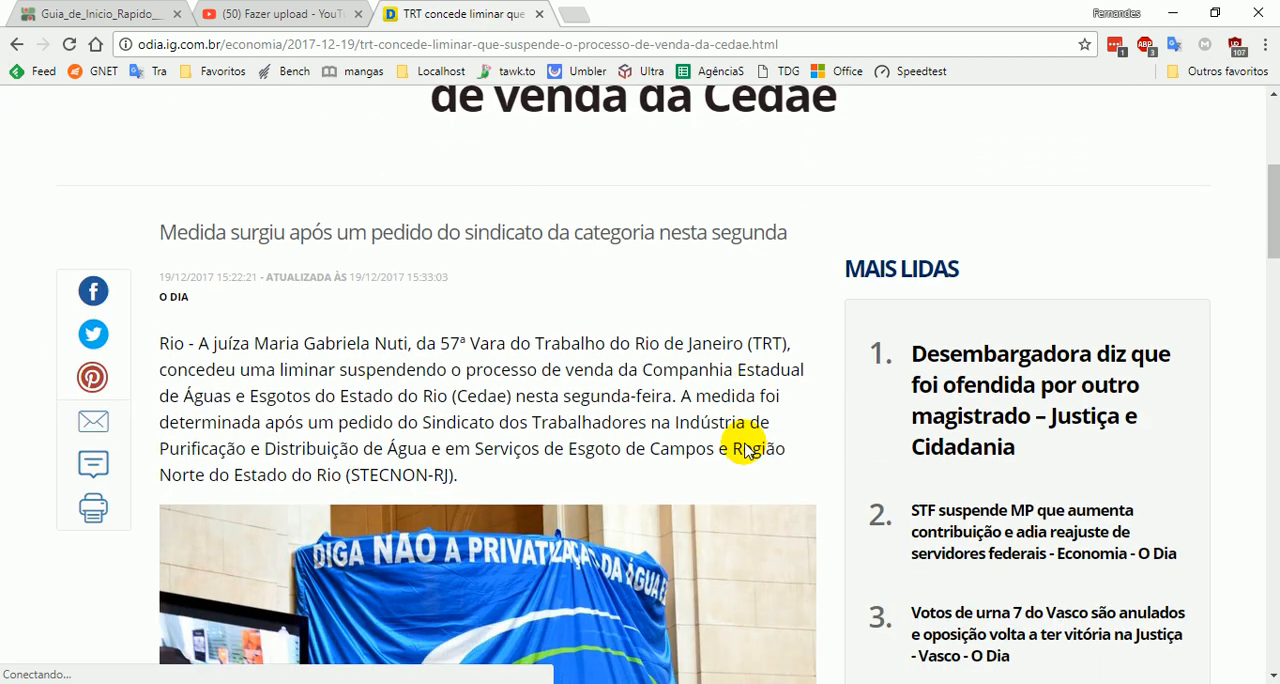
scroll(770, 380, down, 5)
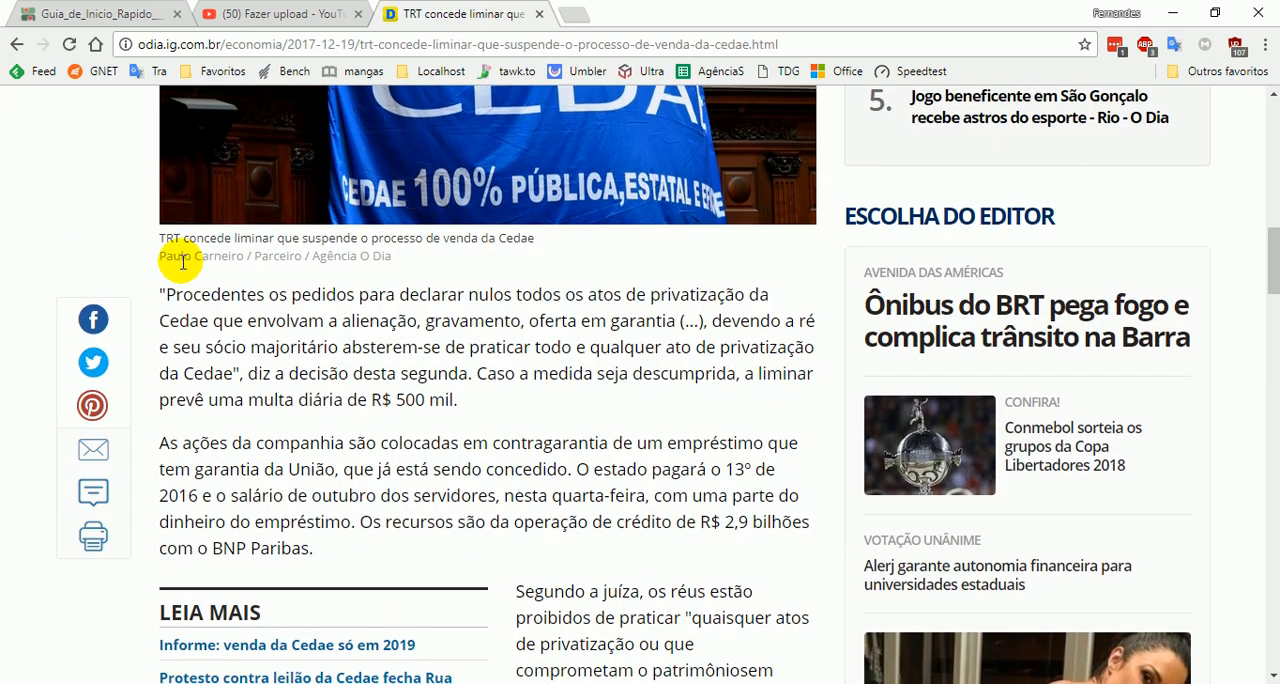
- Copy the article paragraph from "Procedentes os pedidos" through "multa diária de R$ 500 mil."
drag(161, 292, 745, 295)
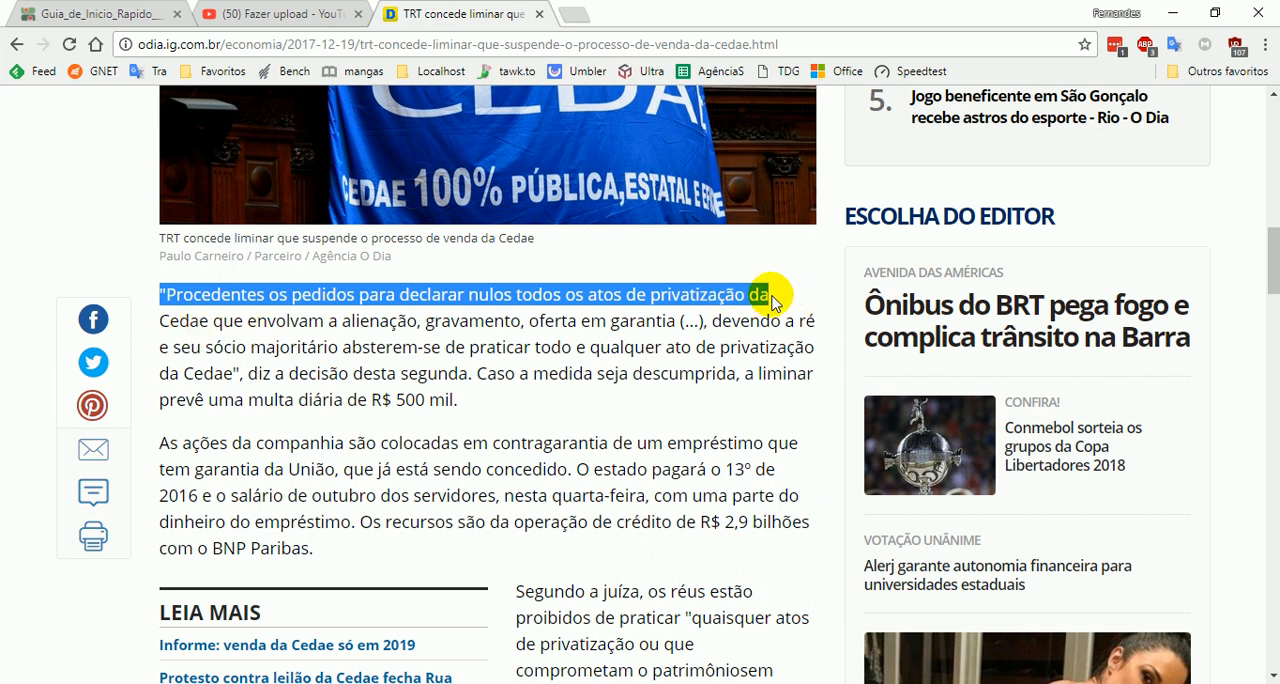
click(292, 315)
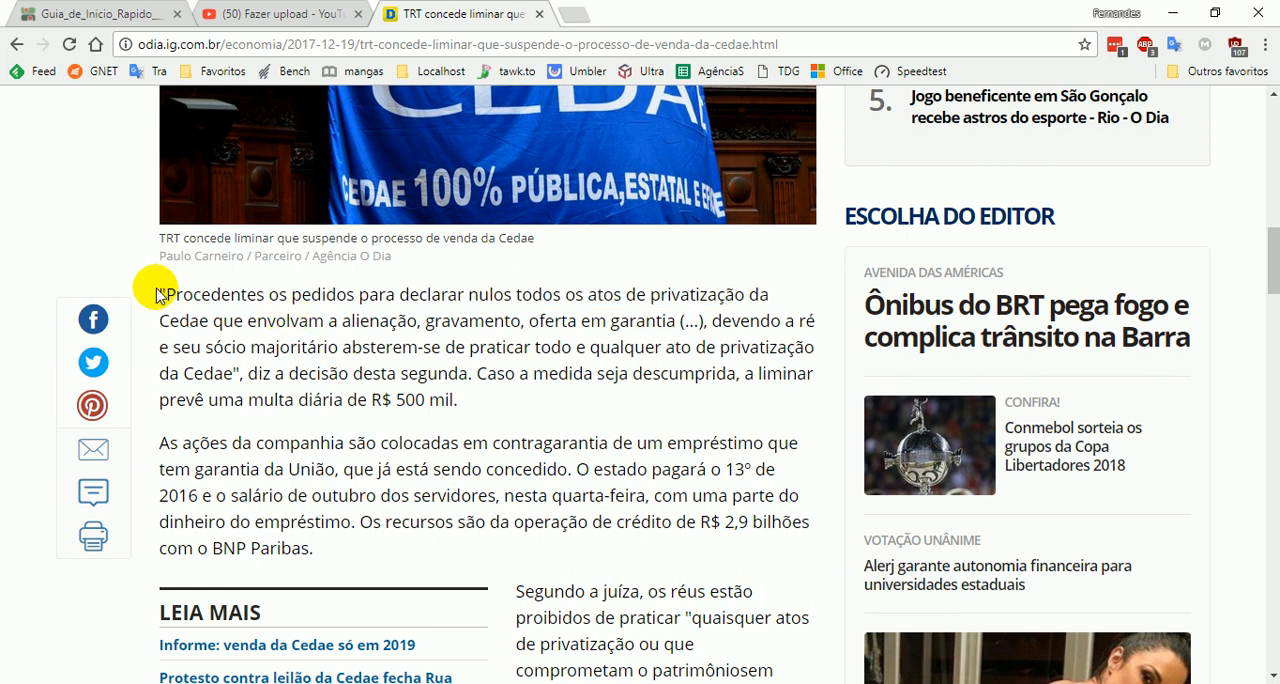
drag(163, 290, 497, 400)
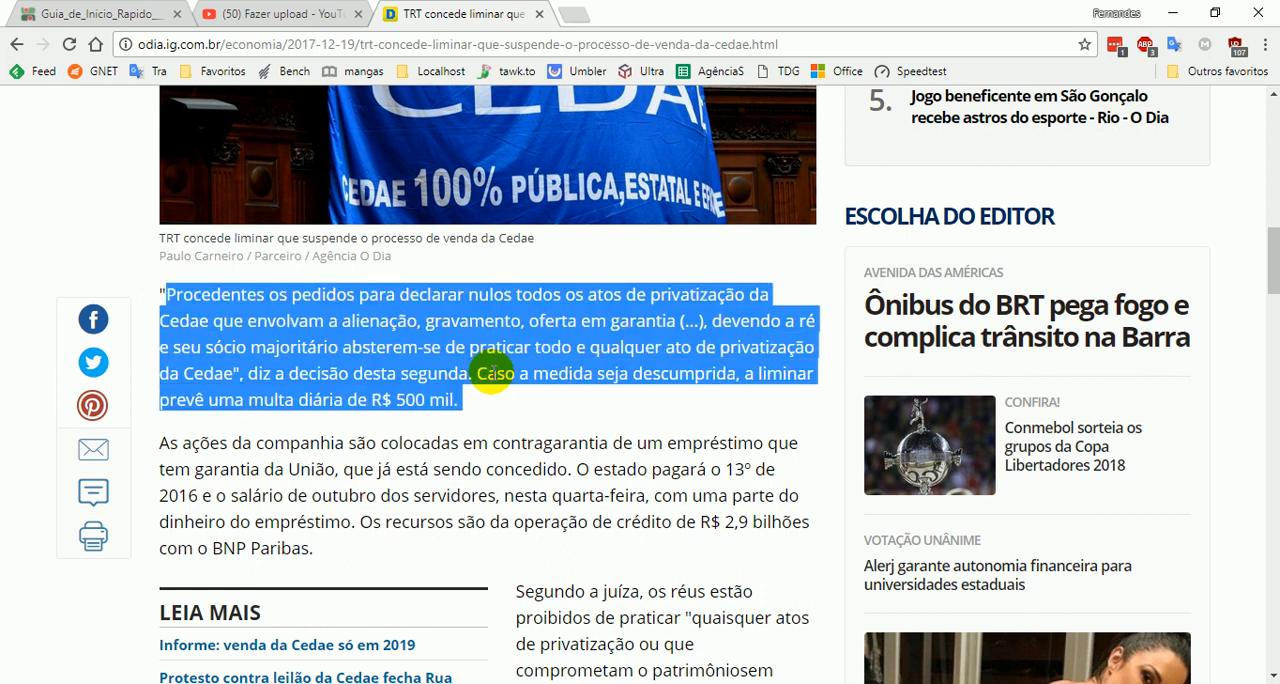
right_click(490, 350)
click(526, 366)
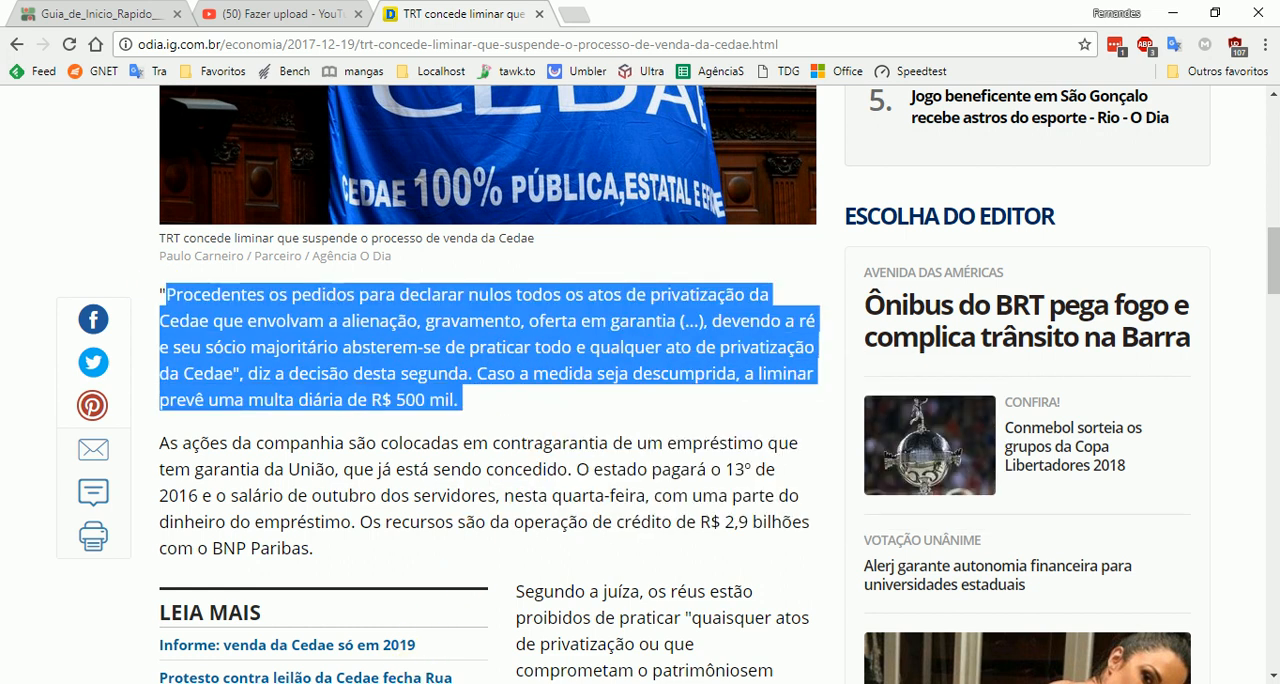
- Switch back to Word and insert five empty paragraphs above the family table at the start of the document
key(alt+Tab)
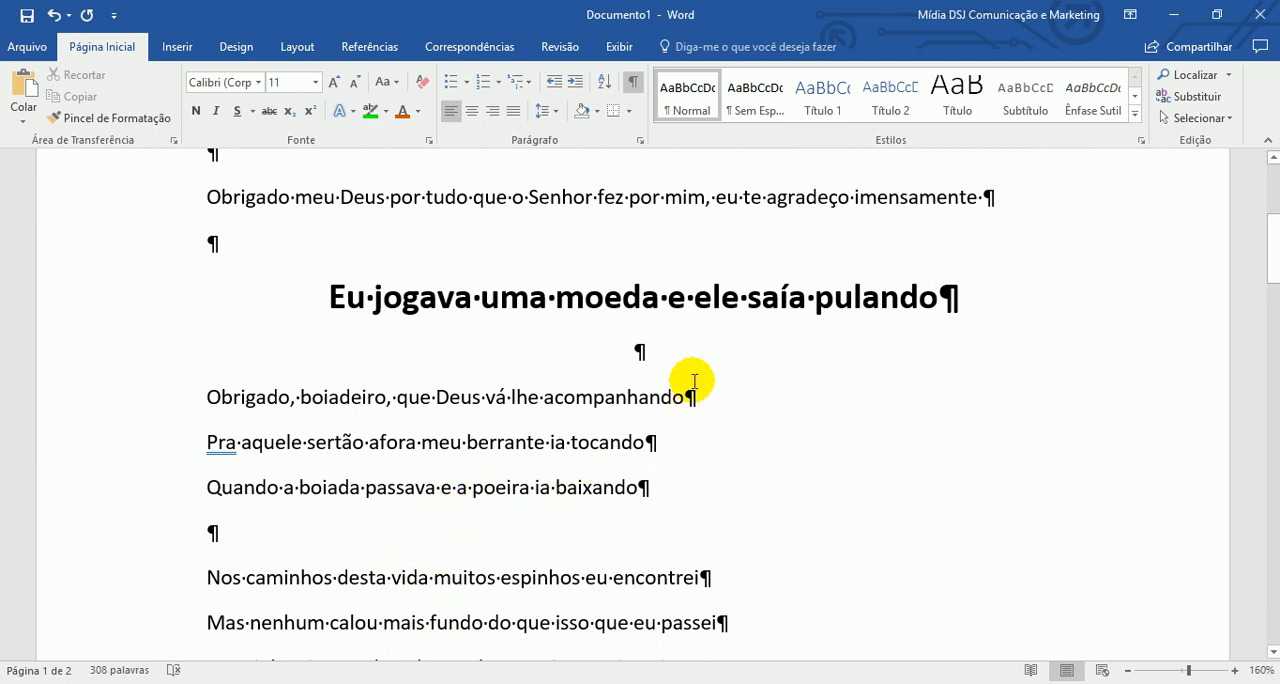
scroll(640, 385, up, 5)
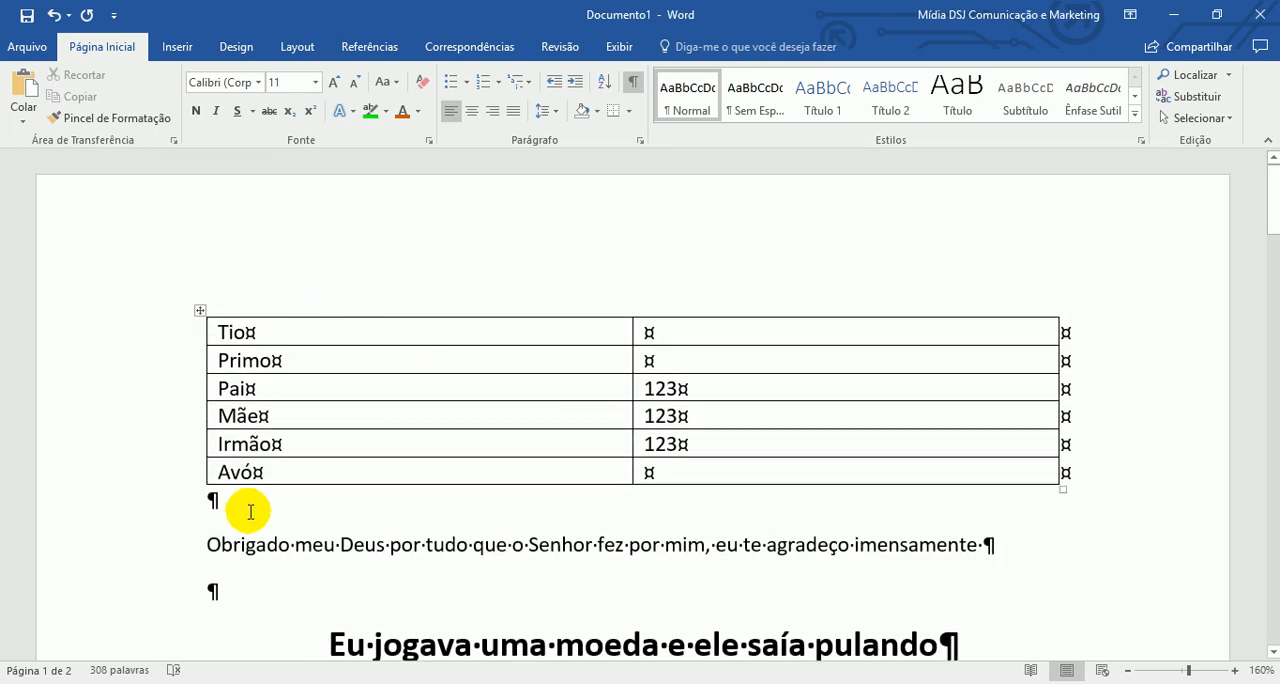
click(276, 338)
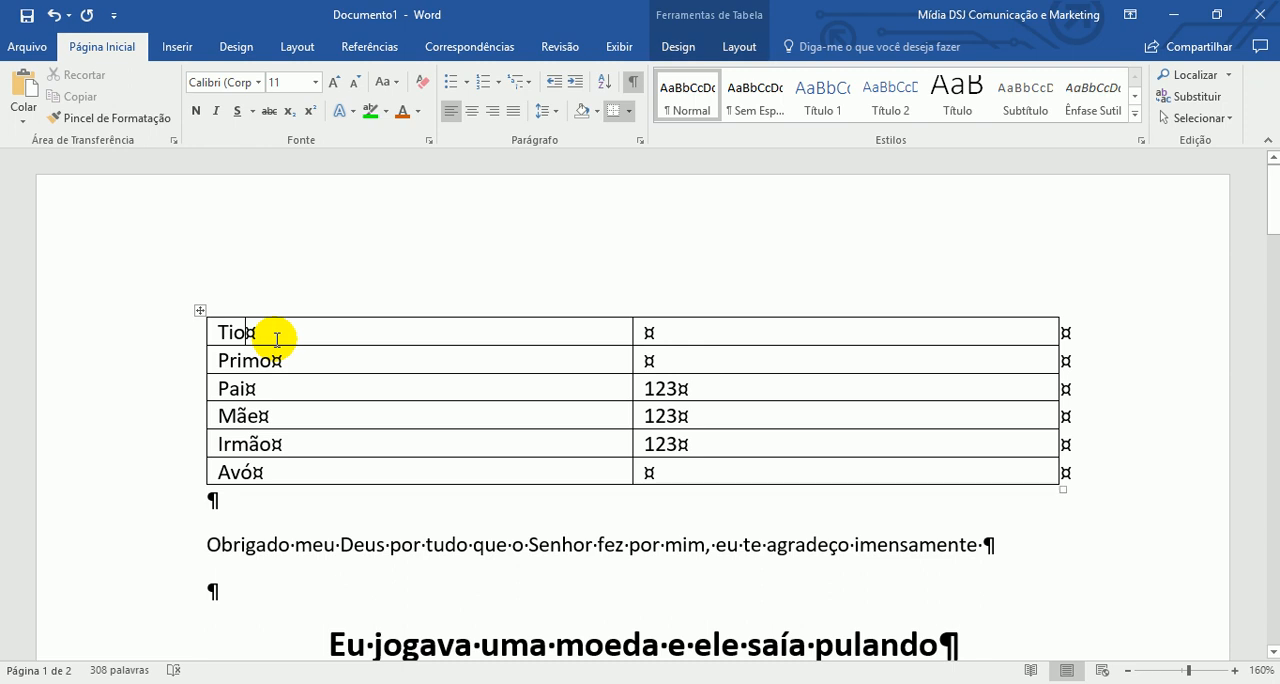
key(ctrl+Return)
key(ctrl+z)
key(Return)
key(Return)
key(Return)
key(Return)
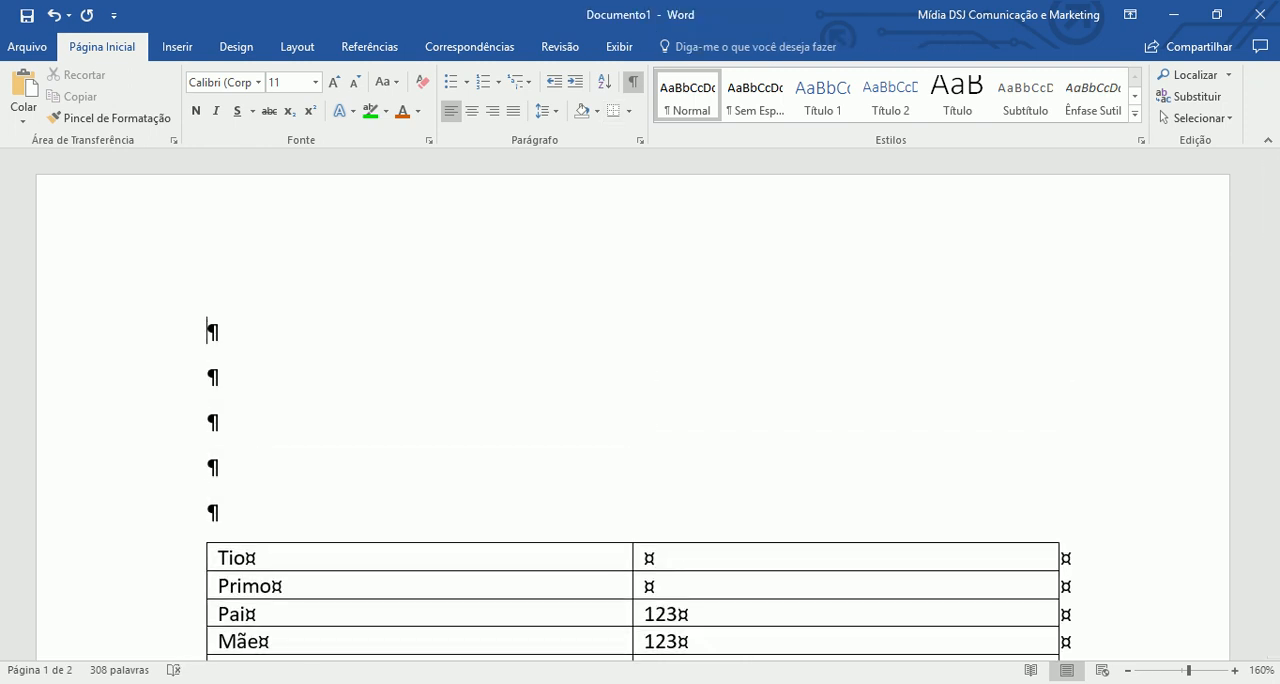
- Paste the copied article paragraph as text only into the first empty paragraph of the document
click(24, 118)
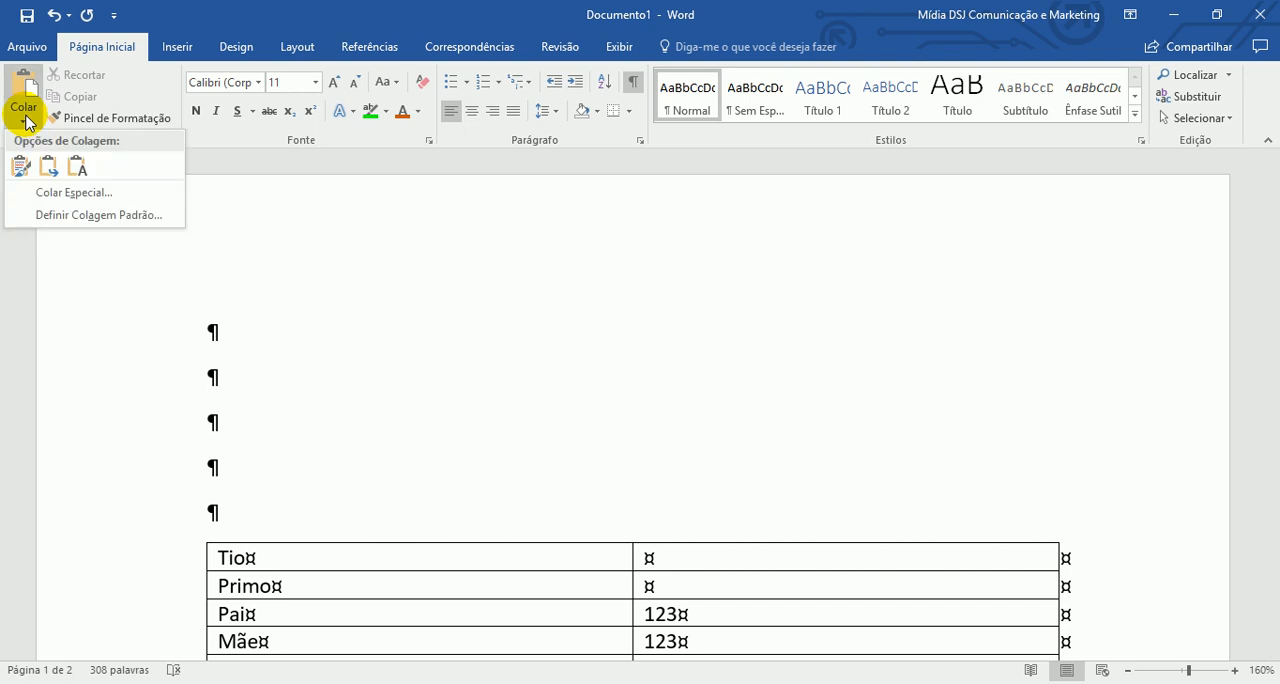
click(80, 168)
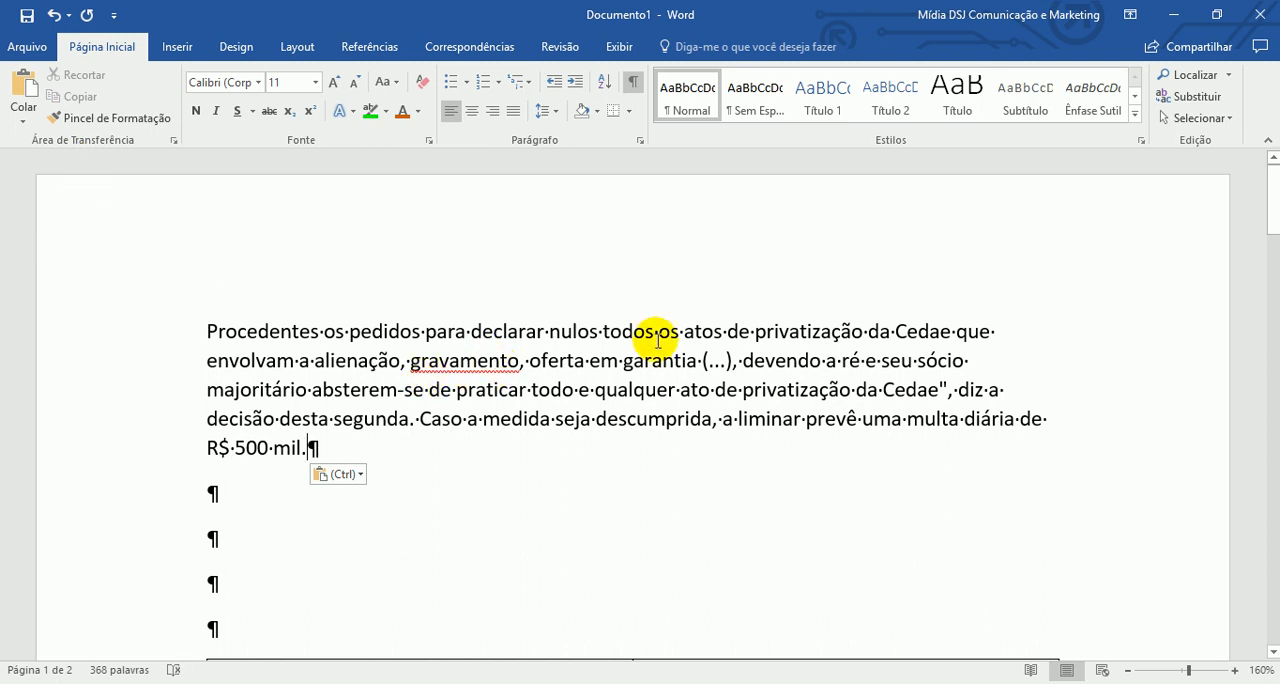
scroll(734, 331, down, 2)
scroll(734, 331, up, 2)
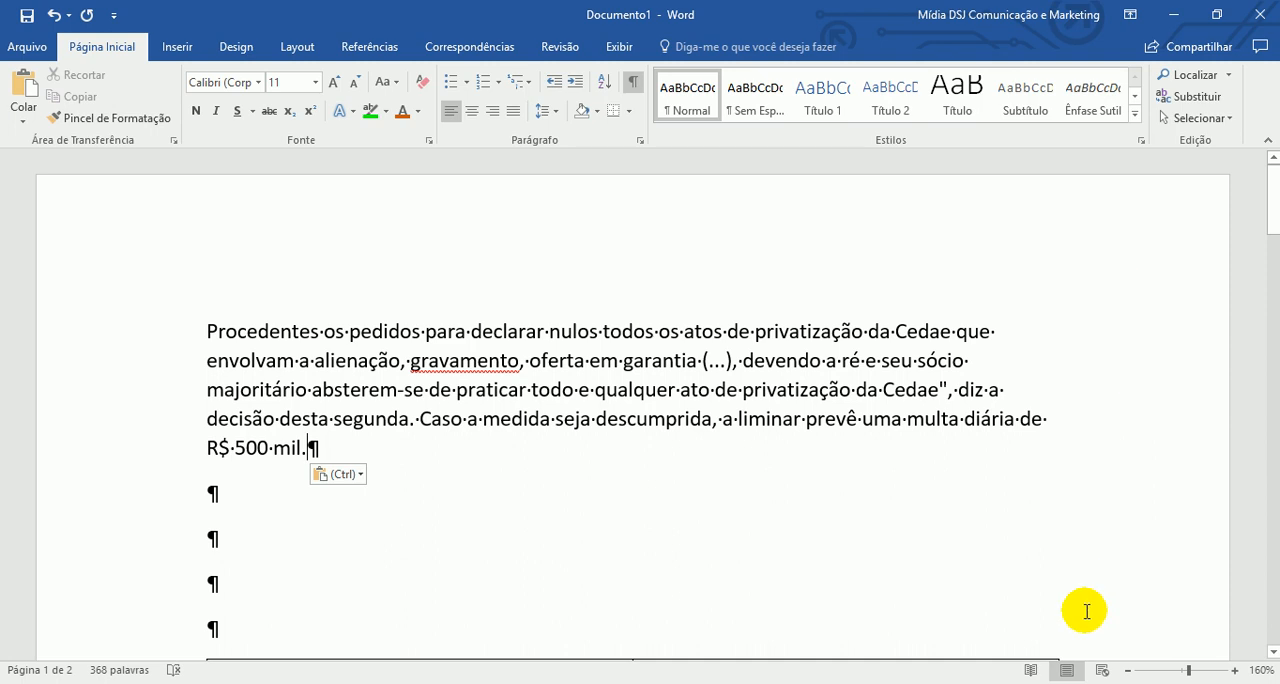
scroll(1100, 566, down, 3)
scroll(1086, 486, up, 3)
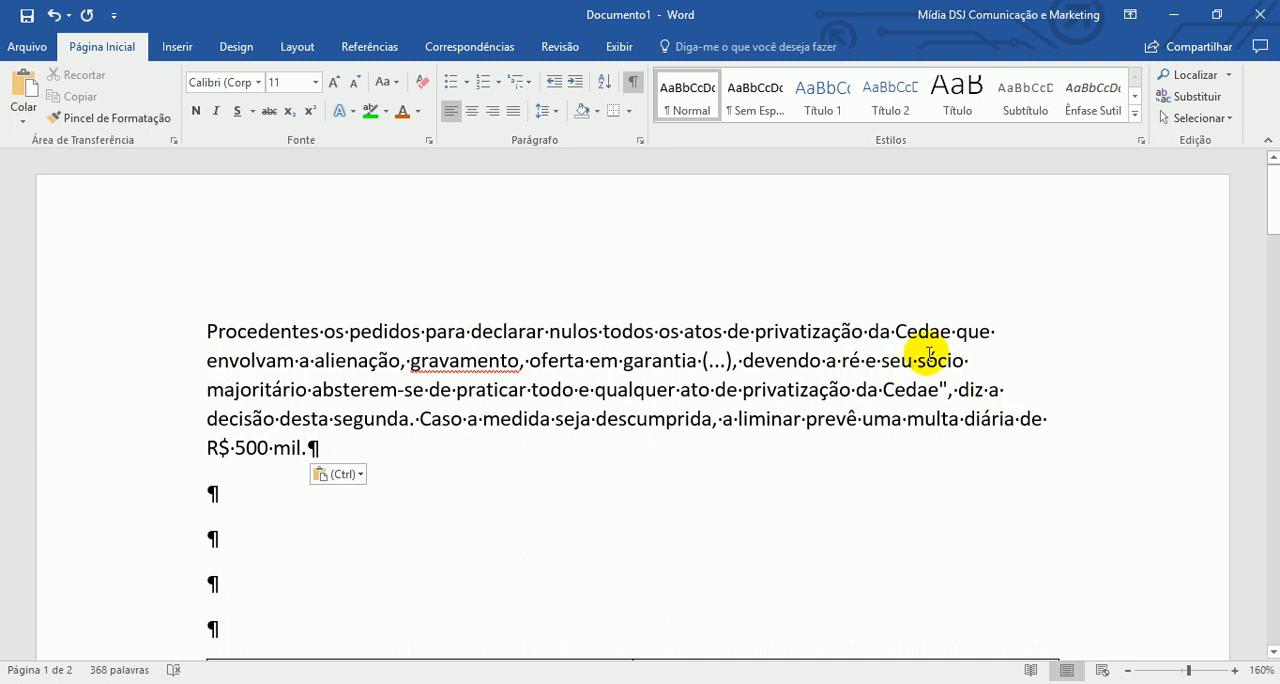
- Justify the pasted paragraph beginning "Procedentes os pedidos"
drag(185, 337, 160, 450)
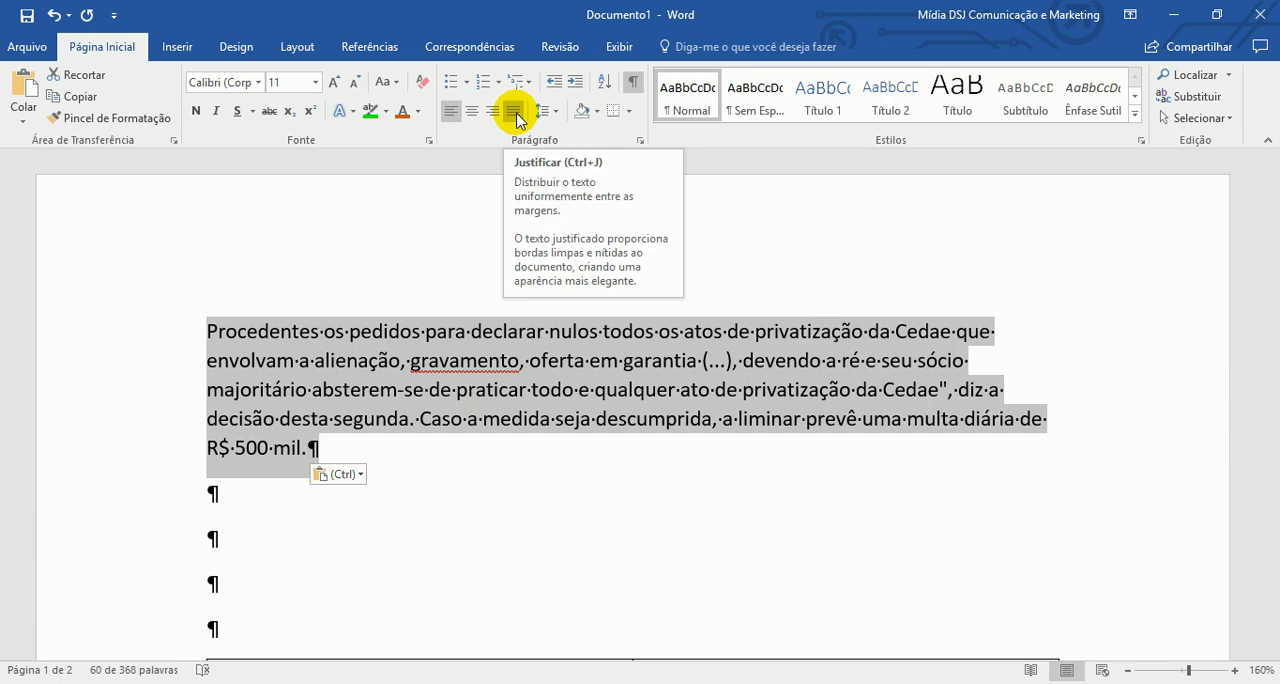
click(512, 110)
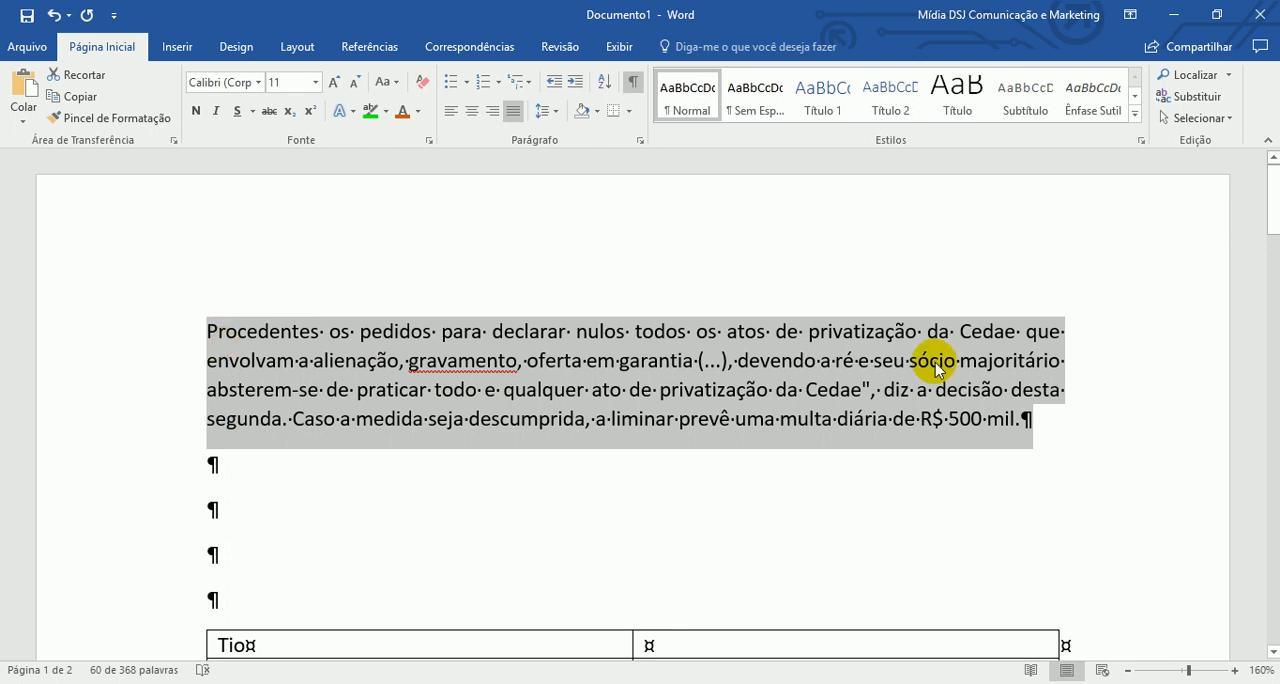
scroll(481, 380, down, 1)
scroll(481, 380, down, 1)
- Insert three empty paragraphs above the justified paragraph and place the cursor in the first one
click(292, 317)
click(208, 261)
key(Return)
key(Return)
key(Return)
key(Up)
key(Up)
key(Up)
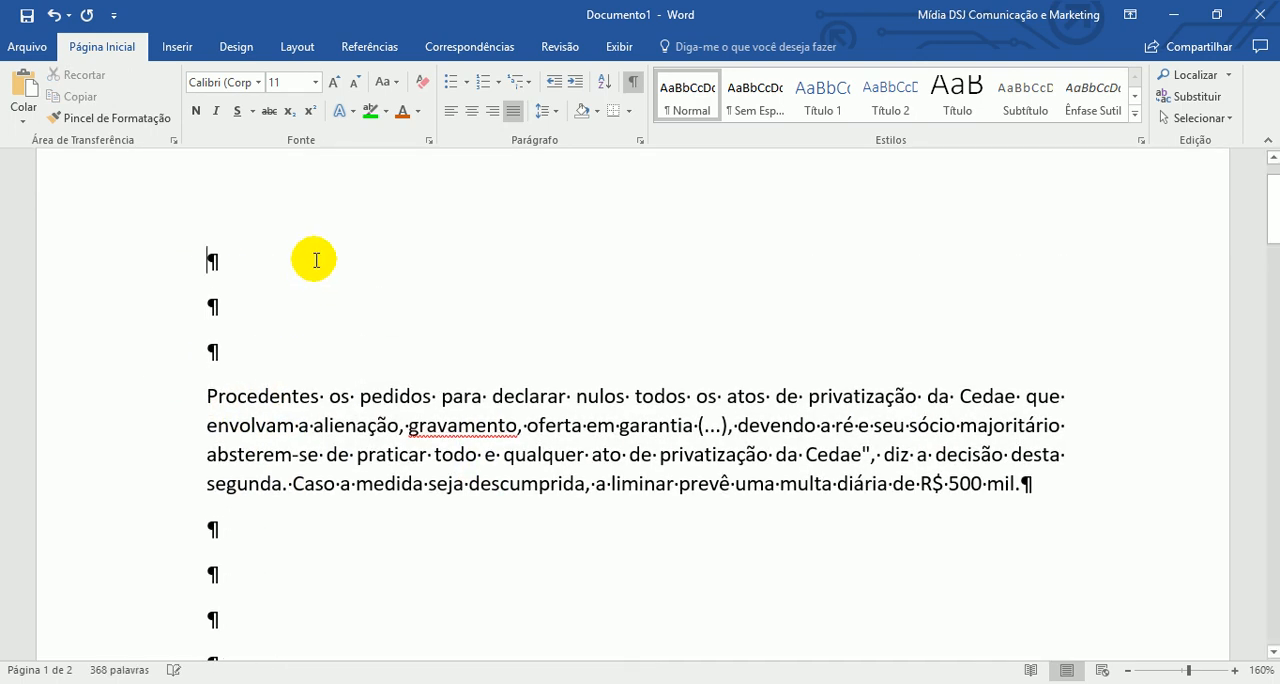
- Insert a table with one column and one row at the beginning of the document
click(180, 50)
click(152, 92)
key(Escape)
click(162, 170)
- Move the paragraph beginning "Procedentes os pedidos" into the single-cell table
drag(179, 426, 178, 509)
click(332, 477)
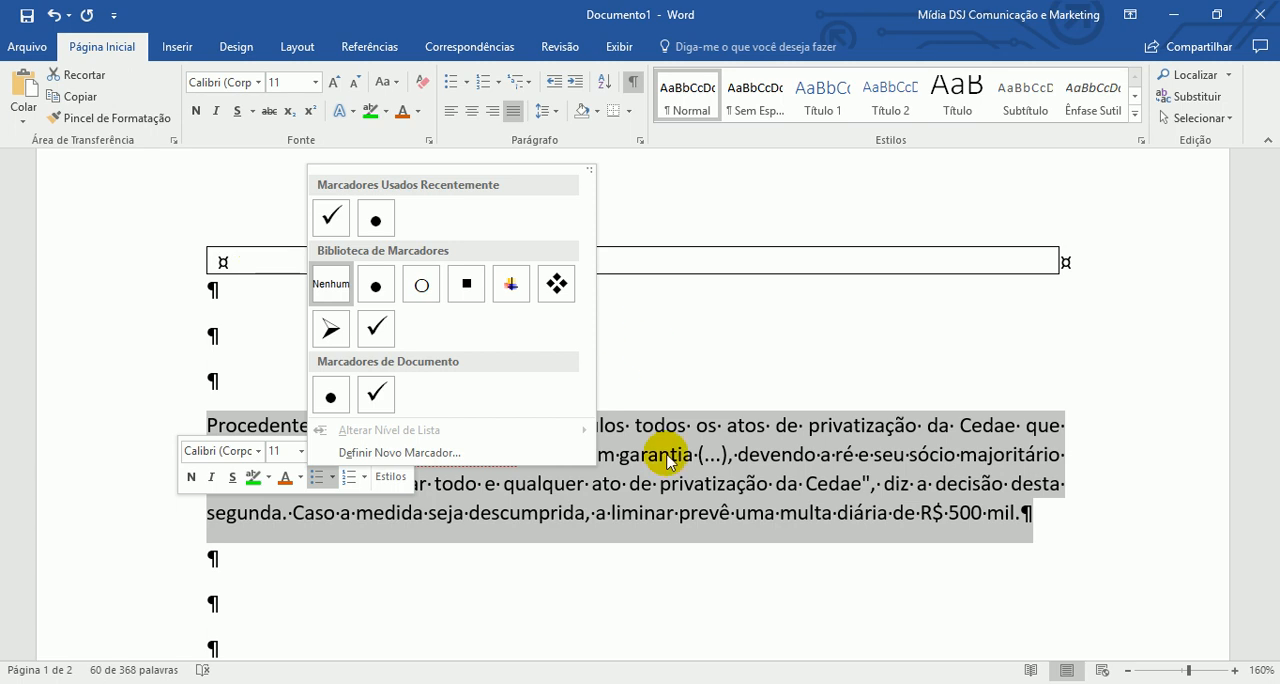
key(Escape)
drag(600, 489, 325, 250)
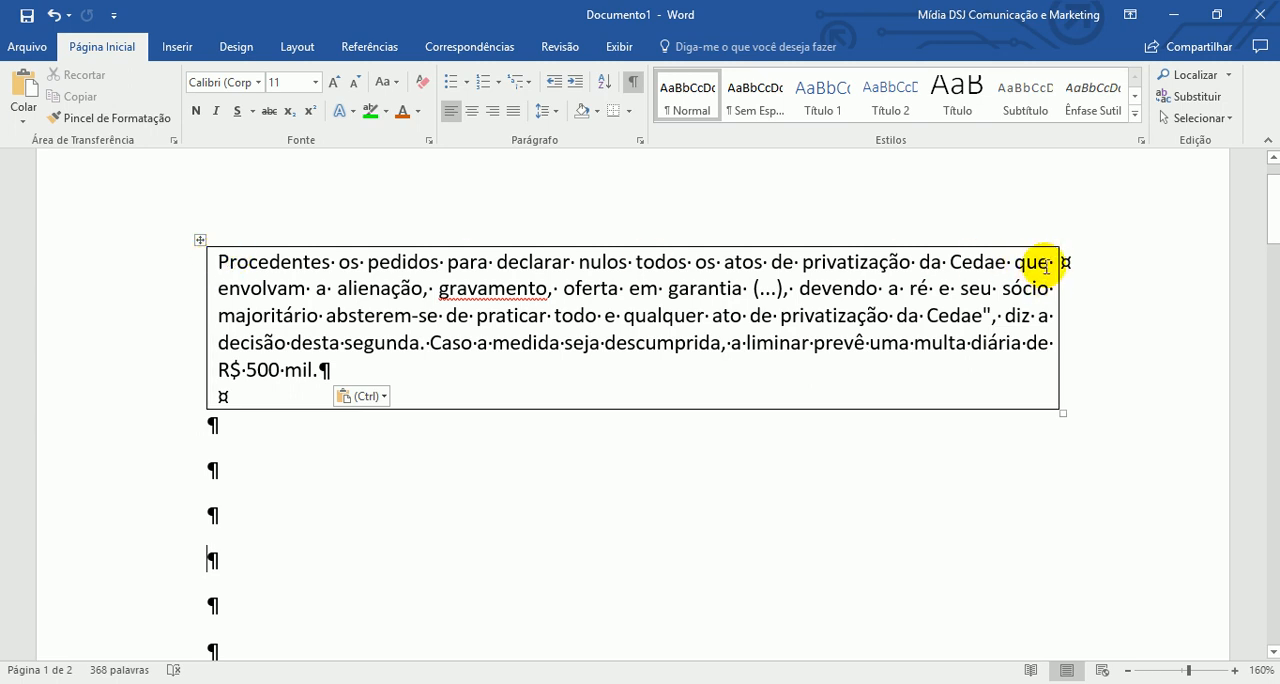
- Left-align the paragraph inside the table cell and justify it again to compare both alignments
drag(417, 372, 314, 195)
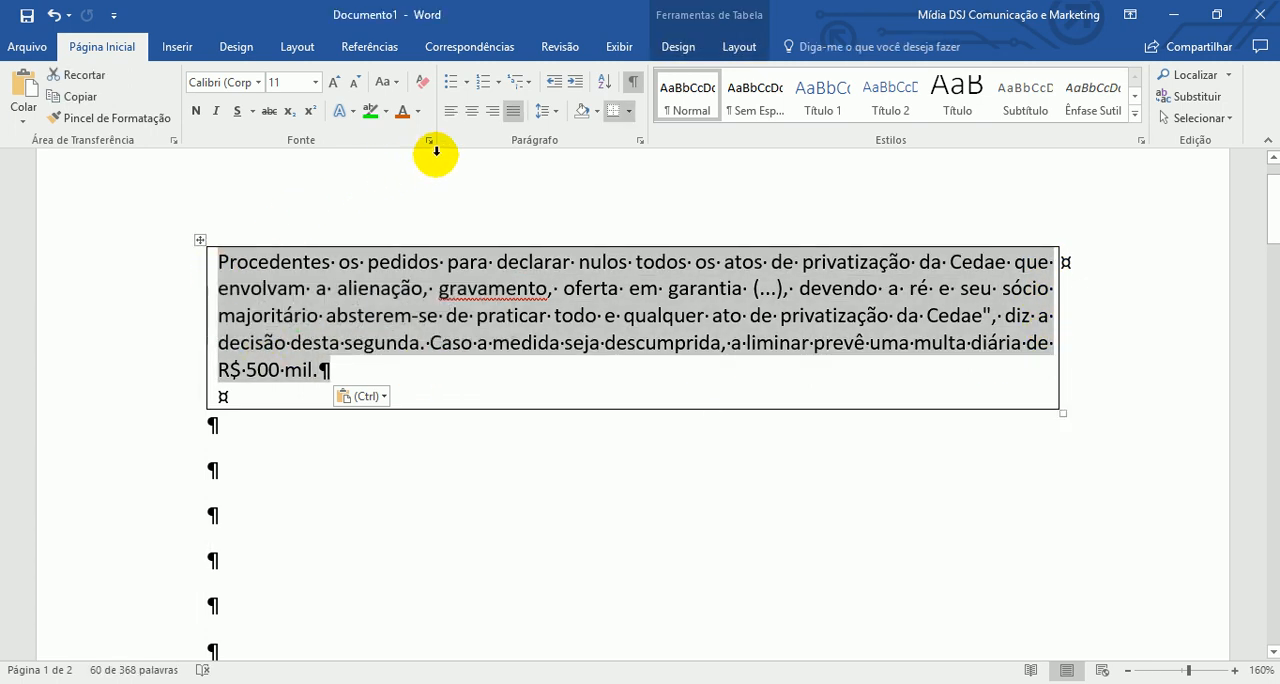
click(451, 110)
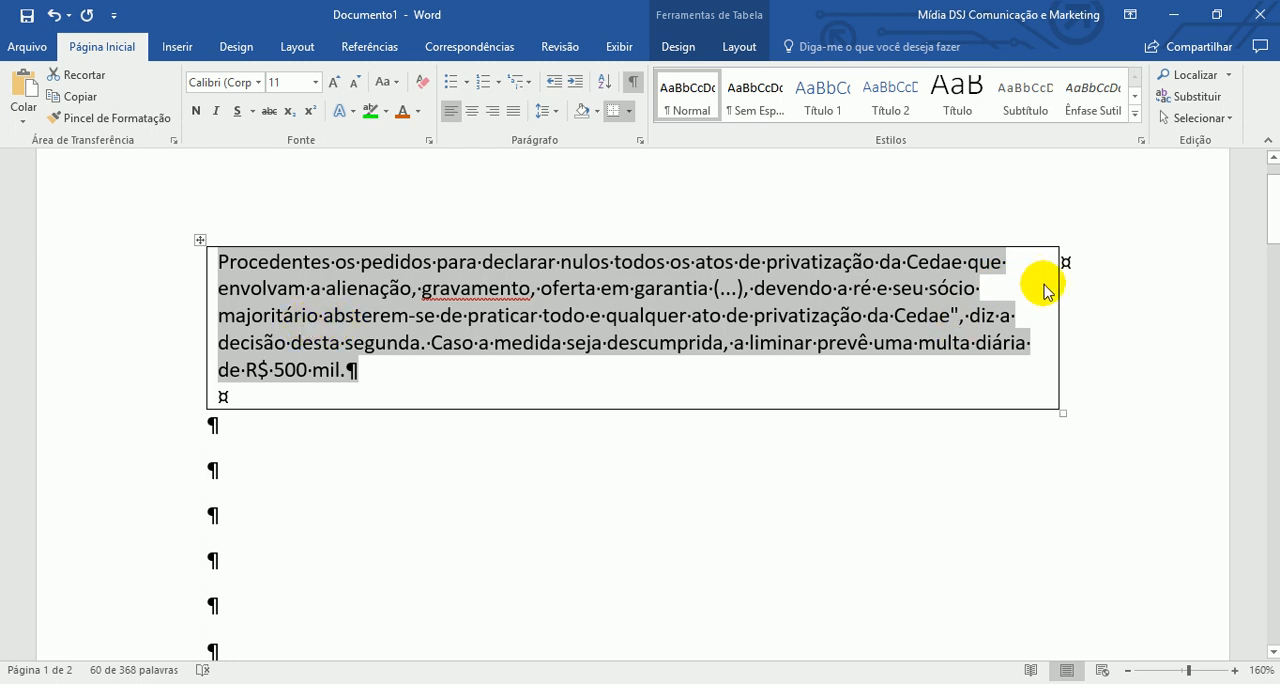
click(516, 118)
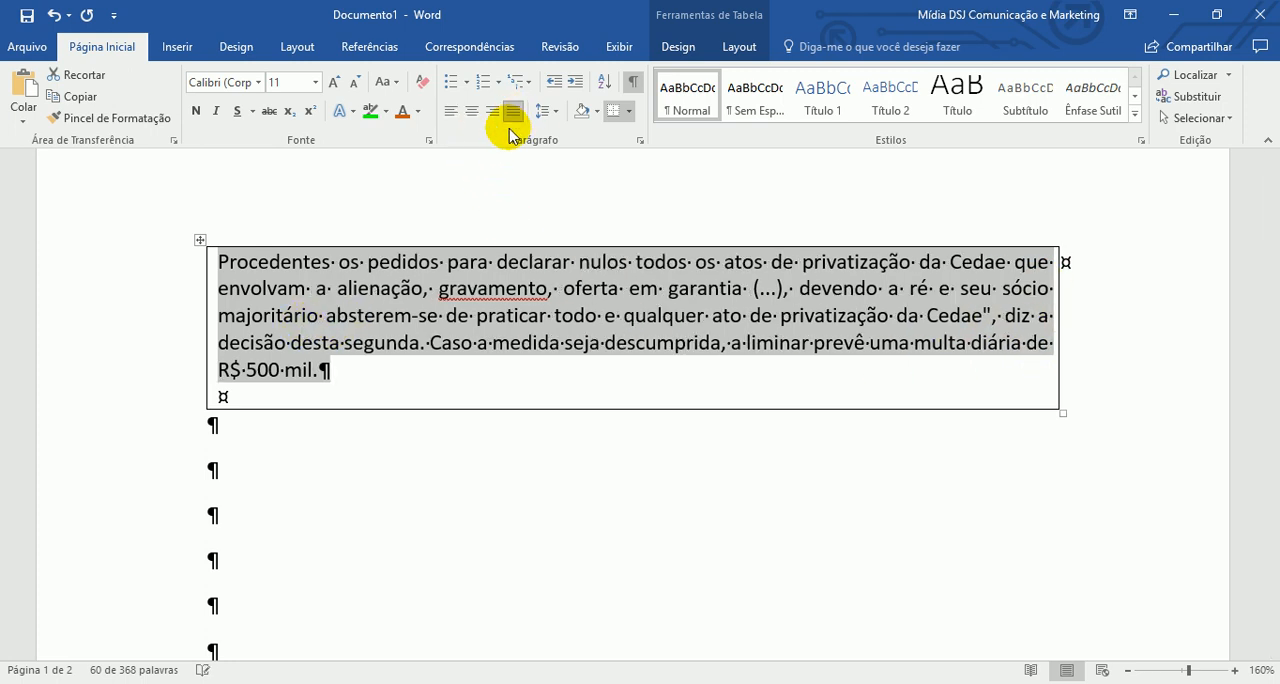
- Move the paragraph beginning "Procedentes os pedidos" out of the single-cell table into the empty lines below it
click(1025, 298)
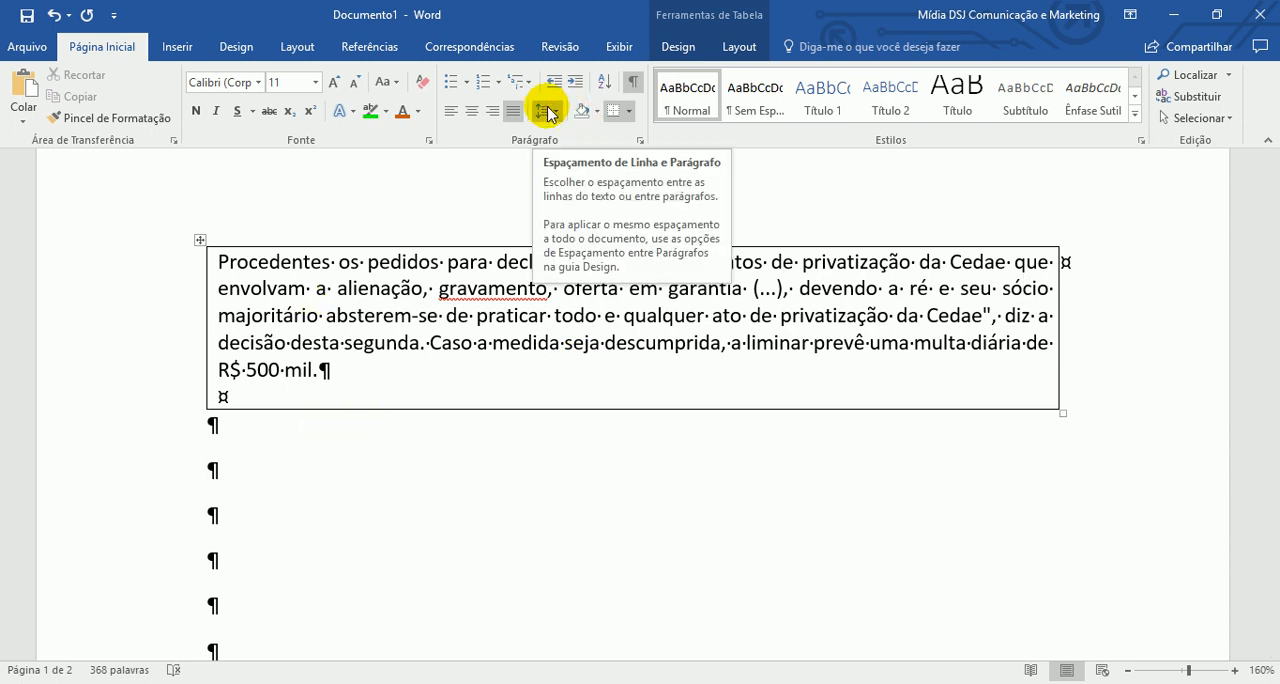
scroll(740, 325, down, 2)
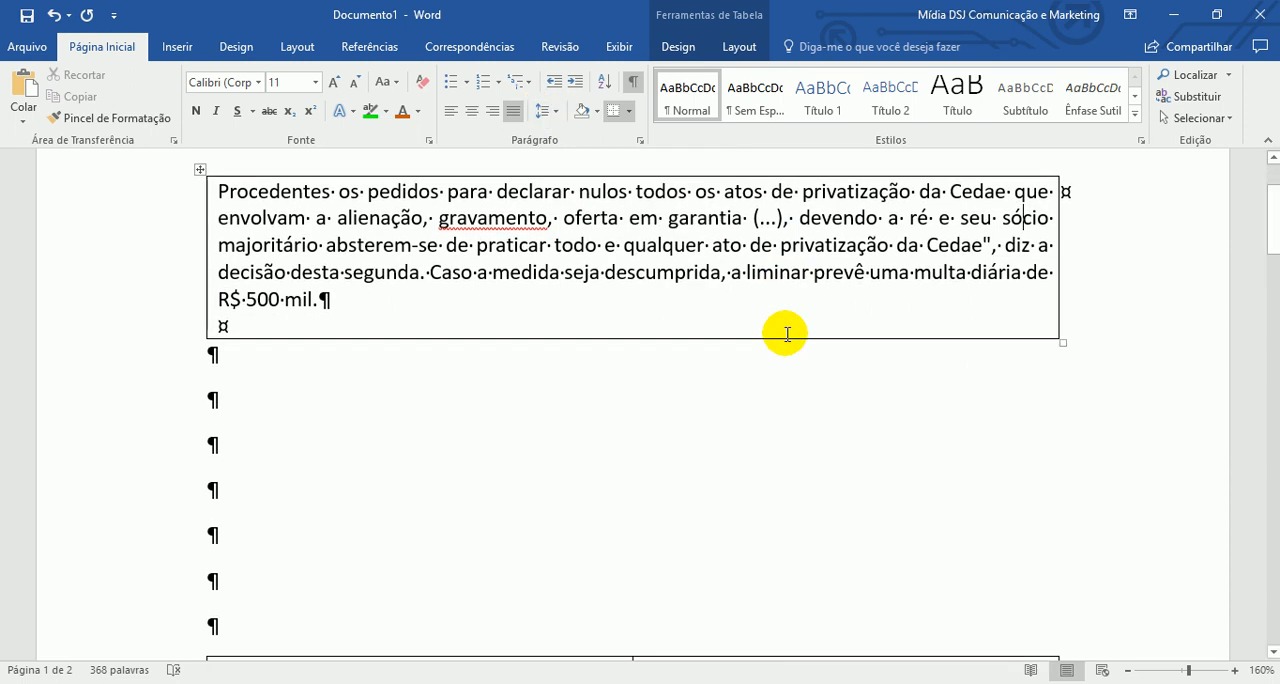
drag(338, 298, 296, 447)
key(ctrl+c)
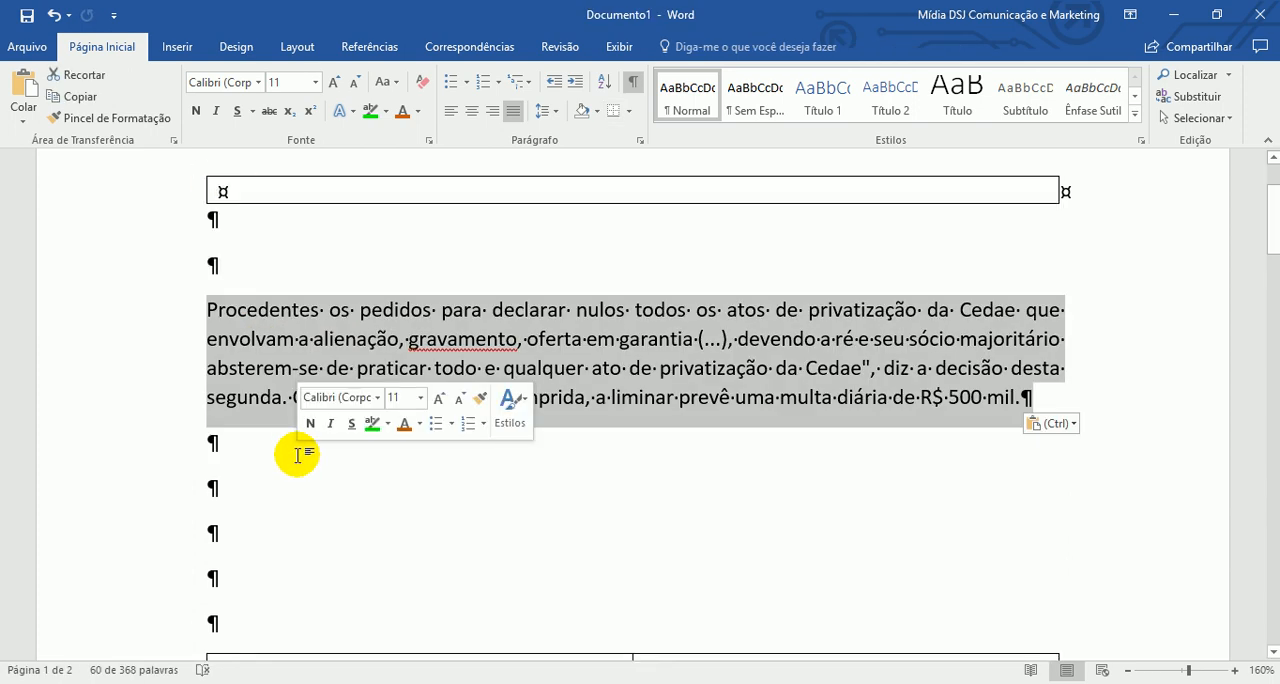
click(446, 482)
- Preview the gallery styles on an empty line below the "Procedentes os pedidos" paragraph, leaving the Normal style in place
scroll(447, 483, down, 1)
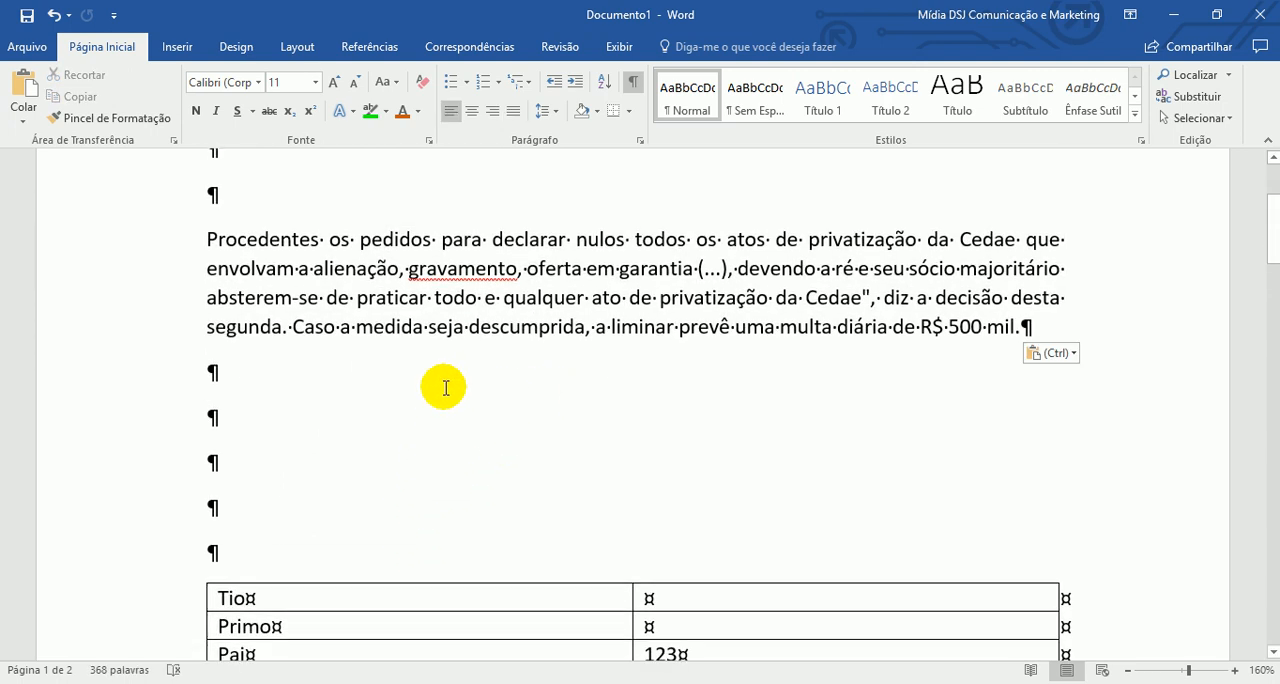
click(757, 97)
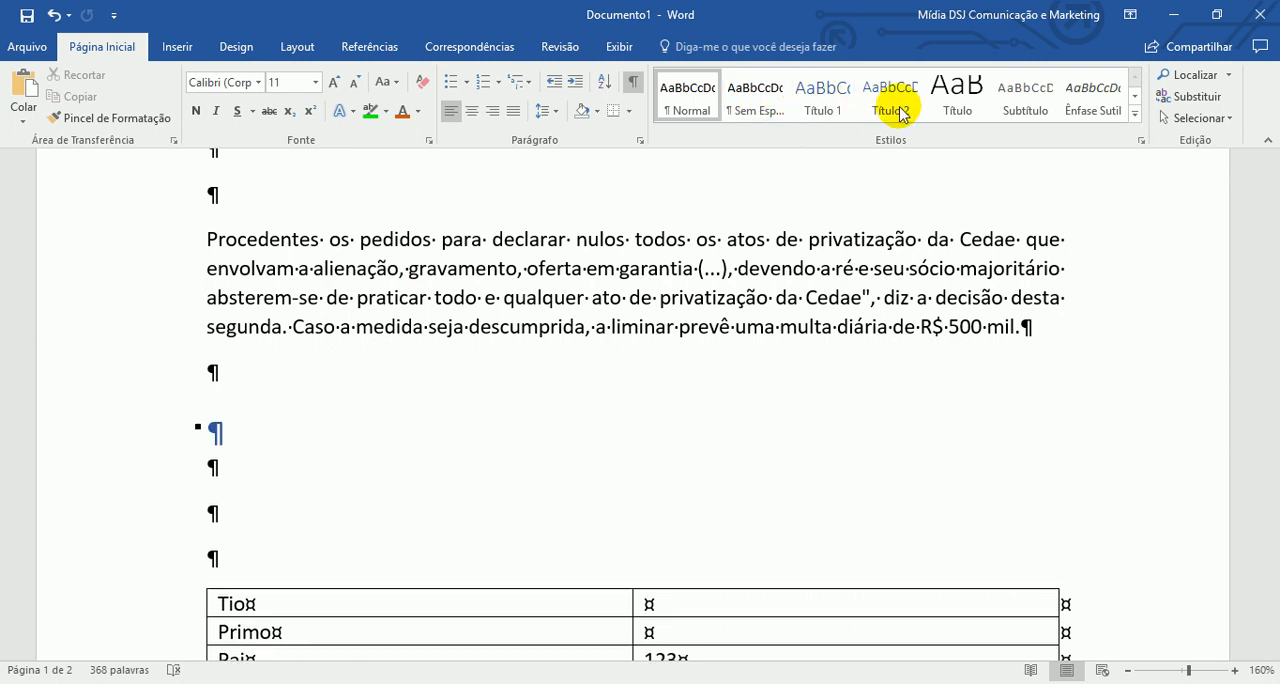
double_click(160, 272)
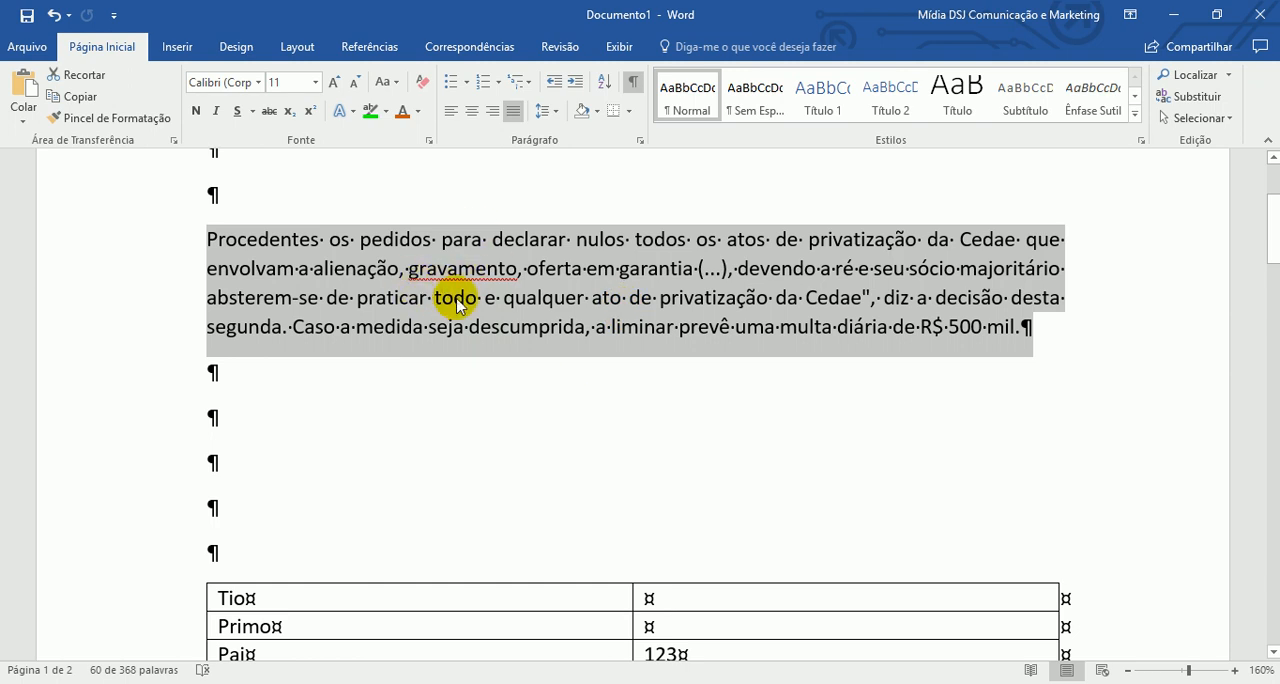
key(ctrl+v)
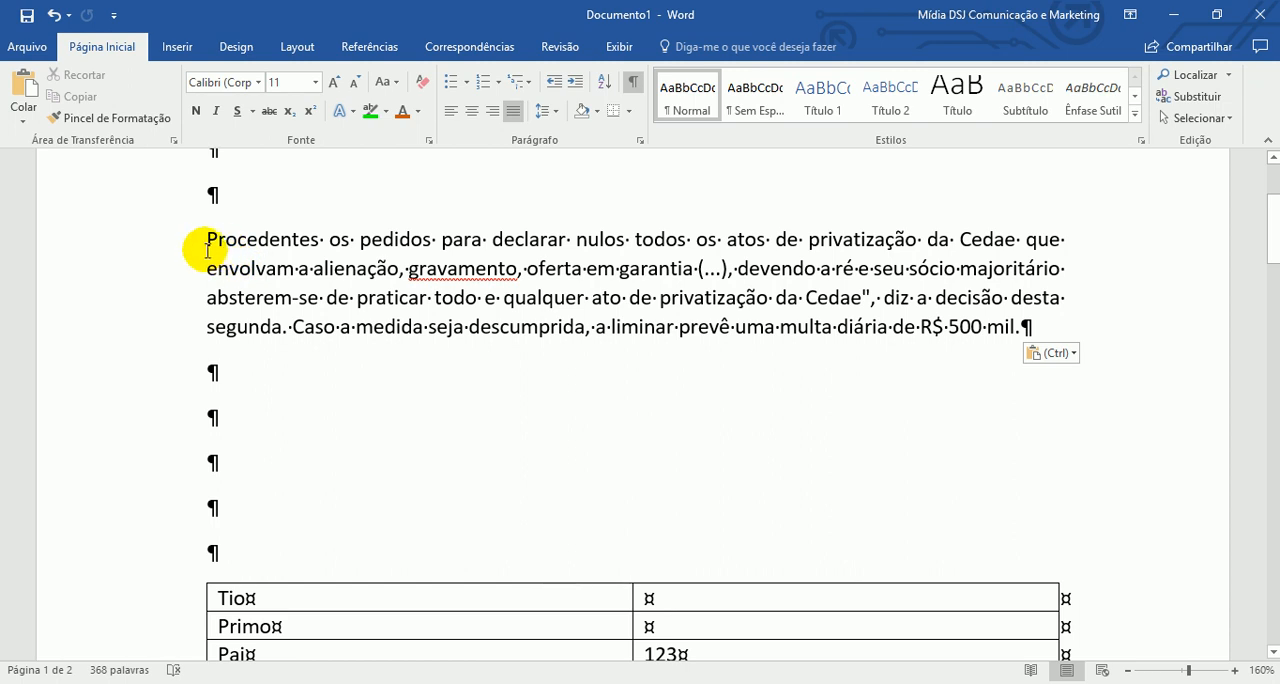
- Apply the Sem Espaçamento style to the whole paragraph beginning "Procedentes os pedidos"
click(1235, 670)
click(1235, 670)
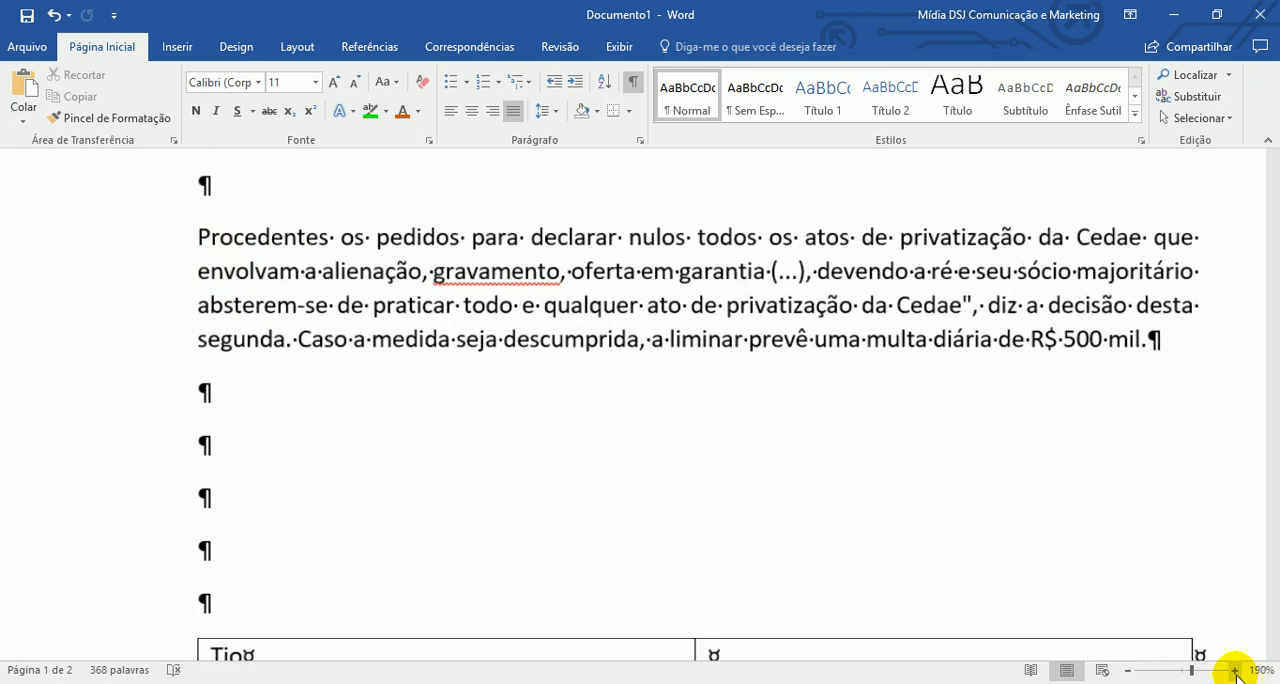
click(1235, 670)
click(1235, 672)
click(1235, 672)
click(1235, 672)
click(1235, 672)
click(1235, 672)
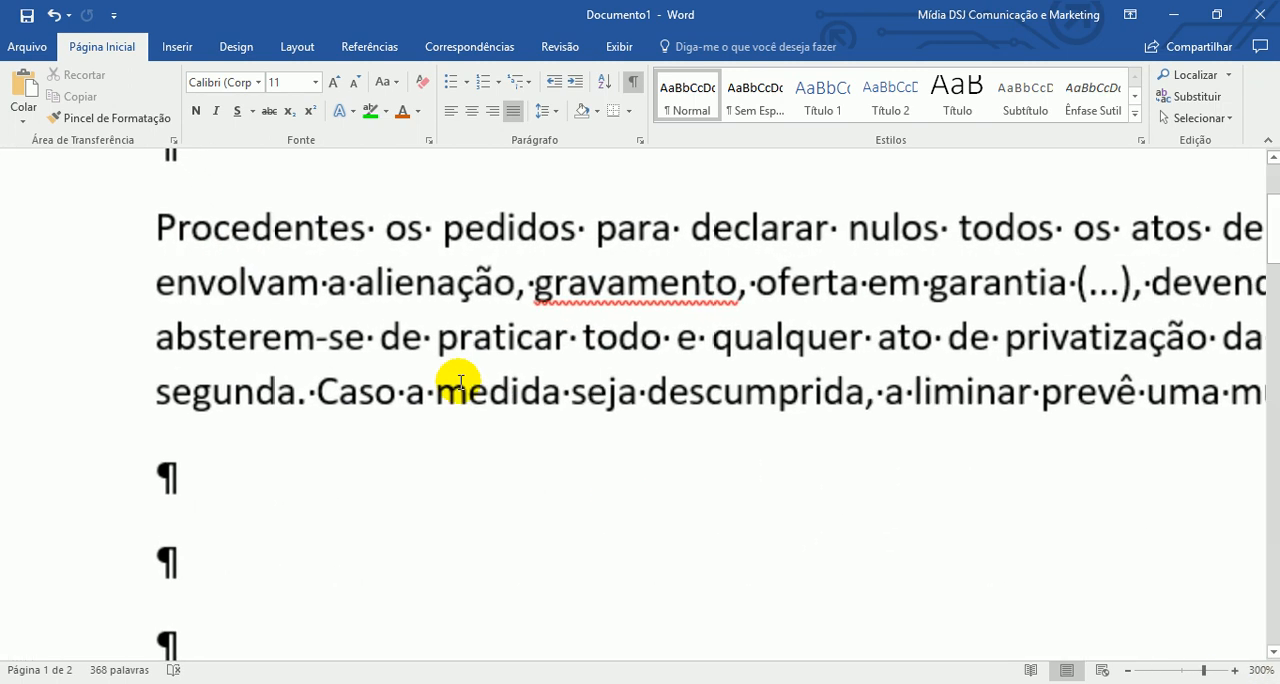
click(268, 286)
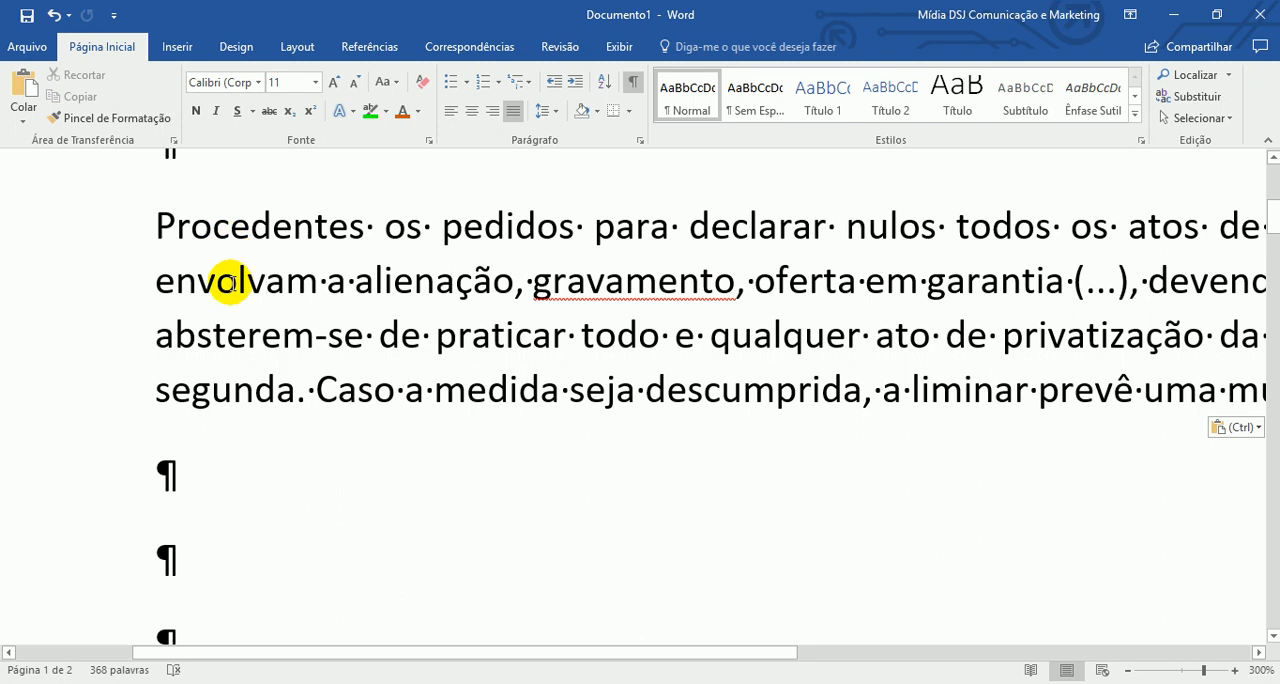
drag(137, 255, 140, 363)
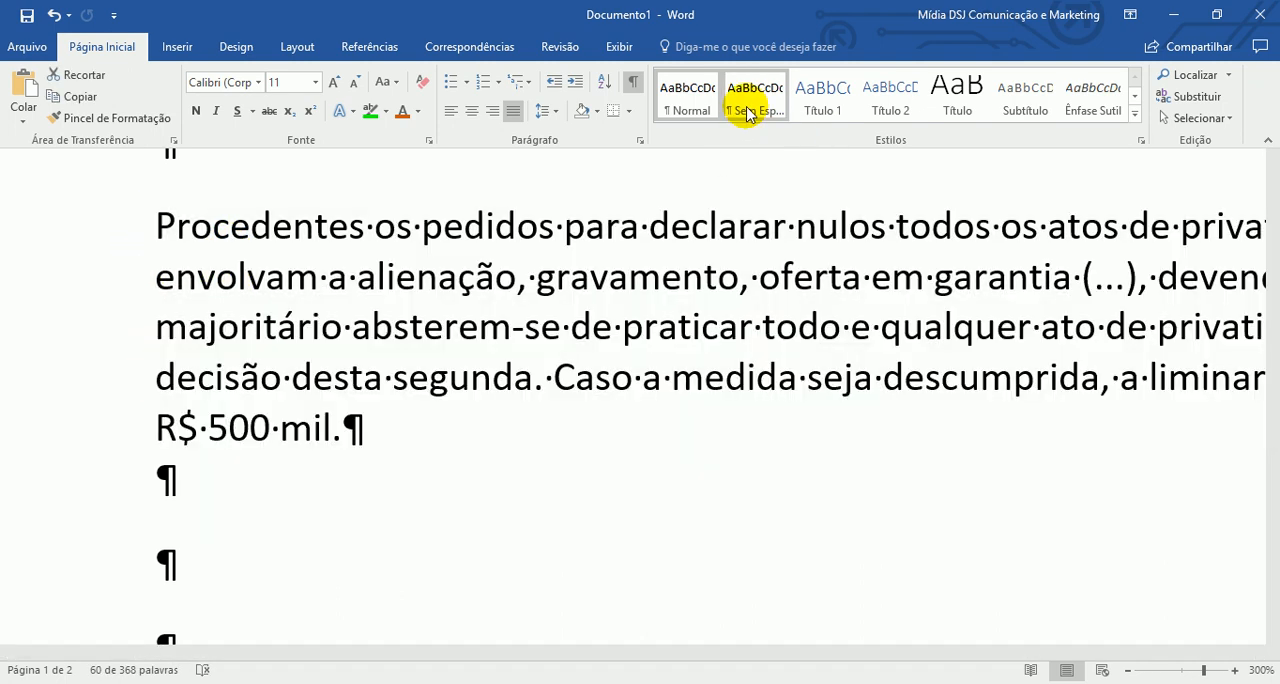
click(750, 108)
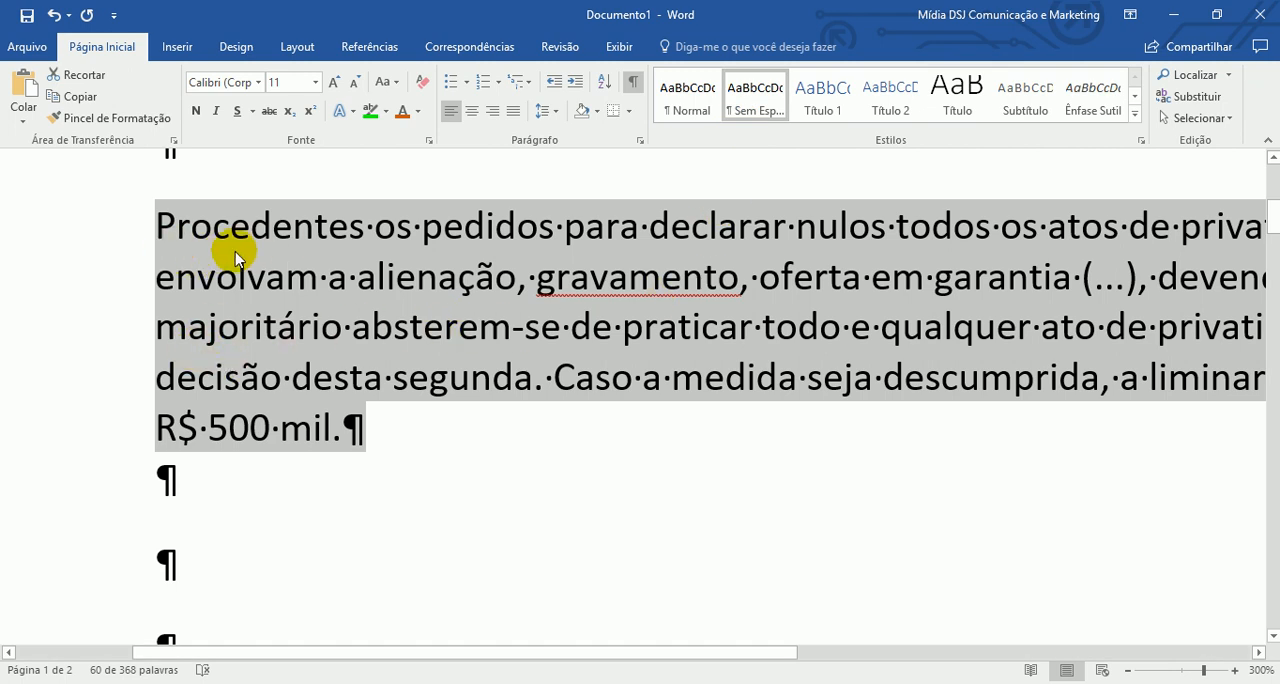
- Set the line spacing of the "Procedentes os pedidos" paragraph to 2,0
click(557, 116)
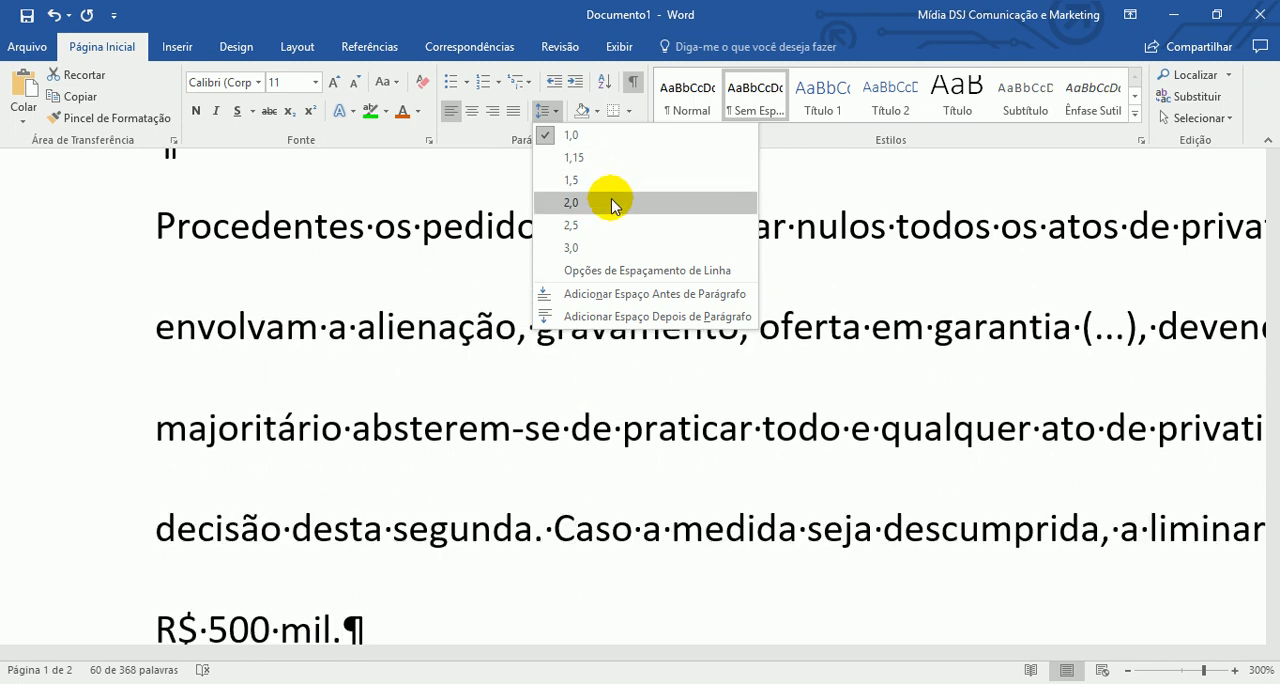
click(612, 204)
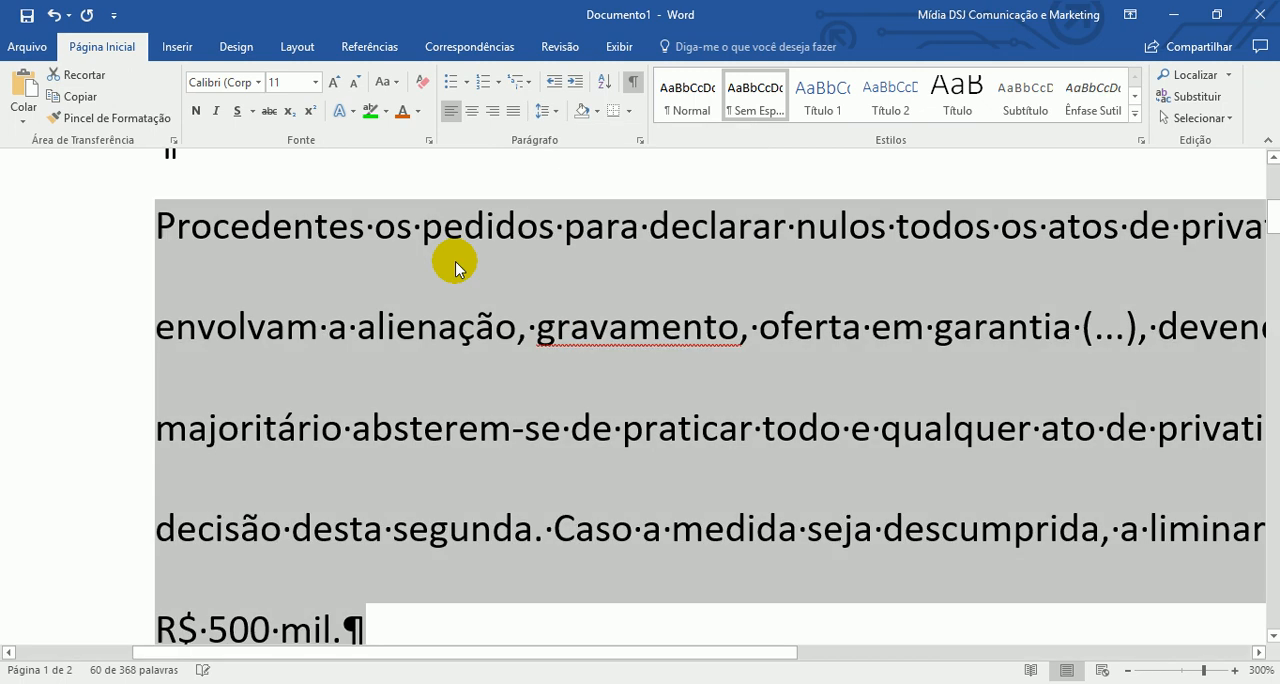
click(334, 277)
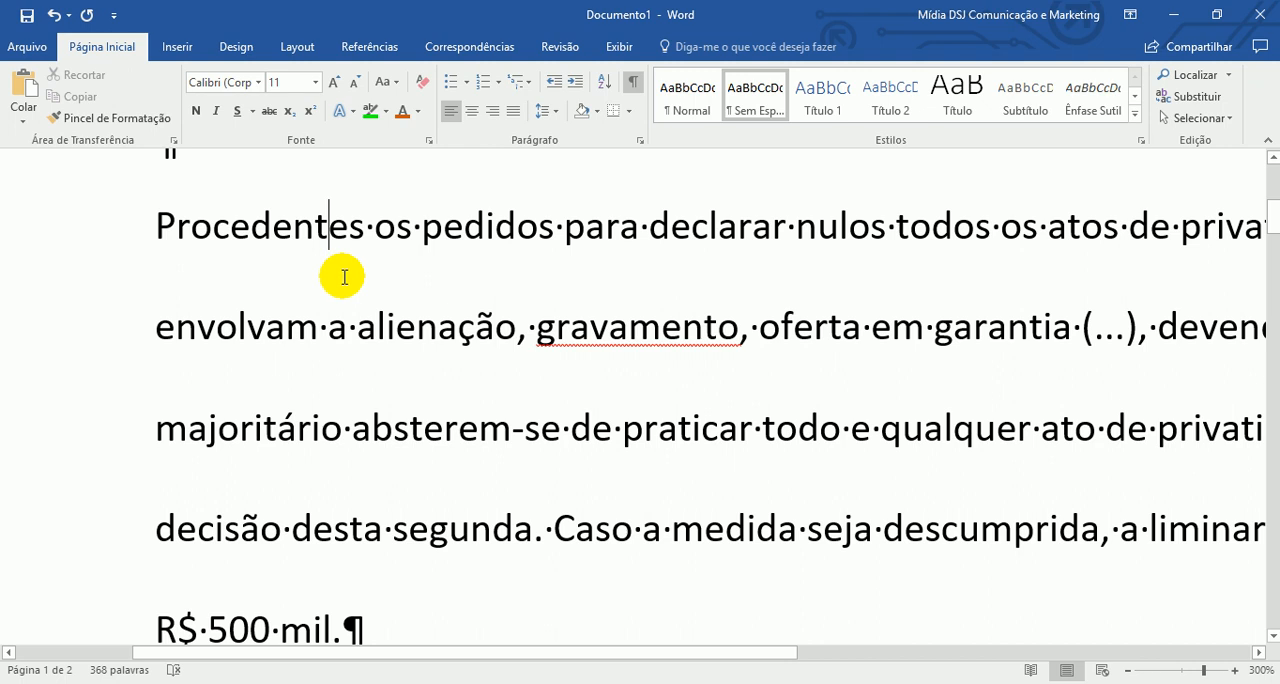
- Add the line "Começo a escrever" directly below the "Procedentes os pedidos" paragraph and start a new paragraph after it
click(1128, 670)
click(1128, 670)
click(1128, 670)
click(1128, 670)
click(1128, 670)
click(1128, 670)
click(1128, 670)
click(1128, 670)
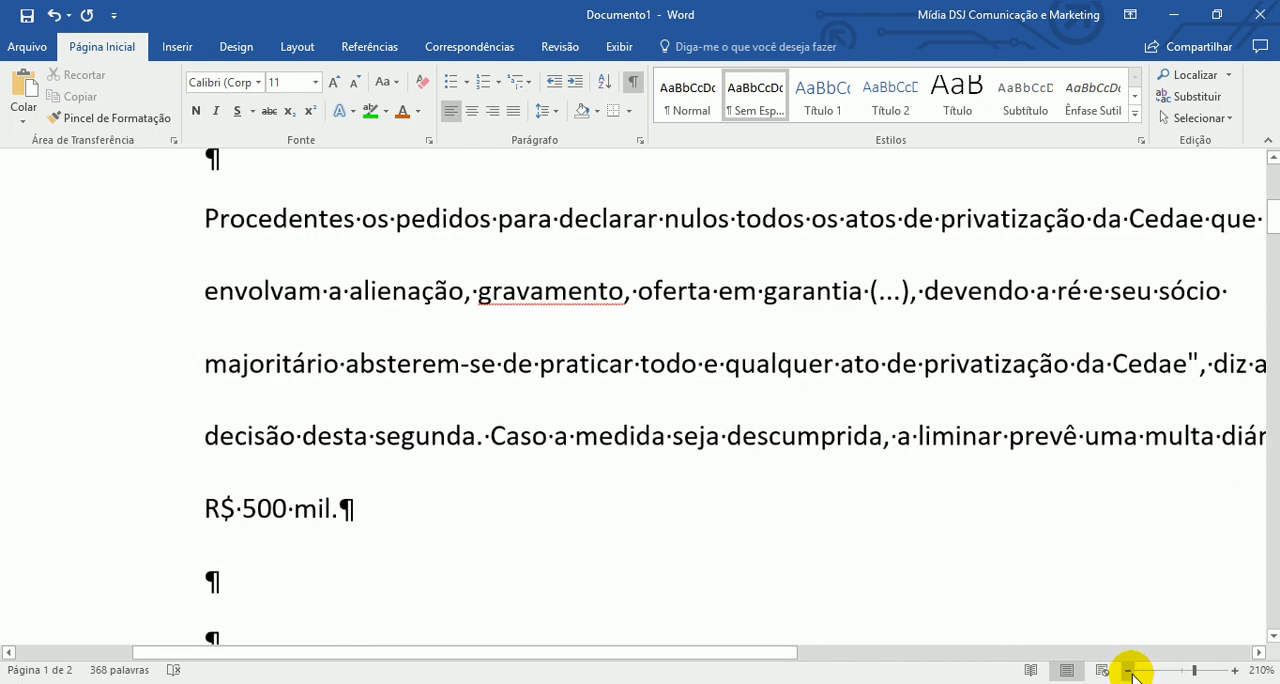
click(1128, 670)
click(1128, 670)
click(1128, 670)
click(1128, 670)
click(1128, 670)
click(586, 431)
key(Return)
text(começo a escreve)
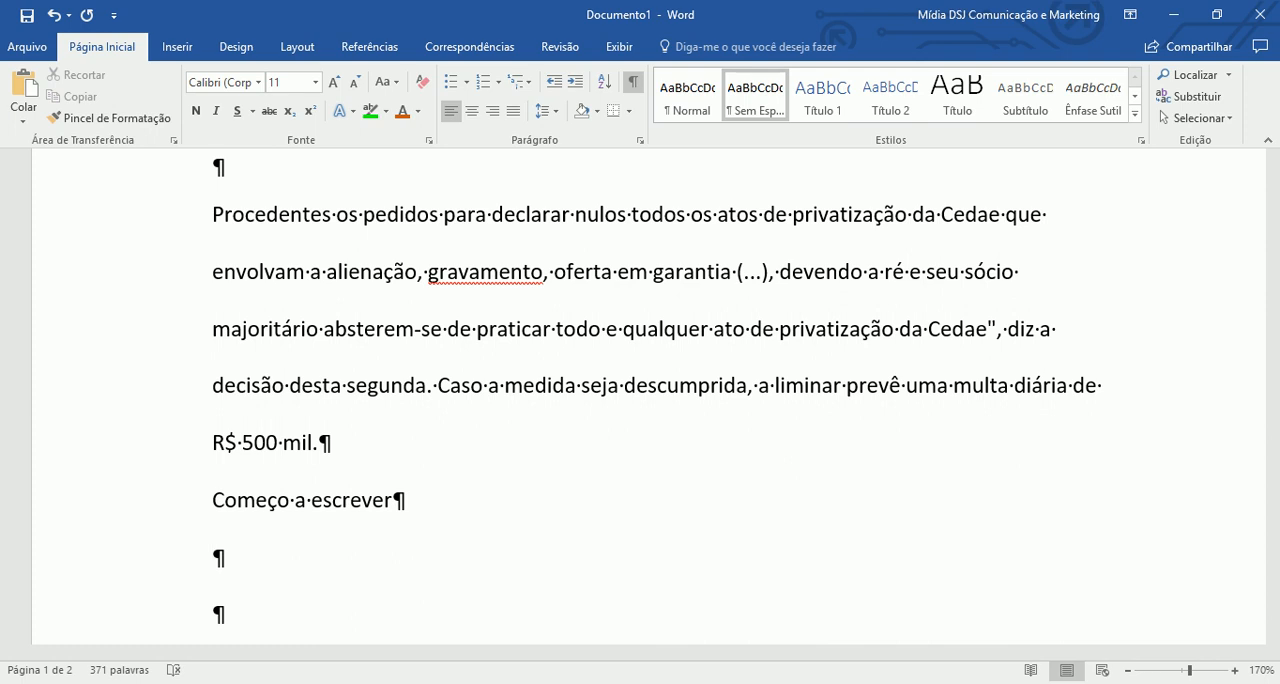
key(Return)
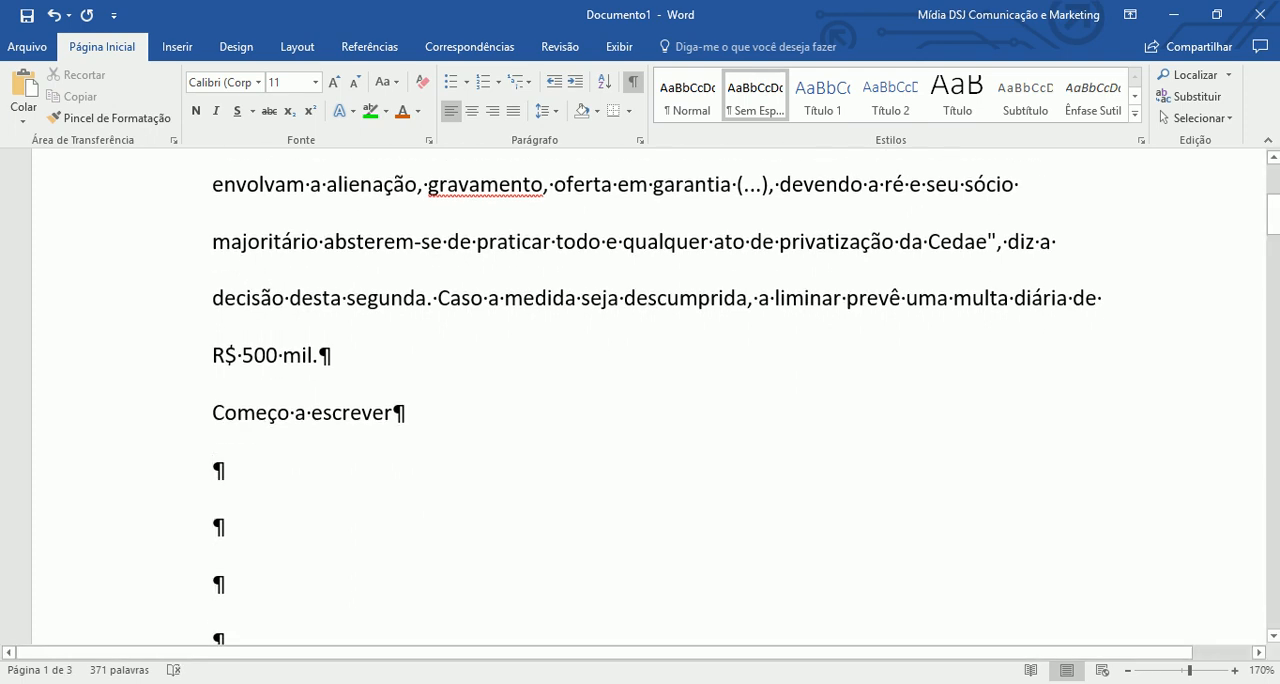
- Write "Toda vez que eu viaja pela estrada de ouro fino" in the new paragraph below "Começo a escrever"
text(Toda vez que eu viaja pel)
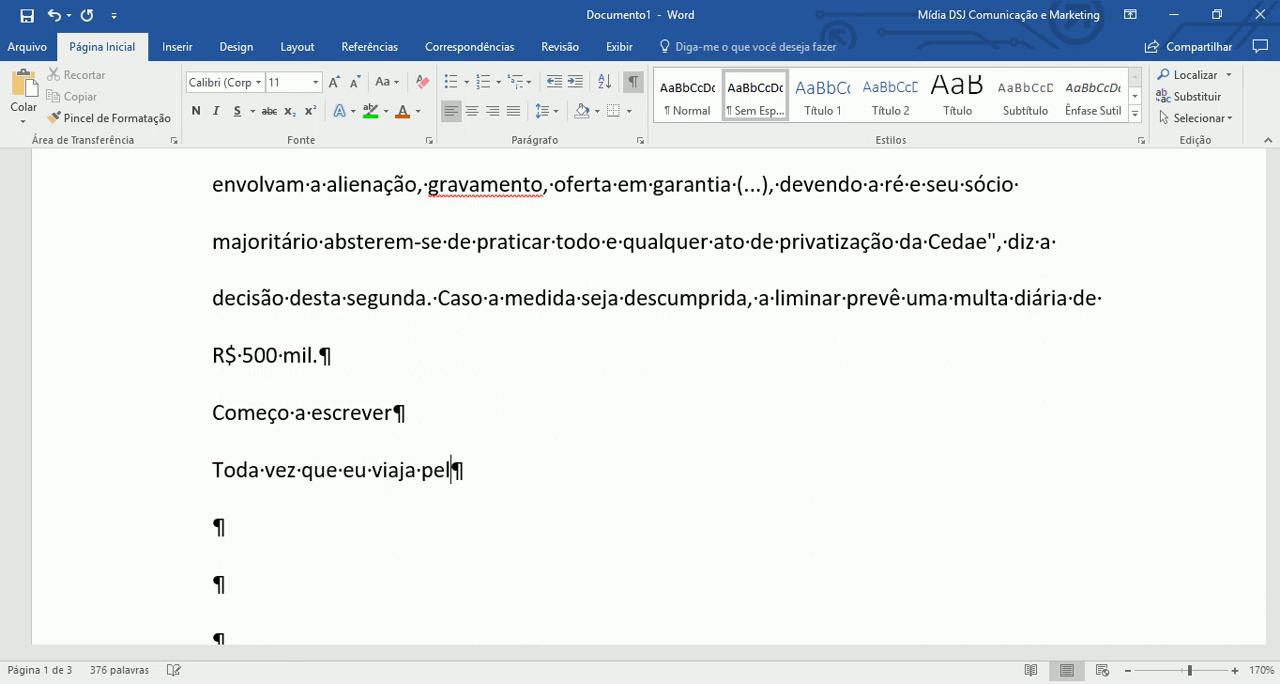
text(a estrada de or)
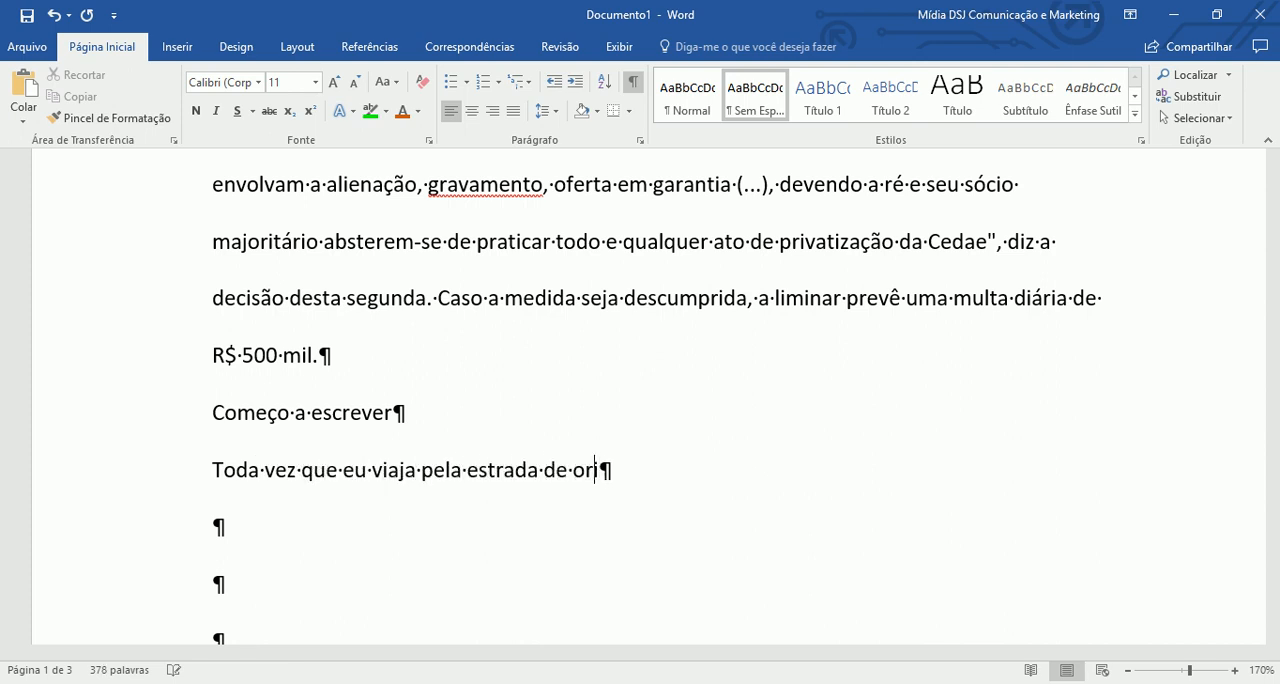
text(uo fino)
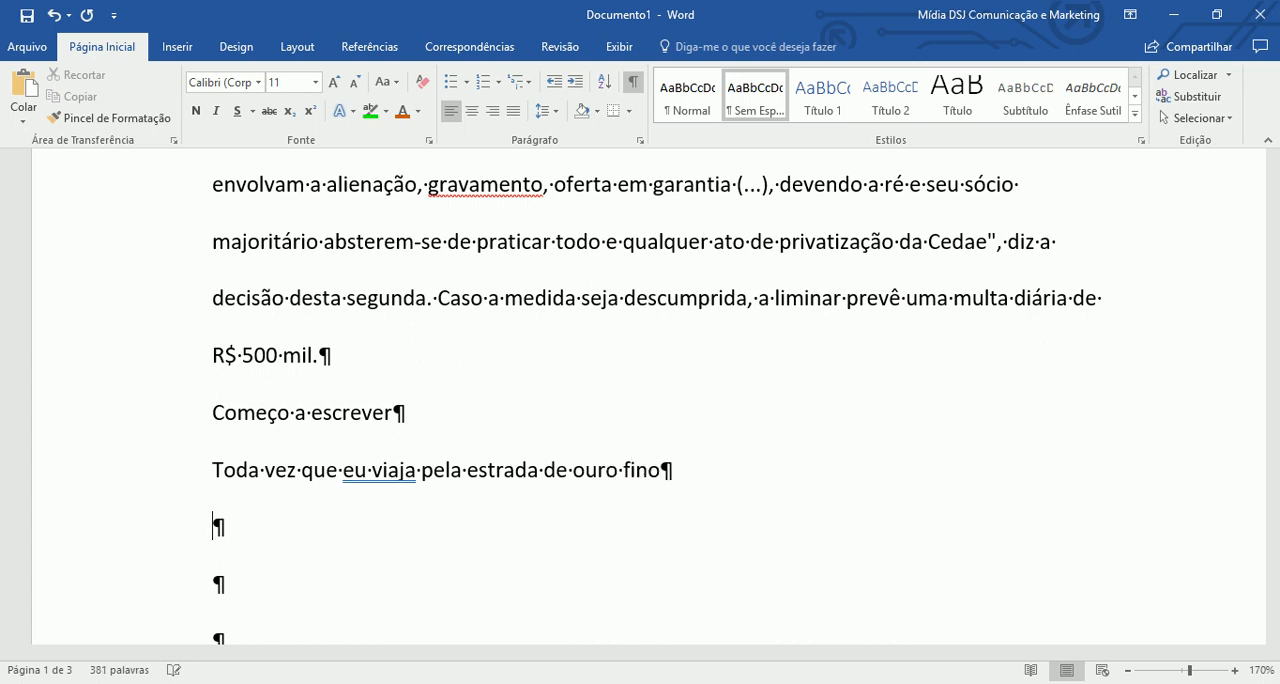
- Hide the paragraph marks and add the line "Minha mãe me mandou, dar um tempo" below the "ouro fino" line
click(632, 82)
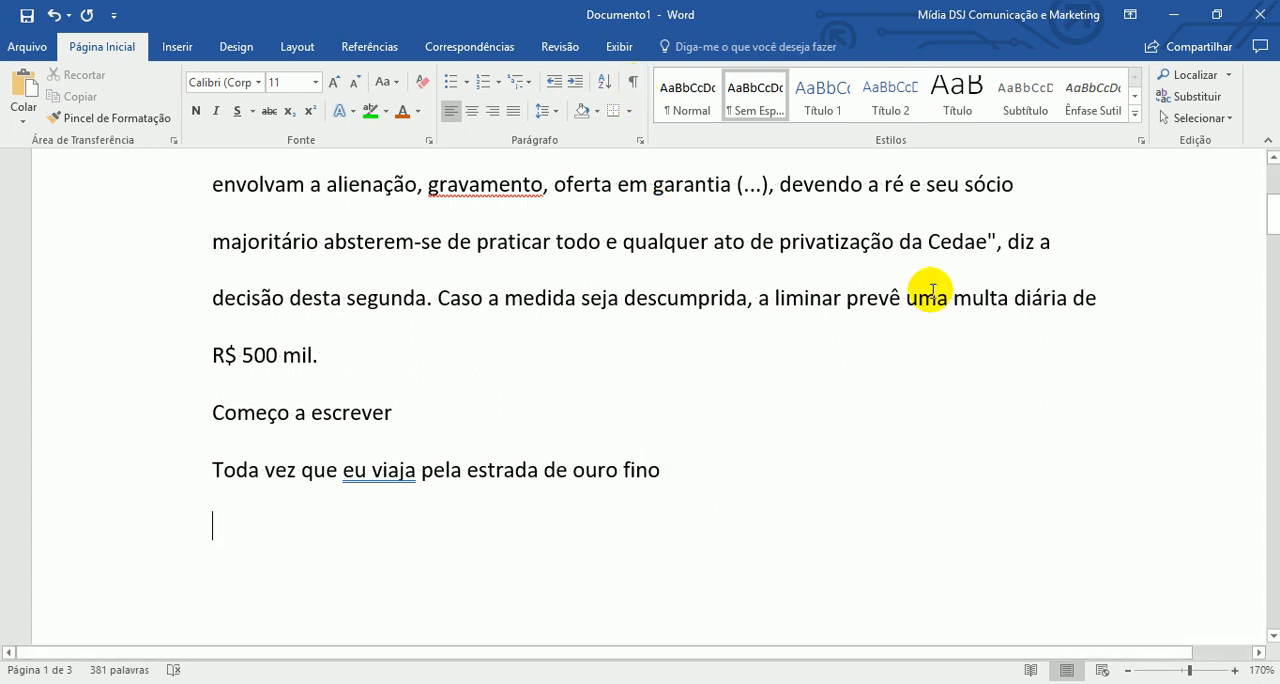
key(Return)
text(Minha mãe me mandou, dar um tempo)
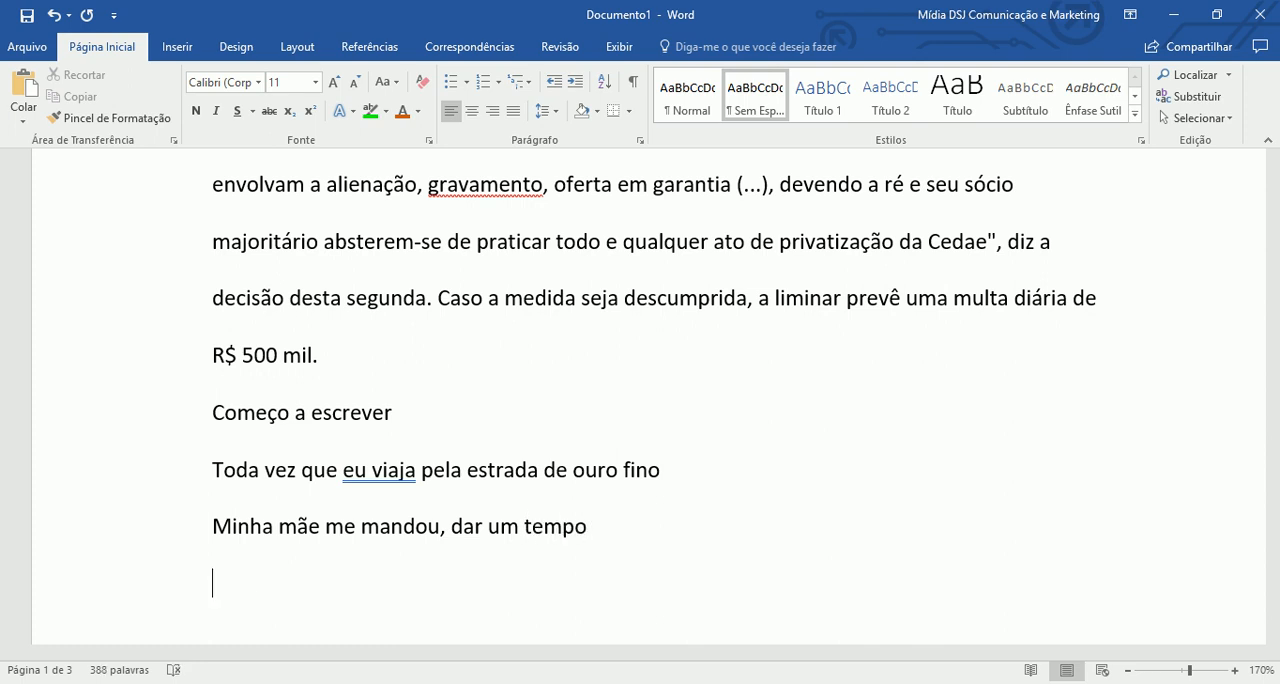
- Set the line spacing to 1,0 for all text from "Procedentes os pedidos" through "Minha mãe me mandou, dar um tempo"
scroll(343, 234, up, 2)
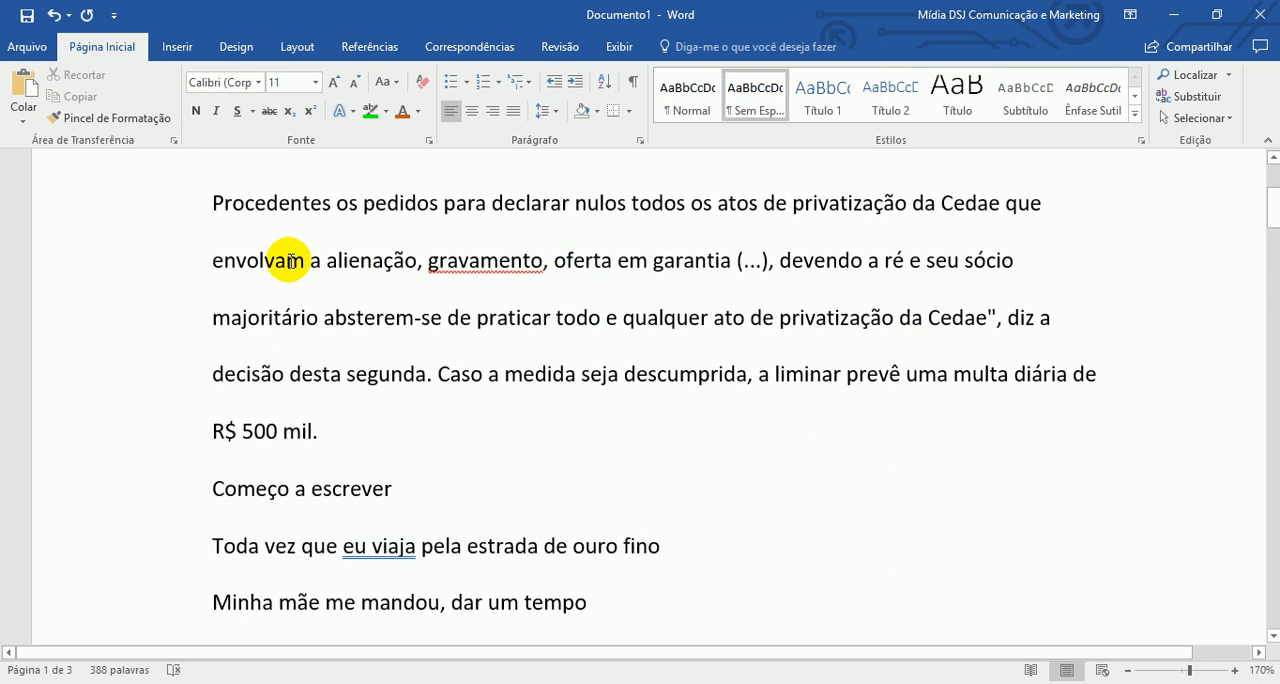
drag(189, 280, 206, 343)
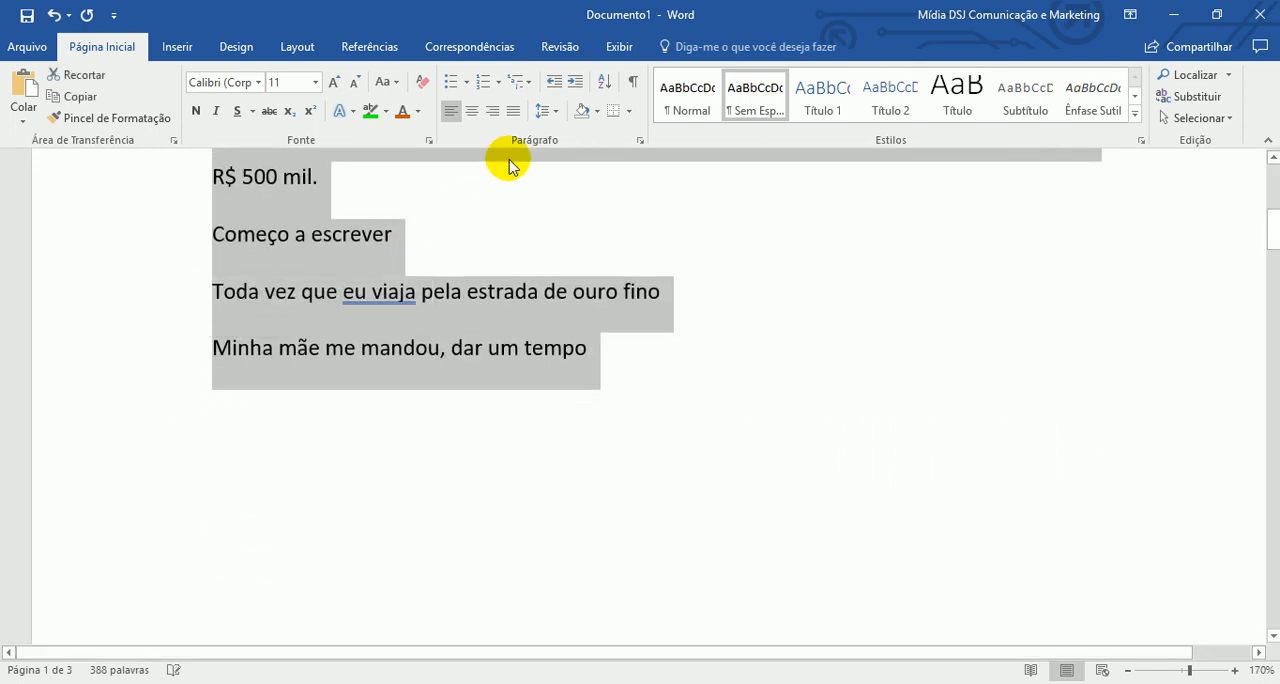
click(556, 112)
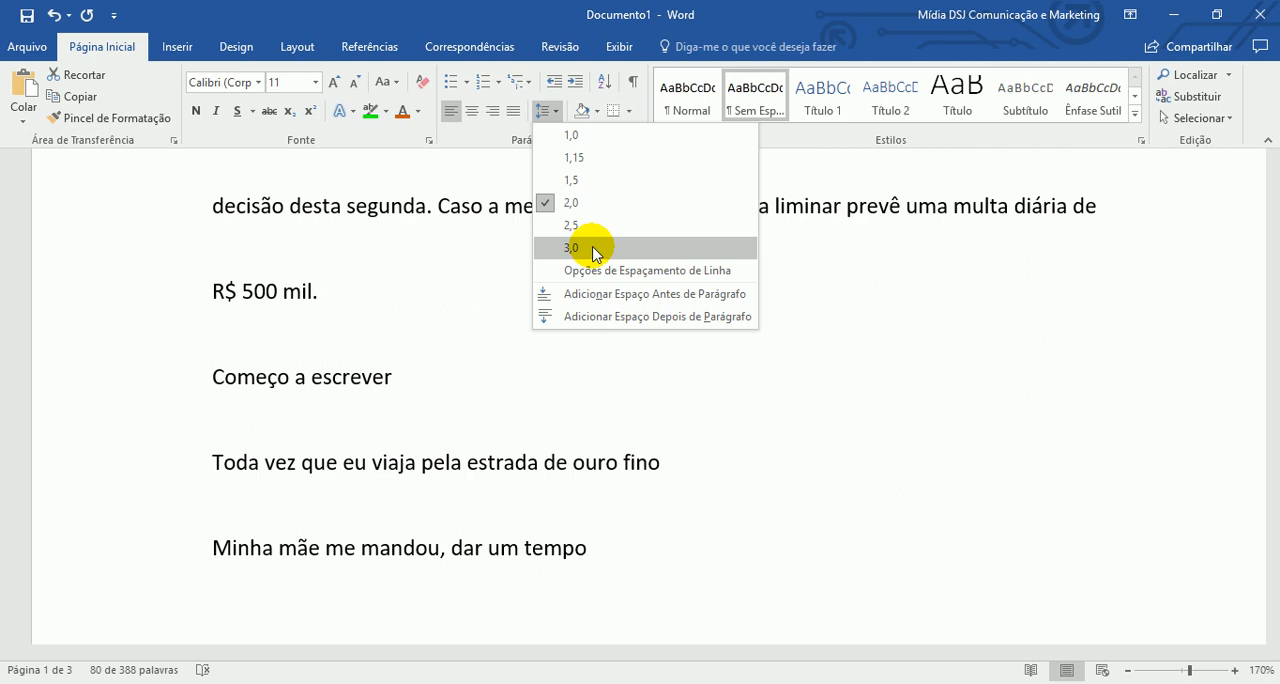
click(570, 135)
scroll(603, 323, up, 2)
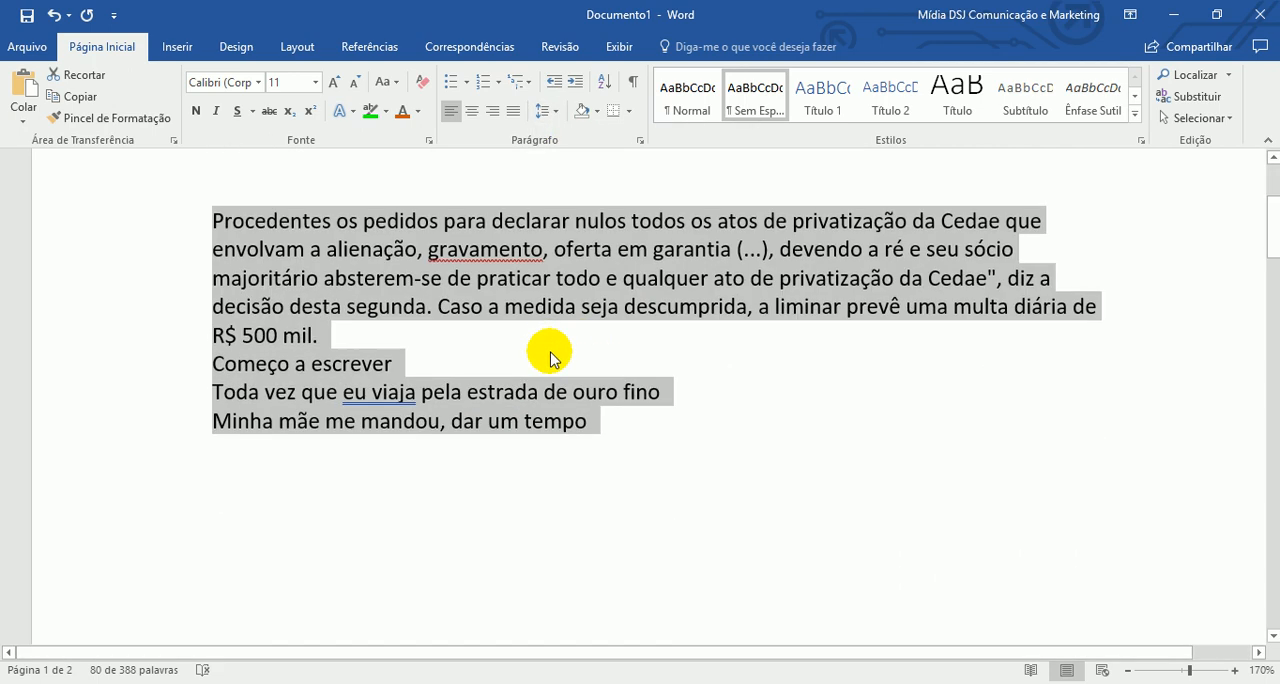
click(450, 221)
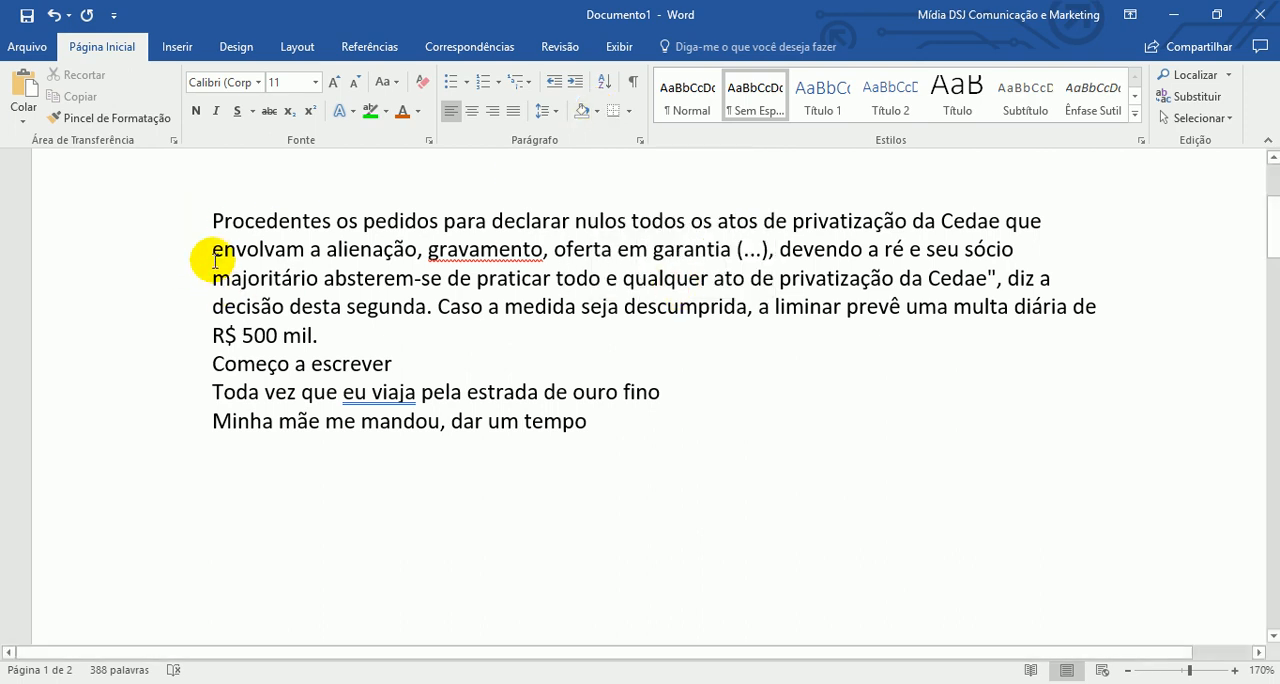
- Shade the "Procedentes os pedidos" paragraph with a light blue theme color
drag(187, 222, 184, 335)
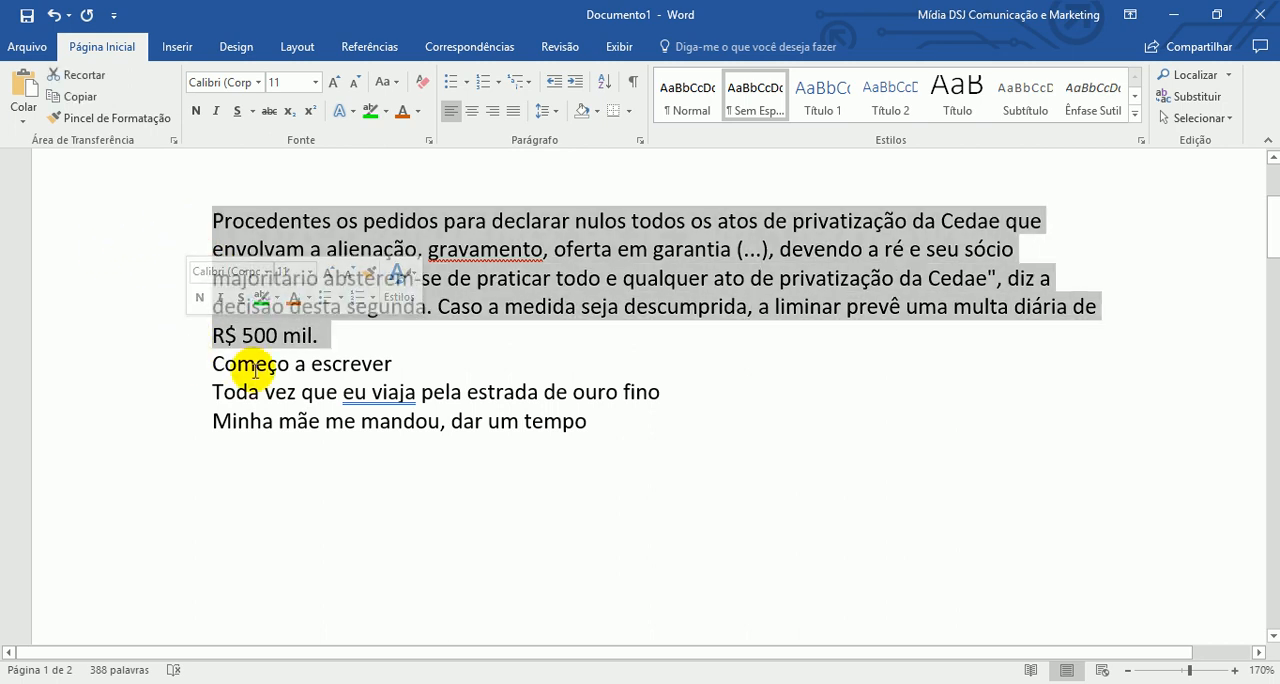
click(596, 111)
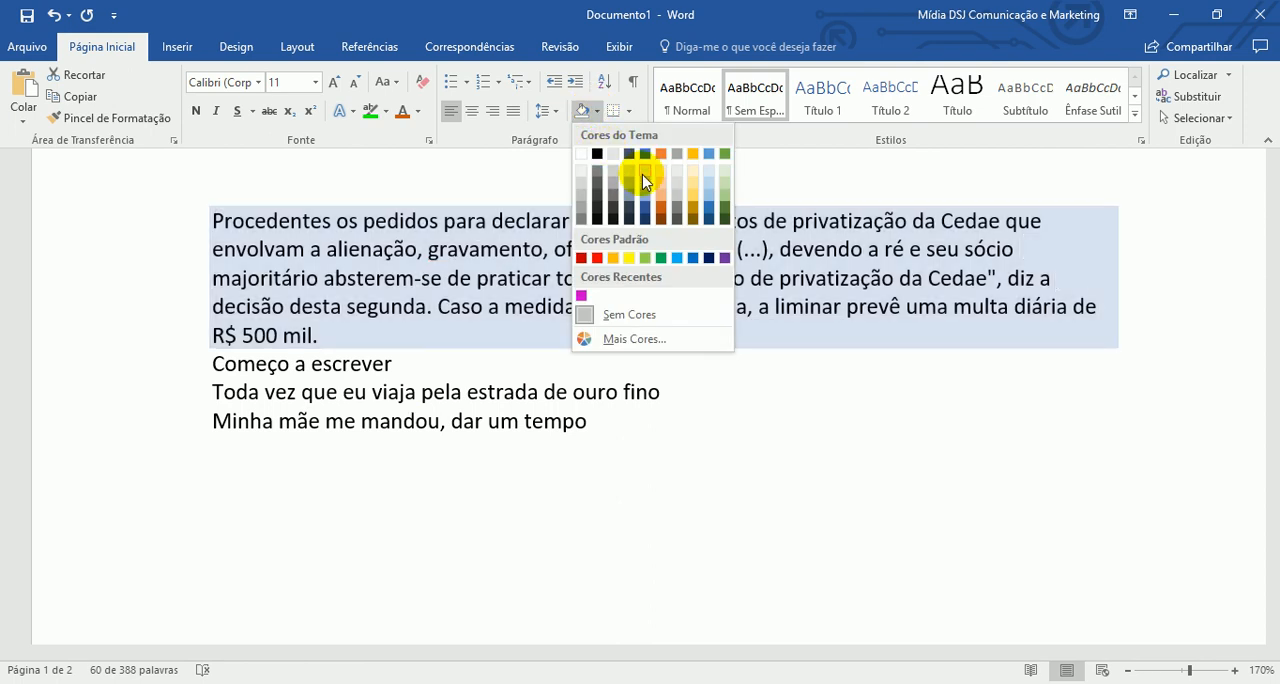
click(645, 181)
click(426, 466)
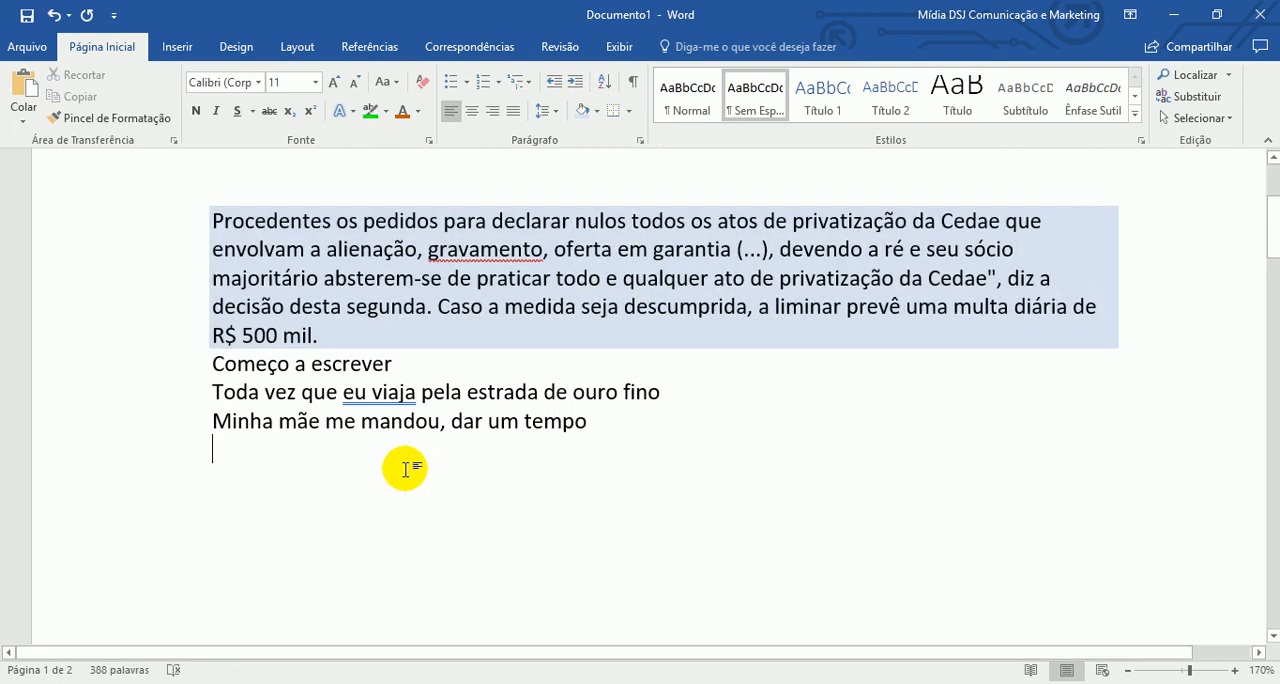
- Delete the text "Começo a escrever" and remove the shading from the paragraph above it with the Sem Cores option
click(191, 370)
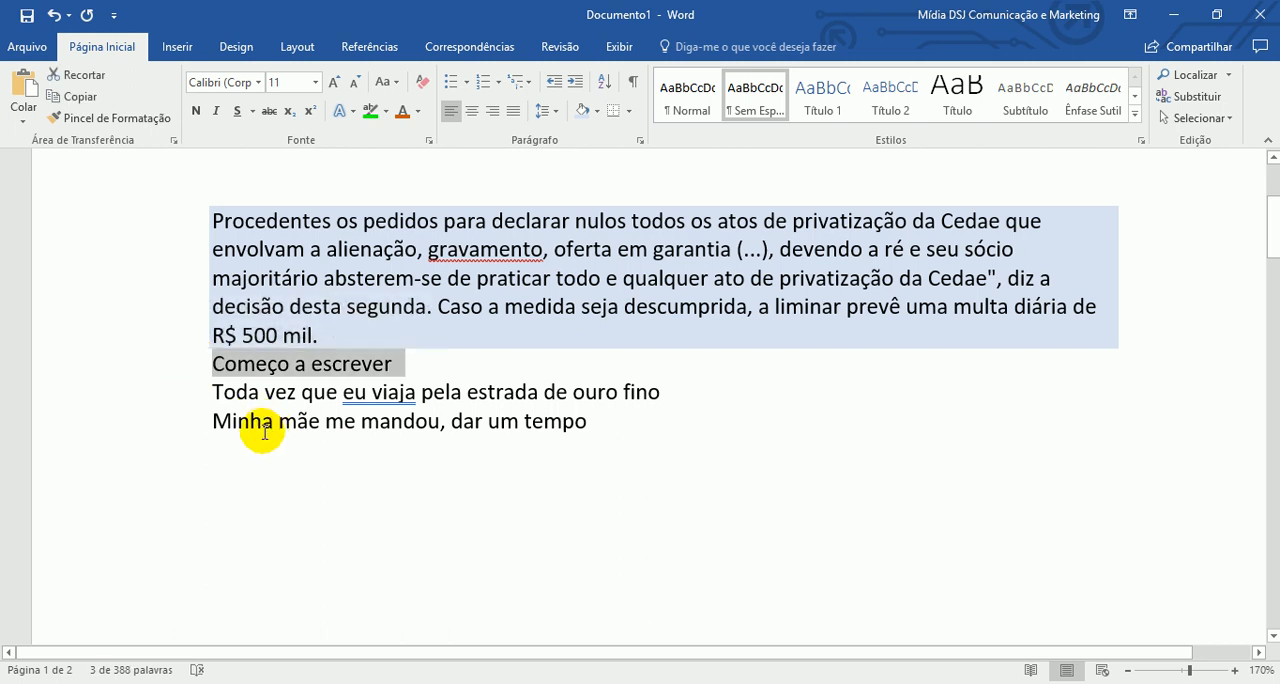
key(Delete)
drag(175, 220, 177, 335)
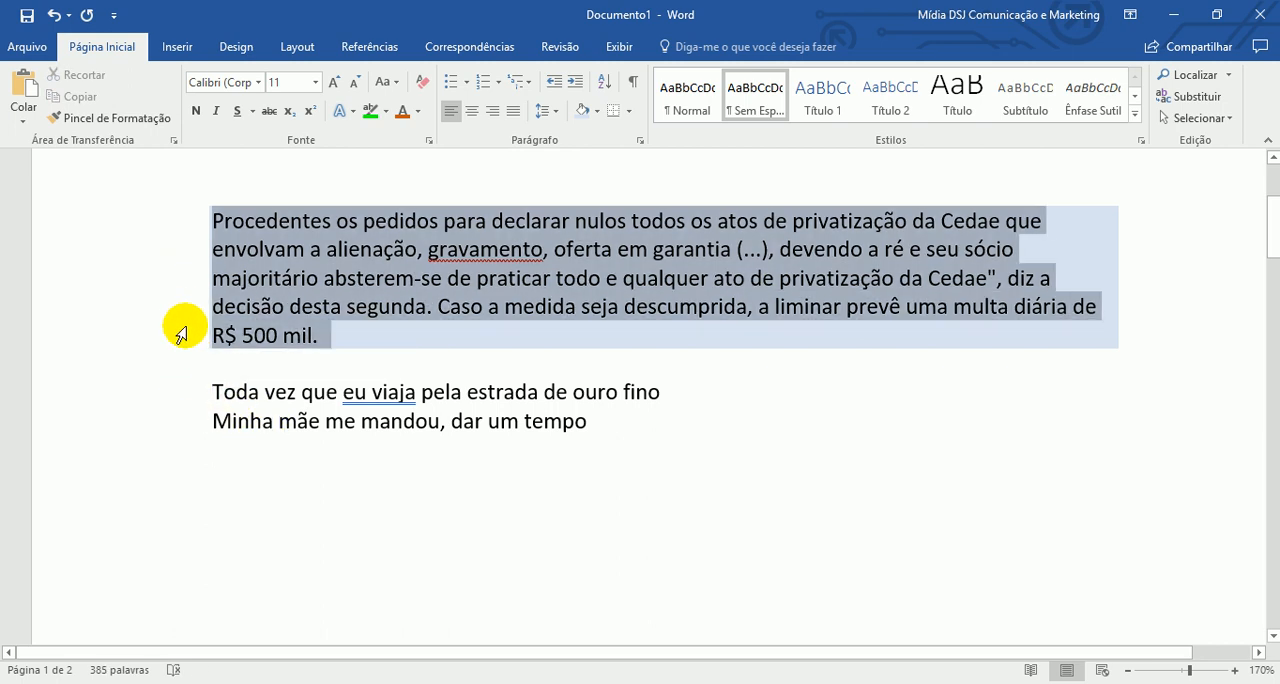
click(600, 112)
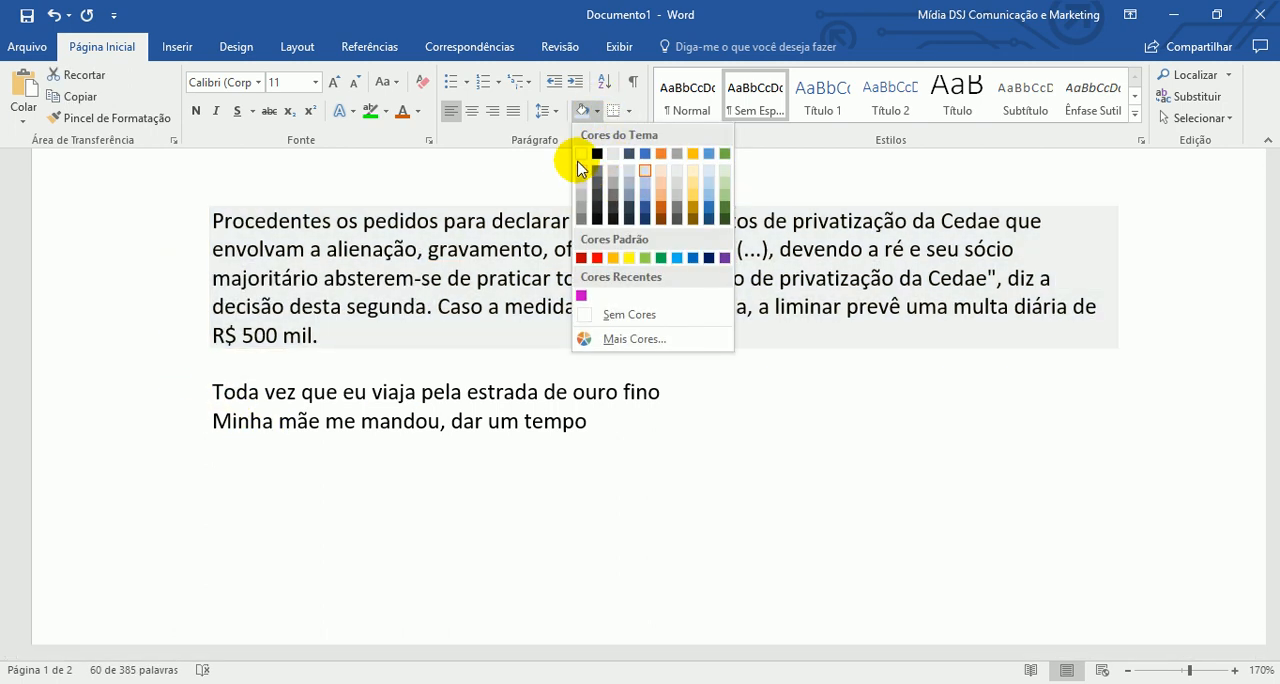
click(640, 315)
click(850, 420)
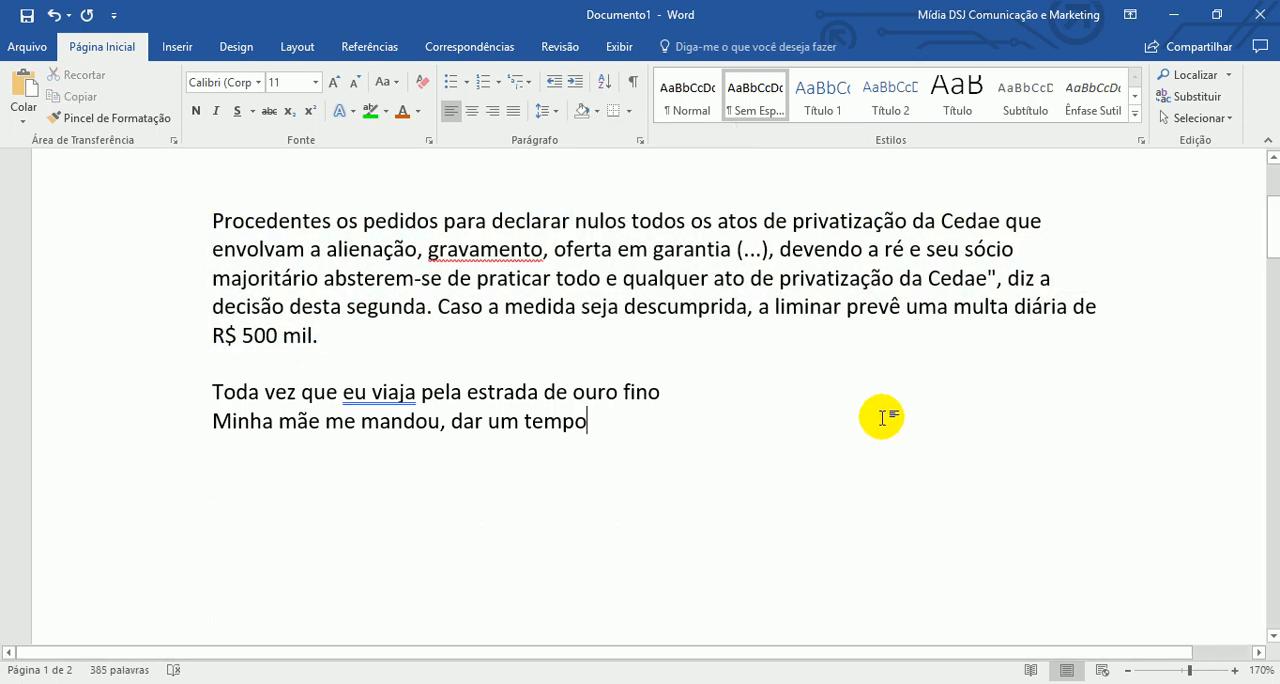
- Shade only the third line of the "Procedentes os pedidos" paragraph, starting at "majoritário absterem-se", with a light gray theme color
click(175, 285)
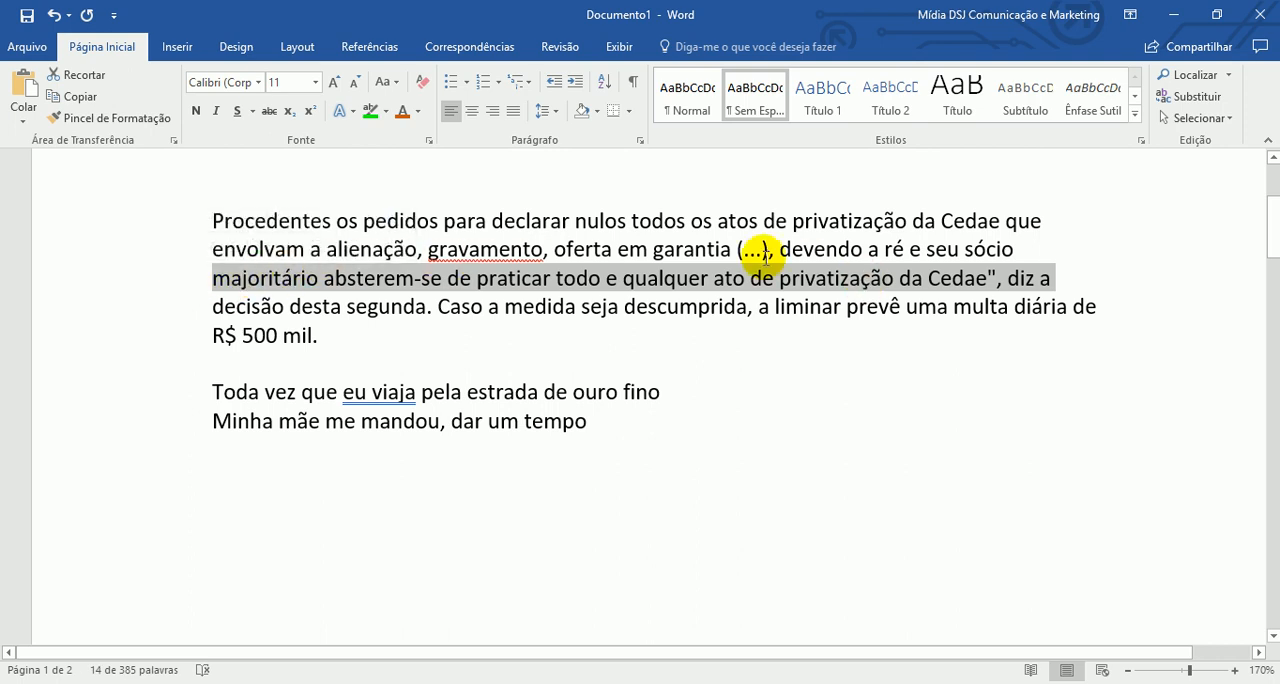
click(386, 111)
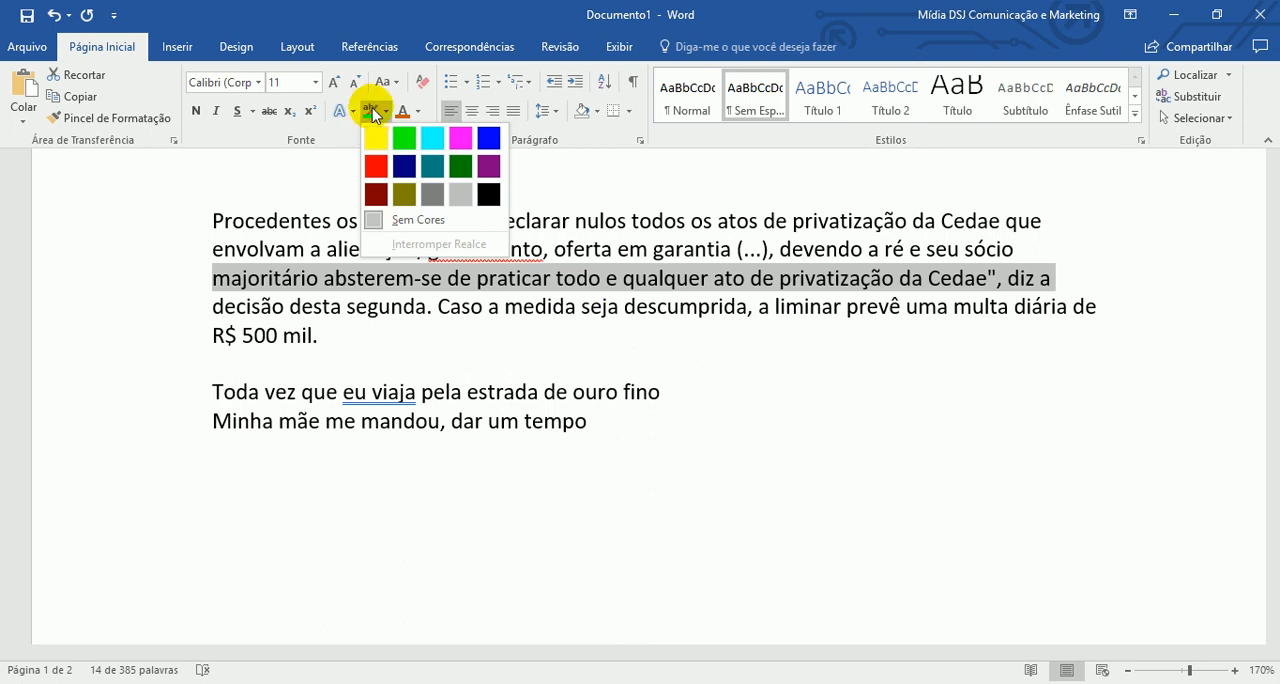
click(598, 112)
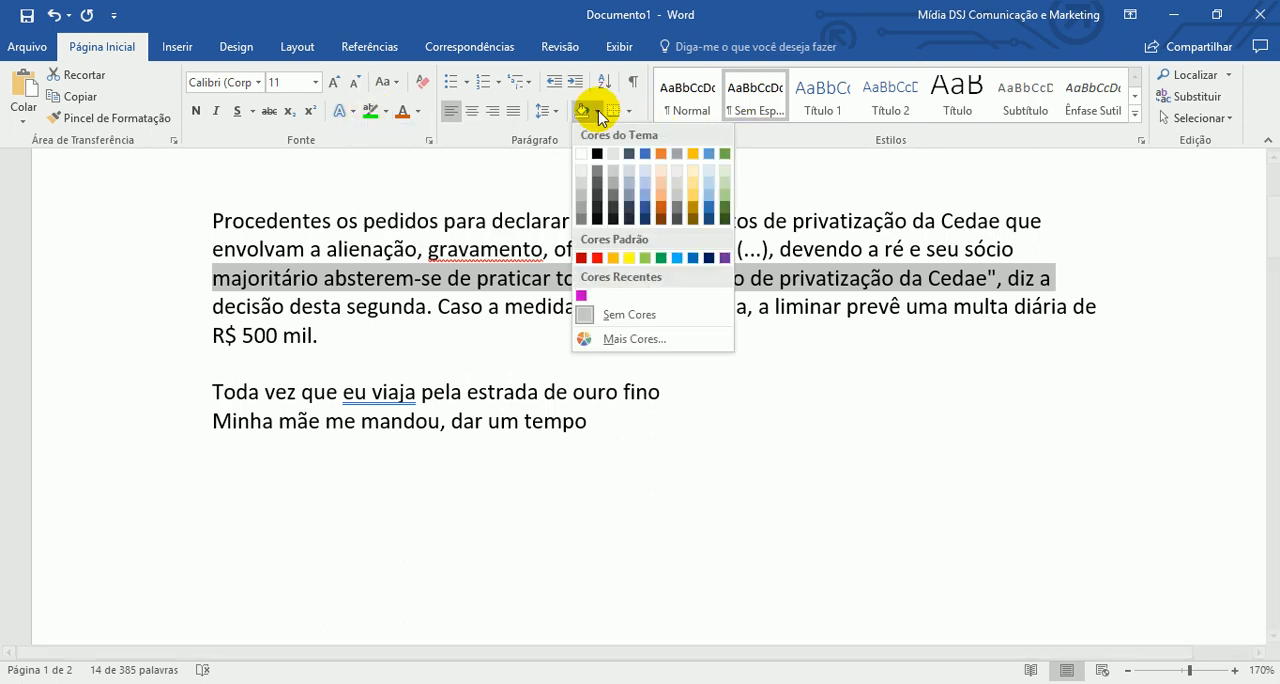
click(613, 158)
click(645, 452)
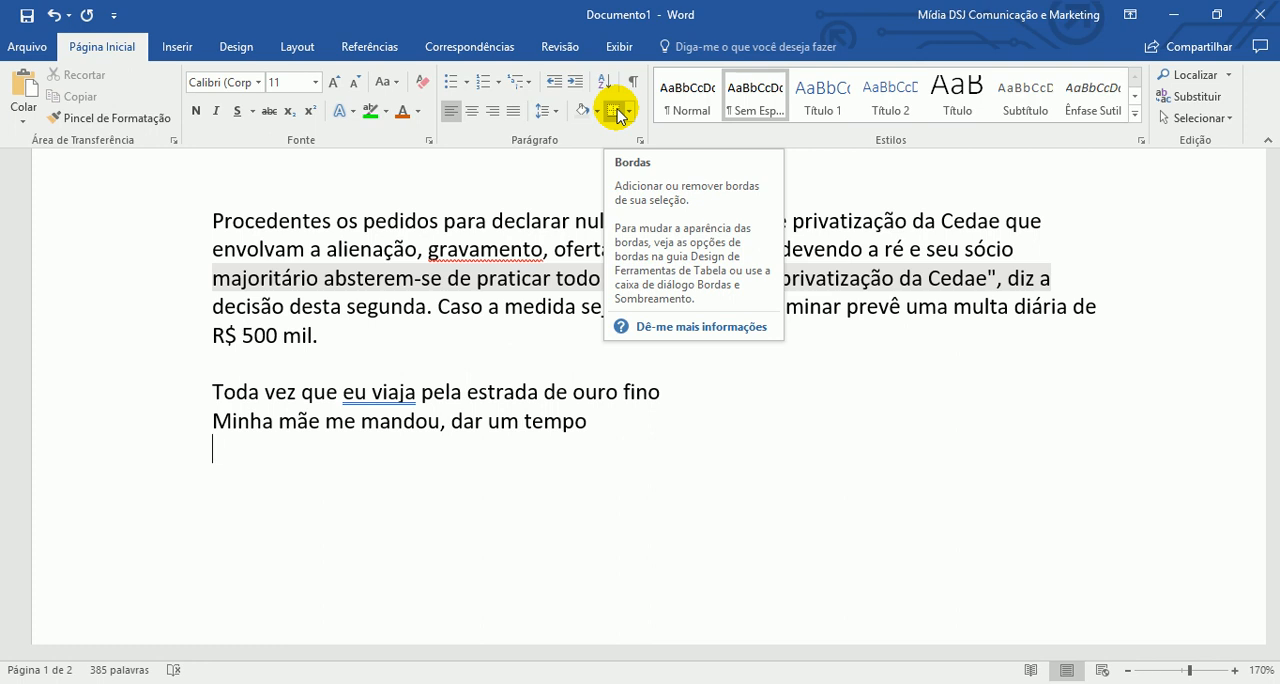
- Justify the "Procedentes os pedidos" paragraph and surround it with outside borders (Bordas Externas)
drag(161, 219, 164, 342)
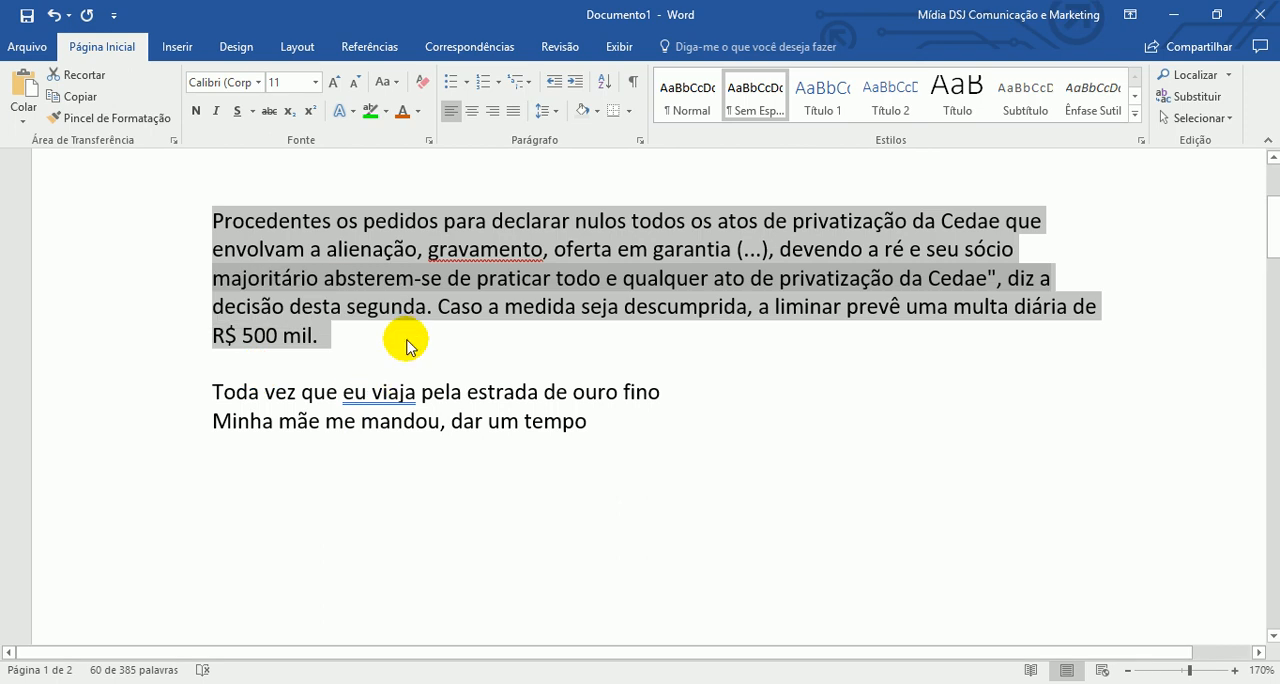
click(513, 111)
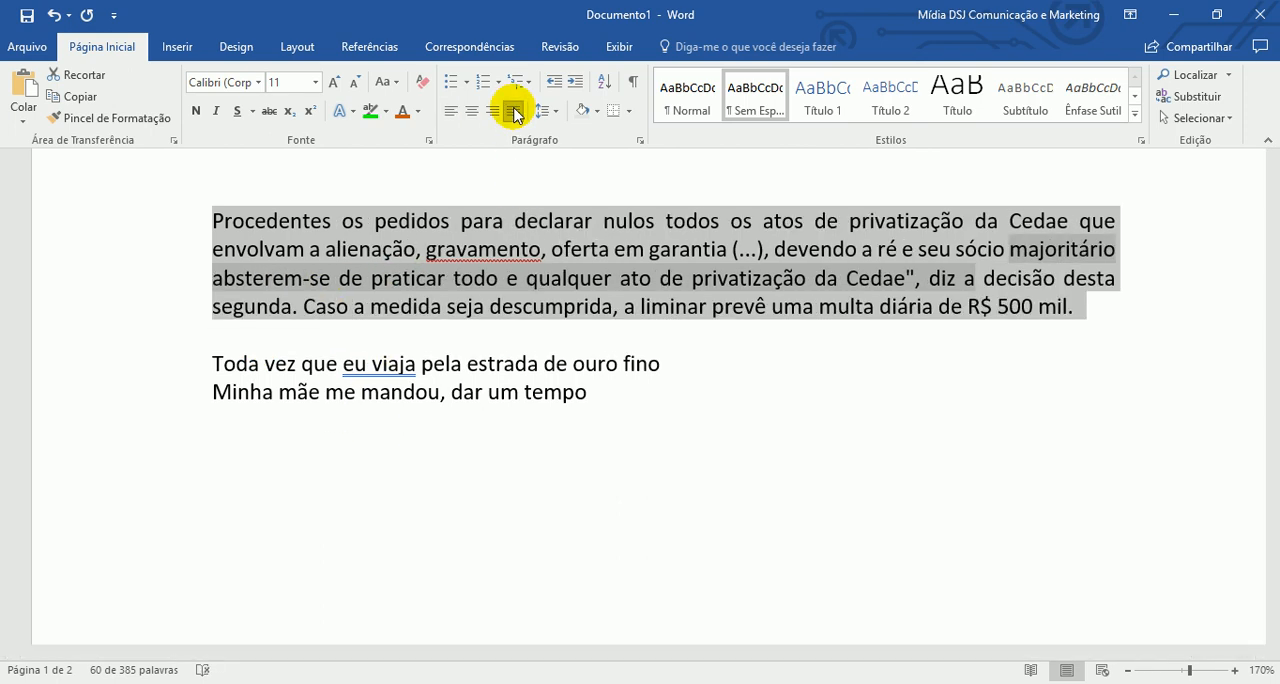
click(627, 114)
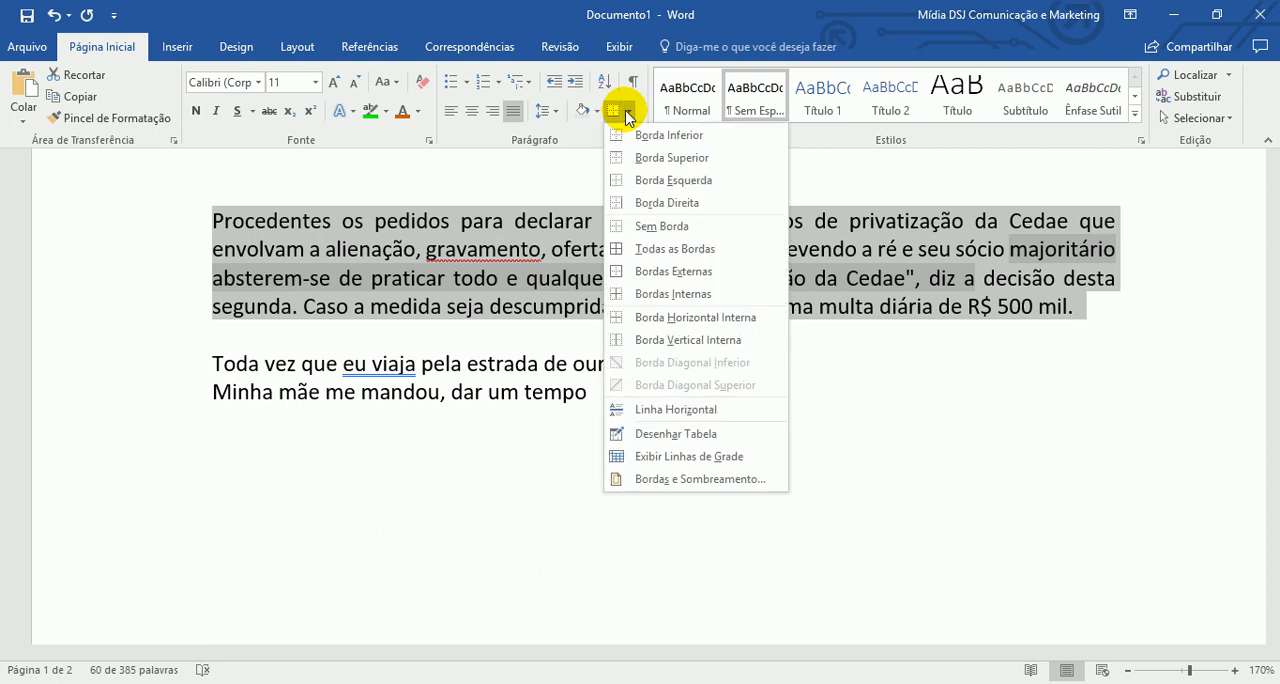
click(687, 283)
click(688, 417)
click(427, 254)
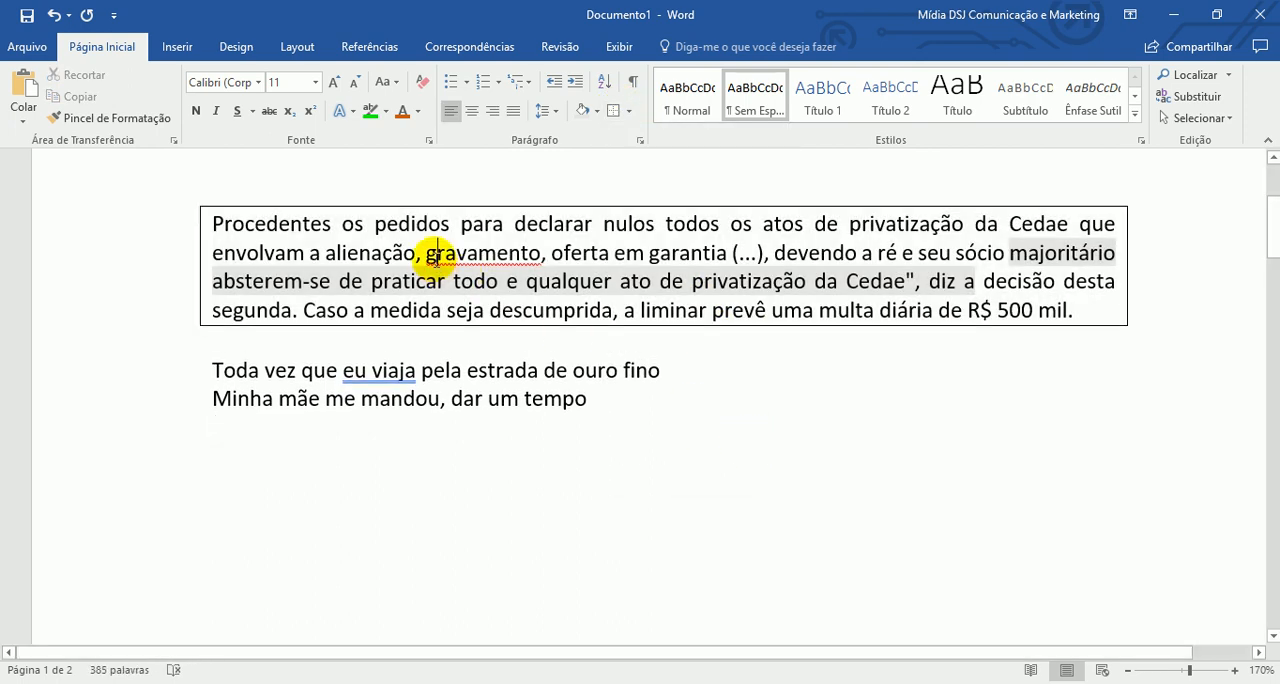
click(379, 216)
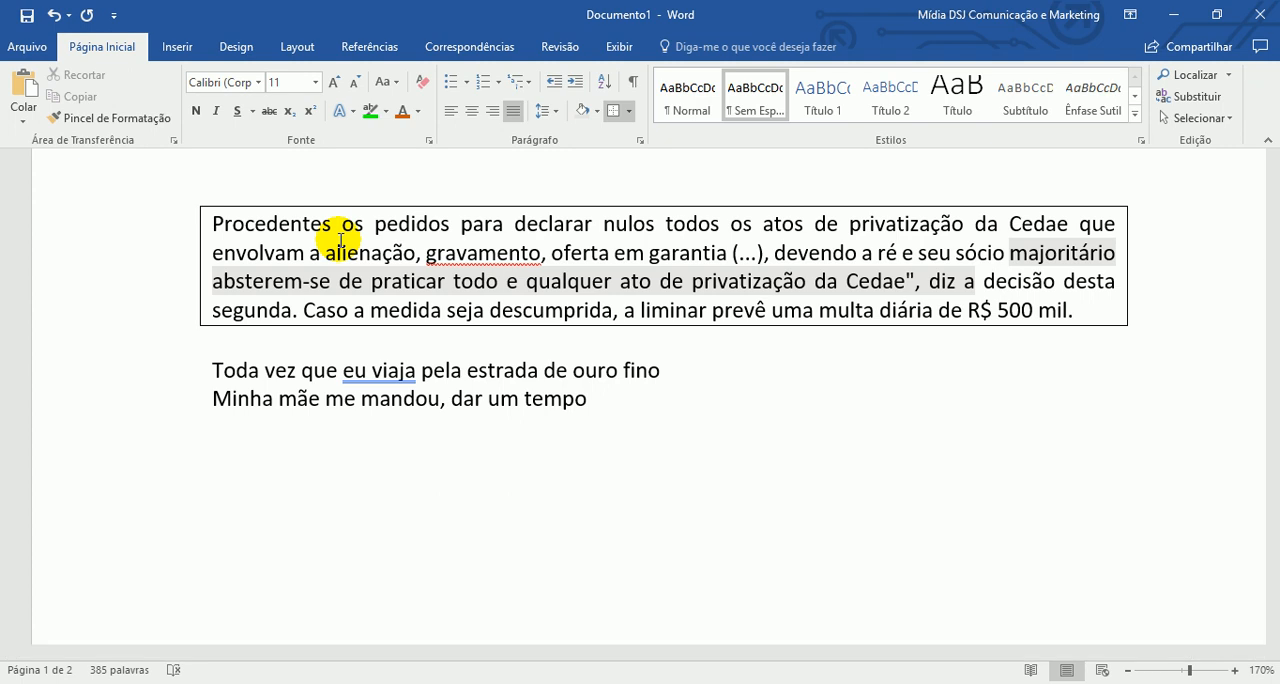
- Add blank lines below "Minha mãe me mandou, dar um tempo" and insert a 1x1 table there
click(640, 417)
scroll(640, 417, down, 1)
key(Return)
key(Return)
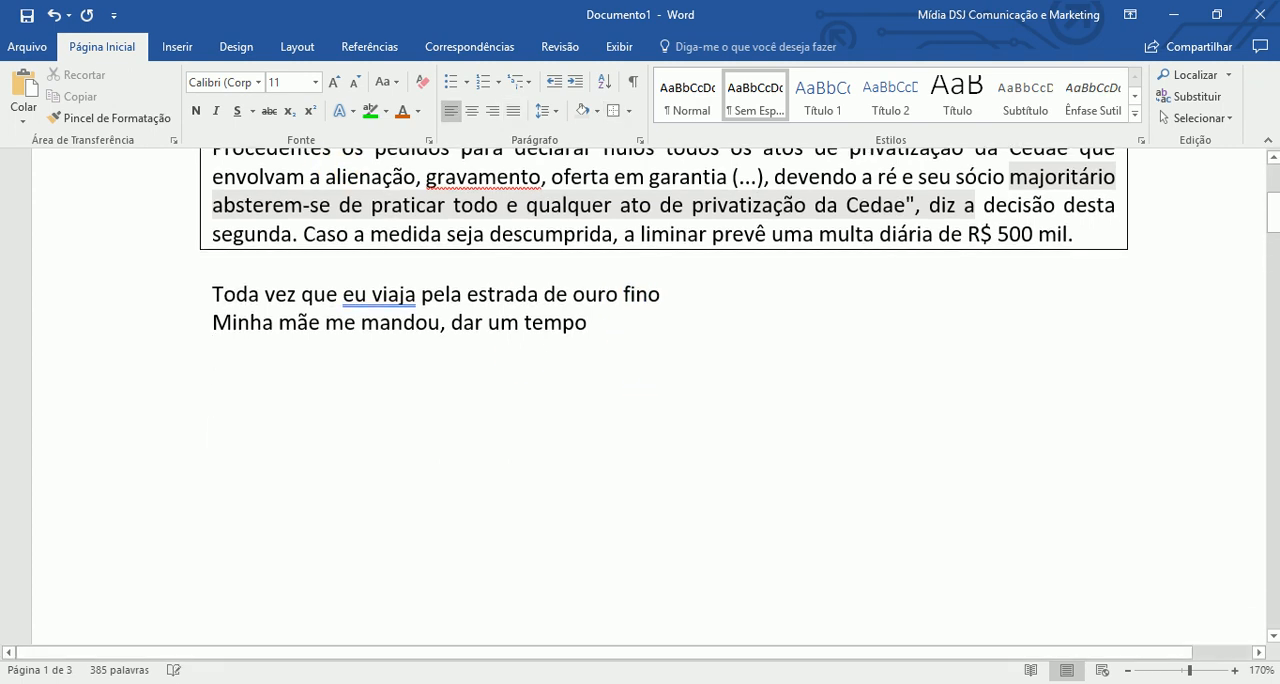
click(177, 46)
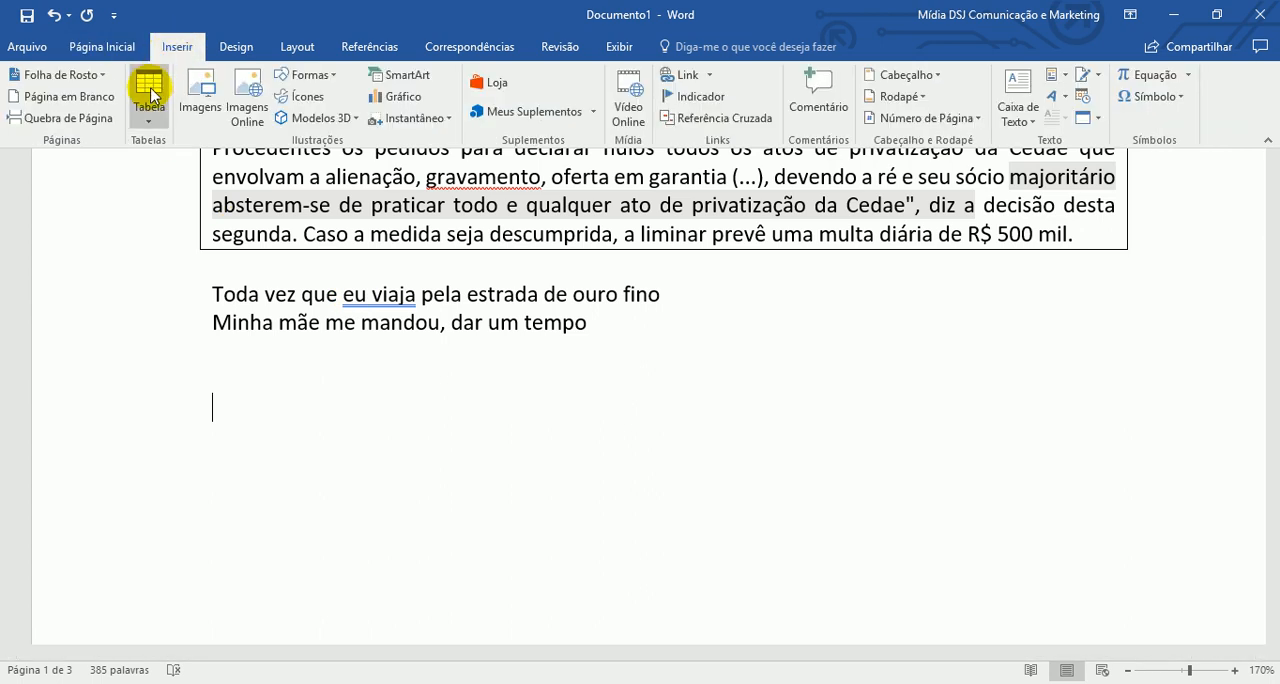
click(149, 121)
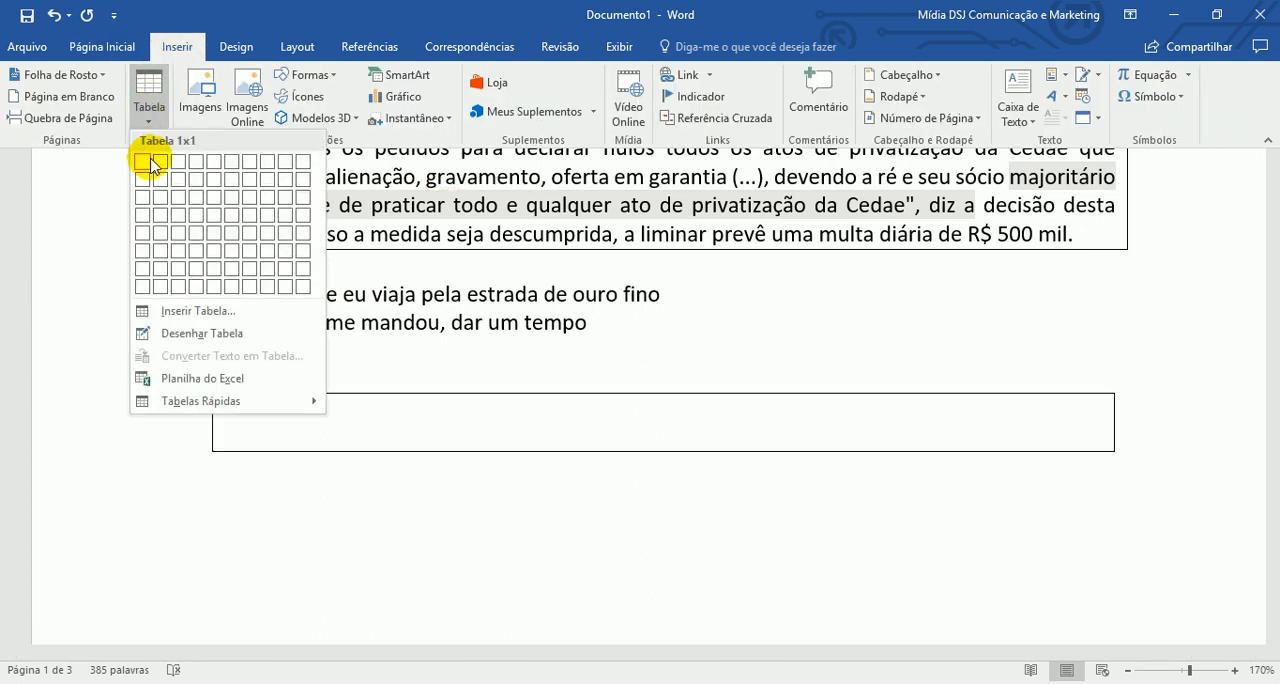
click(150, 166)
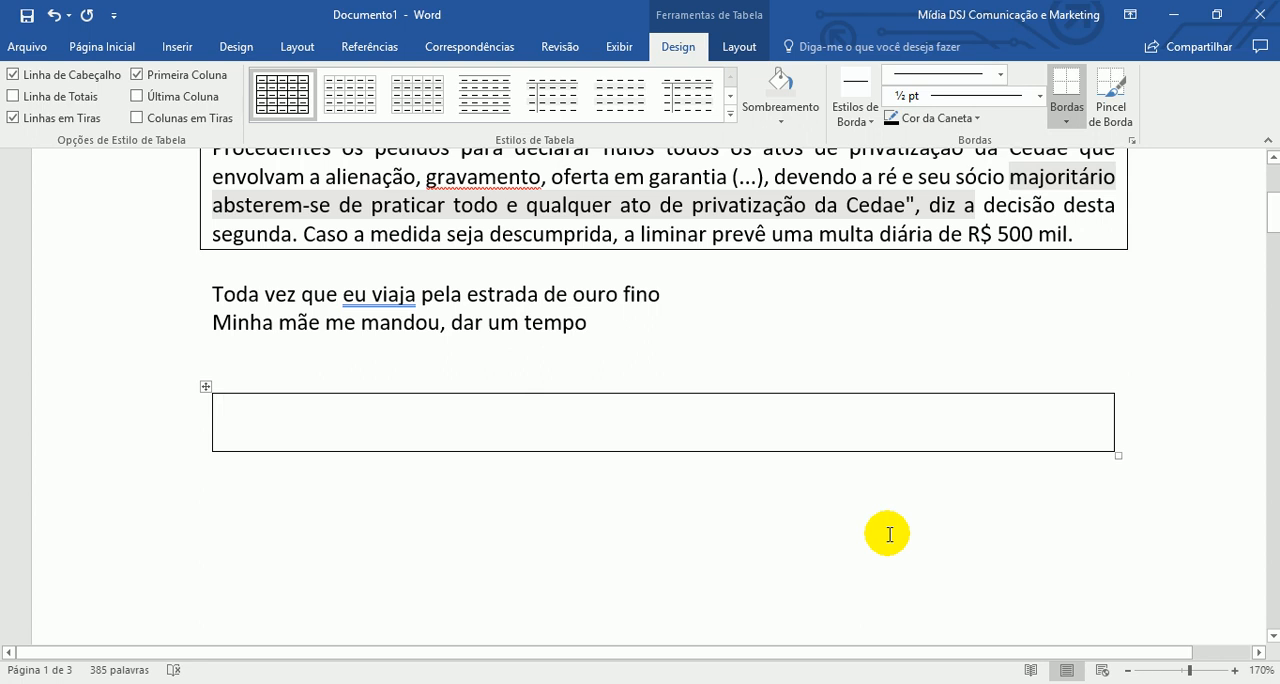
- Enter "Um texto" in the table cell and return to the home formatting commands
text(tex)
text(Um te)
text(xto)
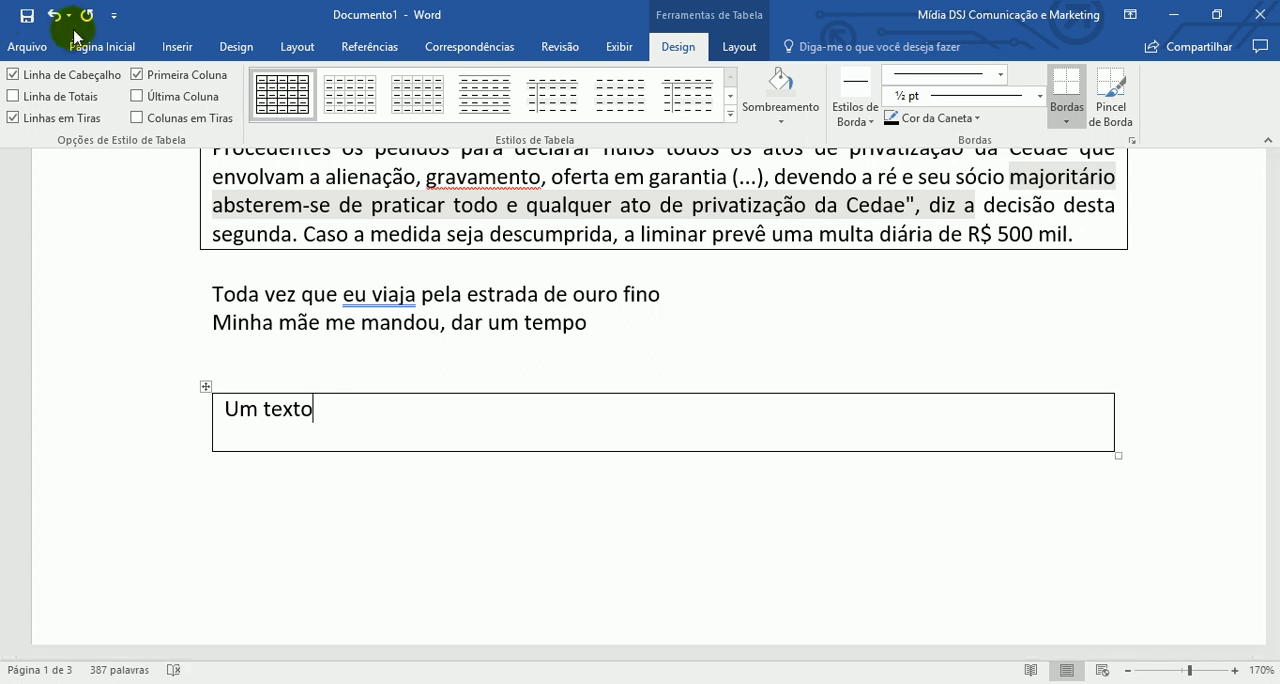
click(86, 16)
key(BackSpace)
click(95, 47)
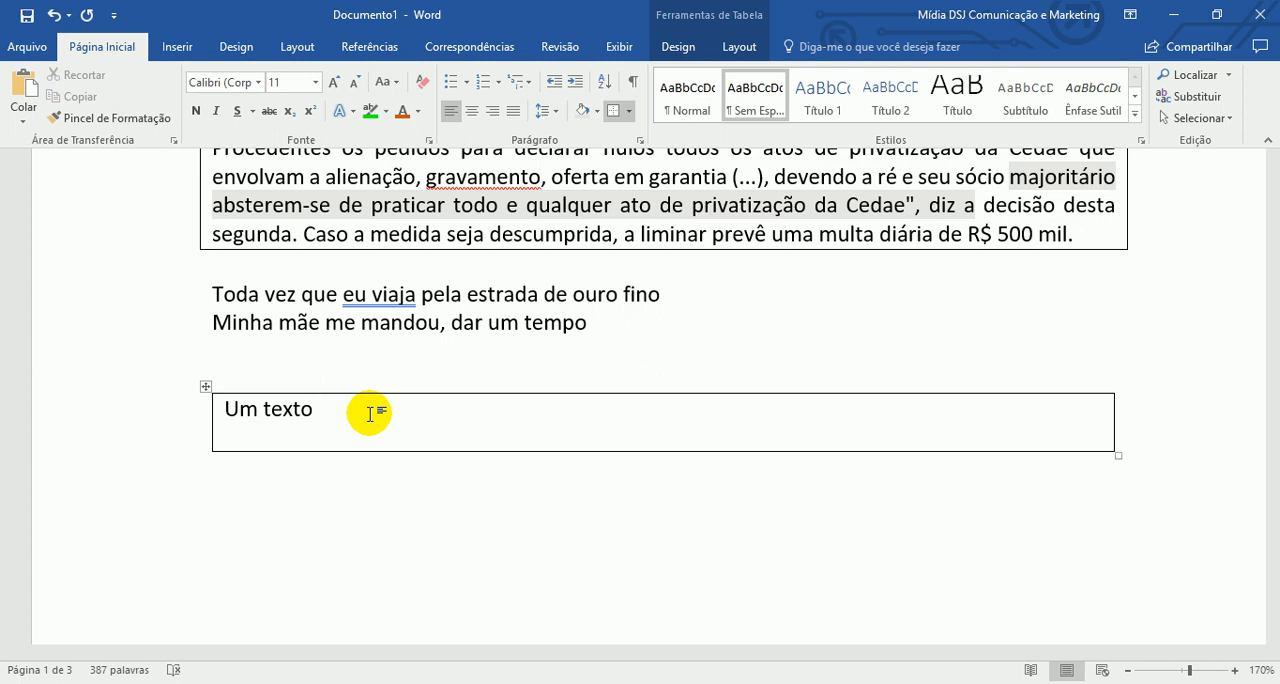
- Enter and erase filler letters after "Um texto" in the table cell, and add two empty rows below it
text(AJOAJFLSJFLSF)
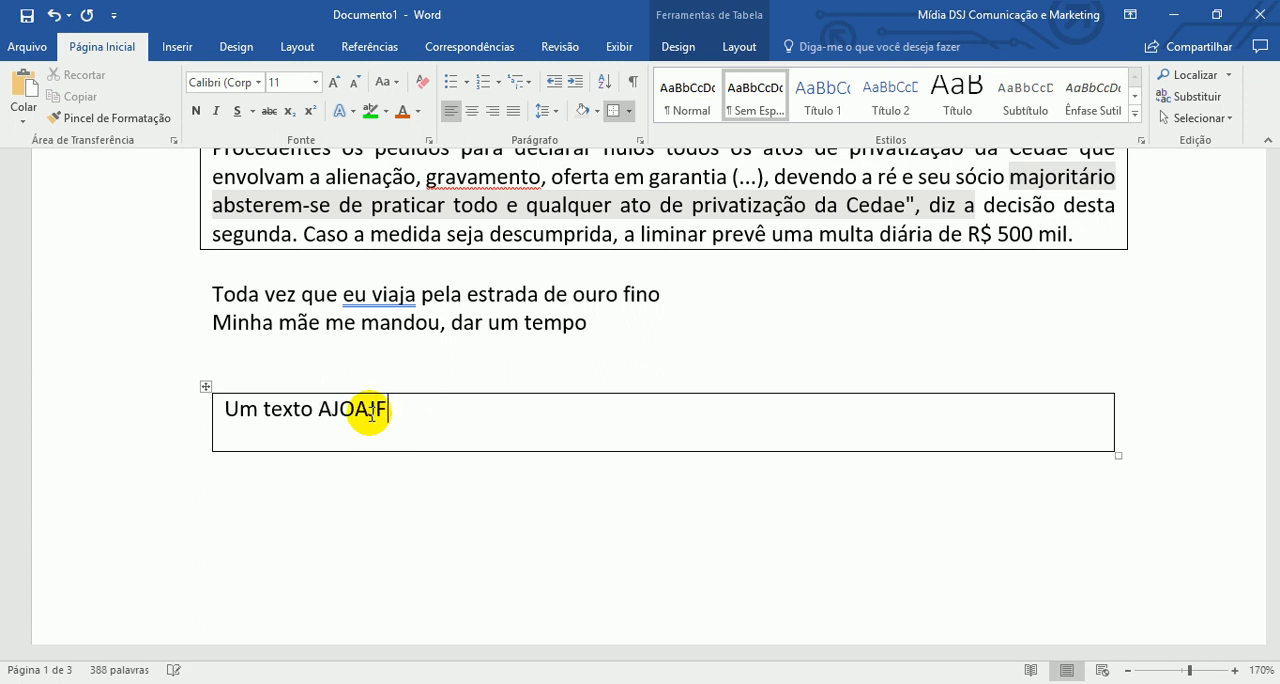
key(BackSpace)
key(BackSpace)
key(BackSpace)
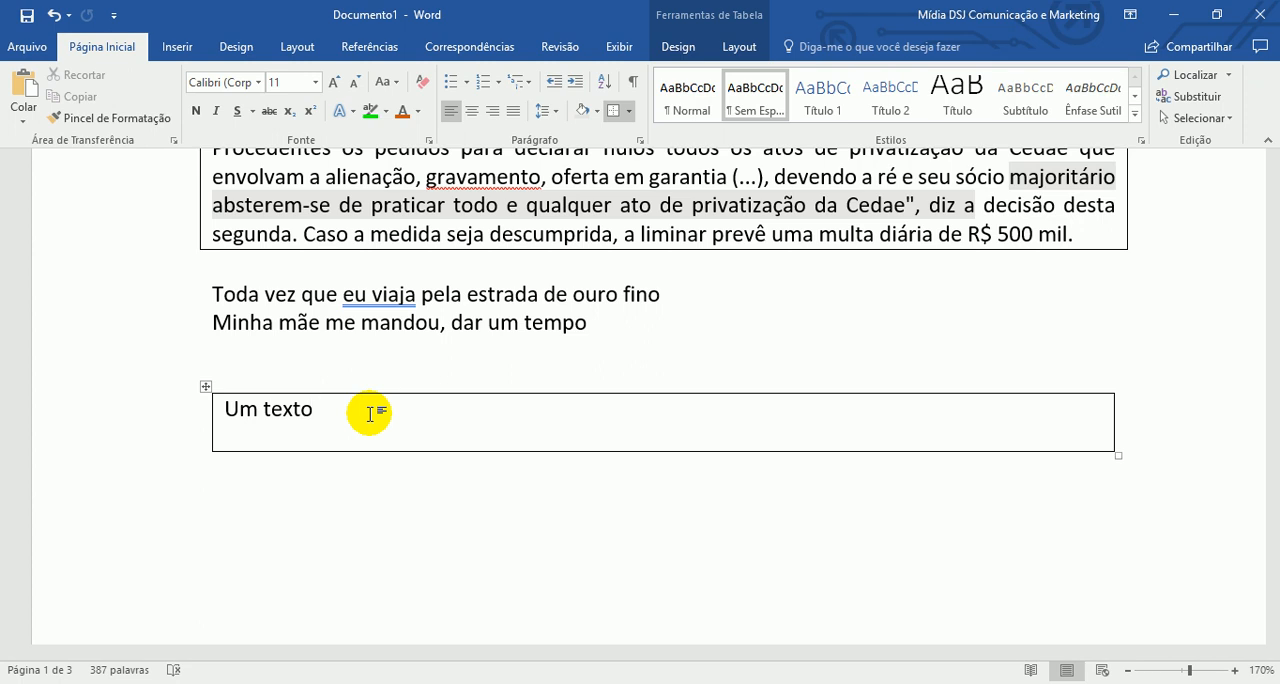
key(Tab)
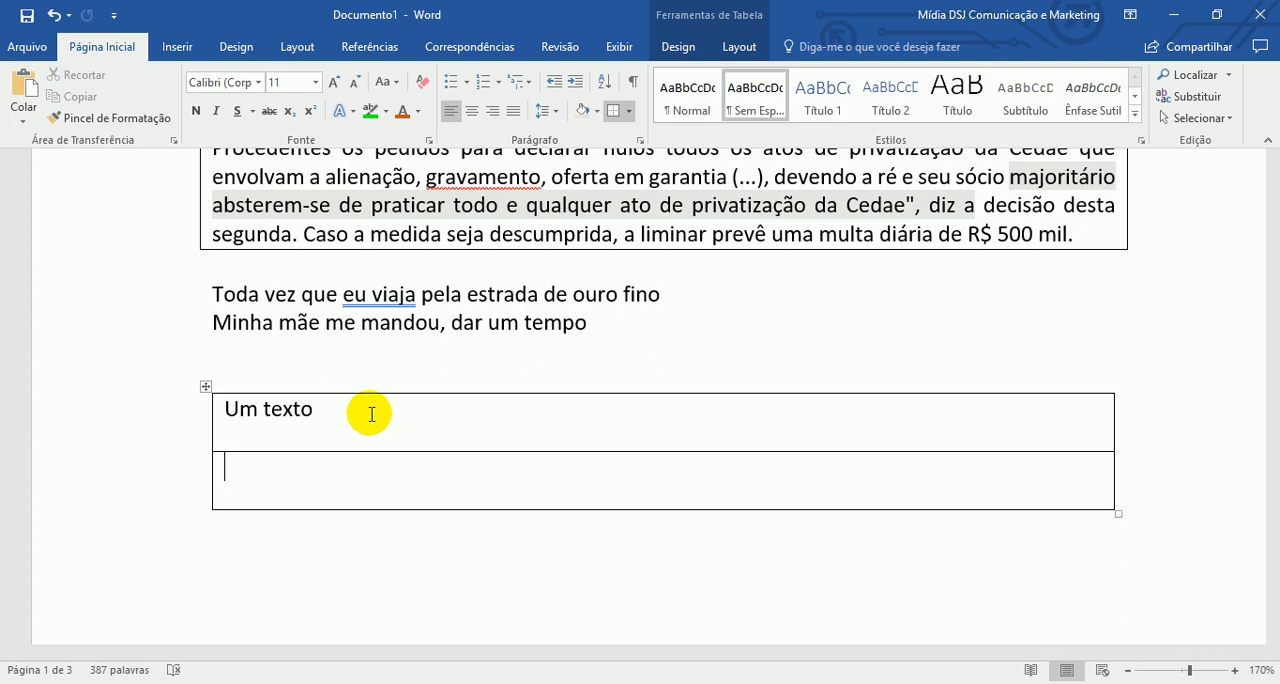
key(Tab)
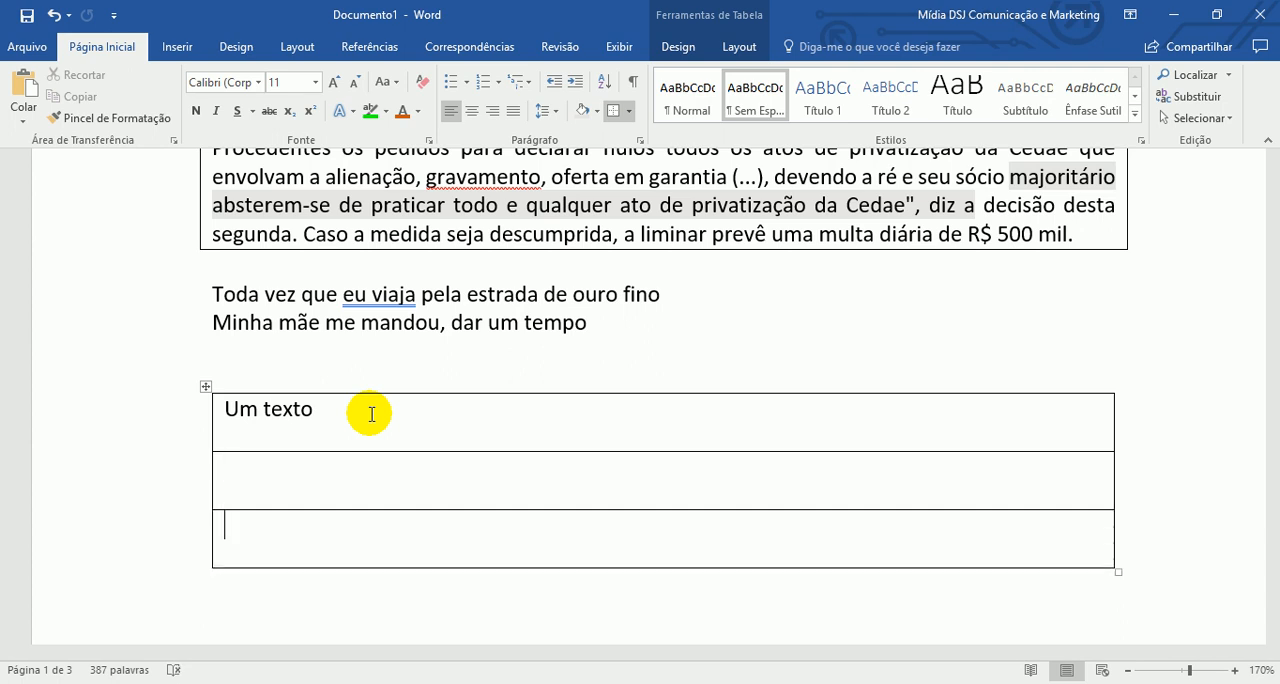
- Insert a run of tab characters after "R$ 500 mil." in the bordered paragraph, filling two more lines, and show the formatting marks
scroll(371, 414, up, 3)
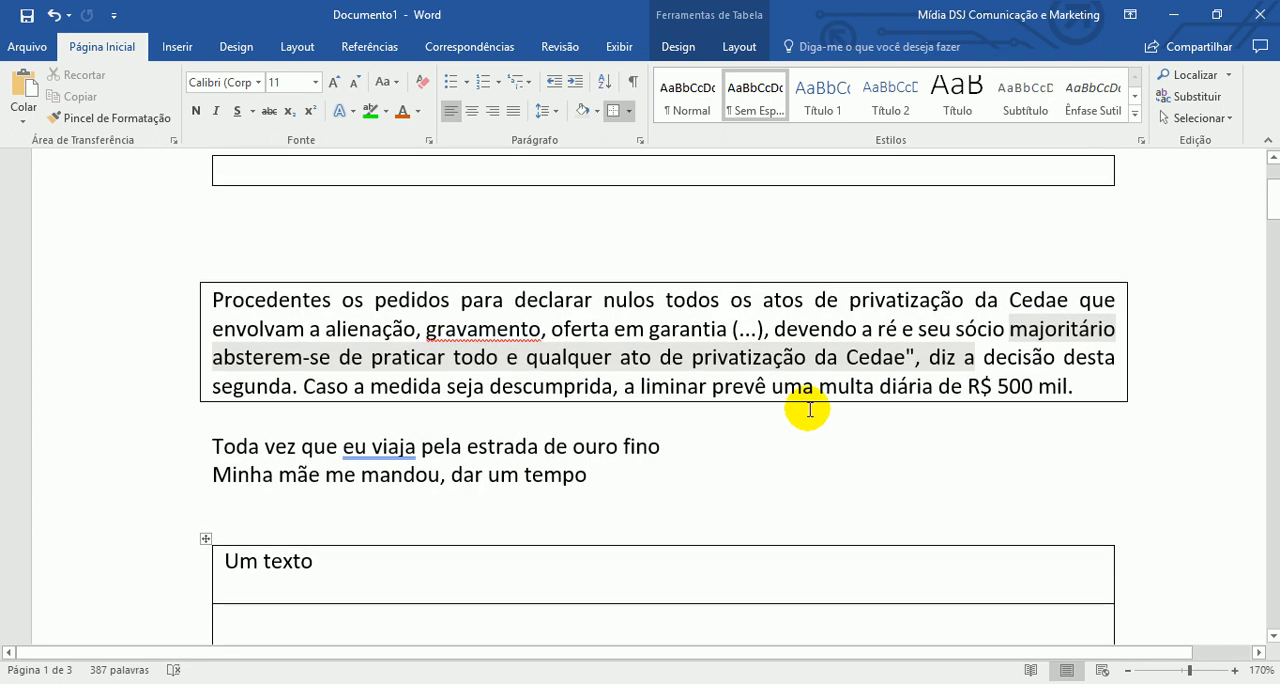
click(917, 361)
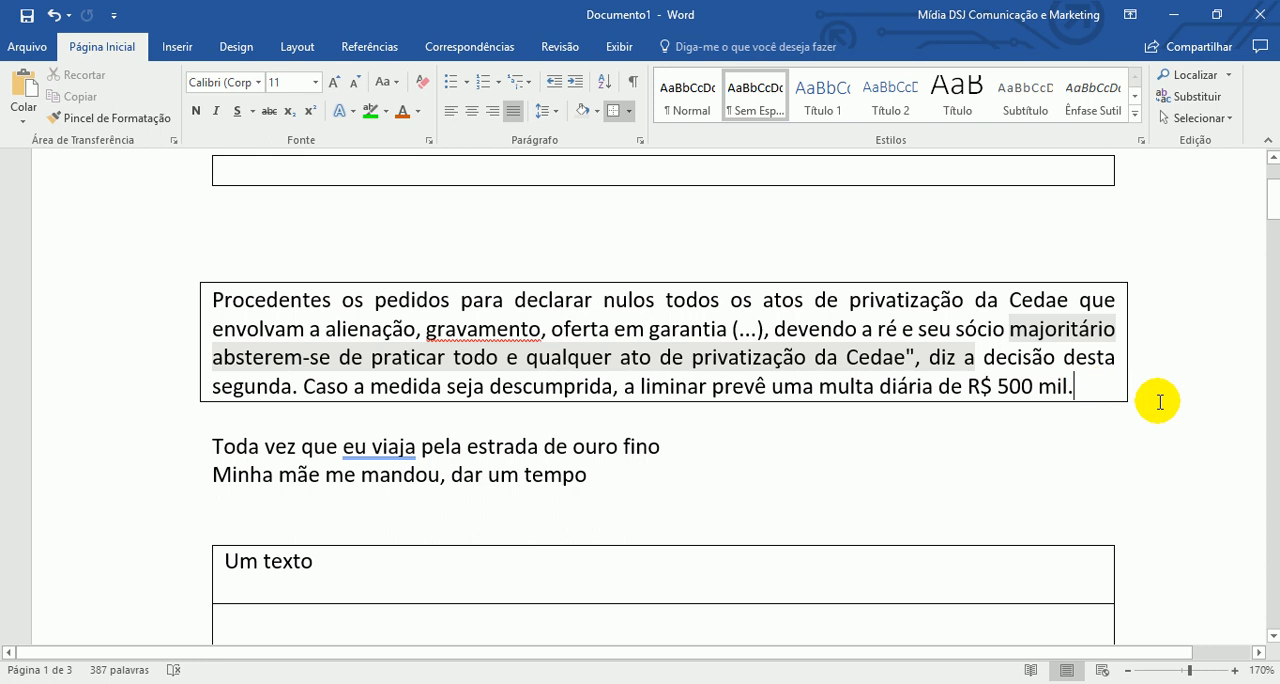
key(Return)
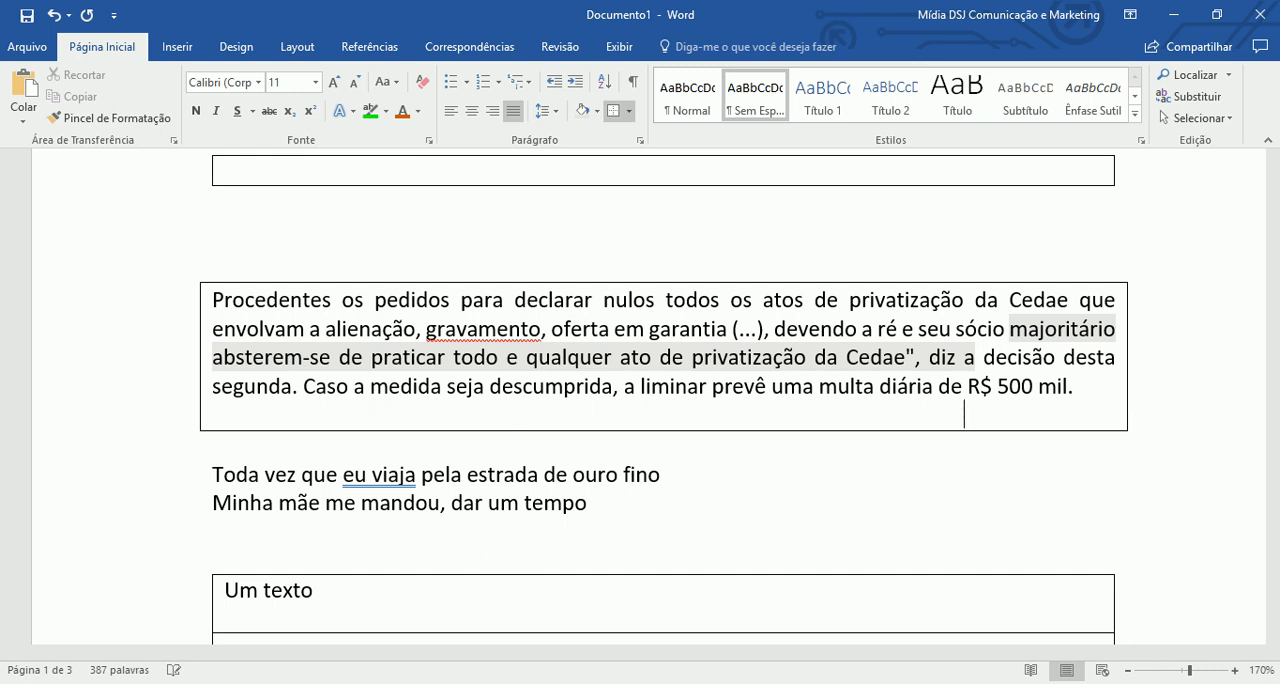
key(Return)
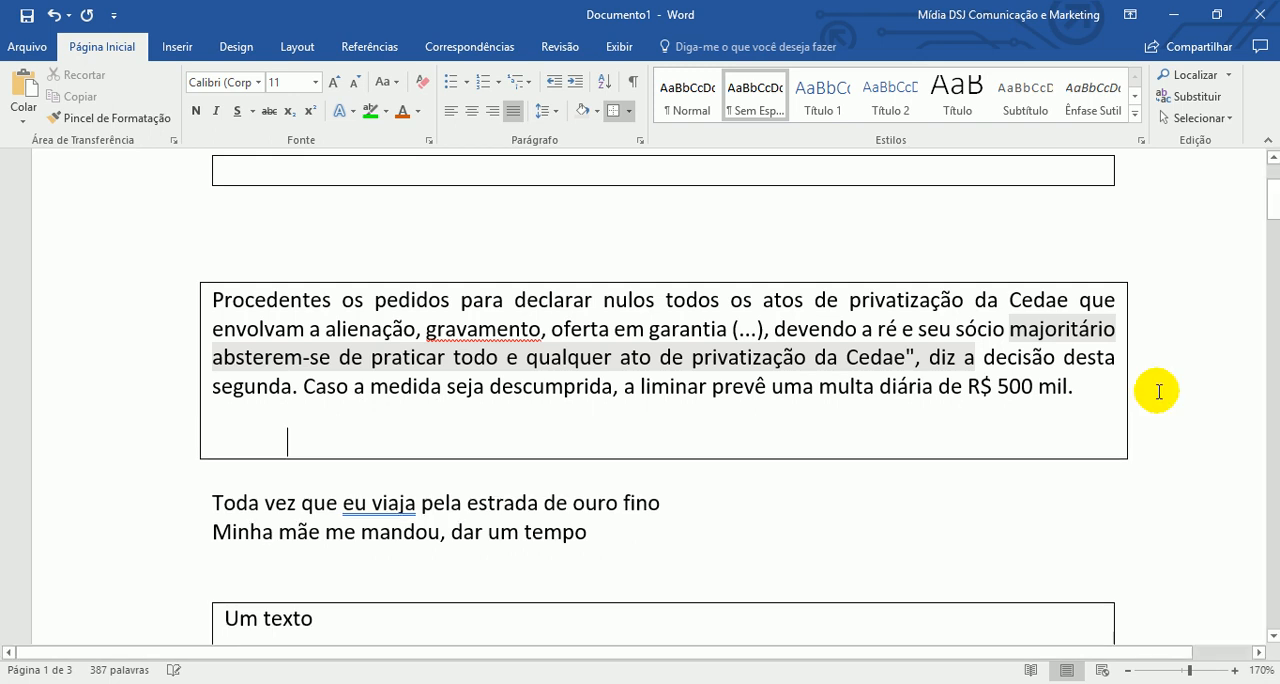
click(631, 90)
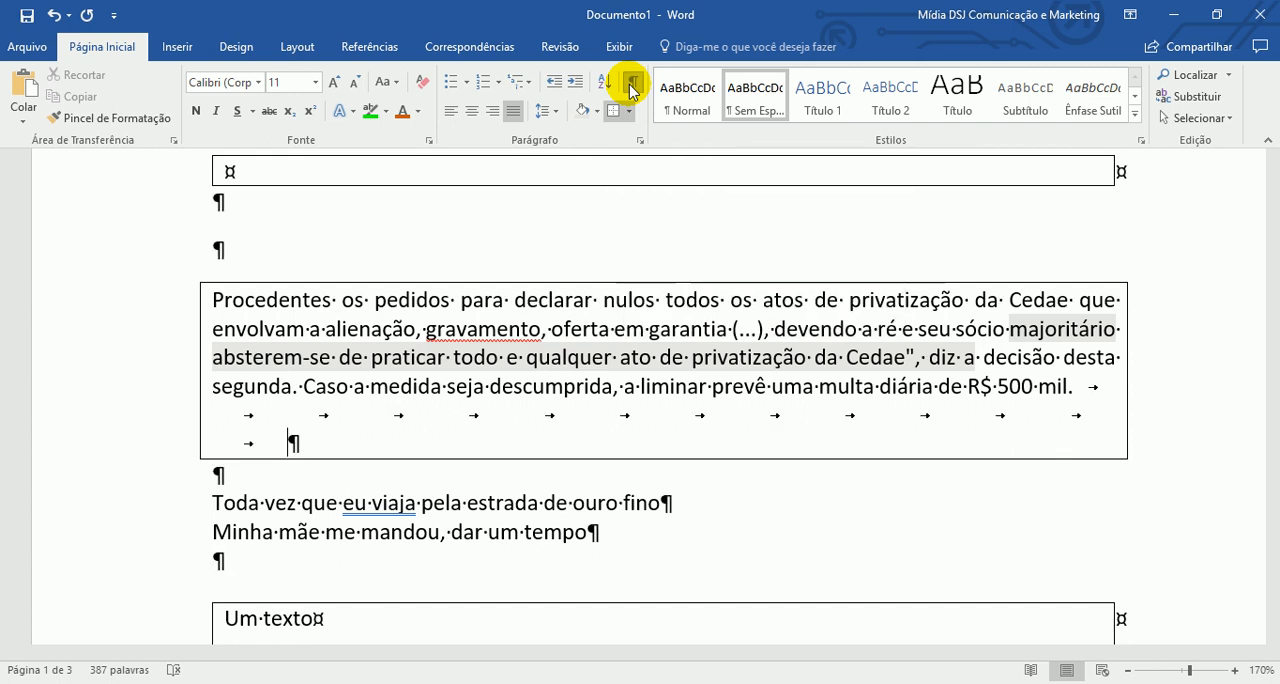
key(Tab)
key(Tab)
key(Tab)
key(Tab)
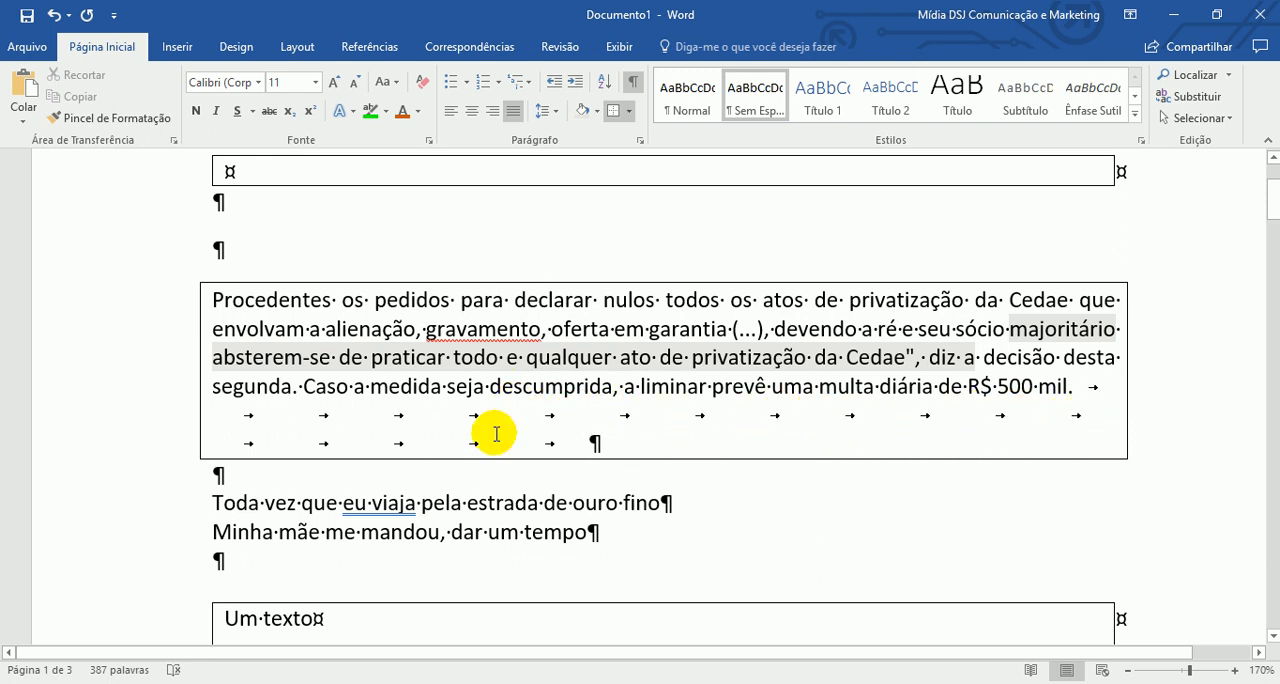
- Add two blank lines between the bordered paragraph and the "Toda vez que" line, and hide the formatting marks
click(455, 503)
click(376, 499)
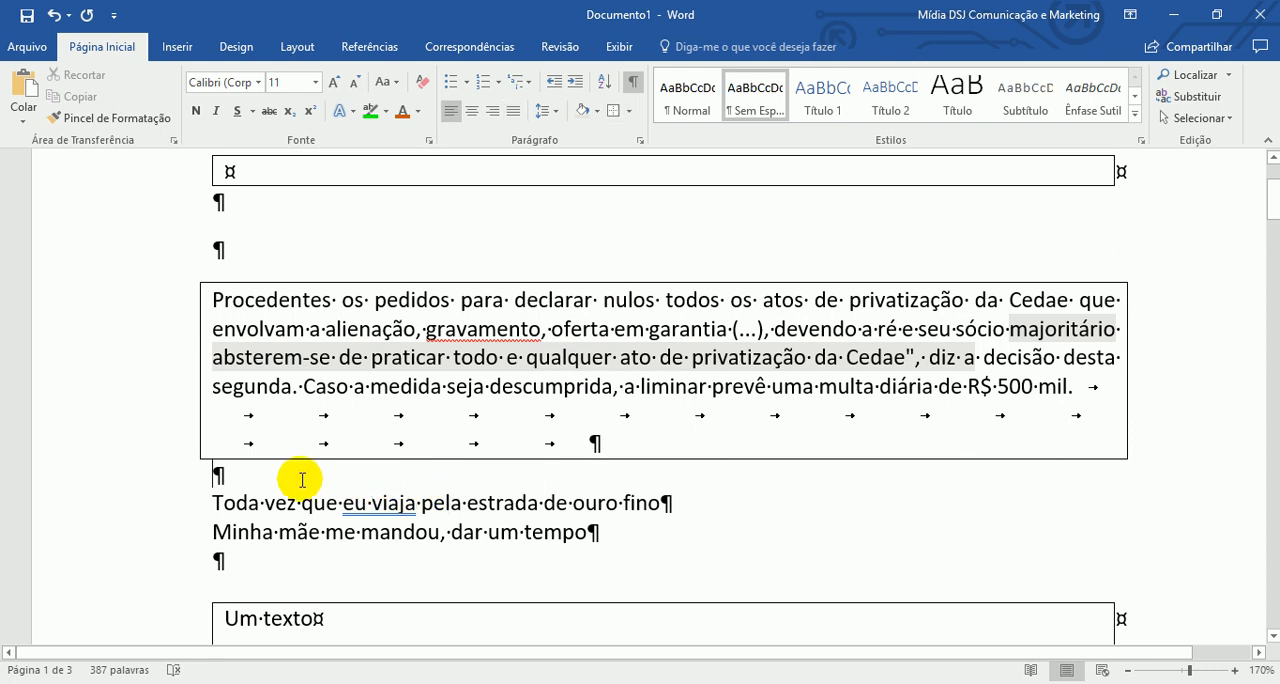
key(Return)
scroll(471, 257, down, 3)
key(Return)
scroll(552, 284, down, 4)
click(249, 361)
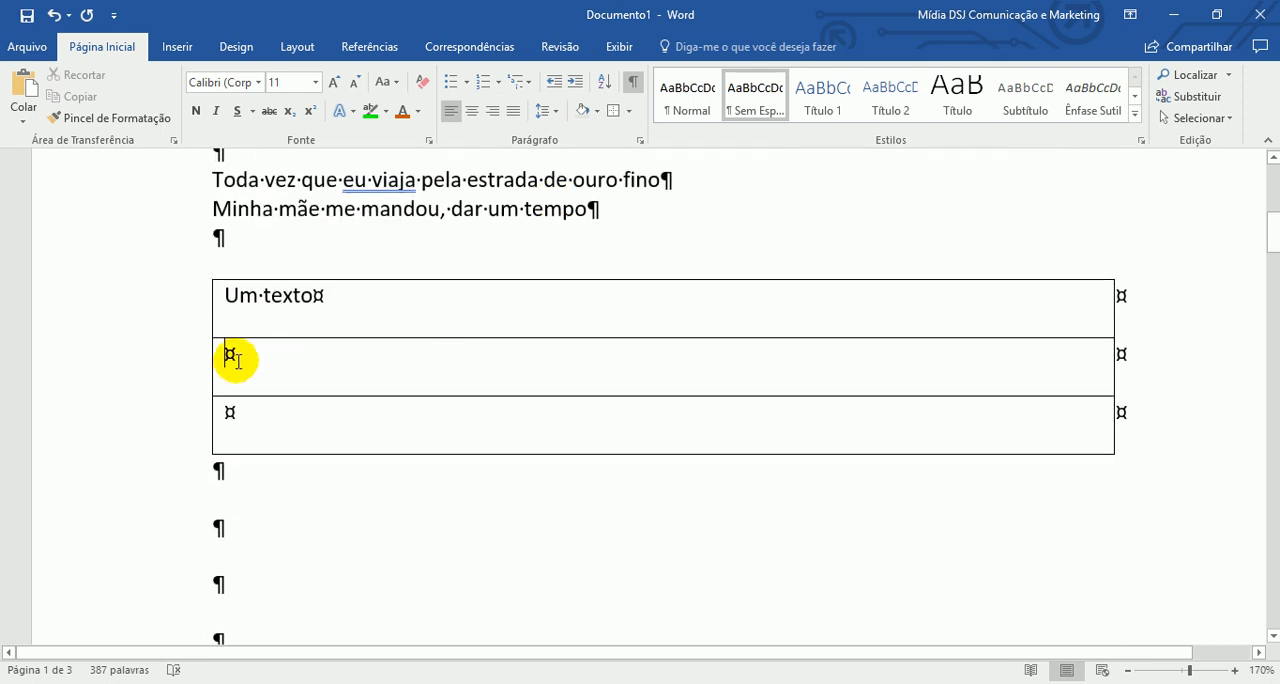
click(633, 83)
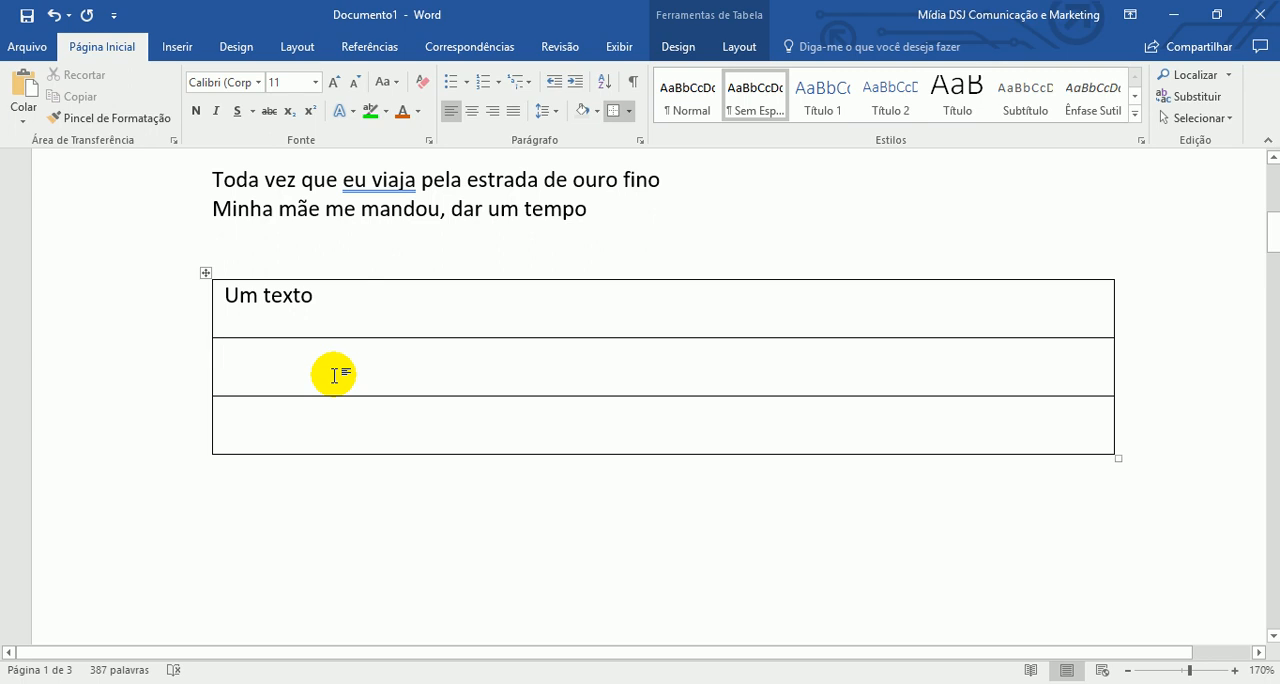
- Delete the two empty rows below "Um texto" from the table
drag(171, 366, 149, 429)
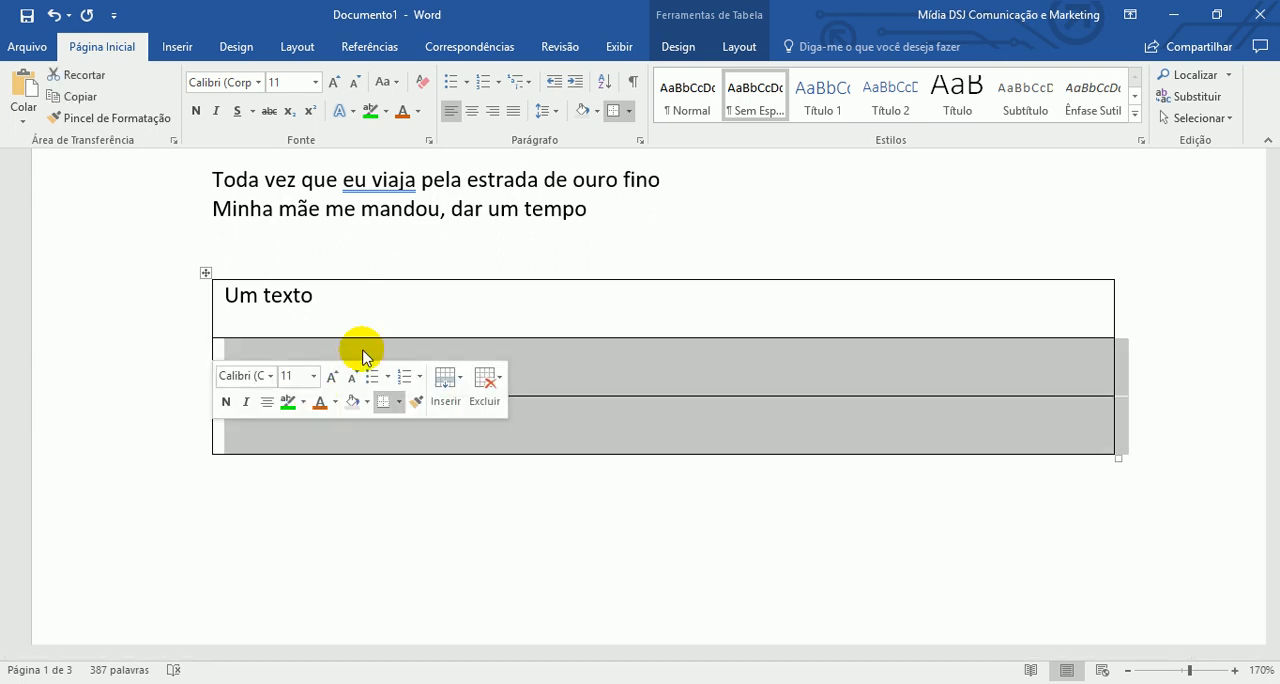
right_click(605, 365)
click(650, 369)
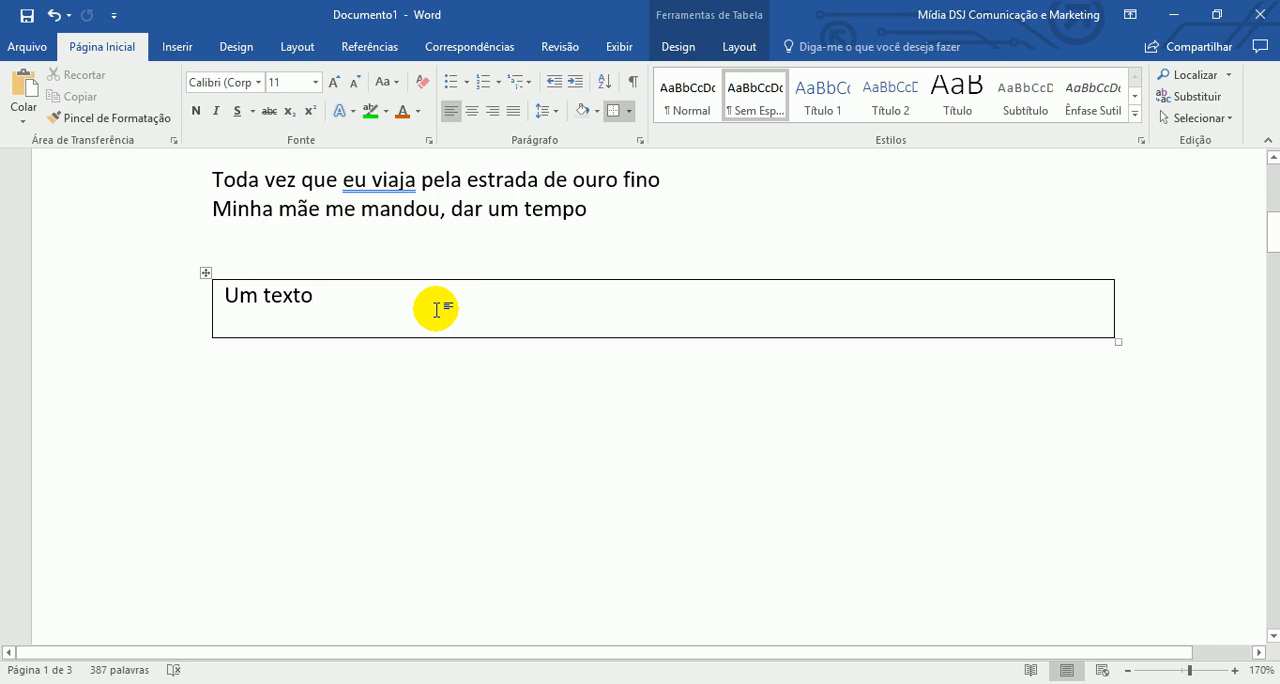
- Compare the bordered paragraph with the "Um texto" table and display the design tools for that table
scroll(466, 540, up, 5)
click(285, 415)
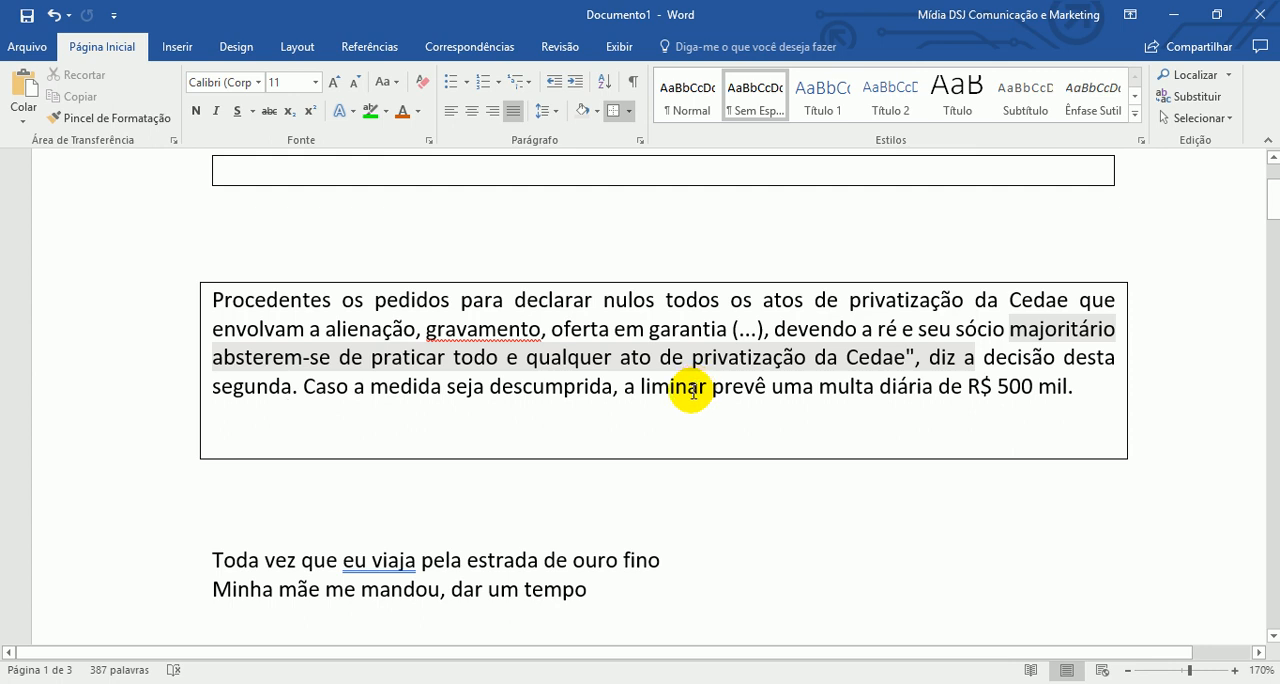
scroll(686, 400, down, 1)
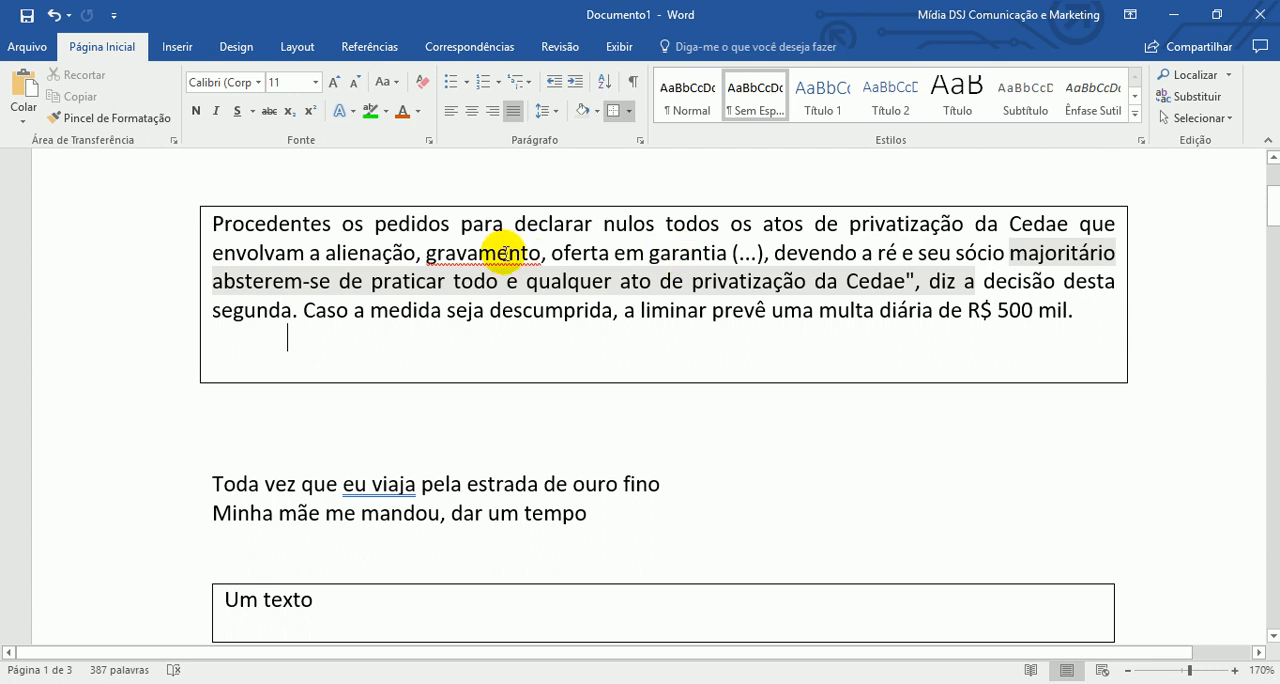
scroll(553, 352, down, 2)
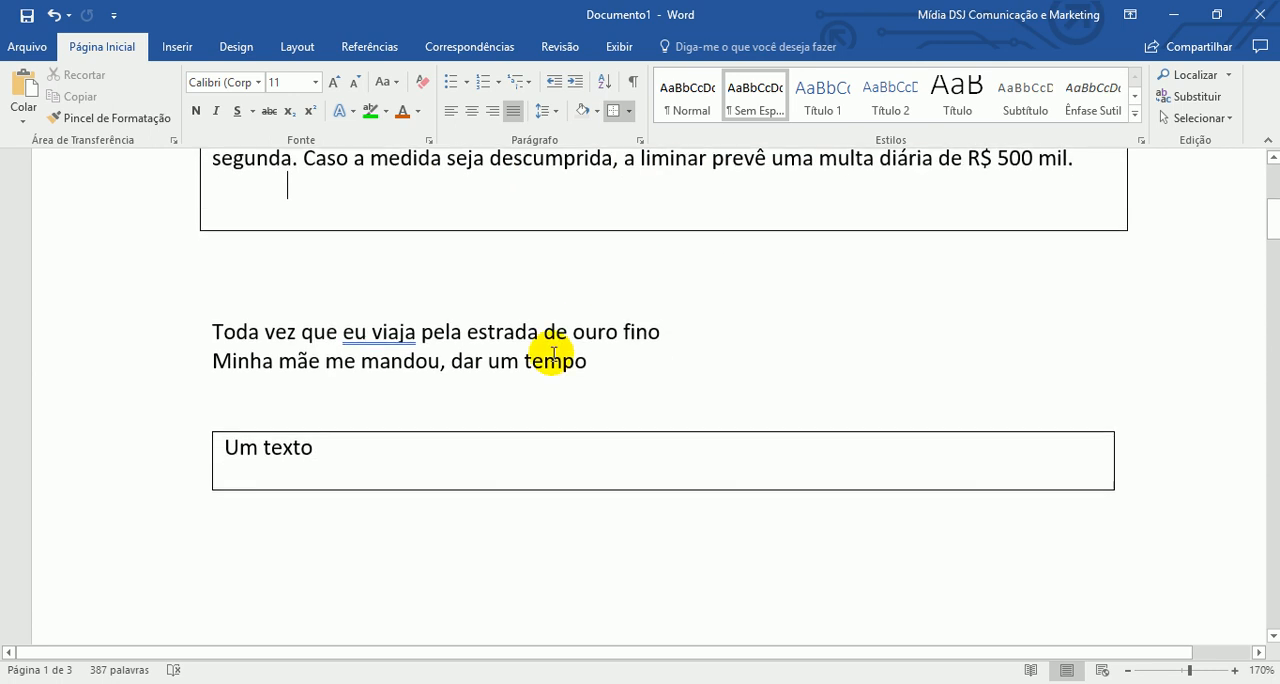
click(424, 447)
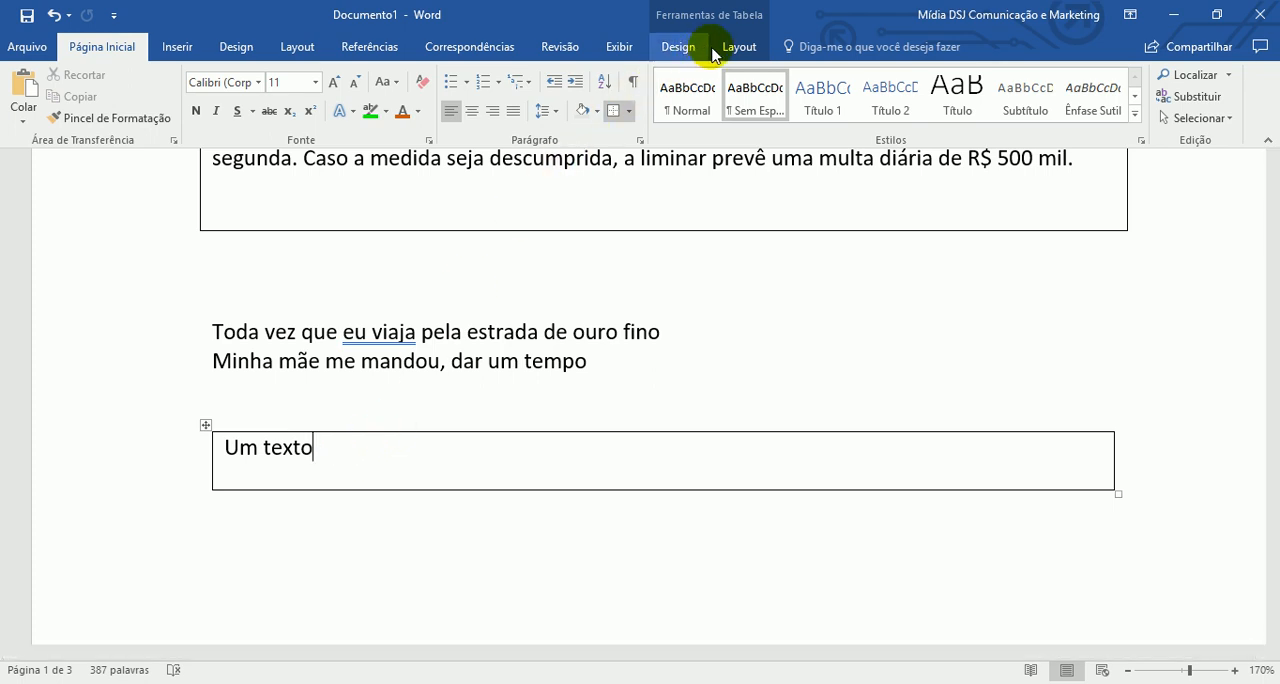
click(675, 50)
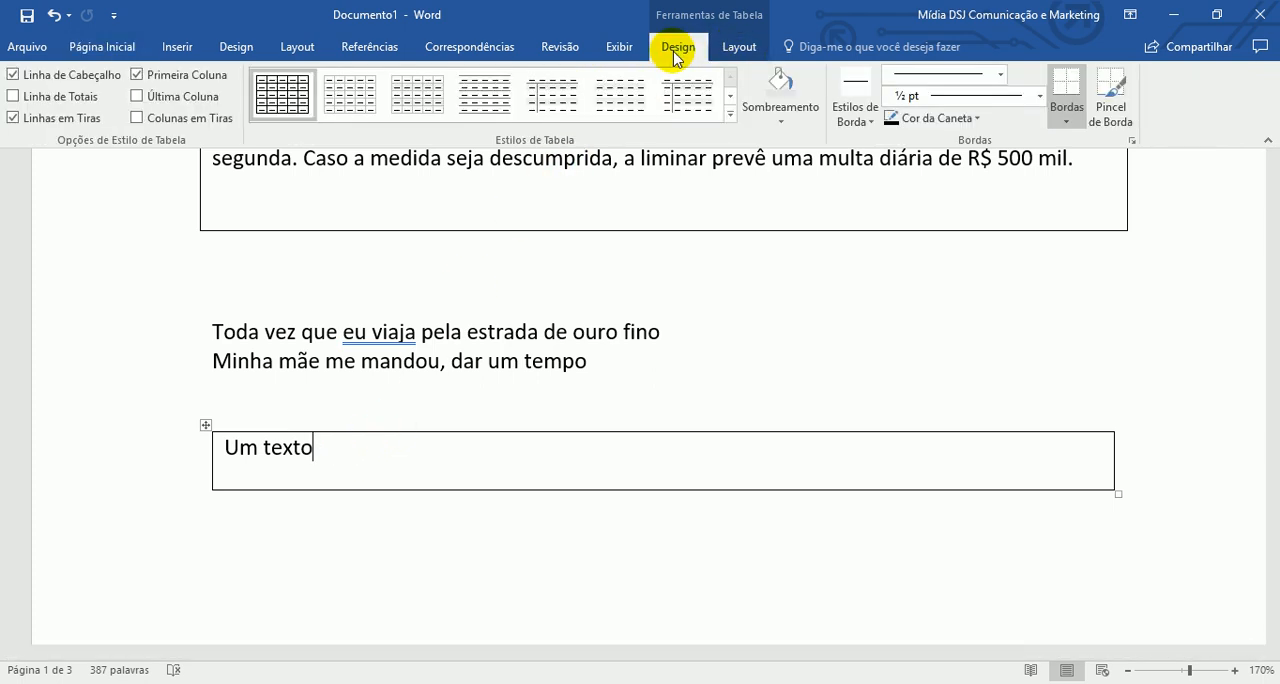
- Display the layout tools for the "Um texto" table and compare them with the tools offered for the bordered "Procedentes os pedidos" paragraph
click(742, 50)
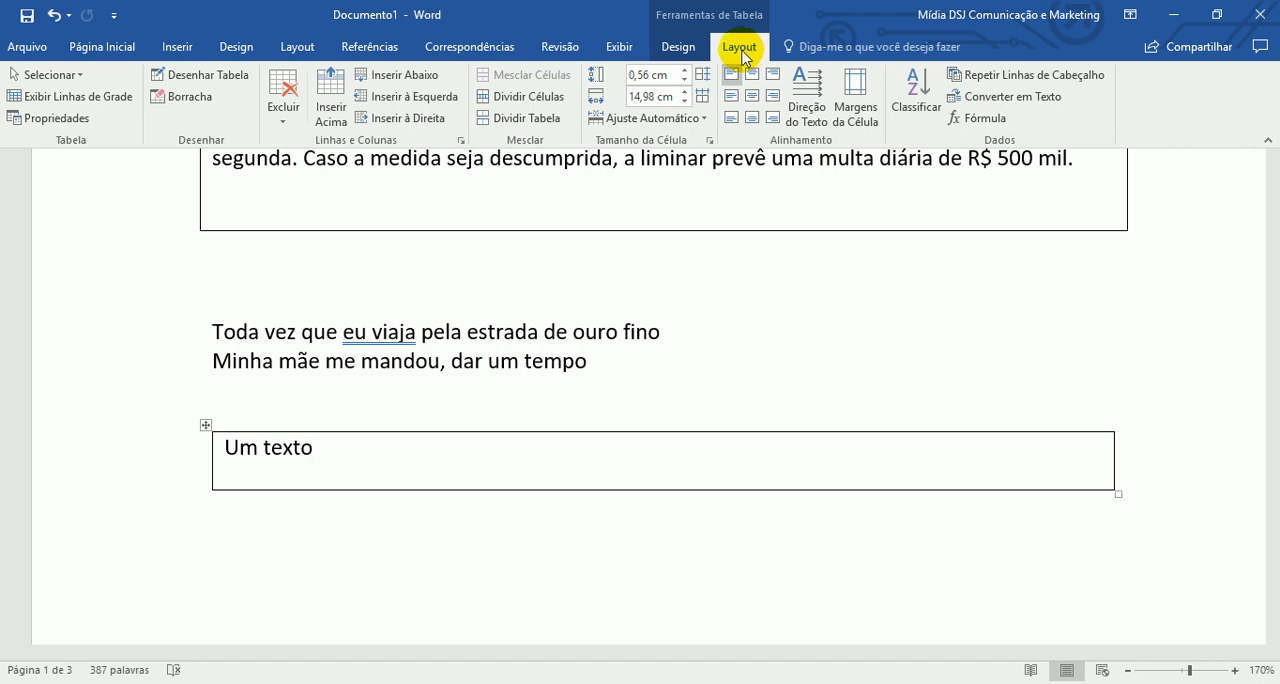
scroll(537, 340, up, 3)
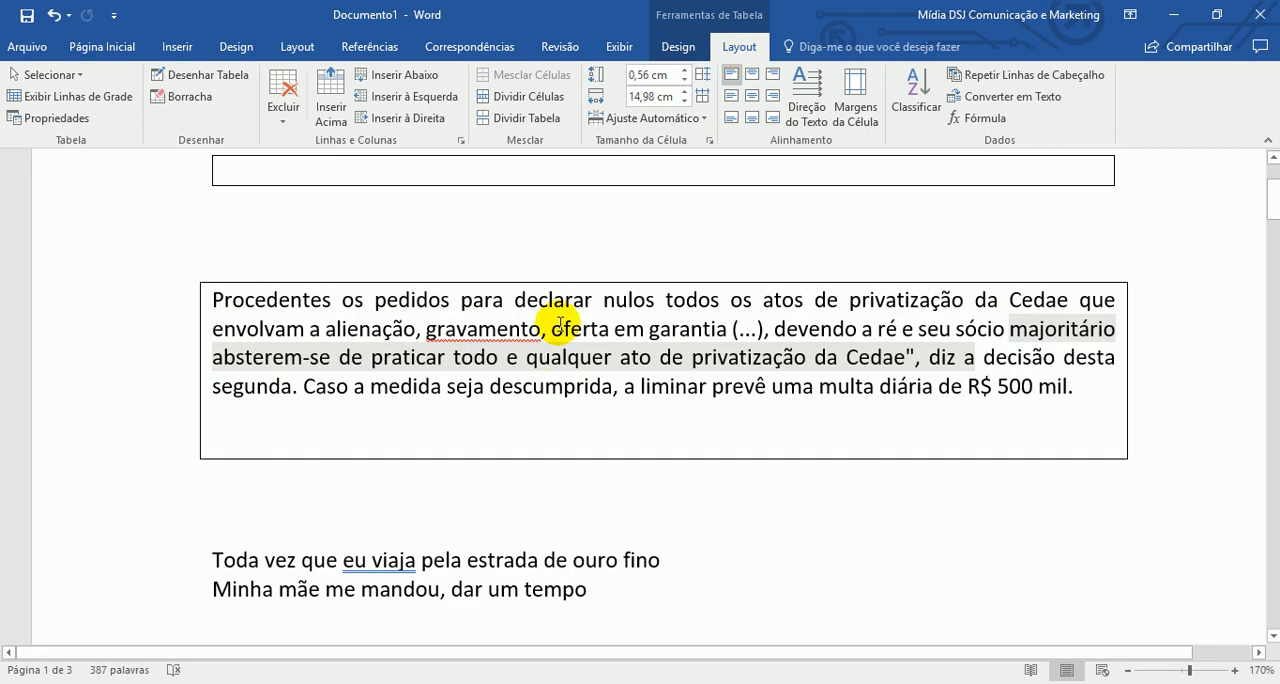
click(561, 325)
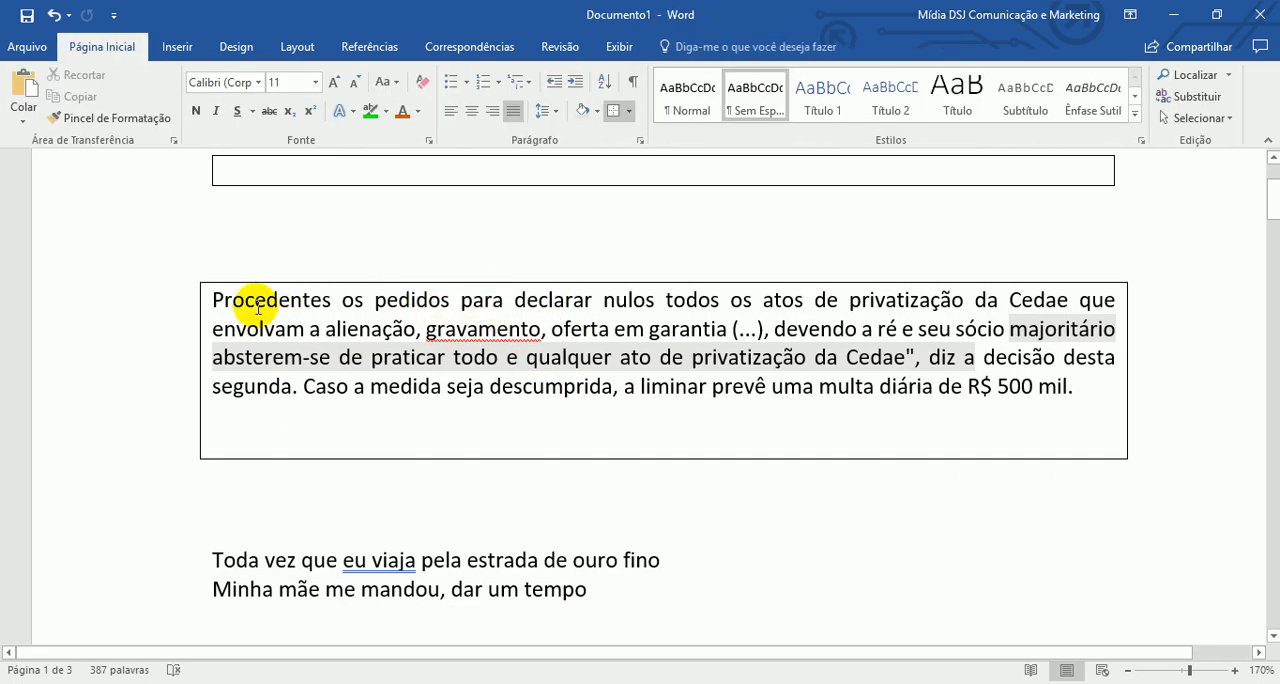
click(642, 385)
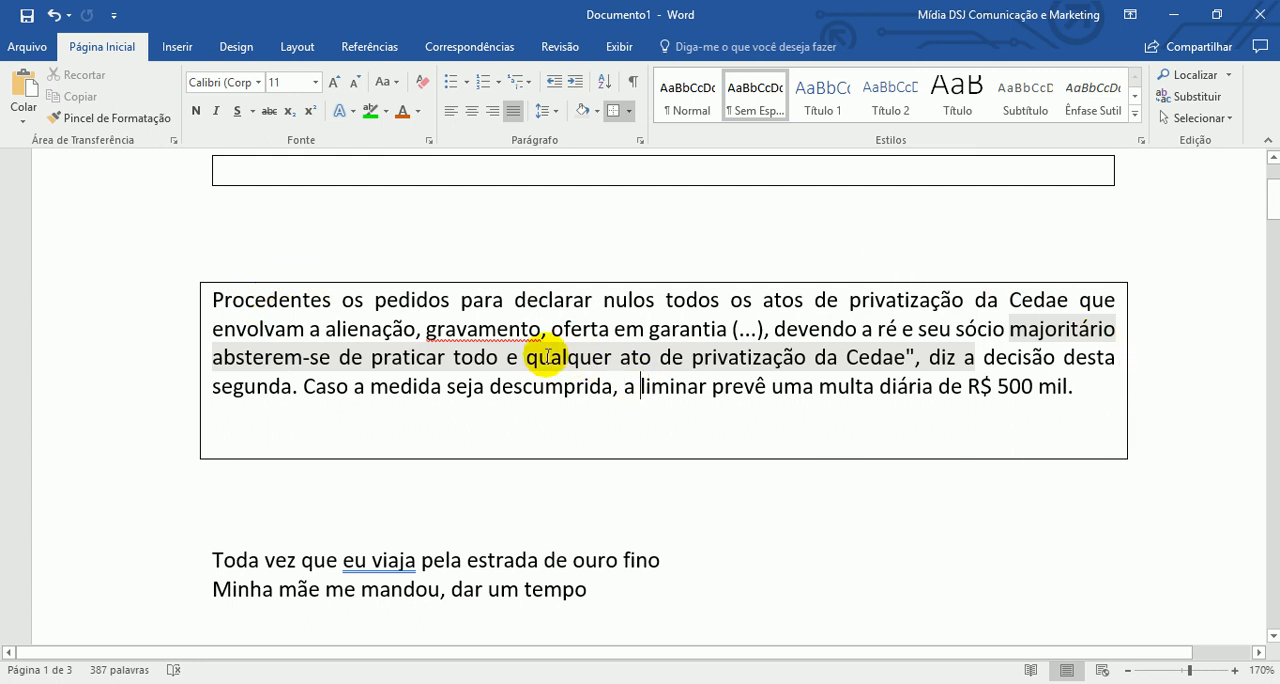
scroll(547, 352, down, 1)
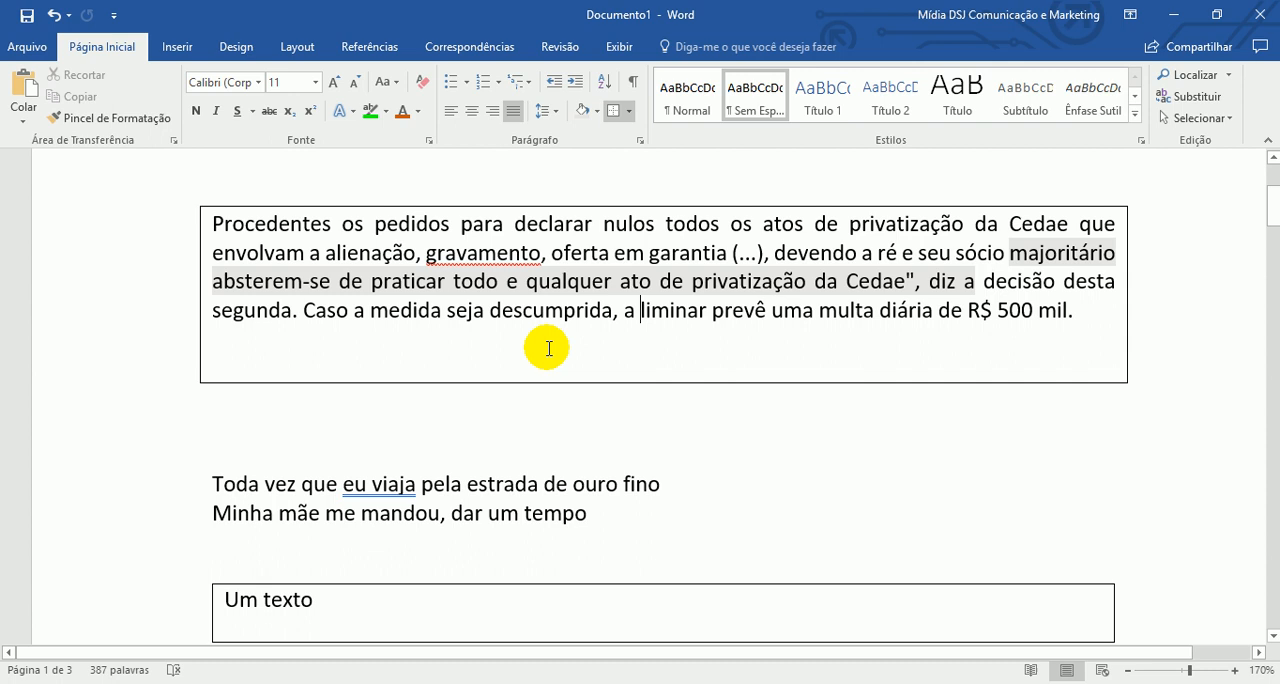
- Show the formatting marks and add more tab characters at the end of the bordered paragraph until they run onto another line
click(634, 83)
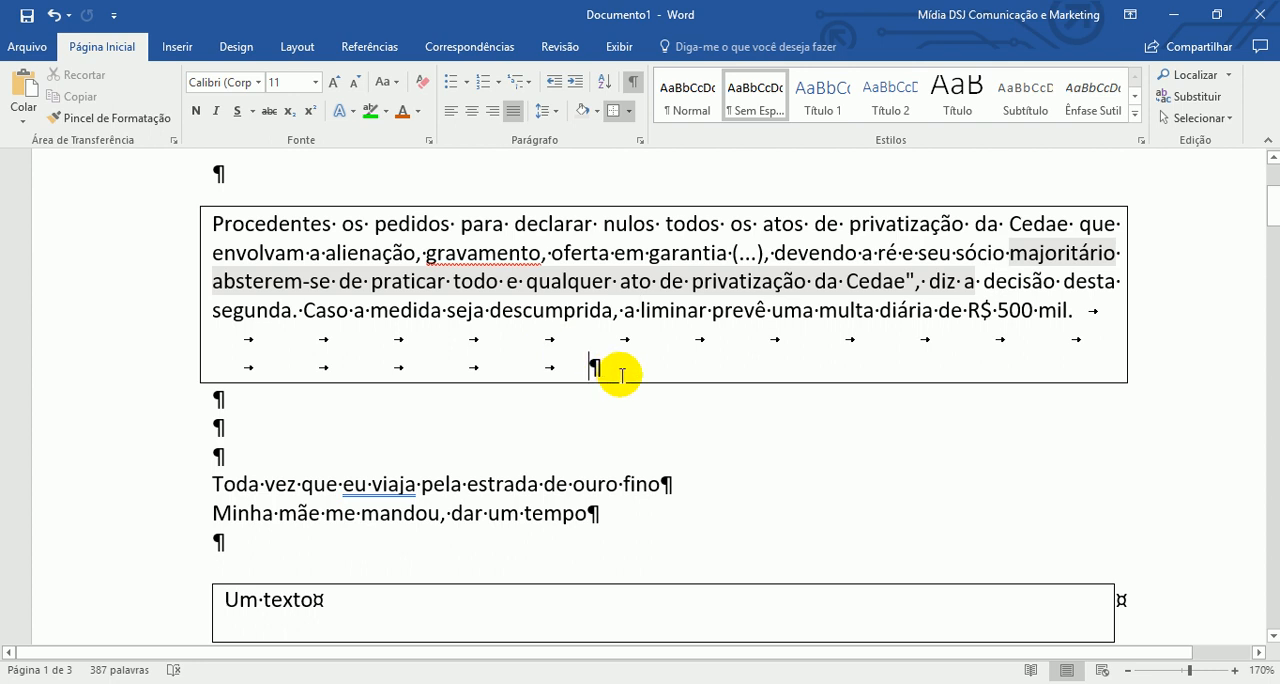
key(Tab)
key(Tab)
key(Tab)
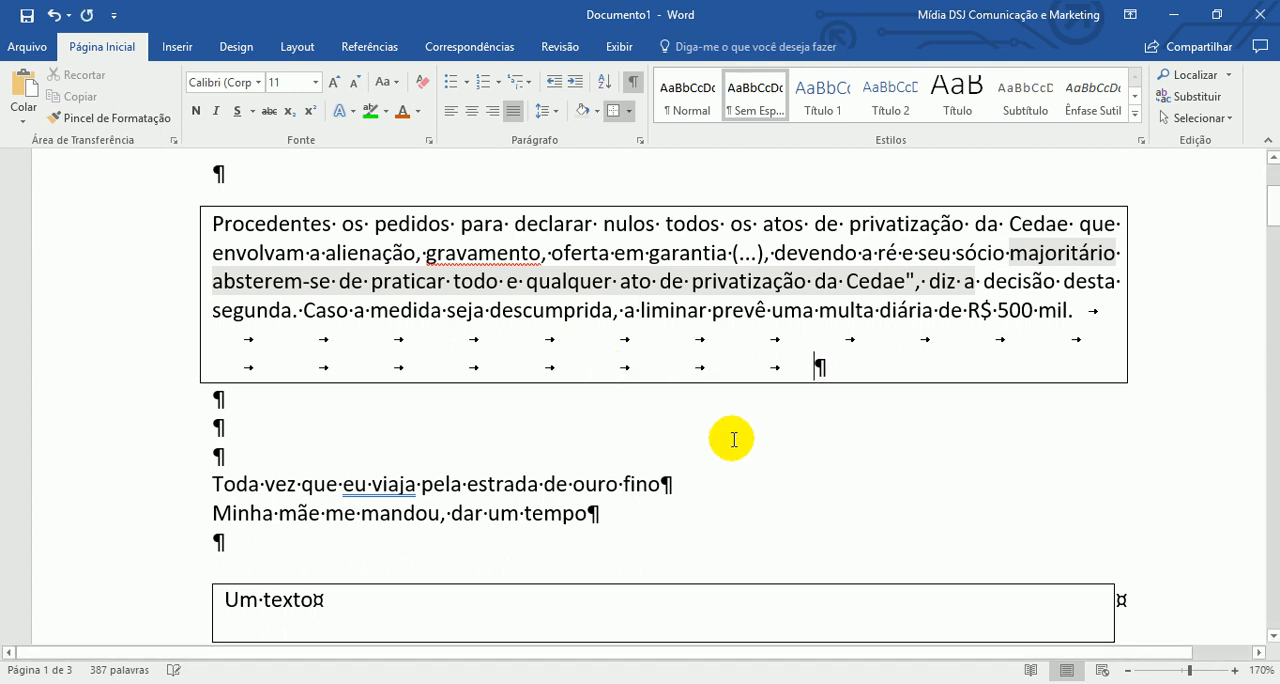
key(Tab)
key(Tab)
key(Tab)
key(Tab)
key(Tab)
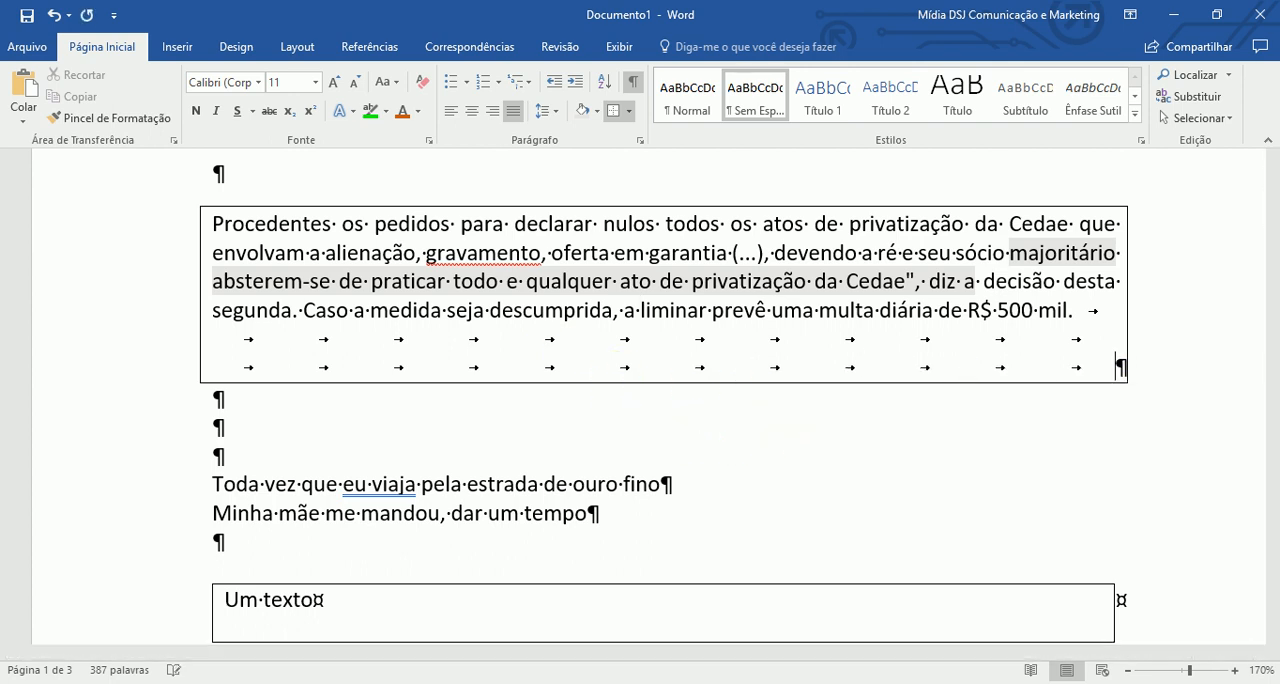
key(Tab)
- Add one empty row below and one empty row above "Um texto" in the table
scroll(465, 412, down, 4)
click(465, 412)
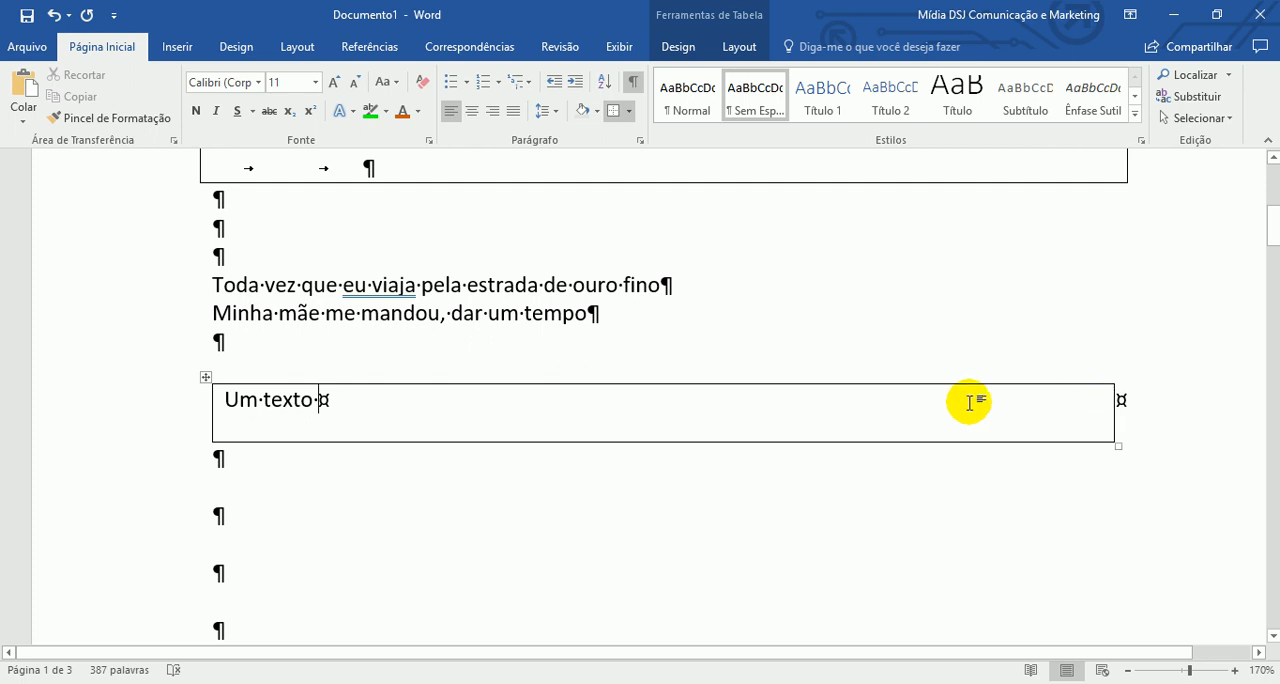
key(Tab)
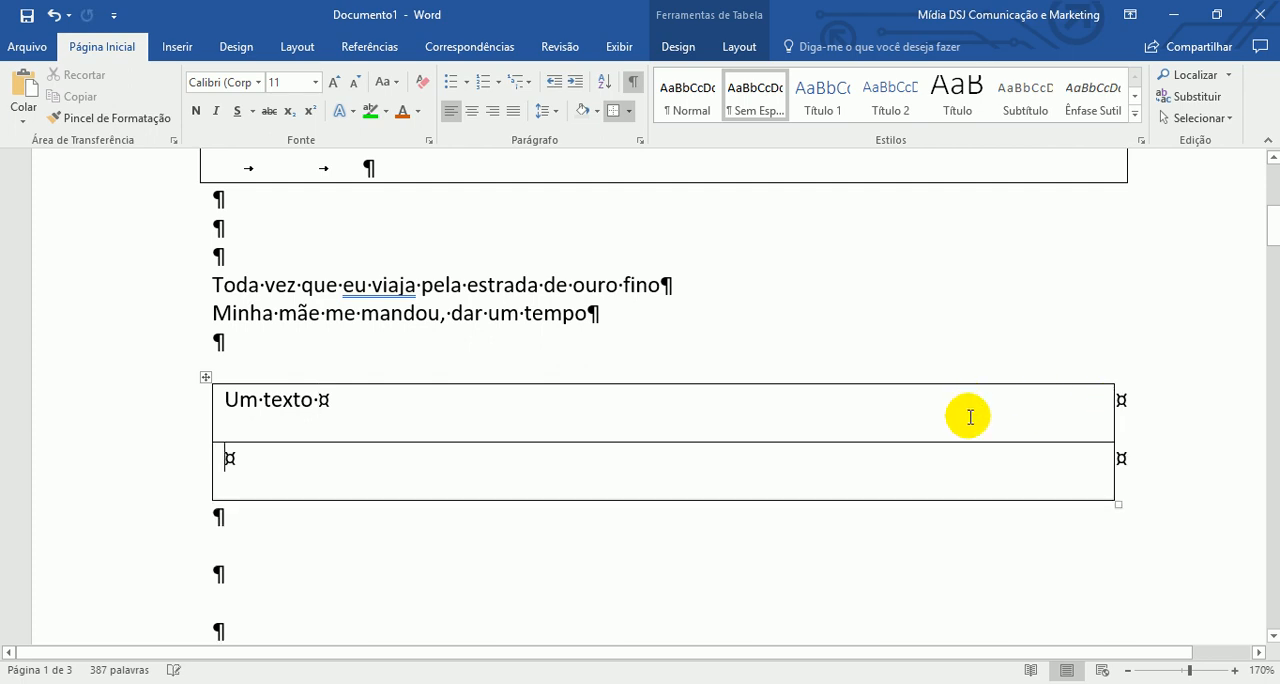
right_click(546, 402)
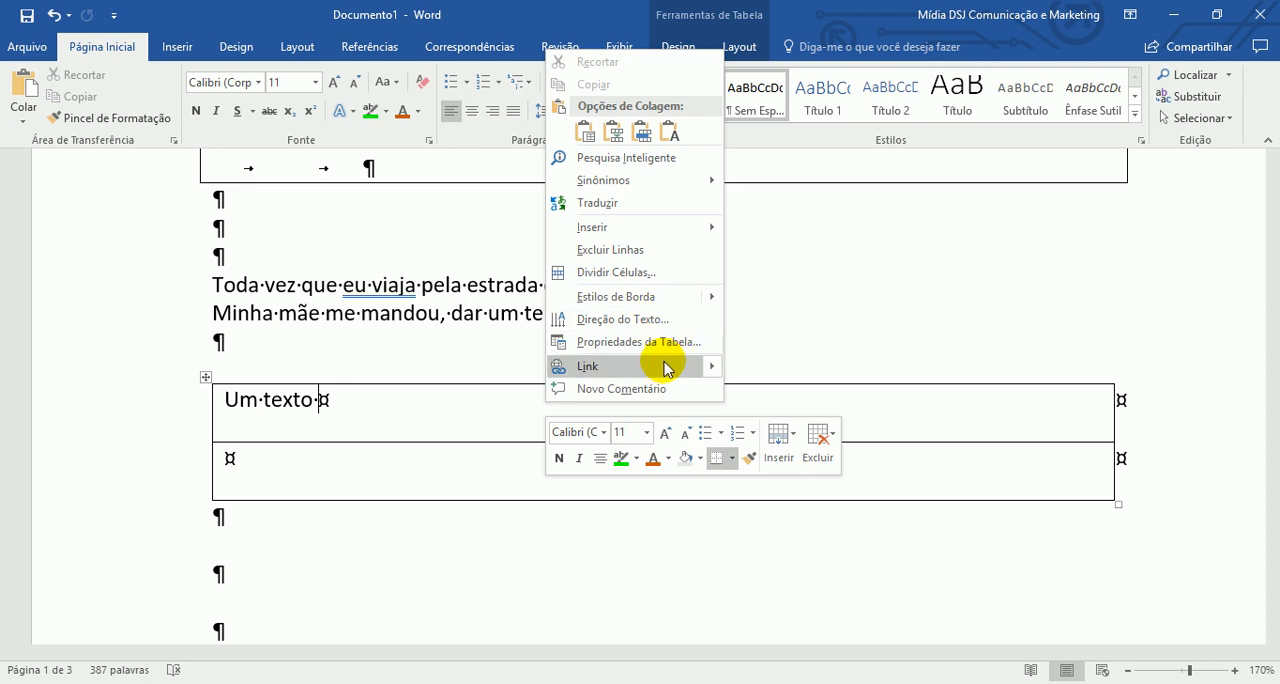
click(779, 435)
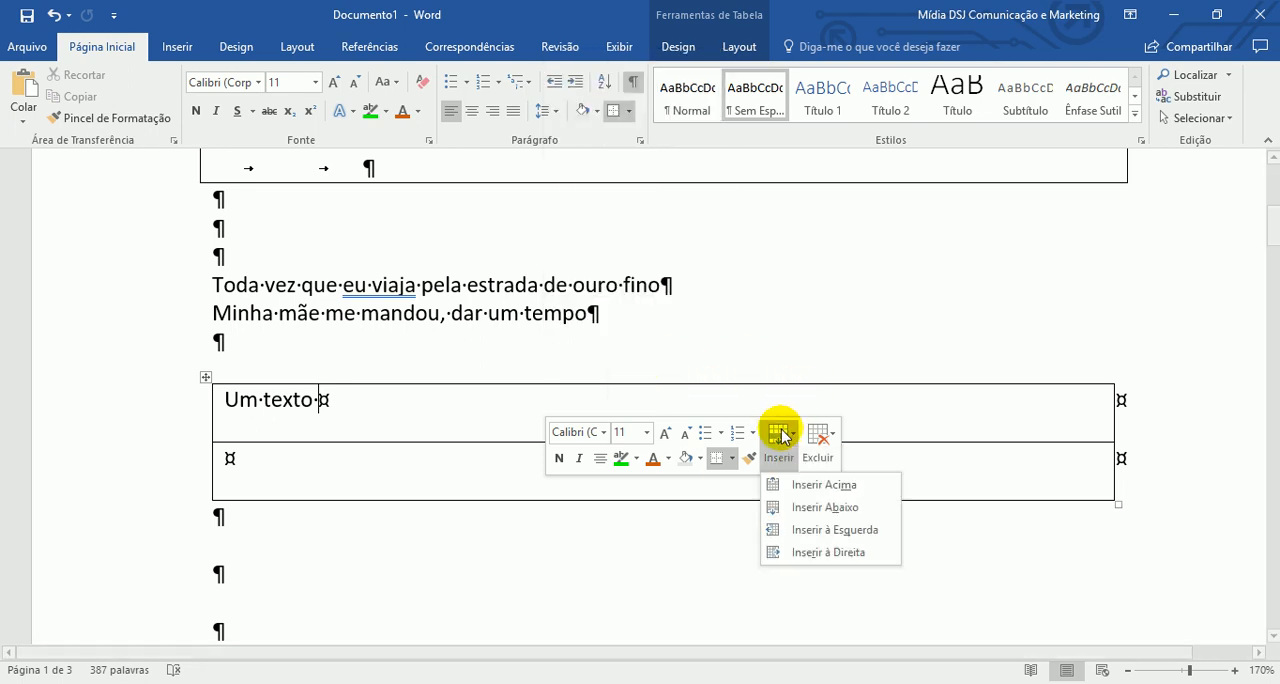
click(842, 486)
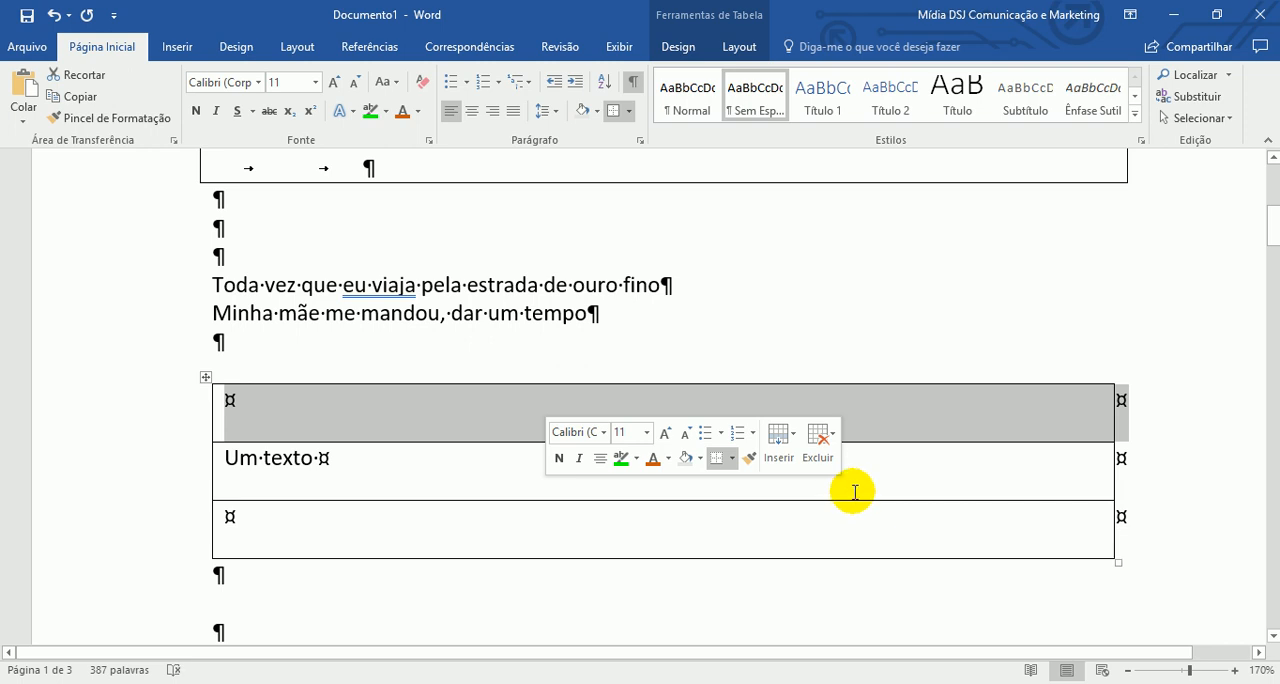
click(819, 437)
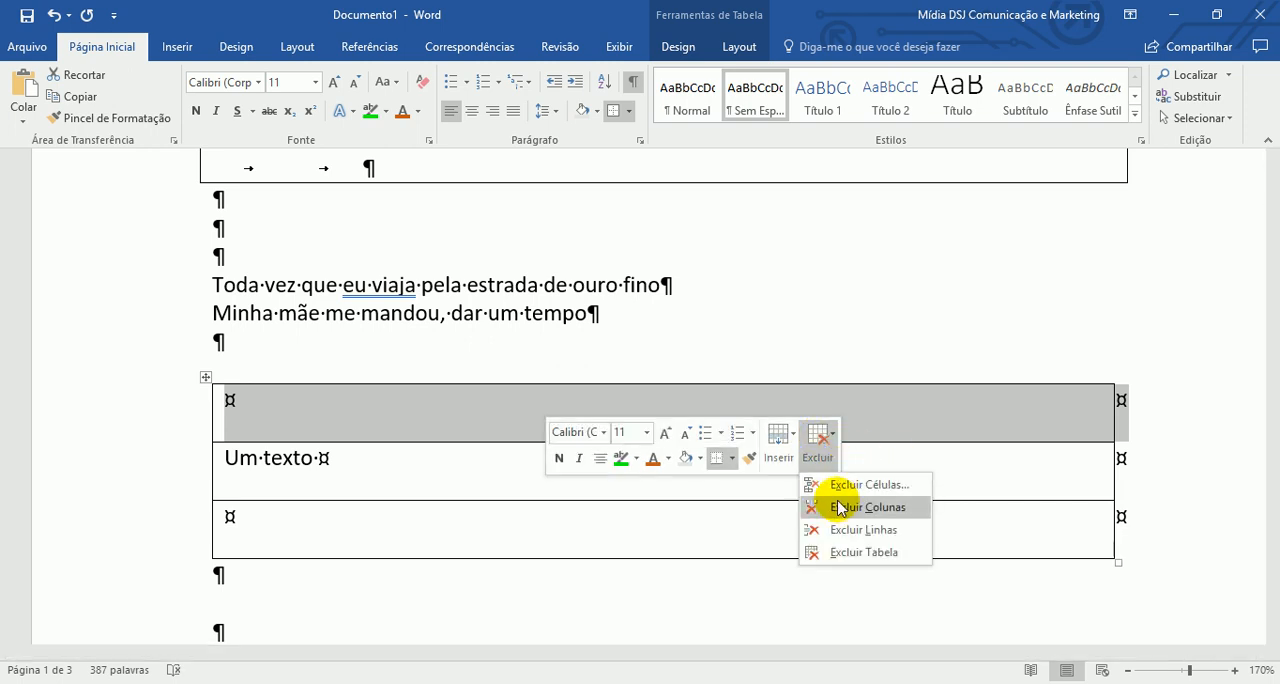
click(820, 366)
- Check which context commands are offered within the tab-filled lines of the bordered paragraph, and dismiss them
scroll(800, 365, up, 2)
scroll(800, 364, up, 1)
click(737, 291)
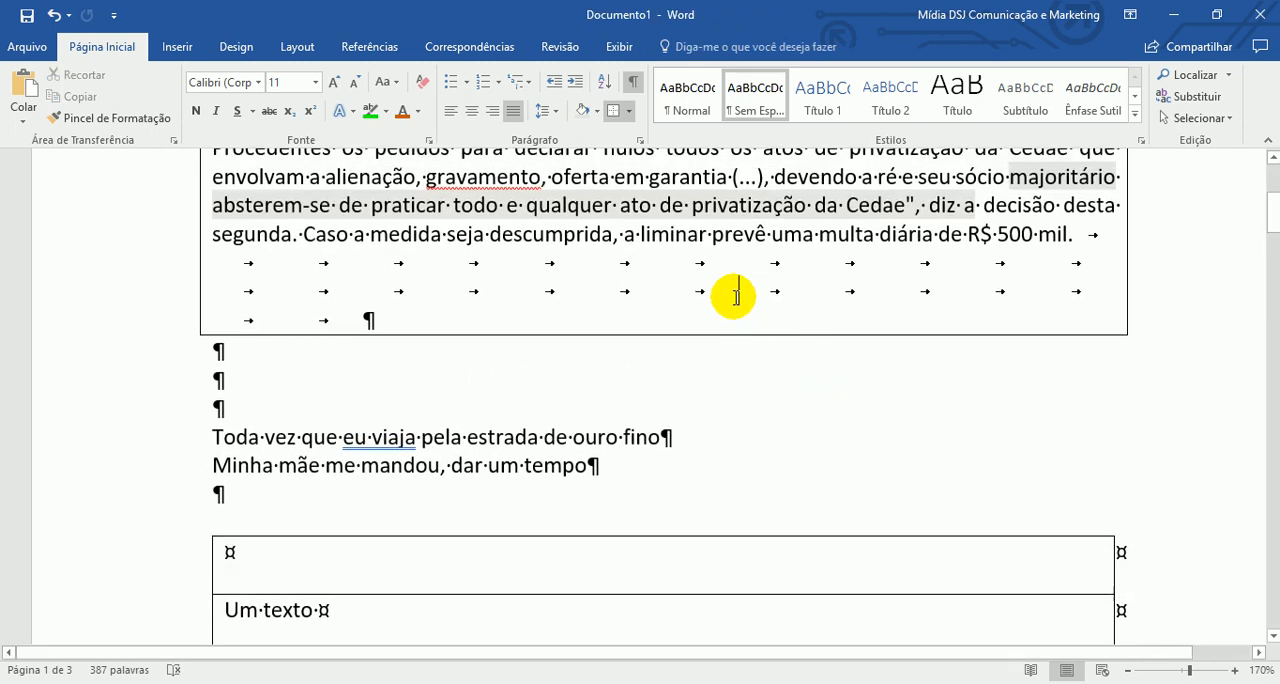
right_click(735, 298)
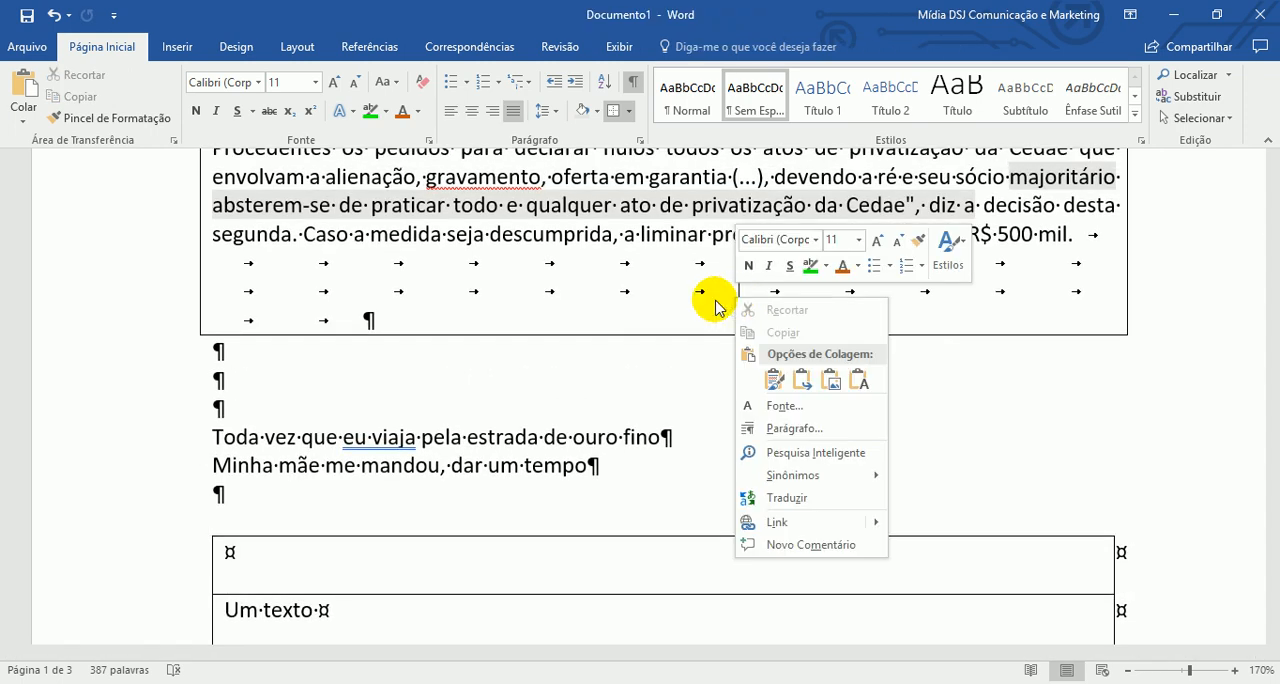
click(528, 390)
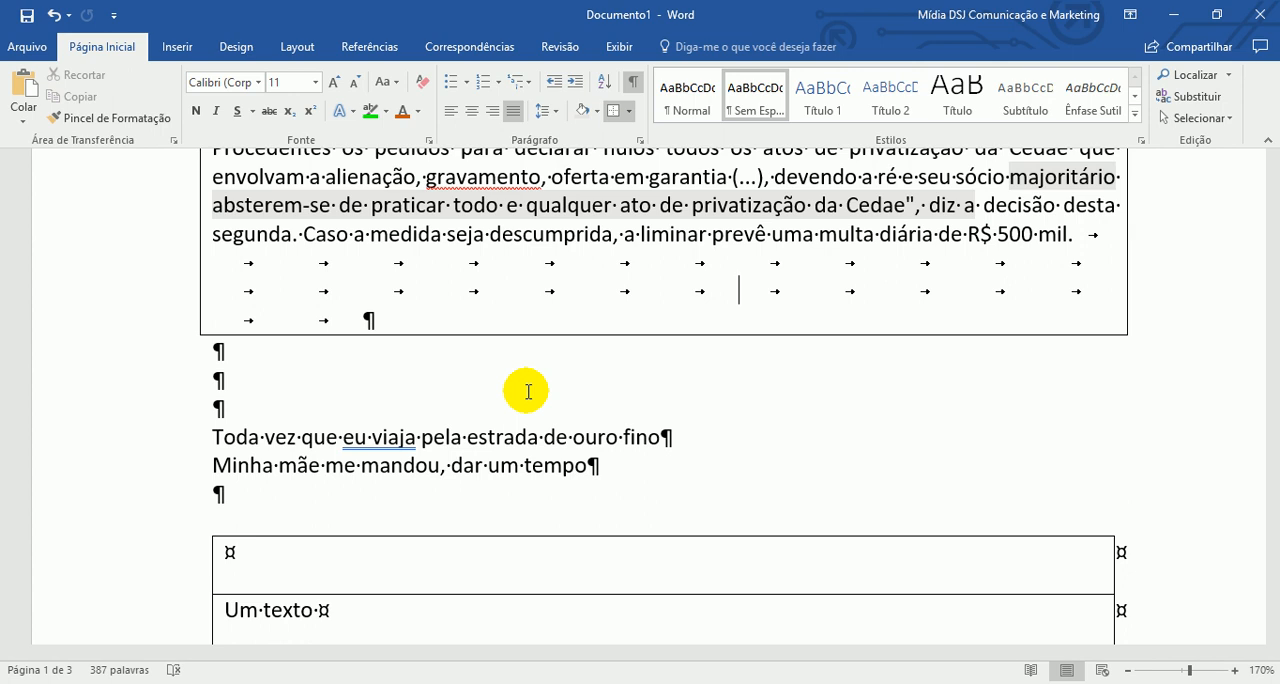
- Preview the Normal style on the bordered paragraph and browse the full style gallery without applying a style
scroll(562, 319, up, 1)
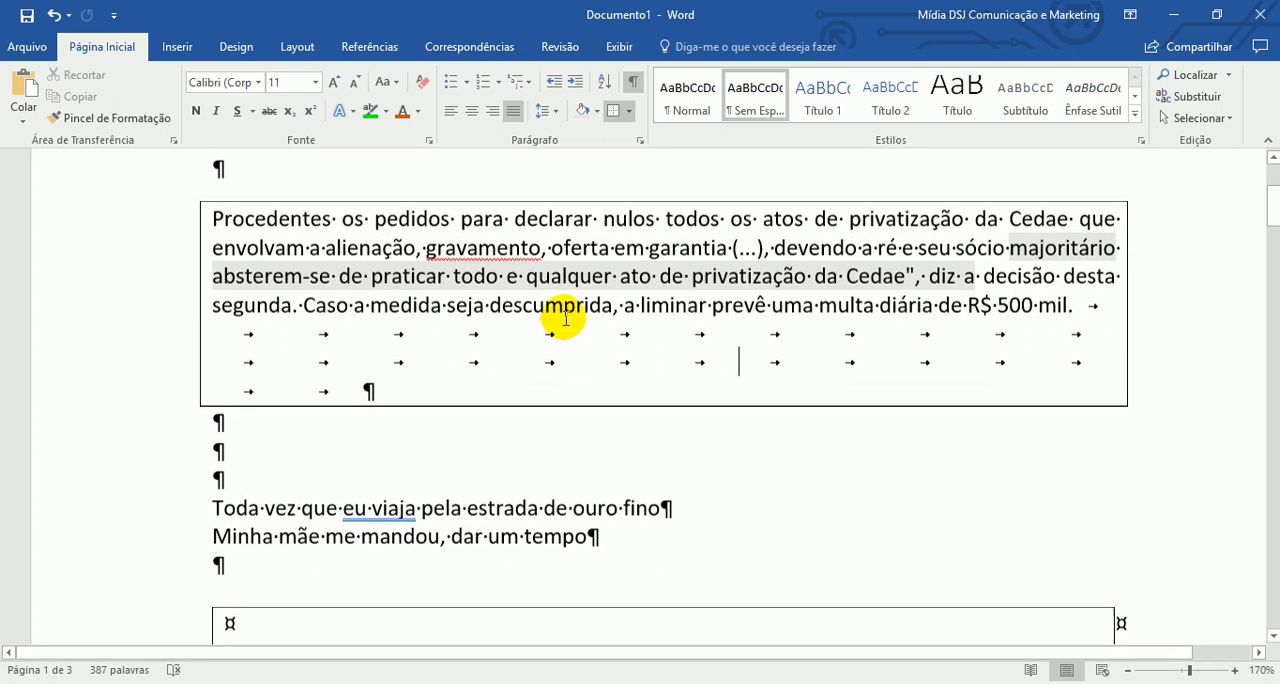
scroll(562, 319, up, 1)
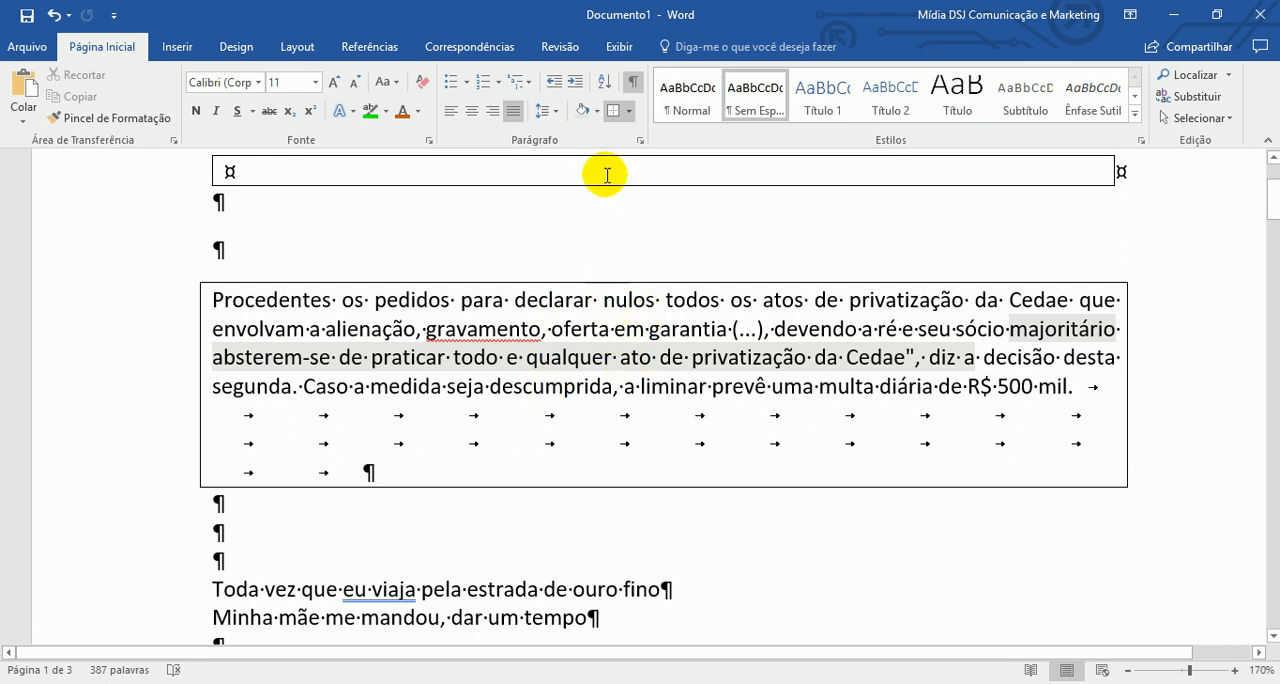
click(684, 96)
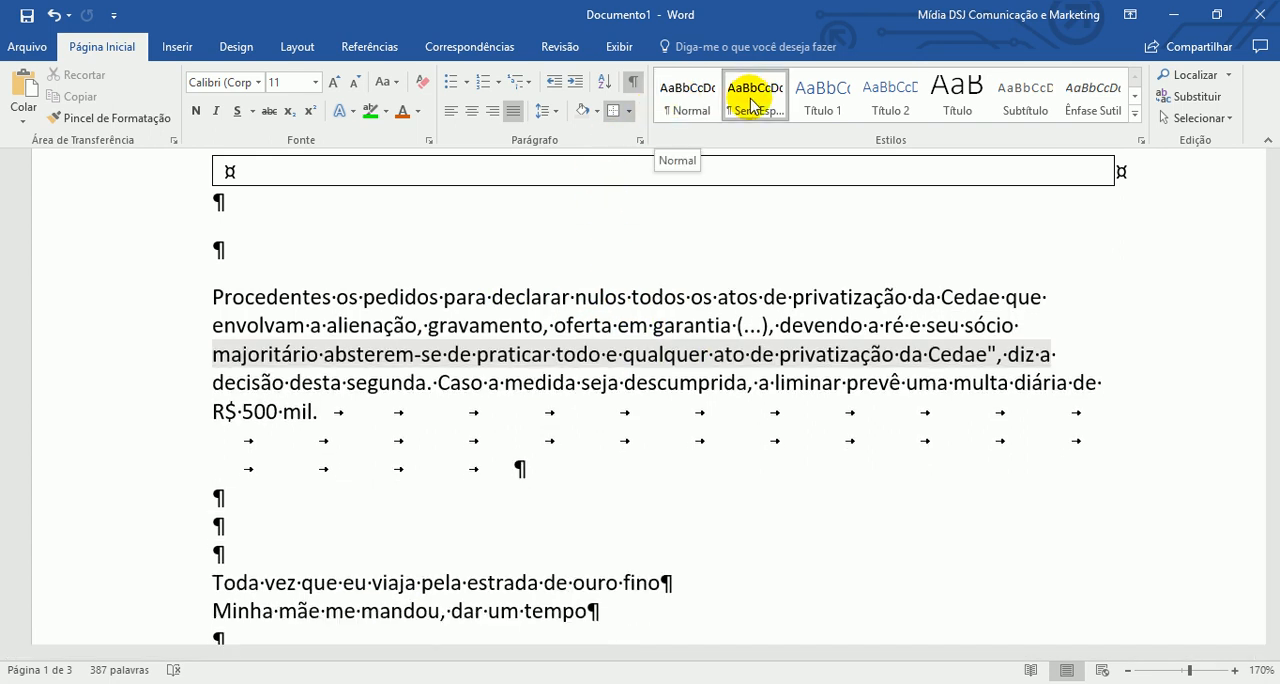
click(1134, 114)
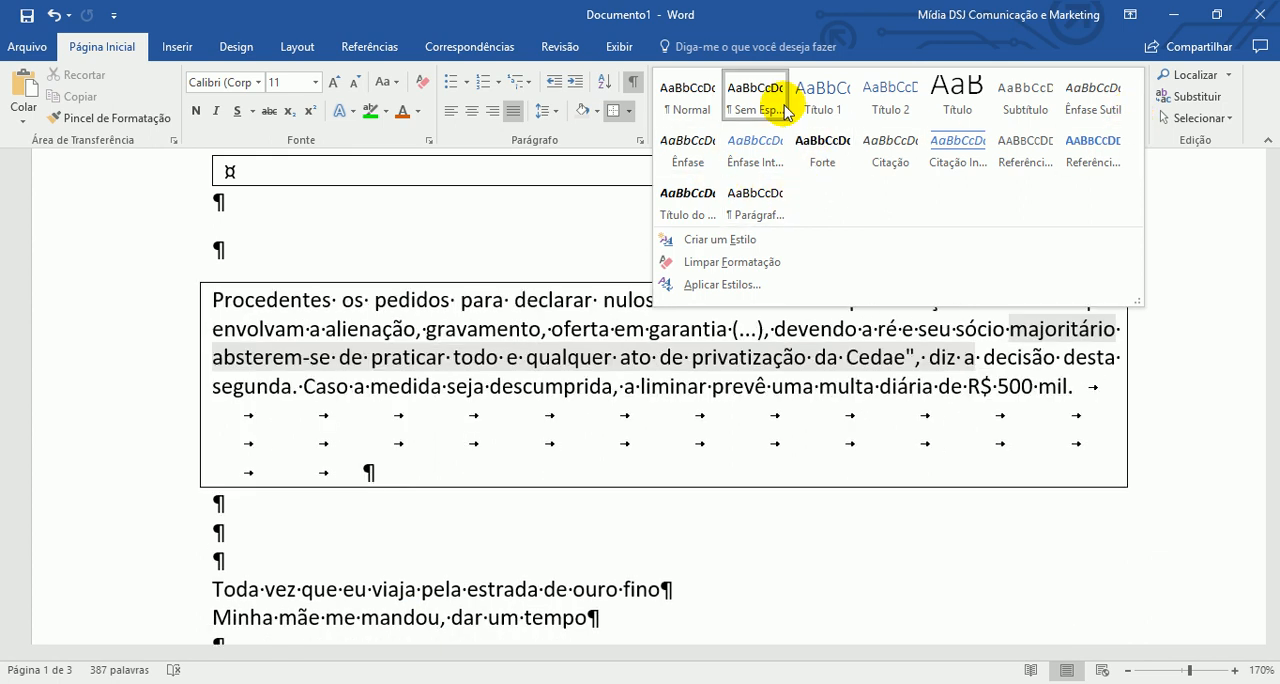
click(1180, 318)
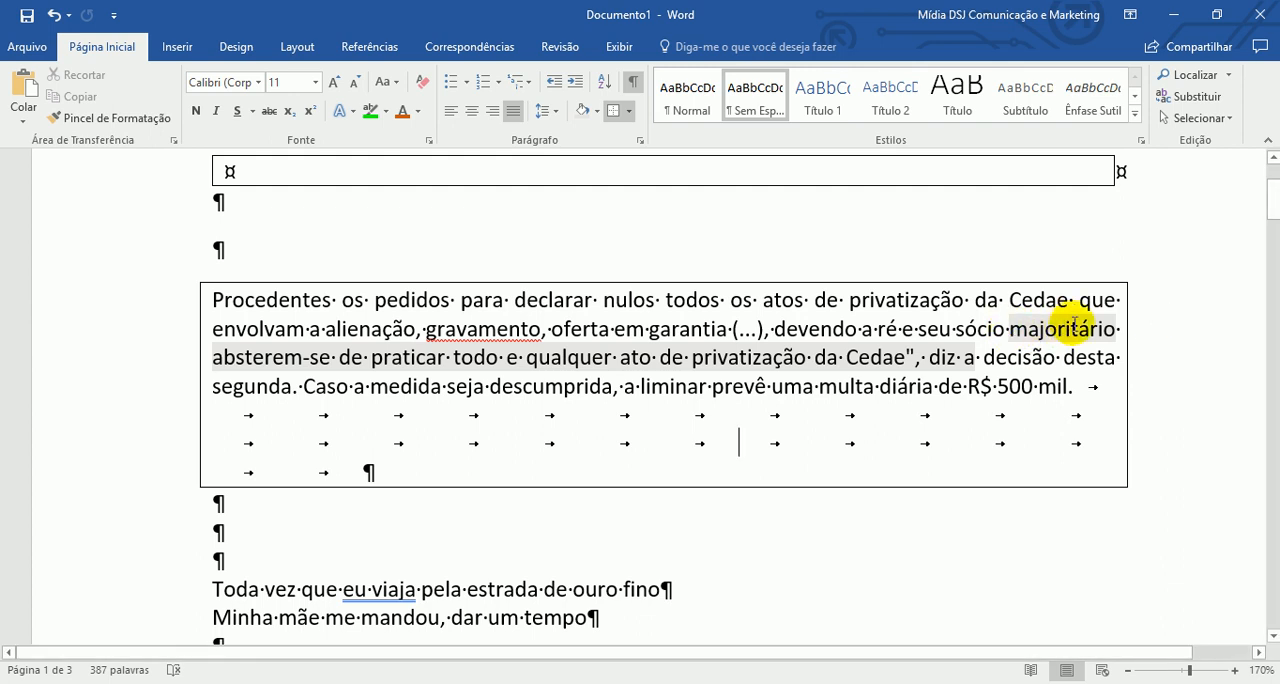
- Search the document for the word "pedidos"
click(1200, 76)
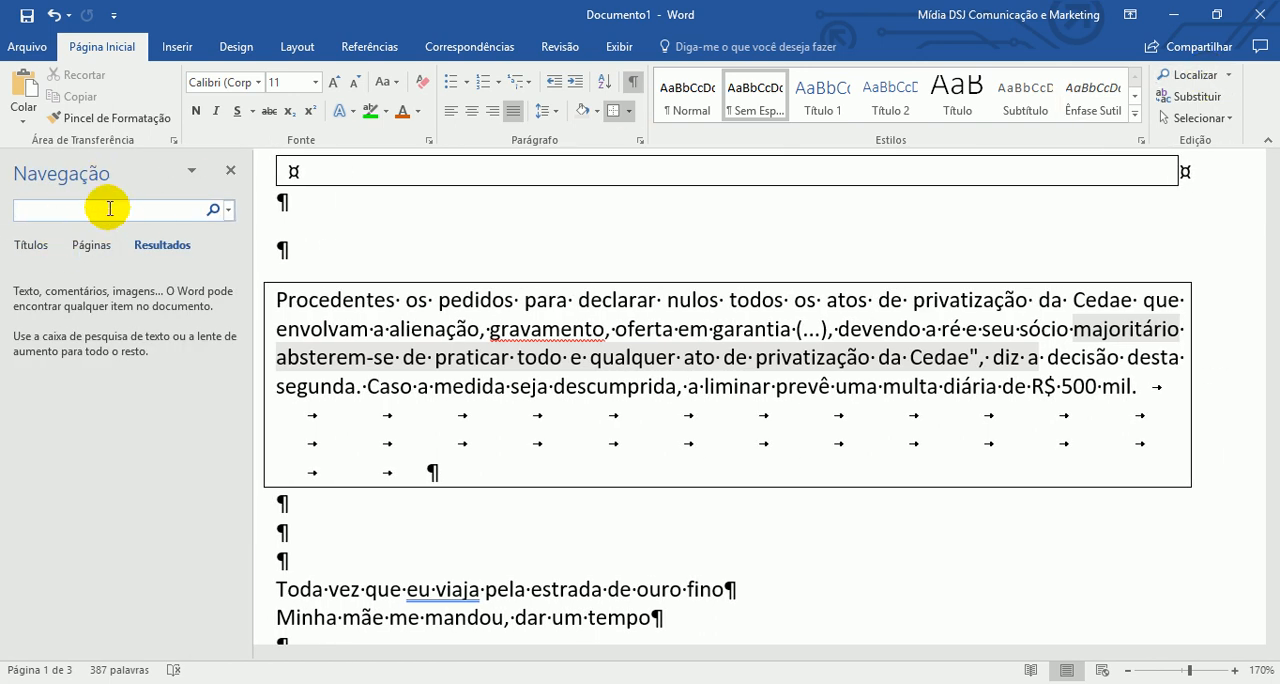
text(pedido)
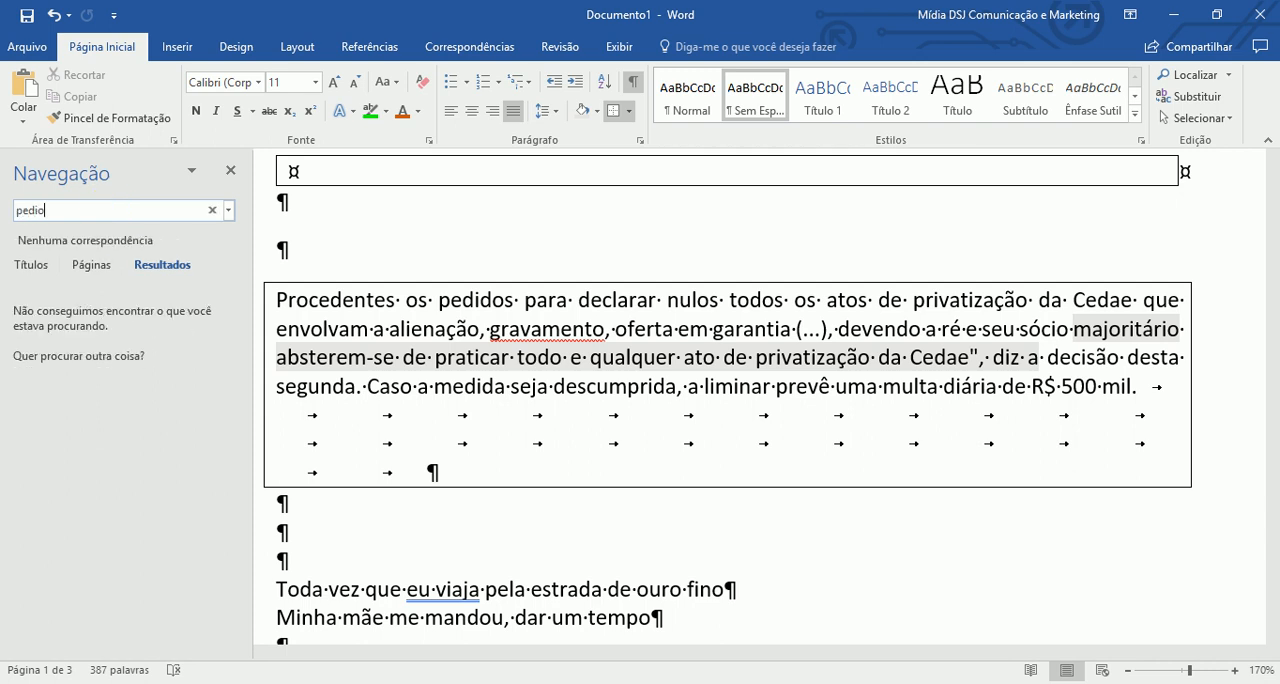
text(s)
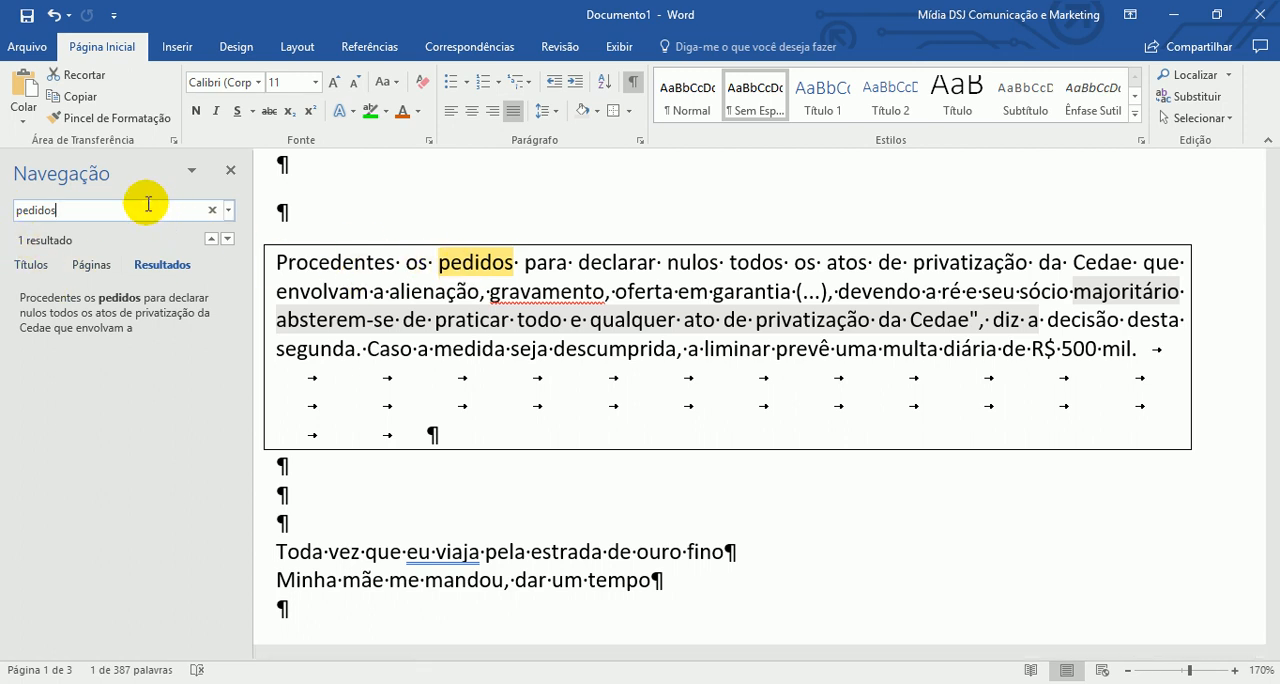
- Search the document for the letter "a", and replace that search with the word "viajava"
key(BackSpace)
key(BackSpace)
key(BackSpace)
key(BackSpace)
key(BackSpace)
key(BackSpace)
key(BackSpace)
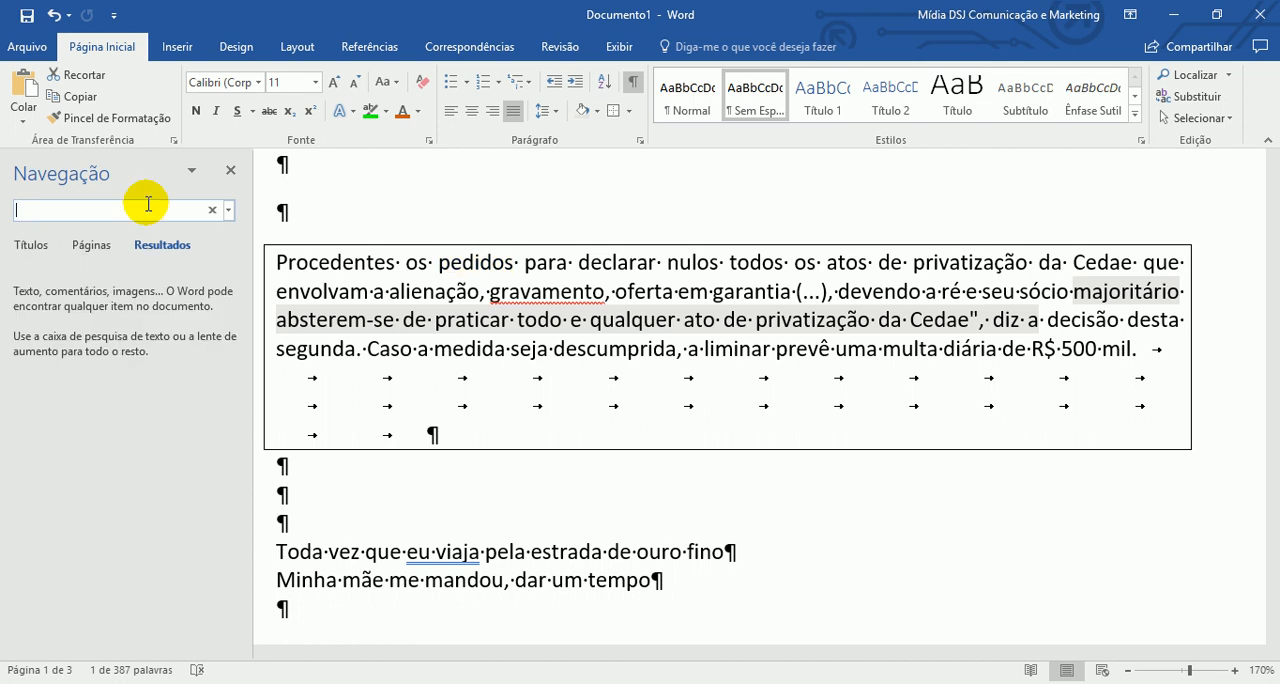
text(a)
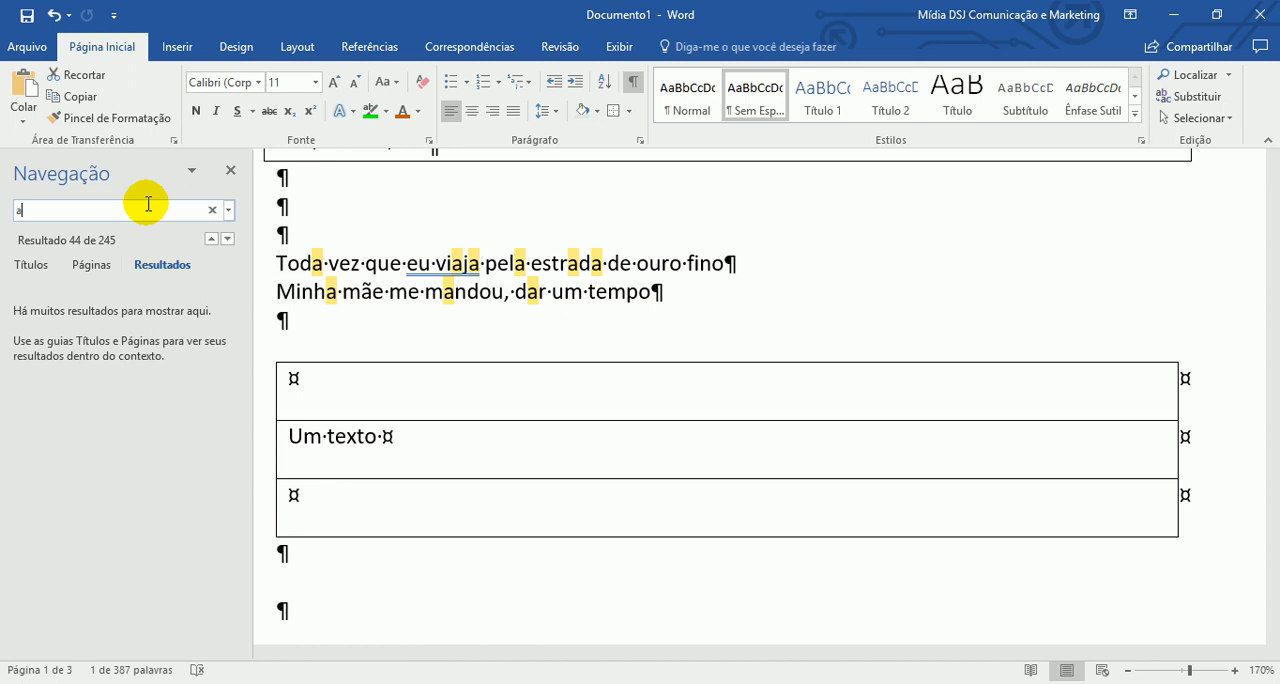
drag(194, 209, 17, 209)
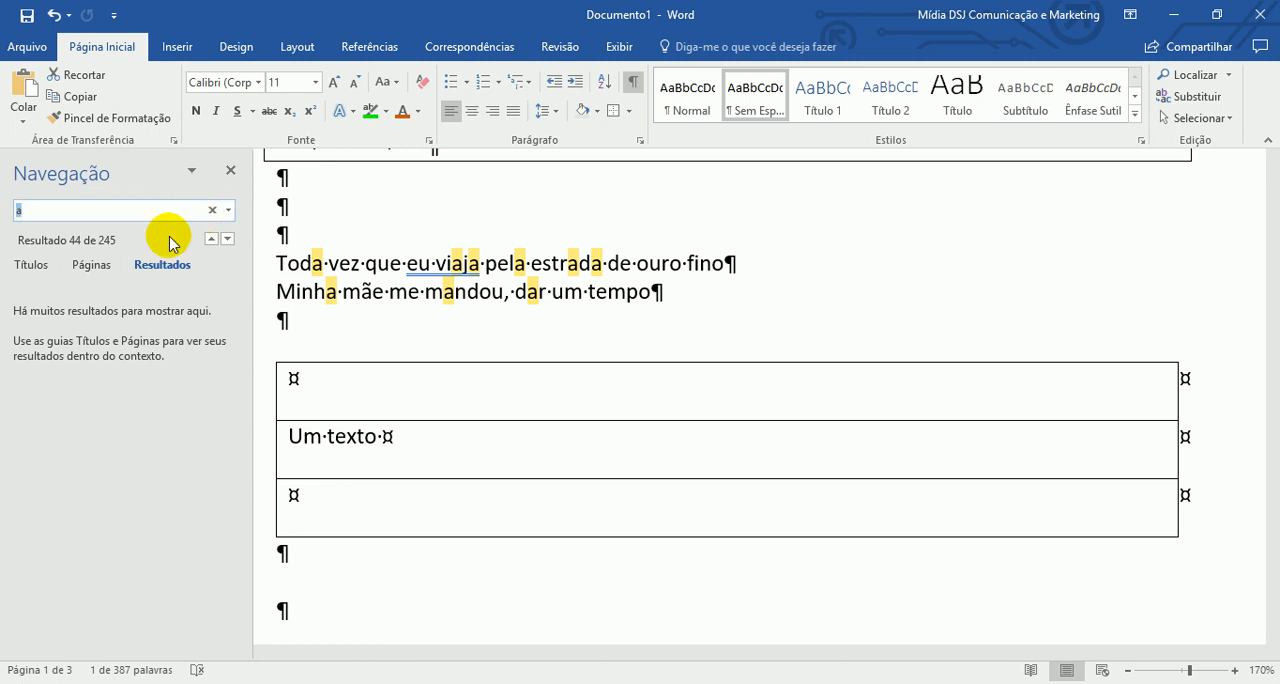
text(viajava)
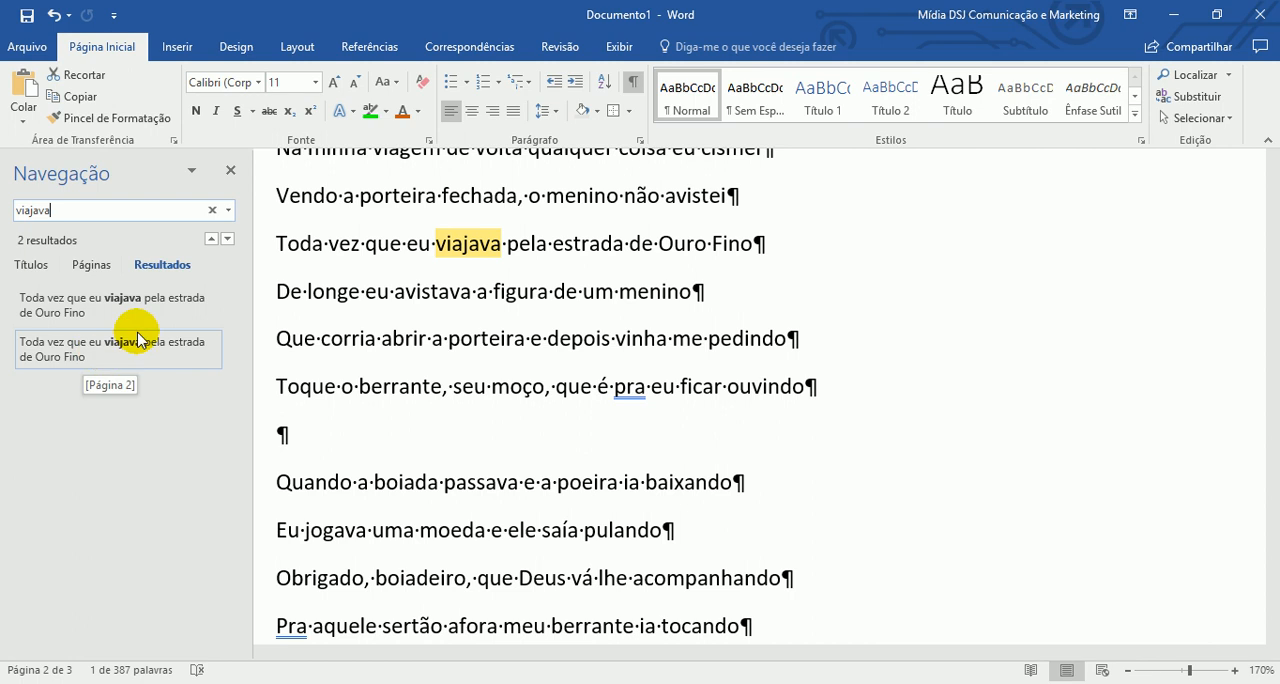
- Search the document for the word "ouro" and examine its highlighted occurrence below the bordered paragraph
key(BackSpace)
key(BackSpace)
key(BackSpace)
key(BackSpace)
key(BackSpace)
key(BackSpace)
key(BackSpace)
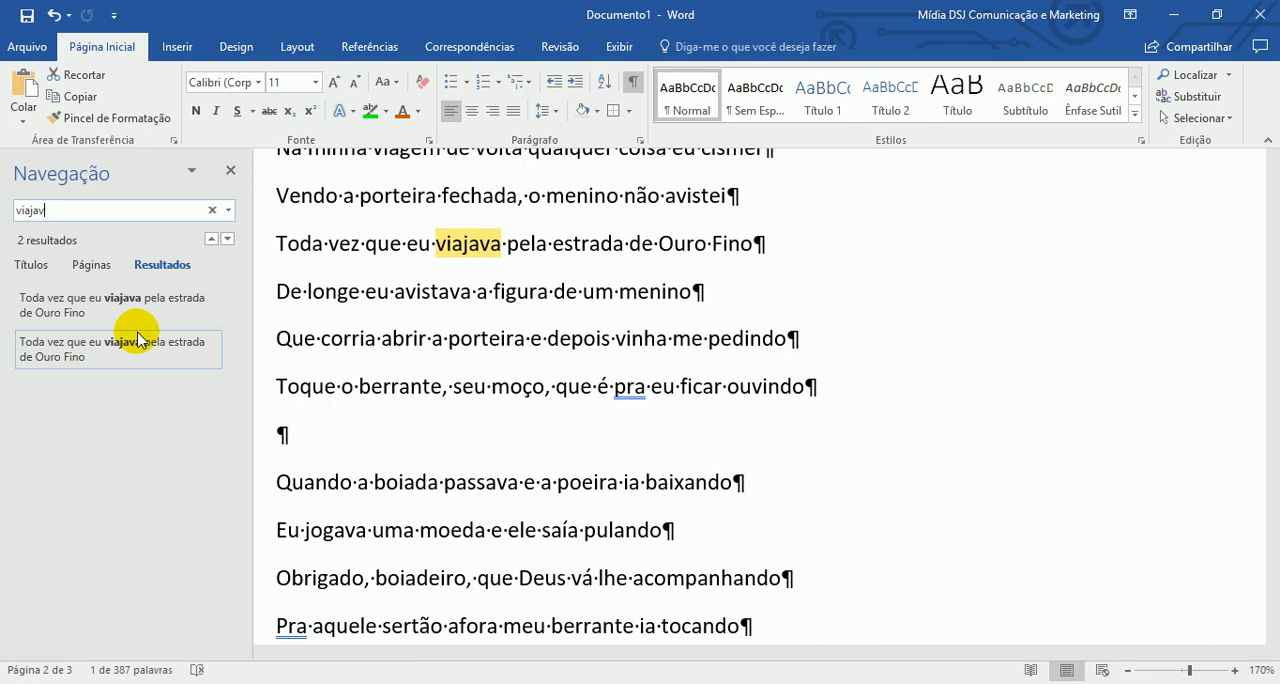
text(ouro)
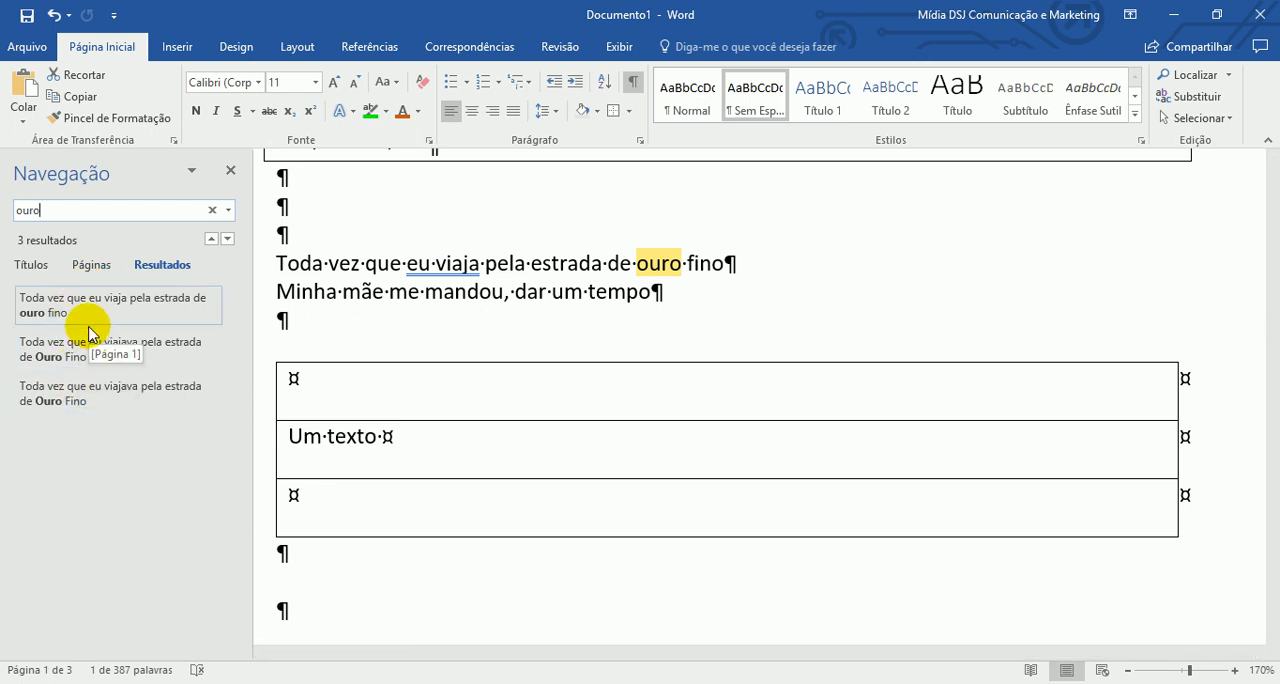
scroll(528, 451, up, 5)
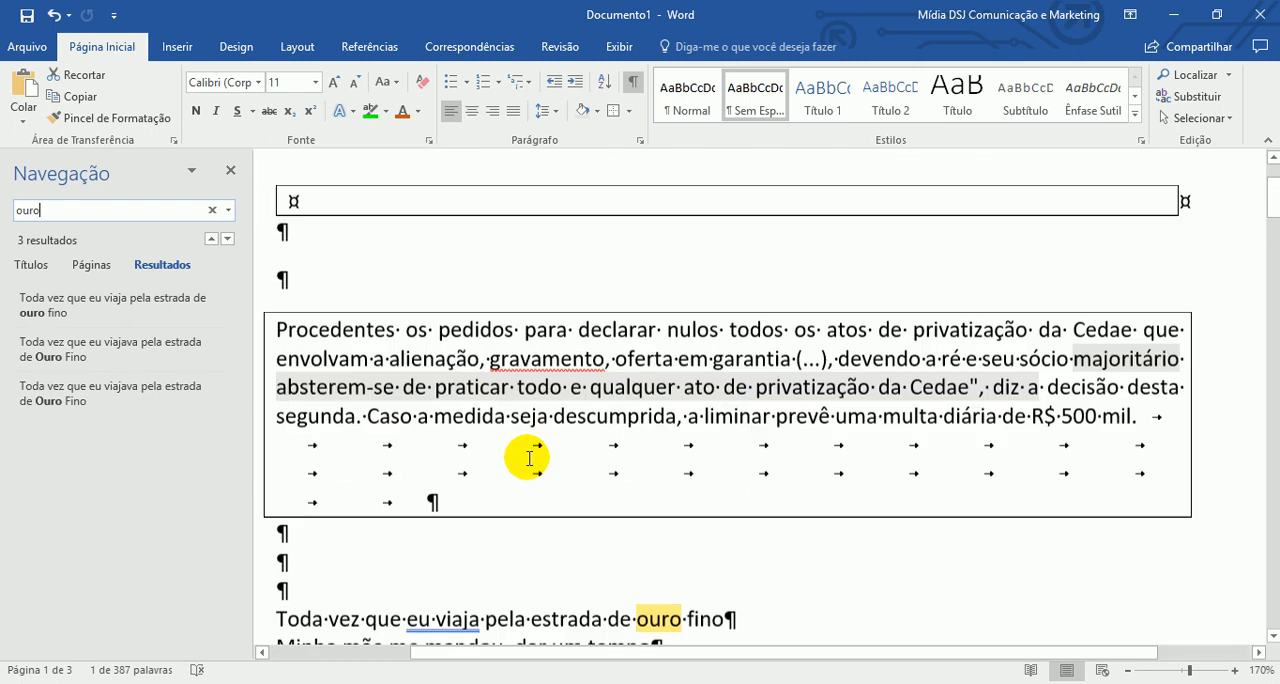
scroll(527, 473, down, 2)
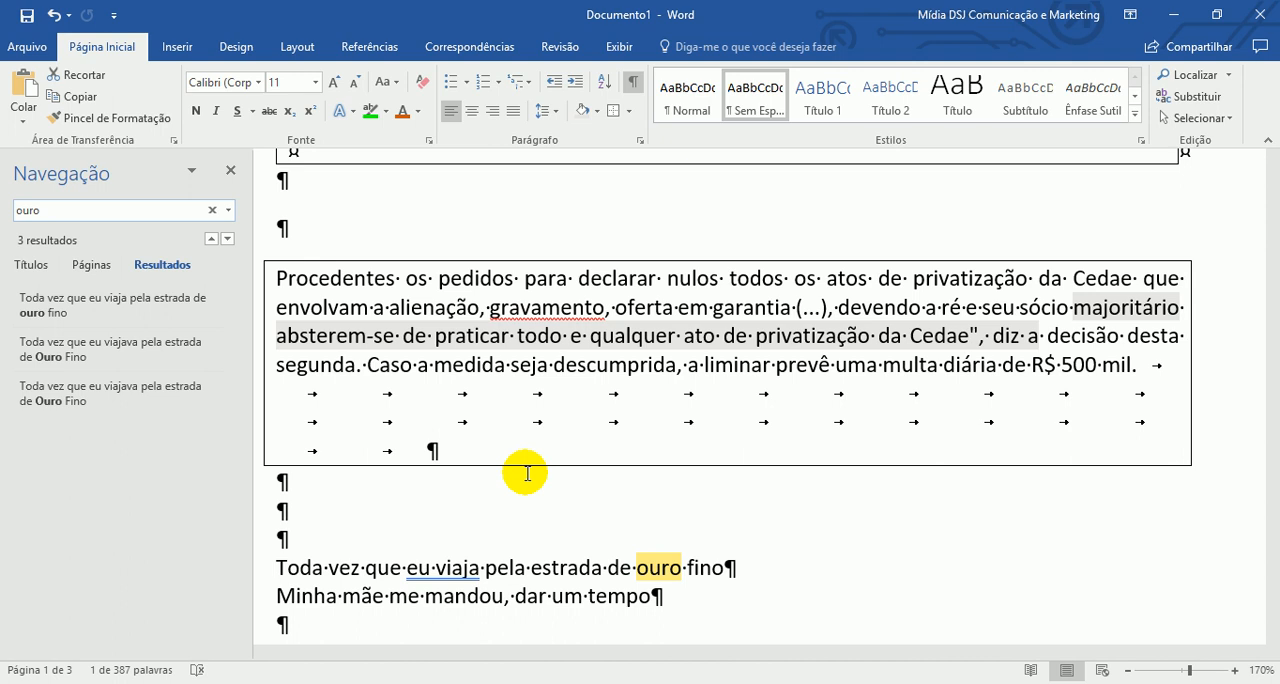
- Clear most of the navigation search, open the Replace dialog and set the text to find to "ouro"
key(BackSpace)
key(BackSpace)
key(BackSpace)
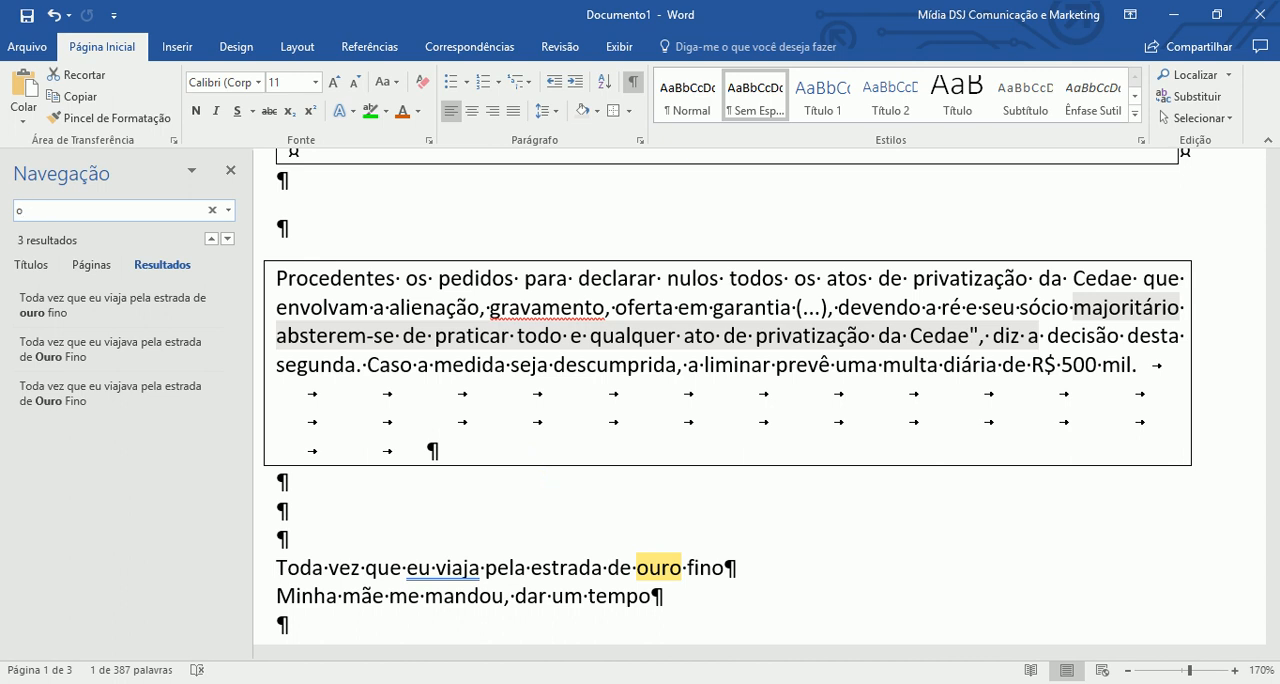
click(1212, 100)
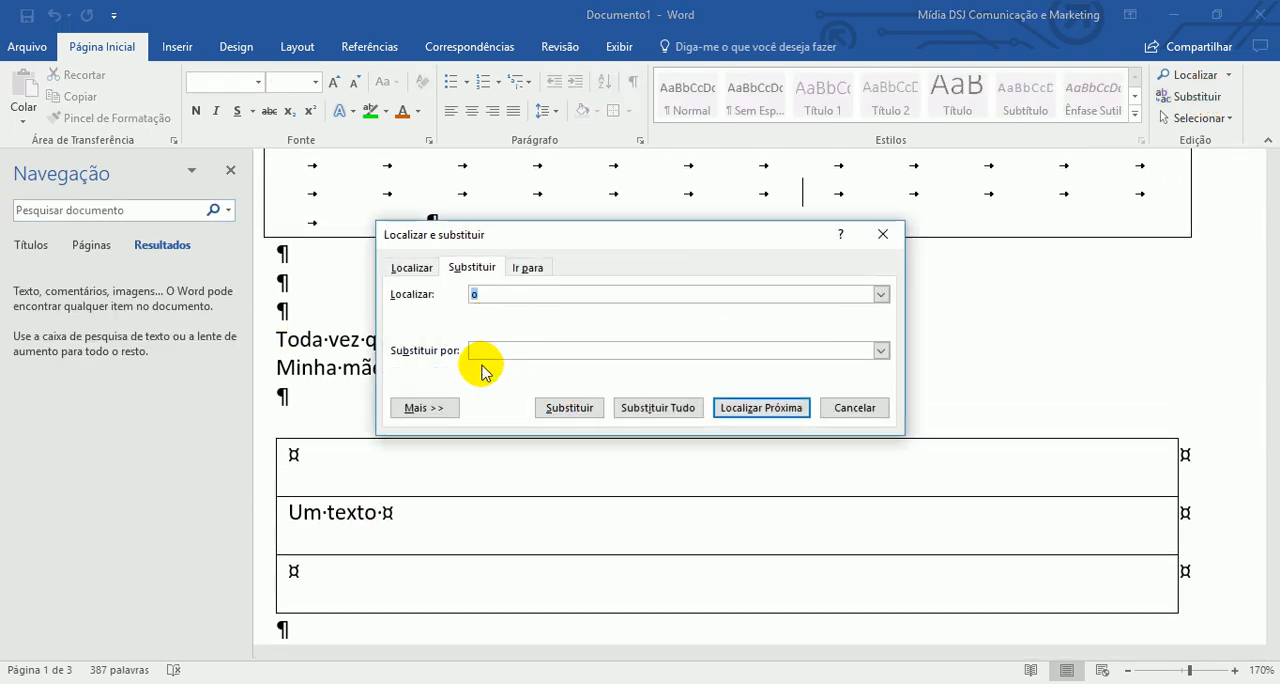
click(500, 292)
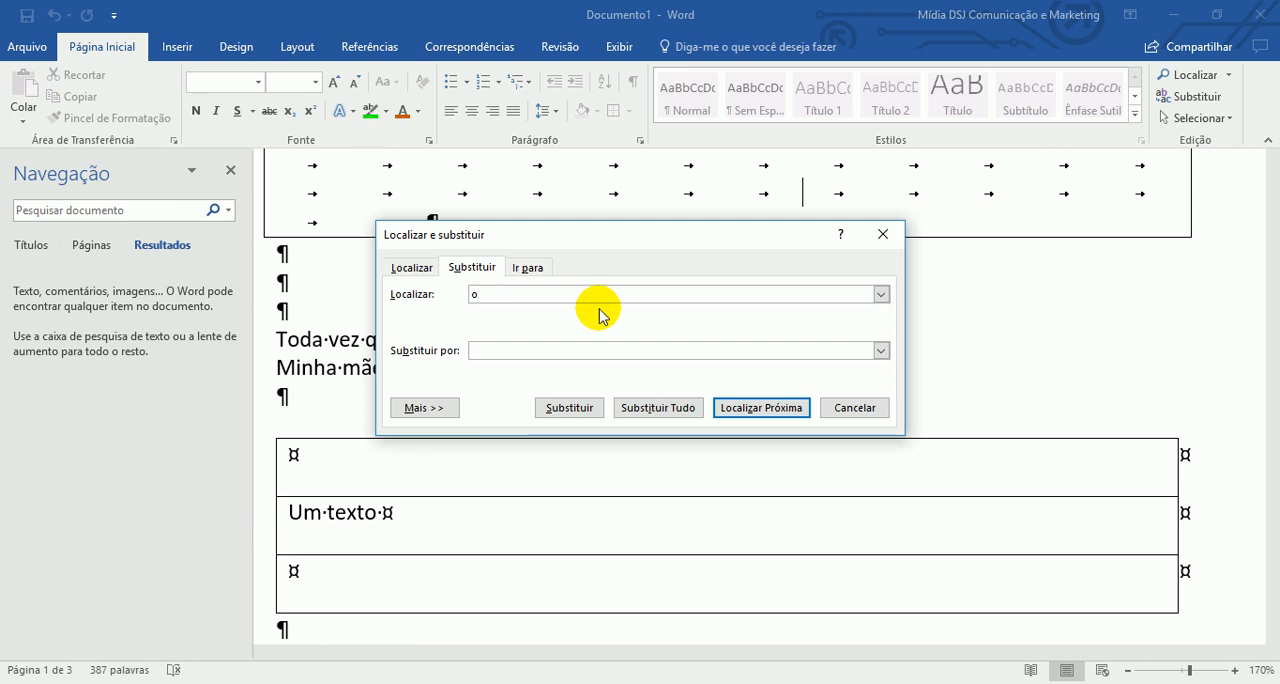
text(uro)
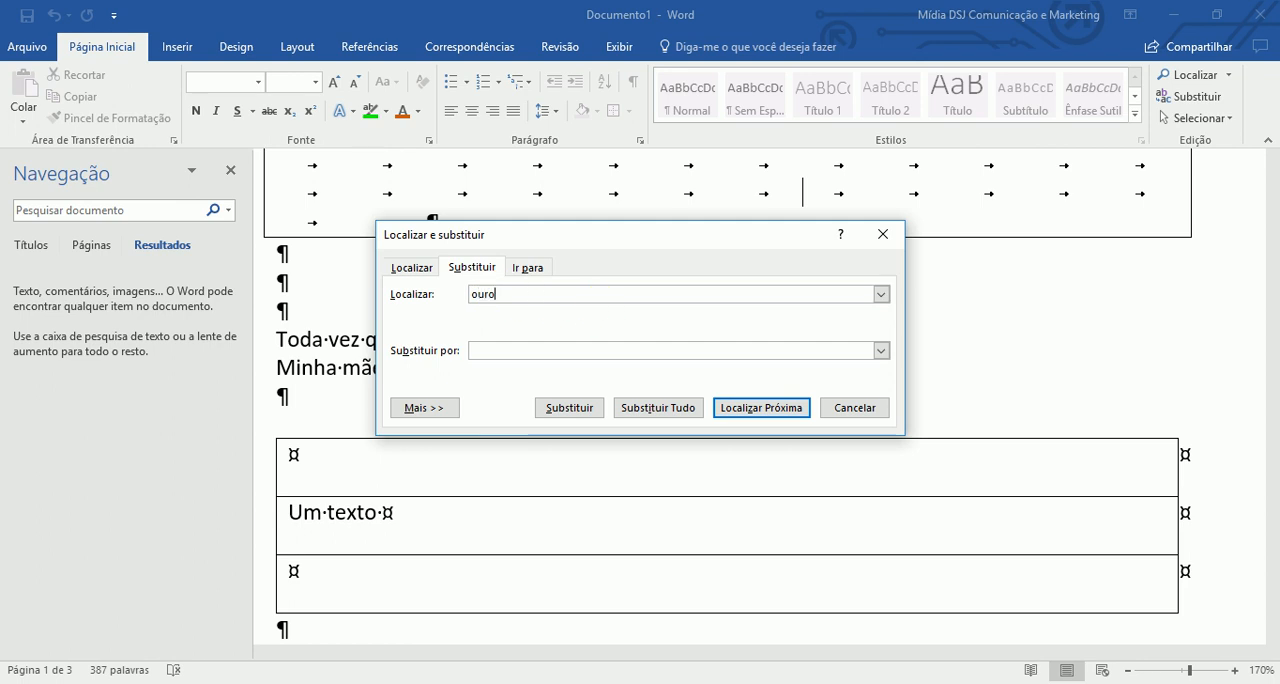
- Set the replacement text to "oro" and replace all occurrences of "ouro" in the document
click(540, 350)
text(ouro)
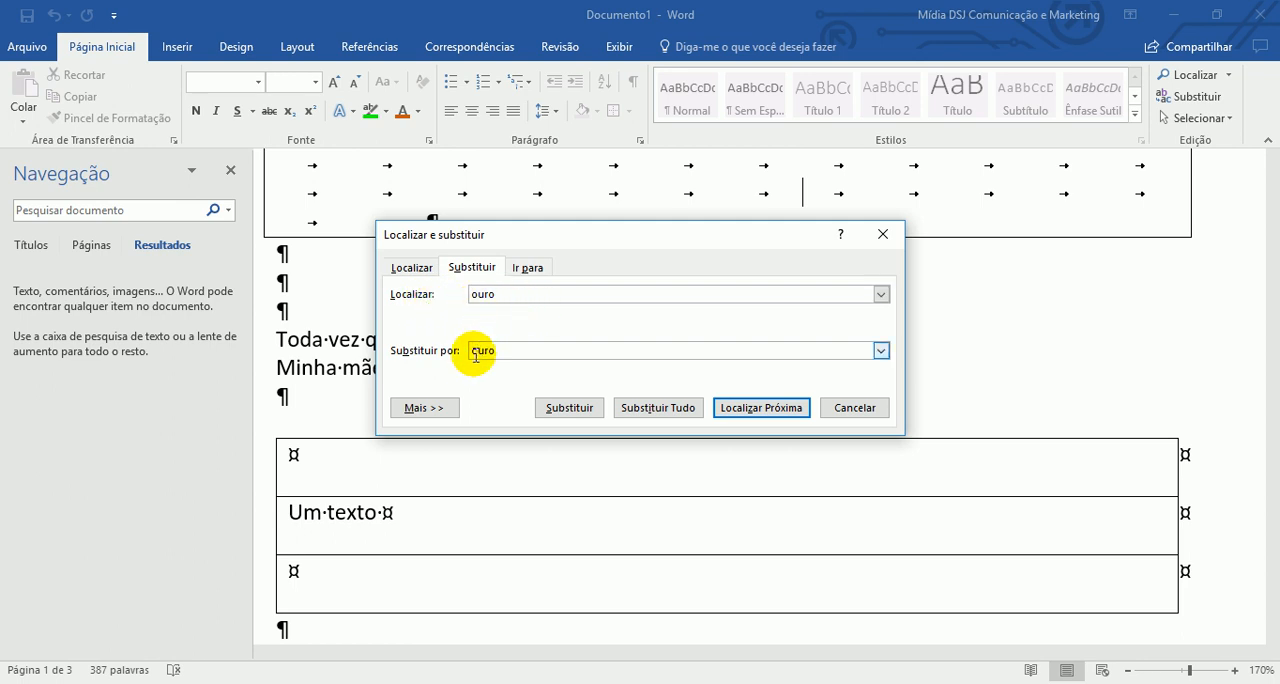
click(523, 349)
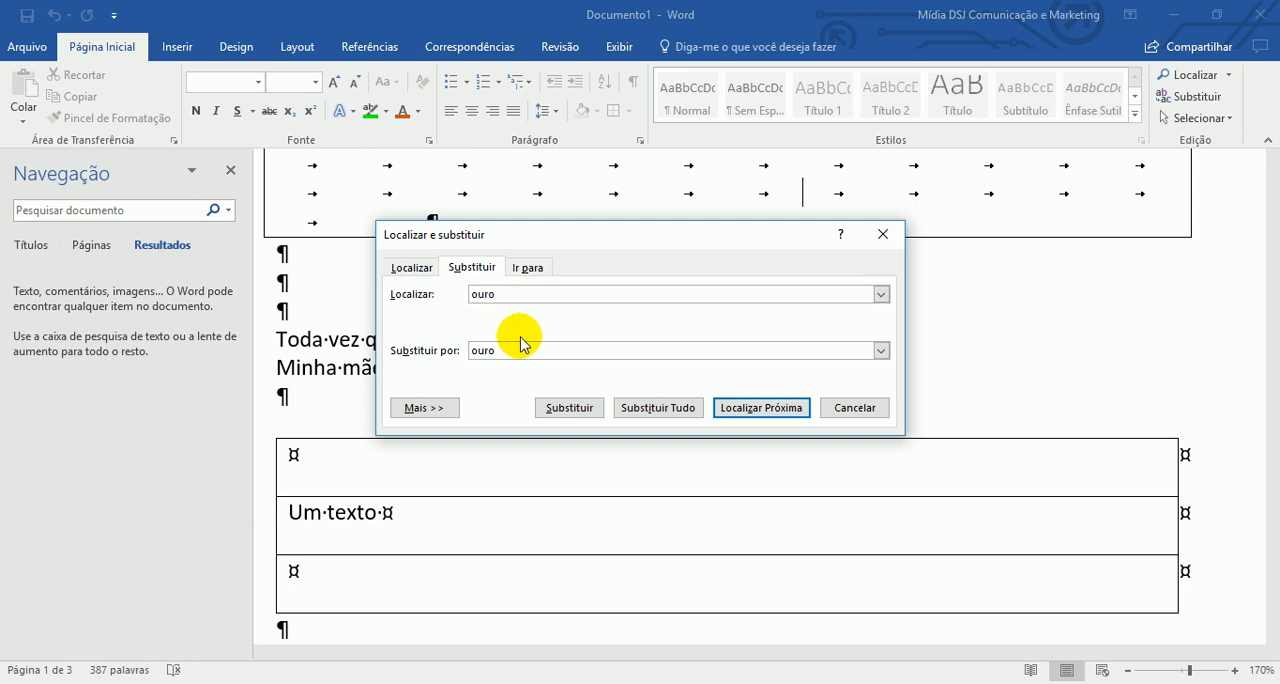
key(BackSpace)
key(BackSpace)
key(BackSpace)
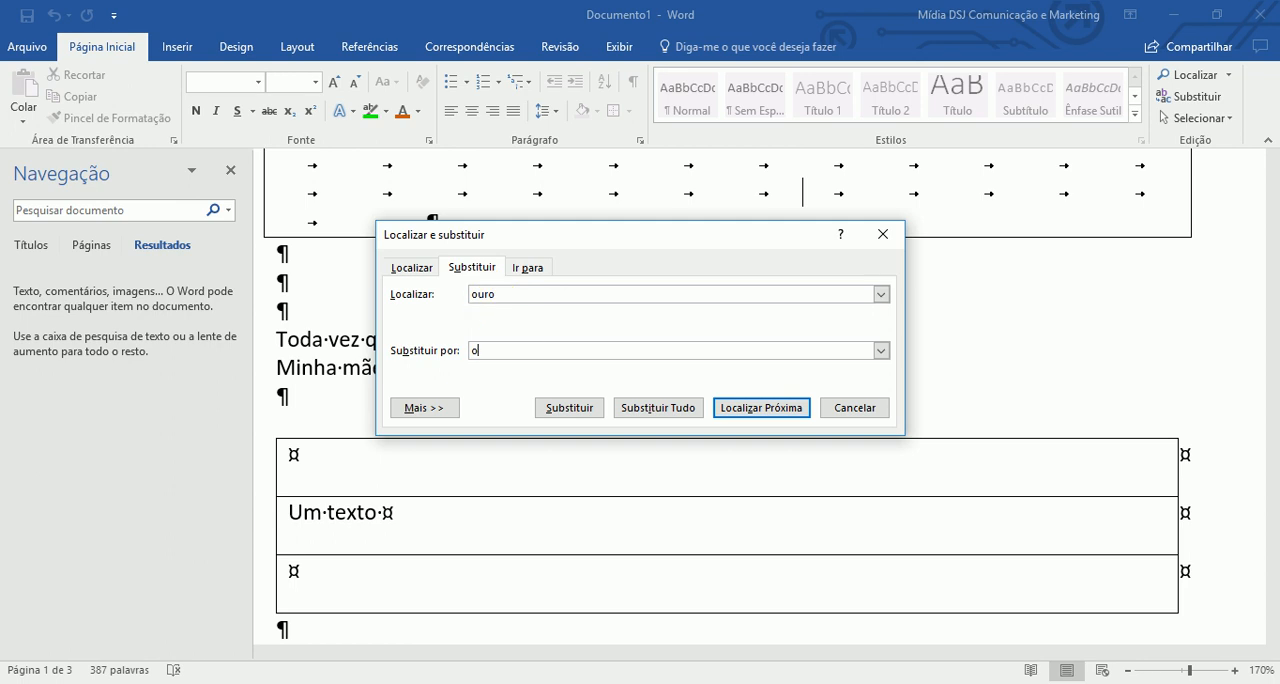
click(569, 407)
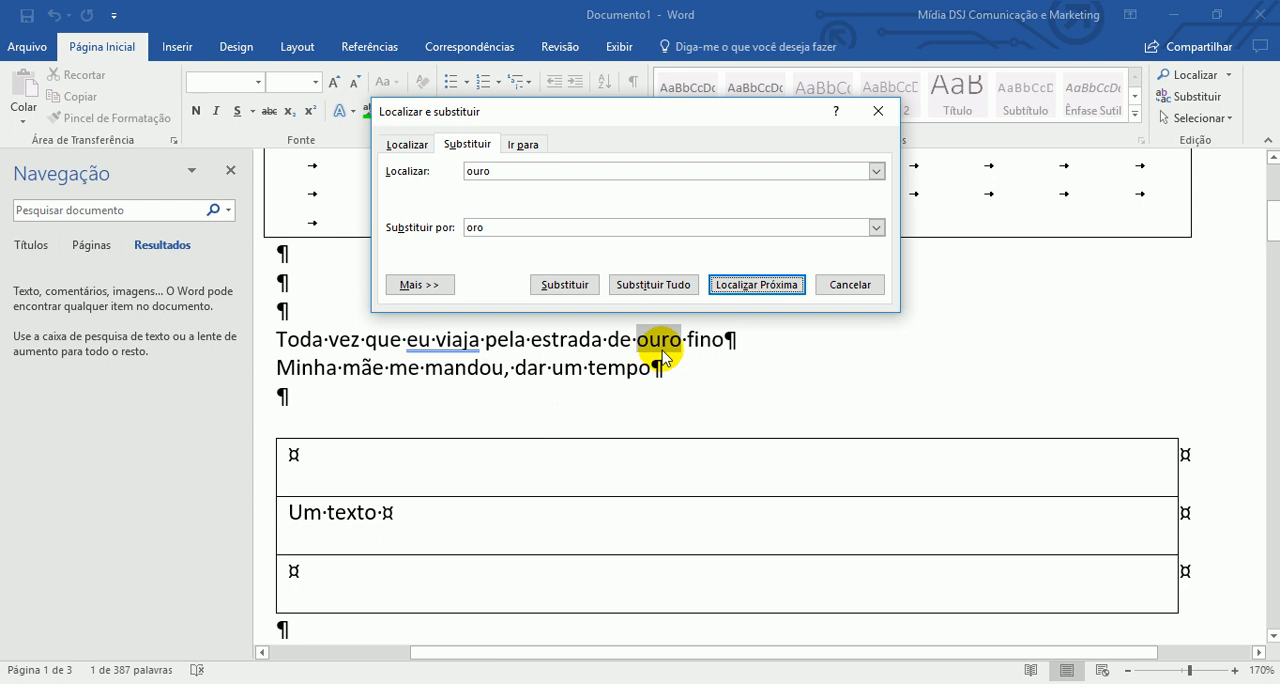
click(655, 286)
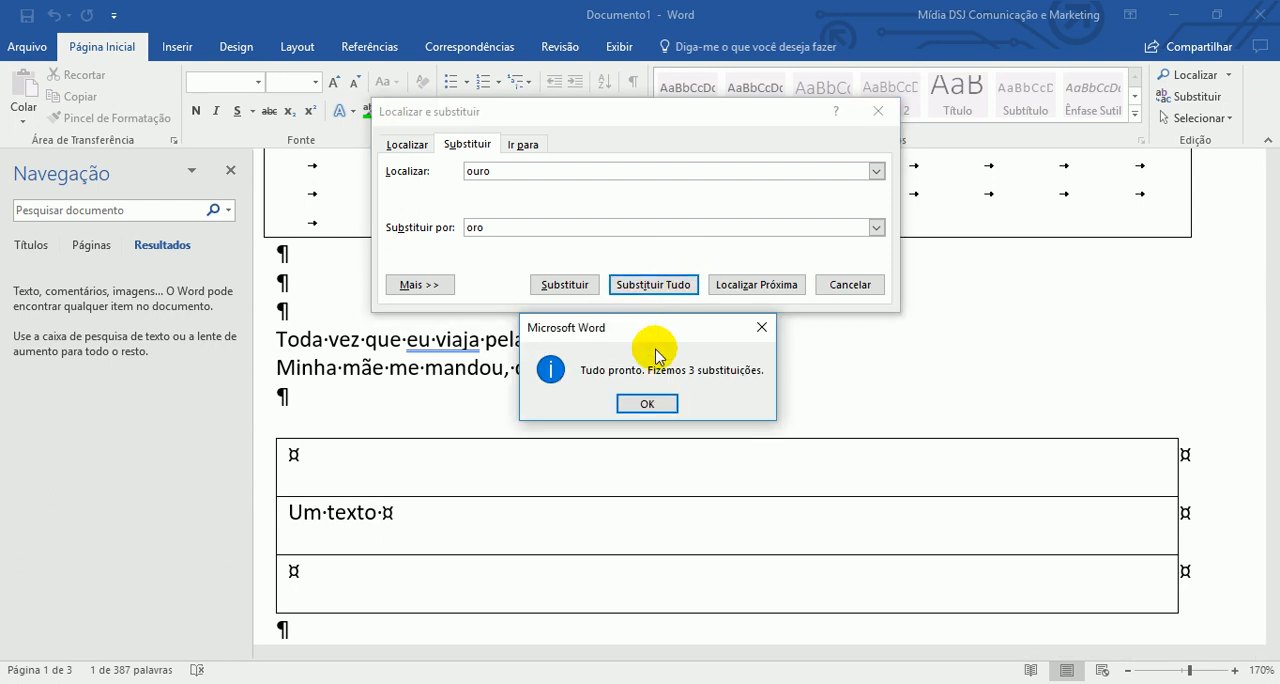
click(650, 405)
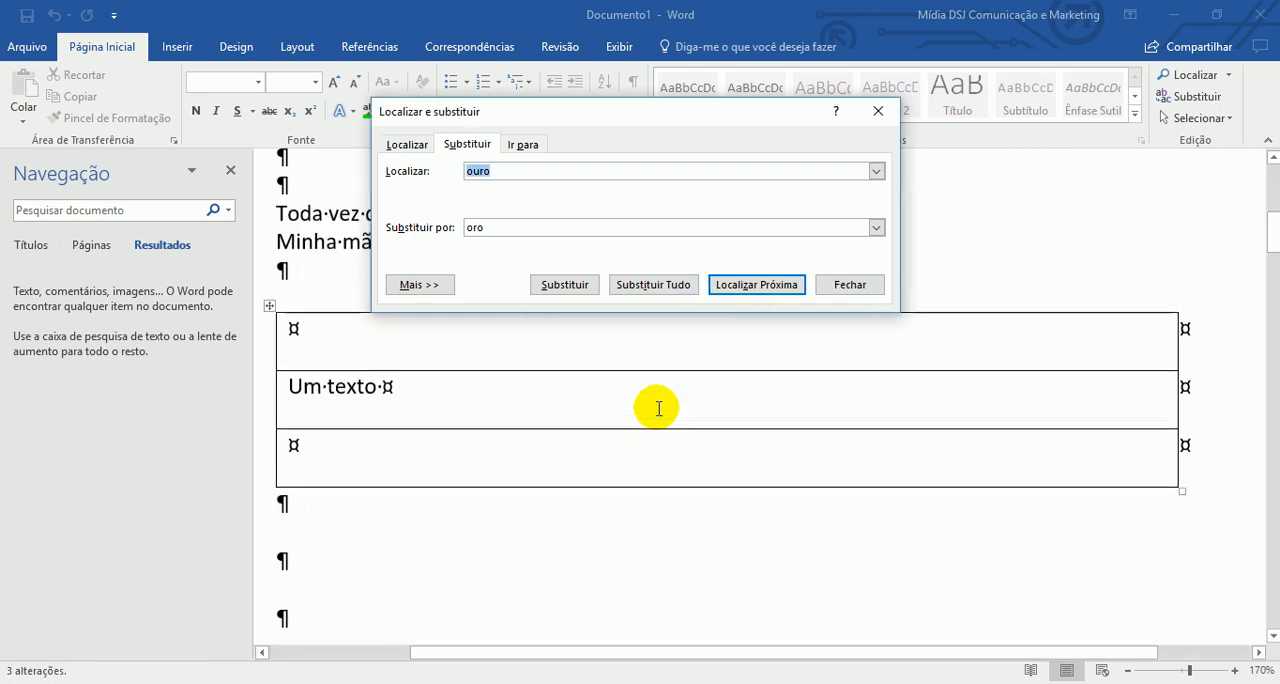
- Search the whole document for "ouro", continuing from the beginning, and dismiss the search result
click(406, 144)
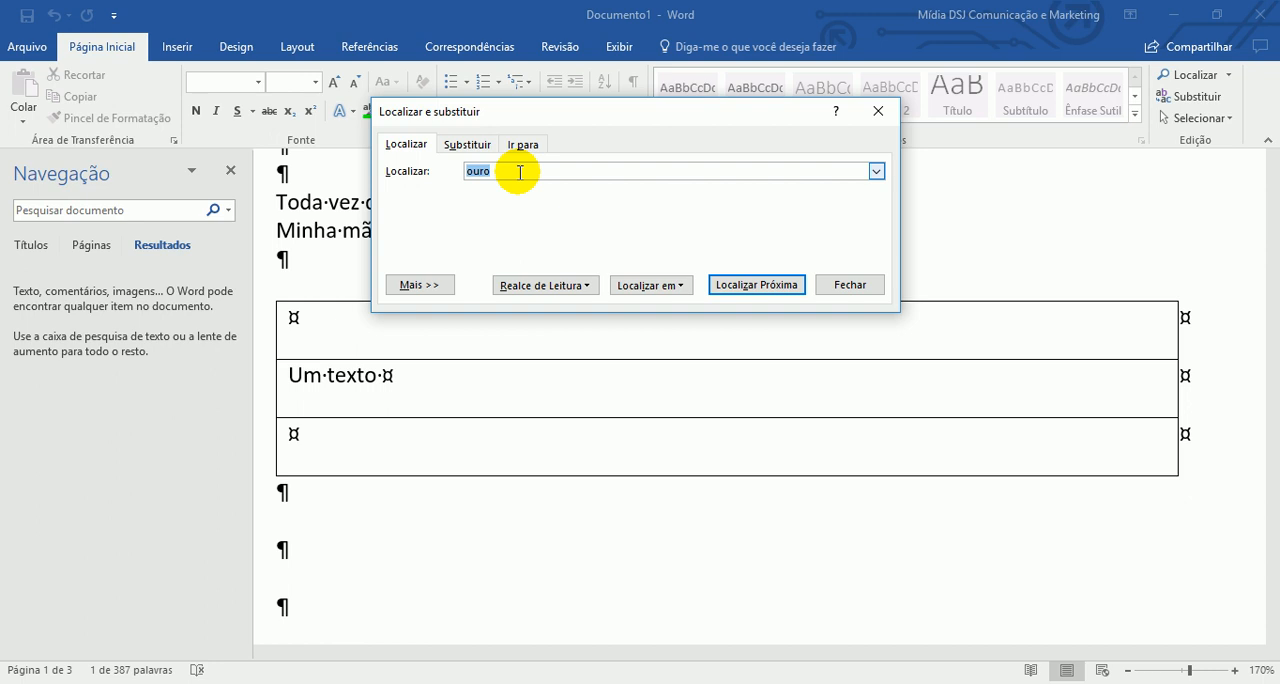
click(757, 286)
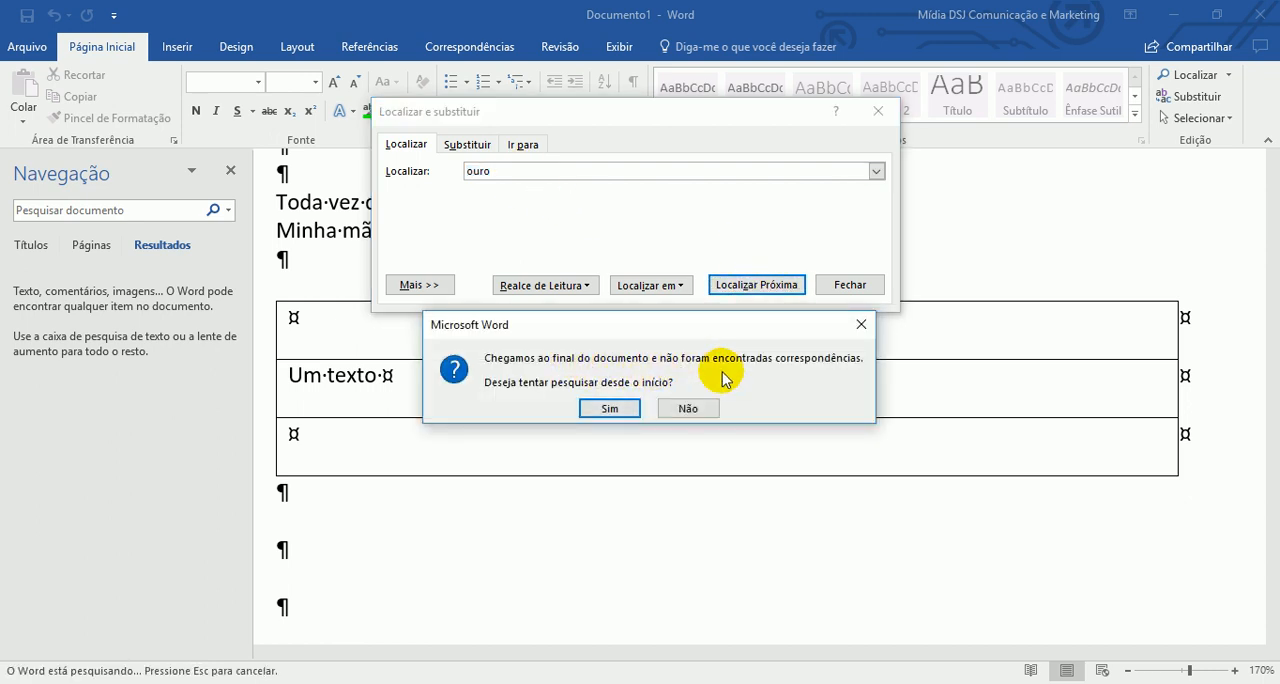
click(603, 412)
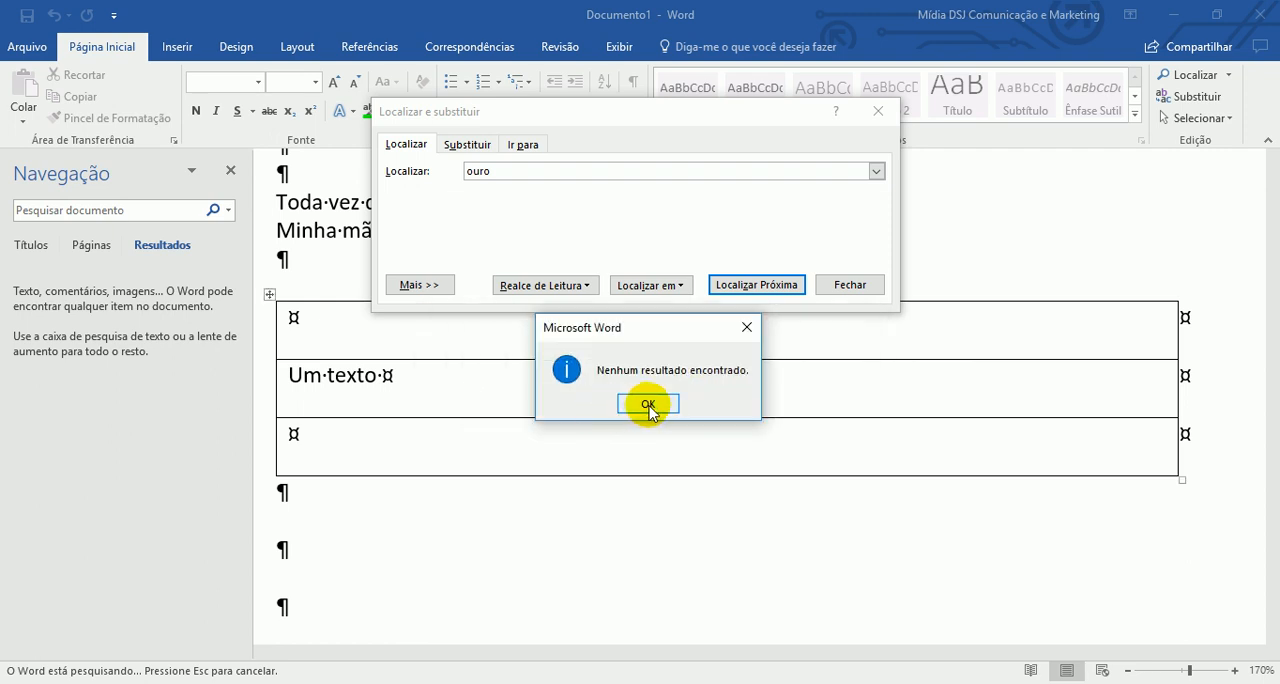
click(648, 405)
- Replace all occurrences of "oro" with "ouro", continuing from the document's start, then close the dialog and check the line below the bordered paragraph
click(464, 142)
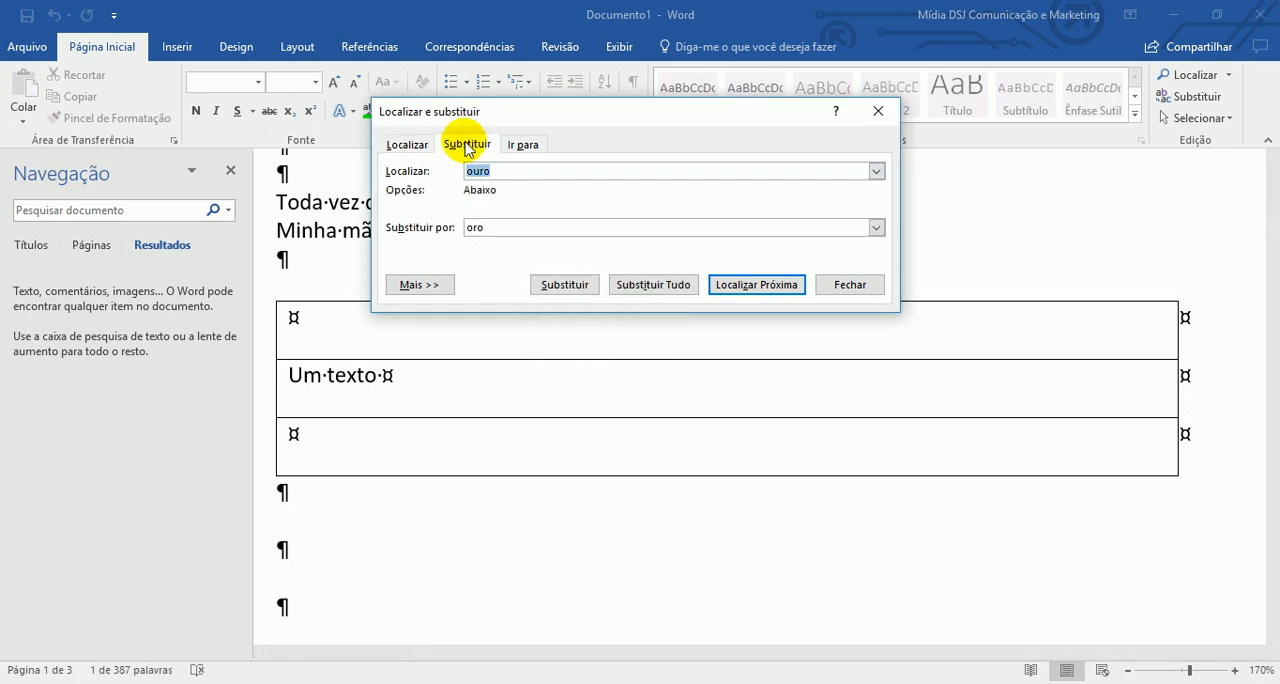
text(o)
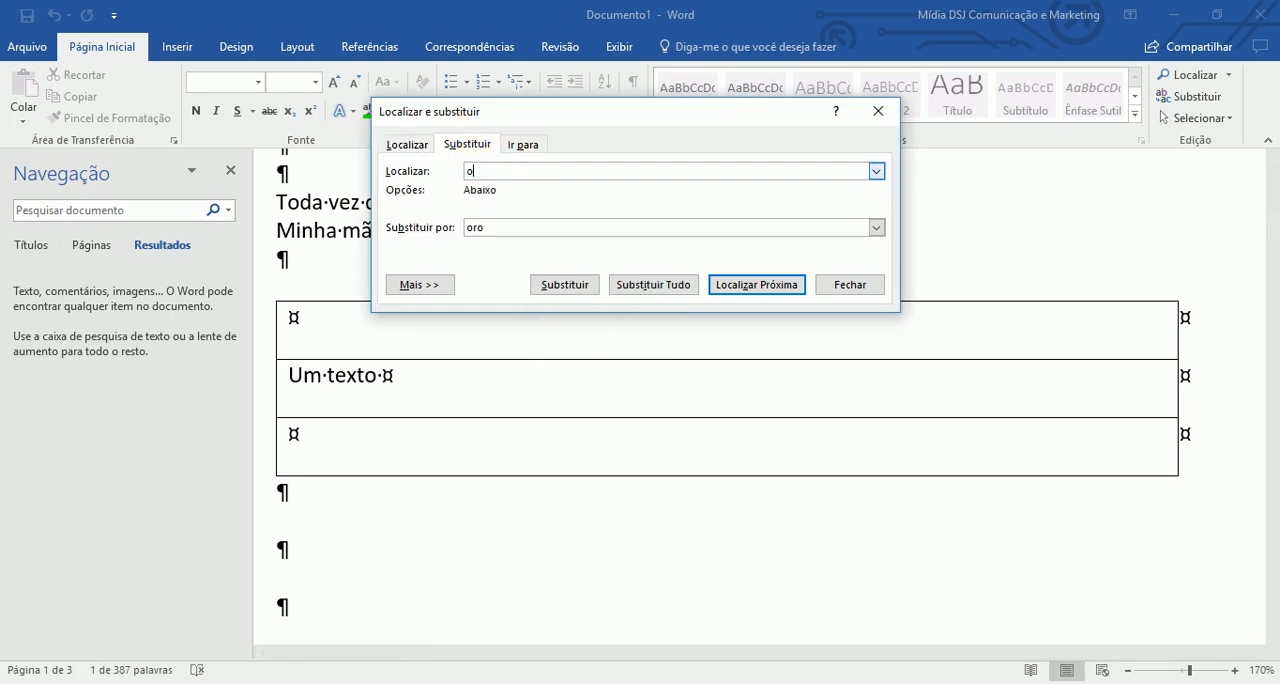
text(ro)
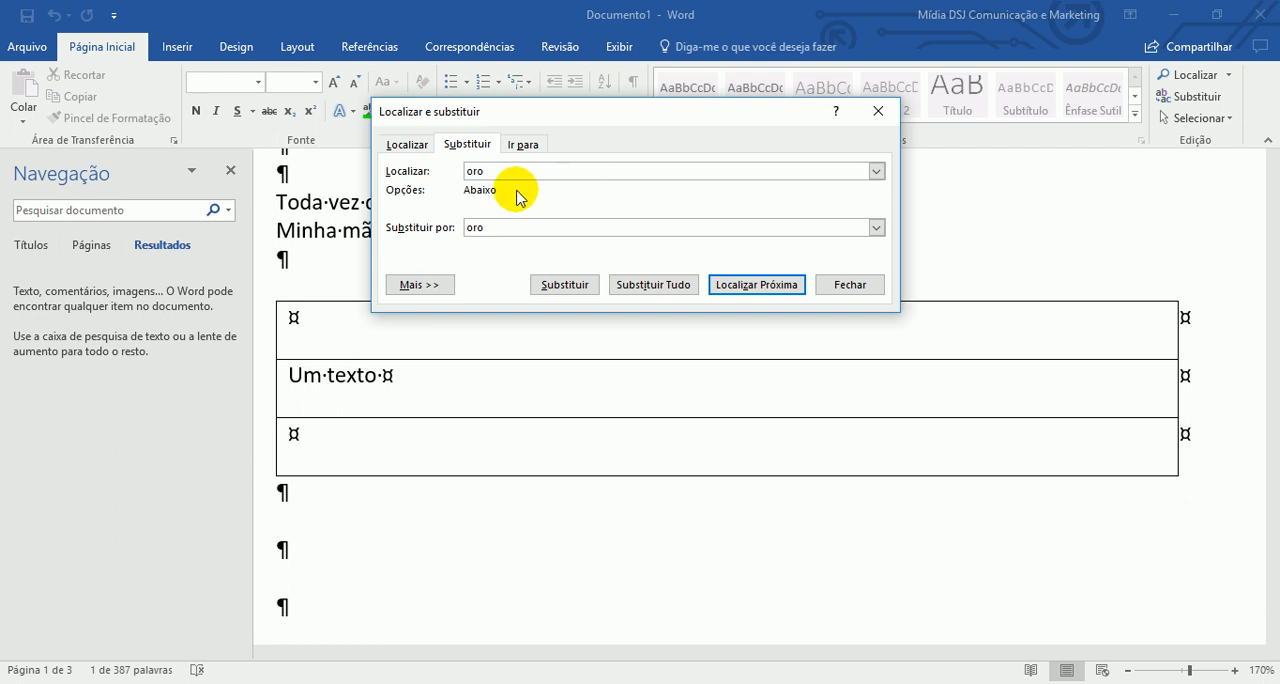
double_click(474, 227)
text(o)
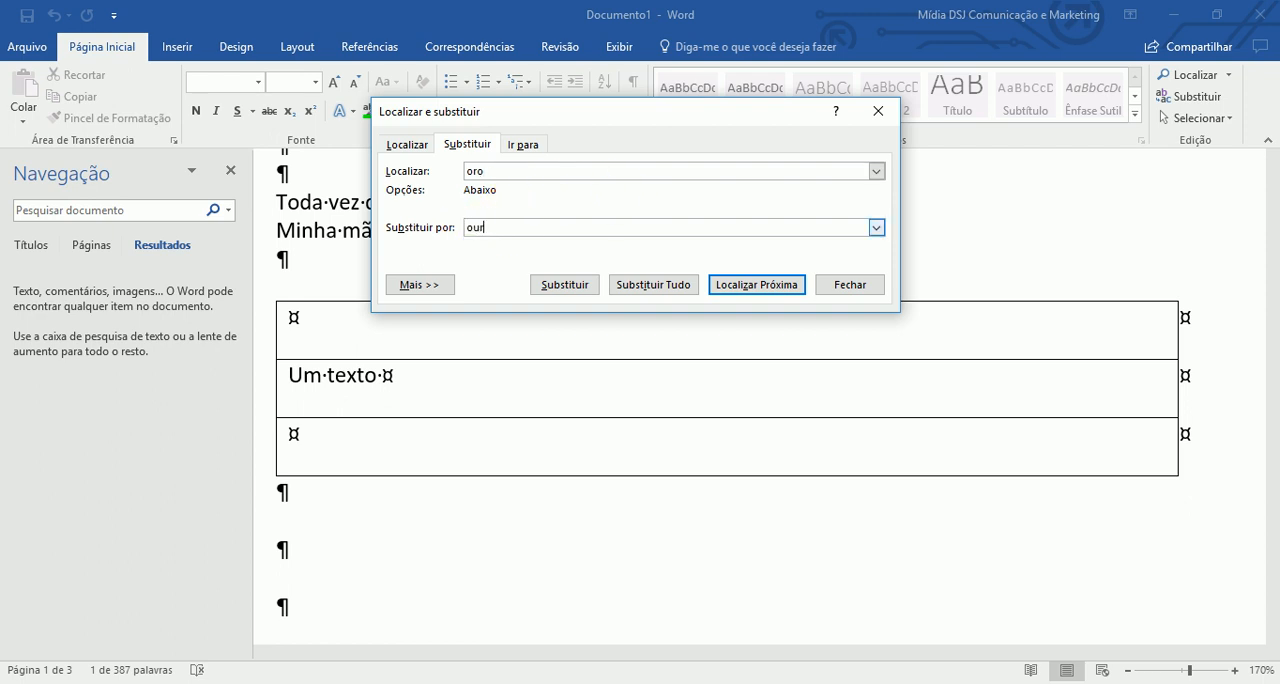
click(641, 288)
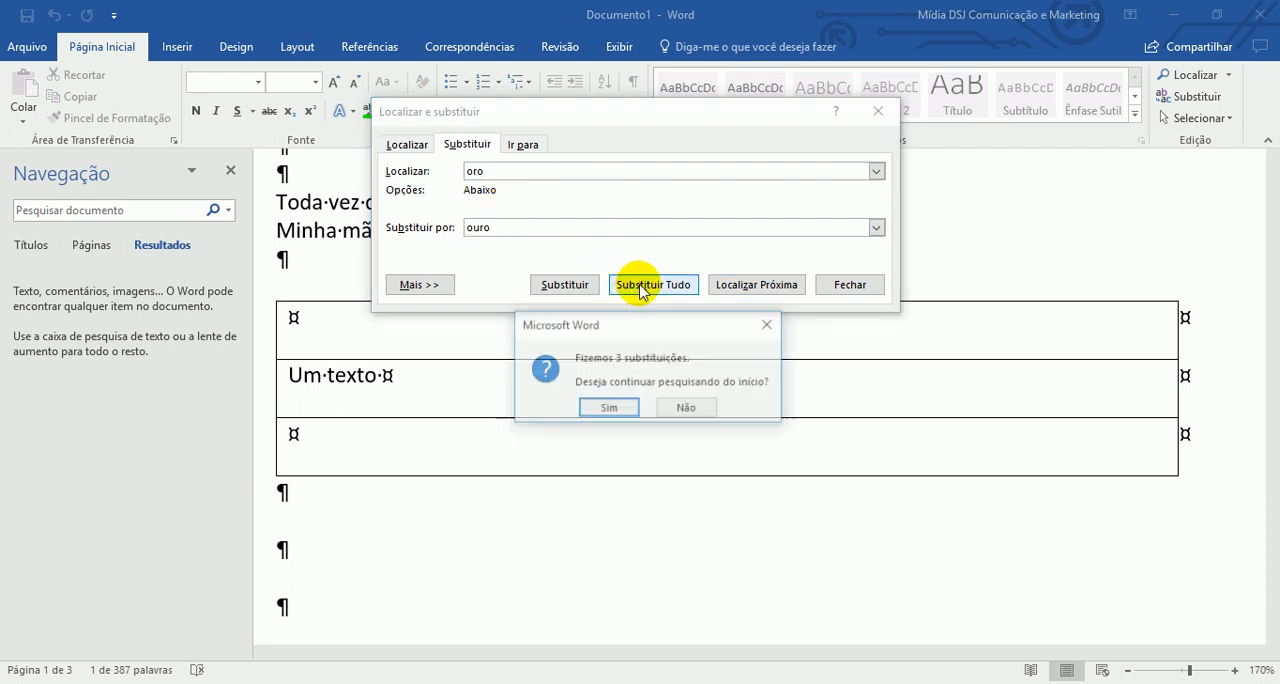
click(619, 409)
click(638, 406)
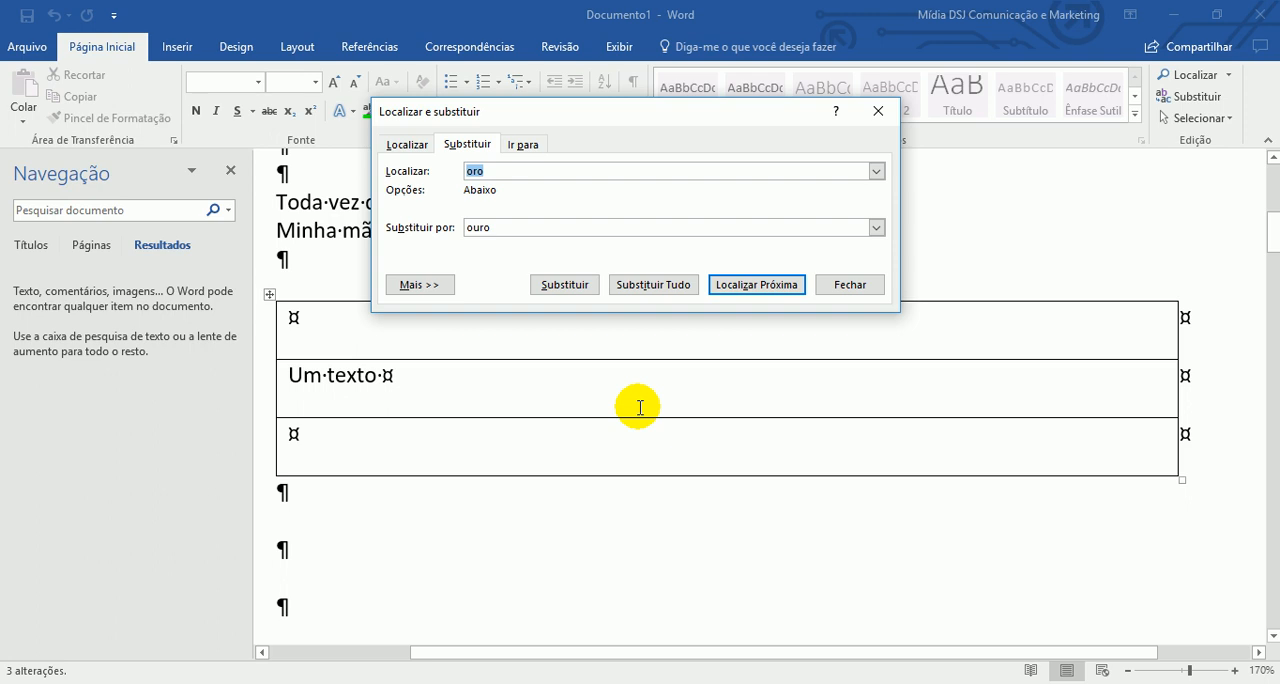
click(851, 285)
scroll(857, 400, up, 5)
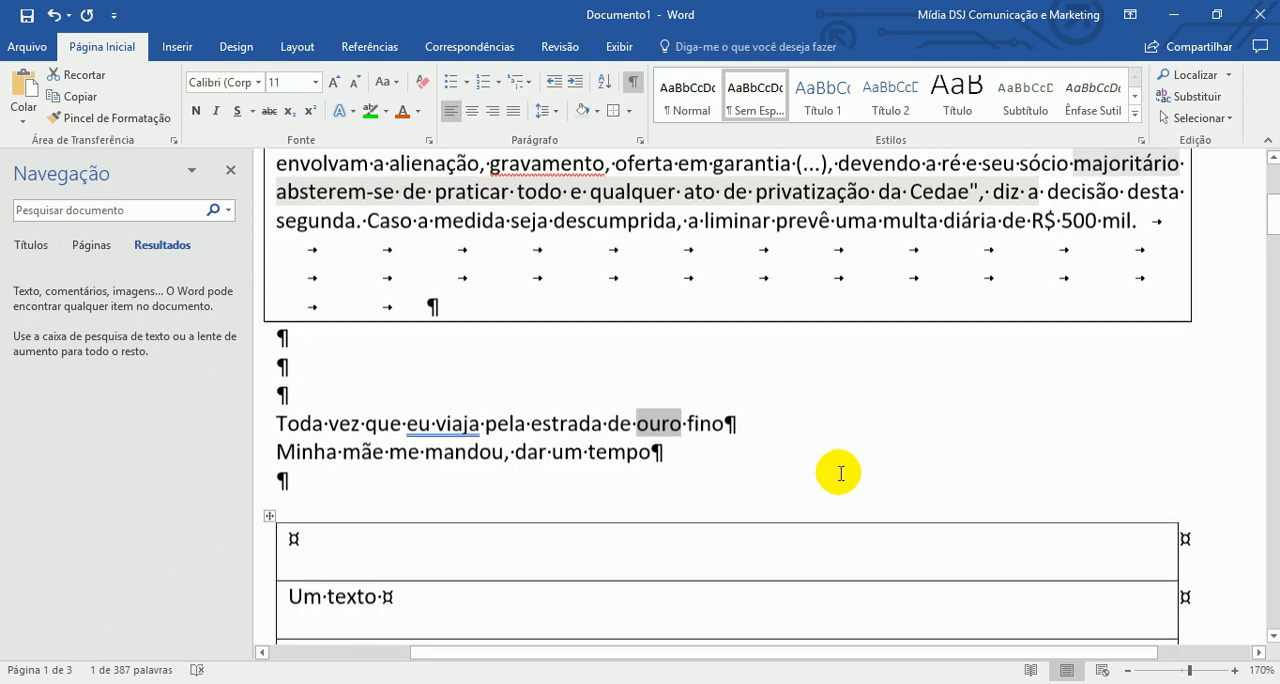
click(852, 539)
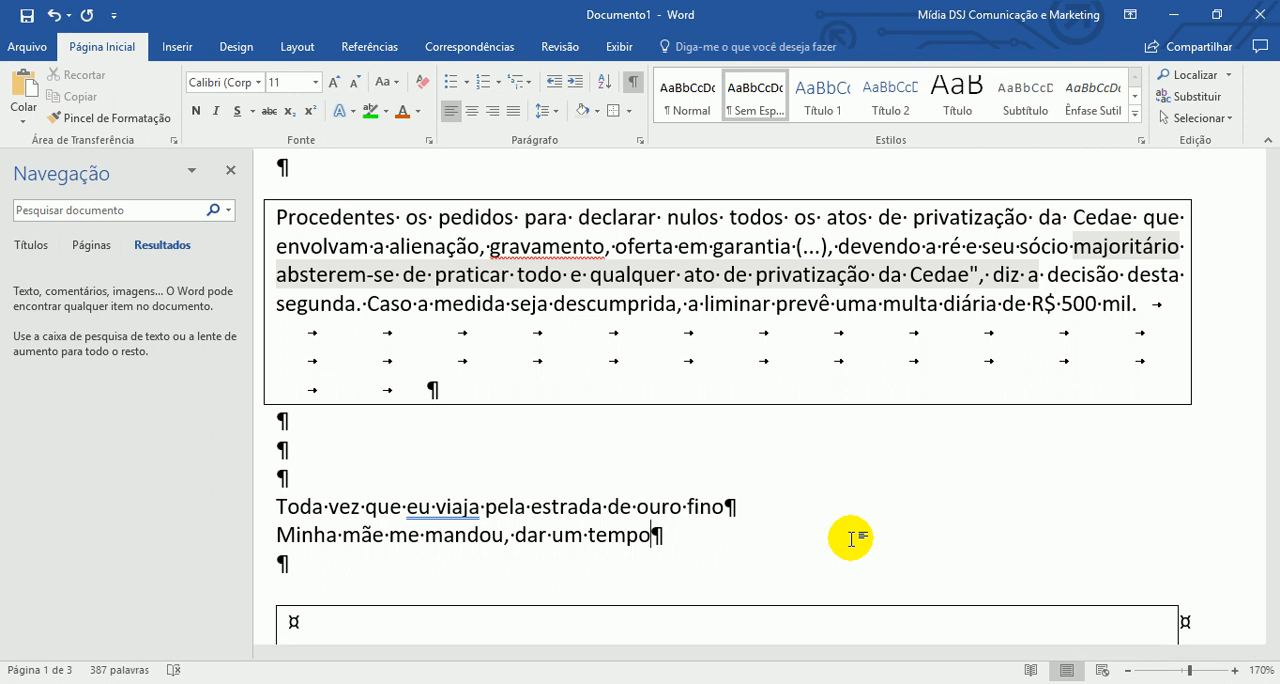
- Place the cursor among the tabs in the bordered paragraph, close the navigation pane and hide the formatting marks
click(529, 360)
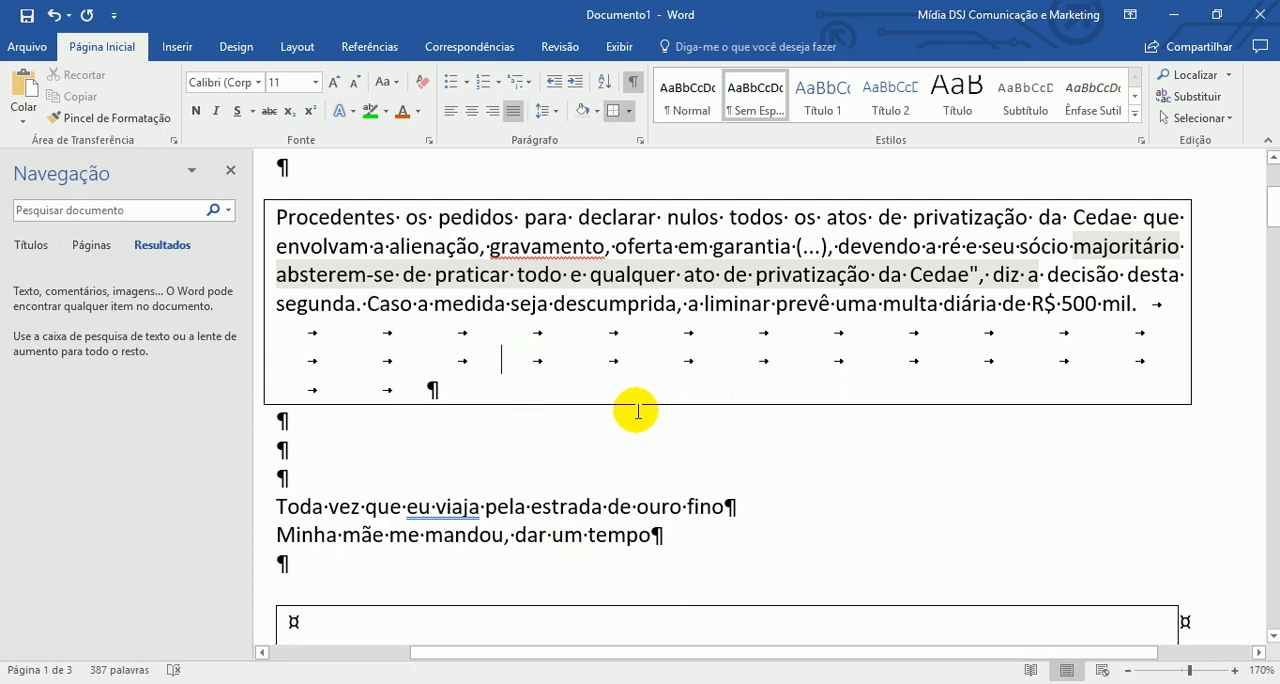
click(581, 362)
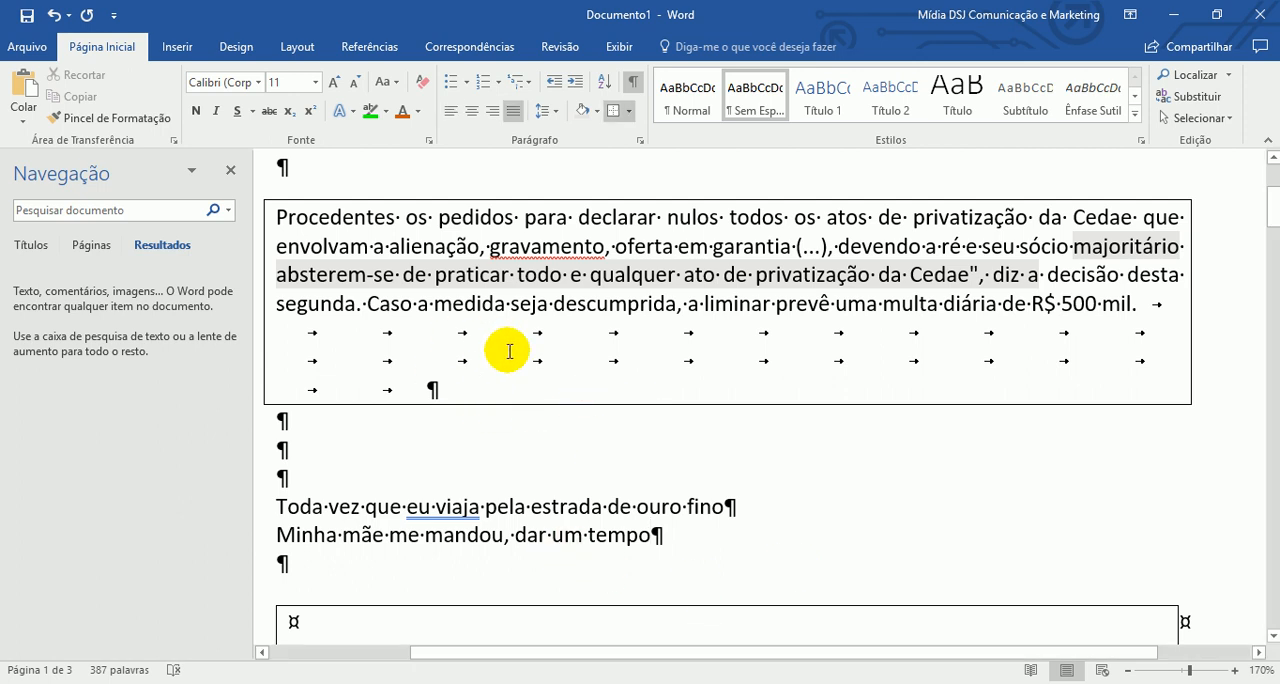
click(230, 170)
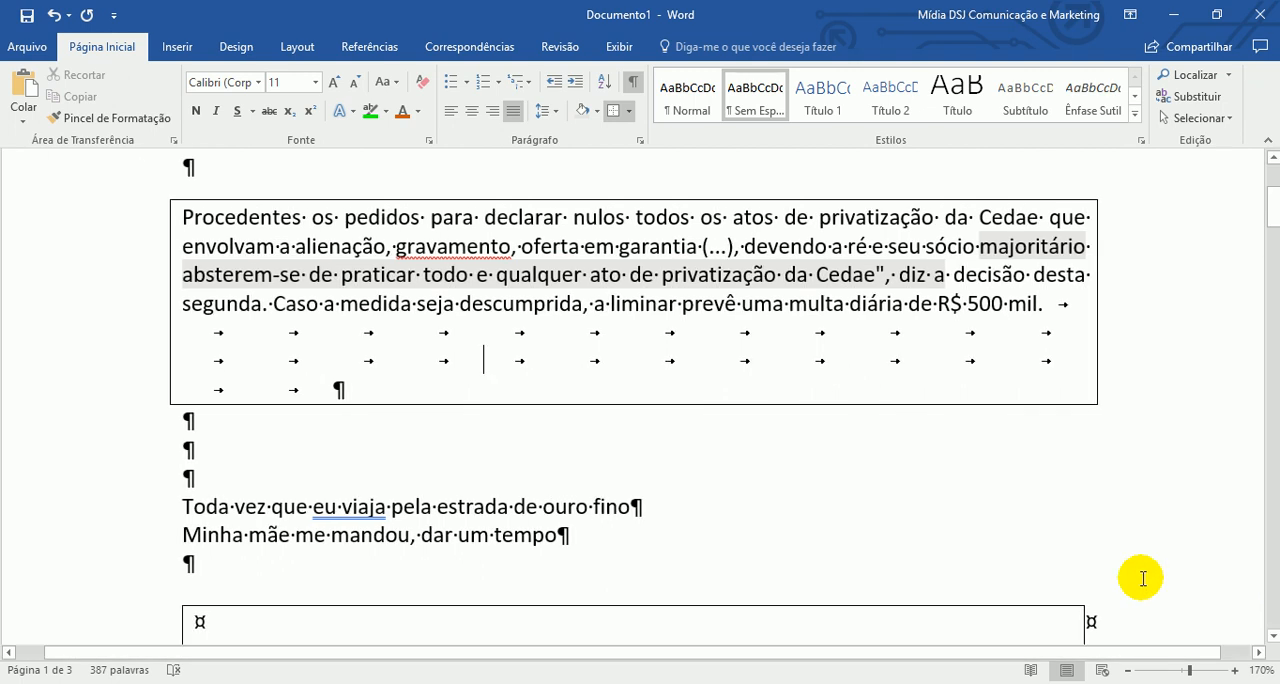
click(632, 81)
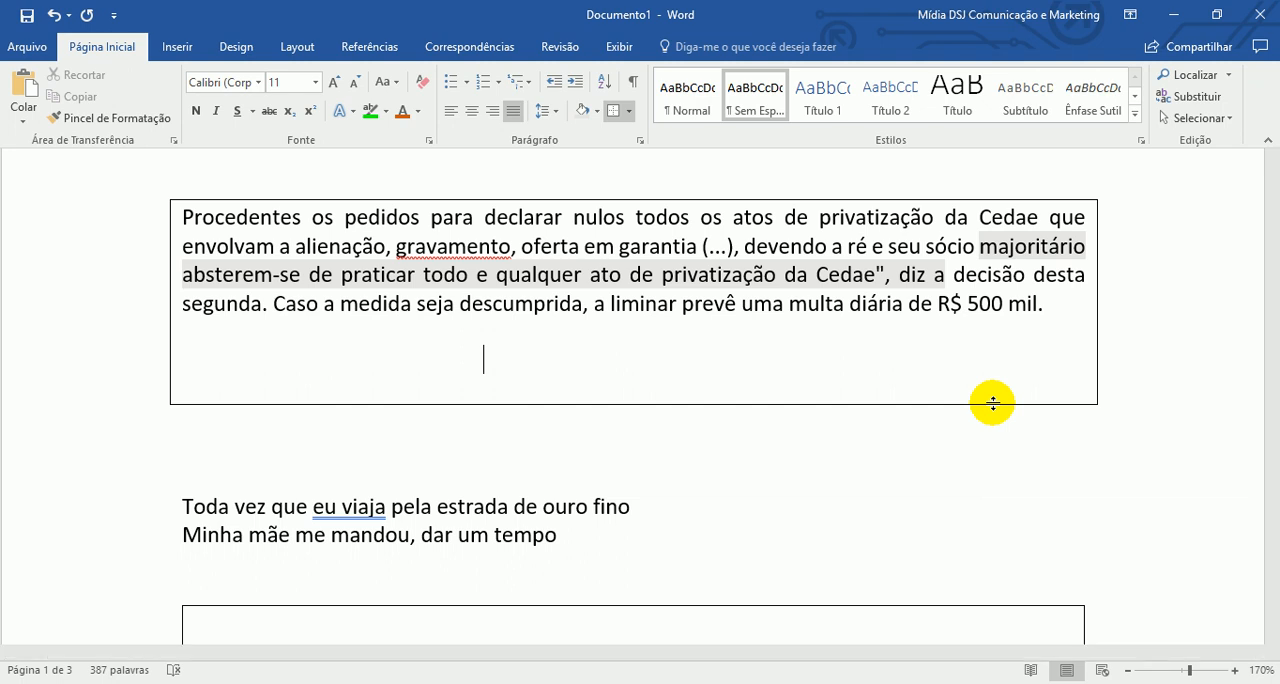
- Delete several tabs inside the bordered paragraph and insert more to extend its box downward, then show the formatting marks
key(BackSpace)
key(BackSpace)
key(BackSpace)
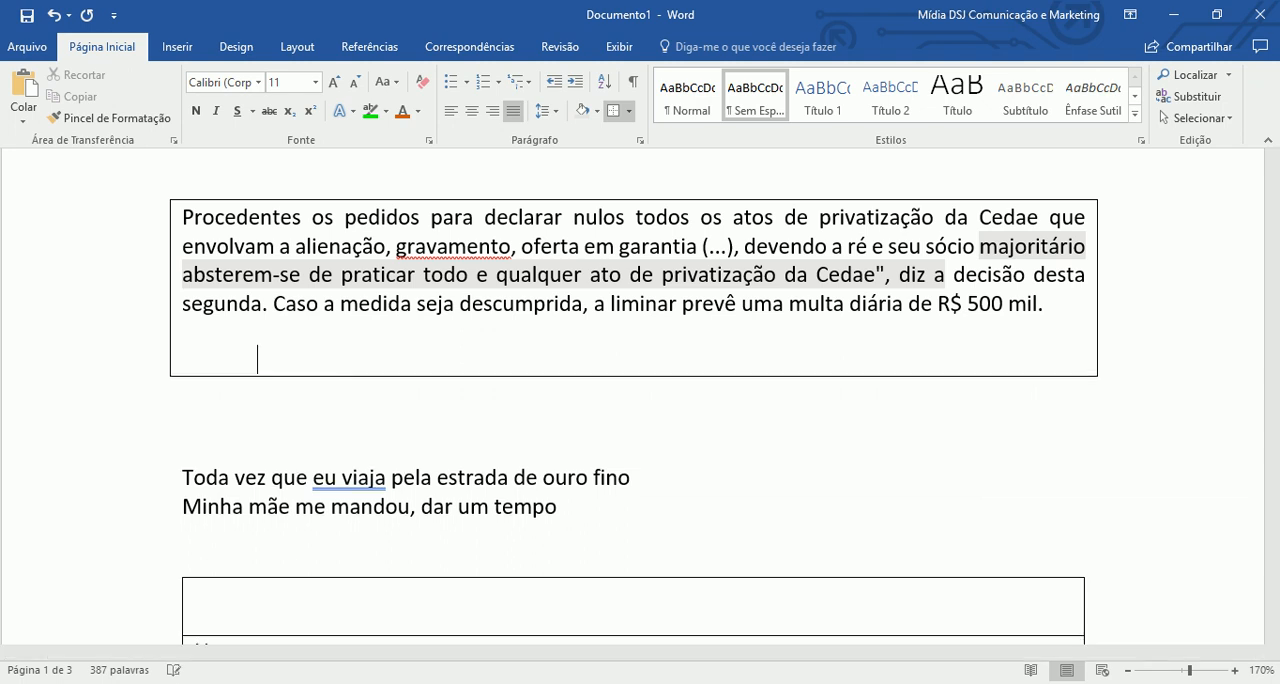
key(Return)
key(Return)
key(Return)
key(Return)
key(Return)
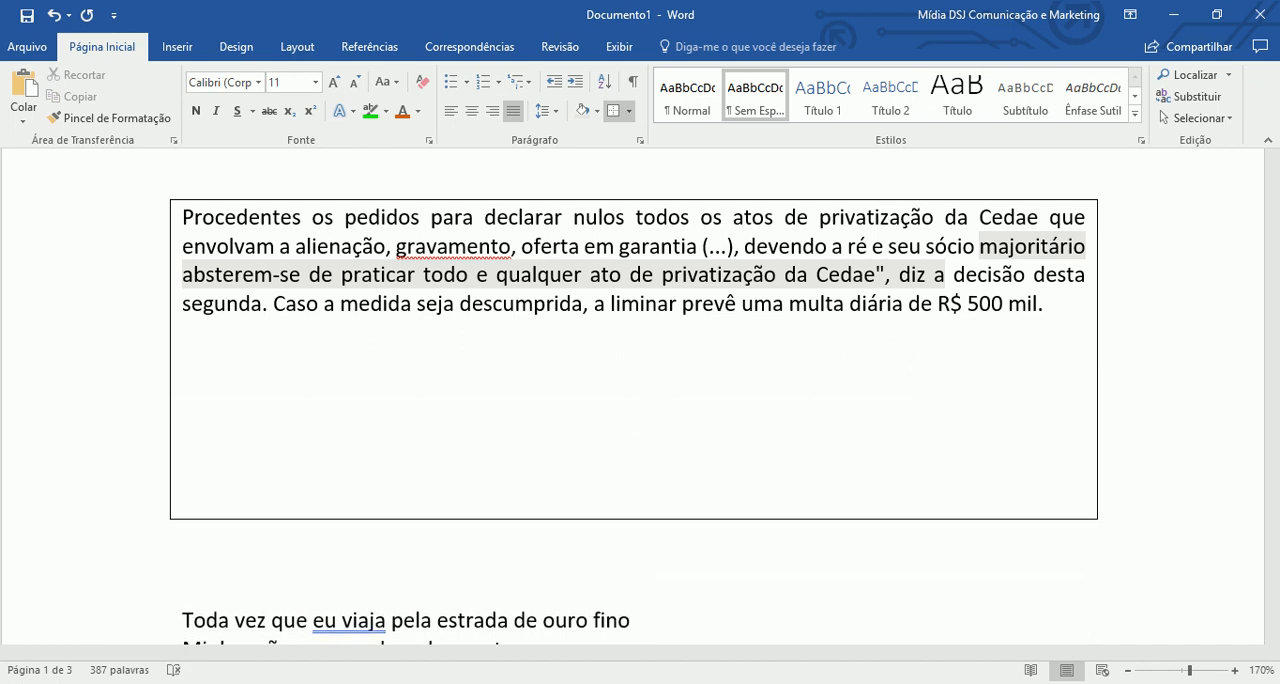
click(632, 81)
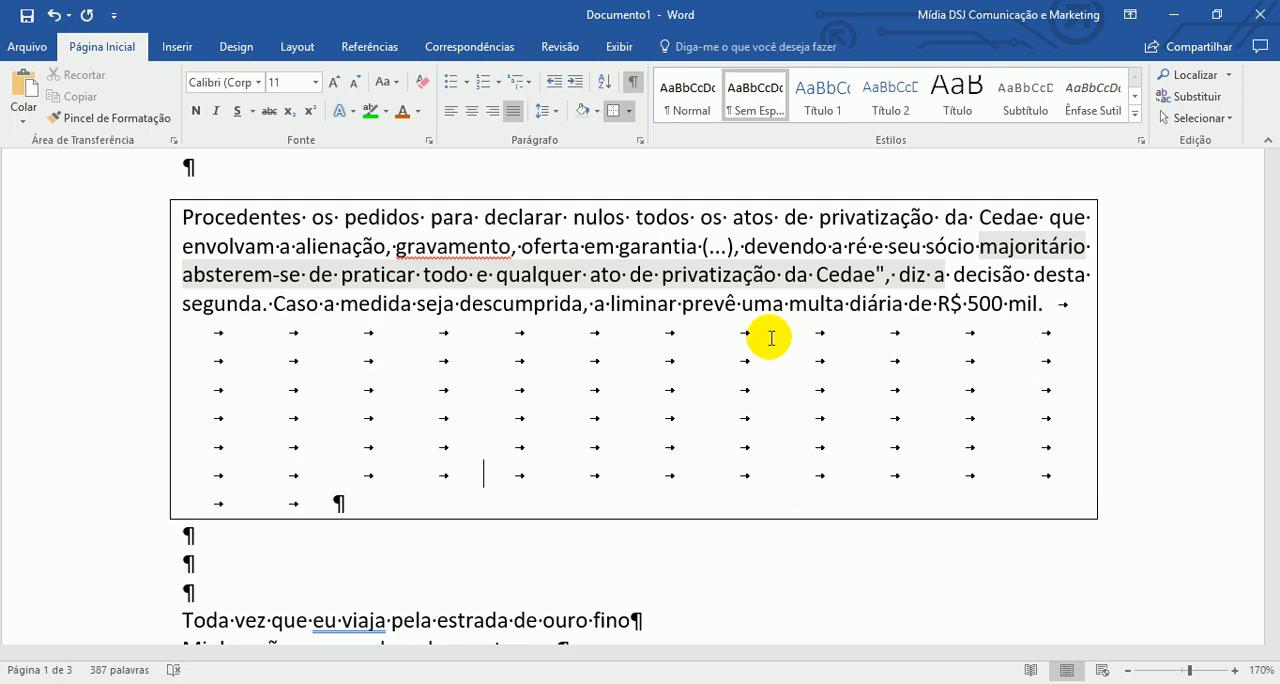
- Reopen the Replace dialog, clear both the find and replacement texts, and expand the additional search options
click(1196, 97)
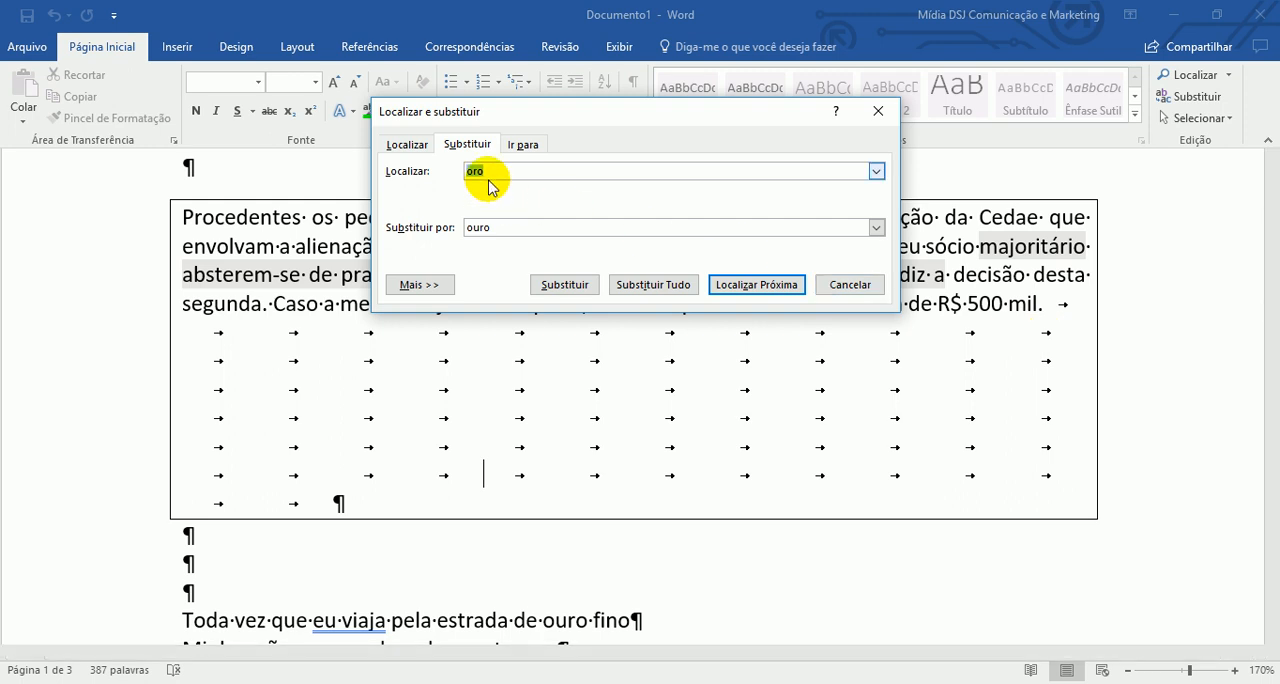
key(BackSpace)
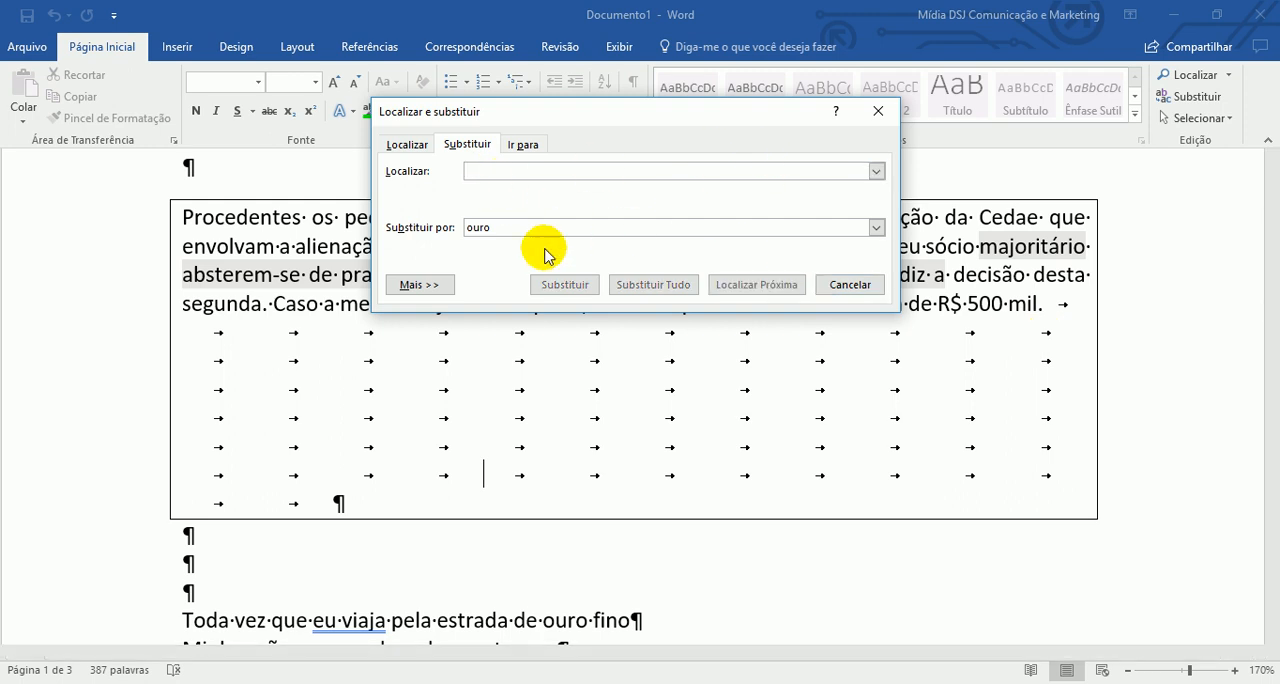
click(492, 171)
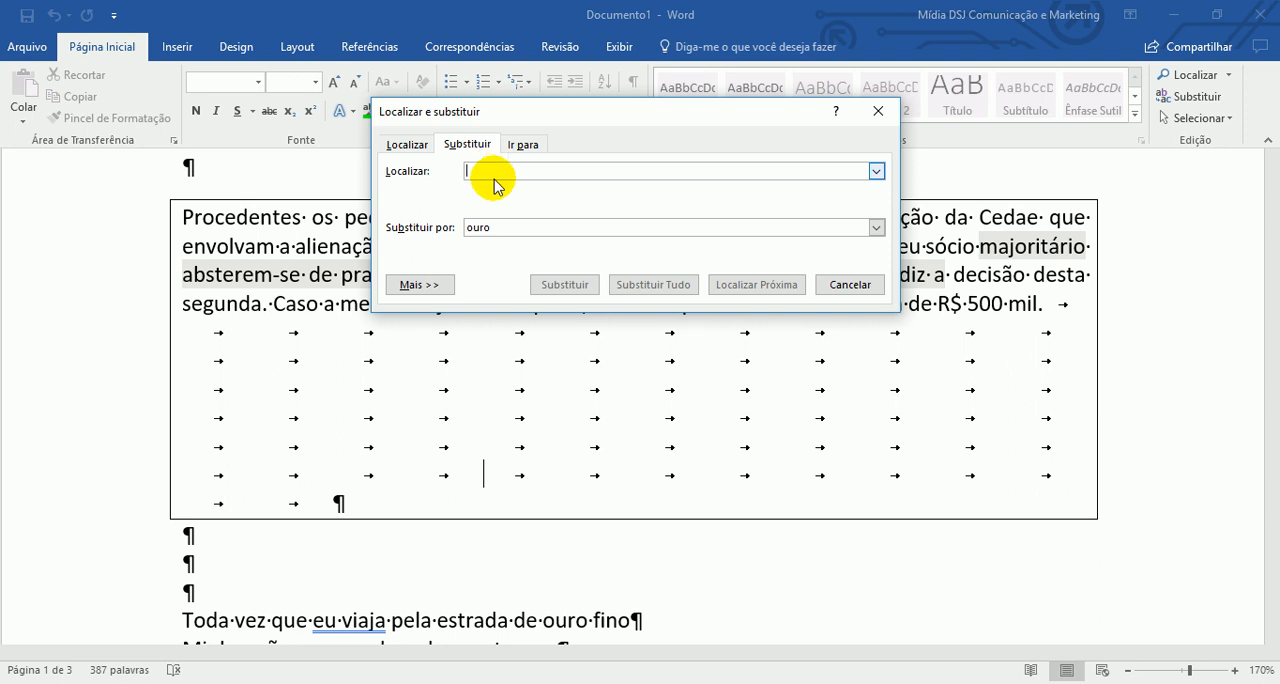
key(Tab)
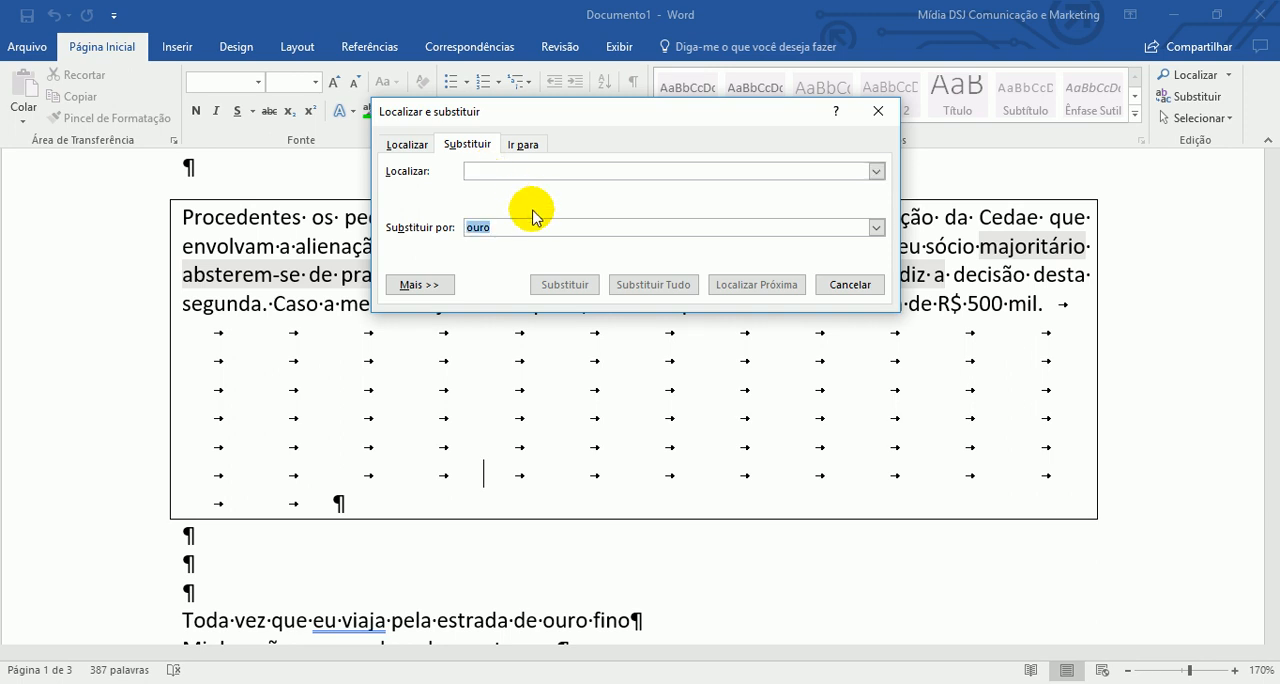
key(BackSpace)
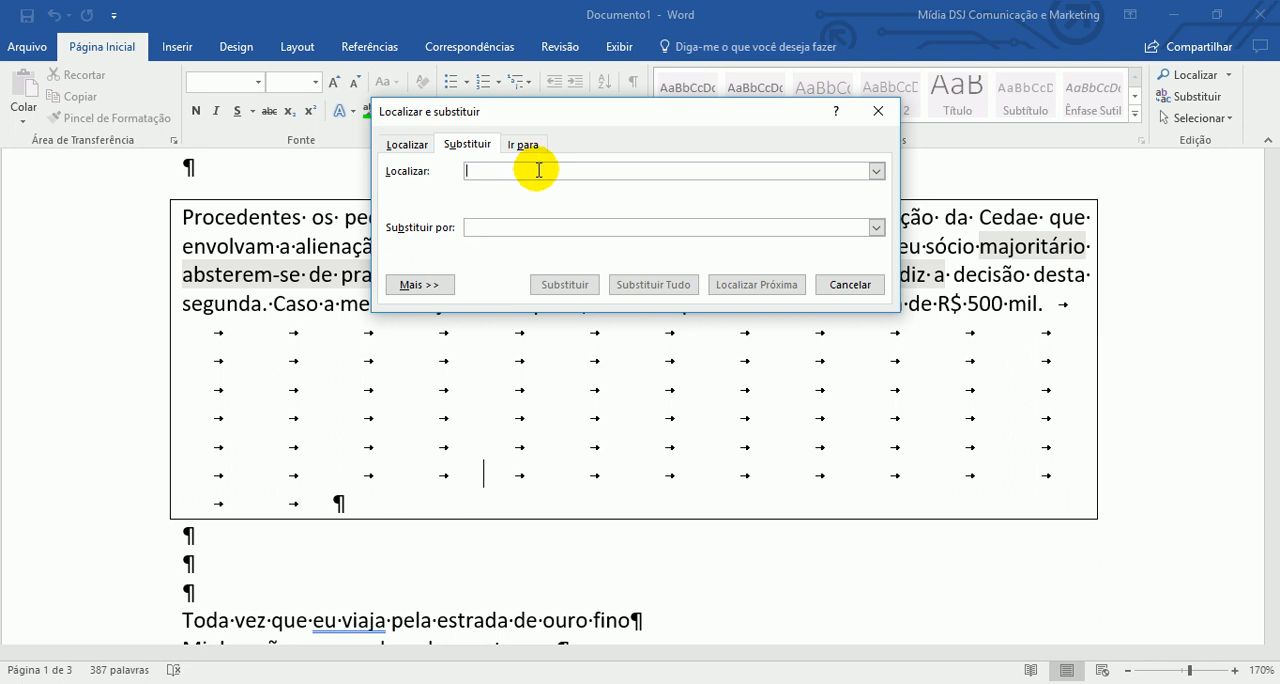
click(420, 285)
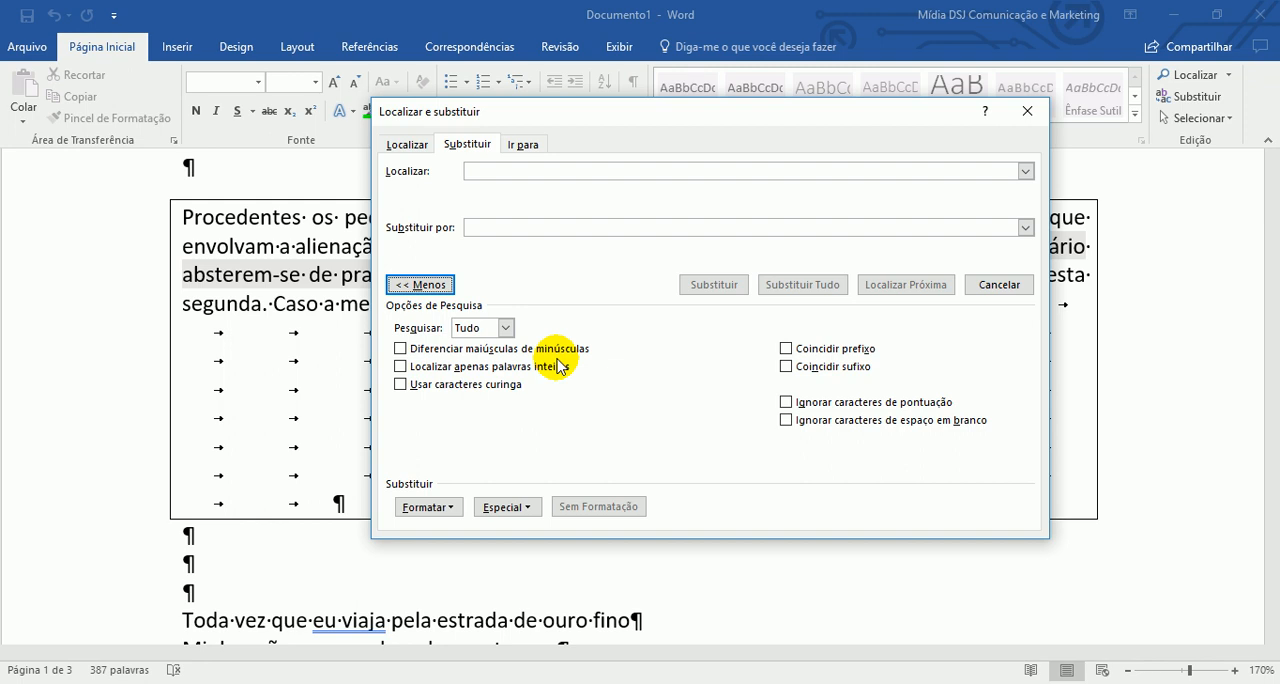
click(508, 176)
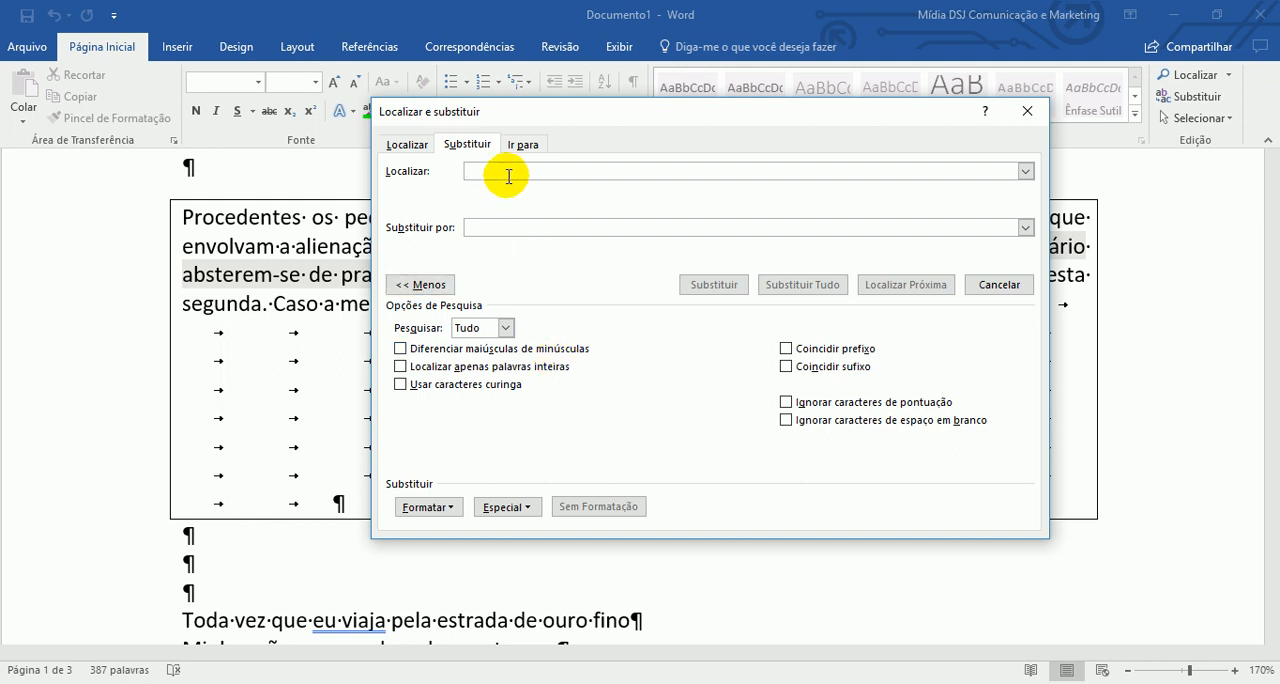
- Enter "Para" as the find text and "para" as the replacement, and toggle the match-case and wildcard options on and off
text(Para)
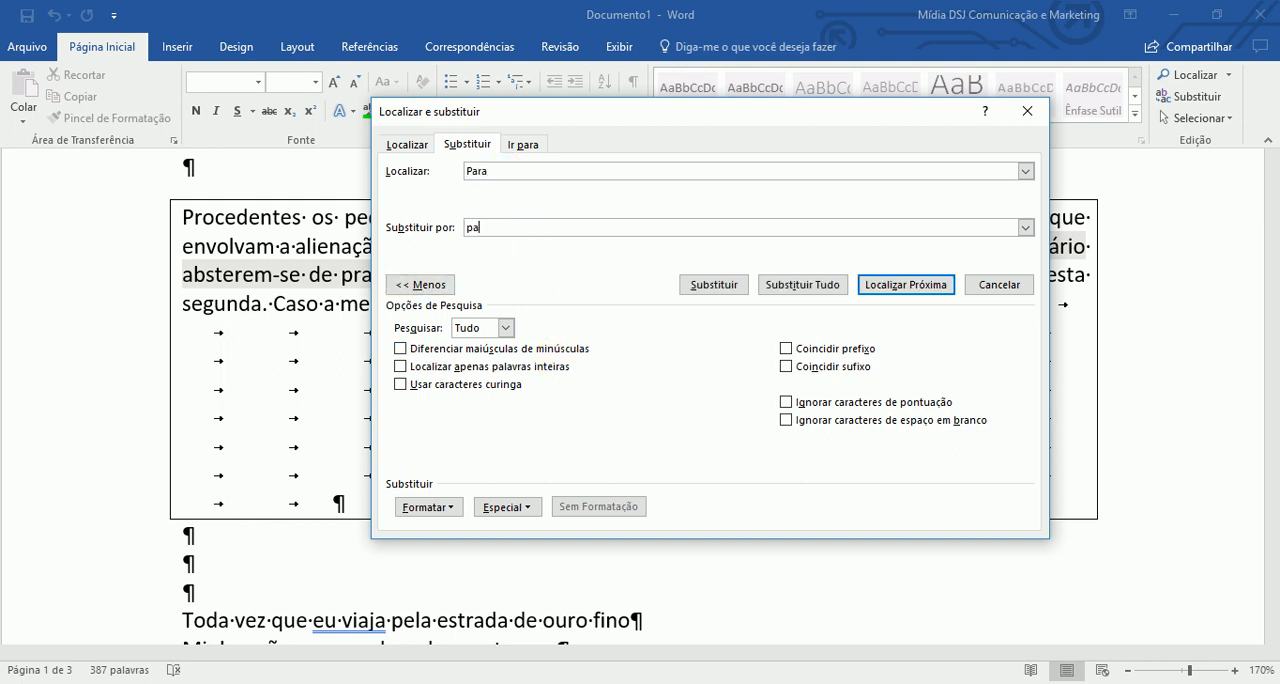
click(462, 350)
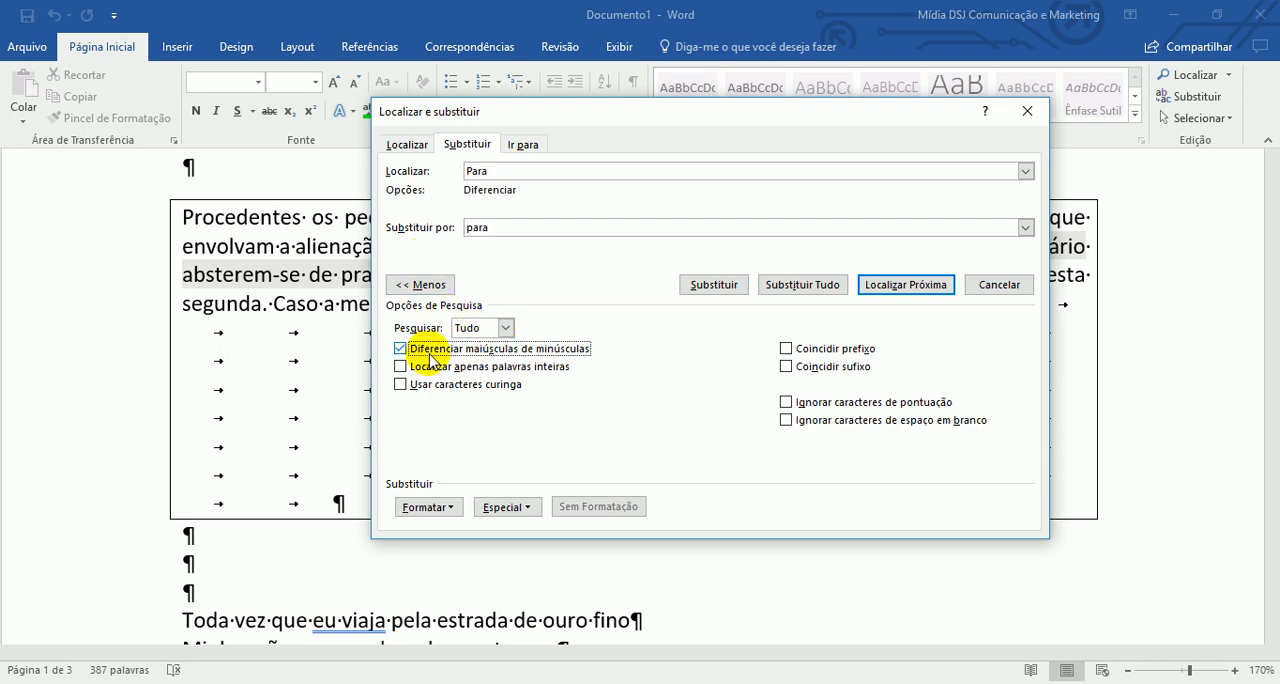
click(561, 350)
click(511, 386)
click(510, 386)
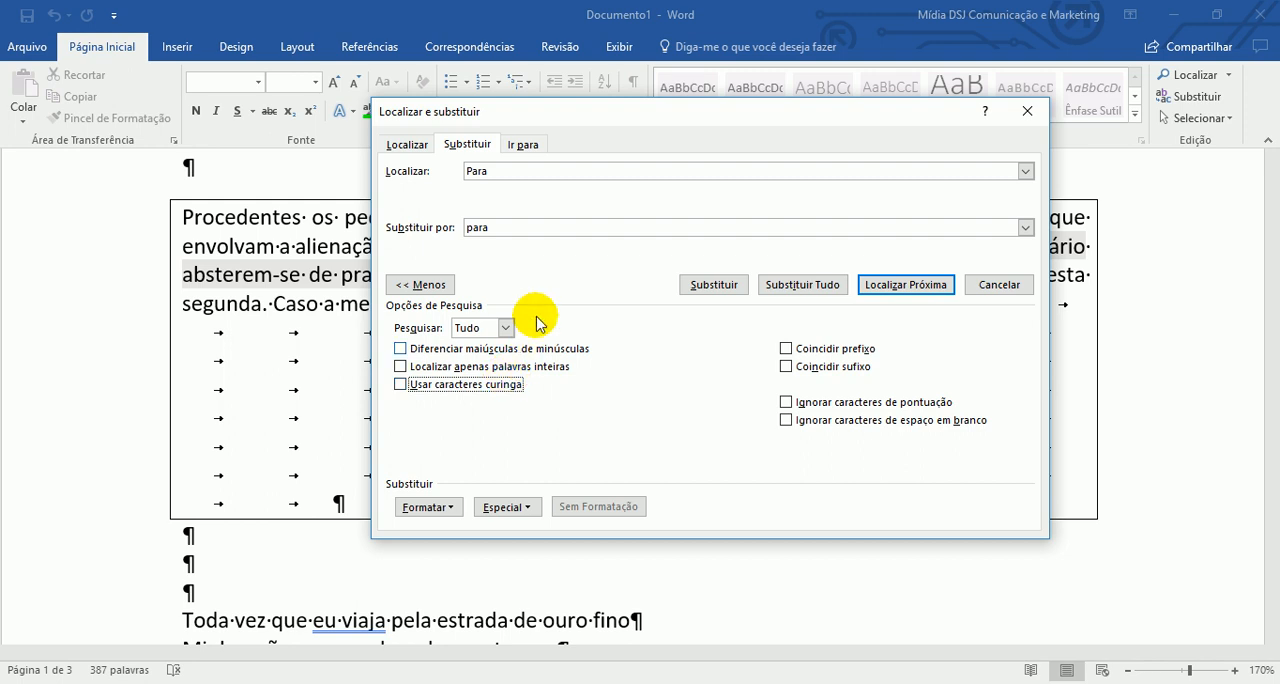
- Clear the replacement text "para" and the find text "Para"
drag(517, 227, 414, 227)
key(BackSpace)
double_click(488, 171)
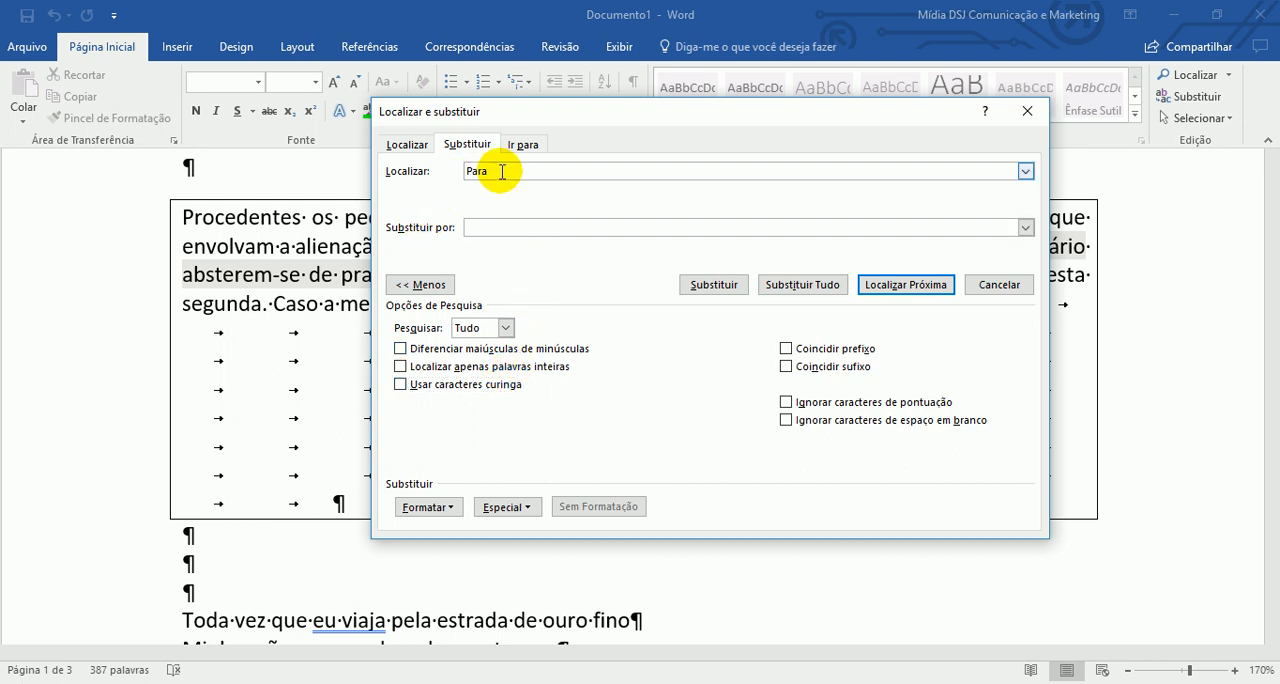
key(BackSpace)
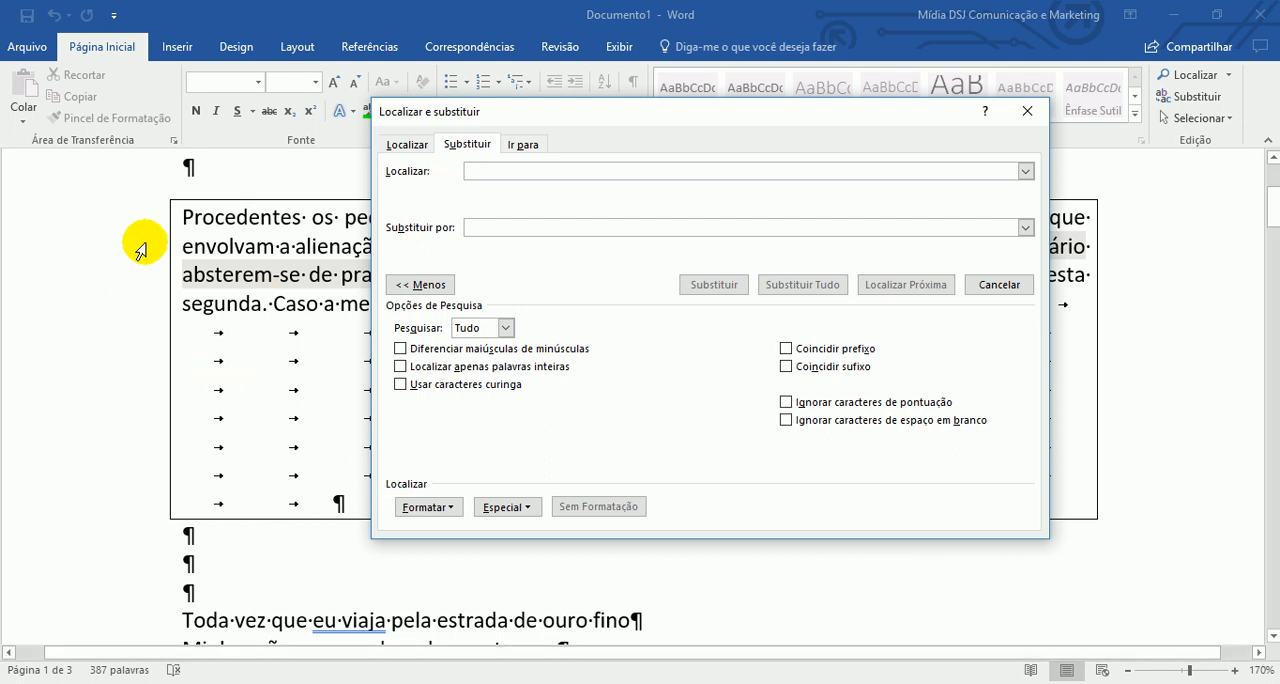
- Examine the tab-stop formatting criteria available for the find text, and leave them without setting any
click(433, 510)
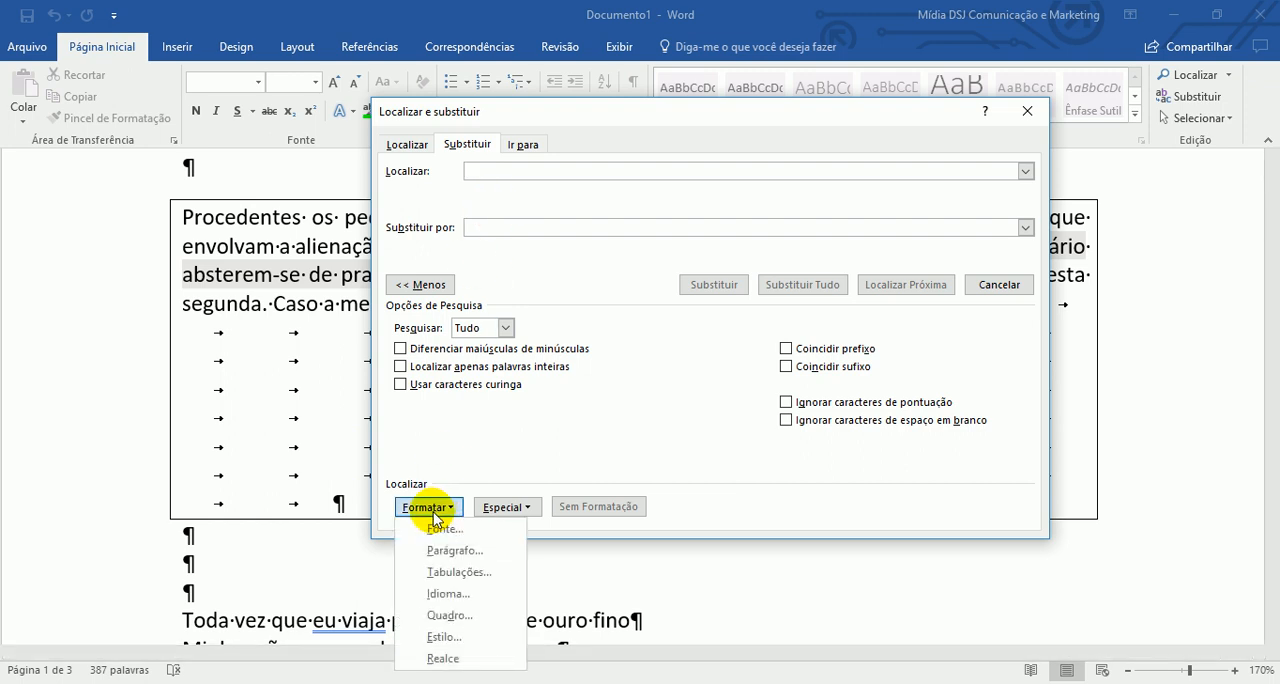
click(499, 574)
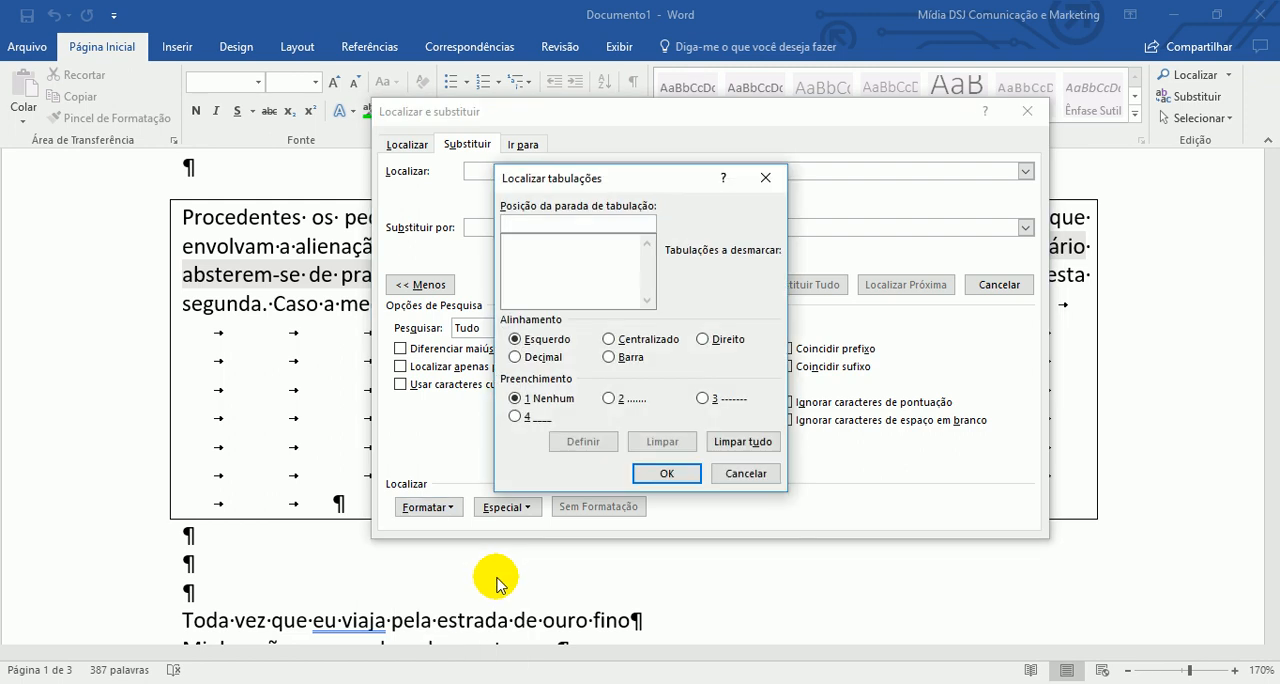
click(667, 474)
click(428, 507)
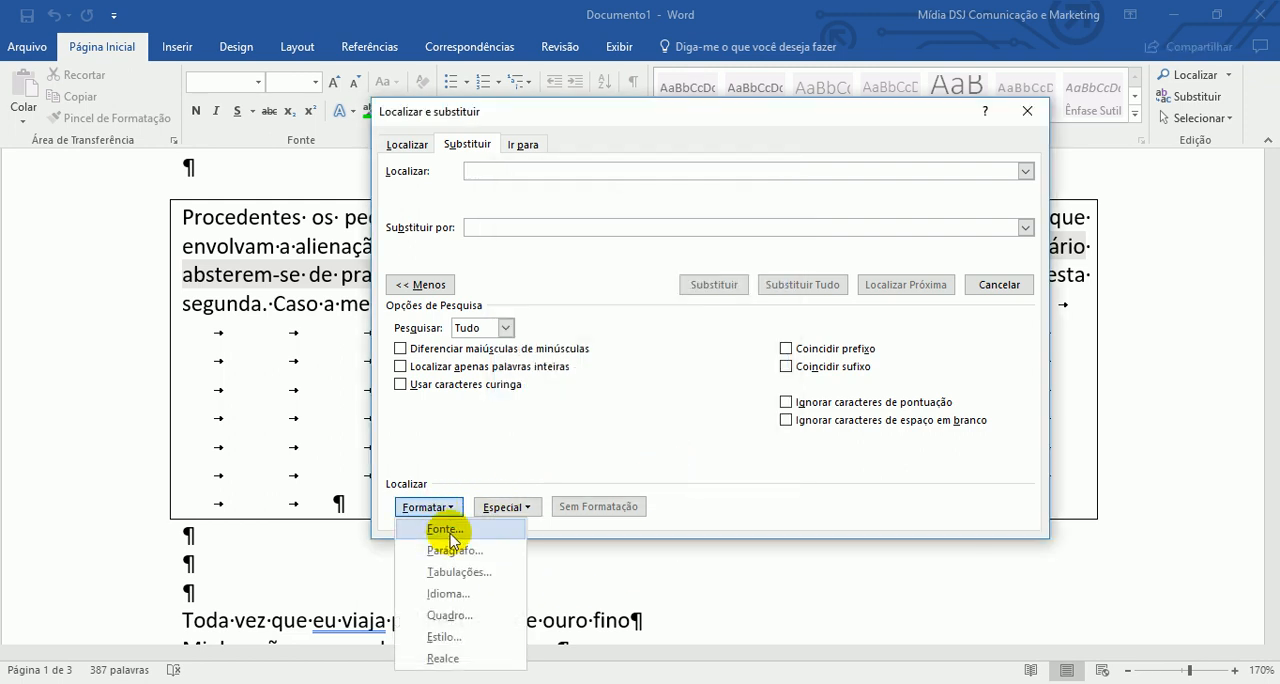
click(480, 574)
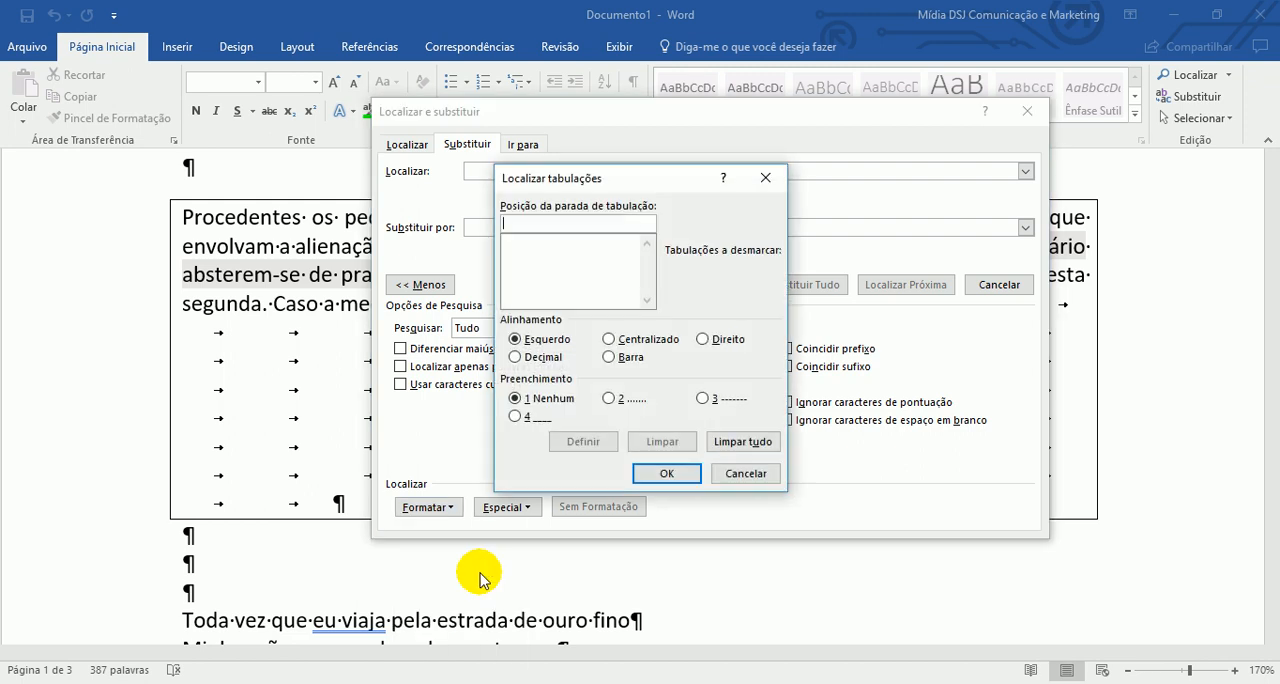
click(548, 340)
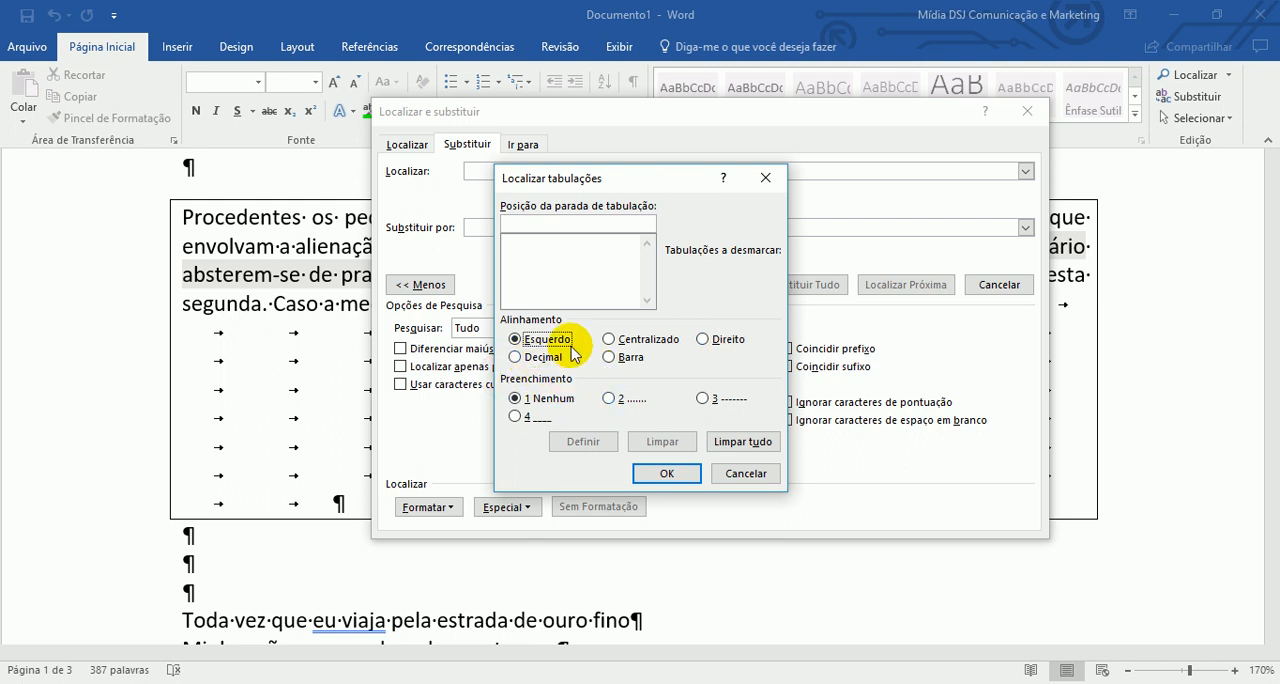
click(740, 474)
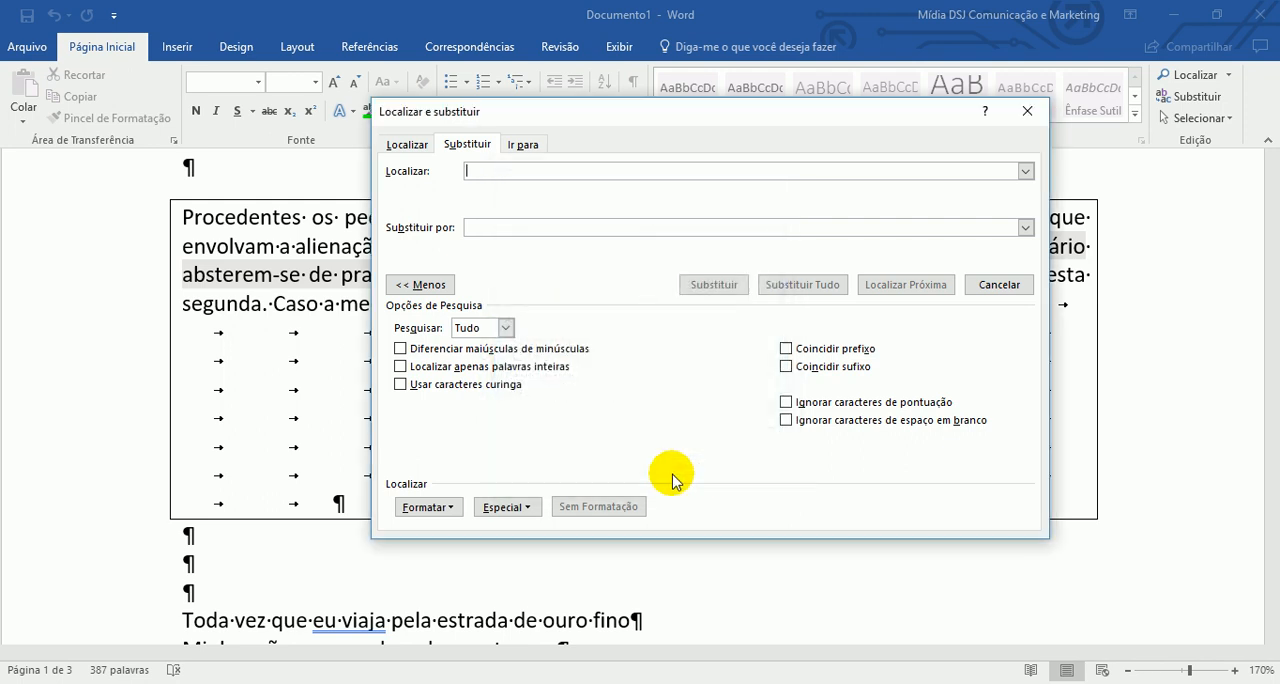
click(459, 507)
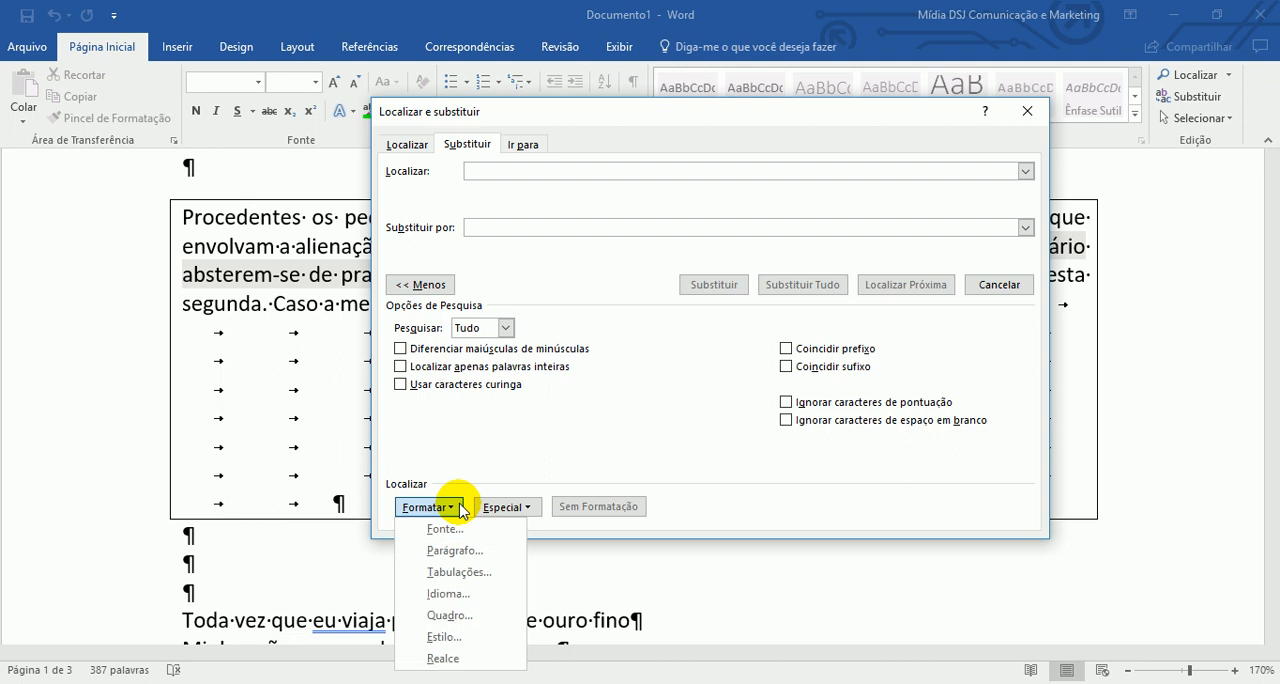
- Search for the next tab character in the document using the code ^t
click(567, 172)
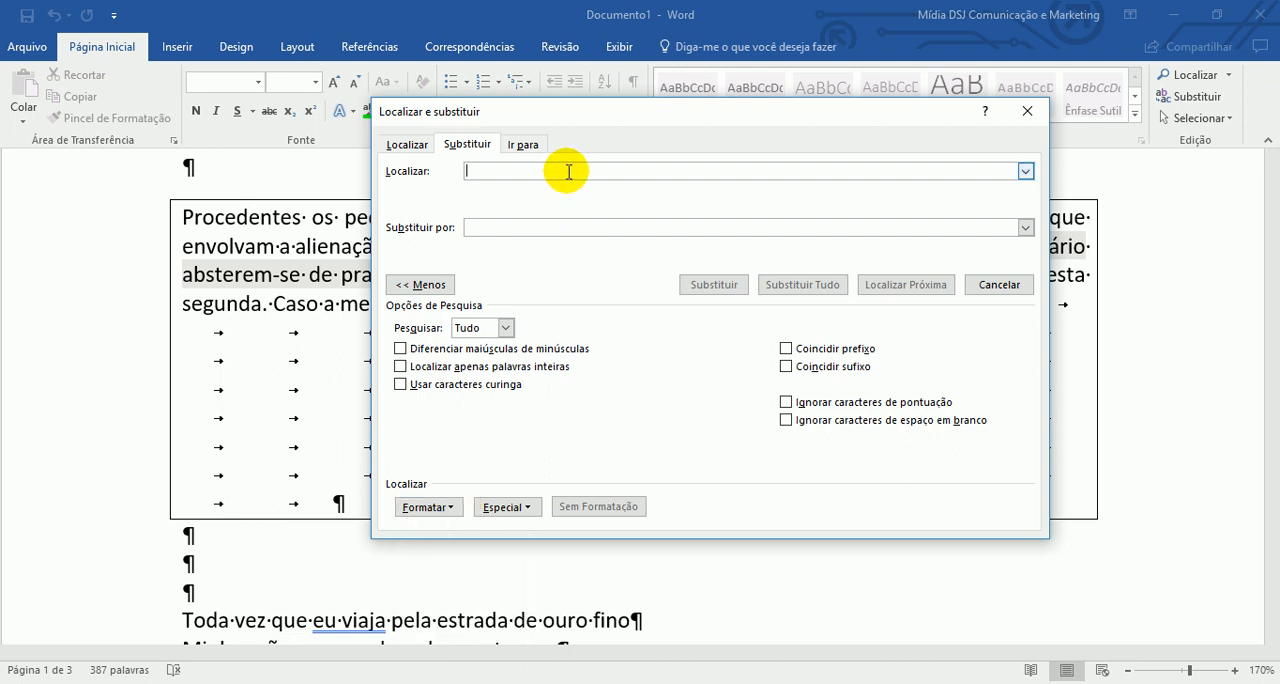
text(^t)
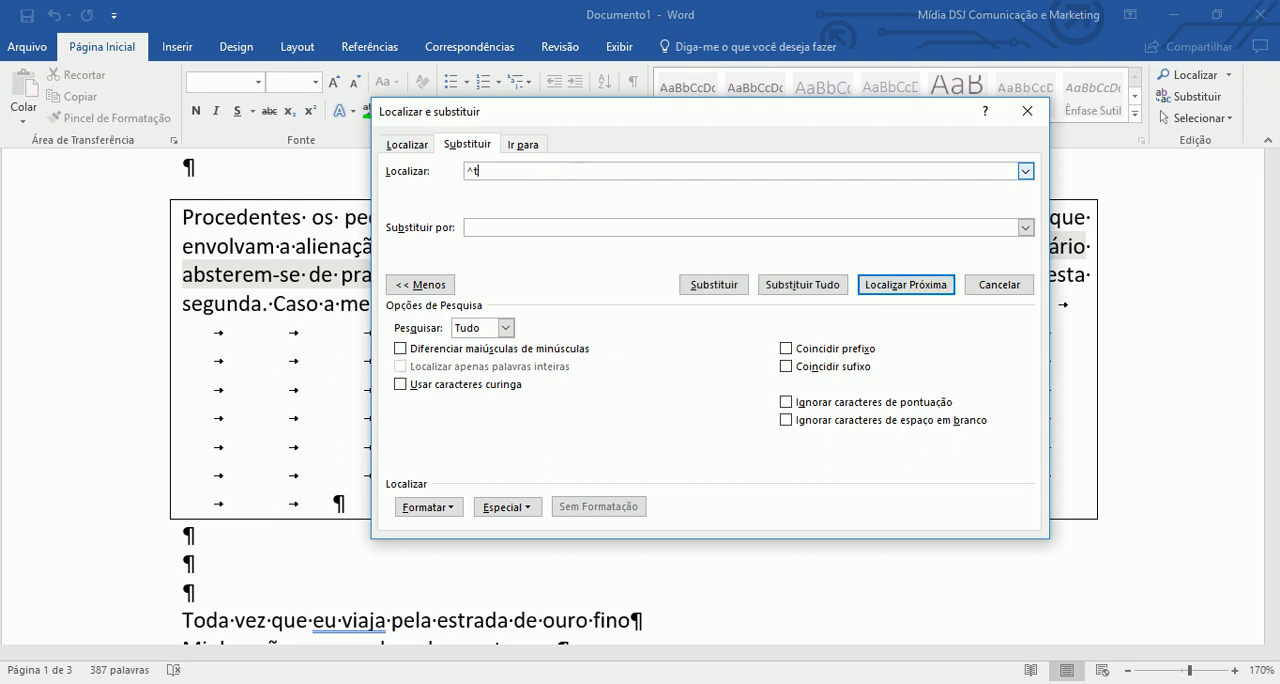
click(905, 285)
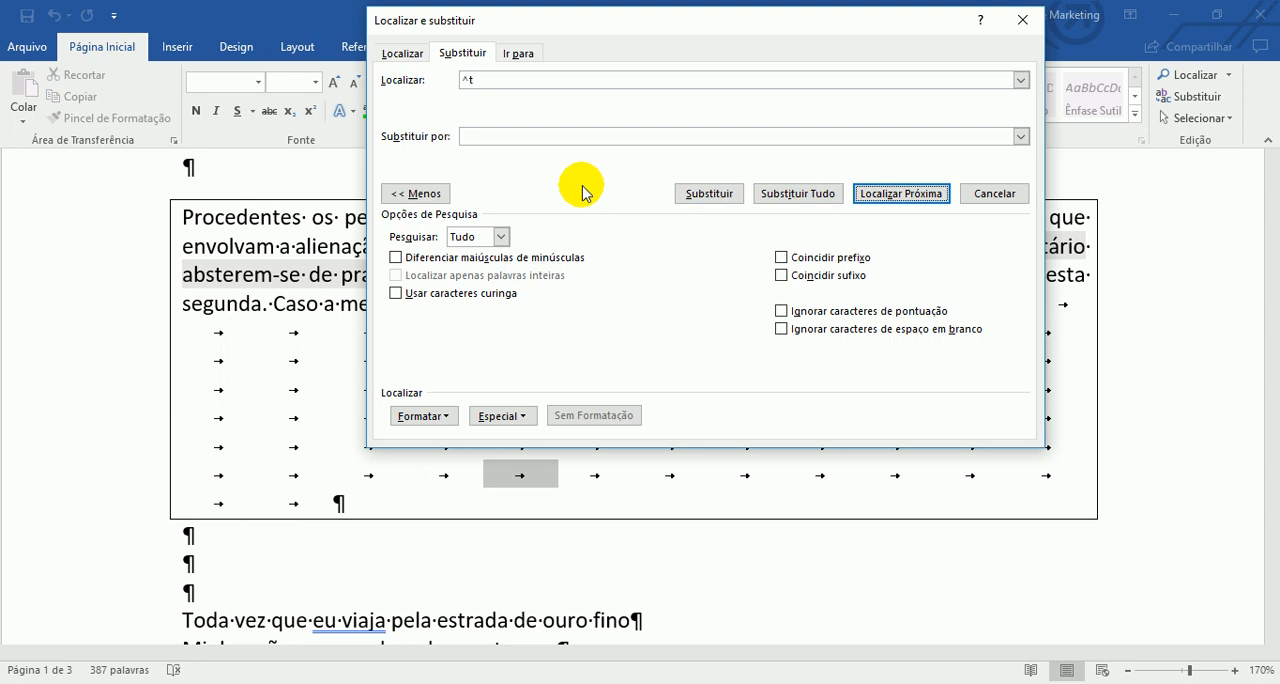
- Clear the find text, enter ^t again and find the next four tab characters in the bordered paragraph
click(525, 80)
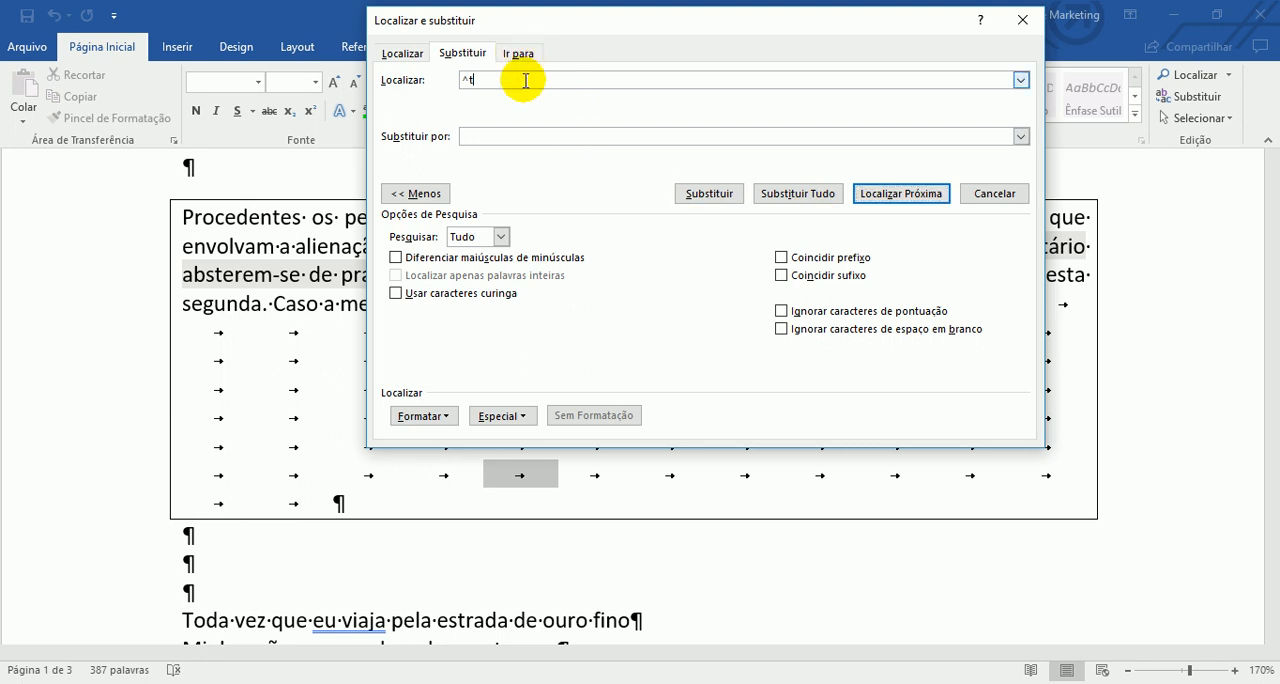
key(BackSpace)
key(BackSpace)
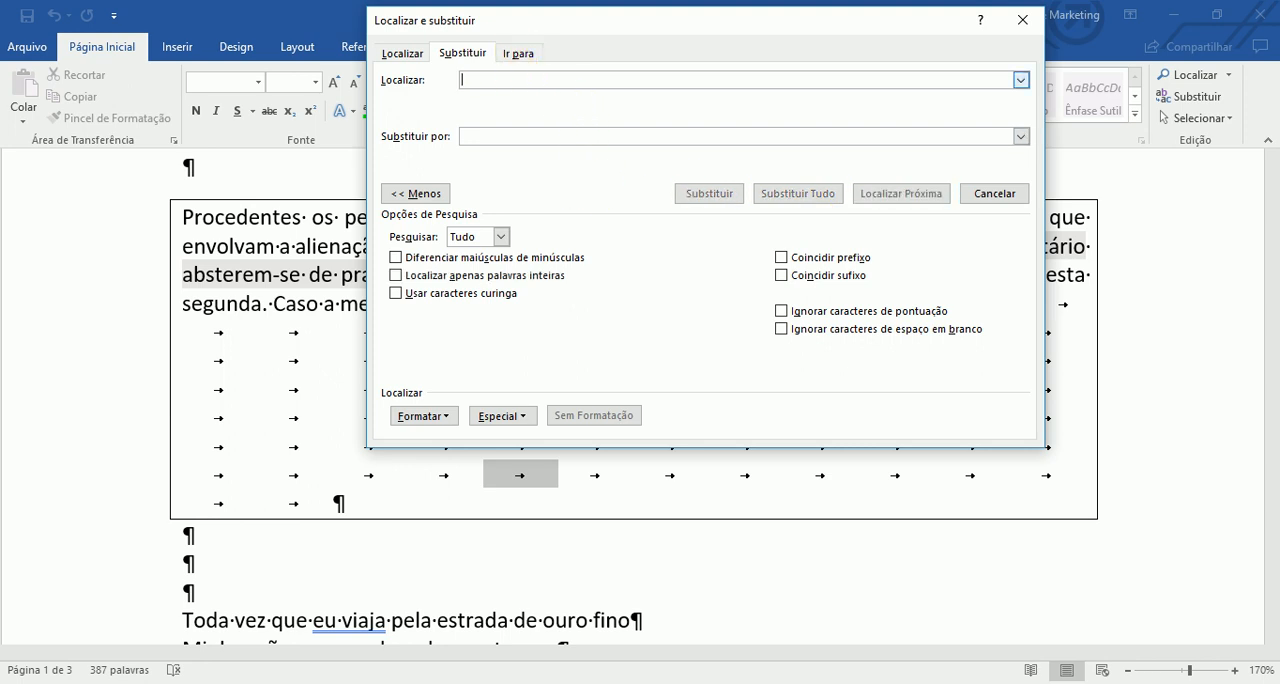
text(^t)
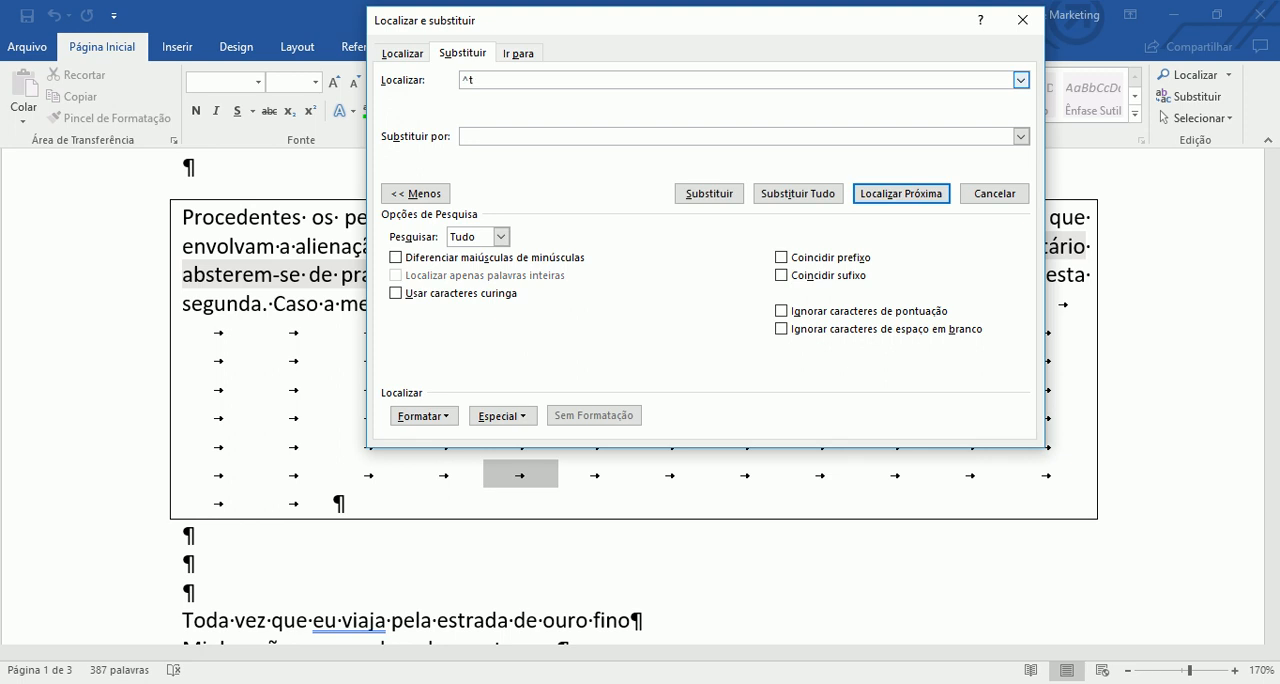
click(881, 197)
click(881, 197)
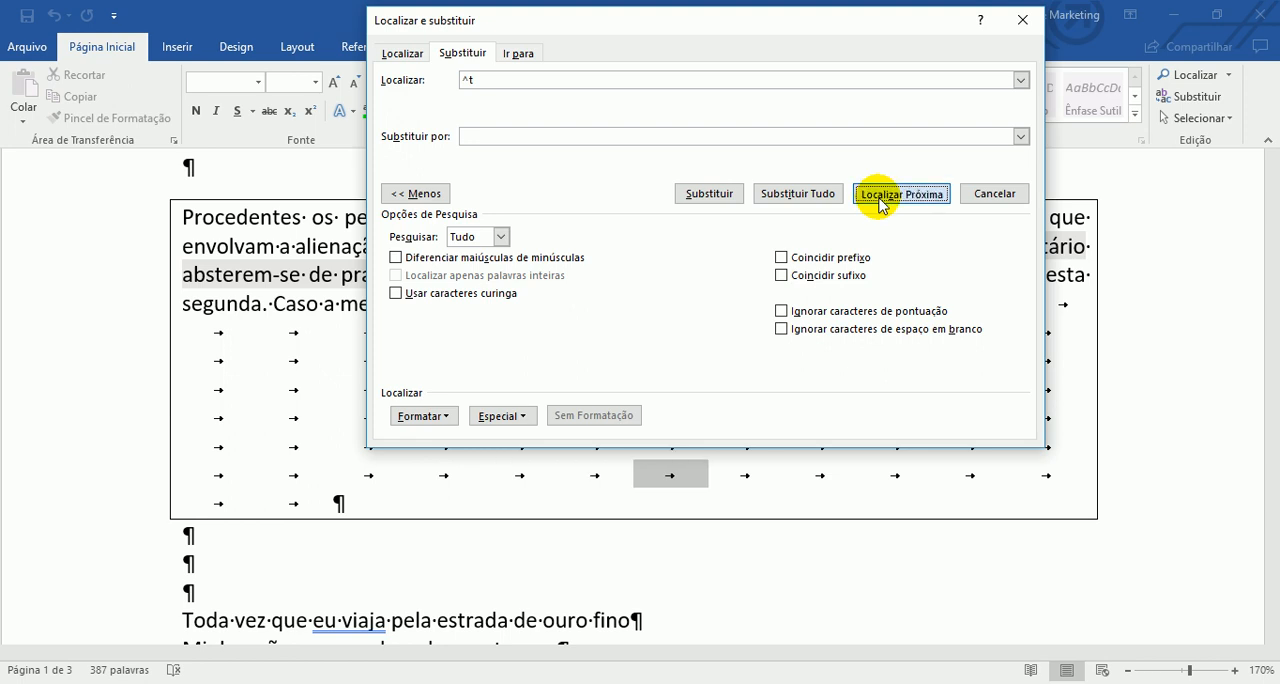
click(881, 197)
click(881, 197)
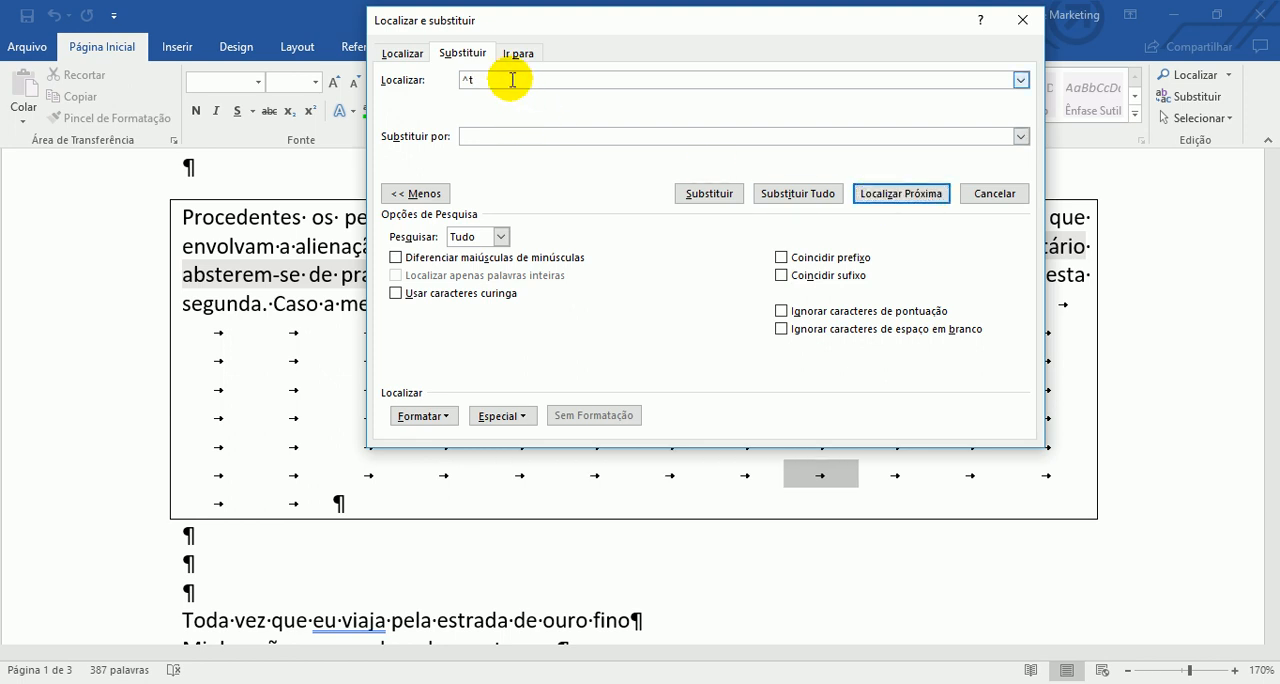
- Replace the find text with ^p and find the next paragraph marks one after another
click(512, 80)
key(BackSpace)
key(BackSpace)
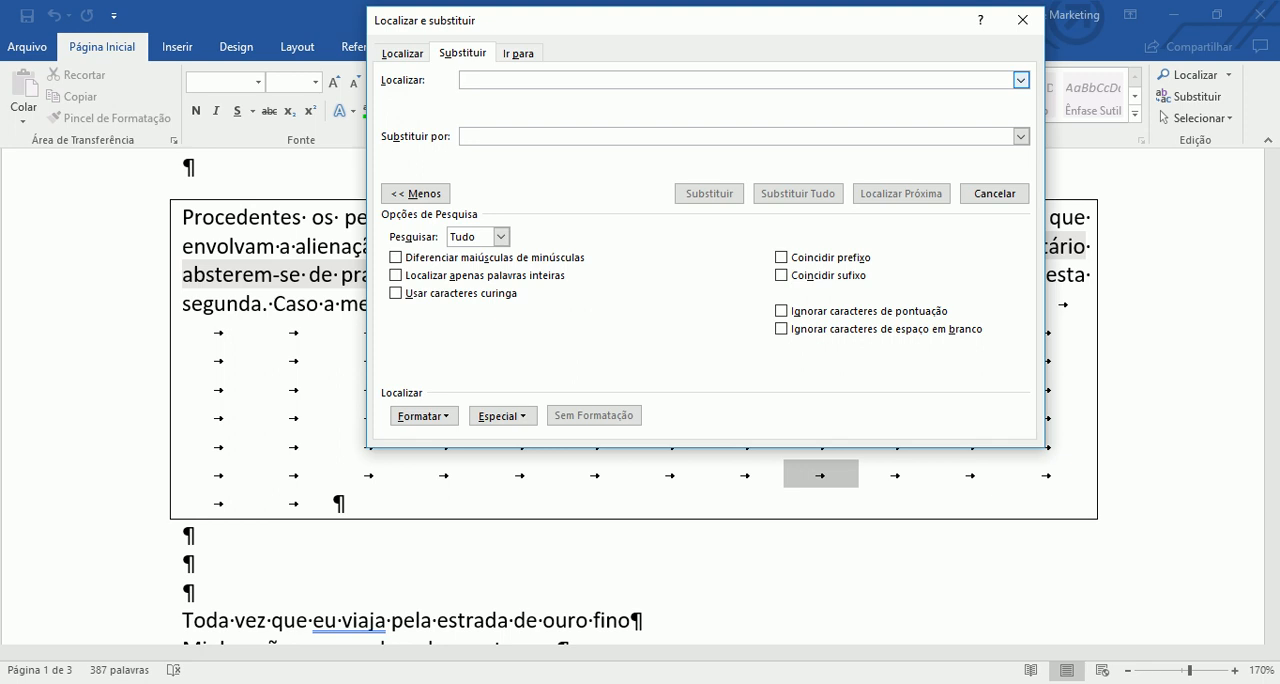
text(^p)
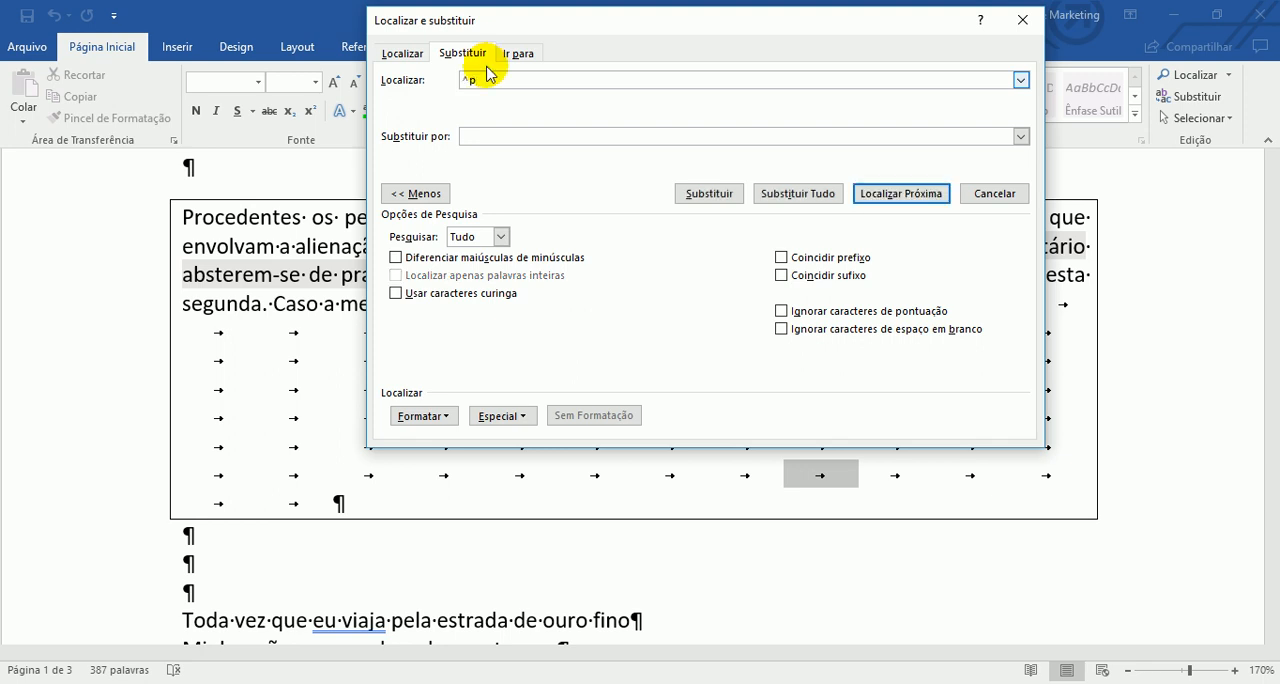
click(887, 194)
click(887, 194)
click(887, 194)
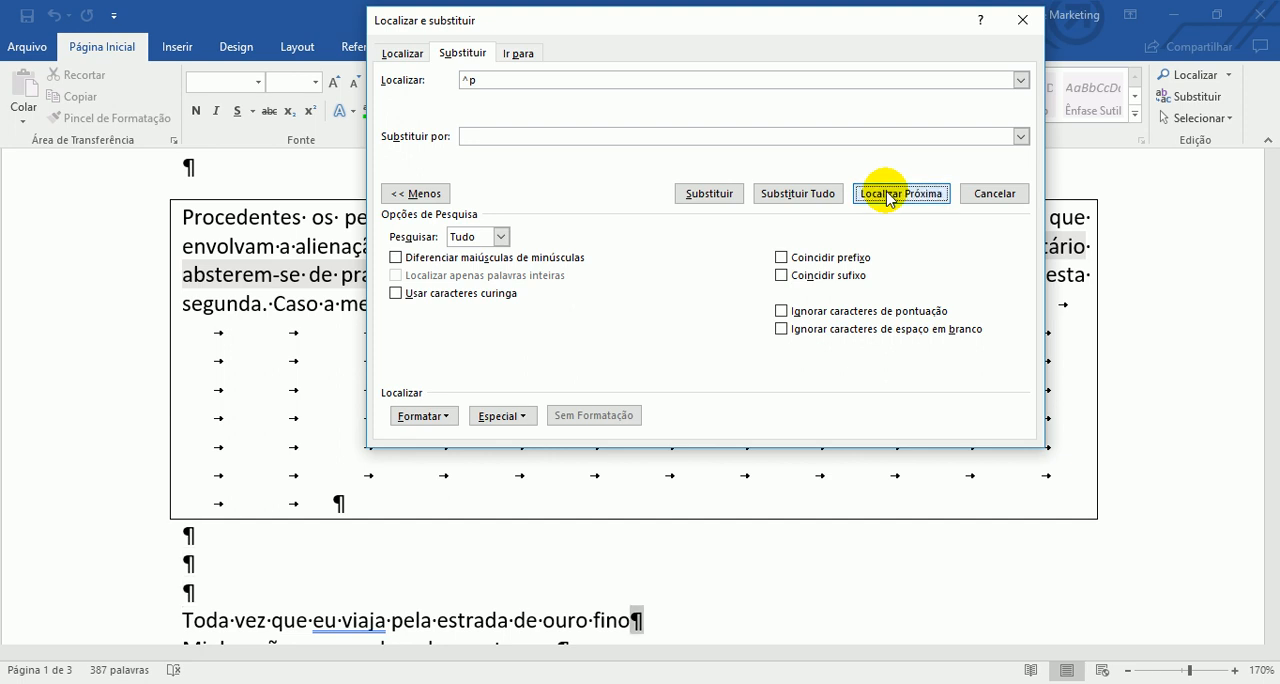
click(887, 194)
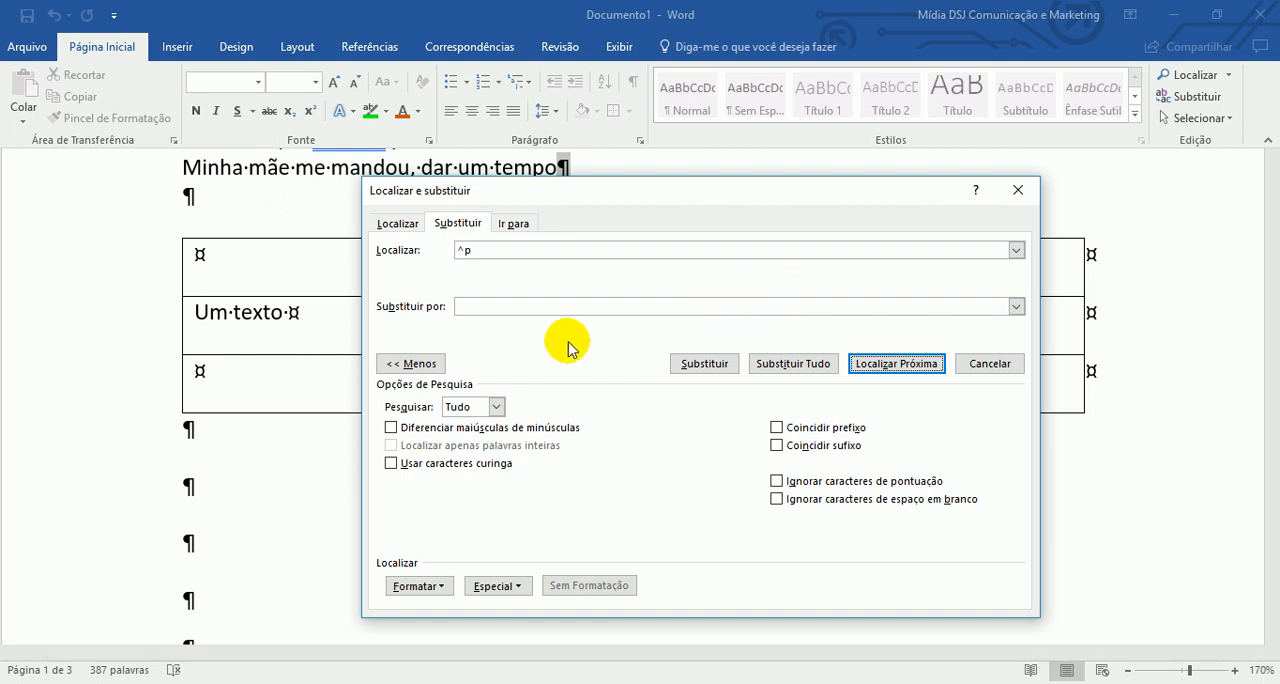
- Change the find text back to ^t and find two tab characters, moving the dialog aside to uncover the paragraph
click(529, 254)
key(BackSpace)
key(BackSpace)
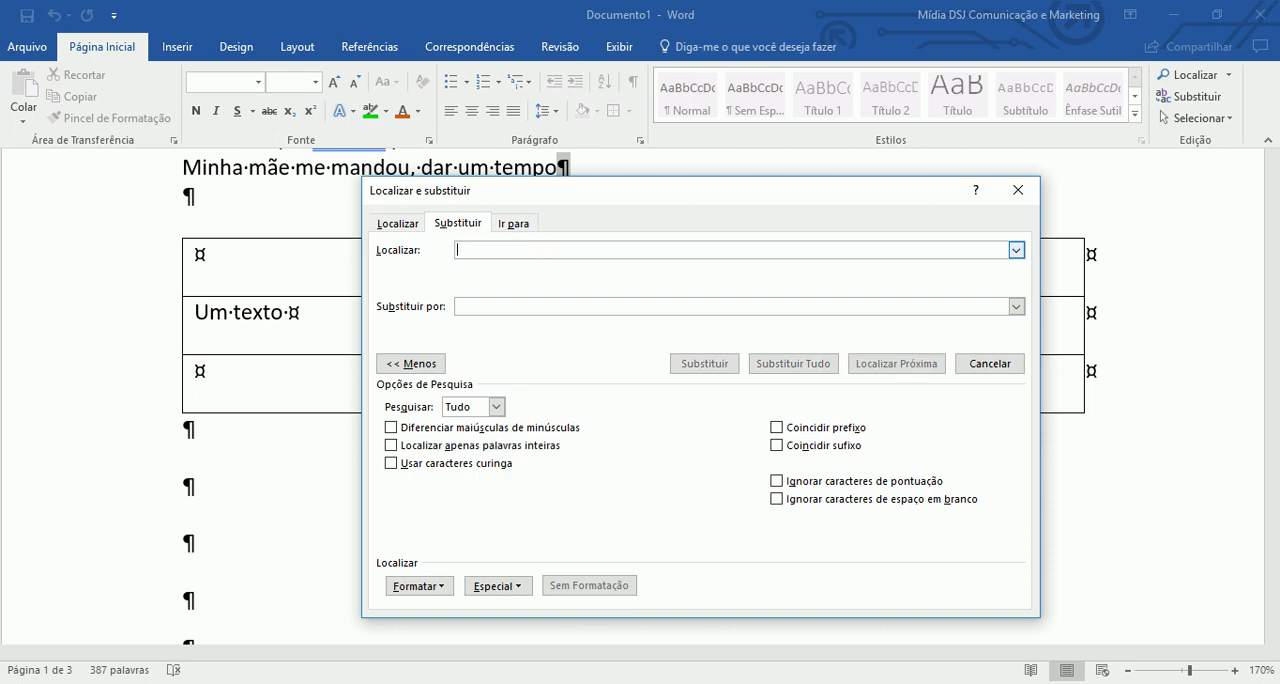
text(^t)
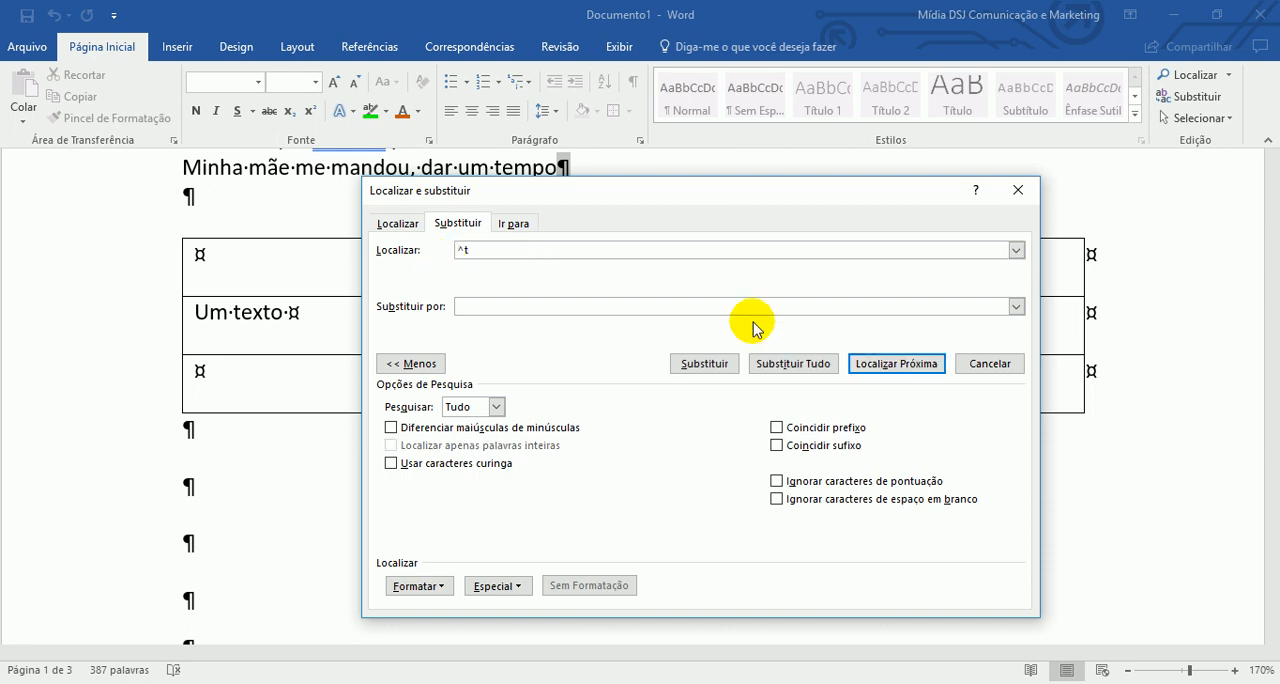
click(880, 370)
drag(735, 190, 886, 207)
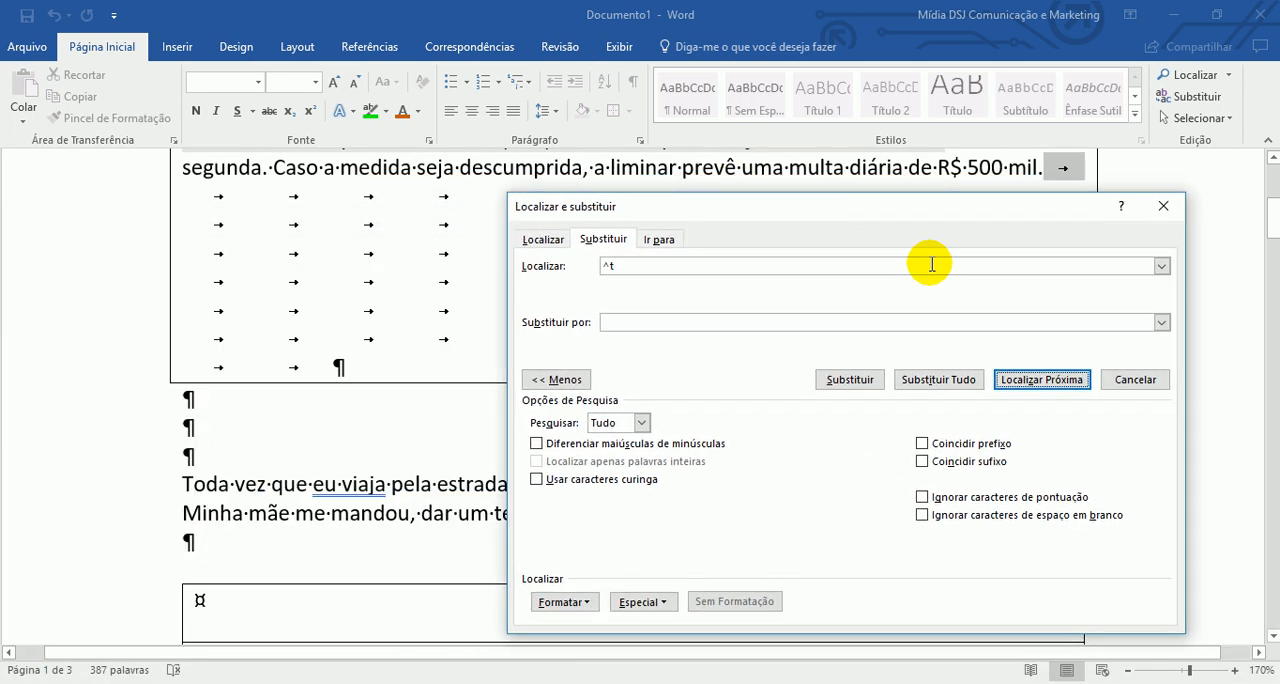
click(1035, 385)
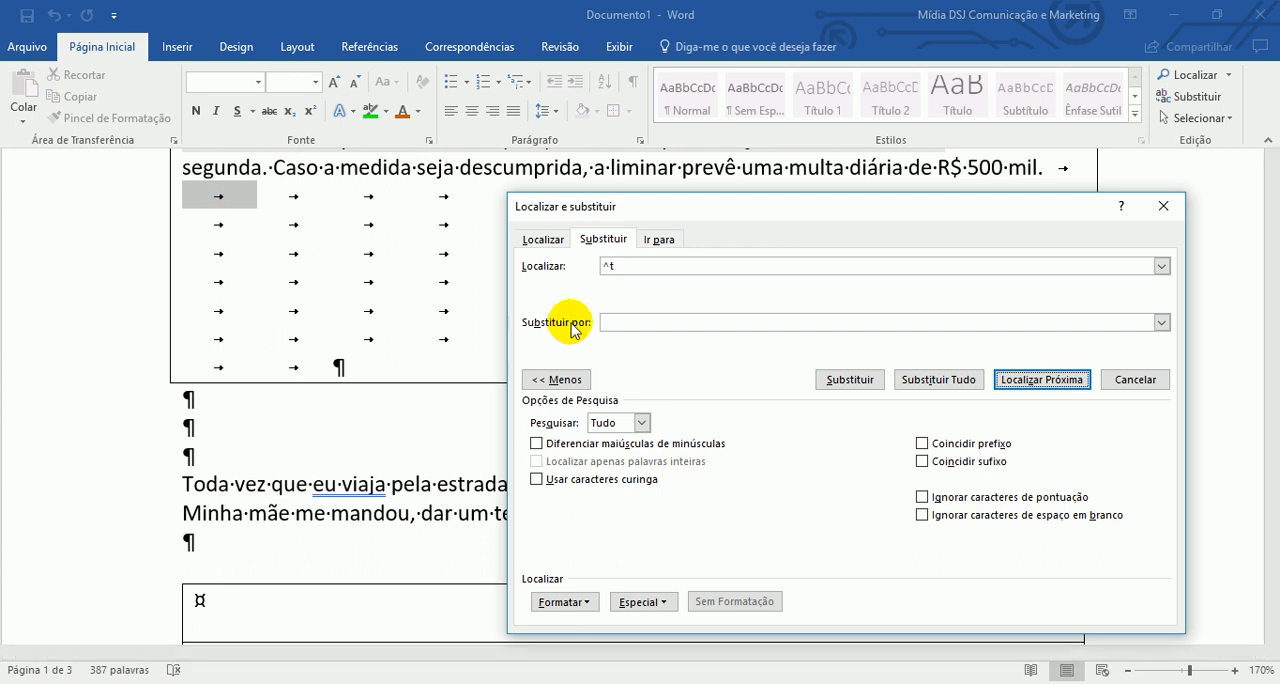
- Look at the paragraph formatting options for the replacement, cancel them, and insert the nonbreaking hyphen code ^~ as the replacement text
click(624, 322)
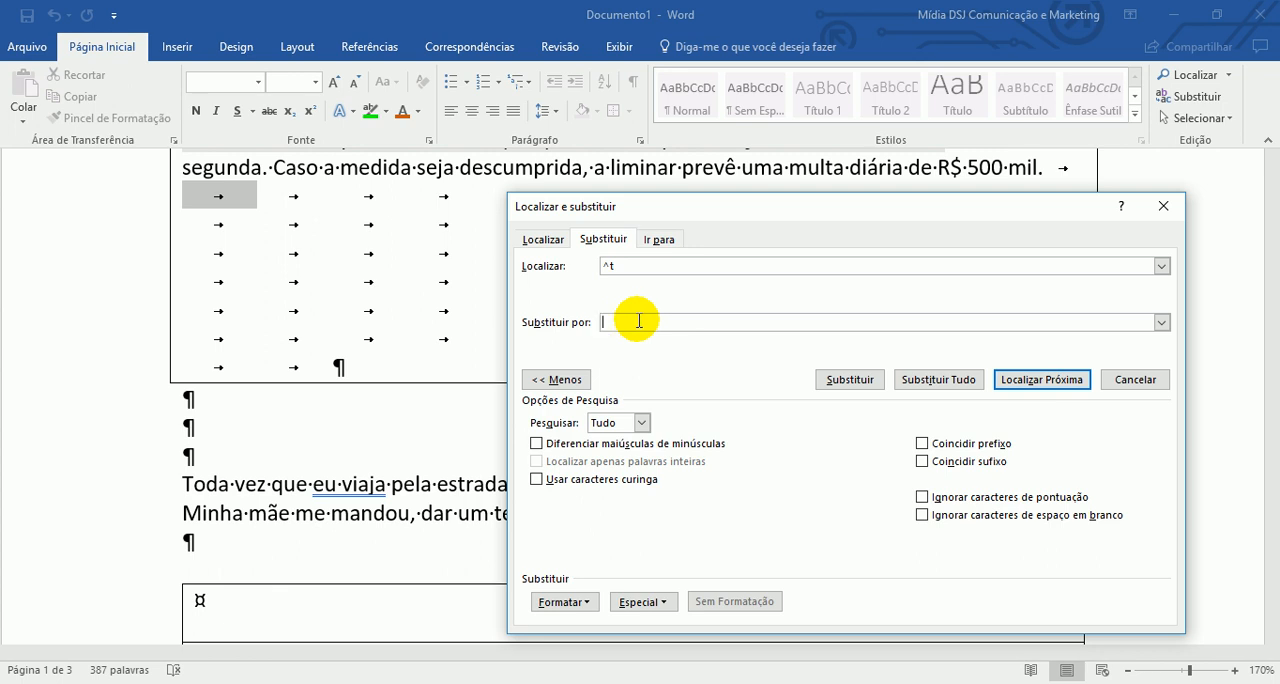
click(572, 602)
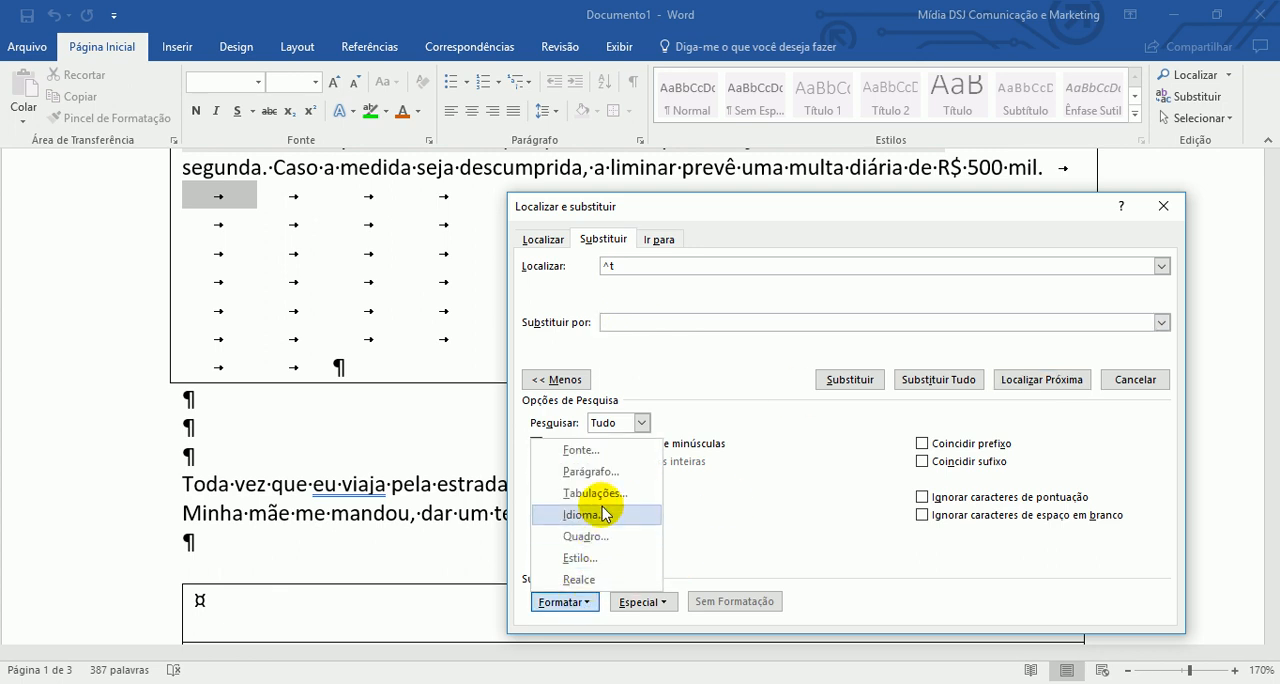
click(592, 472)
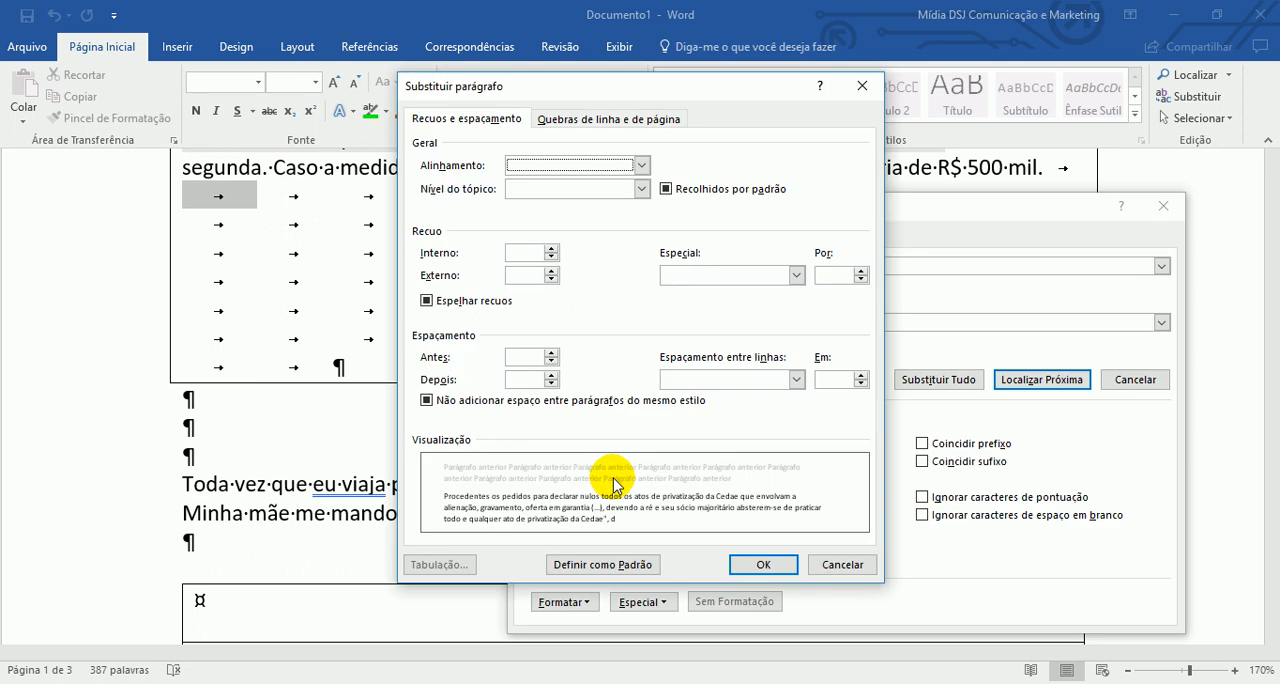
click(843, 564)
click(668, 601)
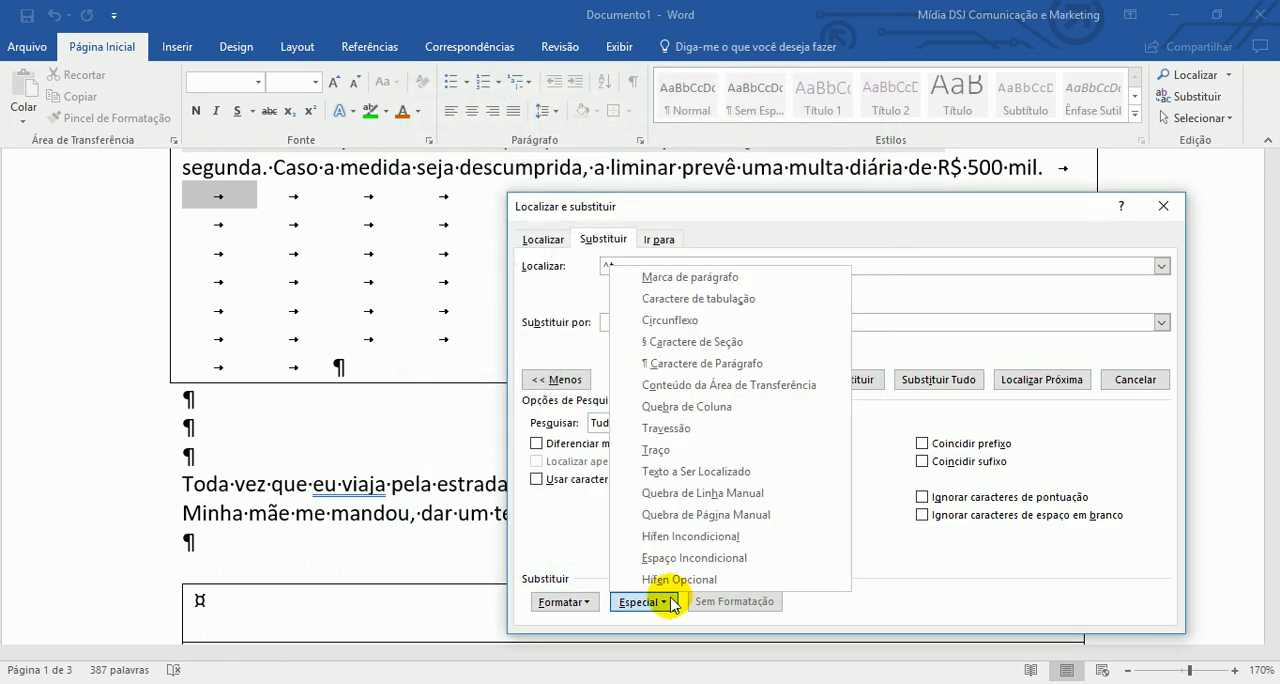
click(820, 537)
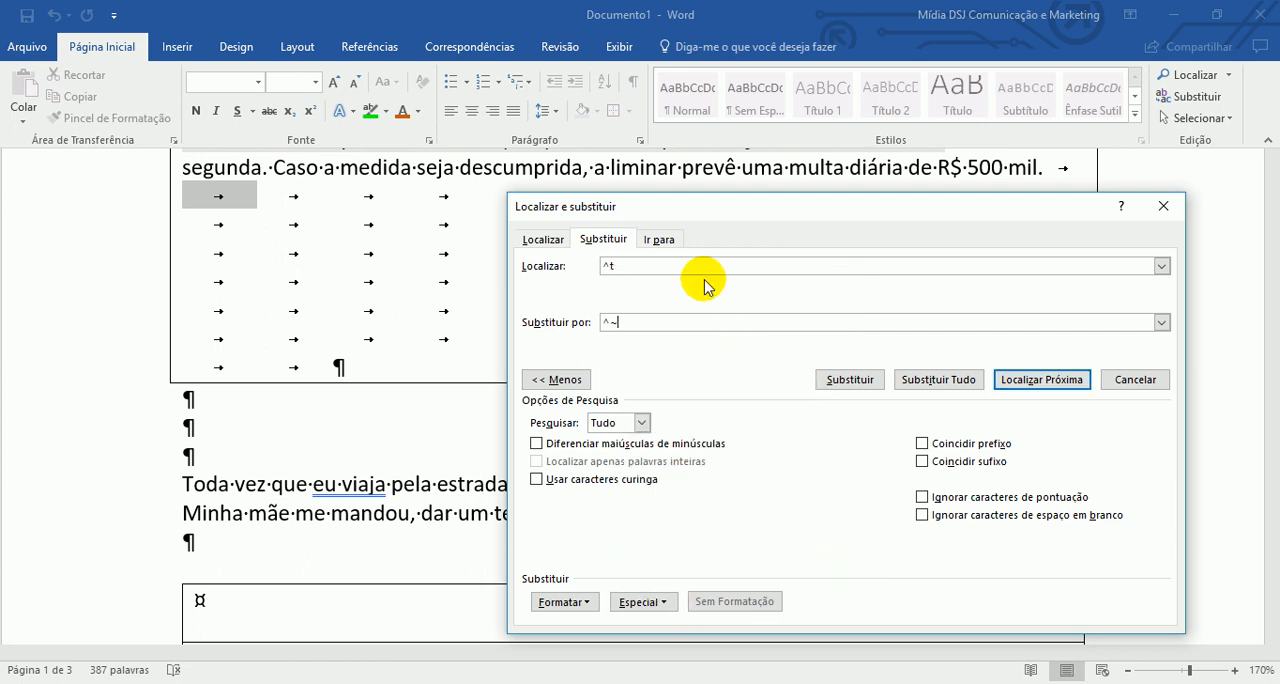
- Clear both the find text and the replacement text
click(700, 265)
key(BackSpace)
key(BackSpace)
drag(604, 322, 645, 337)
key(BackSpace)
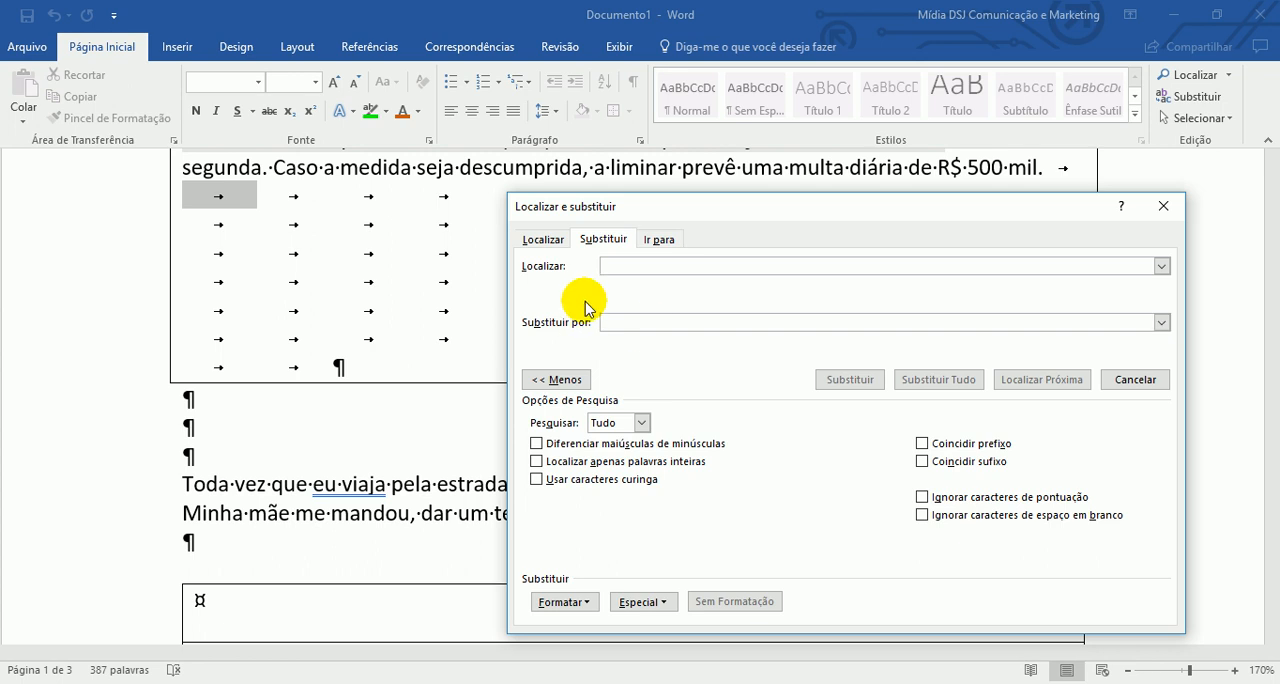
- Insert the tab character code ^t as the find text and the paragraph mark code ^p as the replacement text
click(622, 268)
click(645, 602)
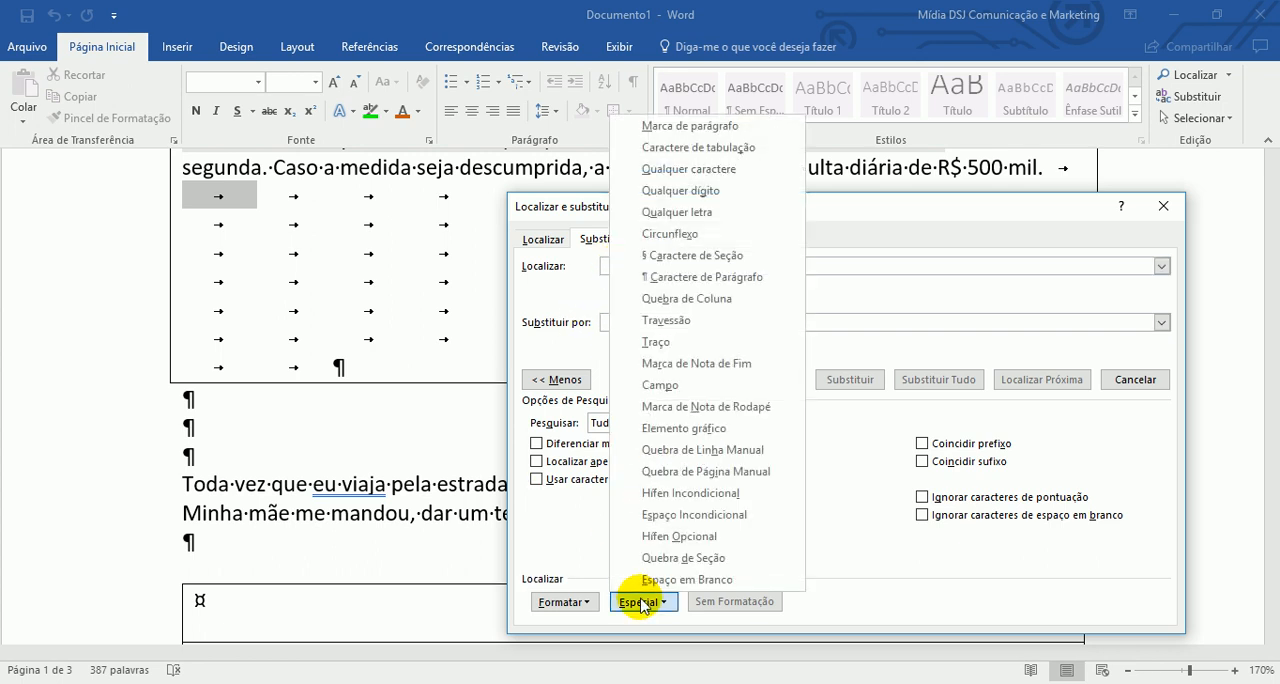
click(758, 158)
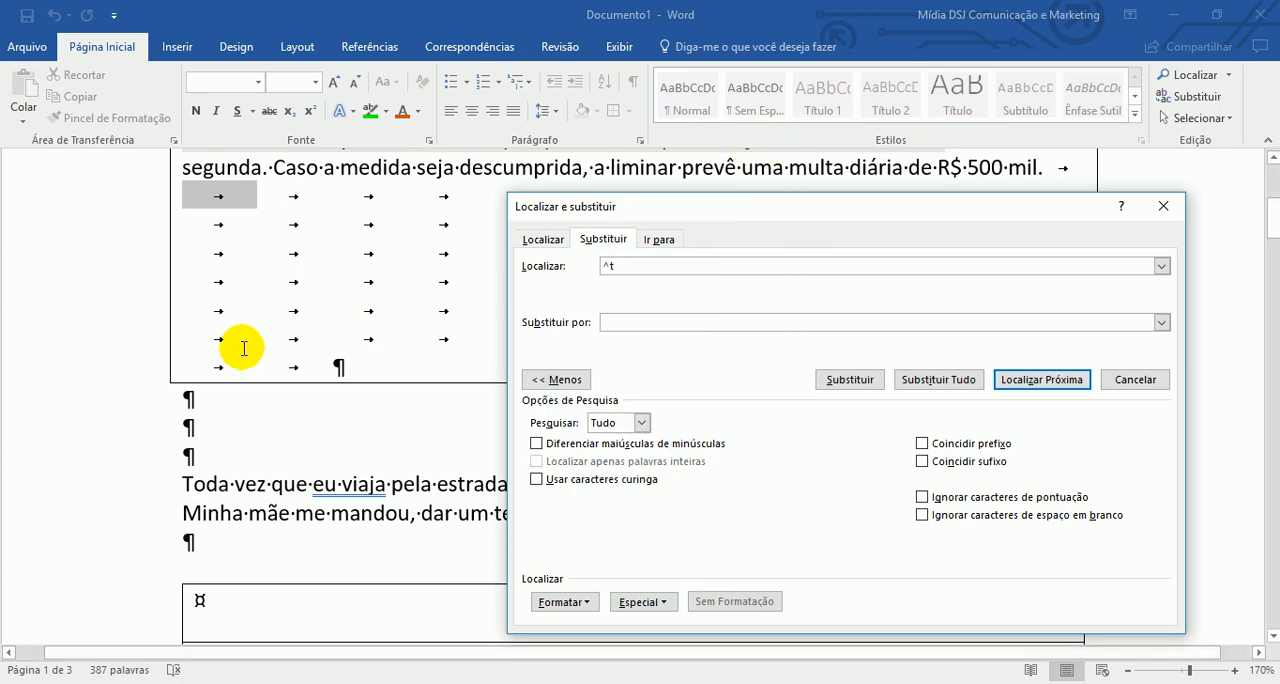
click(646, 324)
click(662, 601)
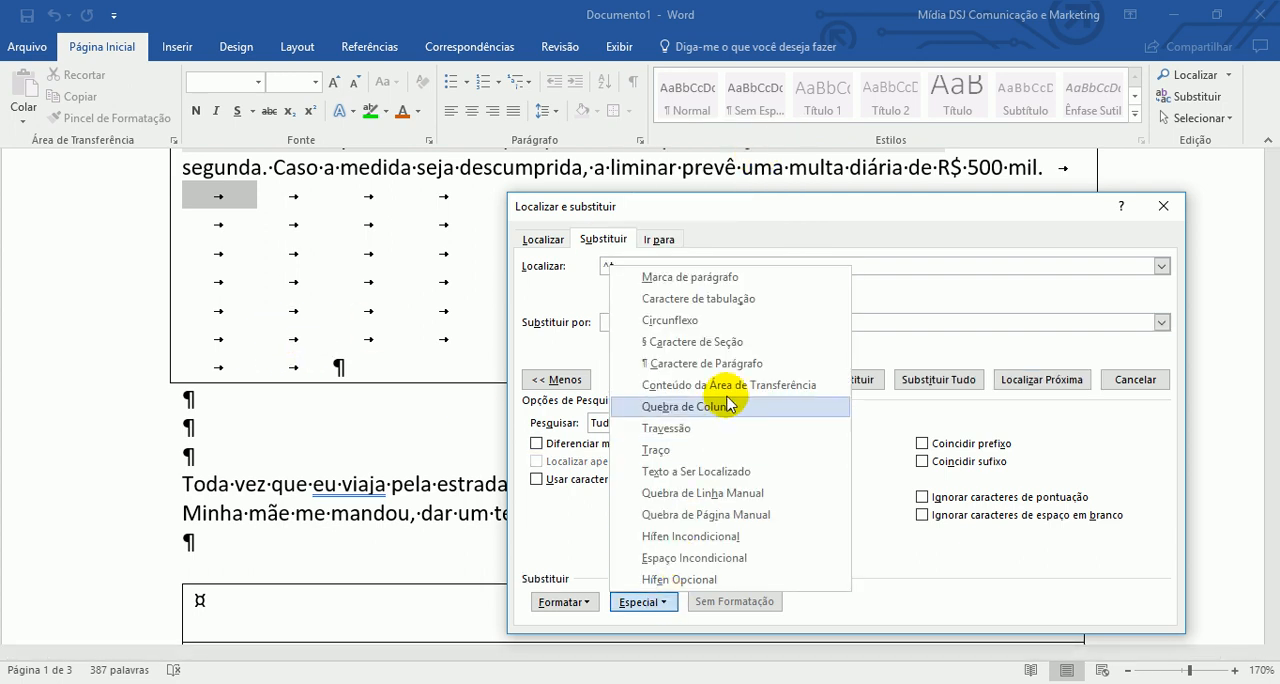
click(766, 289)
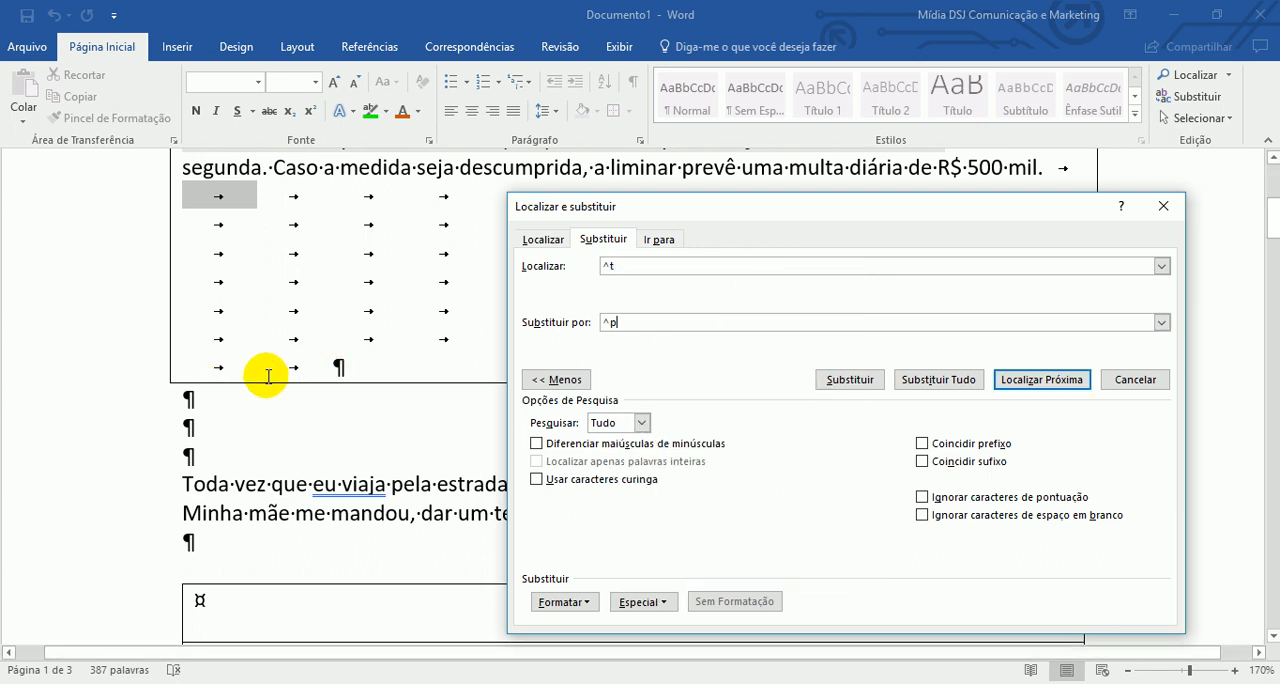
- Find the next tab character and replace three tabs one at a time with paragraph marks
click(1030, 385)
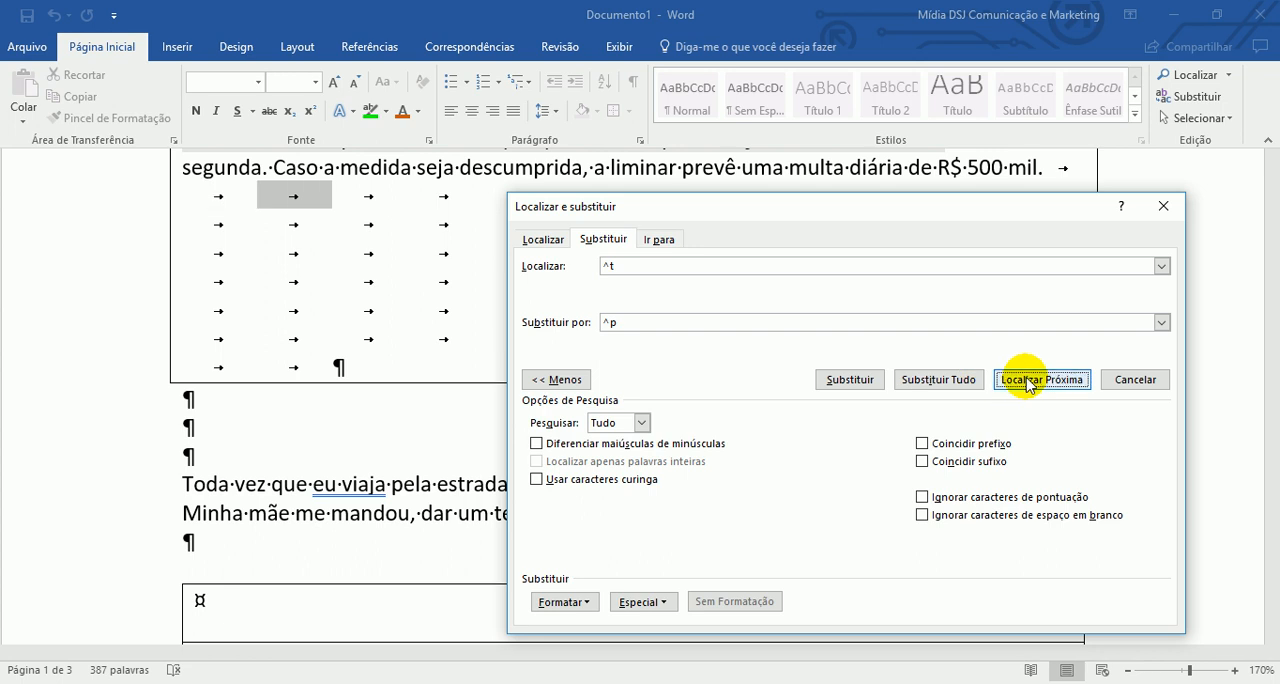
click(836, 384)
click(836, 384)
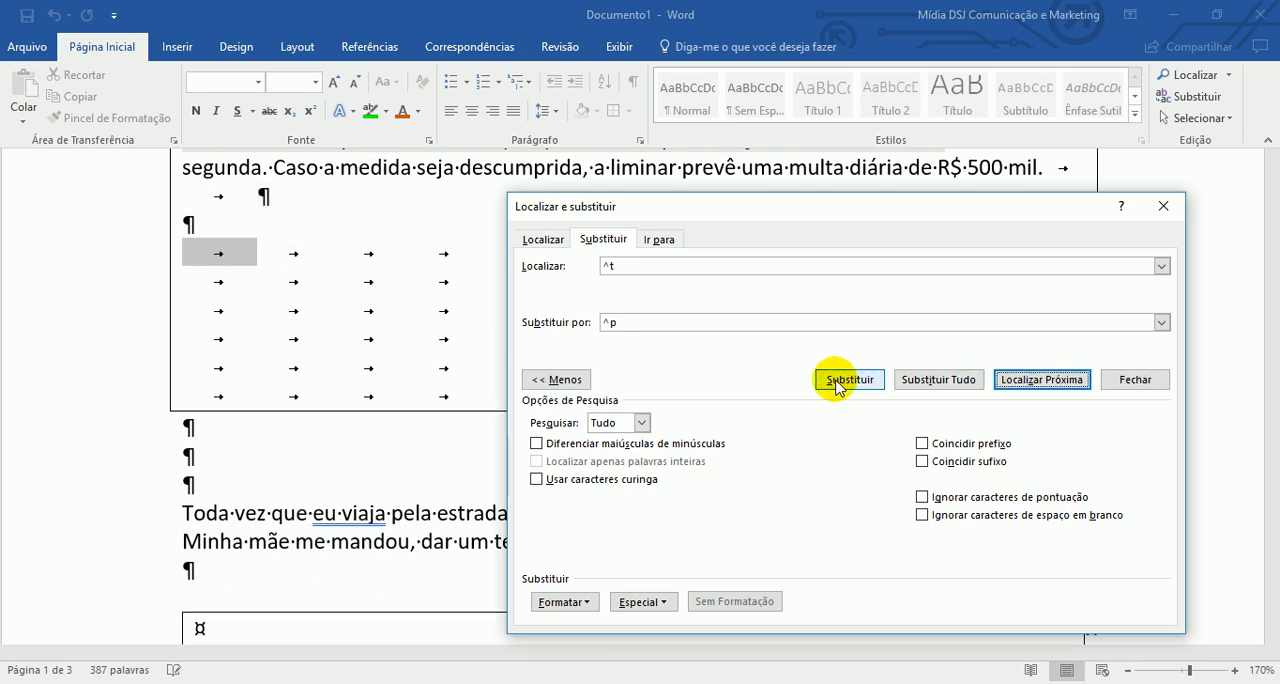
click(836, 384)
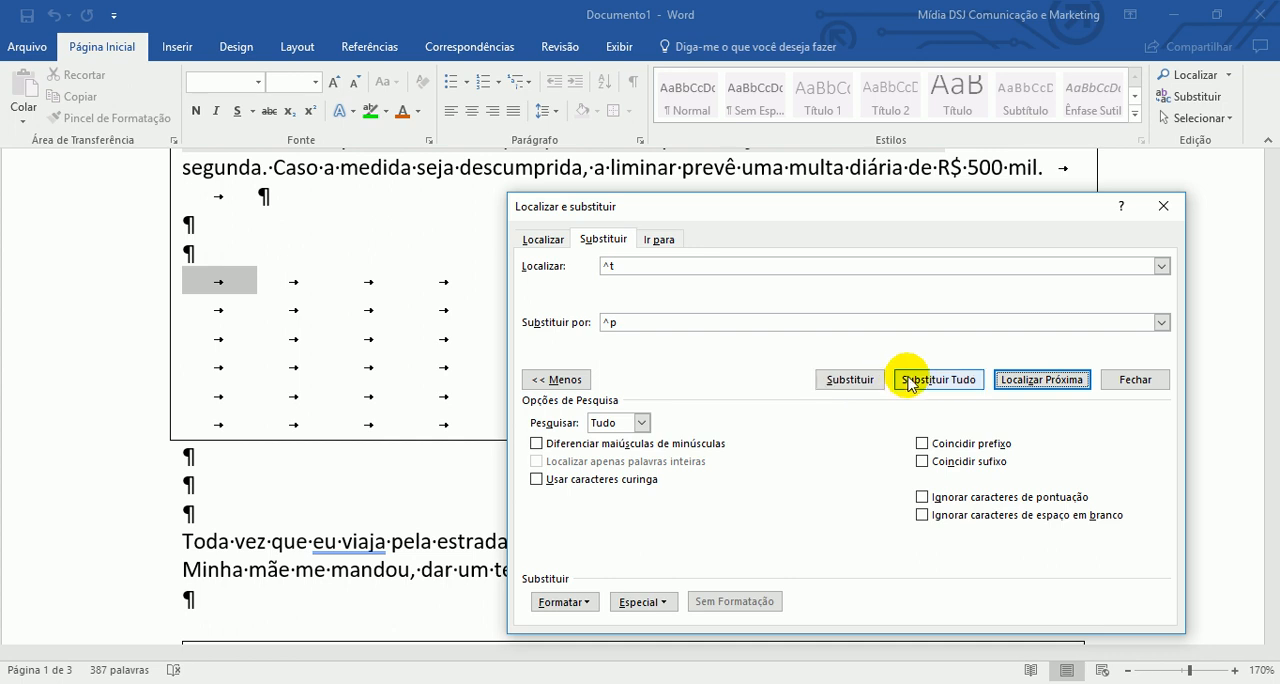
- Replace all remaining tab characters with paragraph marks, check the document, and close the find and replace dialog
click(937, 380)
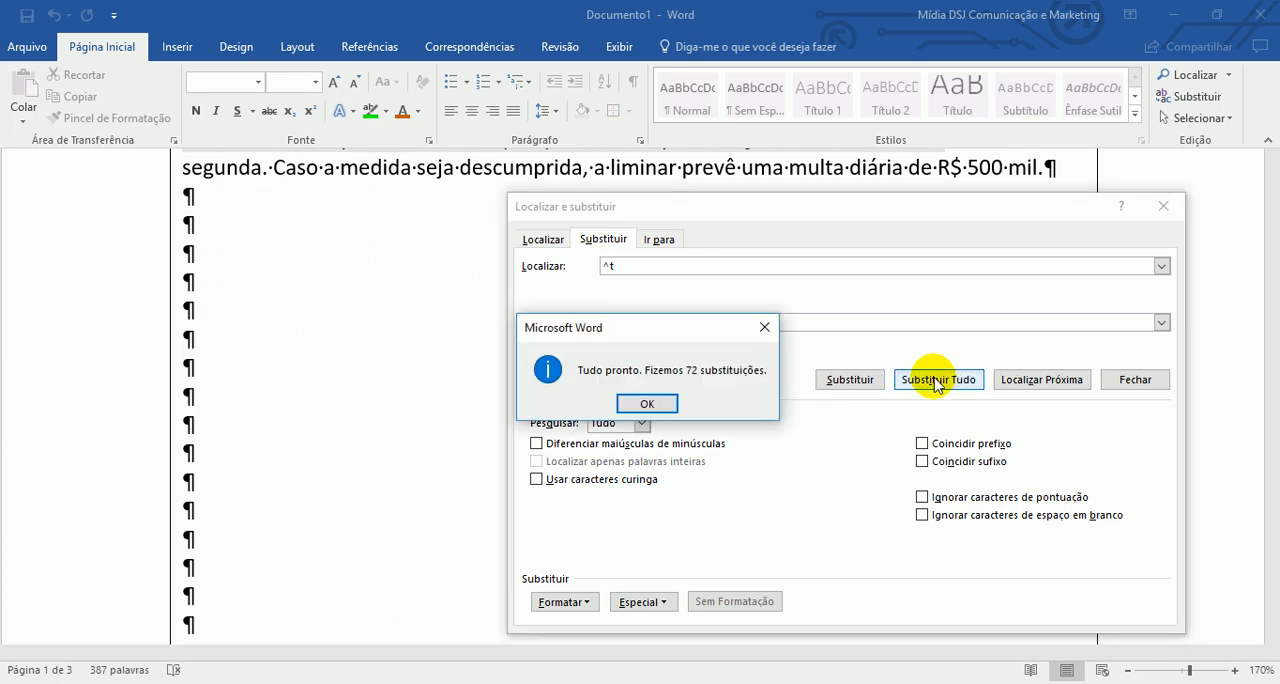
click(650, 404)
scroll(330, 376, down, 5)
scroll(322, 381, down, 10)
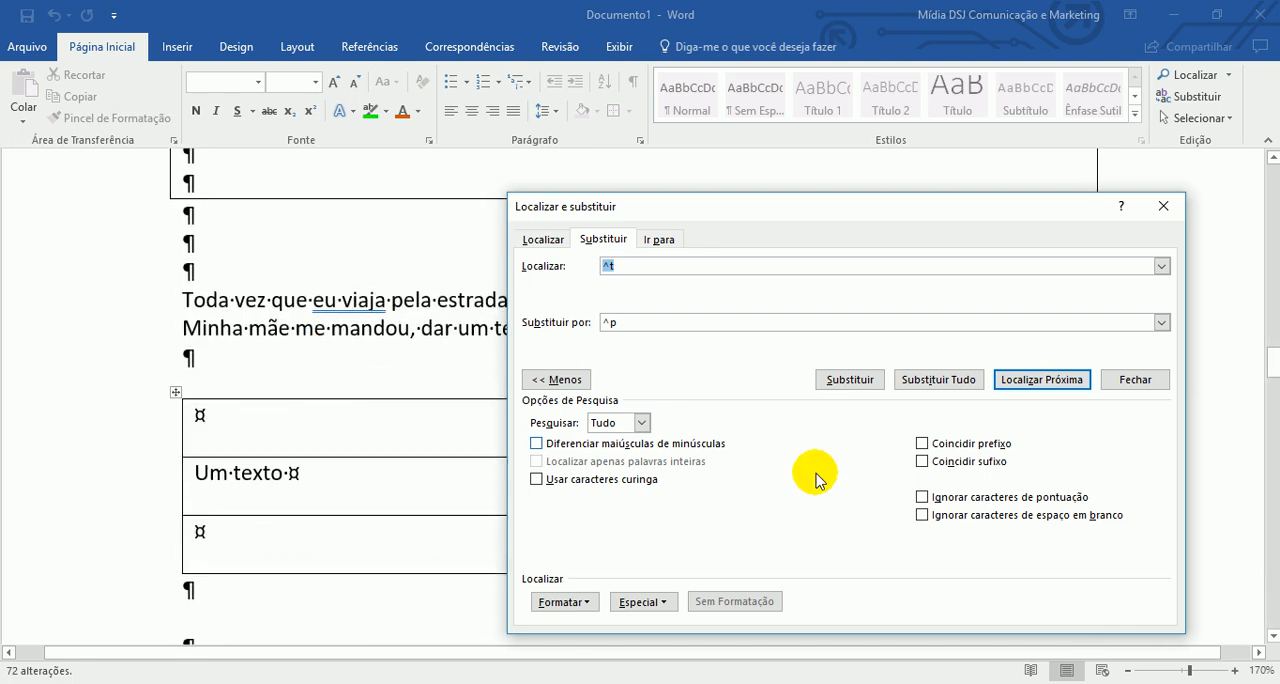
scroll(319, 400, down, 15)
scroll(319, 400, up, 5)
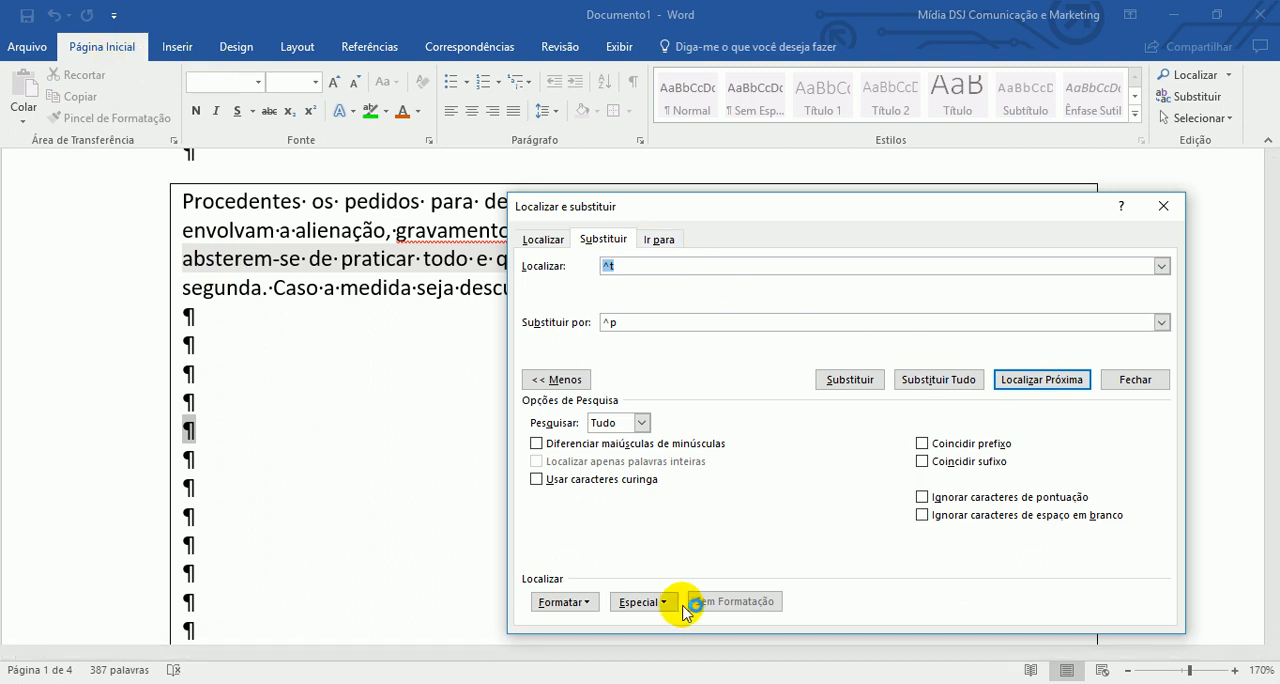
click(1140, 381)
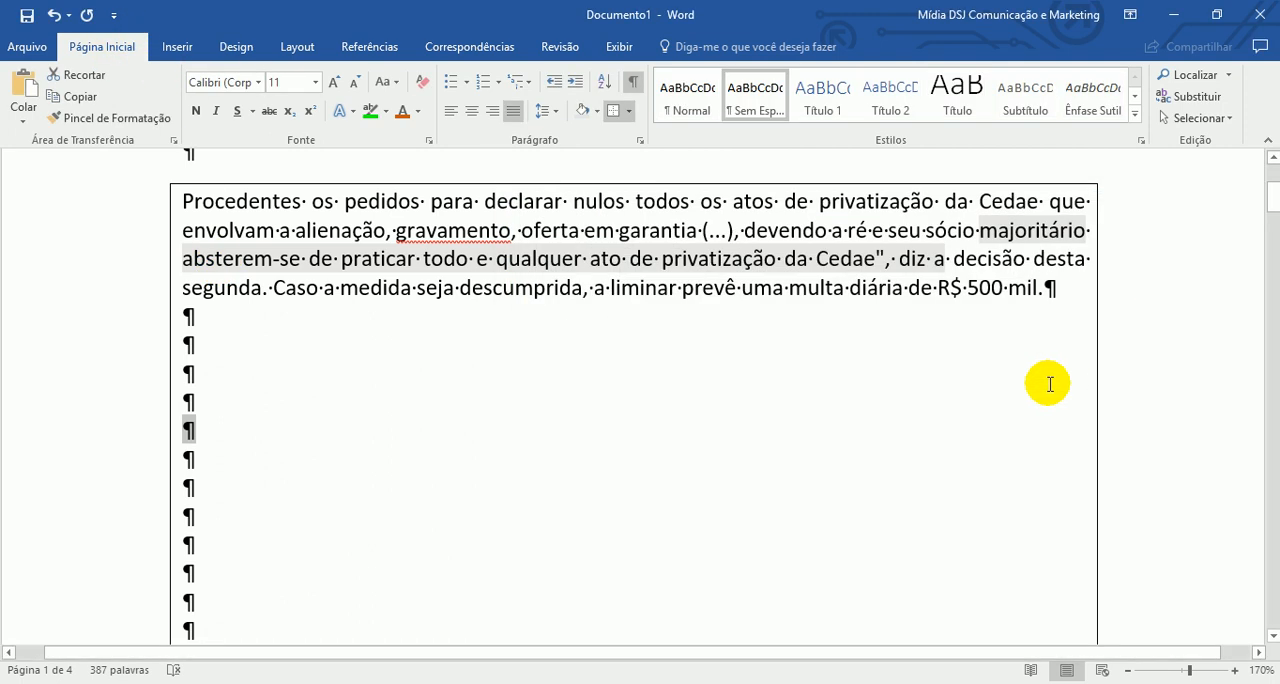
- Undo the replace-all and the three single replacements of tabs with paragraph marks
key(ctrl+z)
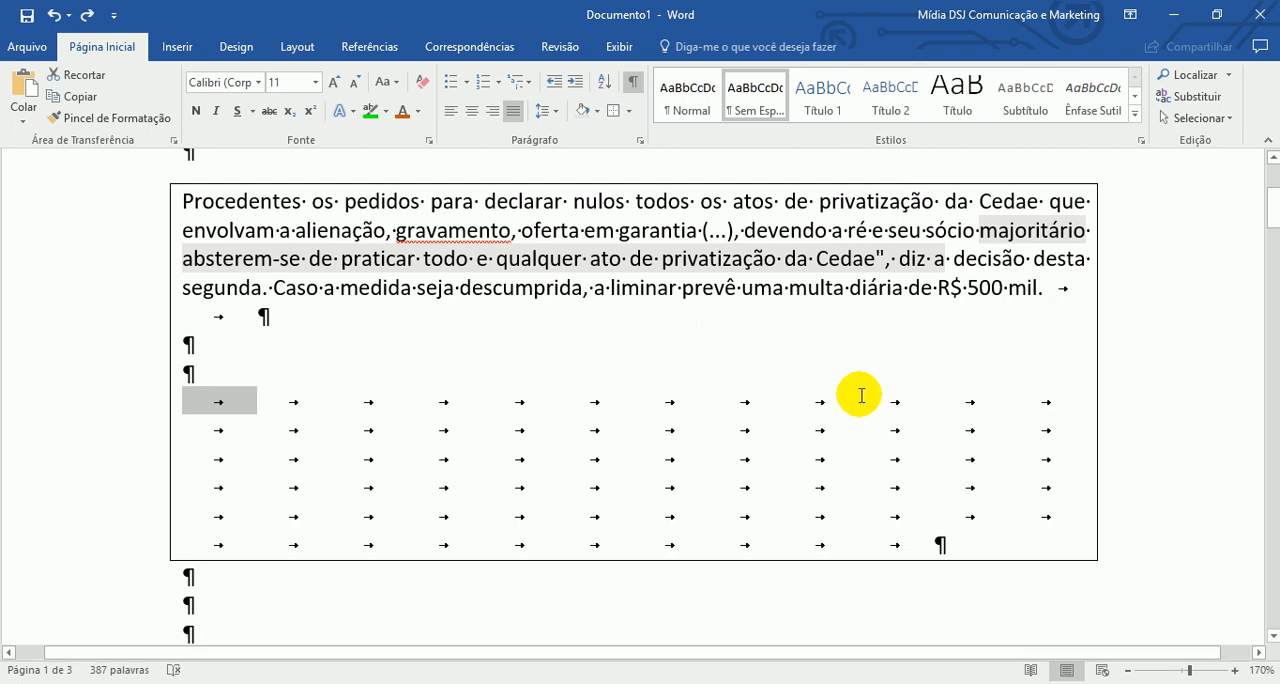
key(ctrl+z)
key(ctrl+z)
key(ctrl+z)
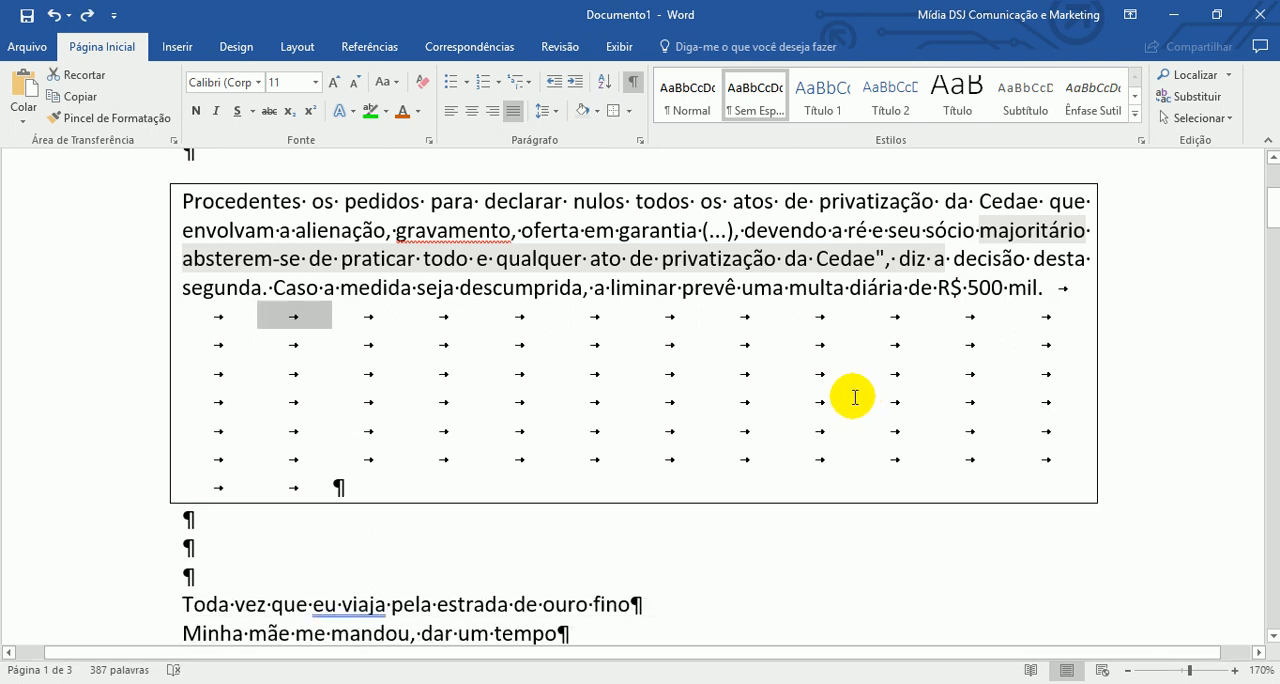
- Reopen the replace dialog, insert ^t as the find text, and leave the replacement text empty
click(853, 343)
click(1188, 100)
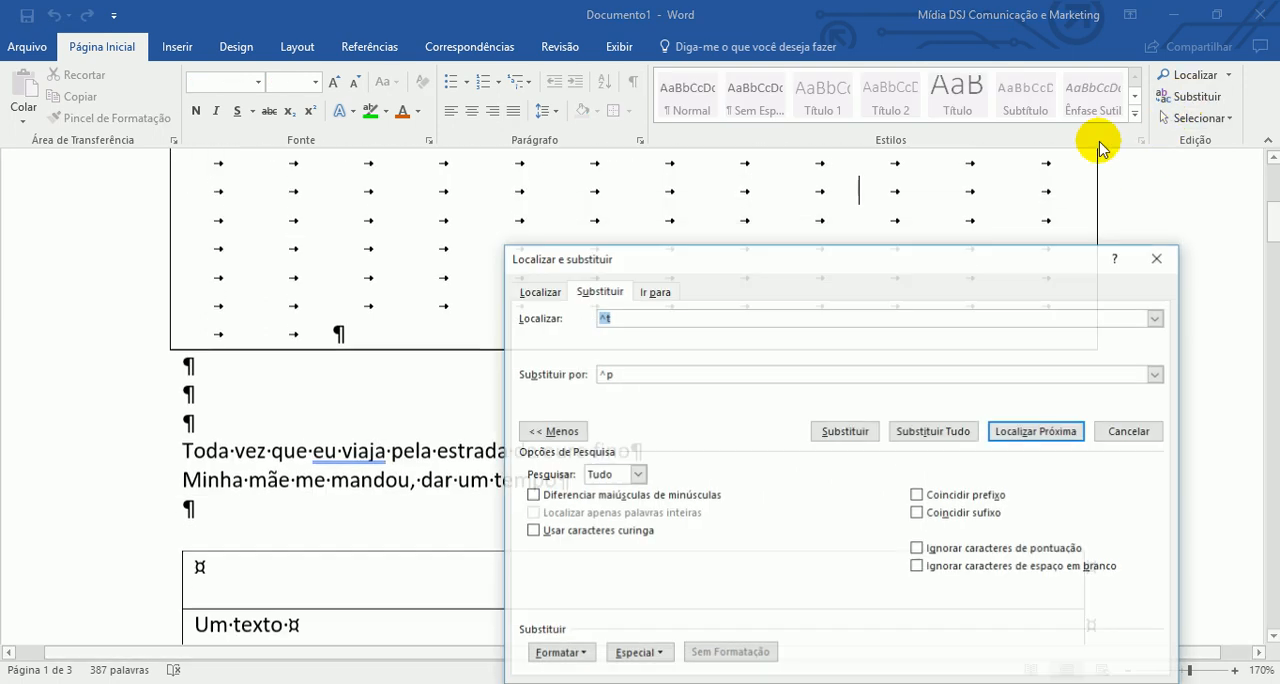
drag(728, 263, 716, 193)
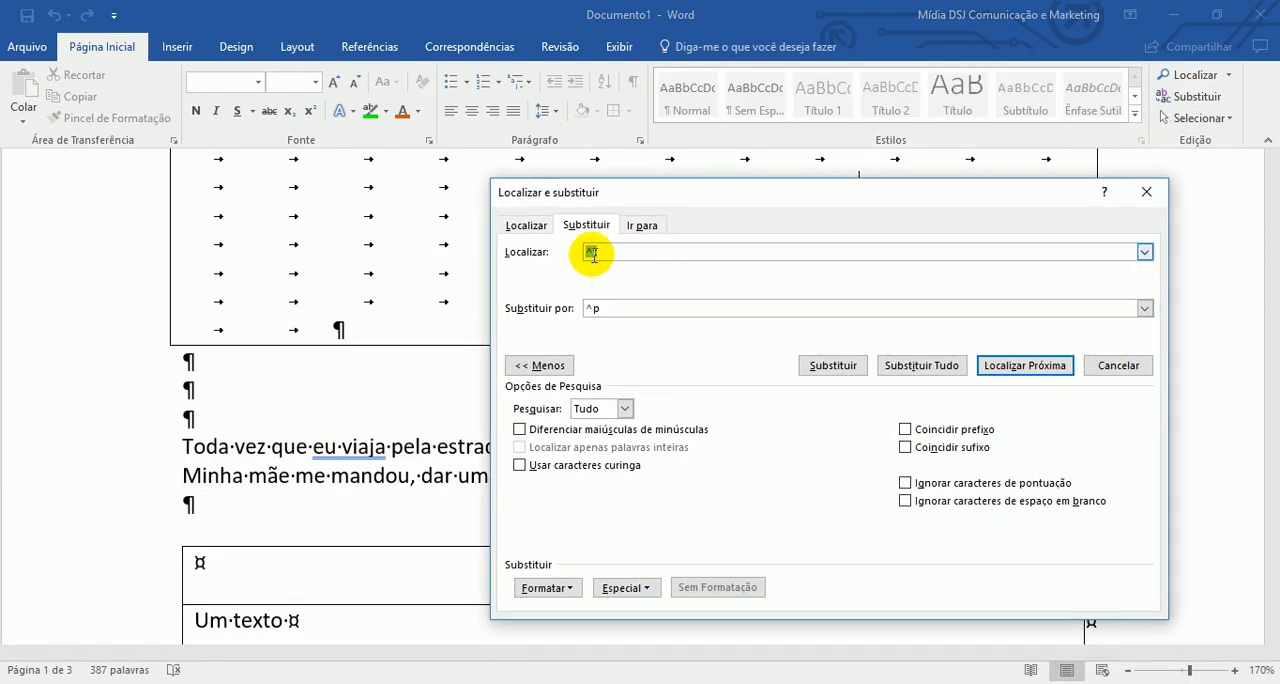
click(626, 587)
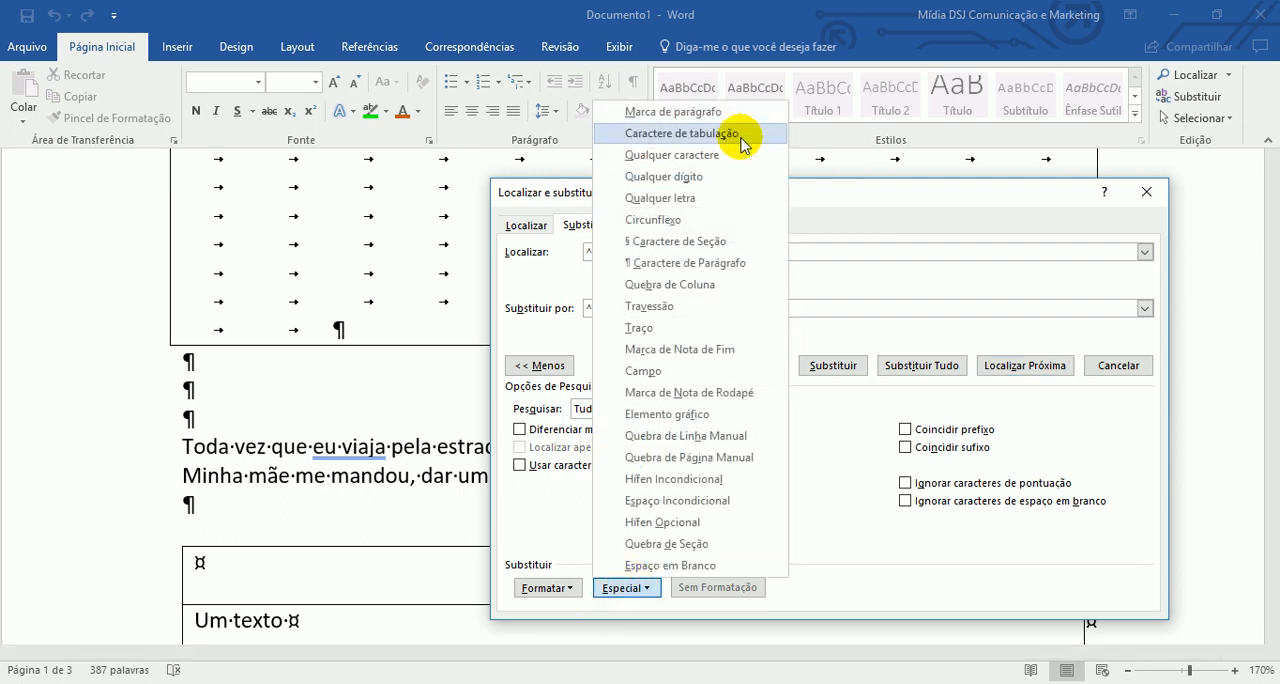
click(741, 135)
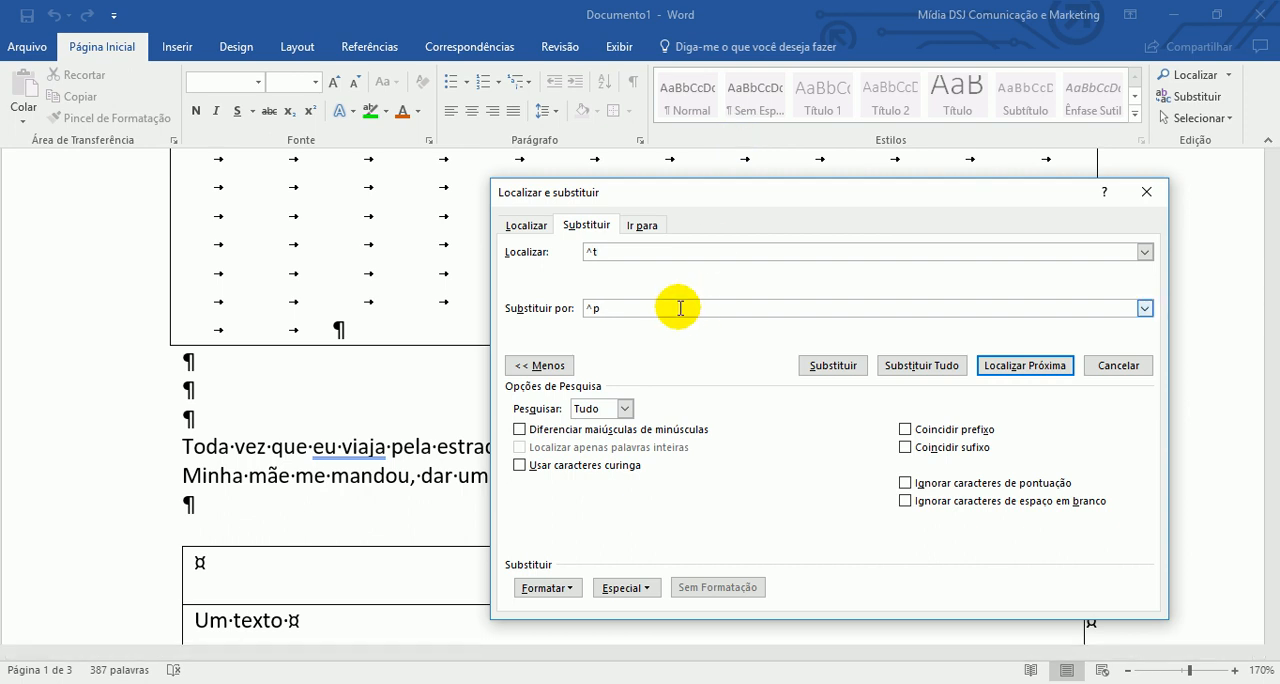
key(BackSpace)
key(BackSpace)
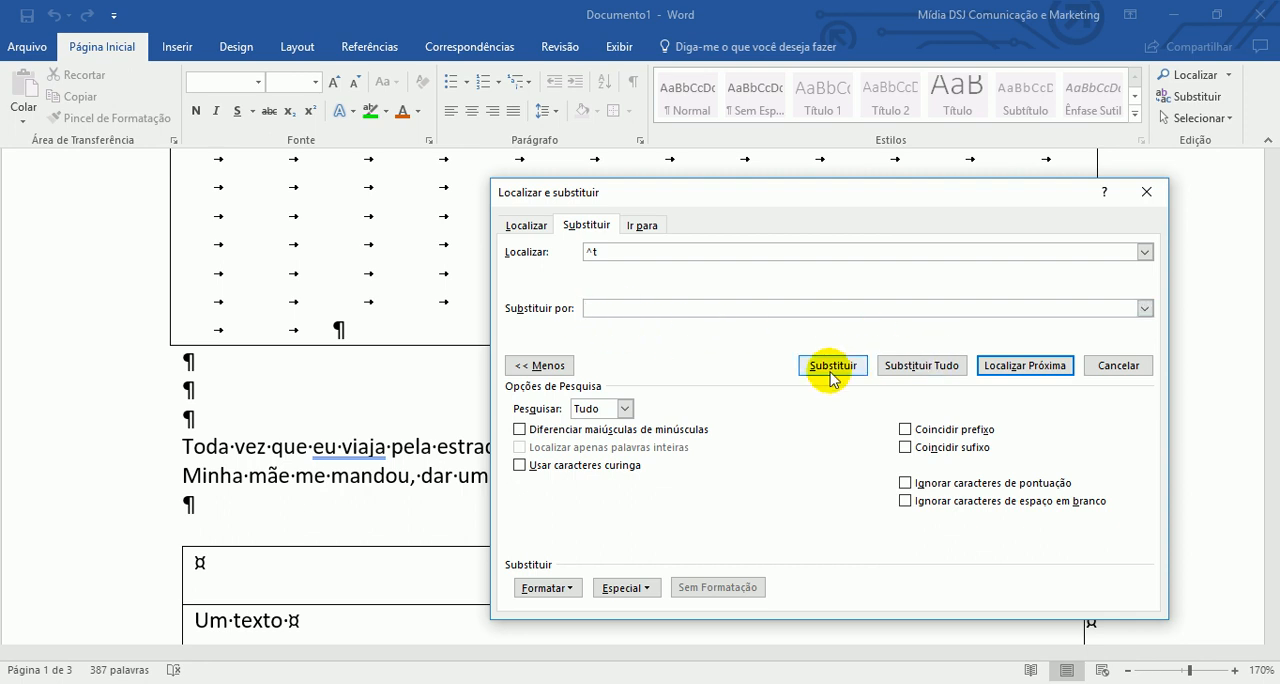
- Replace all tab characters with nothing and close the find and replace dialog
click(900, 365)
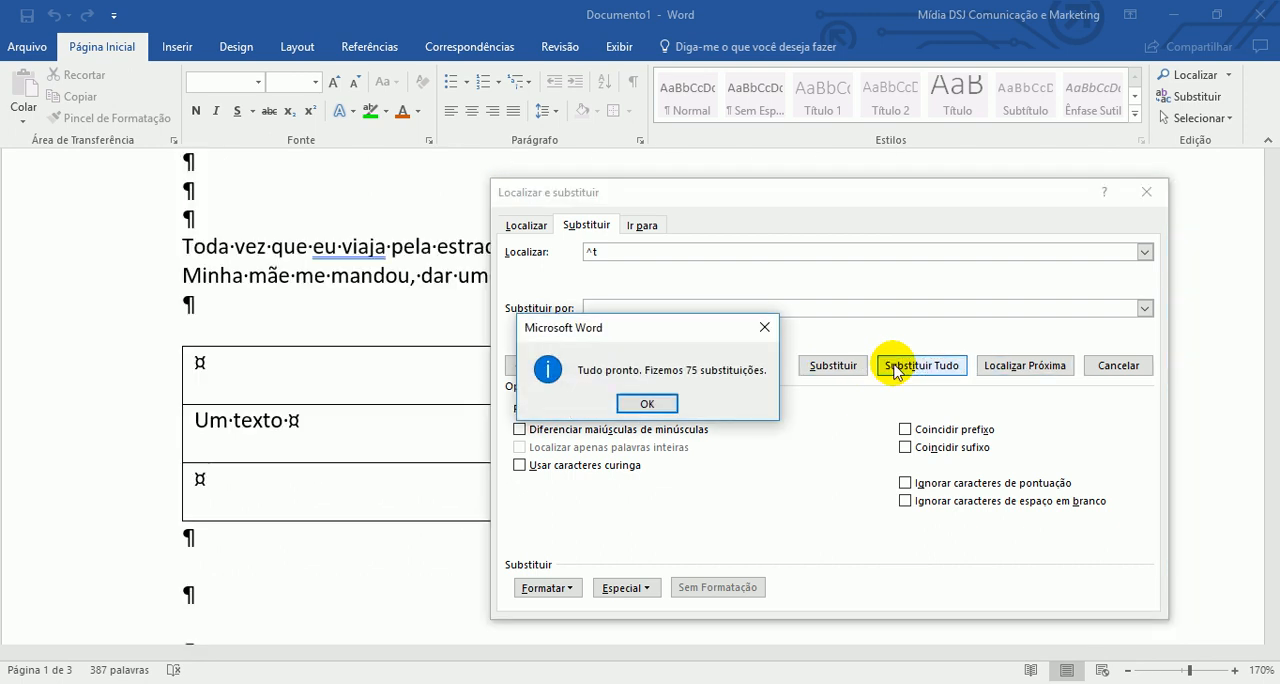
click(652, 403)
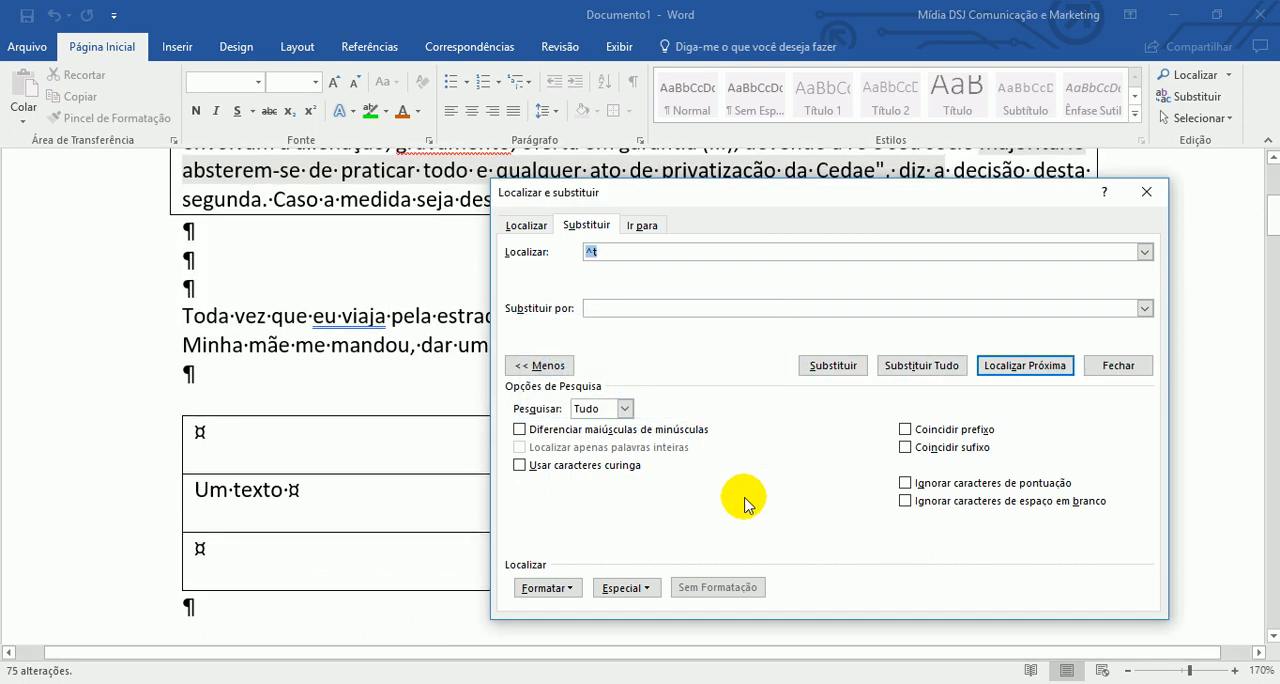
click(1132, 365)
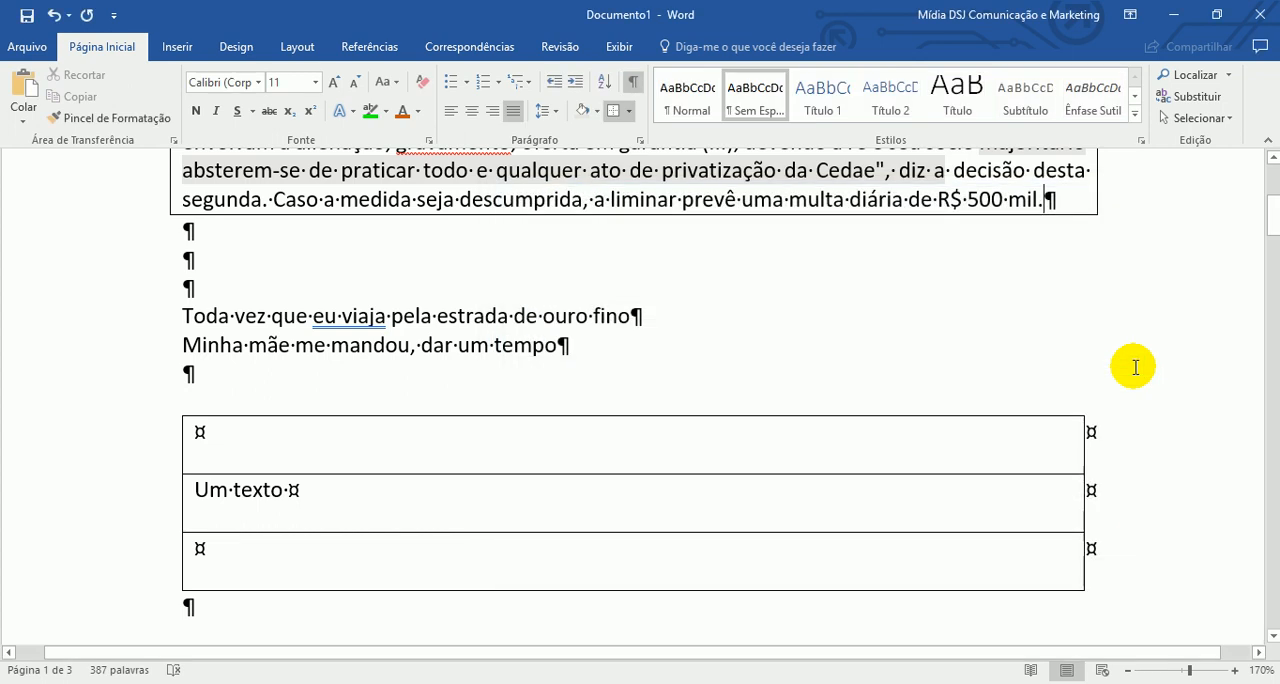
scroll(1071, 295, up, 3)
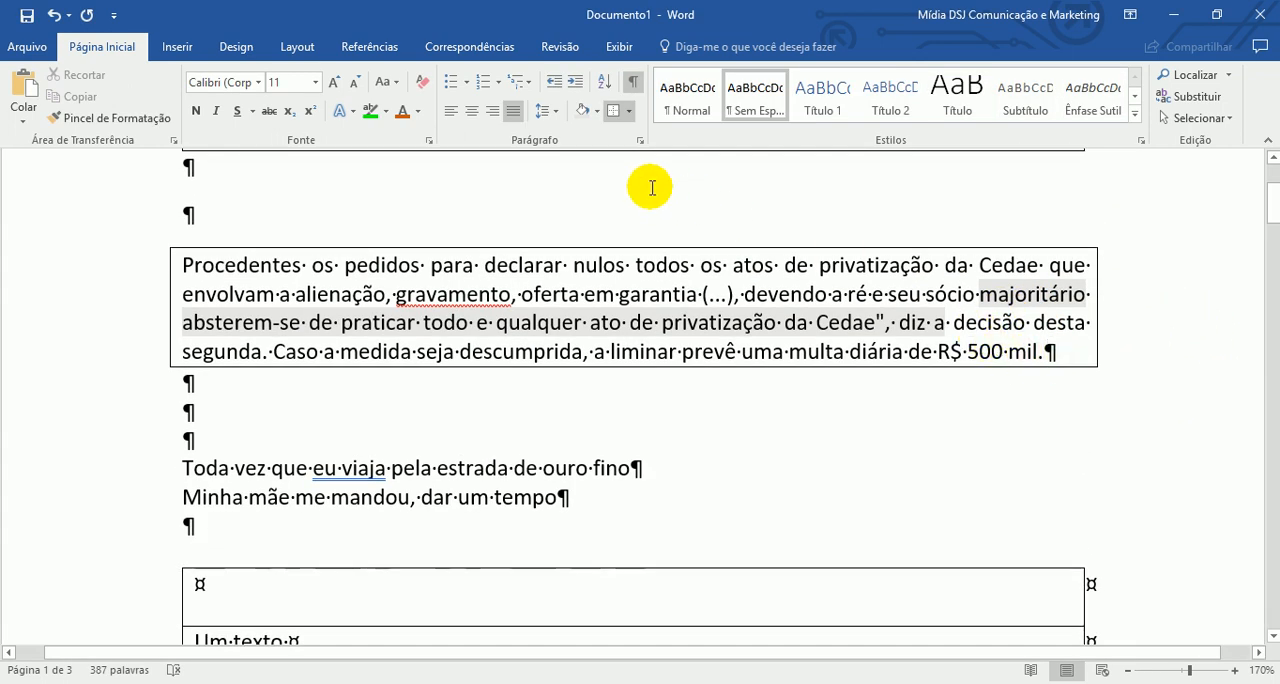
- Undo and redo the removal of the tab characters twice to compare the boxed paragraph before and after
key(ctrl+z)
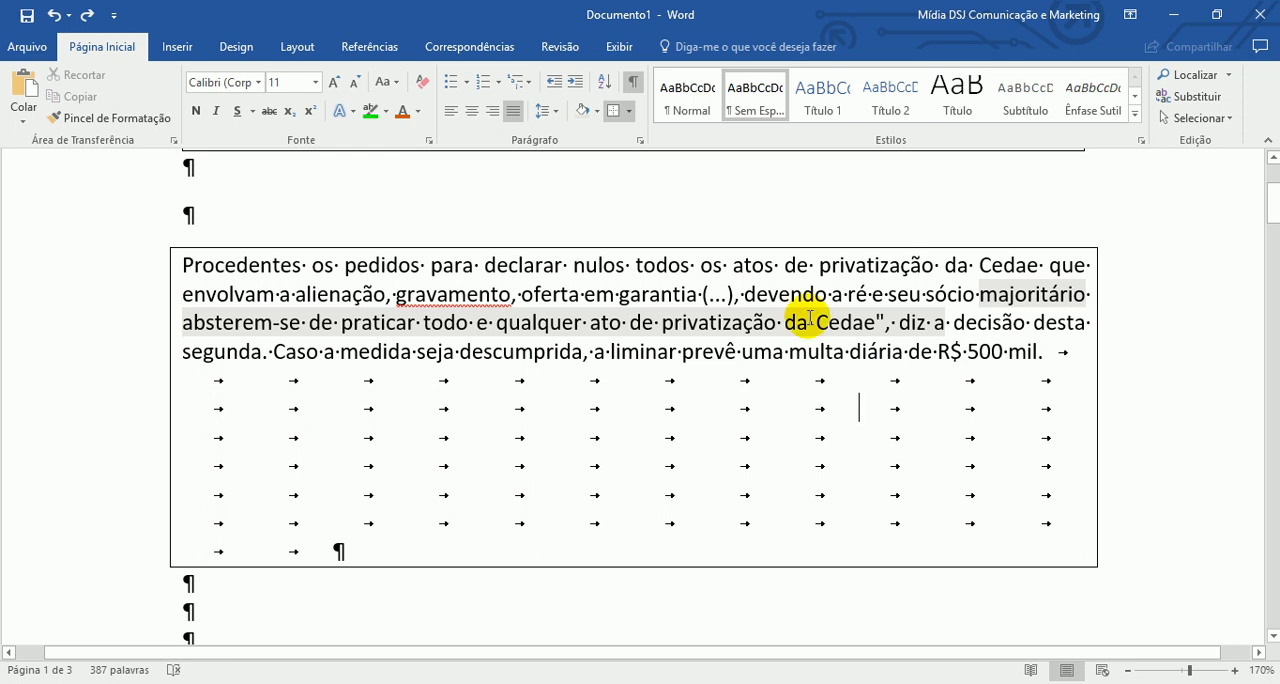
click(87, 14)
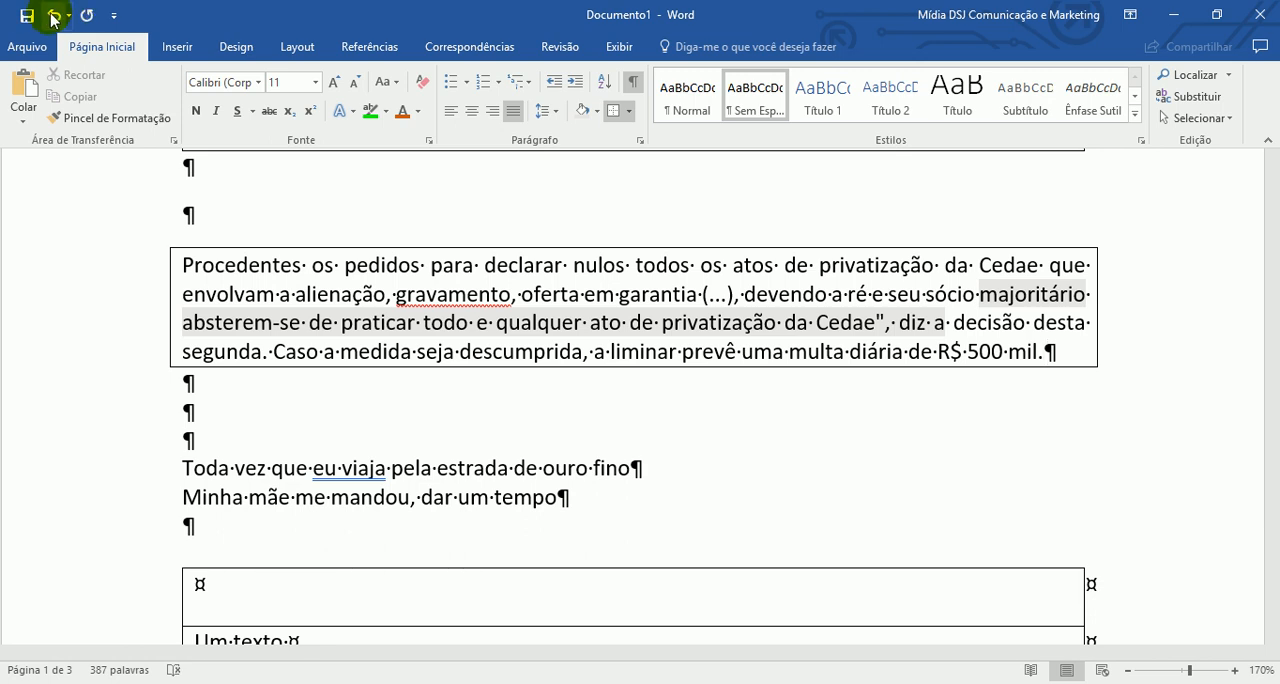
click(53, 14)
click(89, 15)
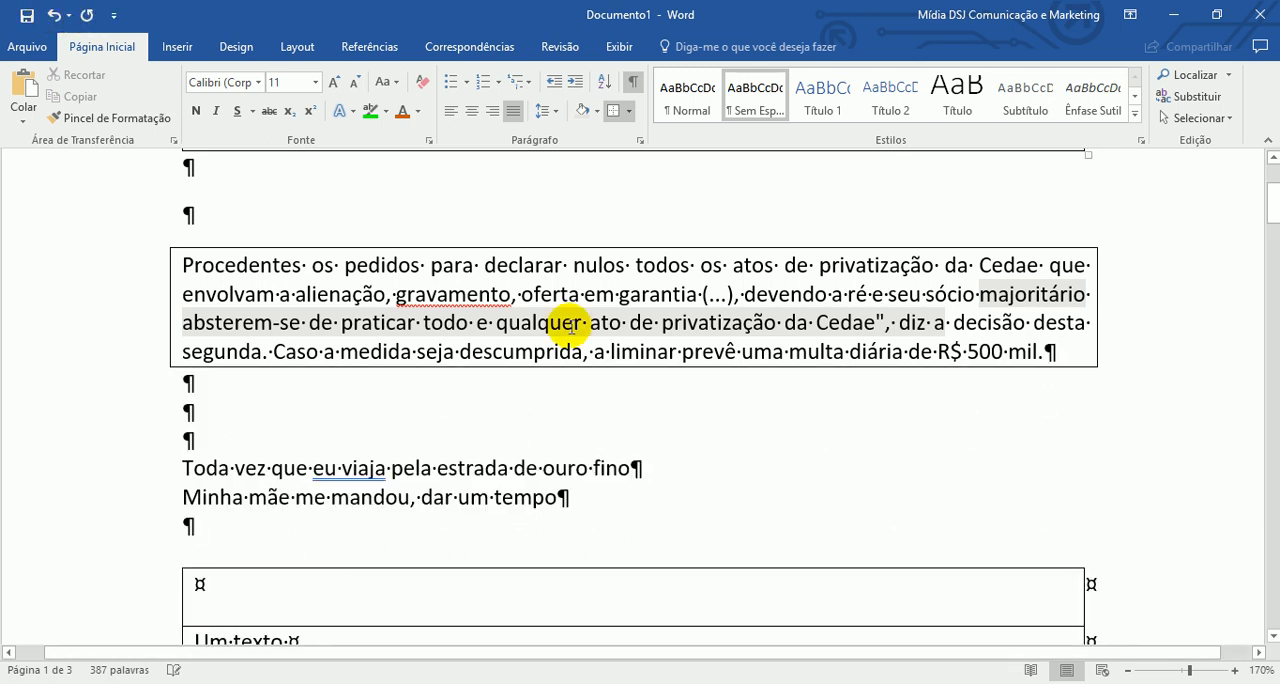
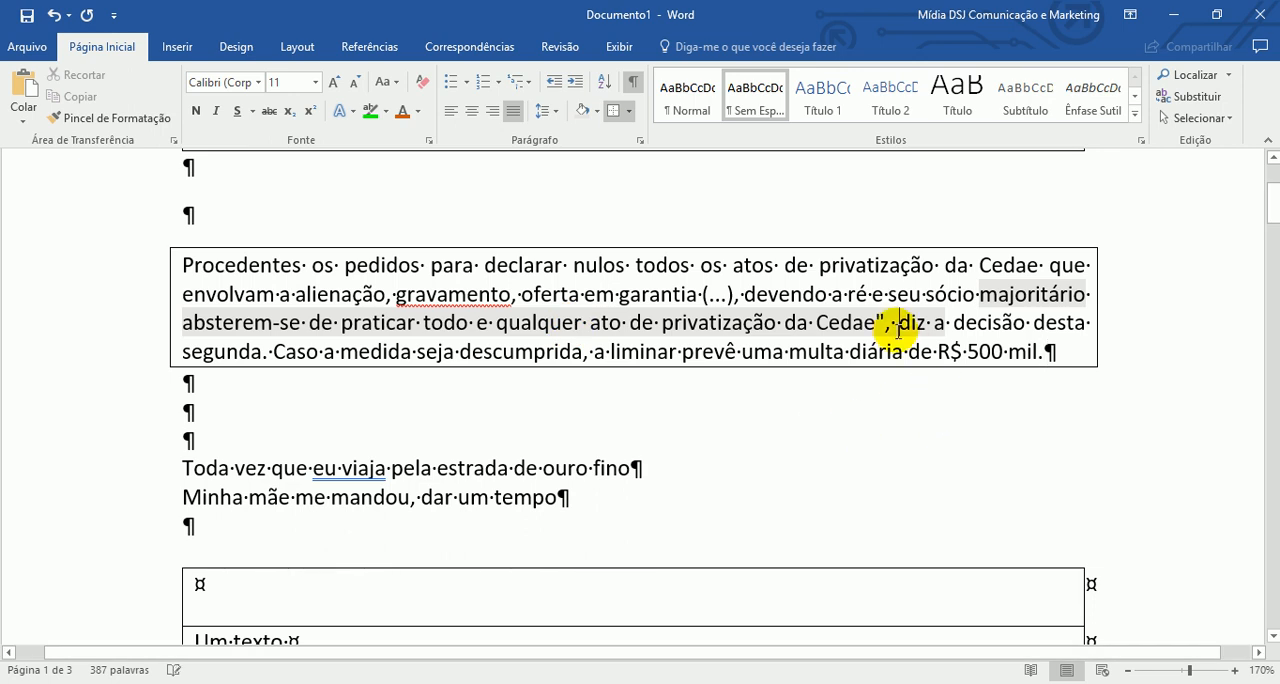
- Look through the available selection options, close them, and go to the table containing "Um texto"
click(1230, 119)
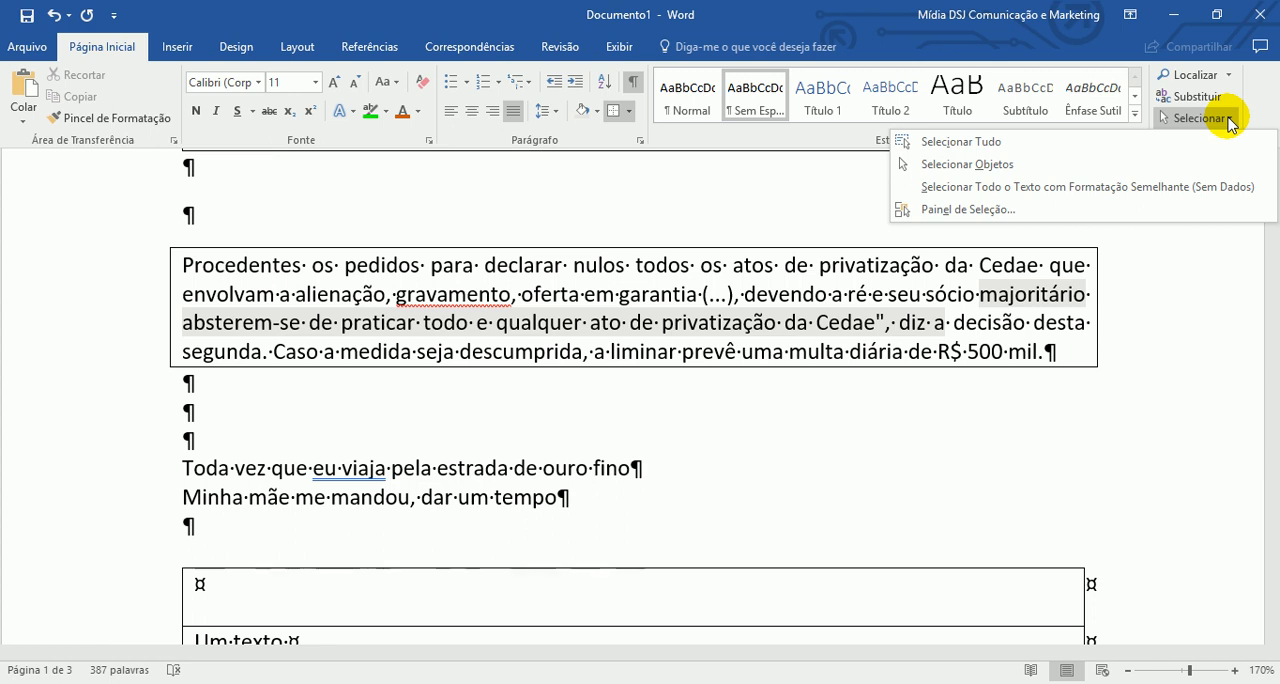
click(706, 251)
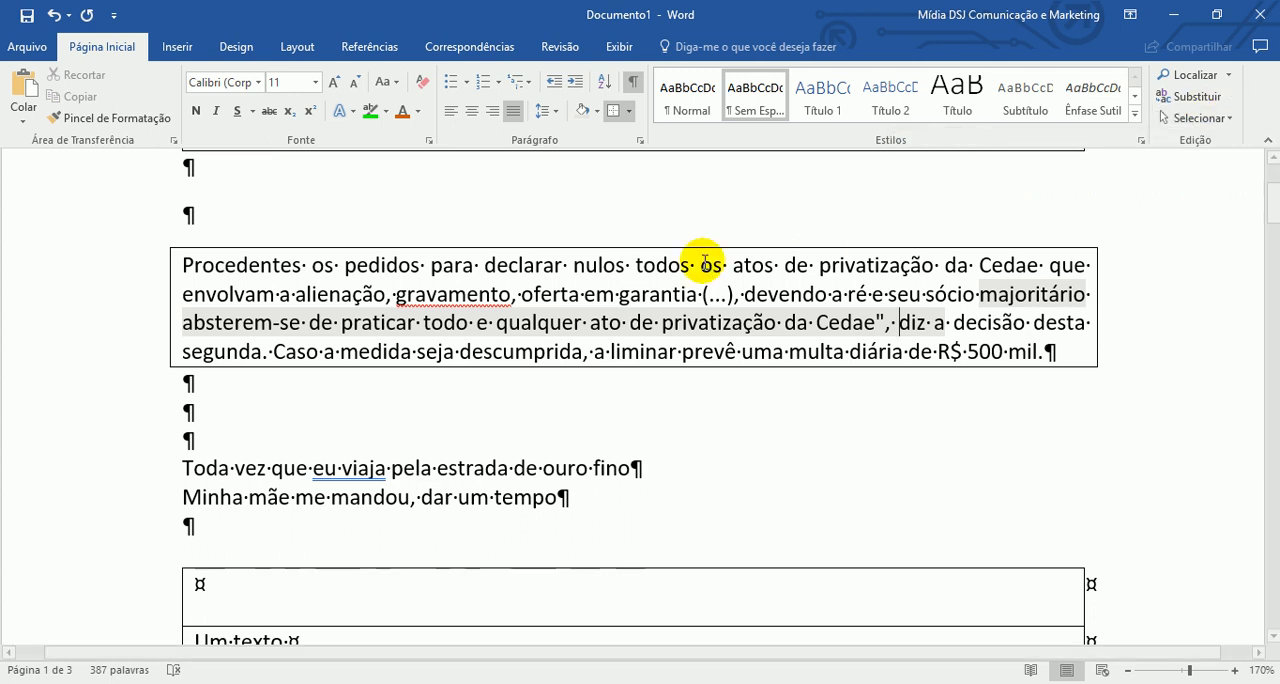
scroll(808, 368, down, 1)
scroll(808, 368, down, 3)
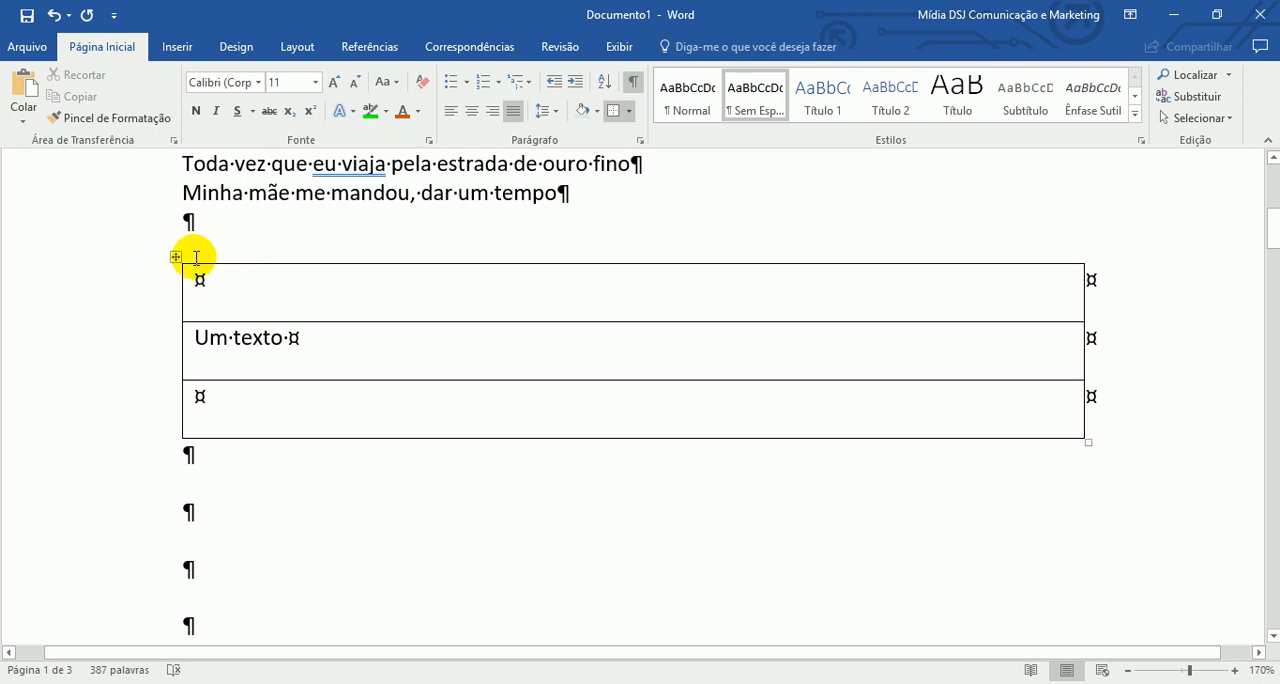
- Move the full-width "Um texto" table to the right, undo the move, and deselect the table
mouse_move(187, 259)
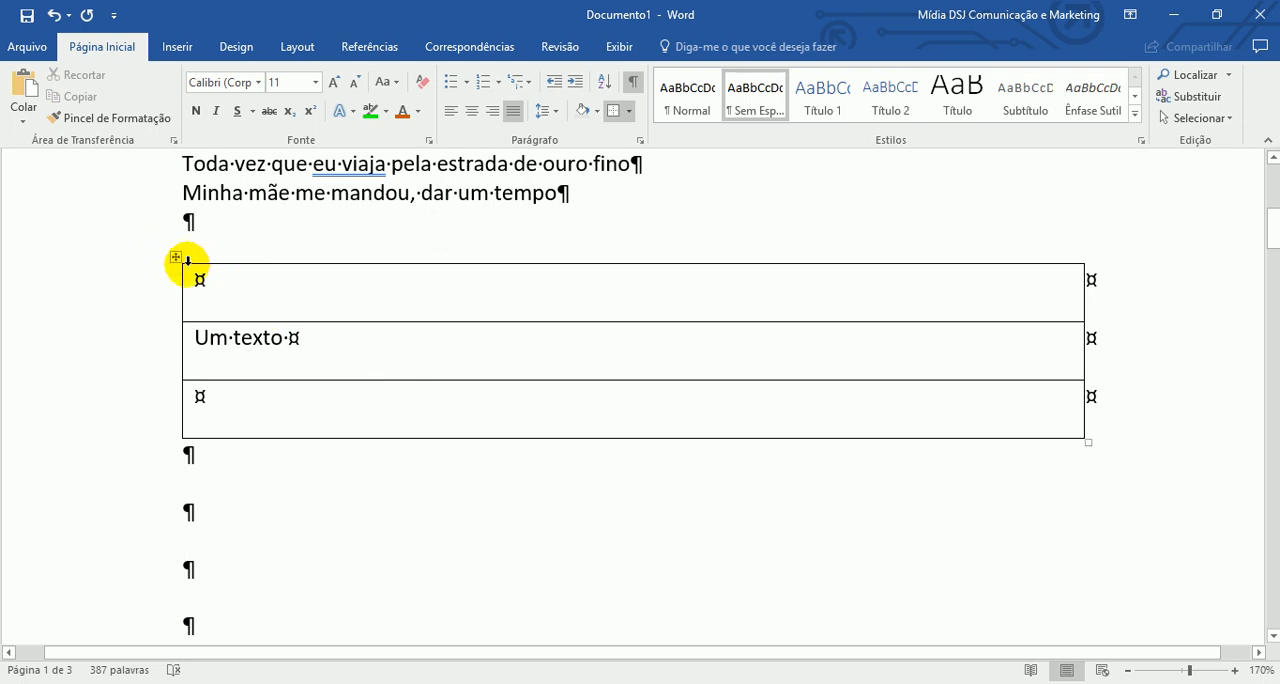
drag(177, 256, 415, 262)
key(ctrl+z)
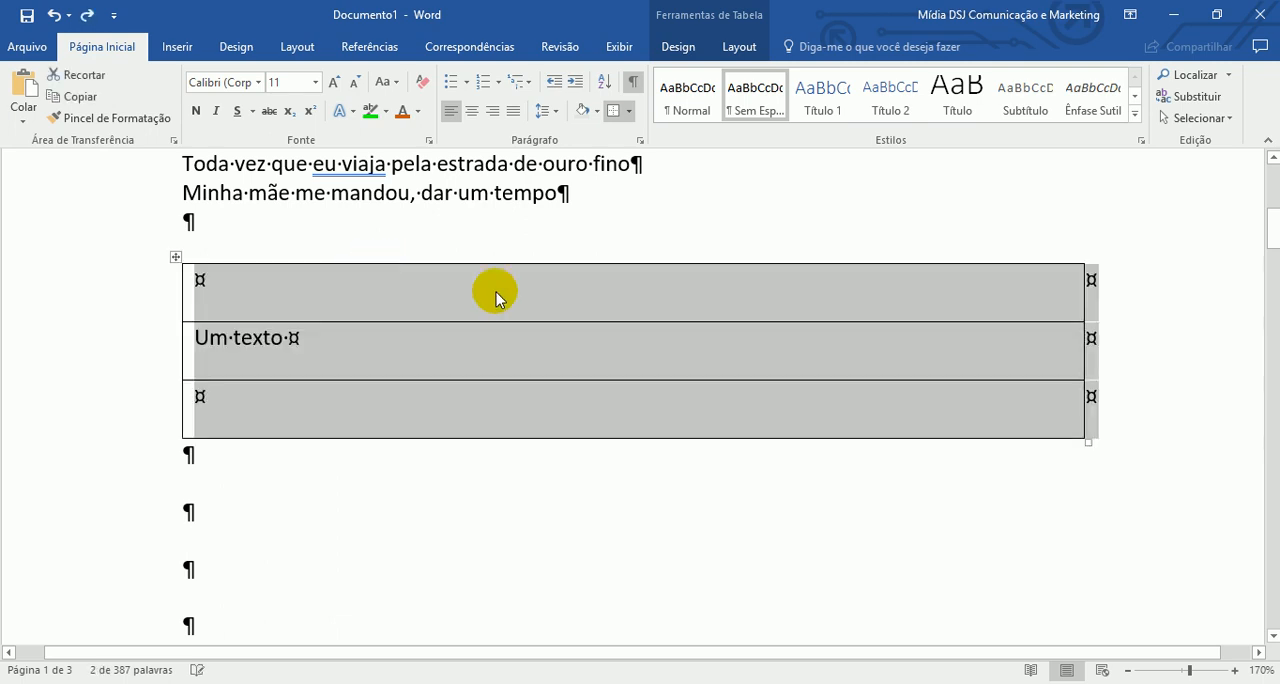
click(919, 368)
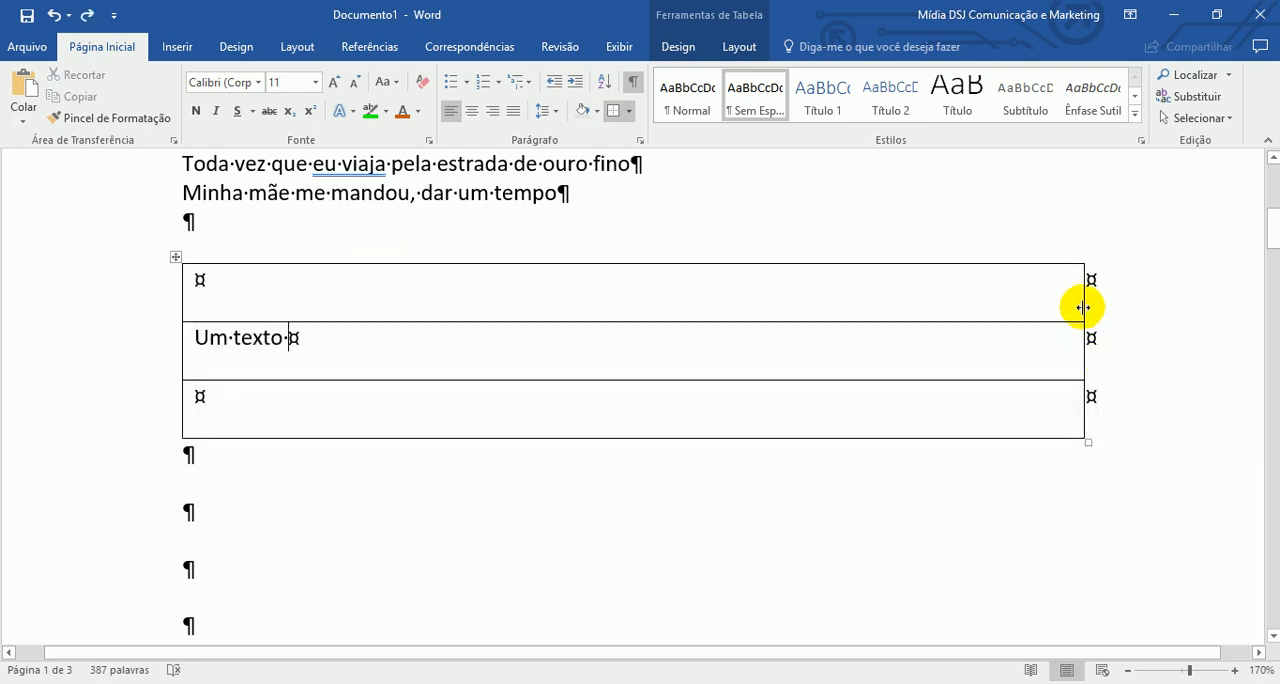
- Narrow the "Um texto" table to slightly wider than its text and place it toward the page's centre, below the line "Minha mãe me mandou, dar um tempo"
drag(1082, 307, 347, 307)
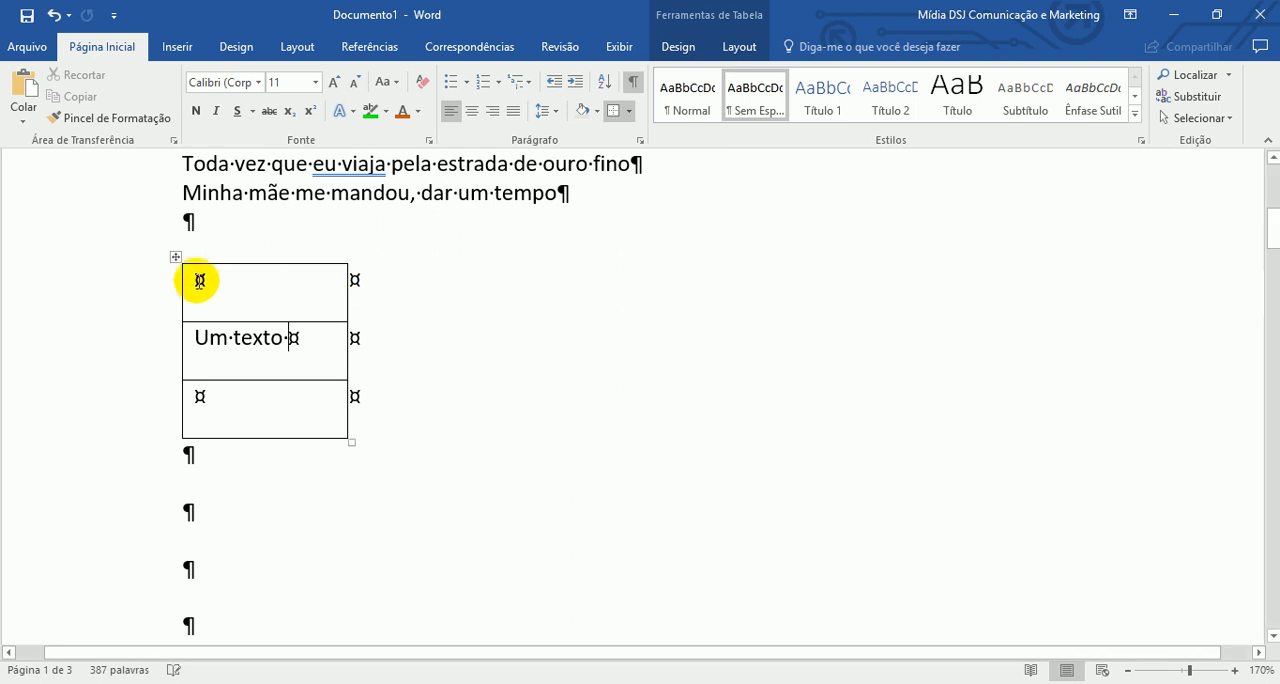
drag(177, 259, 646, 320)
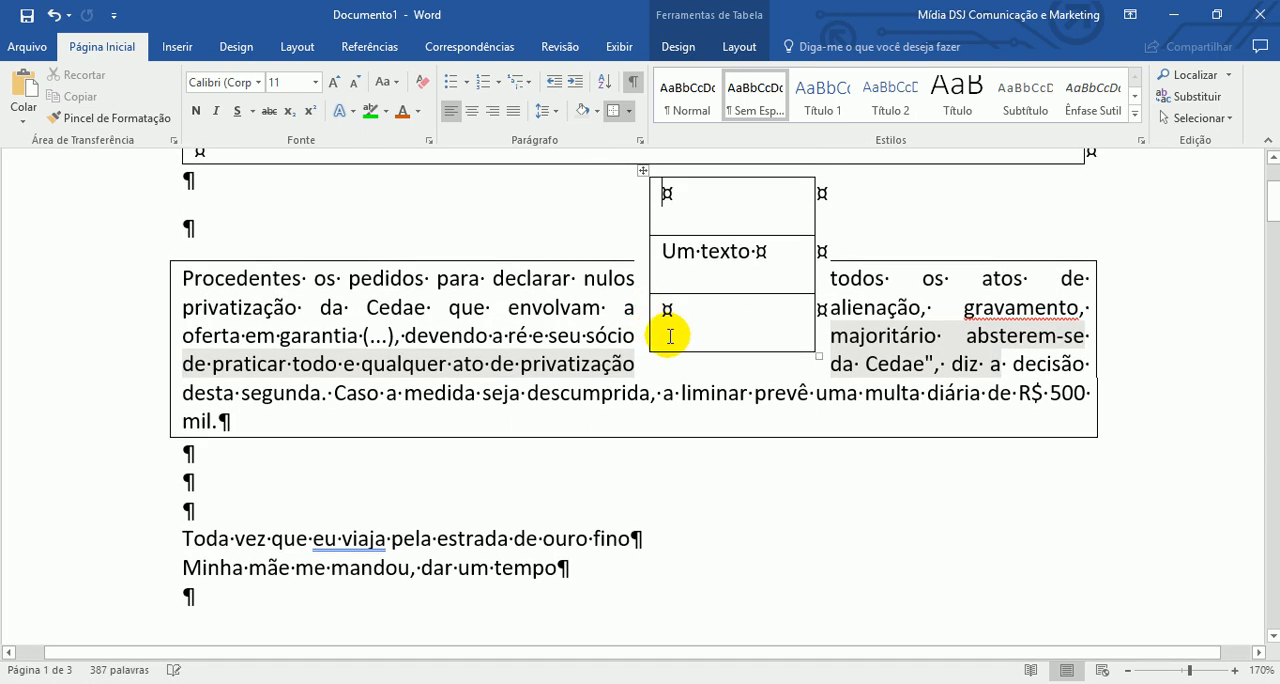
drag(643, 171, 672, 510)
scroll(740, 460, down, 3)
drag(671, 283, 444, 407)
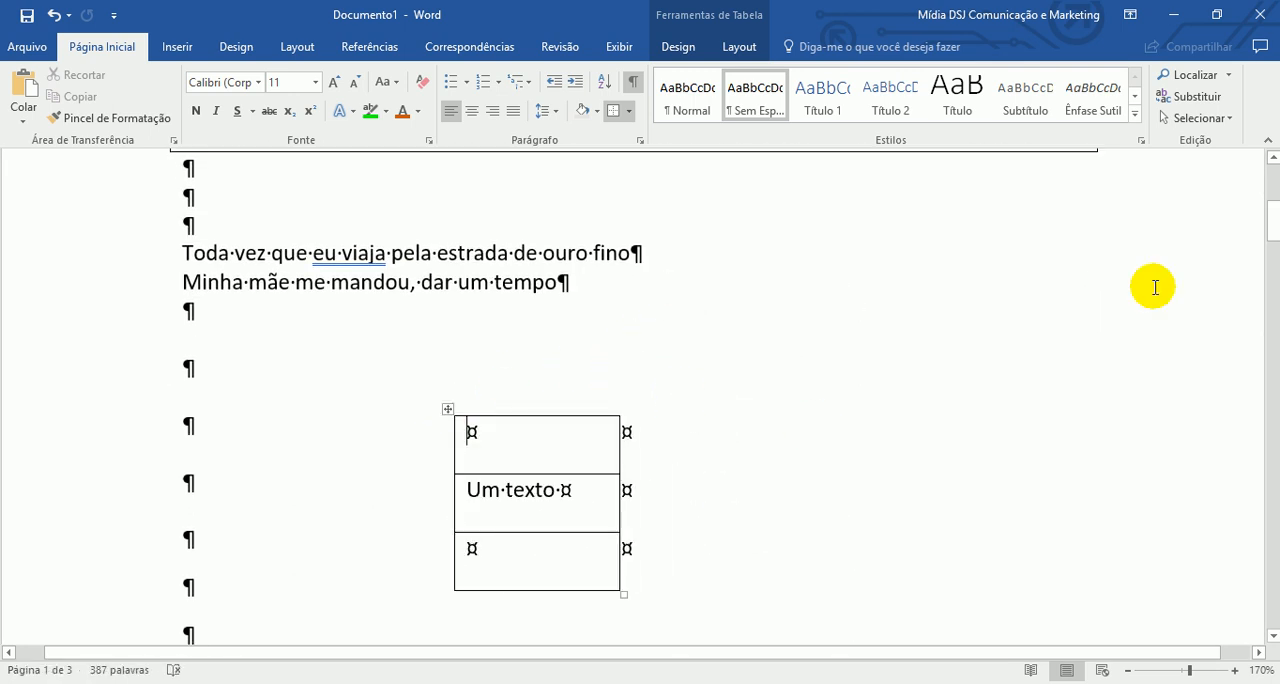
- Turn on object selection, then select all text with formatting similar to that in the table
click(1228, 118)
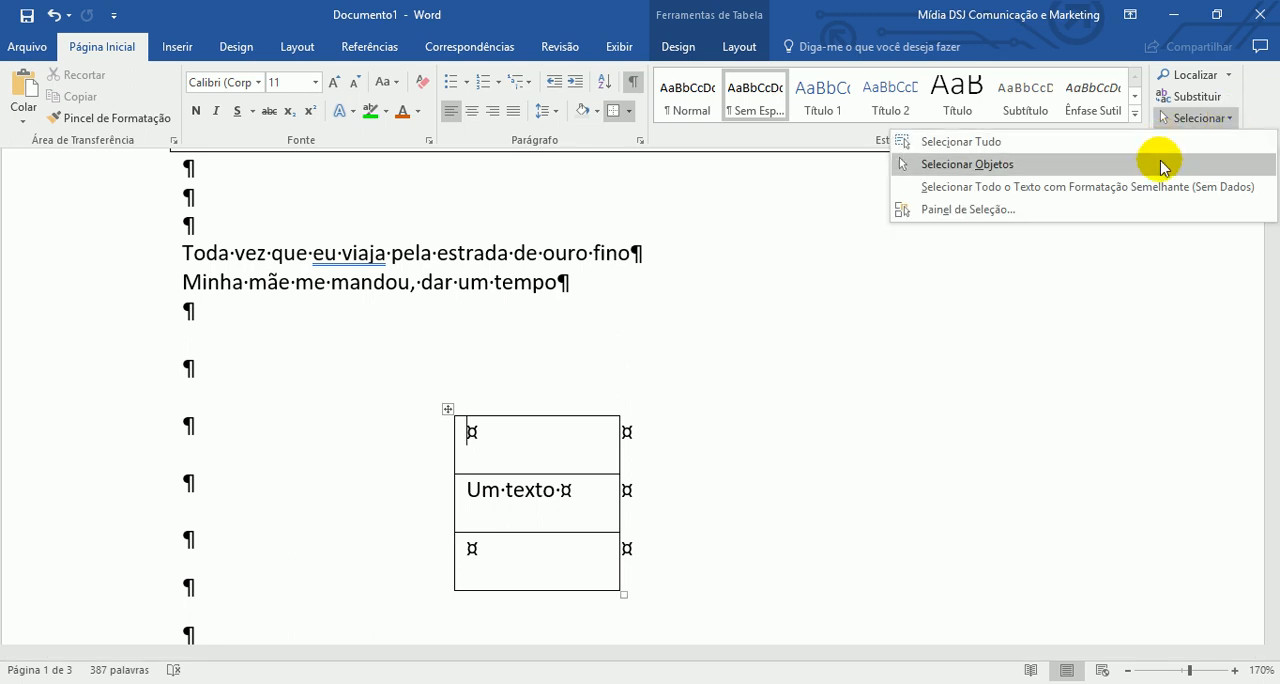
click(1163, 164)
click(1199, 120)
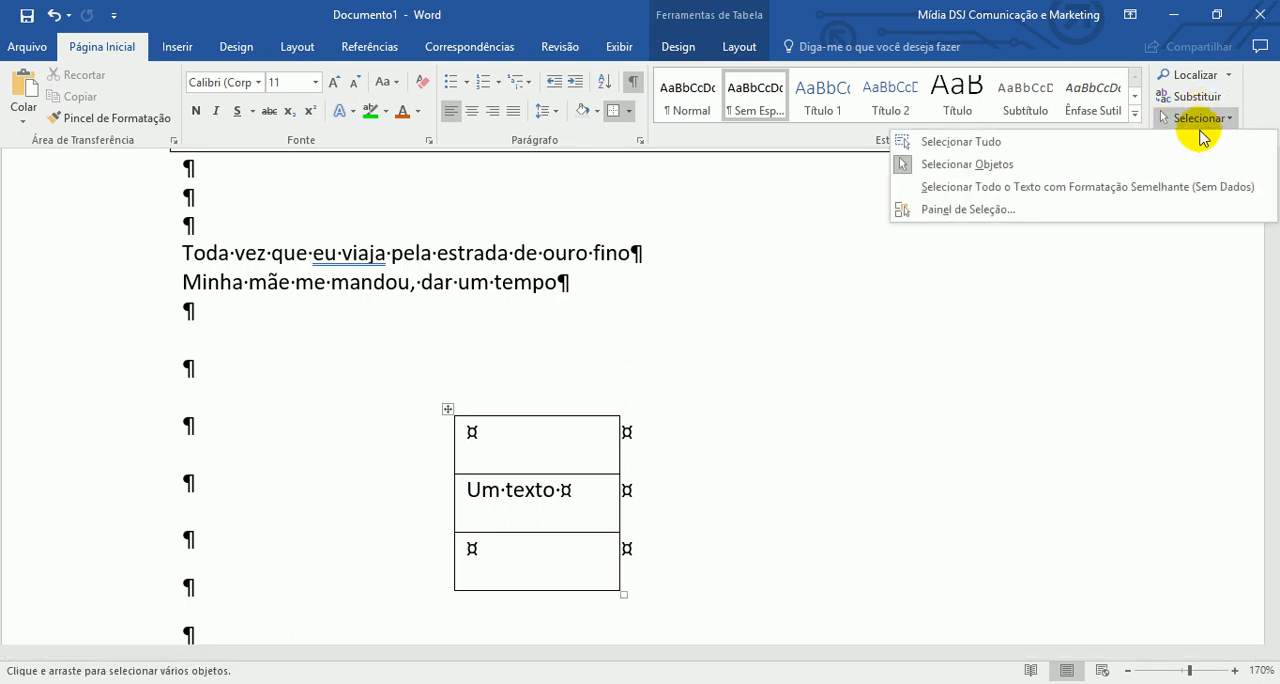
click(1201, 190)
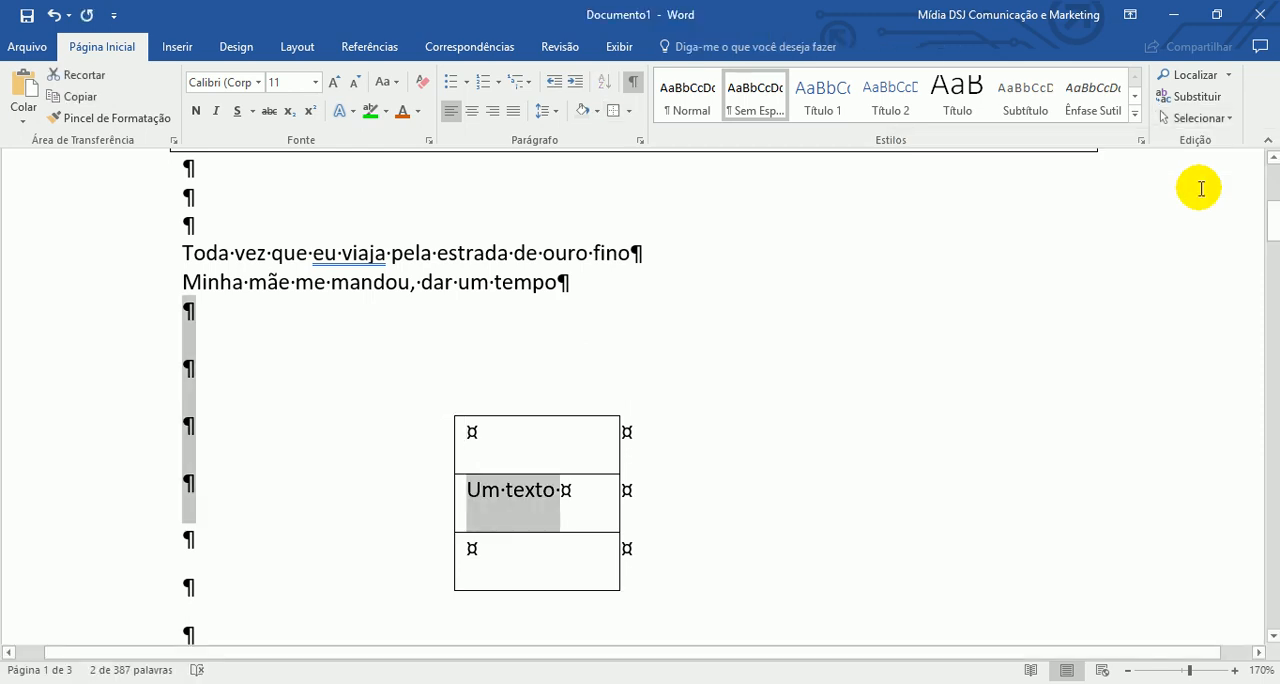
- Open the selection pane to view the document's objects and close it again
click(1215, 119)
click(1207, 212)
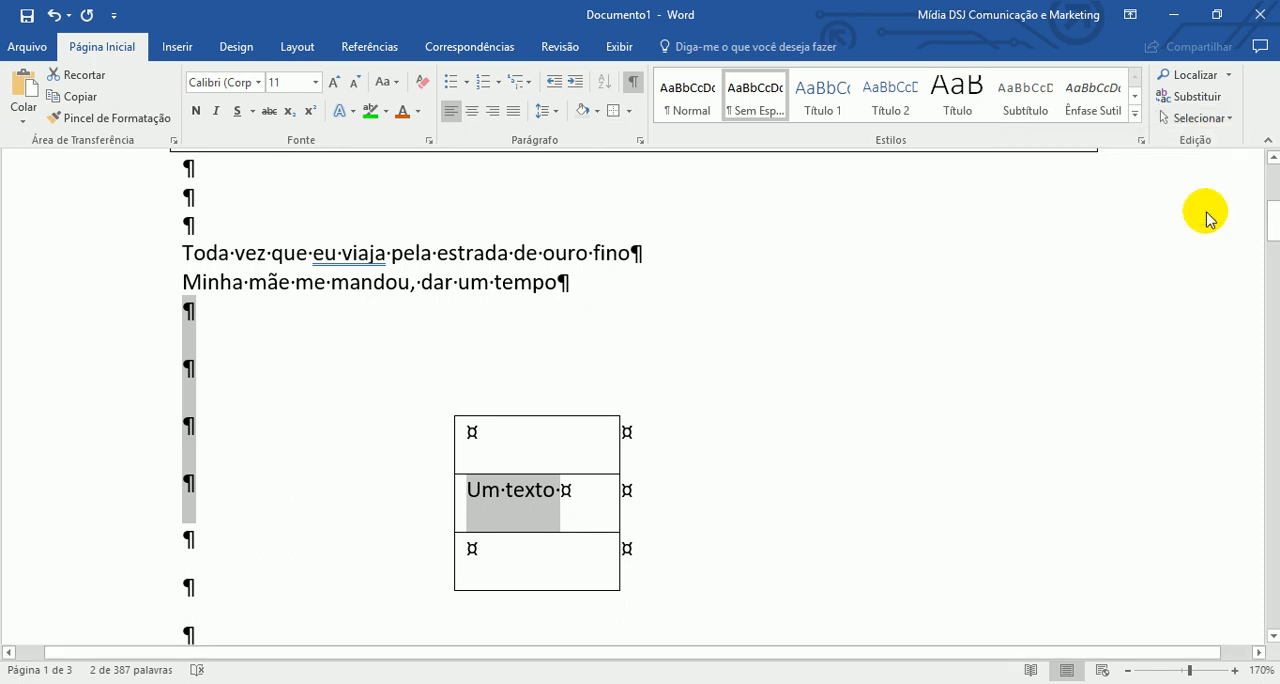
click(1259, 172)
- Select the entire contents of the document, then clear the selection
click(1220, 118)
click(1208, 120)
click(1197, 143)
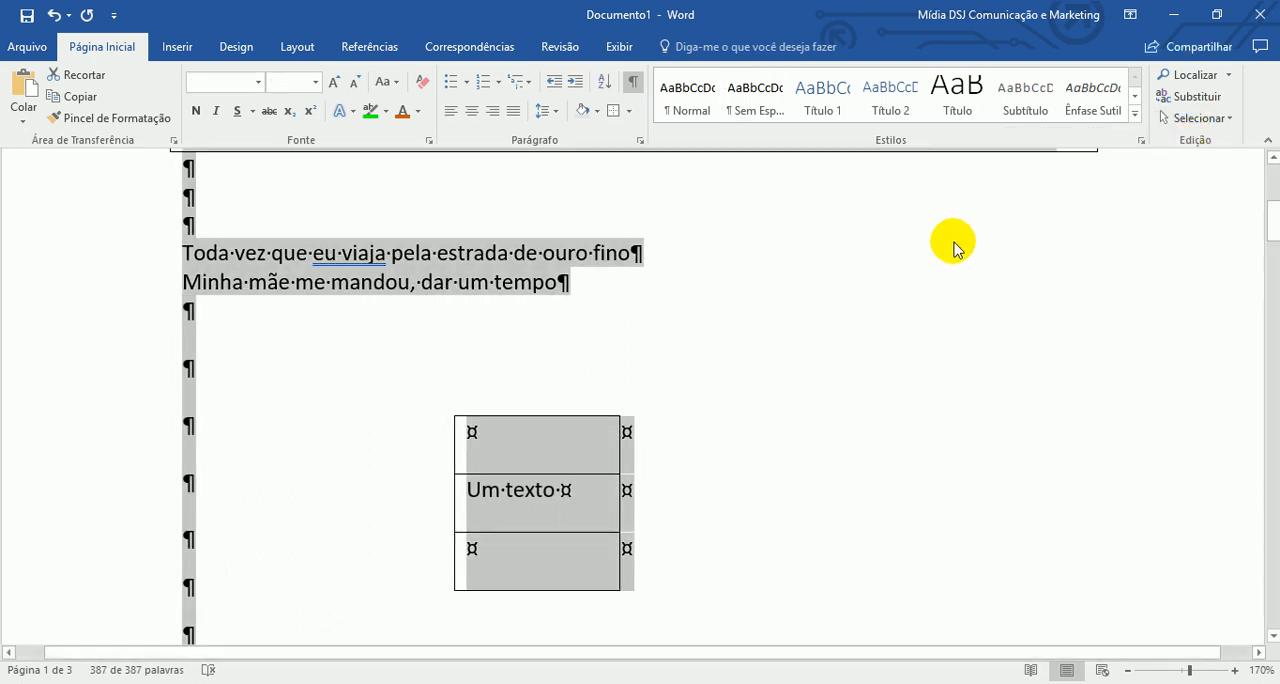
click(952, 248)
- Open the clipboard pane to review the copied items and close it again
scroll(947, 252, up, 5)
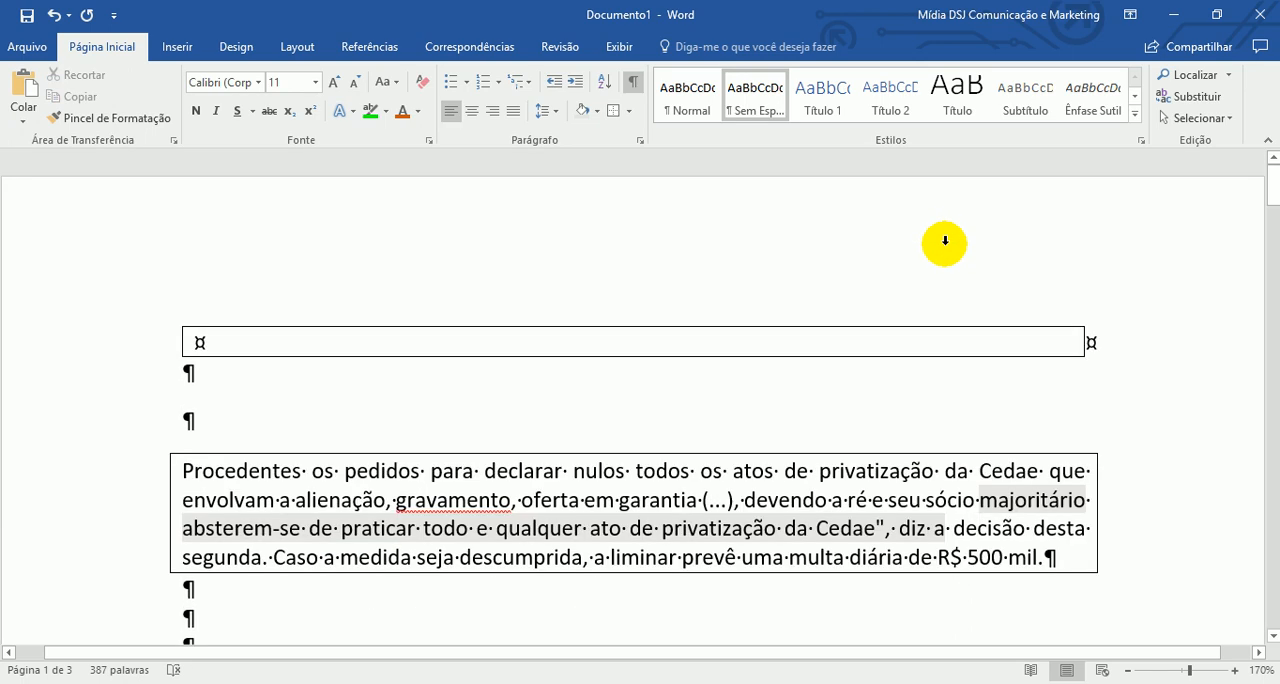
scroll(920, 293, down, 2)
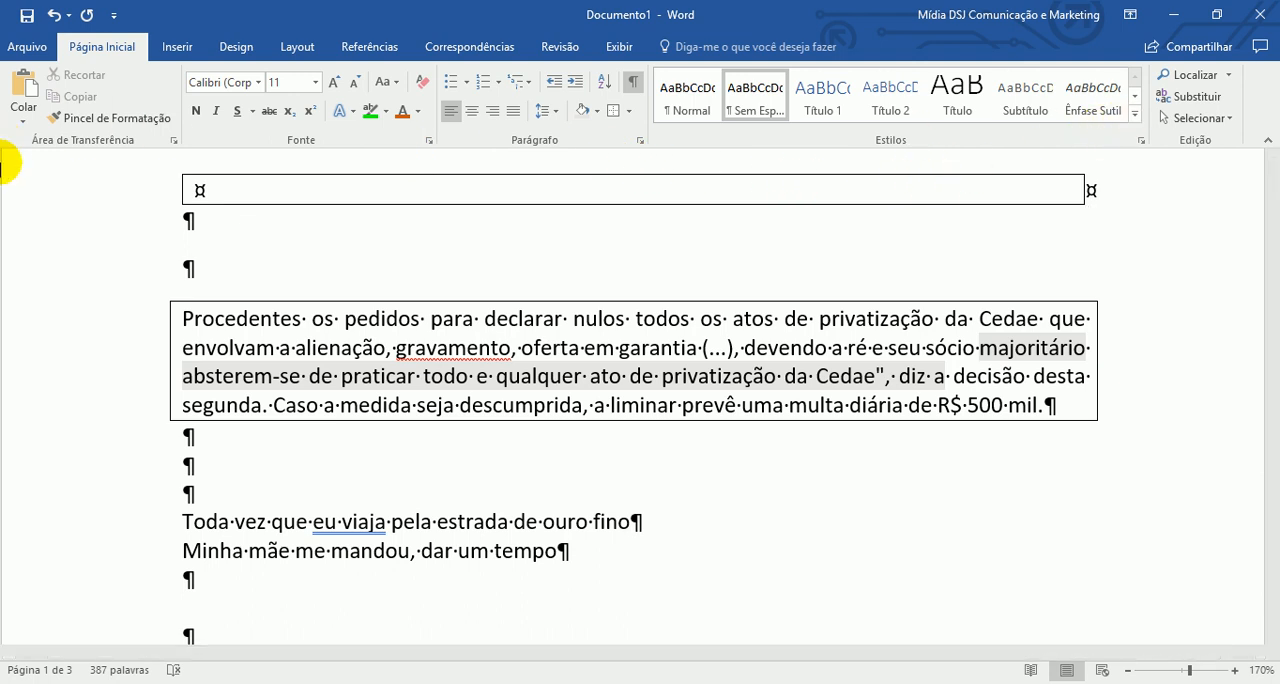
click(178, 142)
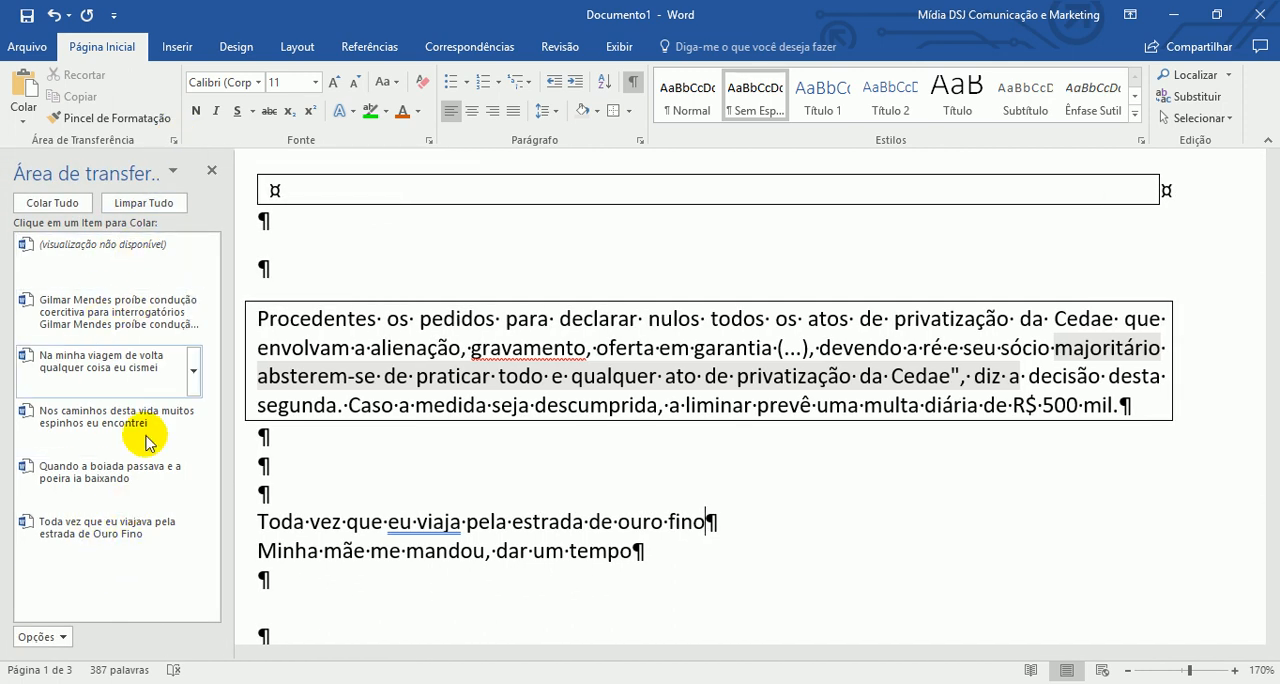
click(212, 170)
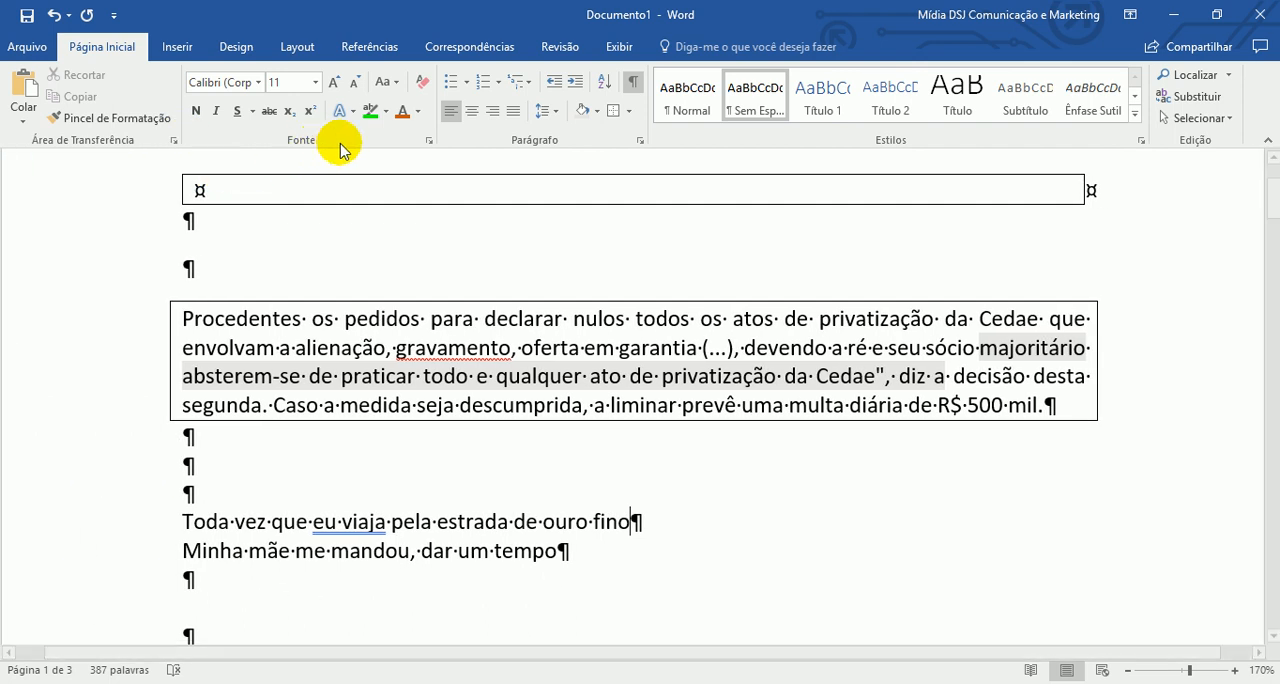
- In the font dialog, choose Yu Gothic UI with the Negrito style at size 20
click(432, 140)
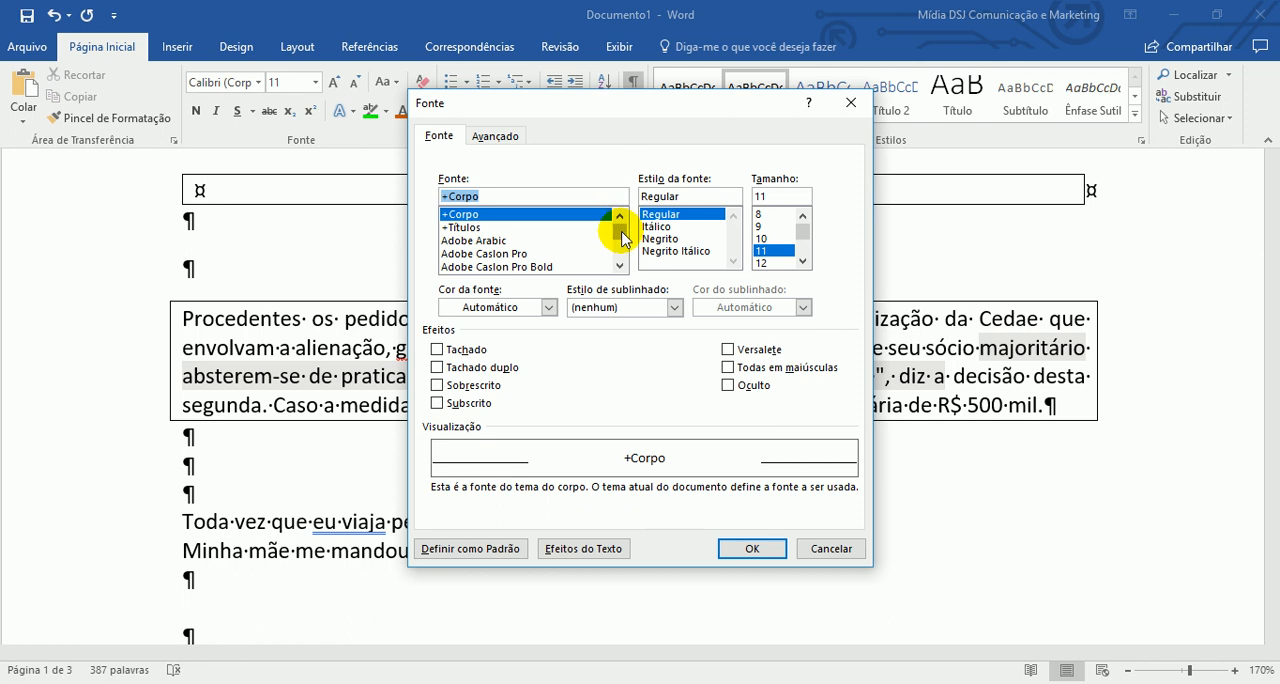
drag(620, 229, 622, 258)
click(541, 229)
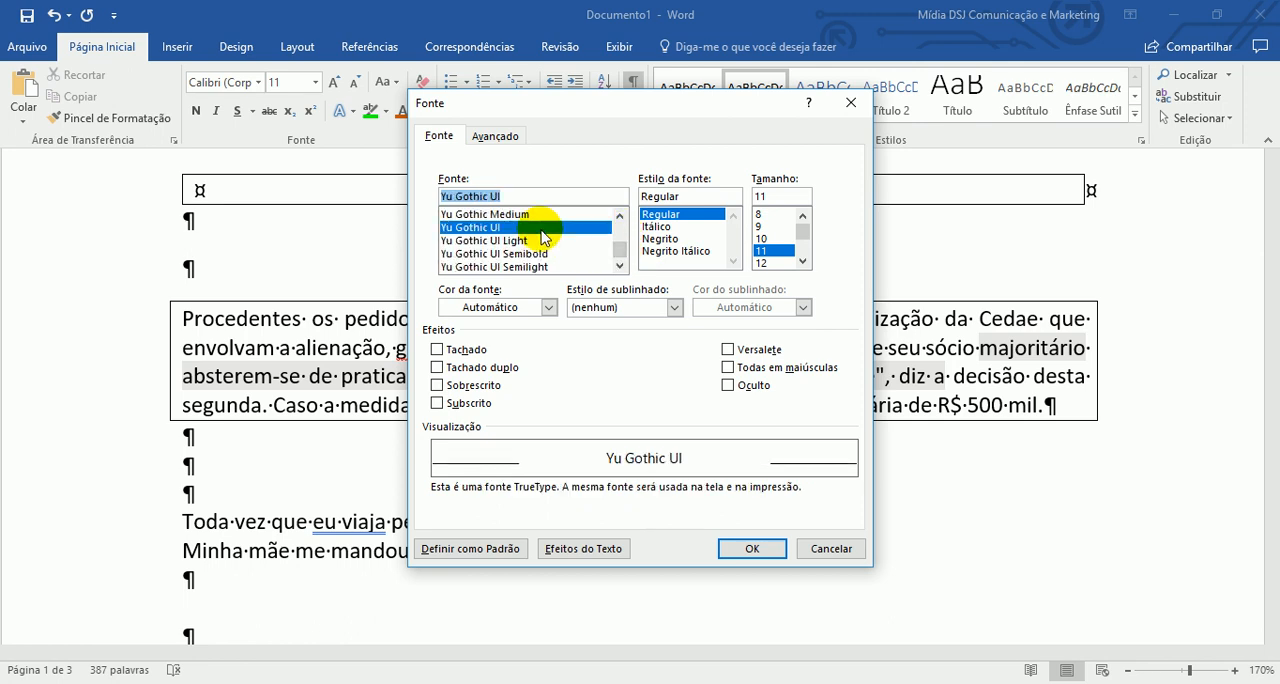
click(661, 241)
click(803, 261)
click(803, 261)
click(803, 261)
click(803, 261)
click(803, 261)
click(761, 250)
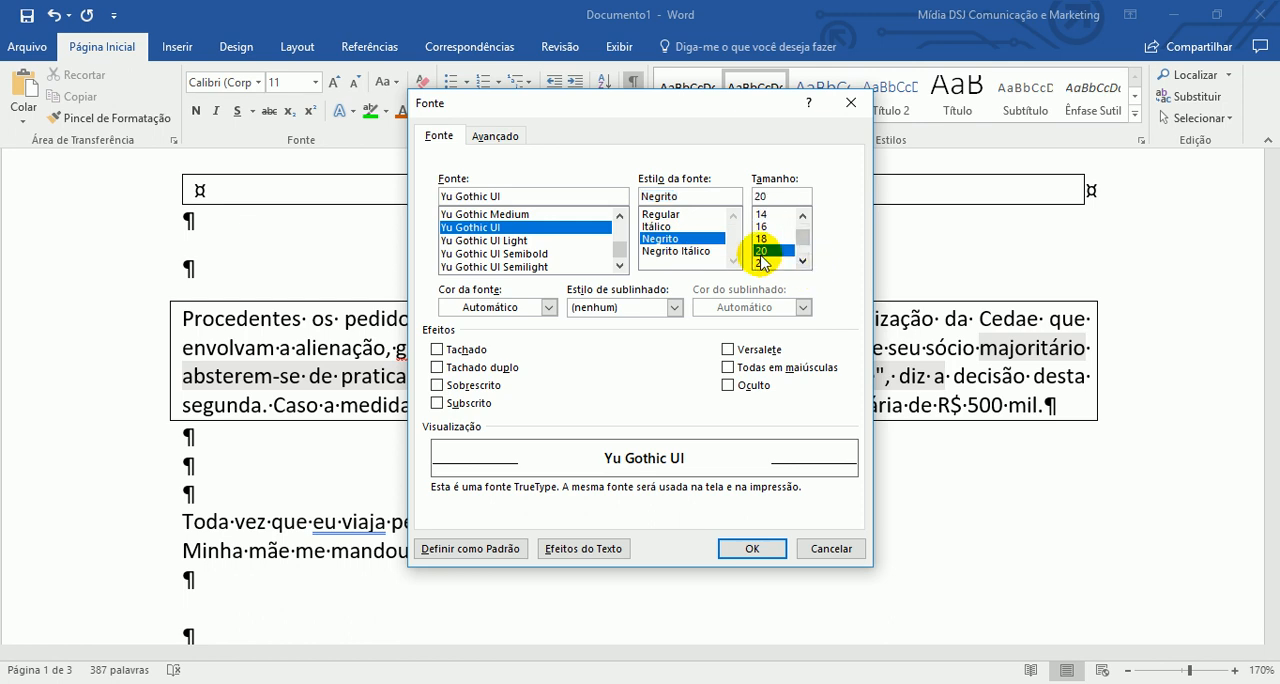
- Try the Tachado, Sobrescrito and Oculto font effects, leaving each of them off
click(476, 352)
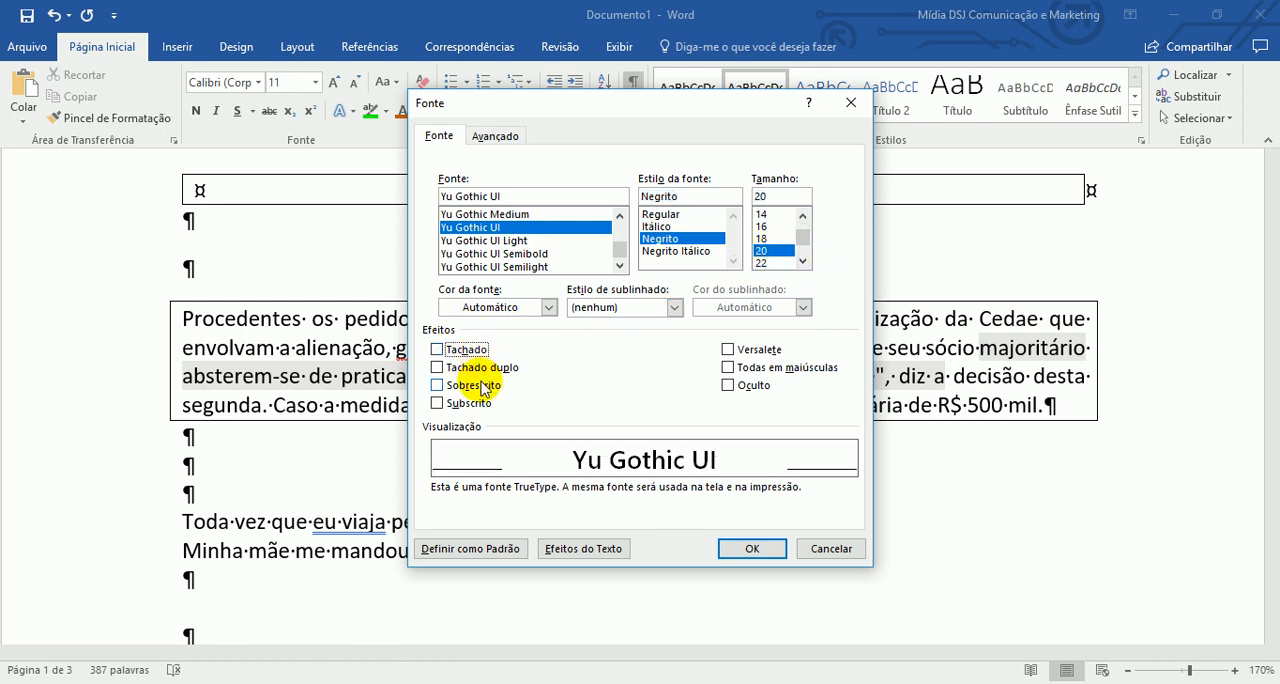
click(480, 384)
click(484, 387)
click(731, 386)
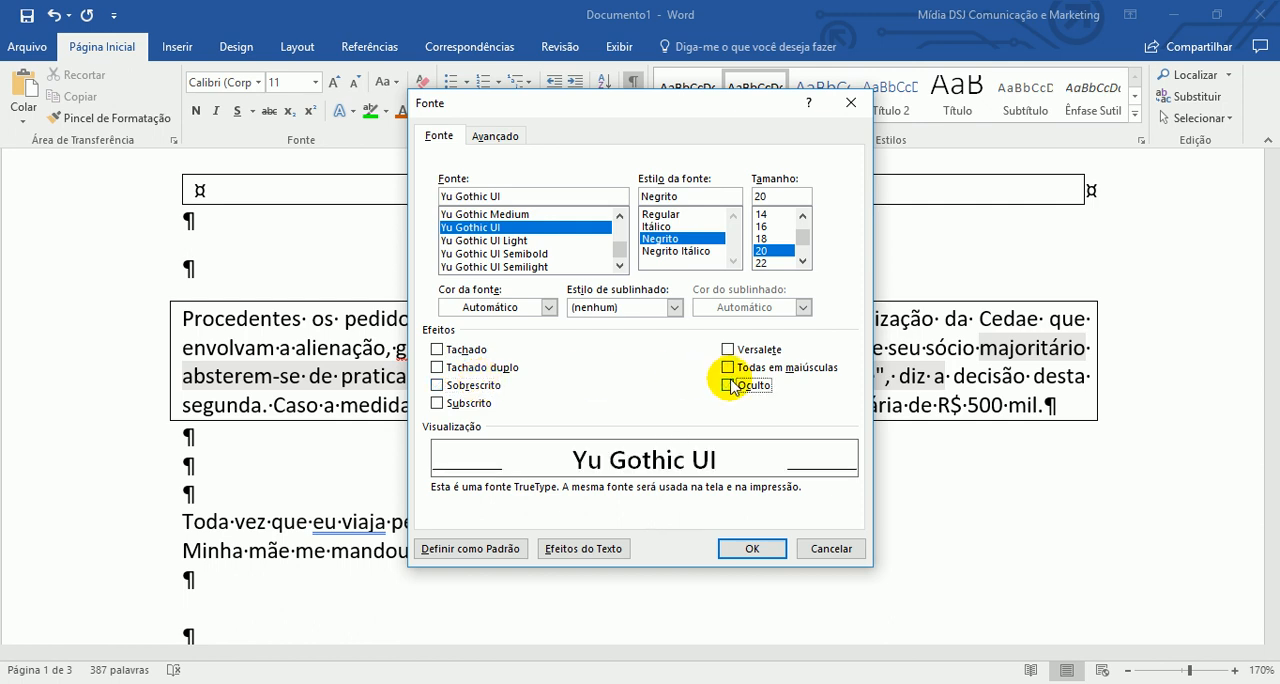
- Toggle the Versalete effect on and off repeatedly to compare its appearance in the preview
click(752, 353)
click(753, 354)
click(752, 353)
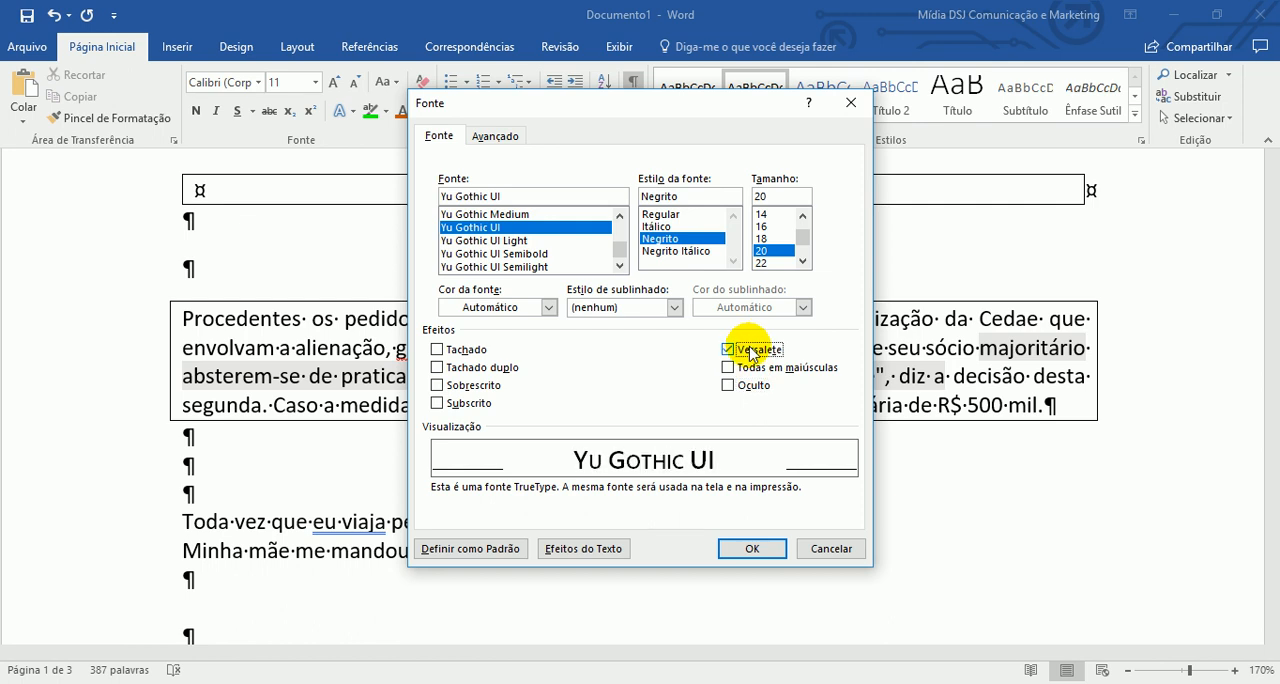
click(752, 353)
click(752, 353)
click(752, 353)
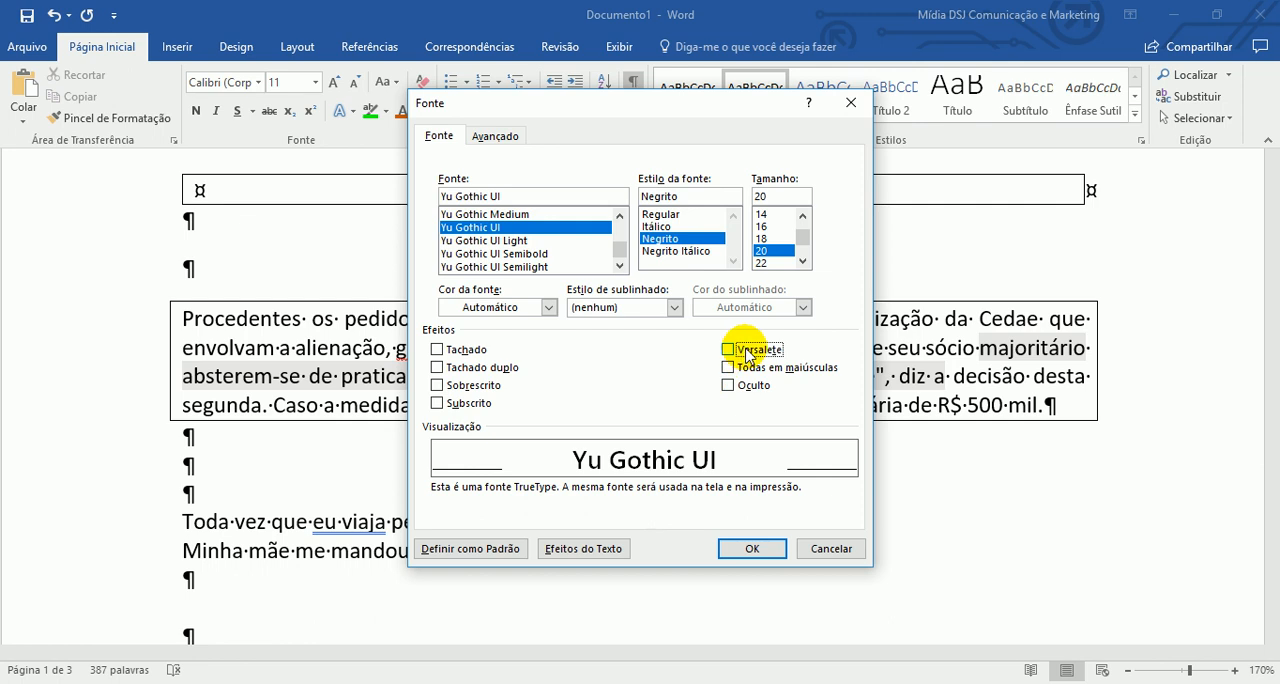
click(750, 354)
click(750, 353)
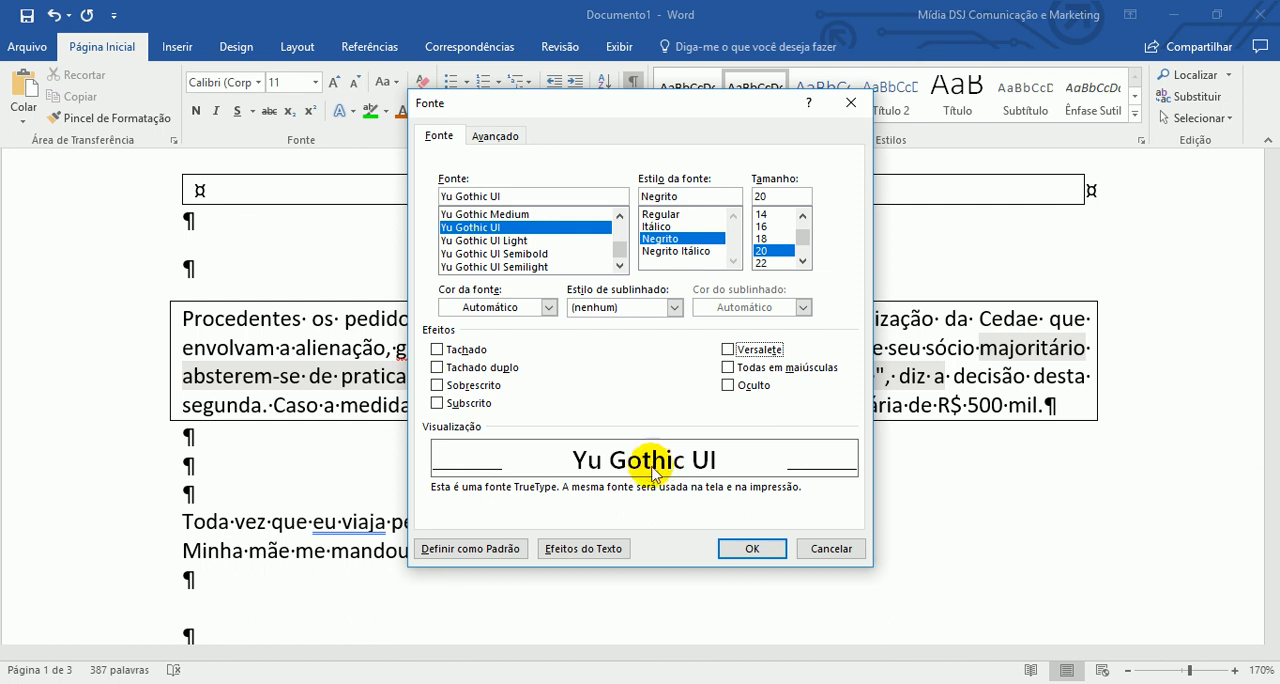
click(729, 350)
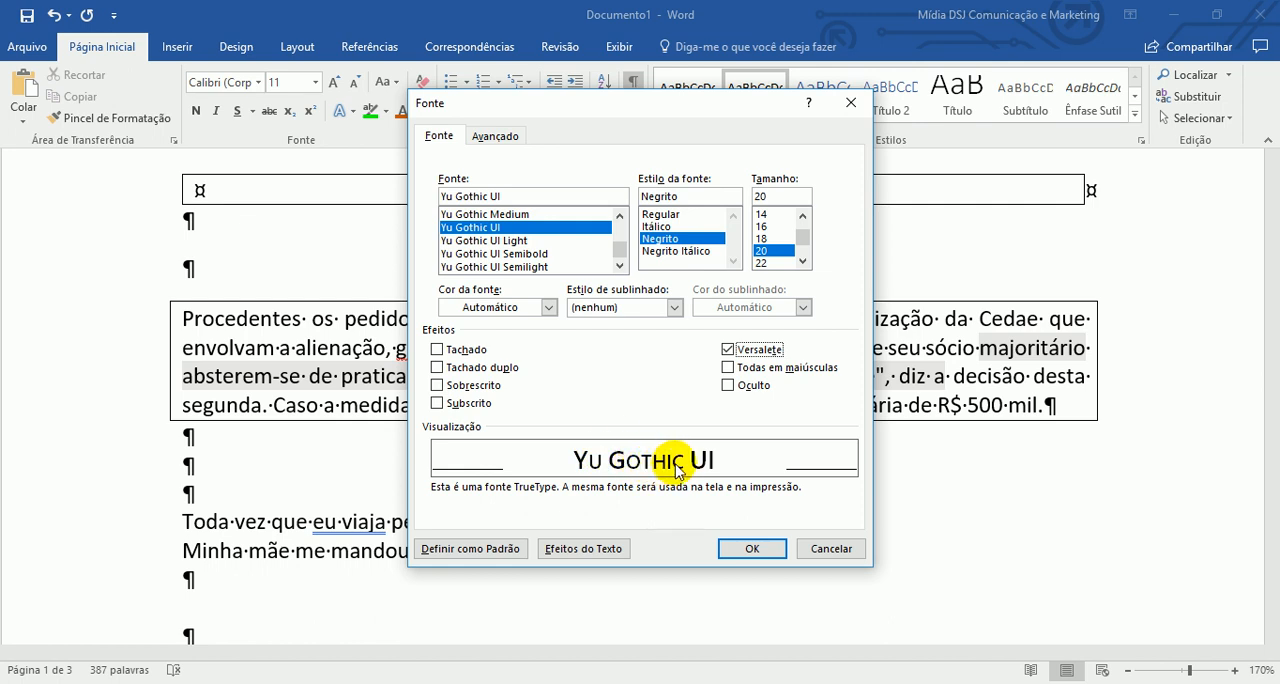
click(742, 355)
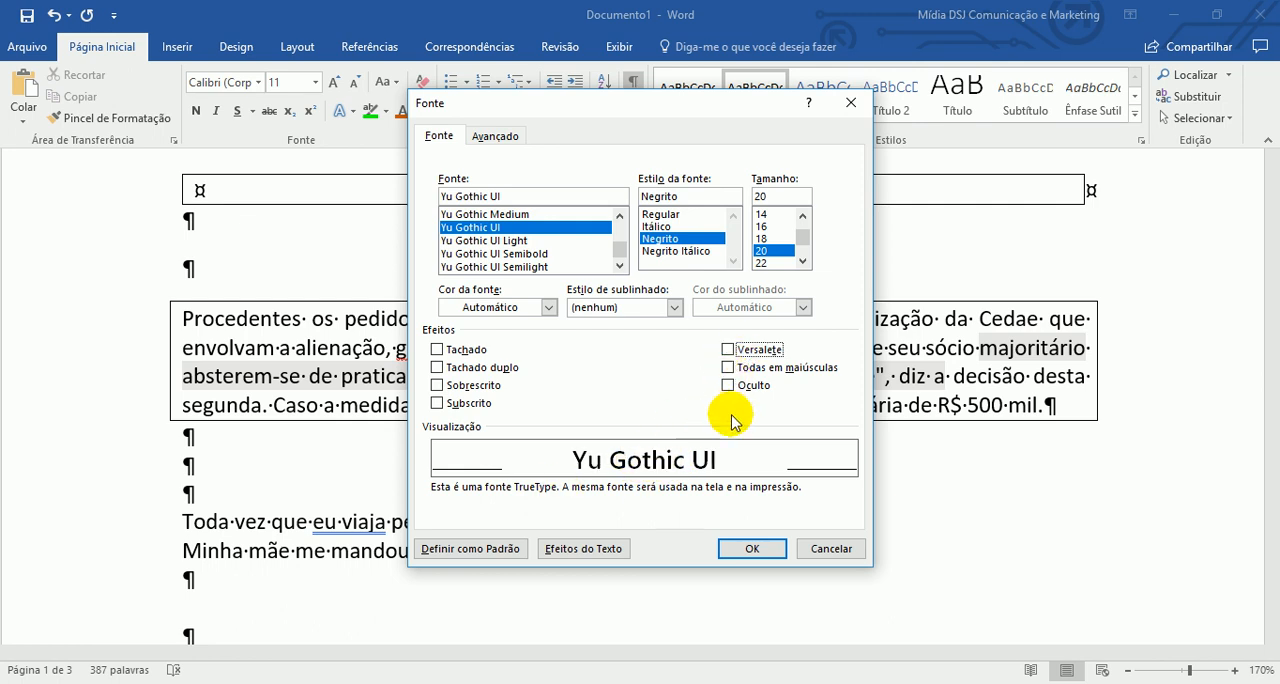
- Set a dark gold font colour and a thick single underline in the darkest blue-grey, then apply the font settings
click(548, 307)
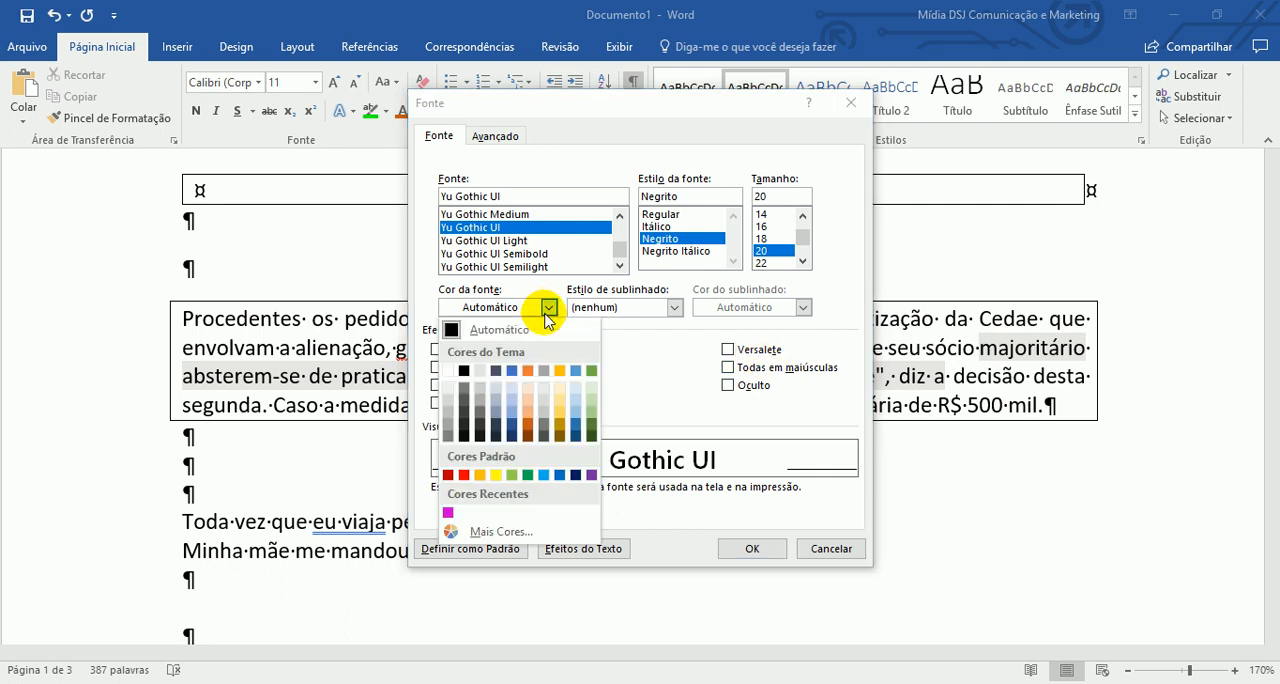
click(558, 425)
click(674, 307)
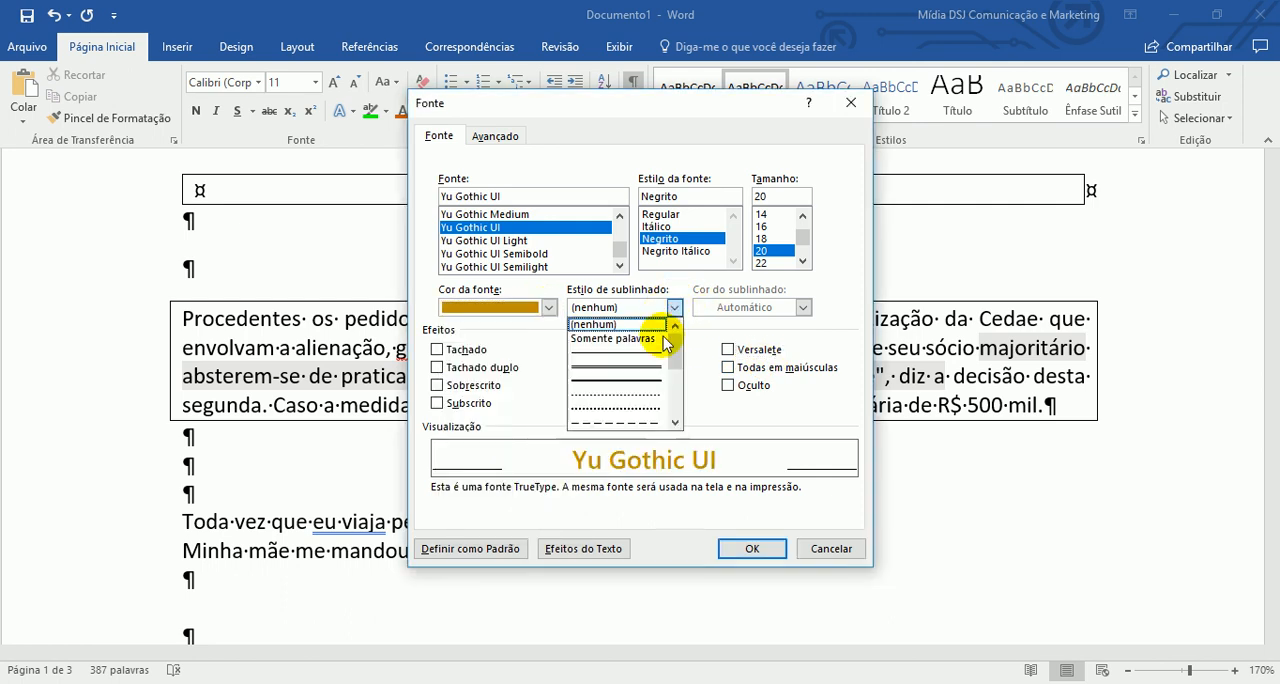
click(622, 376)
click(740, 307)
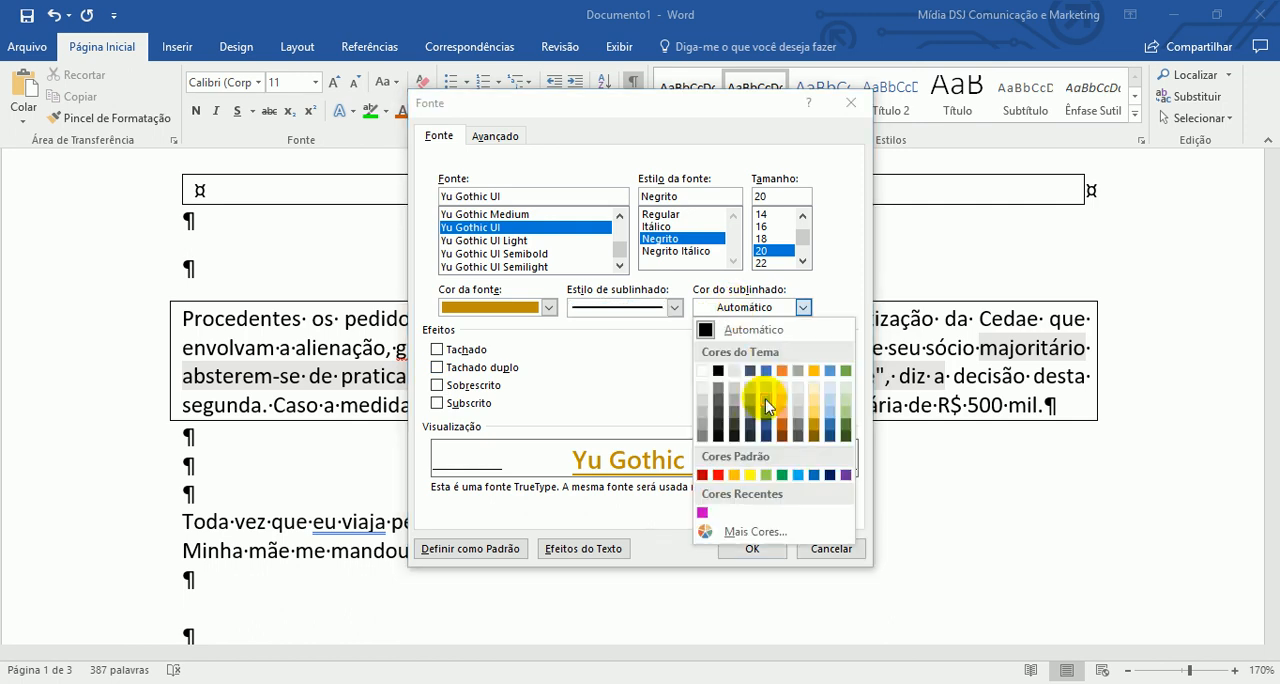
click(751, 434)
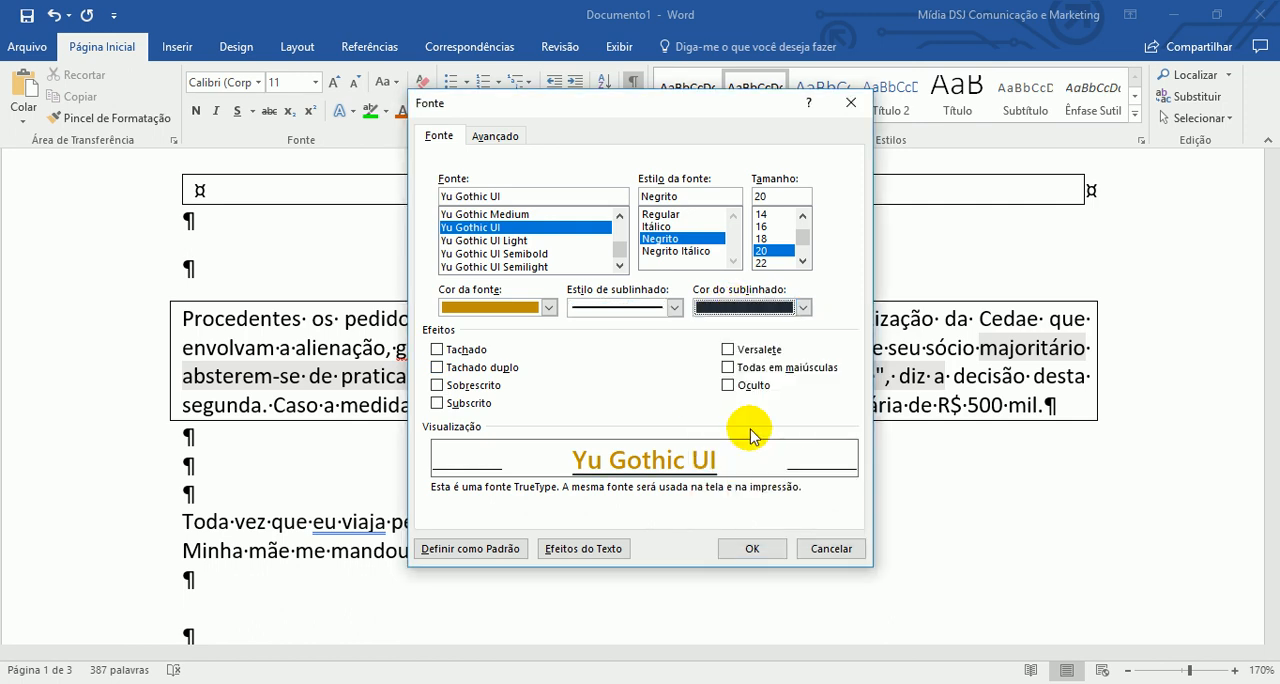
click(756, 548)
- Select the boxed paragraph starting "Procedentes" with the two empty lines below it and choose the Yu Gothic UI font in the font dialog
click(140, 318)
shift+click(148, 452)
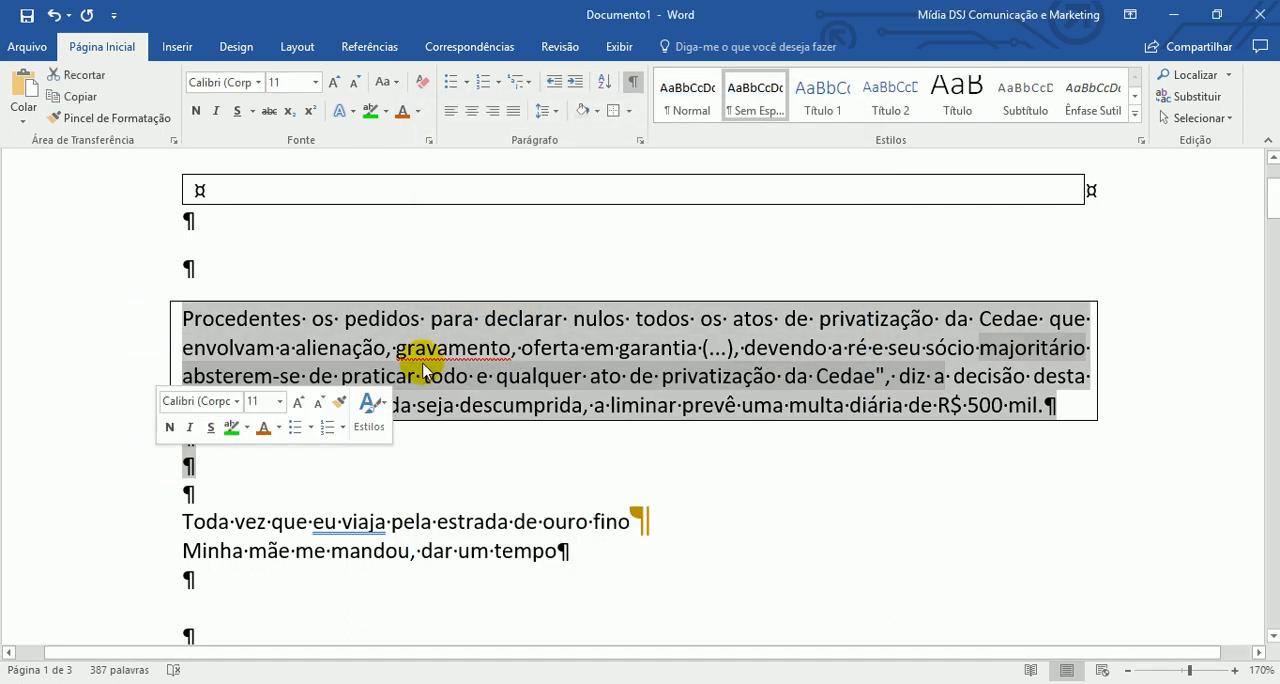
click(429, 141)
drag(625, 235, 610, 251)
click(564, 229)
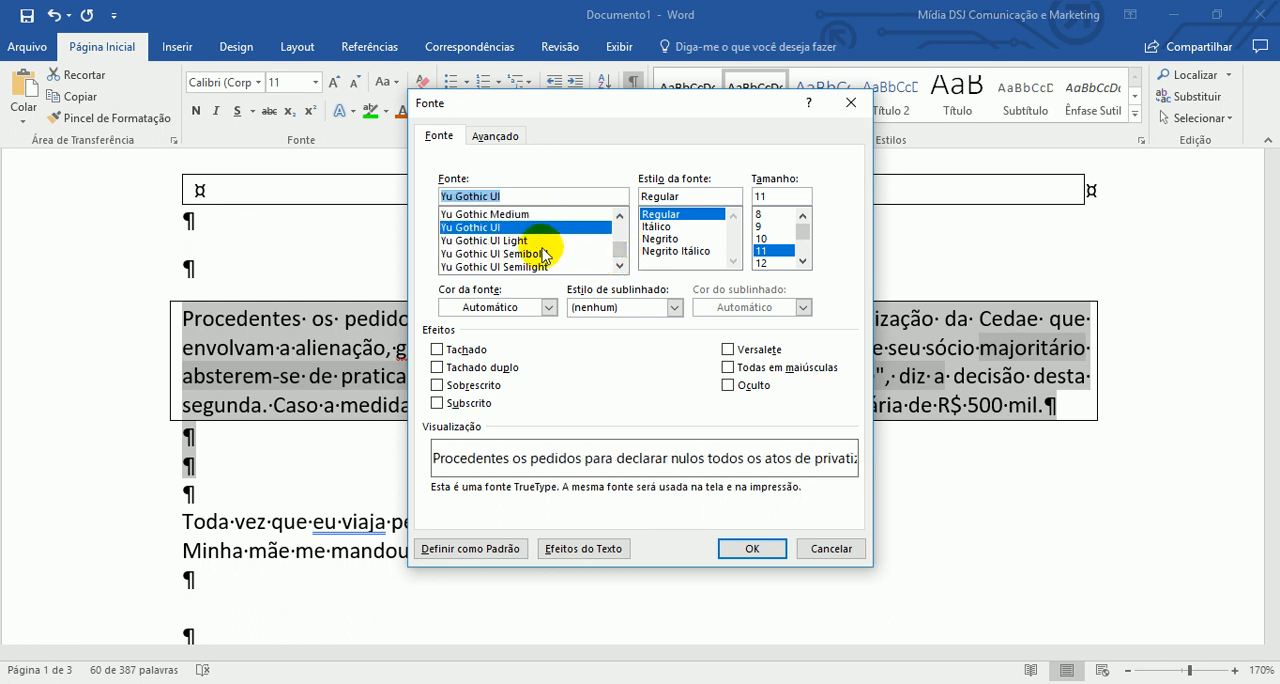
scroll(530, 250, up, 2)
click(548, 229)
scroll(548, 245, down, 2)
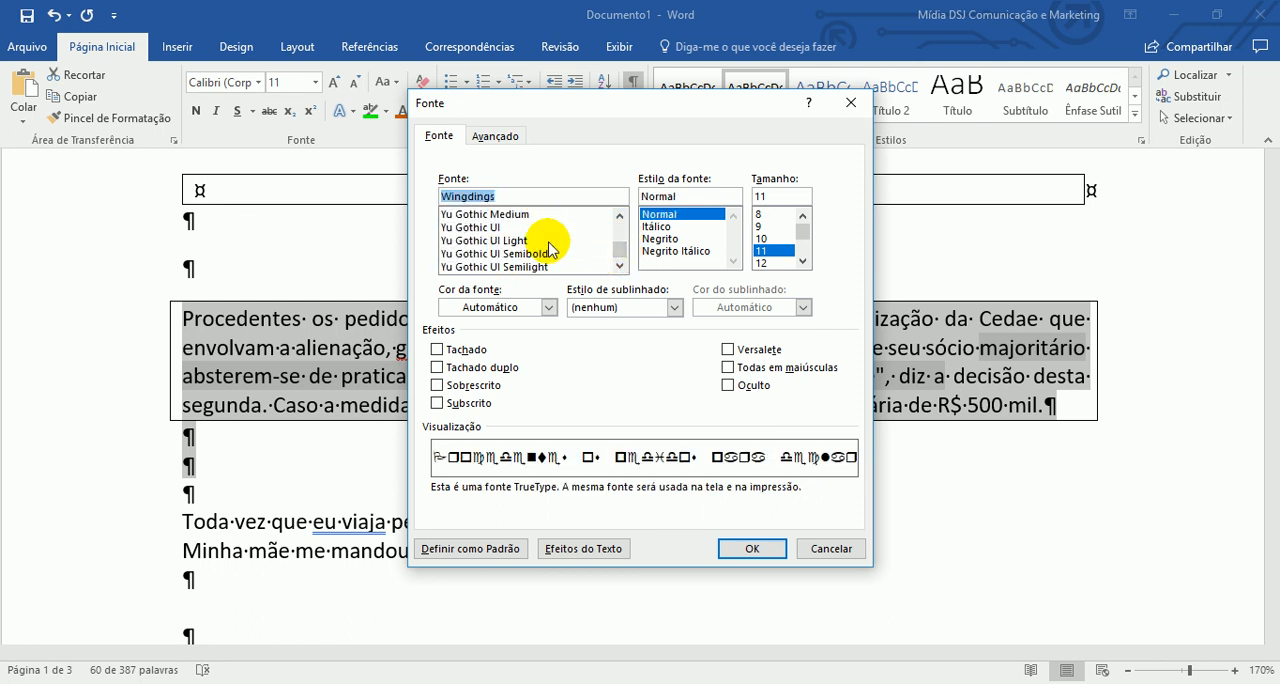
click(535, 241)
click(540, 228)
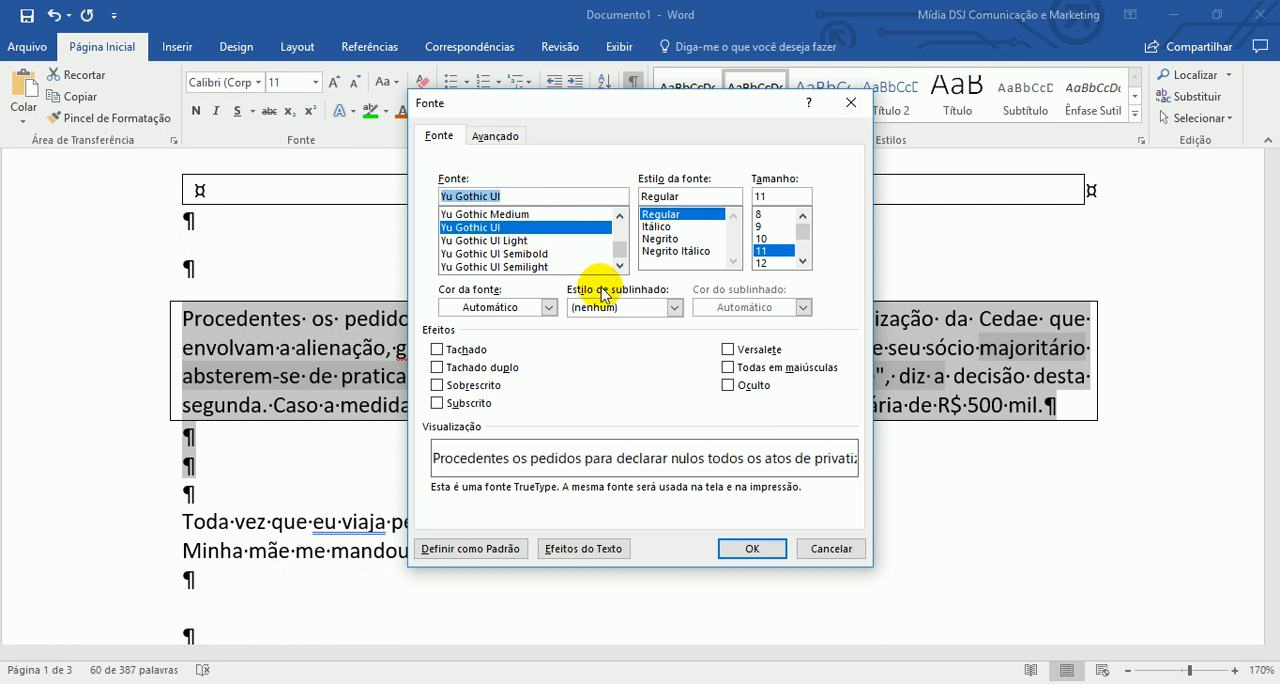
- Turn on the Tachado and Versalete effects and set the font colour to dark orange
click(481, 356)
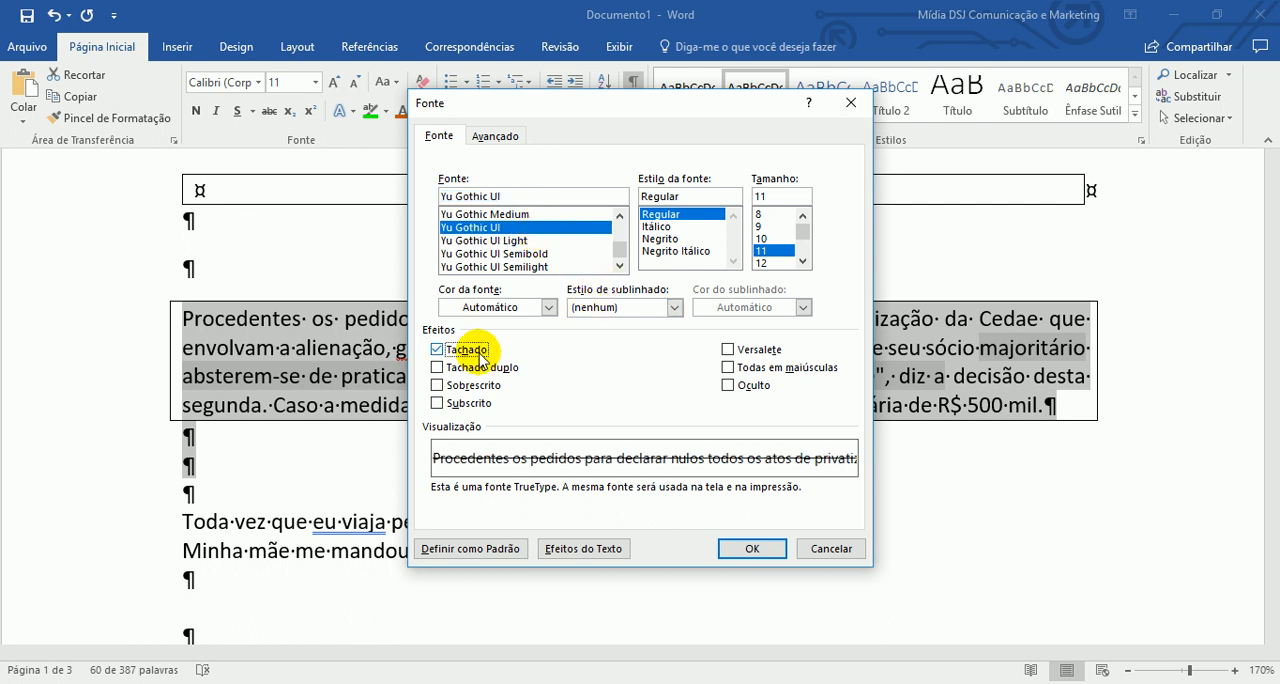
click(547, 307)
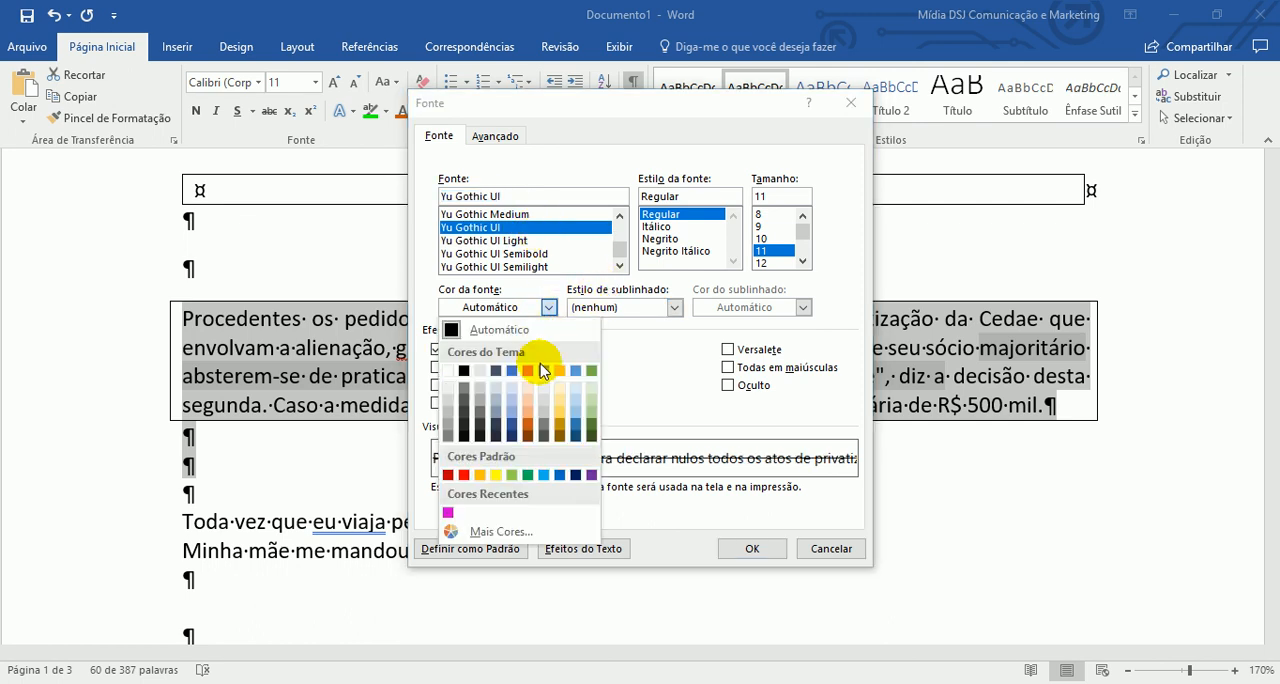
click(527, 421)
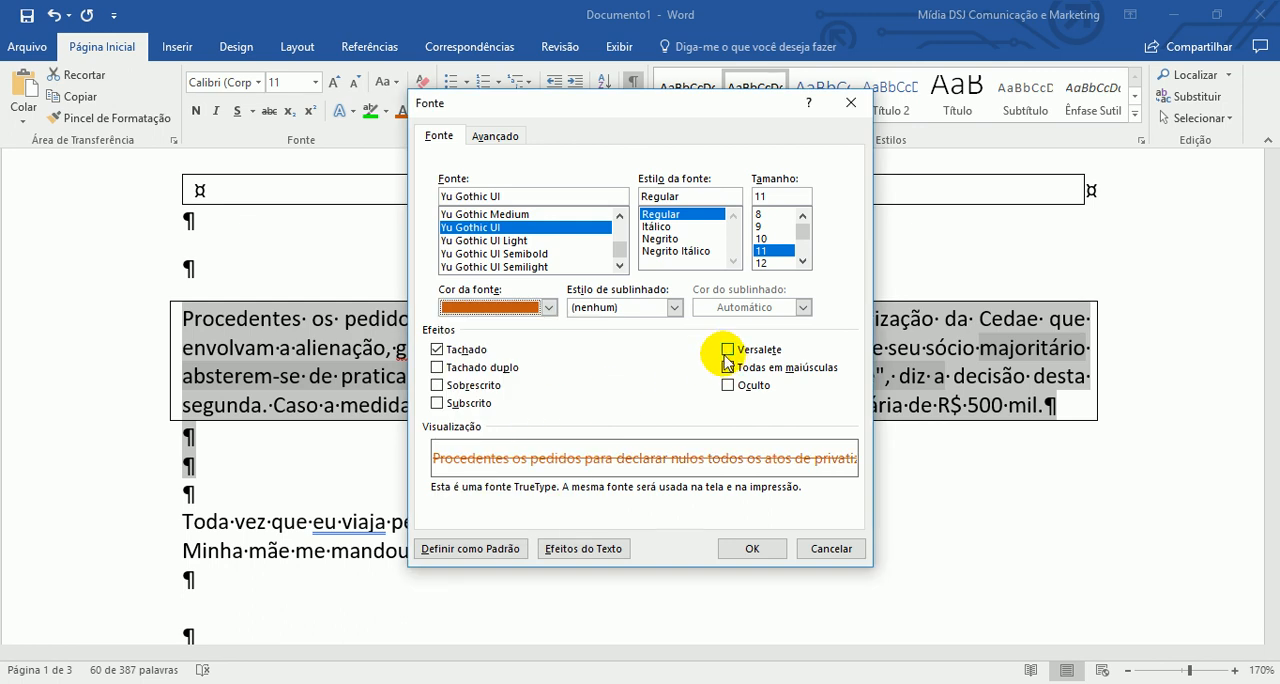
click(727, 351)
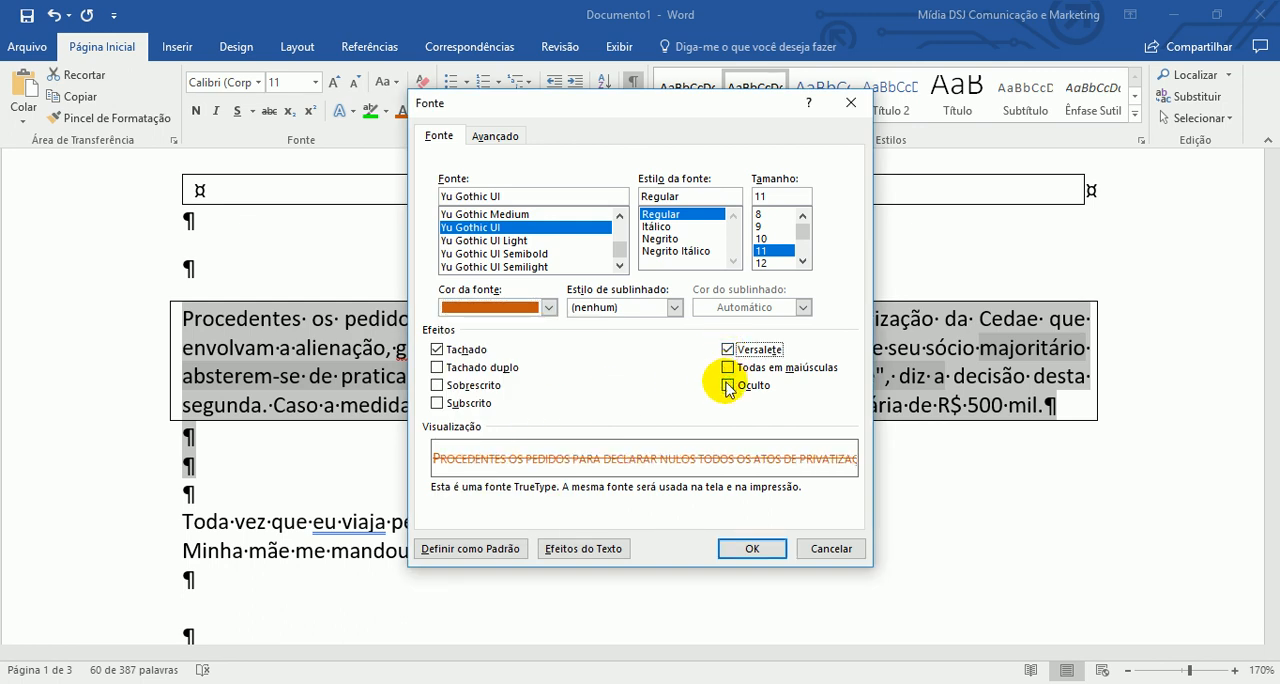
- Add a dotted underline in the theme's blue and apply the font settings to the selected text
click(672, 308)
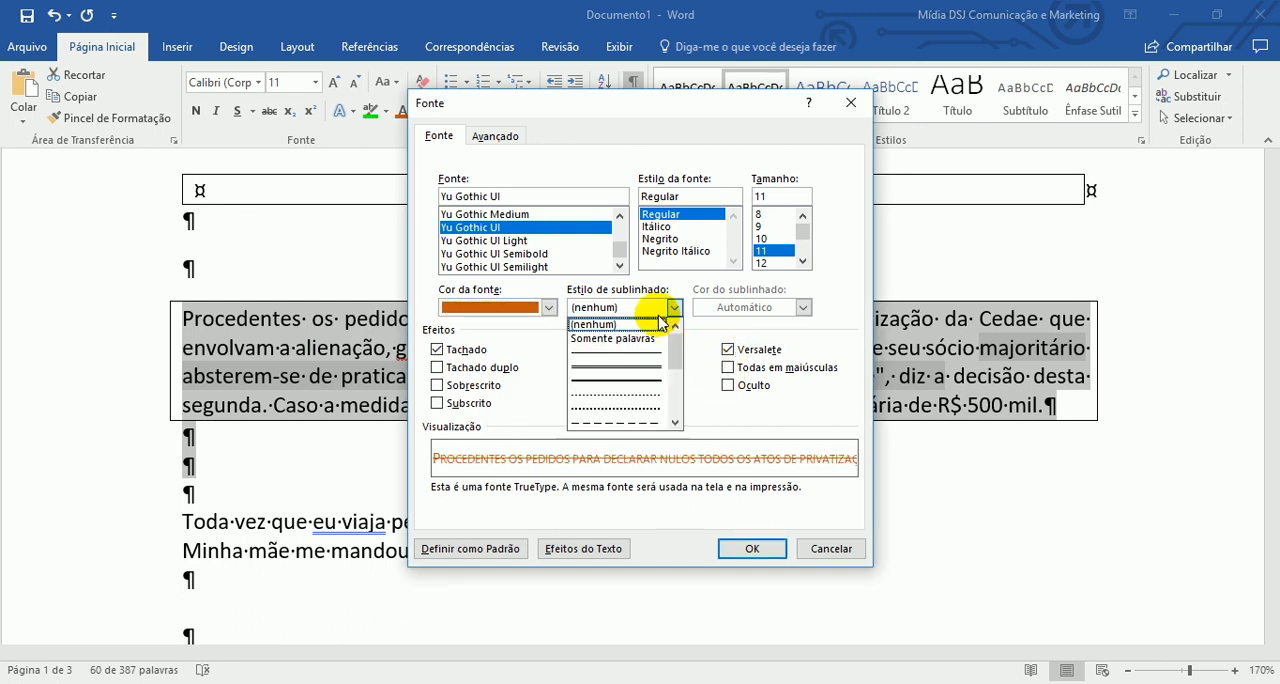
click(643, 395)
click(802, 308)
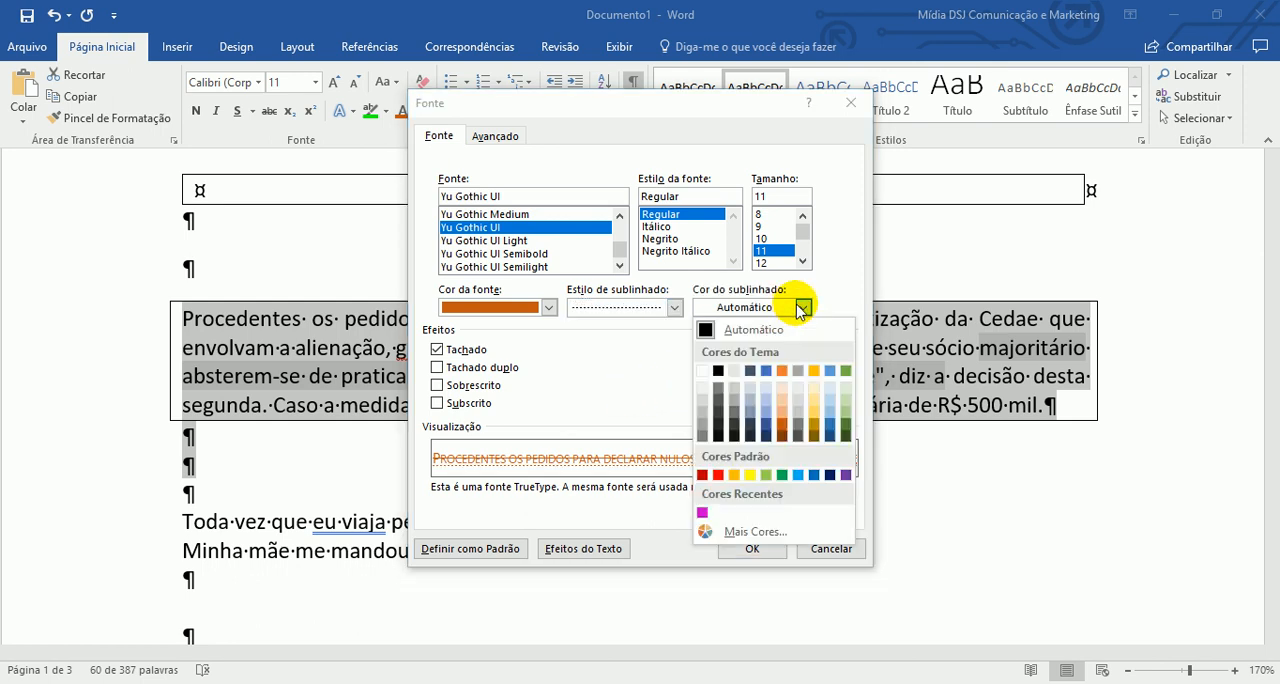
click(765, 370)
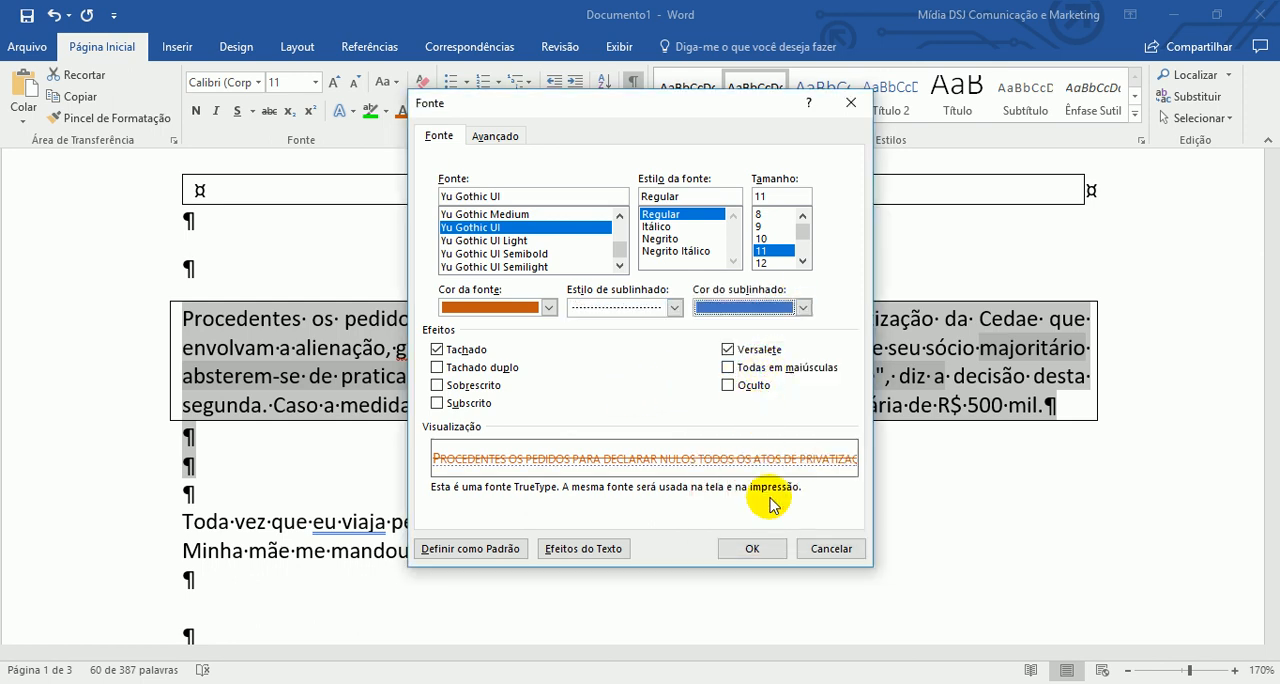
click(760, 545)
click(765, 545)
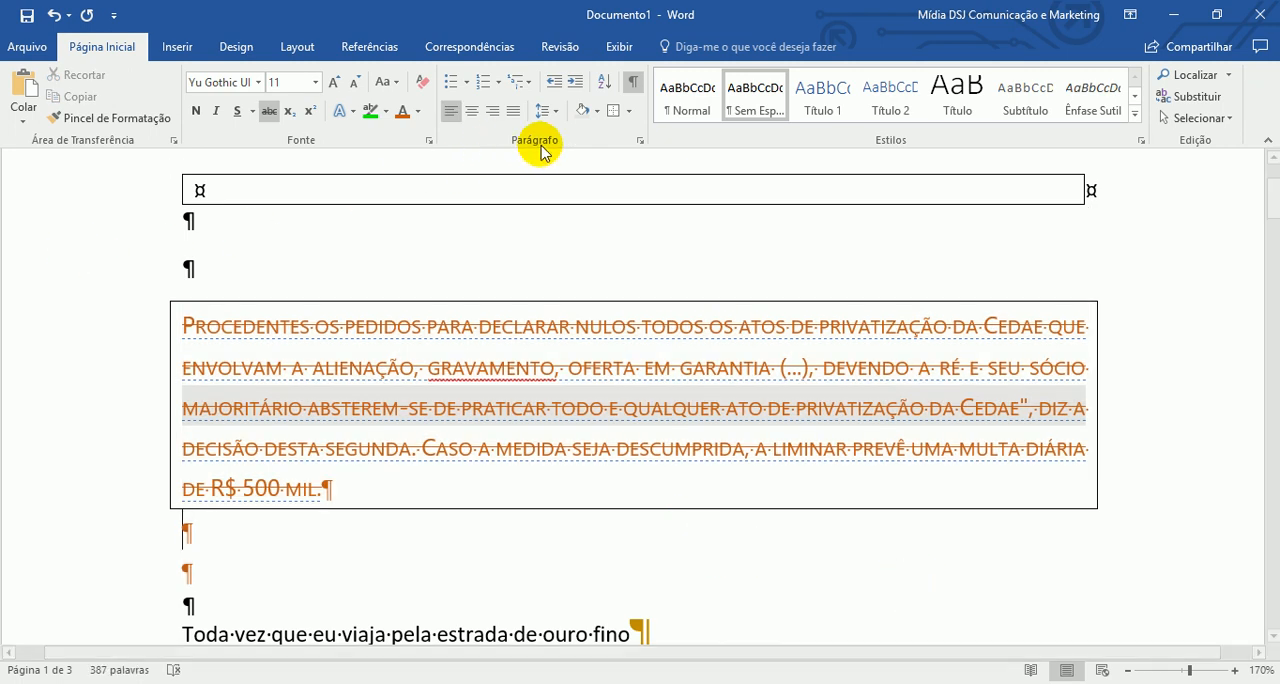
- Open the paragraph settings and the full styles list to review their options, closing each one after viewing
click(640, 140)
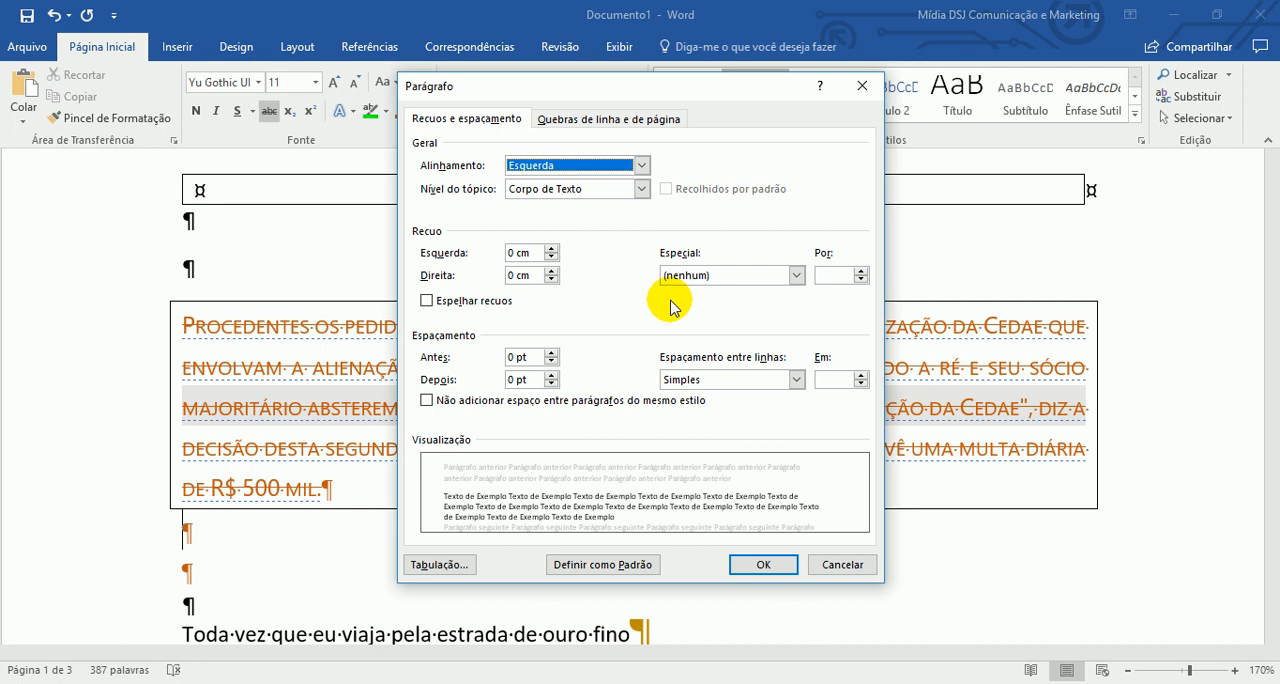
click(855, 570)
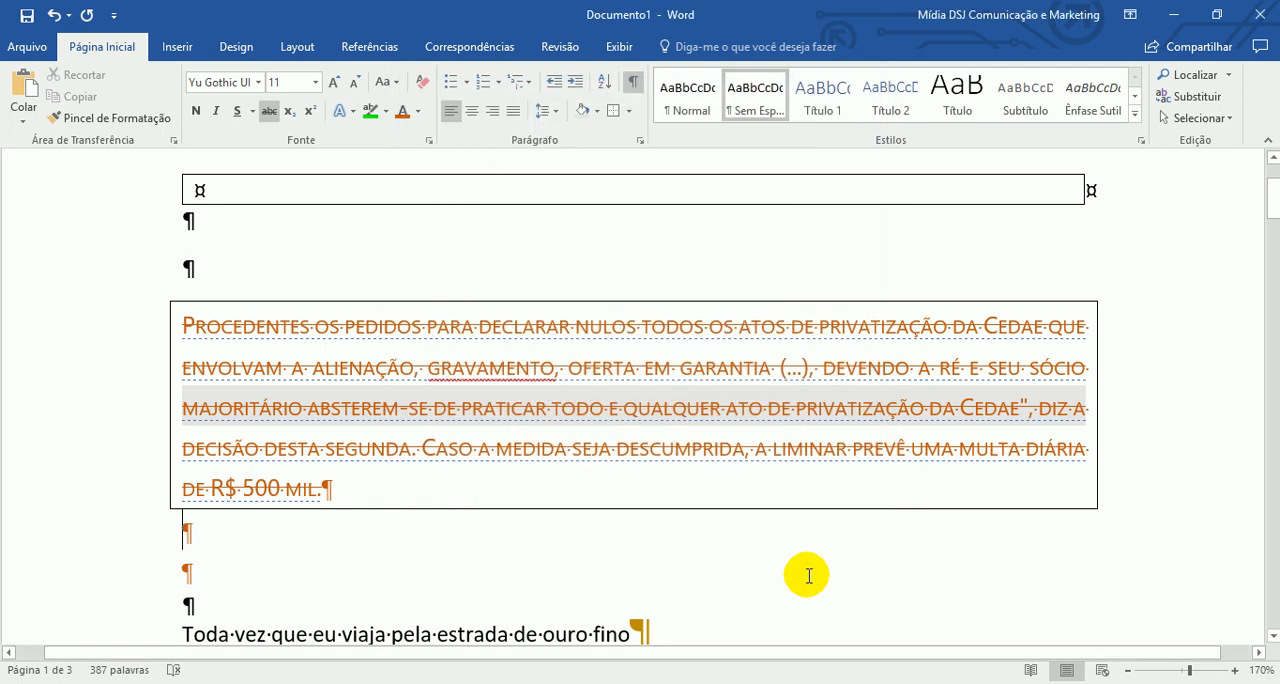
click(1140, 140)
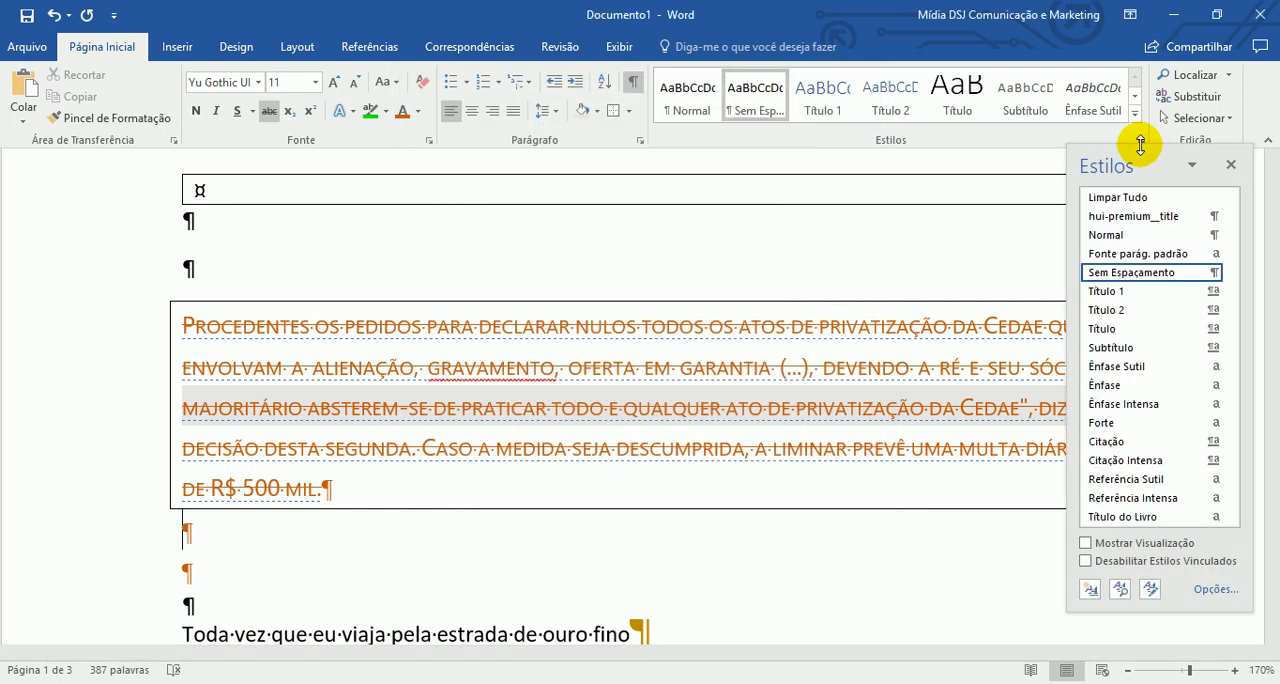
click(967, 244)
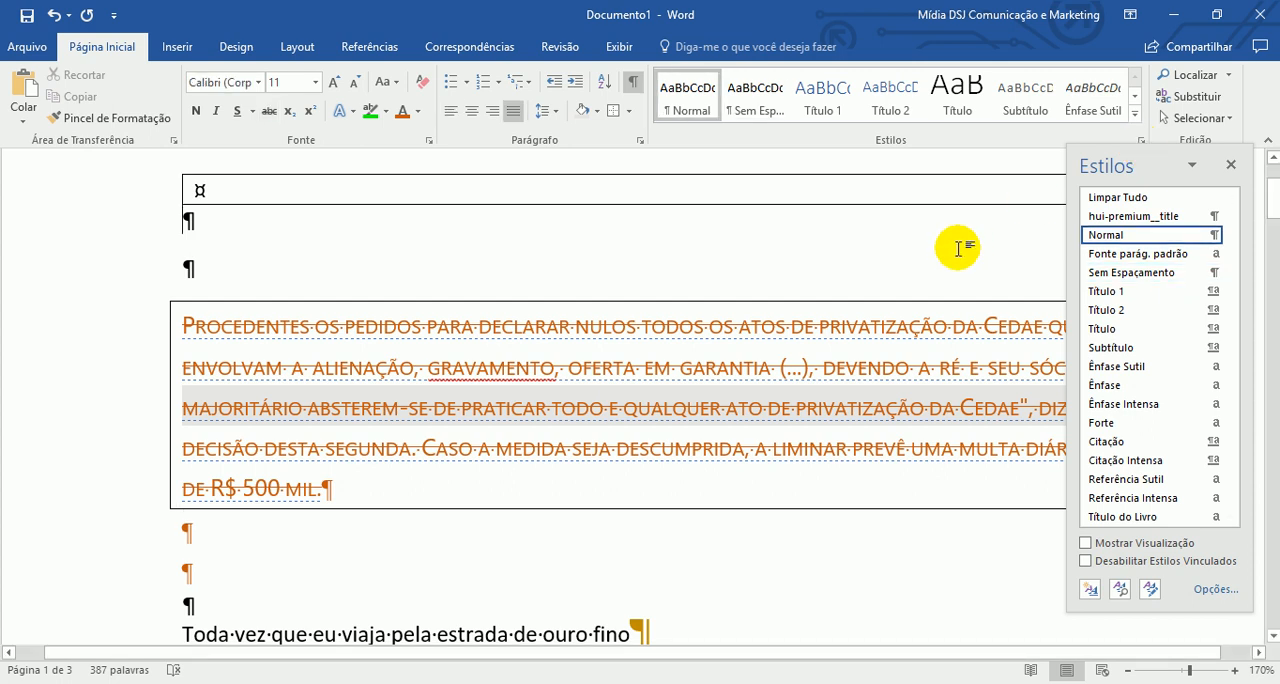
click(1231, 166)
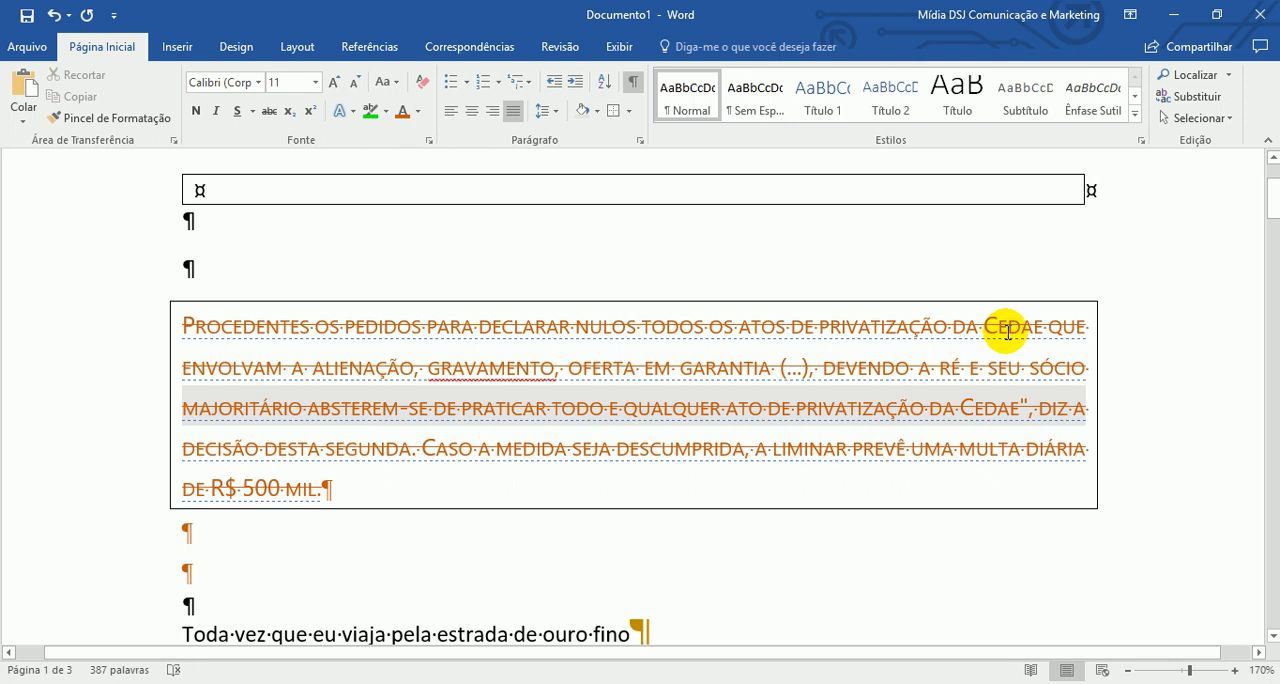